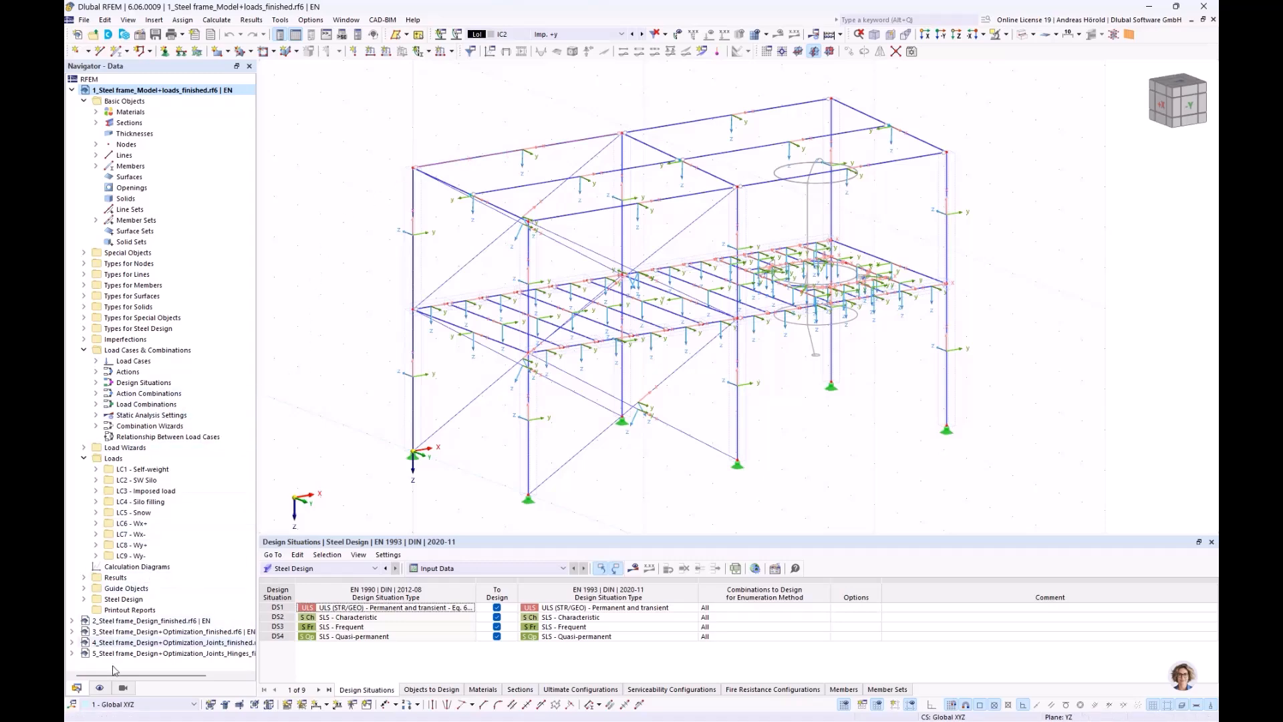
Step: Hide the member axis systems x, y, z in the model display
click(99, 689)
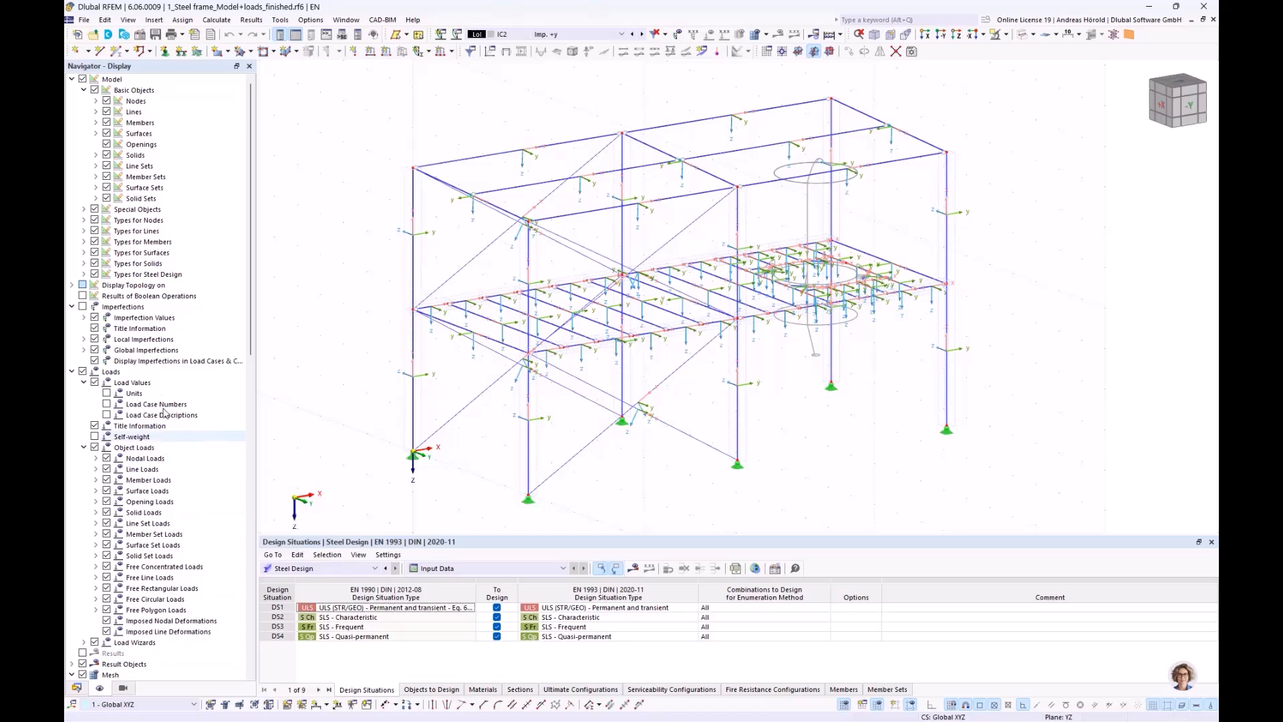
click(96, 123)
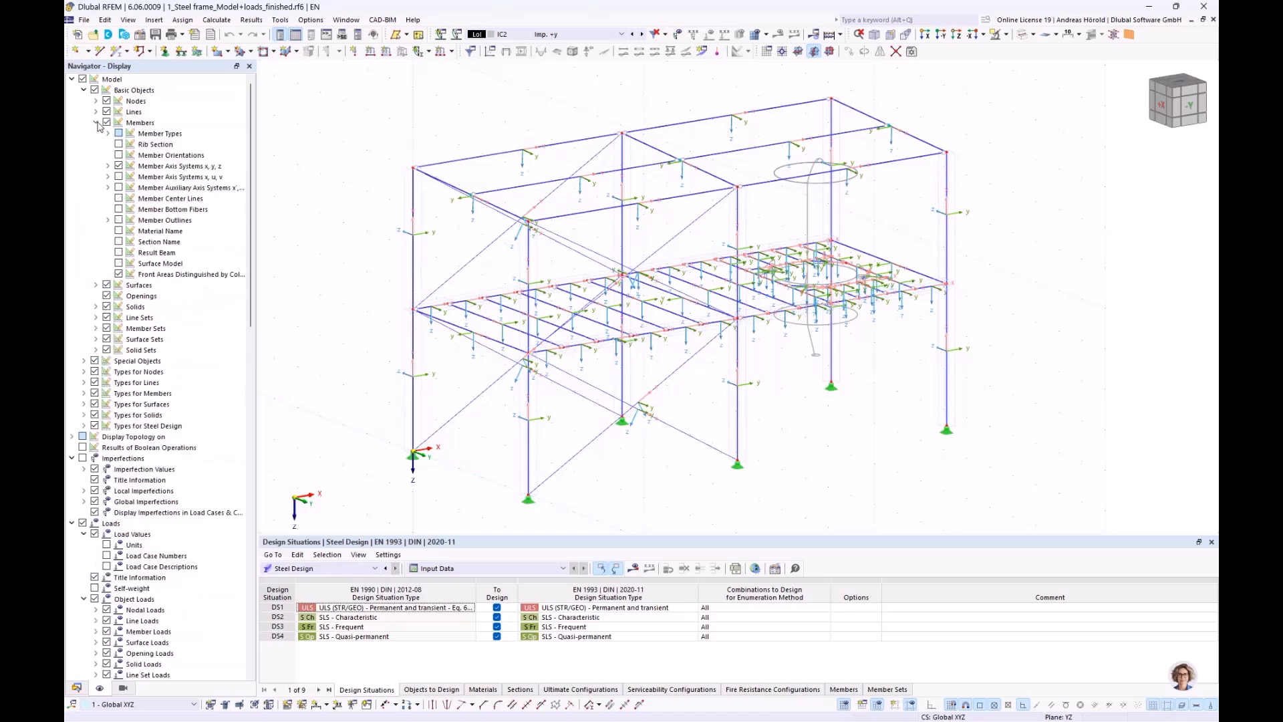
click(119, 167)
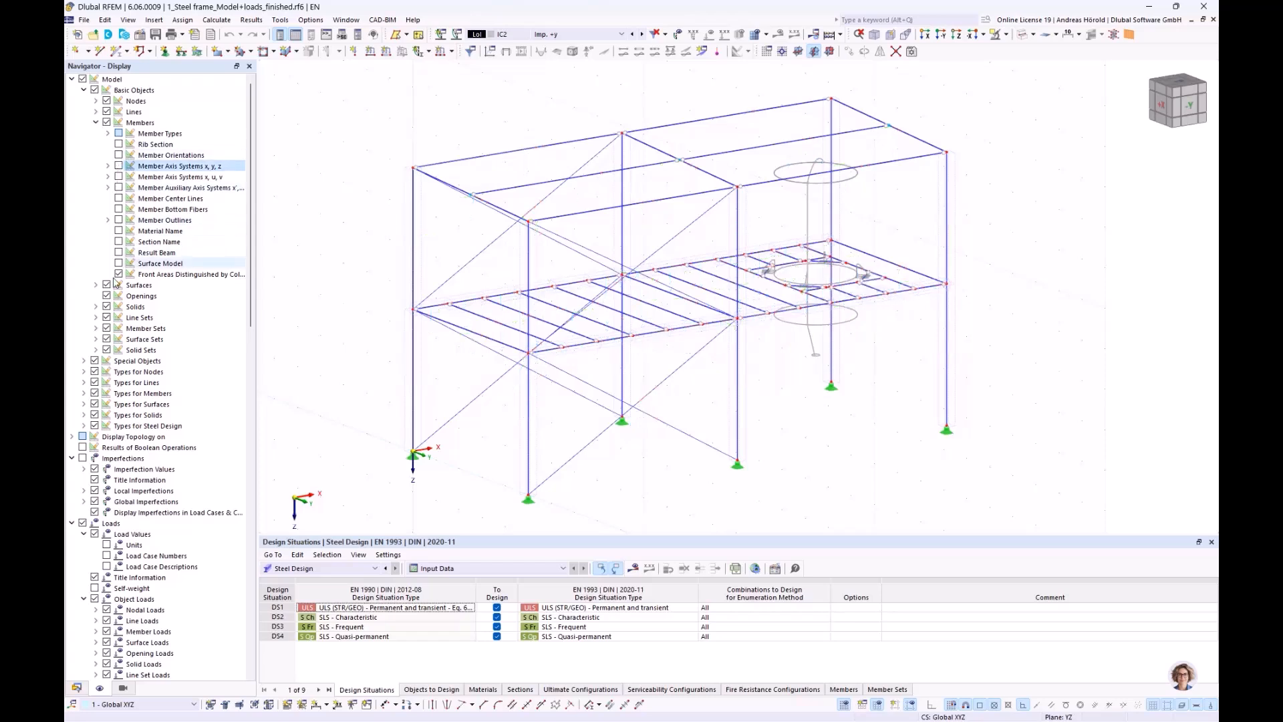
Step: Deactivate the Steel frame.dxf background layer listed under the guide objects
click(77, 688)
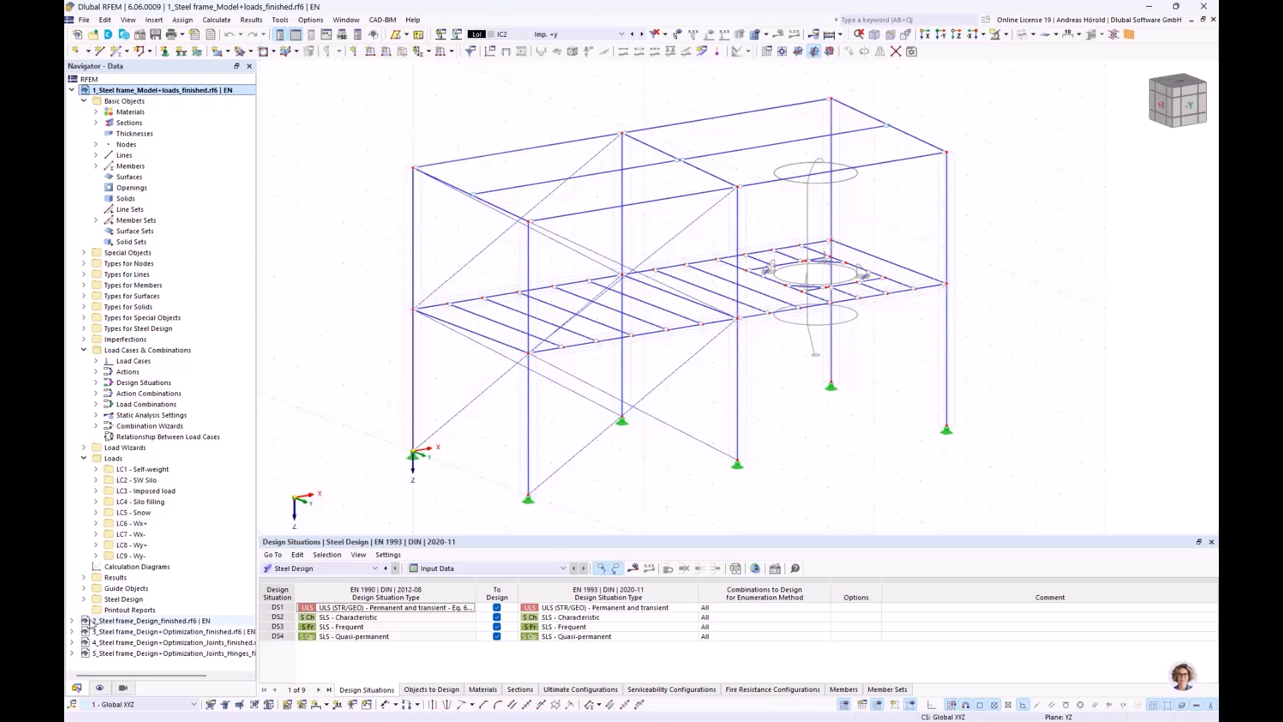
click(83, 588)
scroll(88, 591, down, 4)
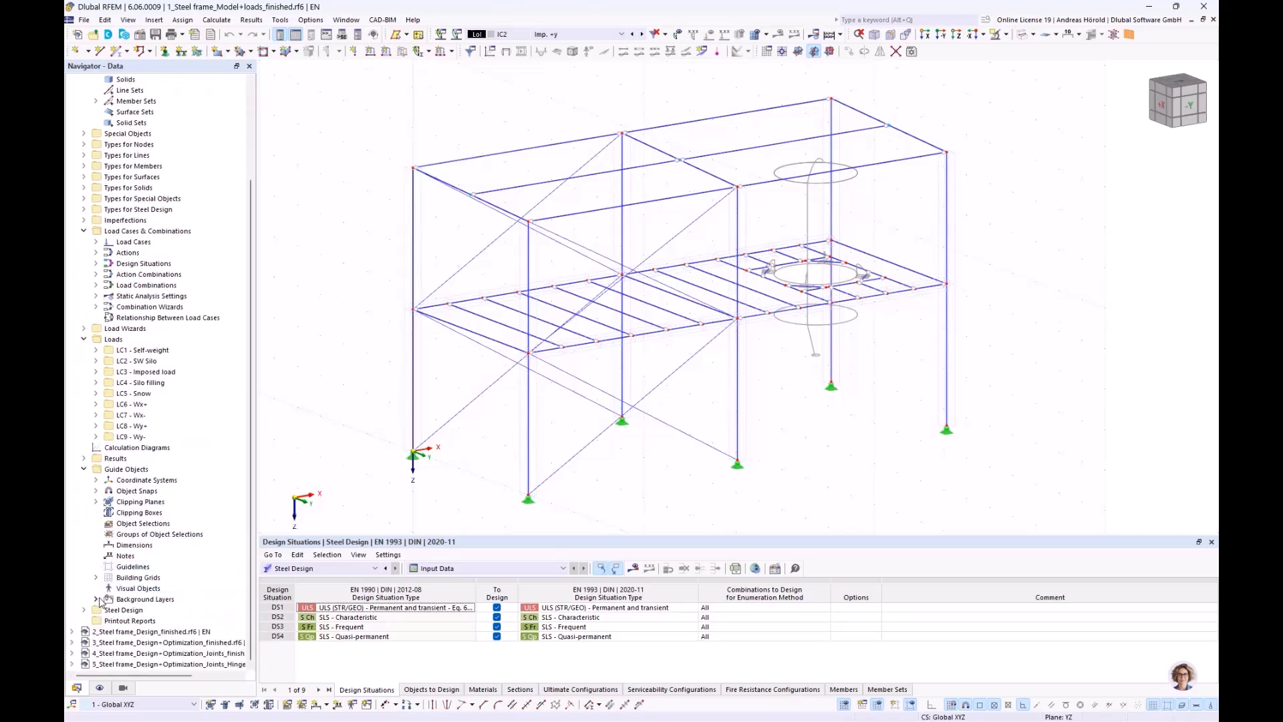
click(96, 600)
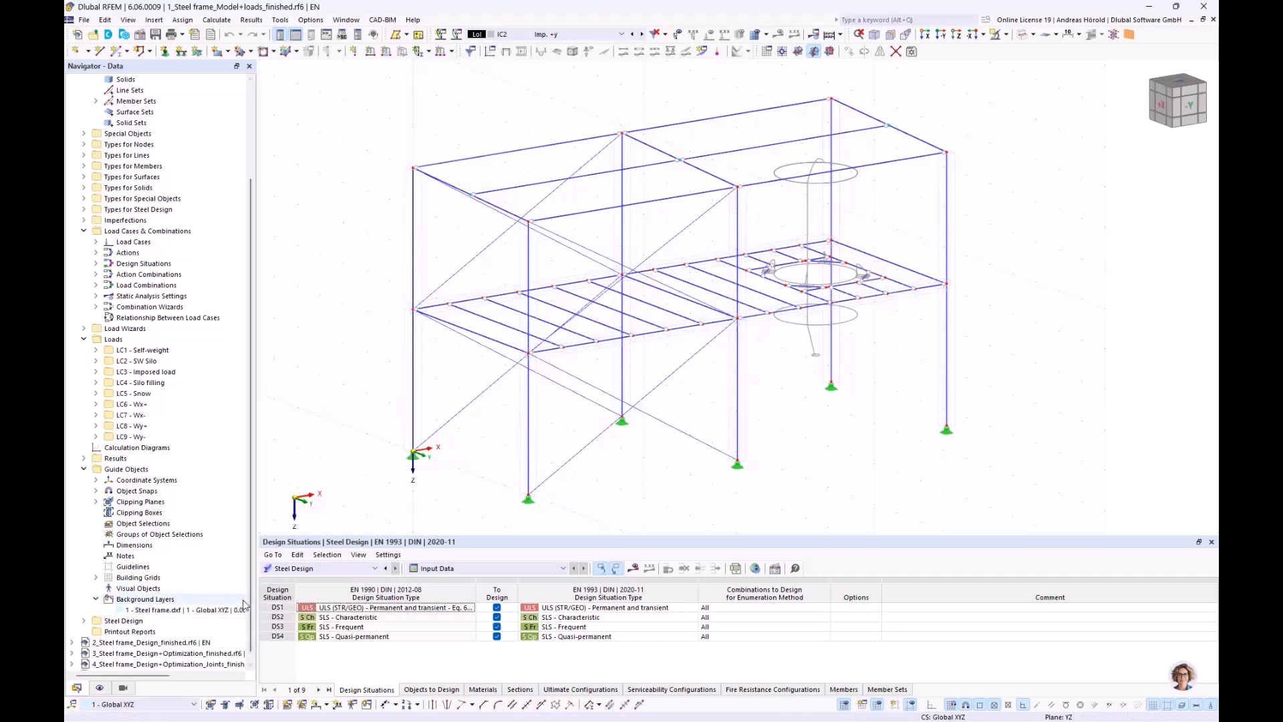
right_click(177, 611)
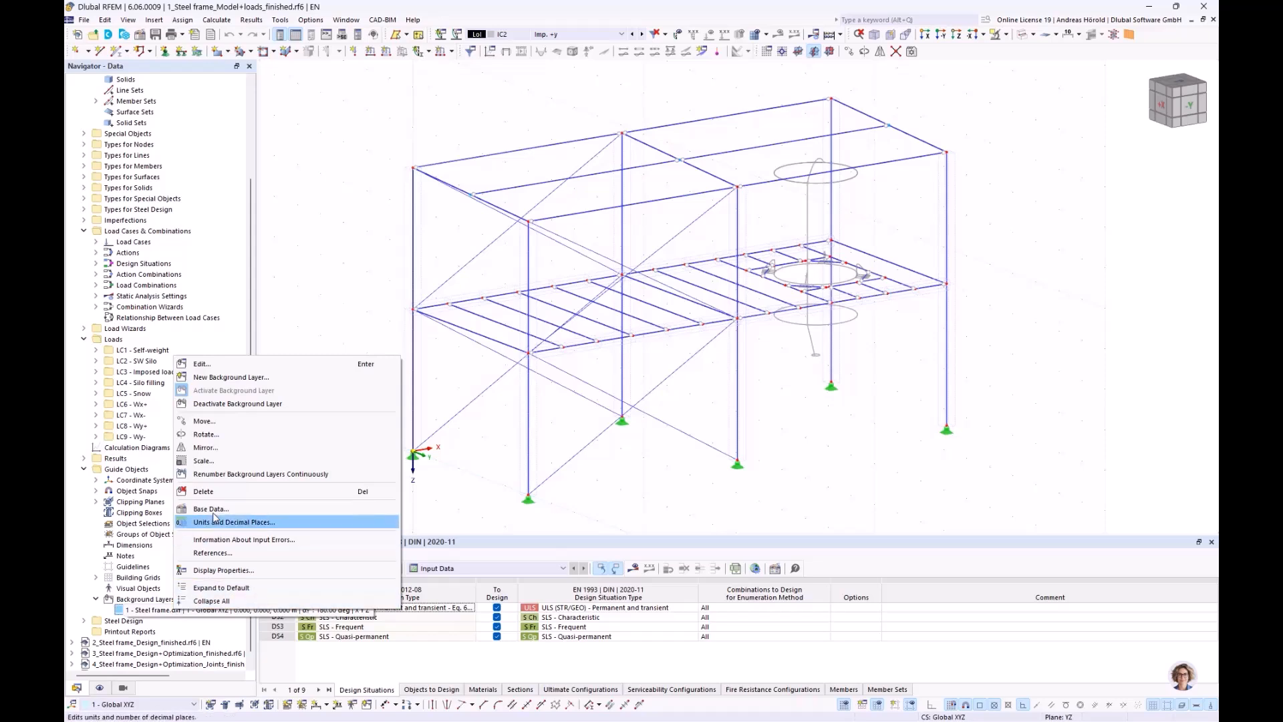
click(238, 404)
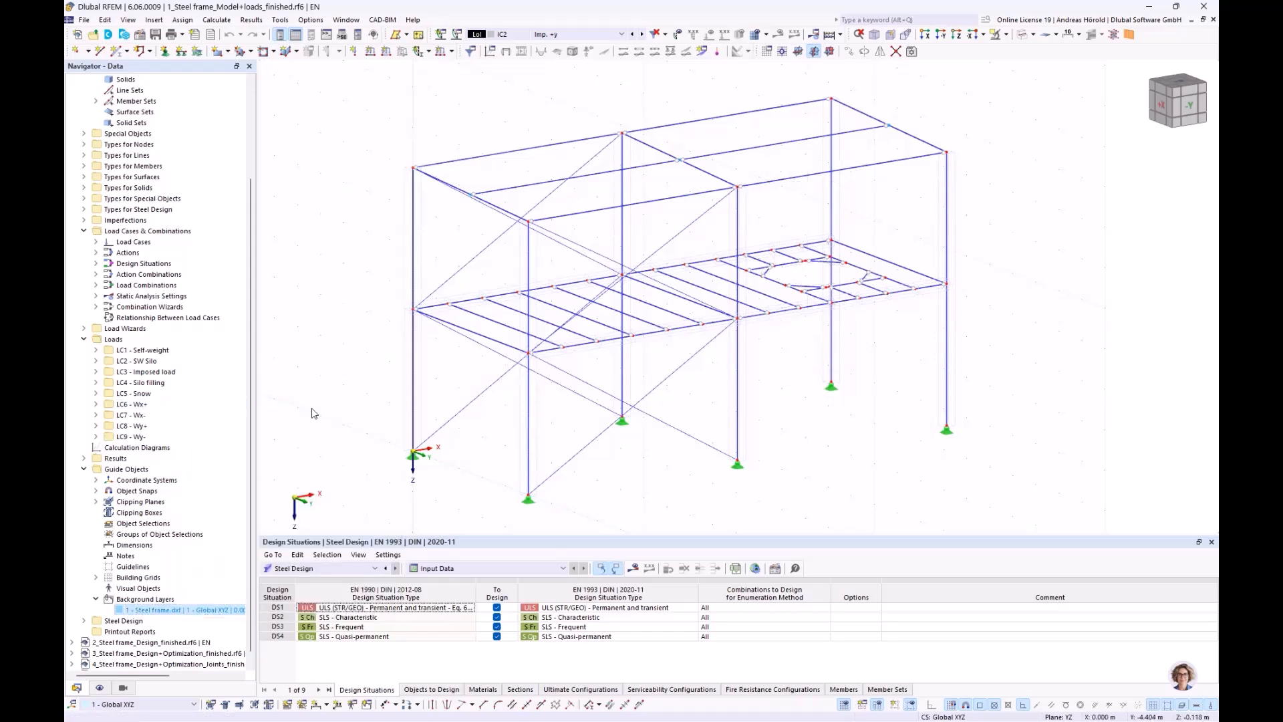
Step: Open the Load Cases & Combinations settings and examine the available standard groups and national annexes
right_click(146, 232)
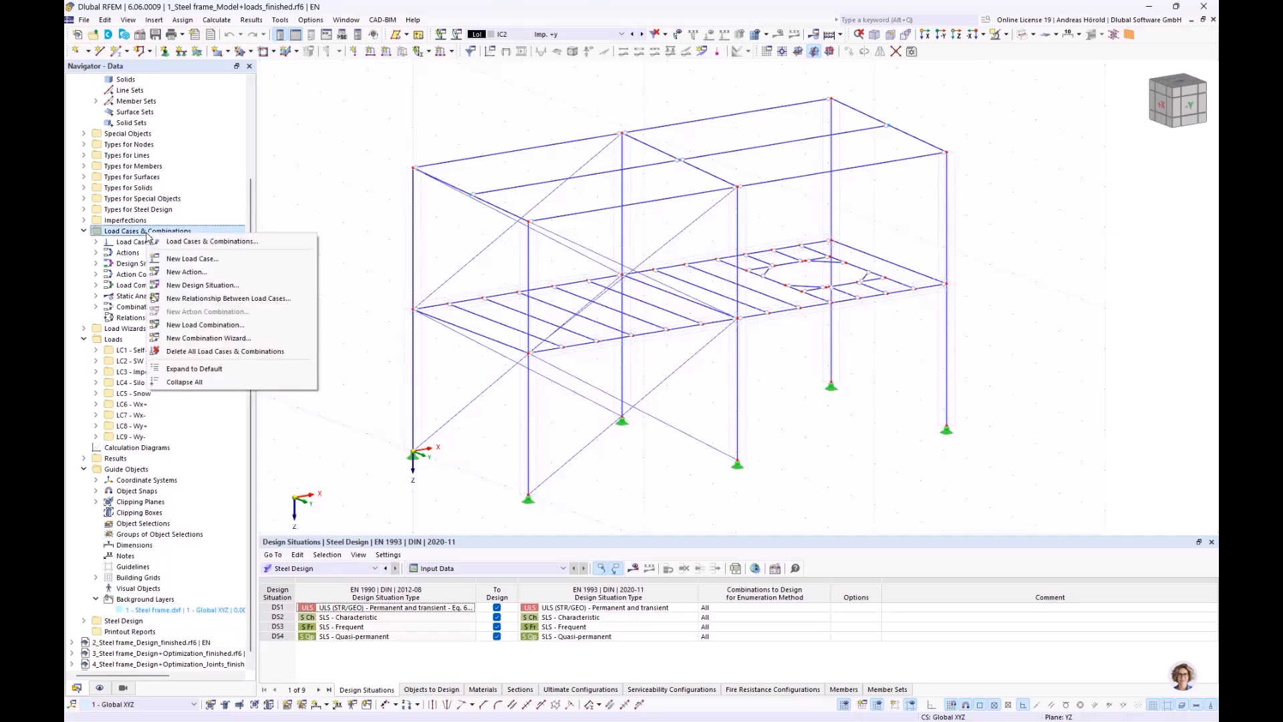
click(213, 242)
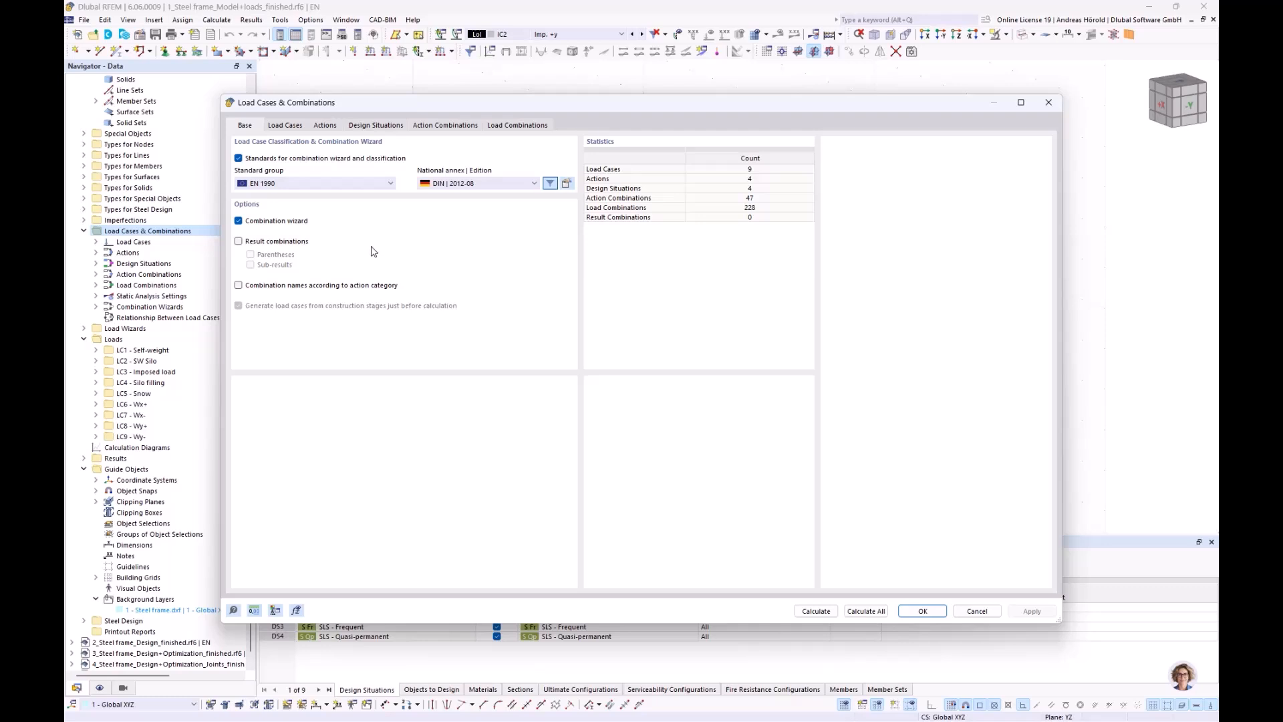
click(318, 185)
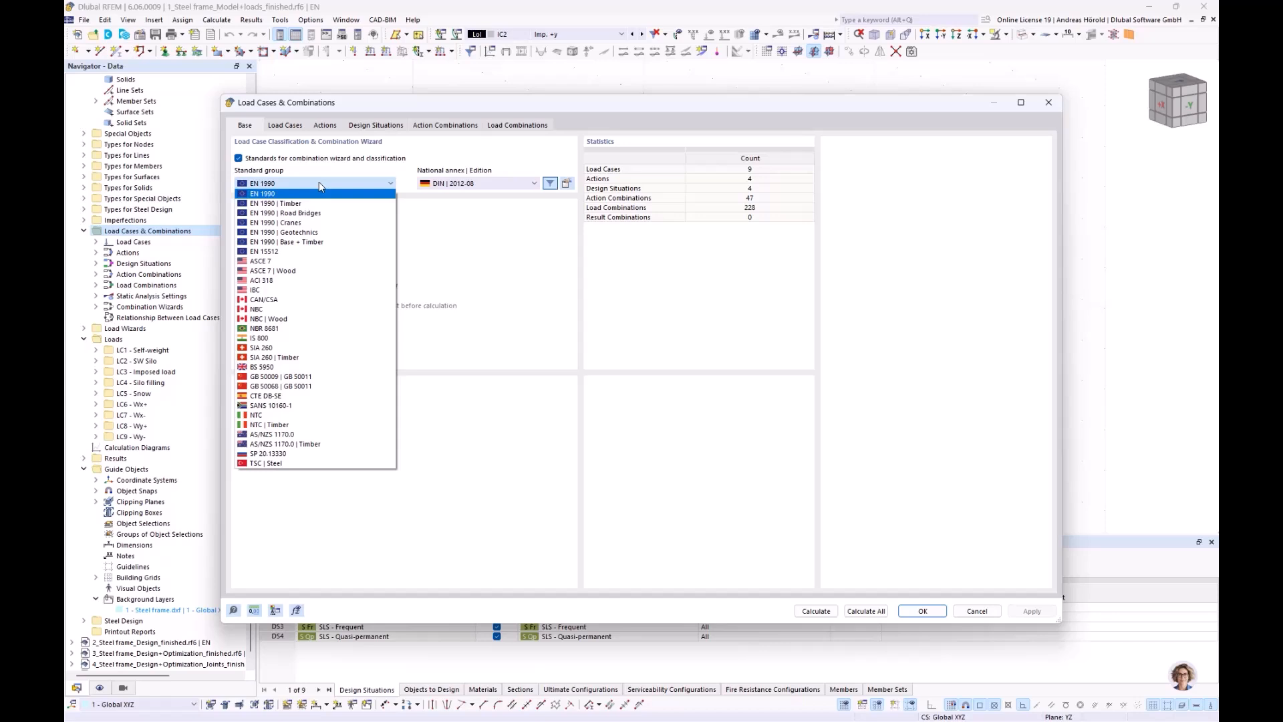
click(319, 182)
click(473, 183)
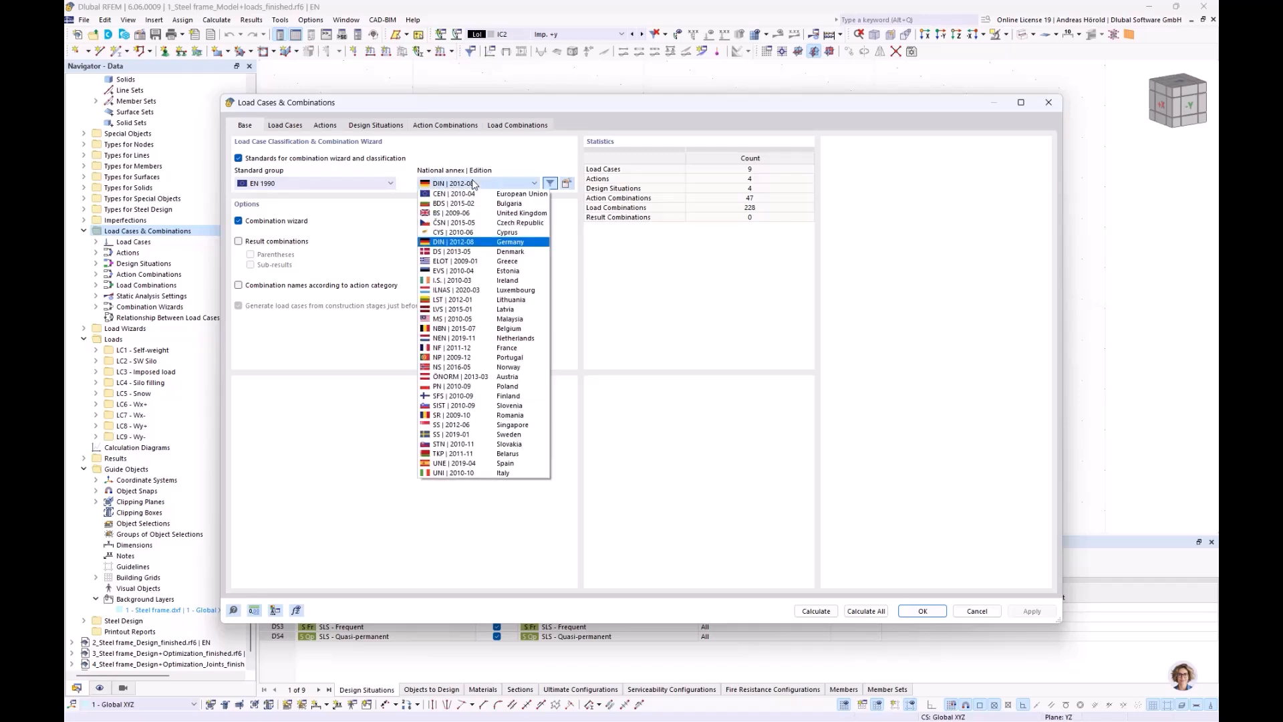
click(473, 181)
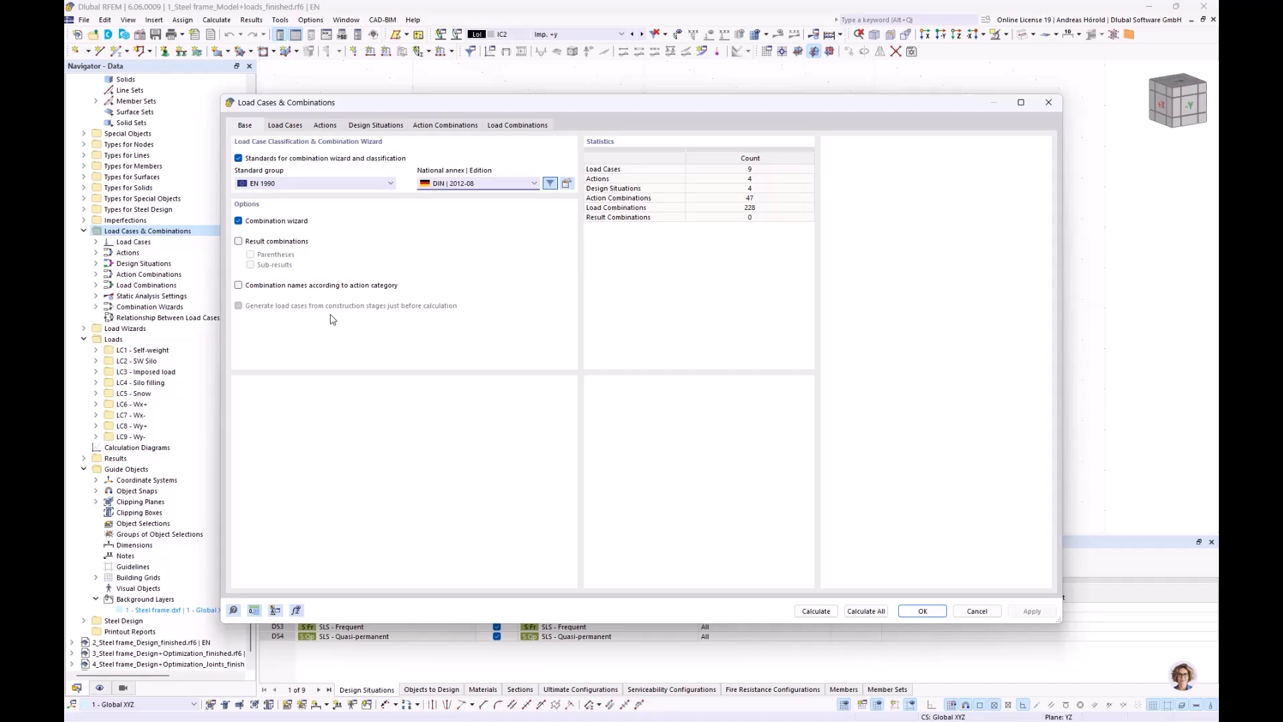
Step: Review the load cases, examining the action category choices for SW Silo and Imposed load
click(282, 127)
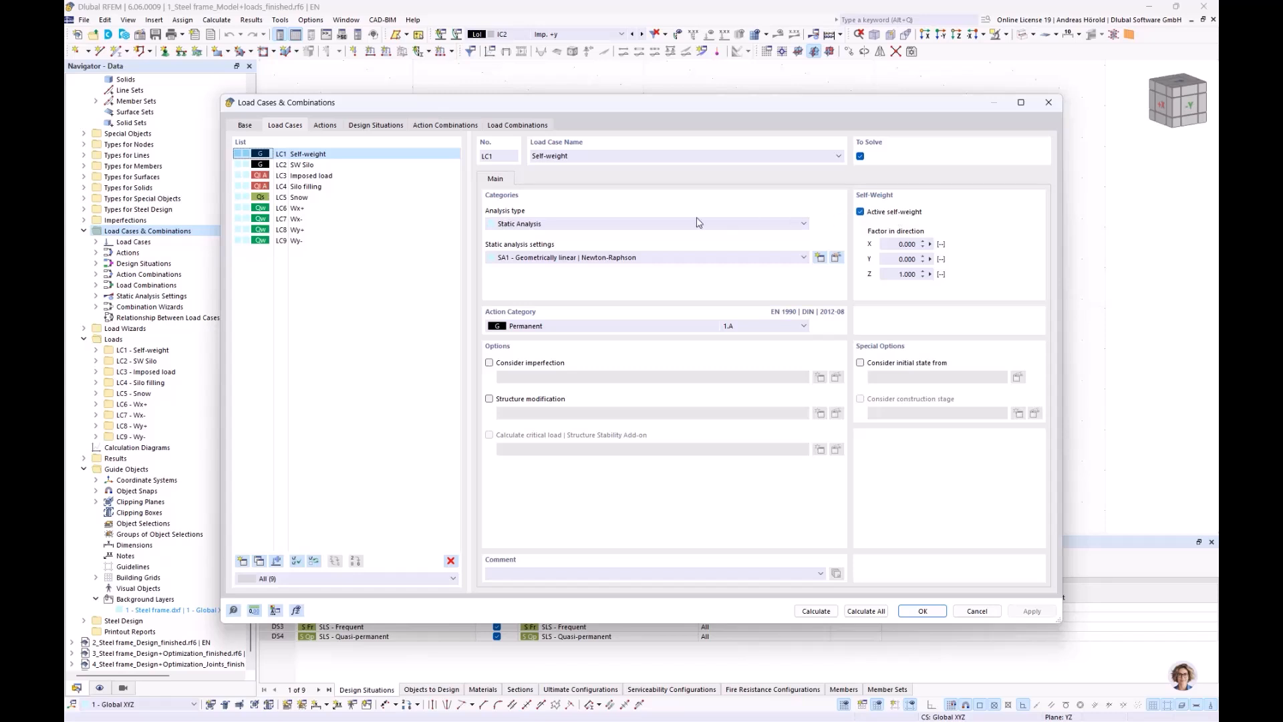
click(309, 166)
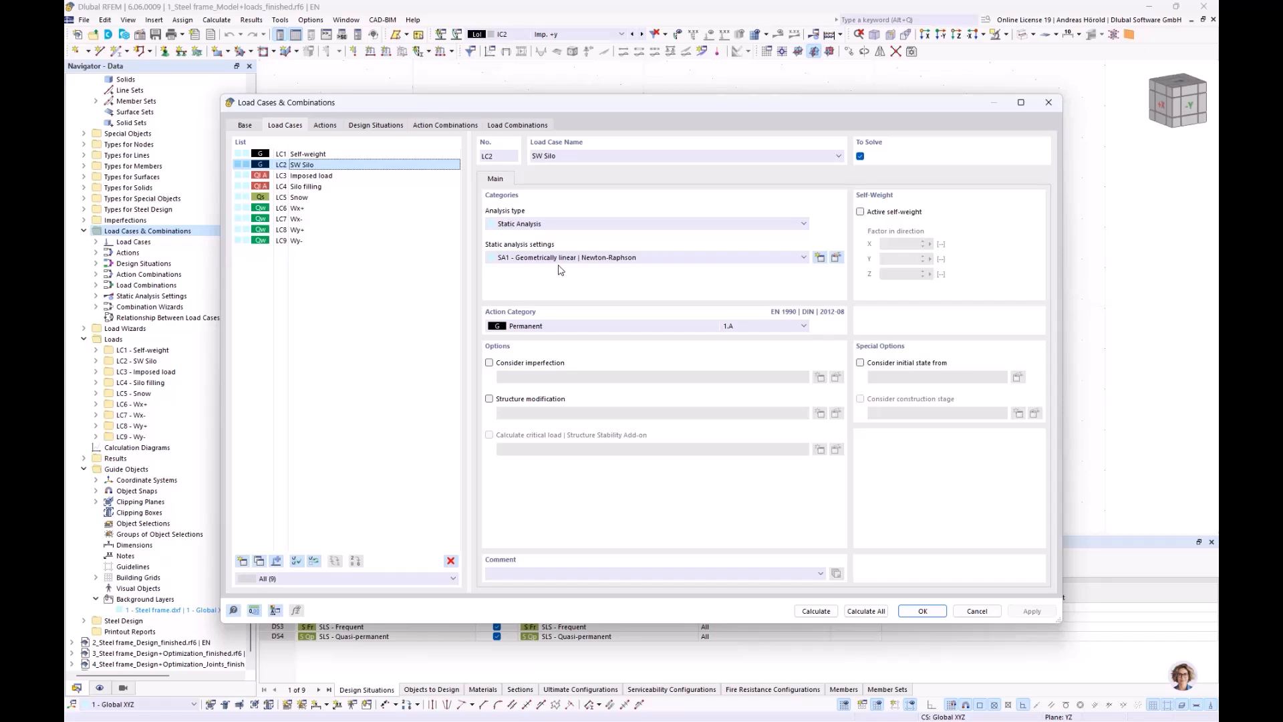
click(571, 326)
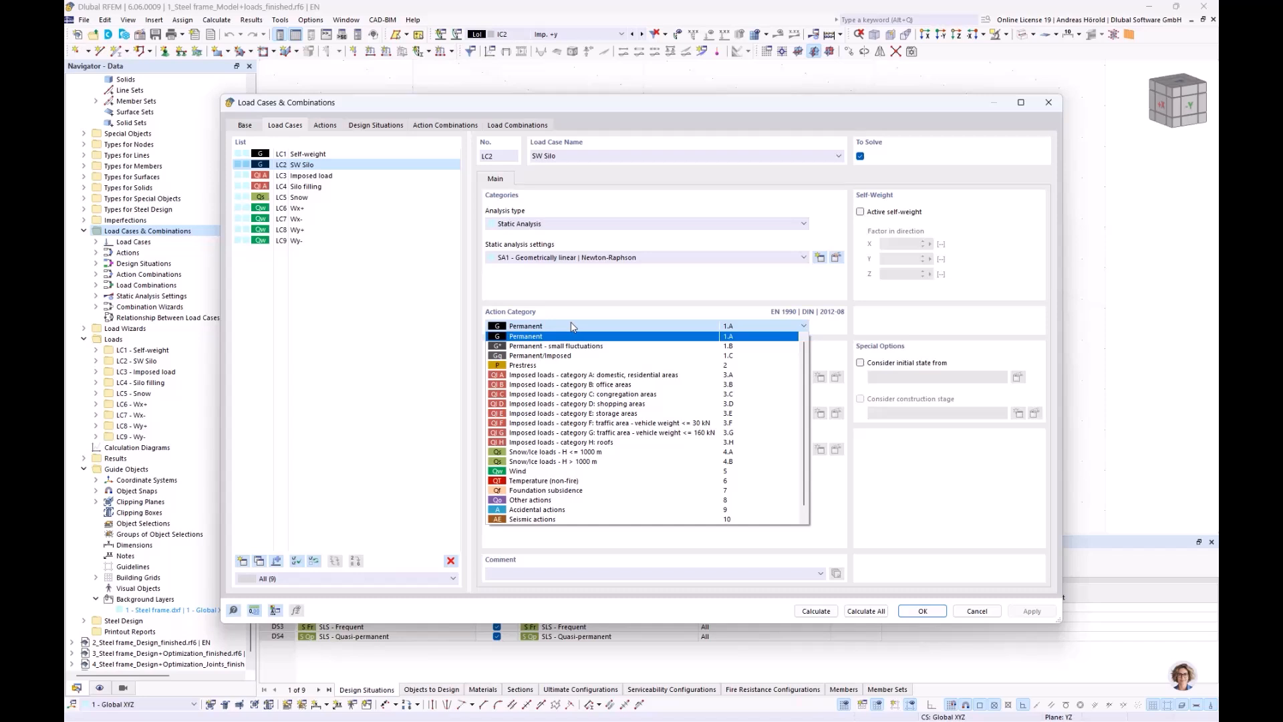
click(579, 326)
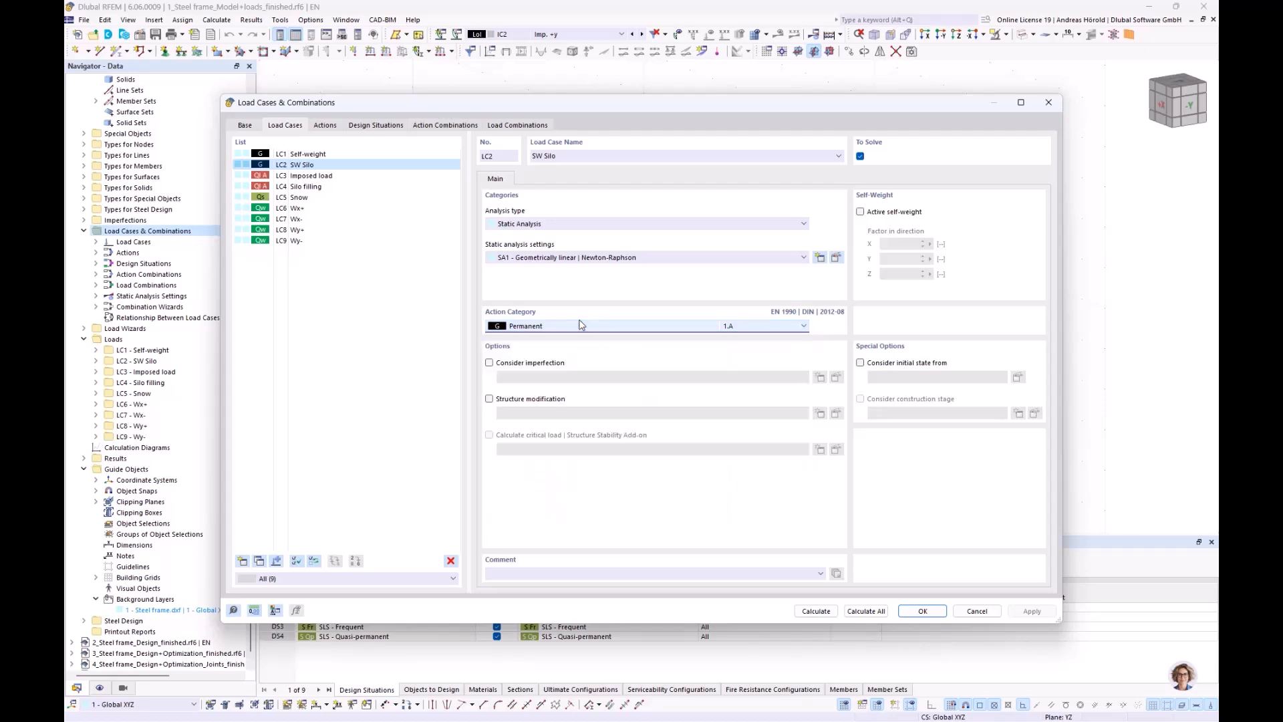
click(326, 176)
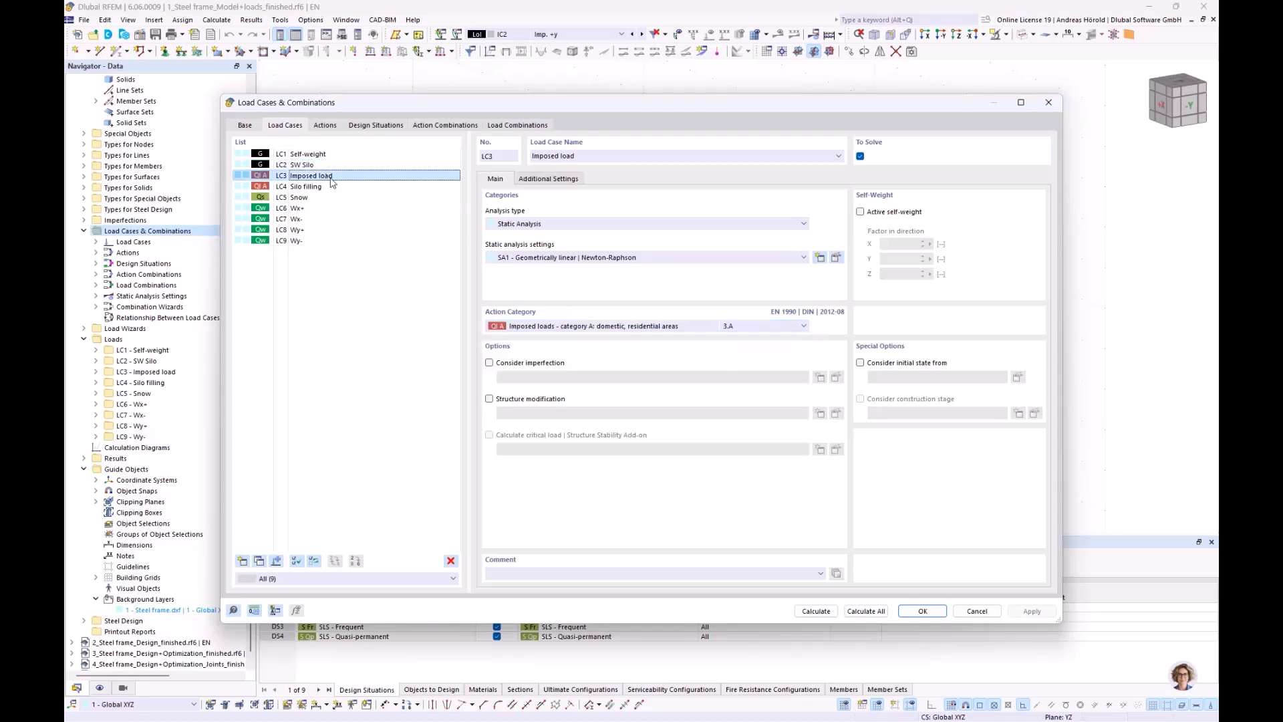
click(668, 326)
click(668, 326)
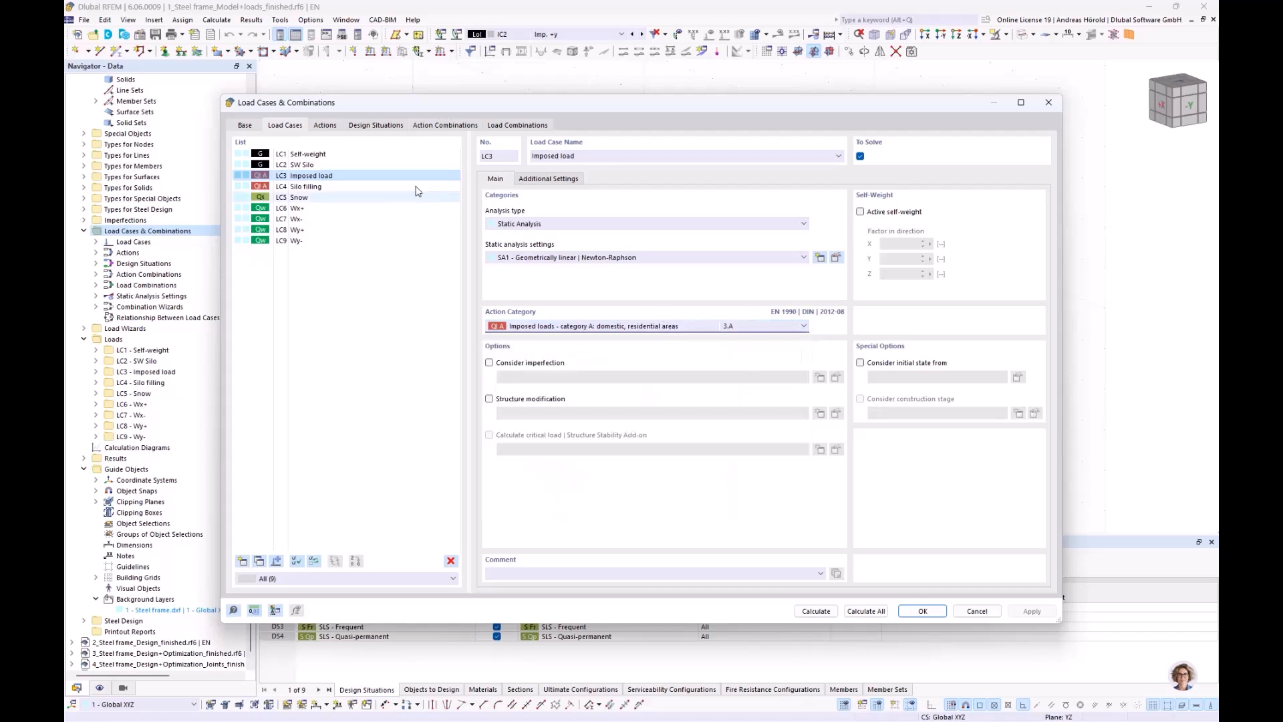
Step: Examine the action type choices for the Permanent and Wind actions
click(323, 125)
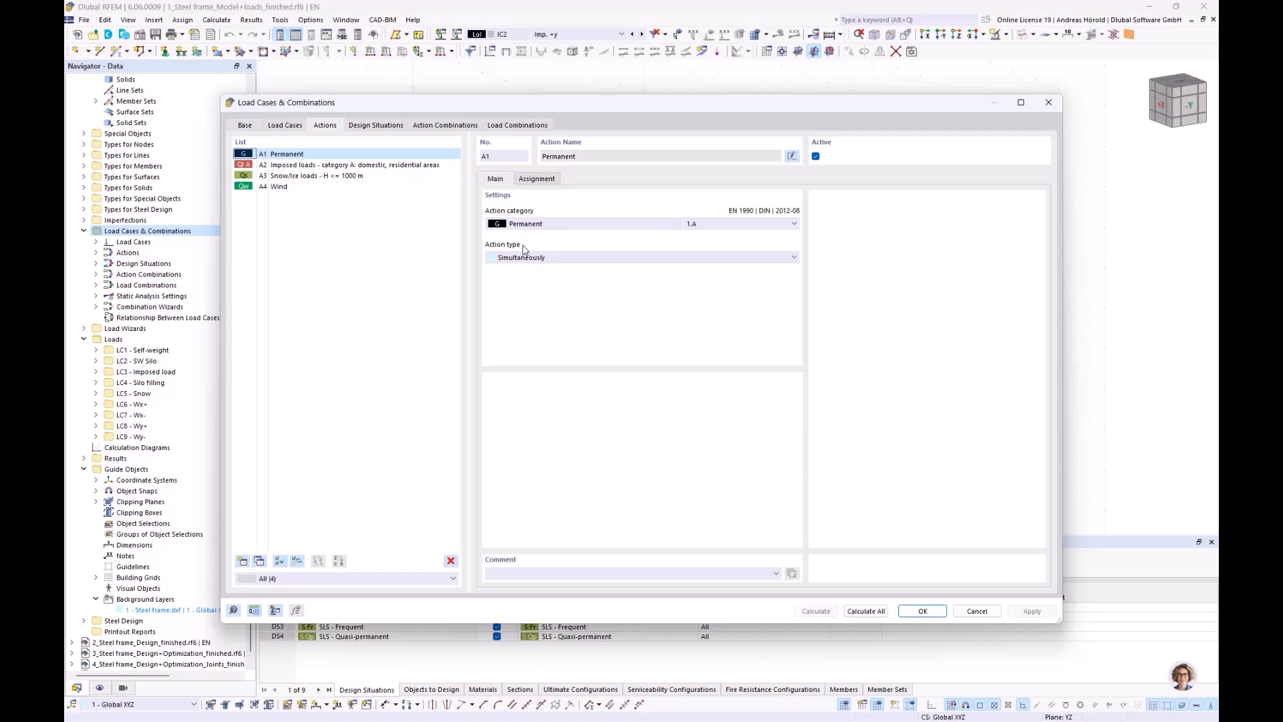
click(546, 258)
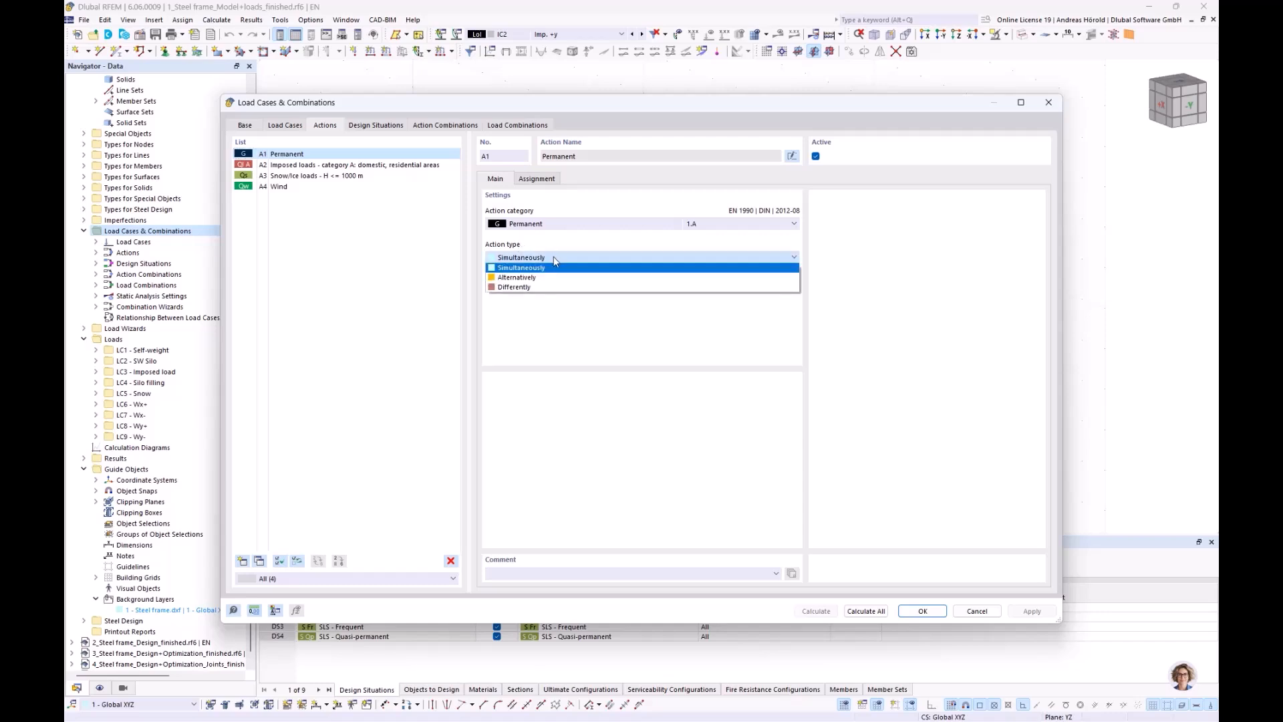
click(552, 246)
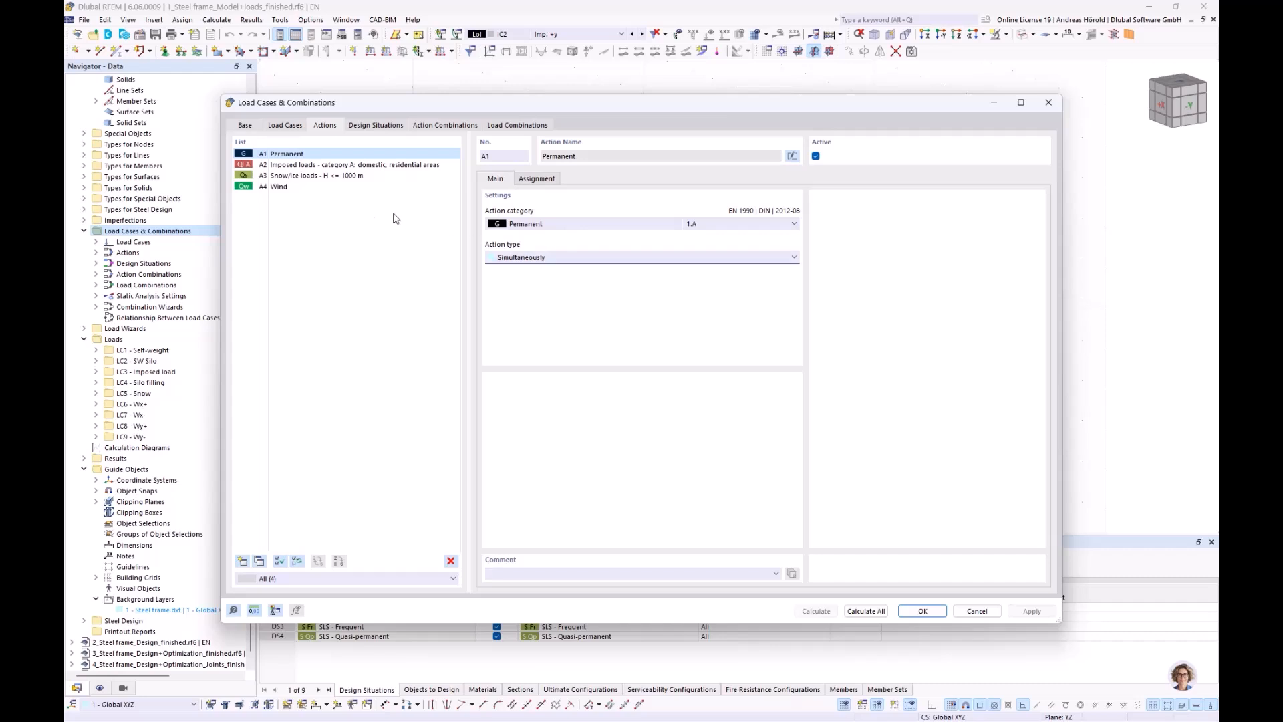
click(282, 189)
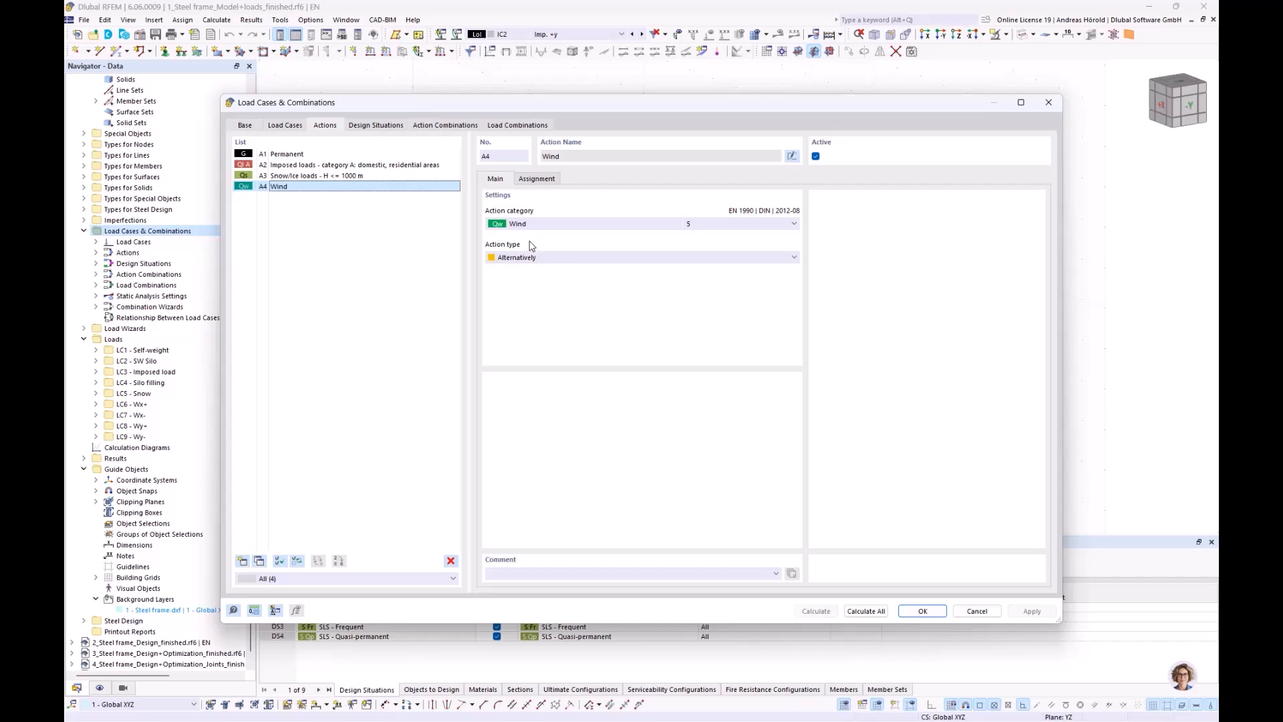
click(561, 259)
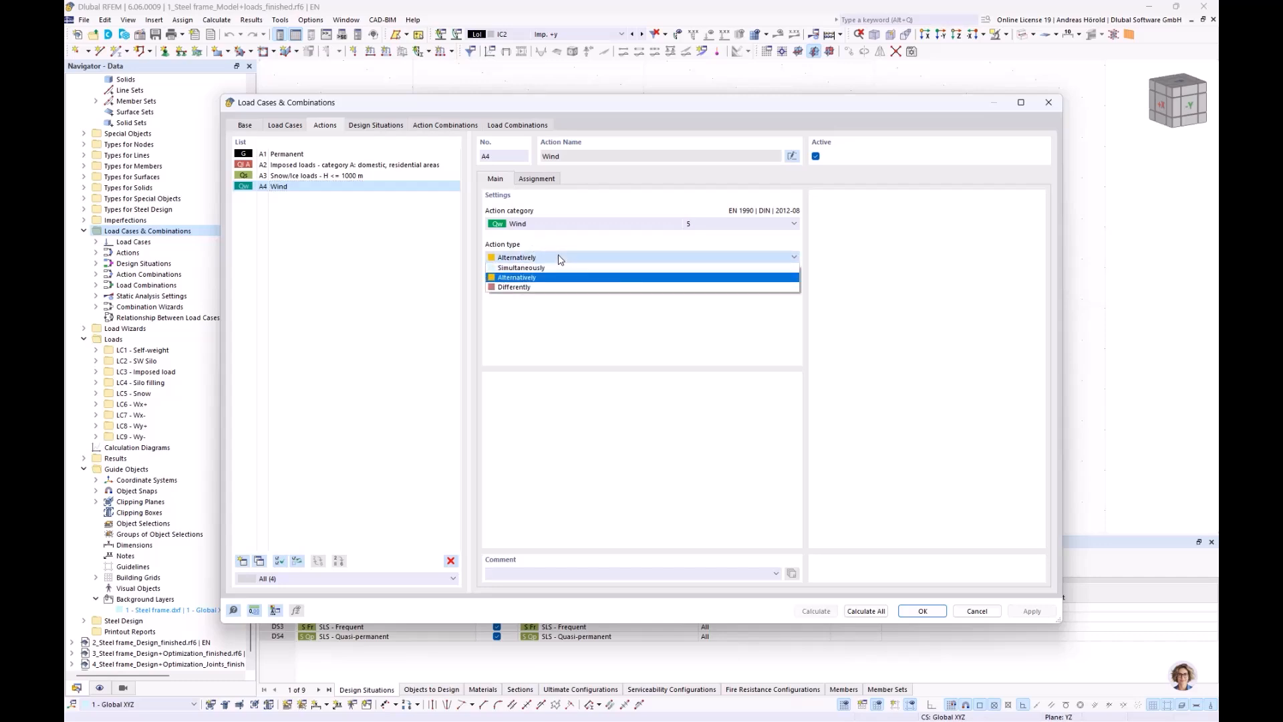
click(567, 247)
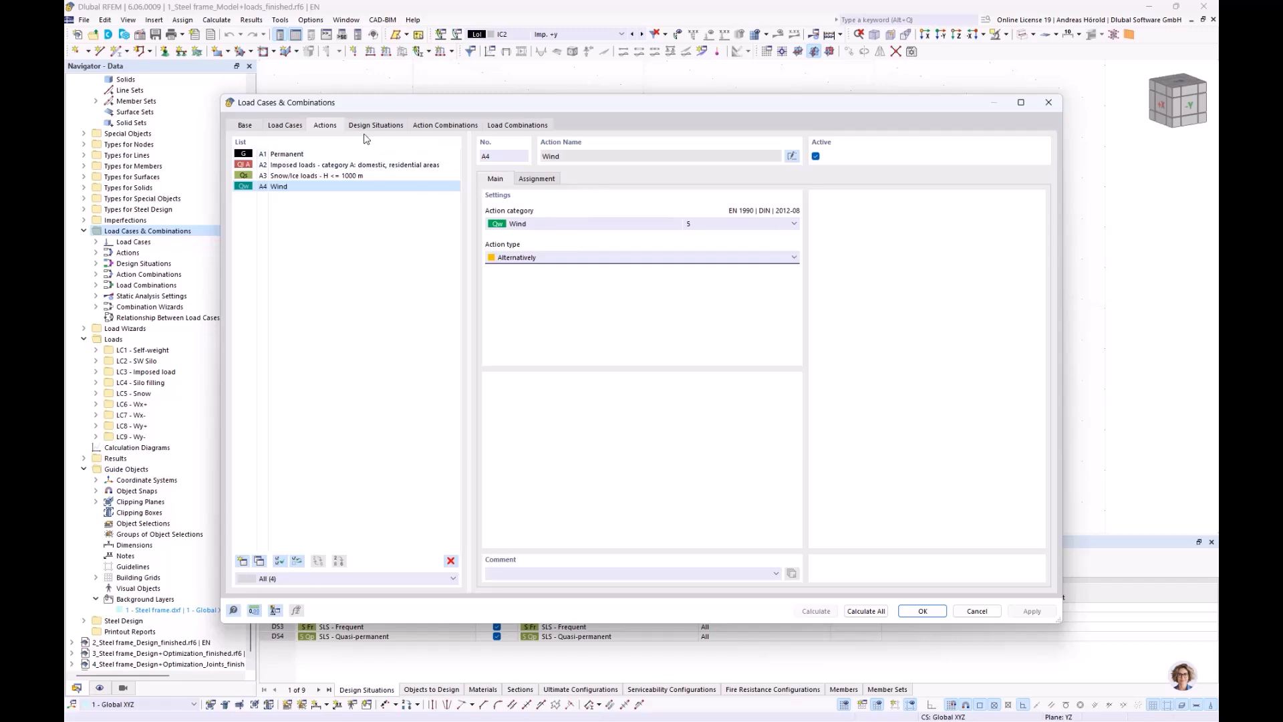
Step: Review the settings of the ULS and SLS design situations
click(375, 127)
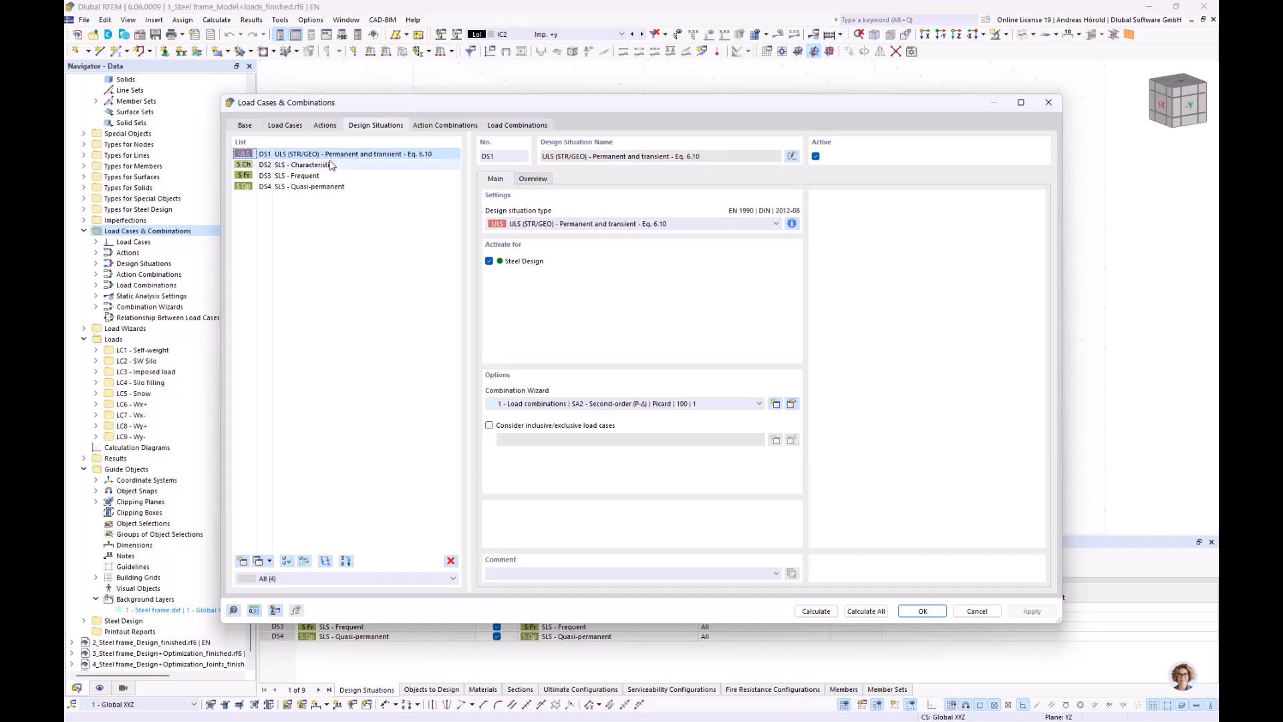
click(307, 167)
key(Down)
key(Down)
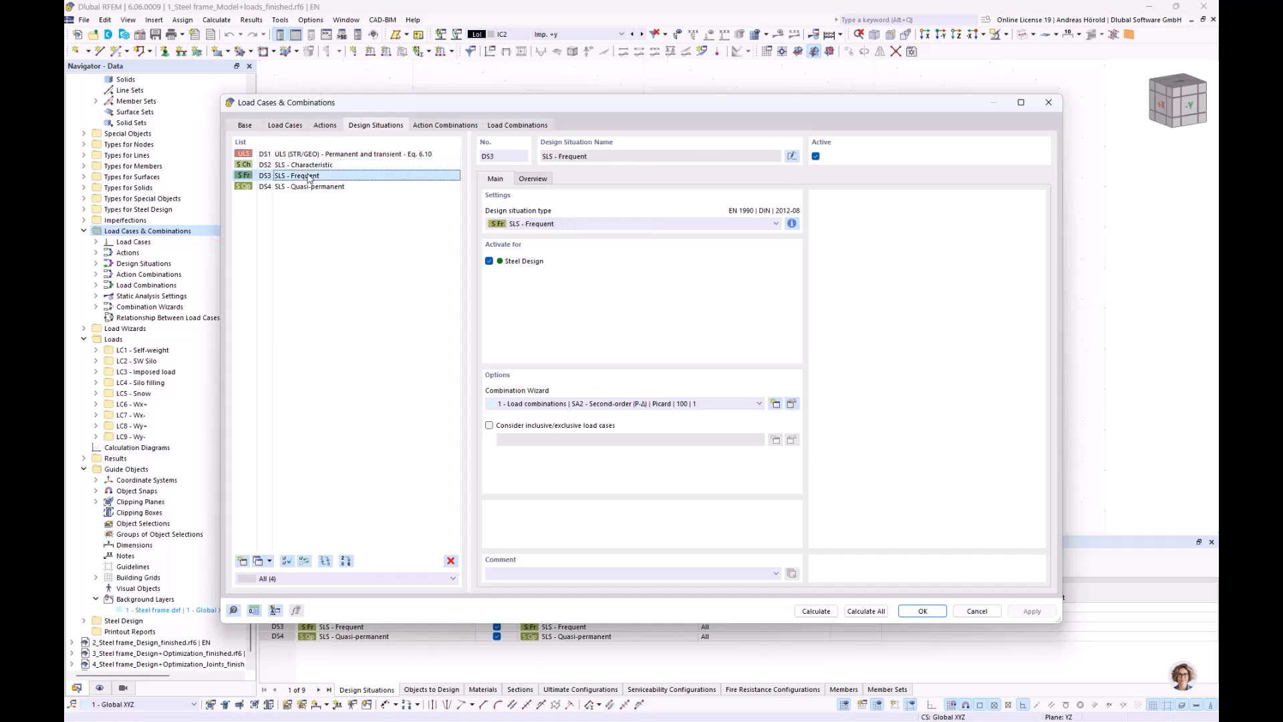
click(312, 167)
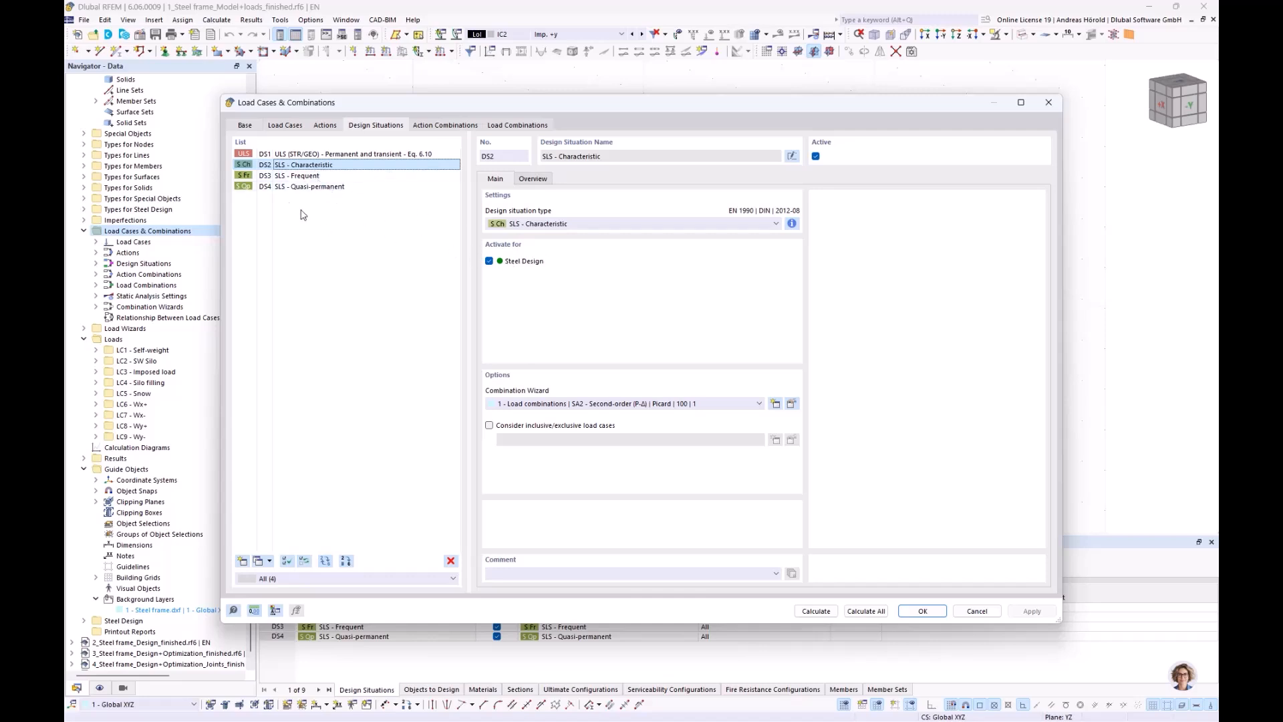
click(330, 155)
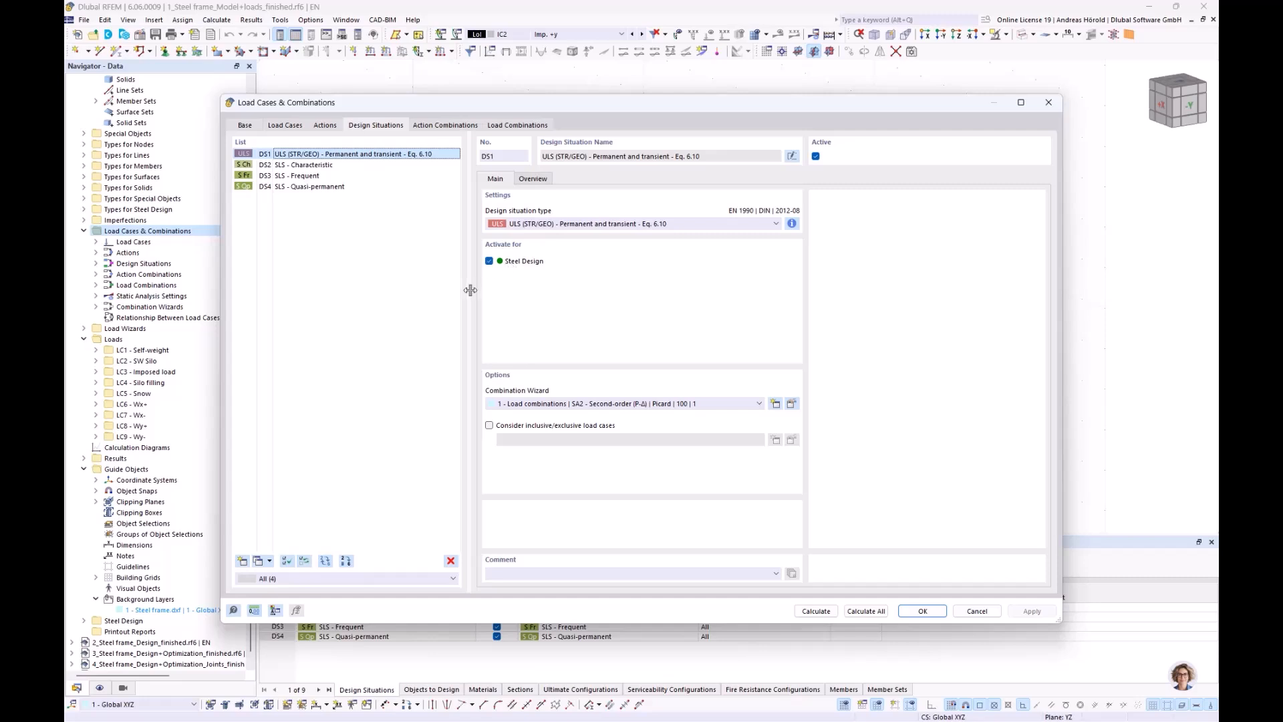
Step: Delete the SLS - Frequent and SLS - Quasi-permanent design situations and check the regenerated action combinations
click(309, 175)
shift+click(315, 188)
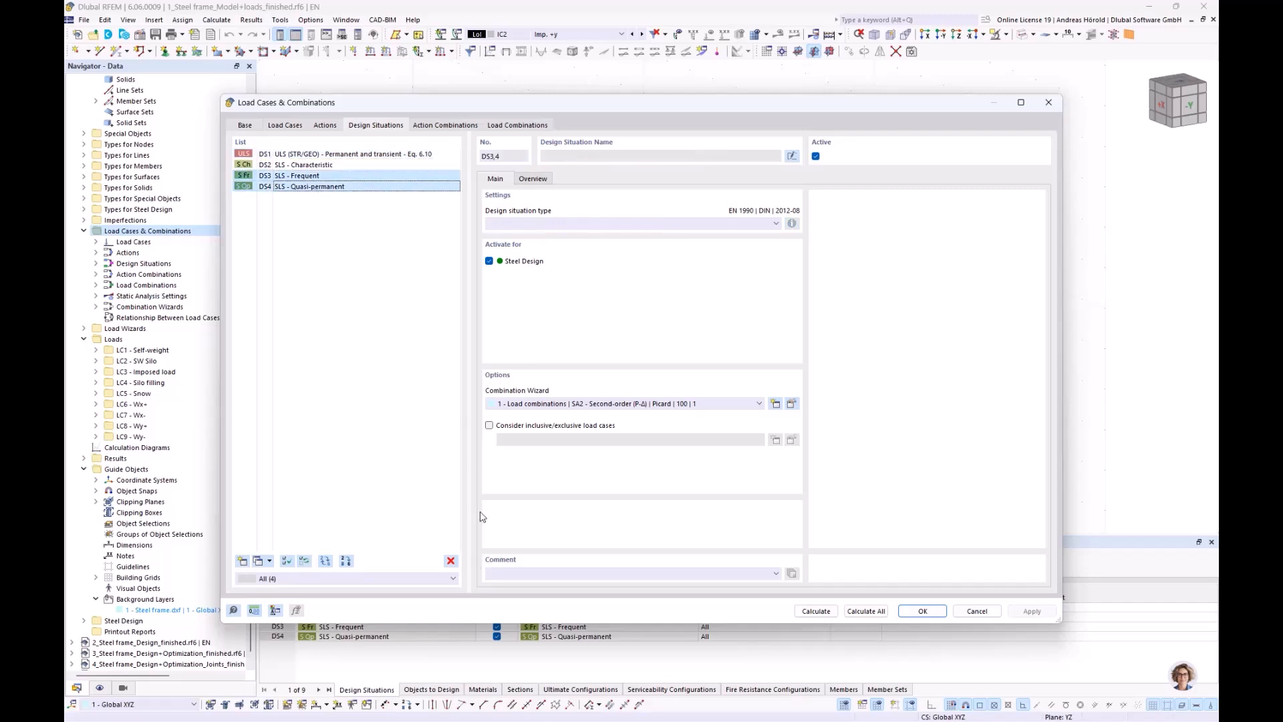
click(452, 562)
click(652, 409)
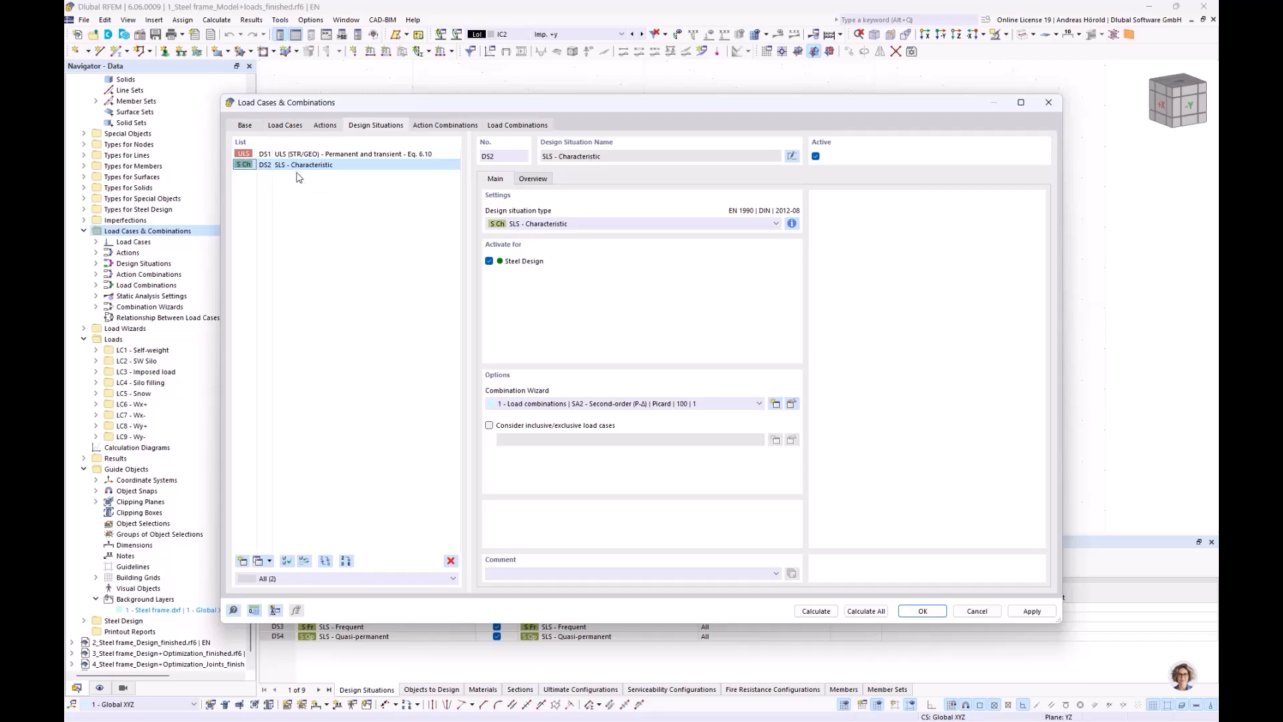
click(432, 126)
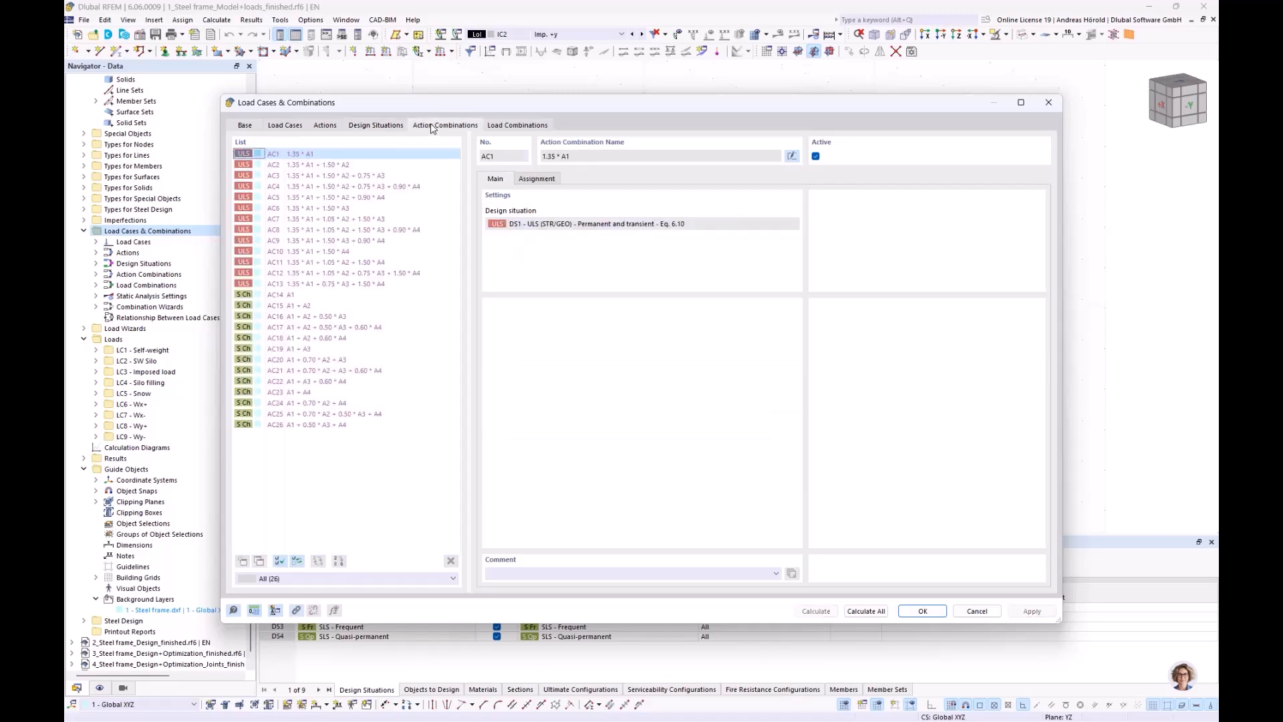
Step: Open the combination wizard assigned to the SLS - Characteristic design situation for editing and examine its standard options
click(376, 125)
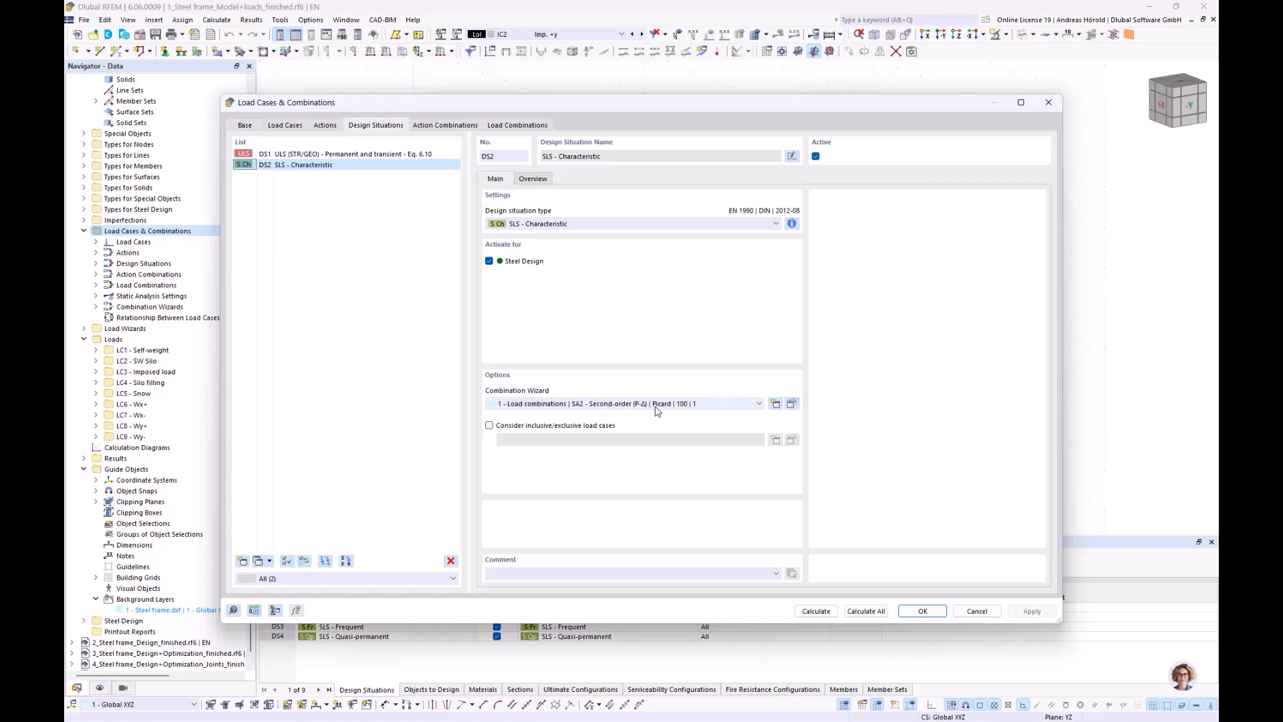
click(792, 404)
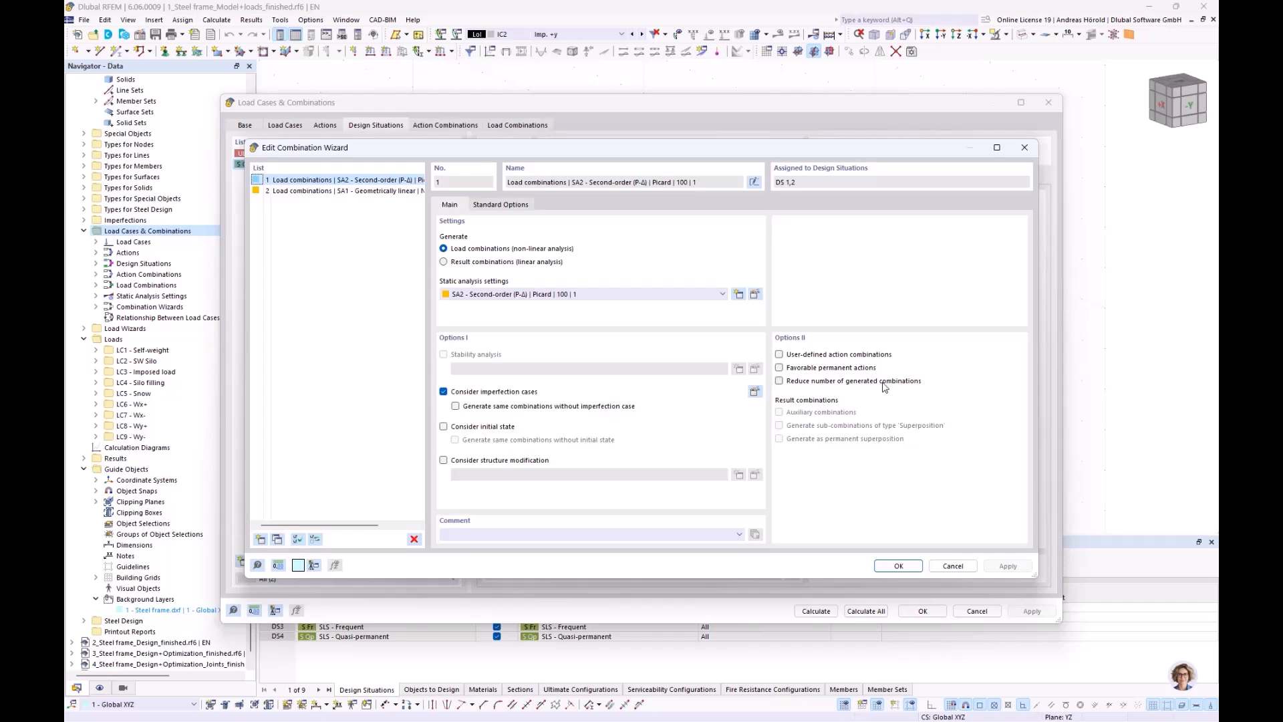
click(504, 207)
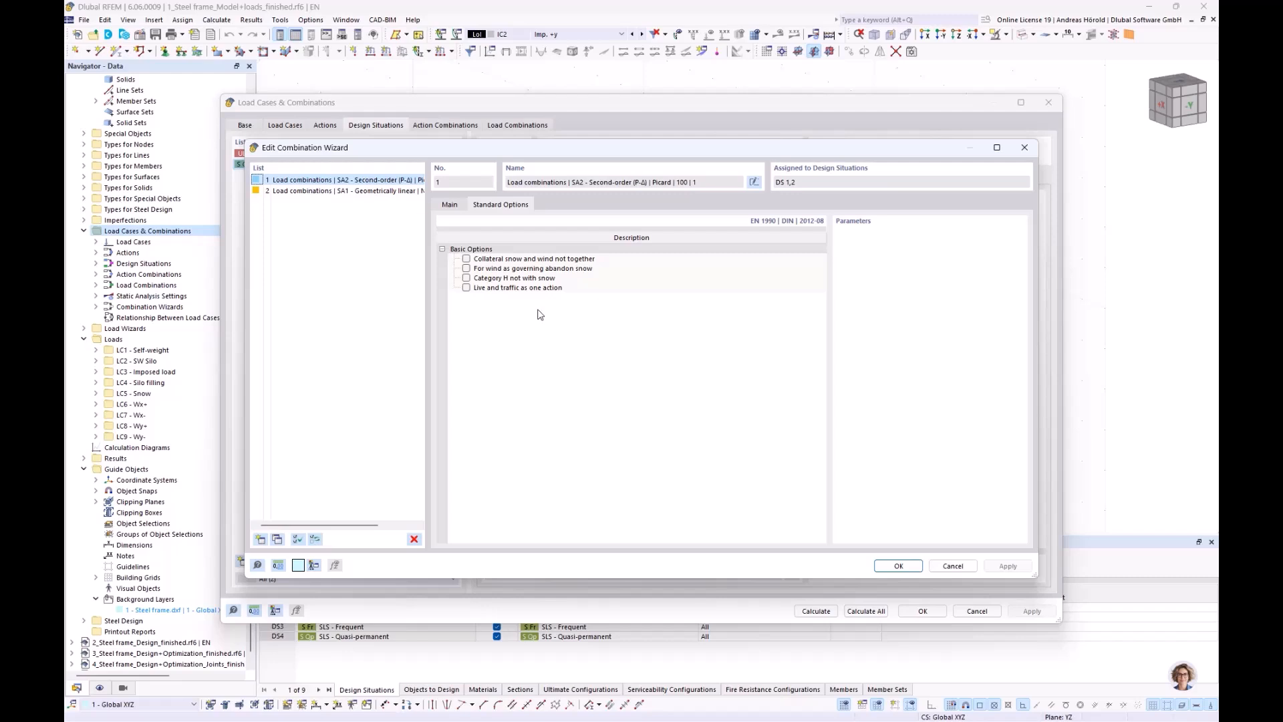
Step: Leave the wizard settings unchanged and assign combination wizard 2 (SA1 - Geometrically linear | Newton-Raphson) to the SLS - Characteristic design situation
click(449, 205)
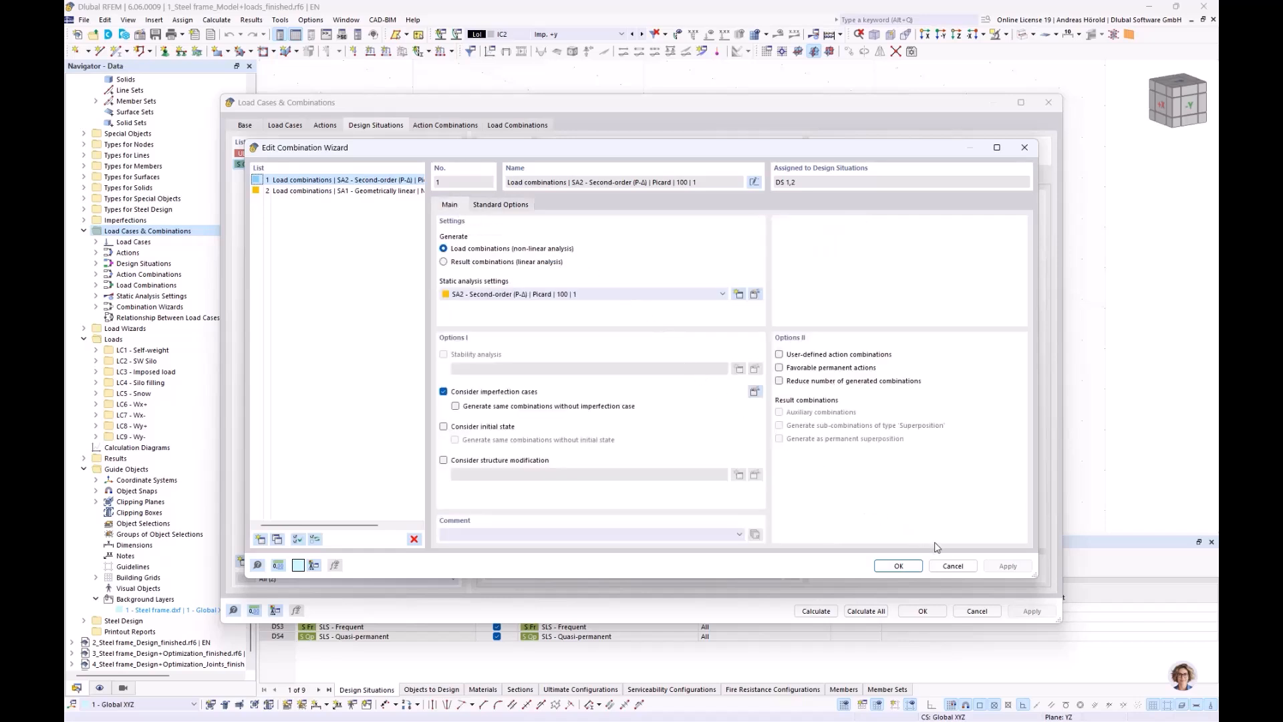
click(947, 567)
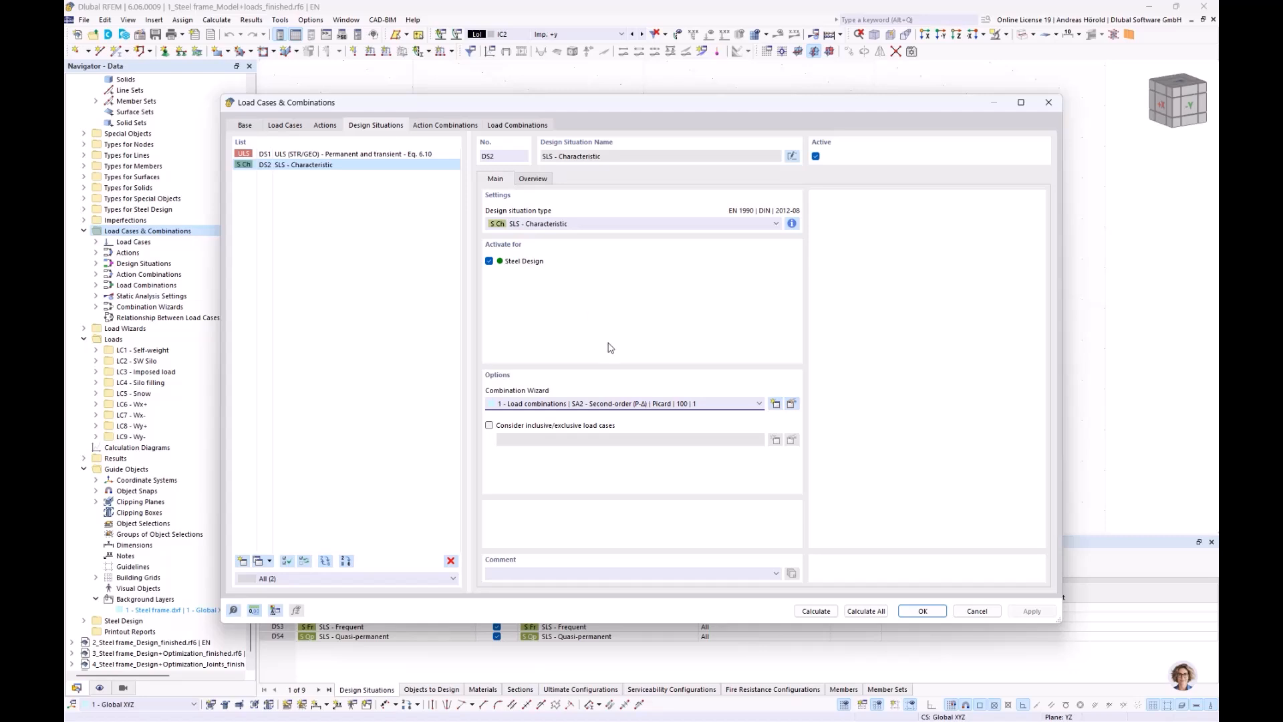
click(740, 403)
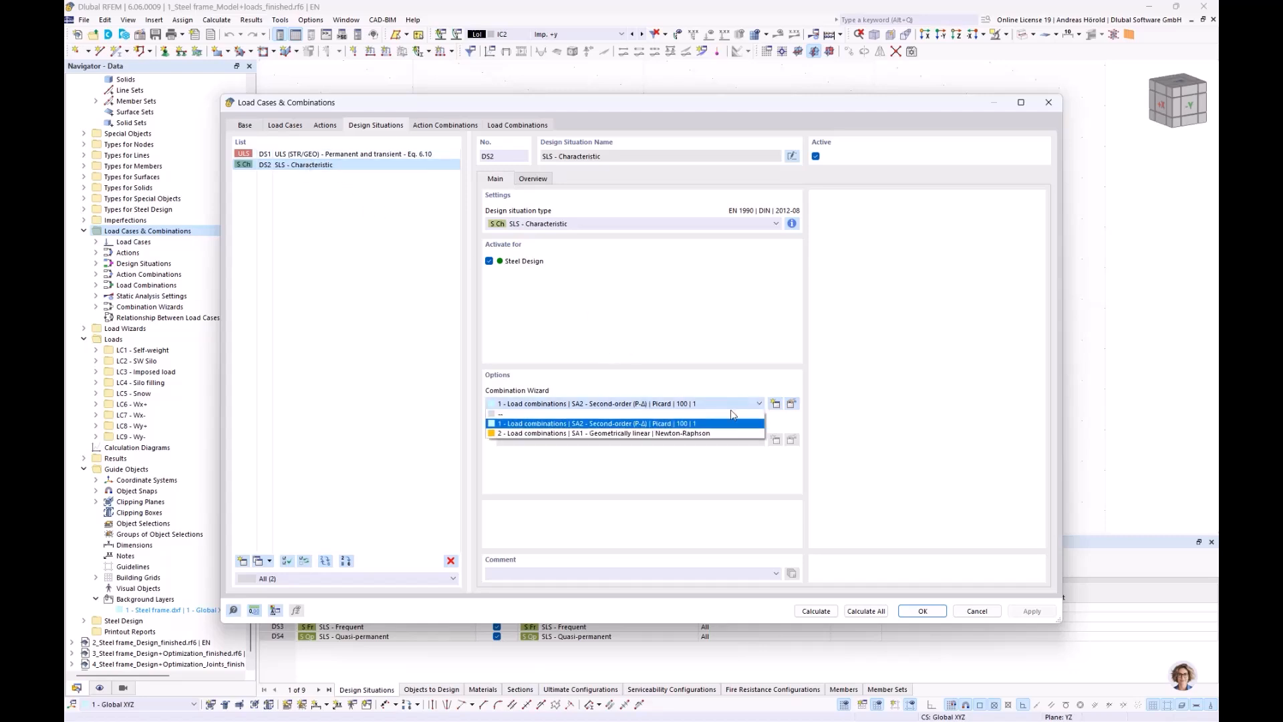
click(700, 433)
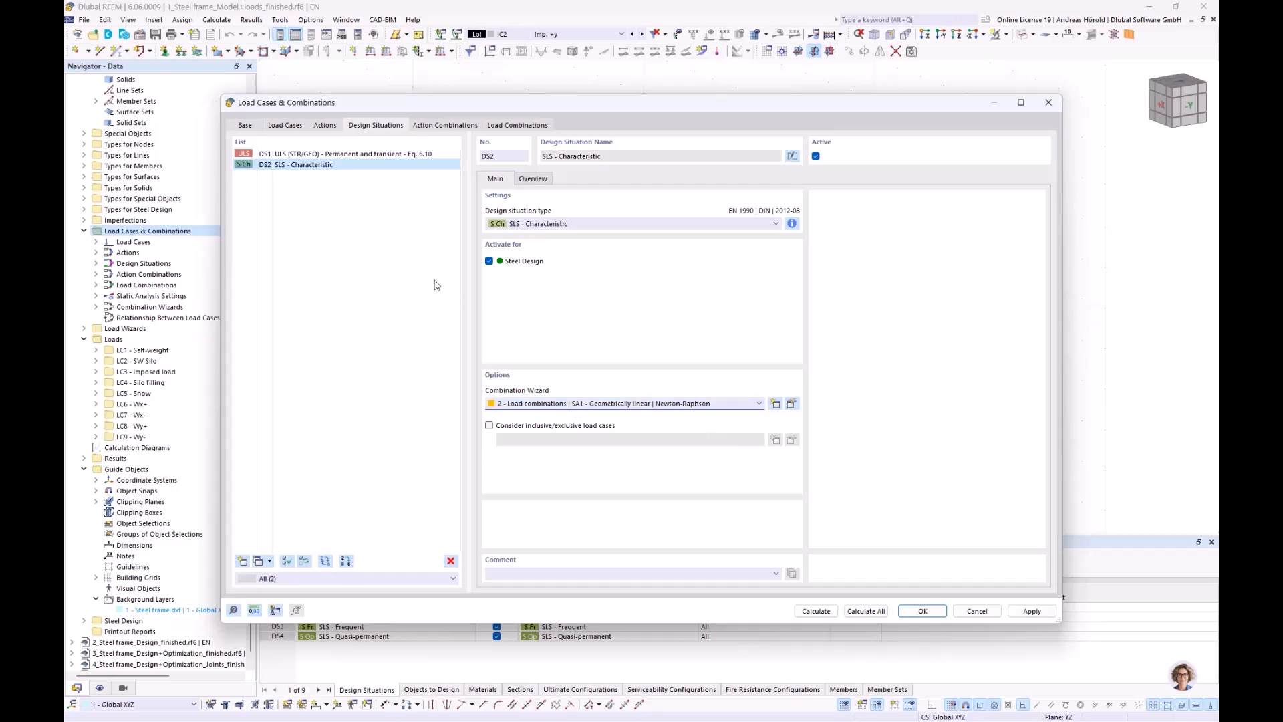
Step: Check the ULS design situation's wizard and compare the generated action combinations with the load combinations
click(332, 155)
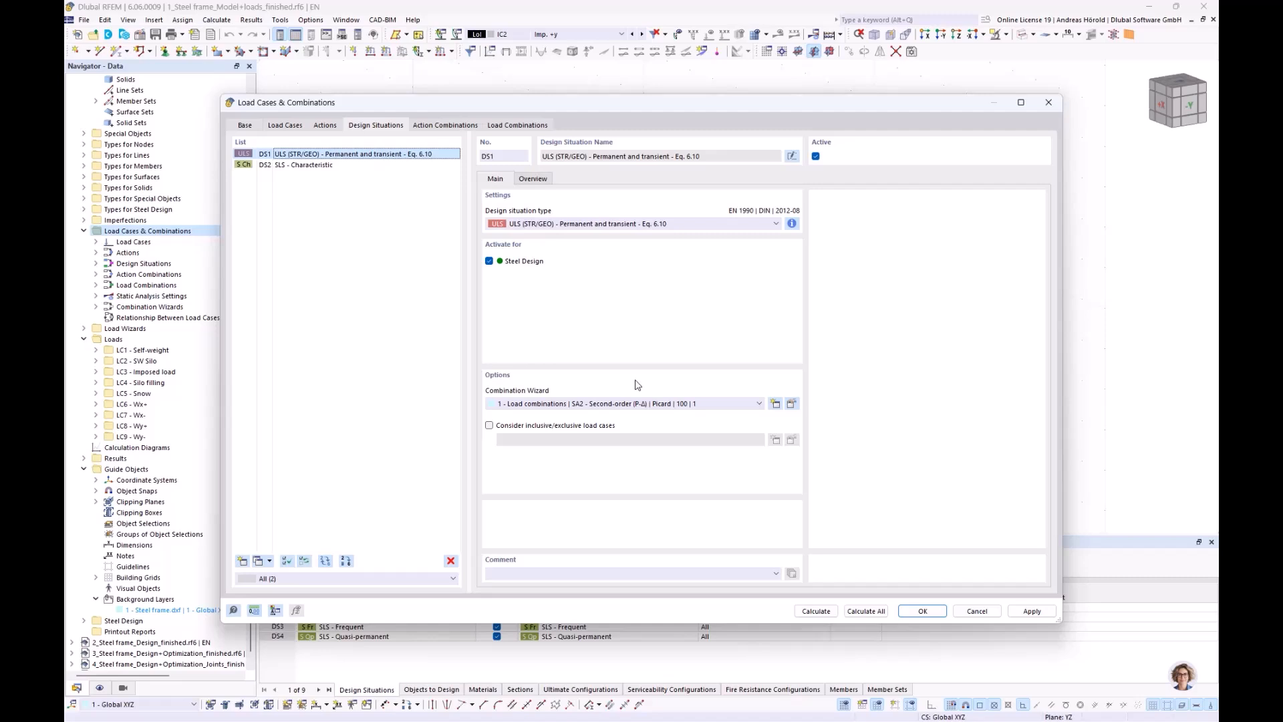
click(438, 123)
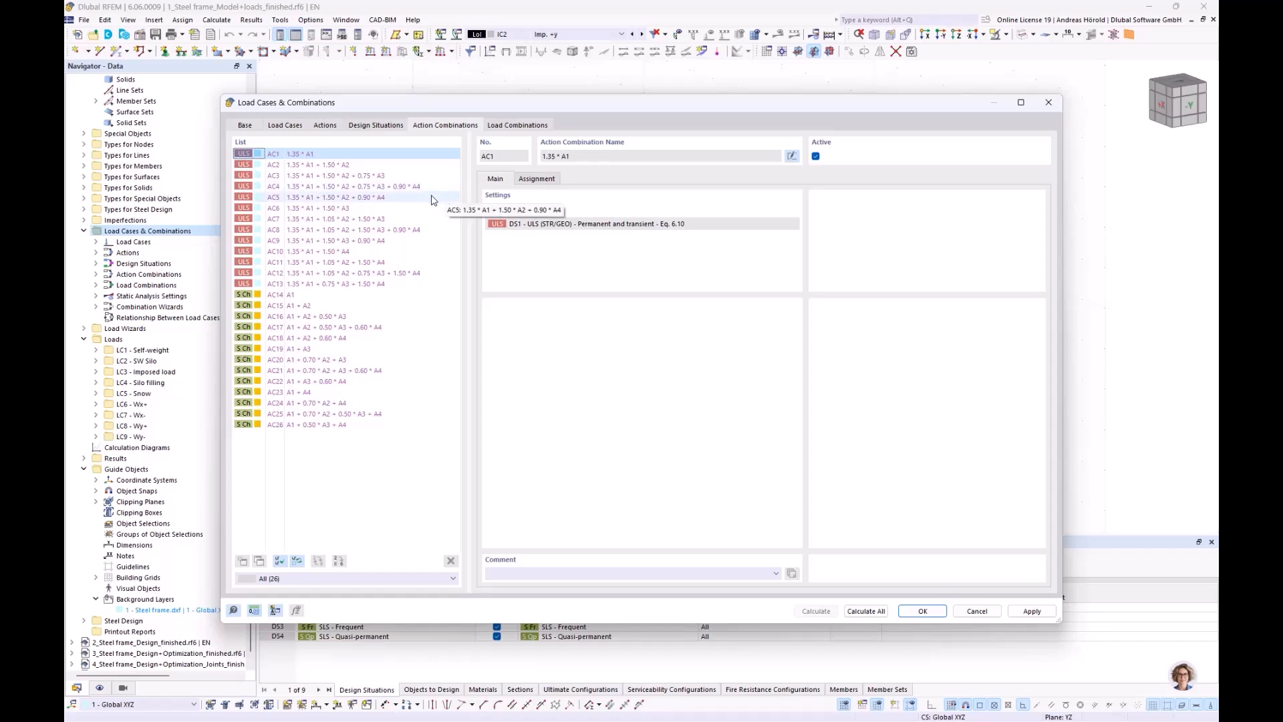
click(327, 187)
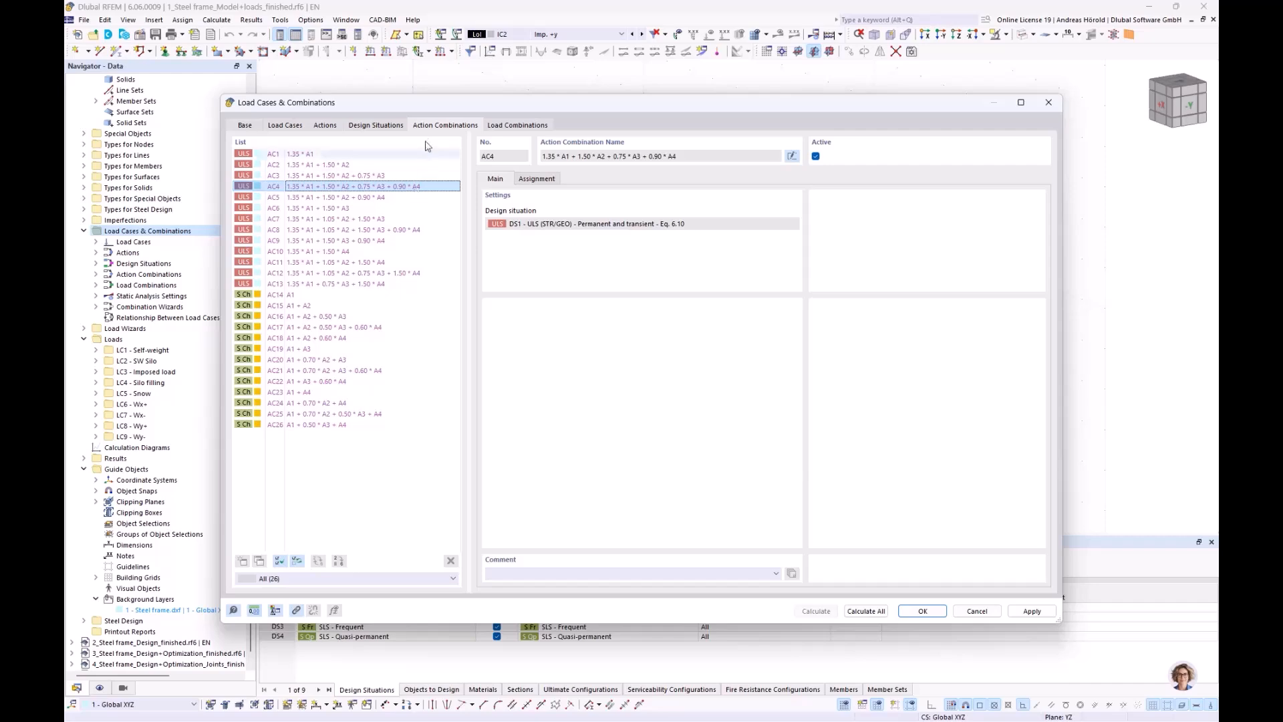
click(526, 125)
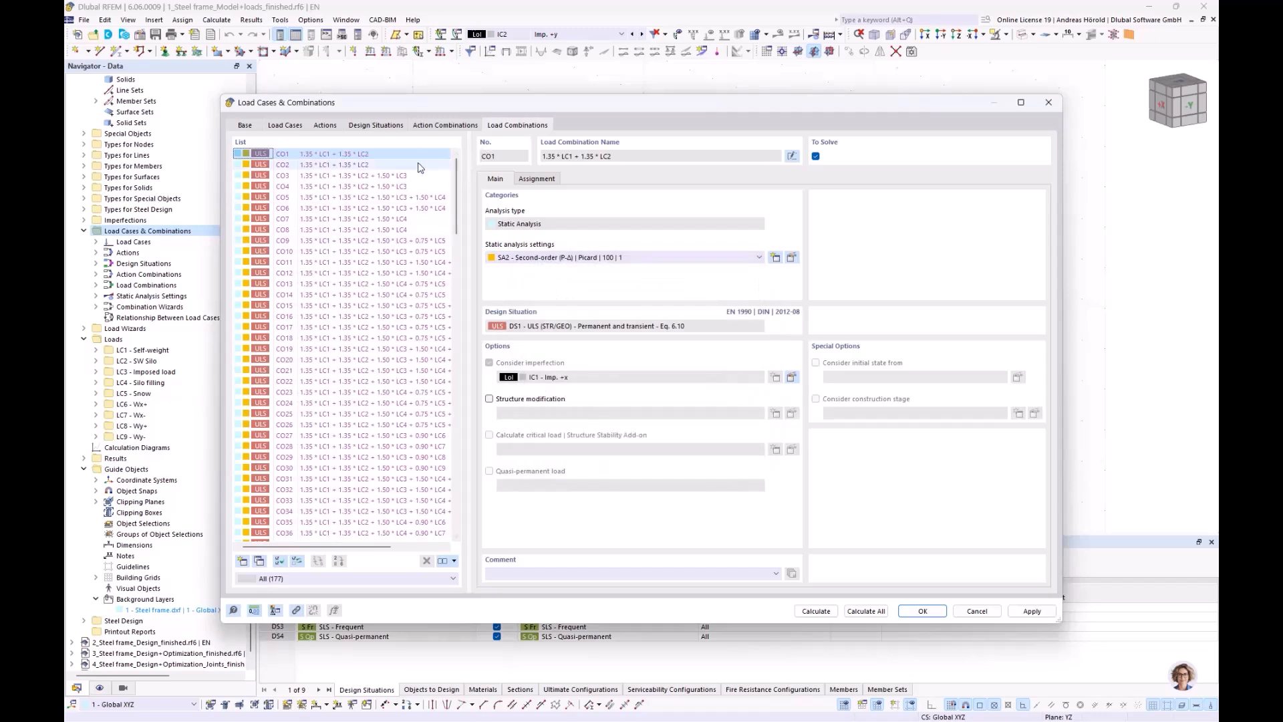
click(444, 125)
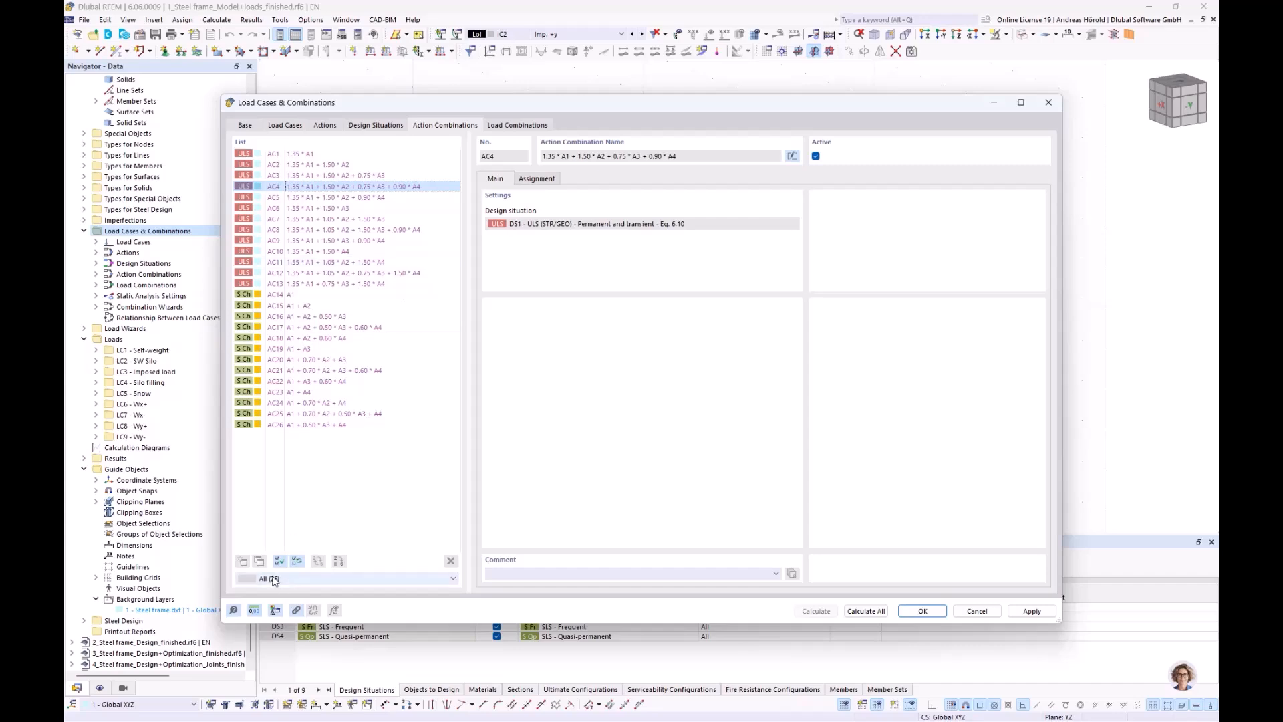
click(505, 125)
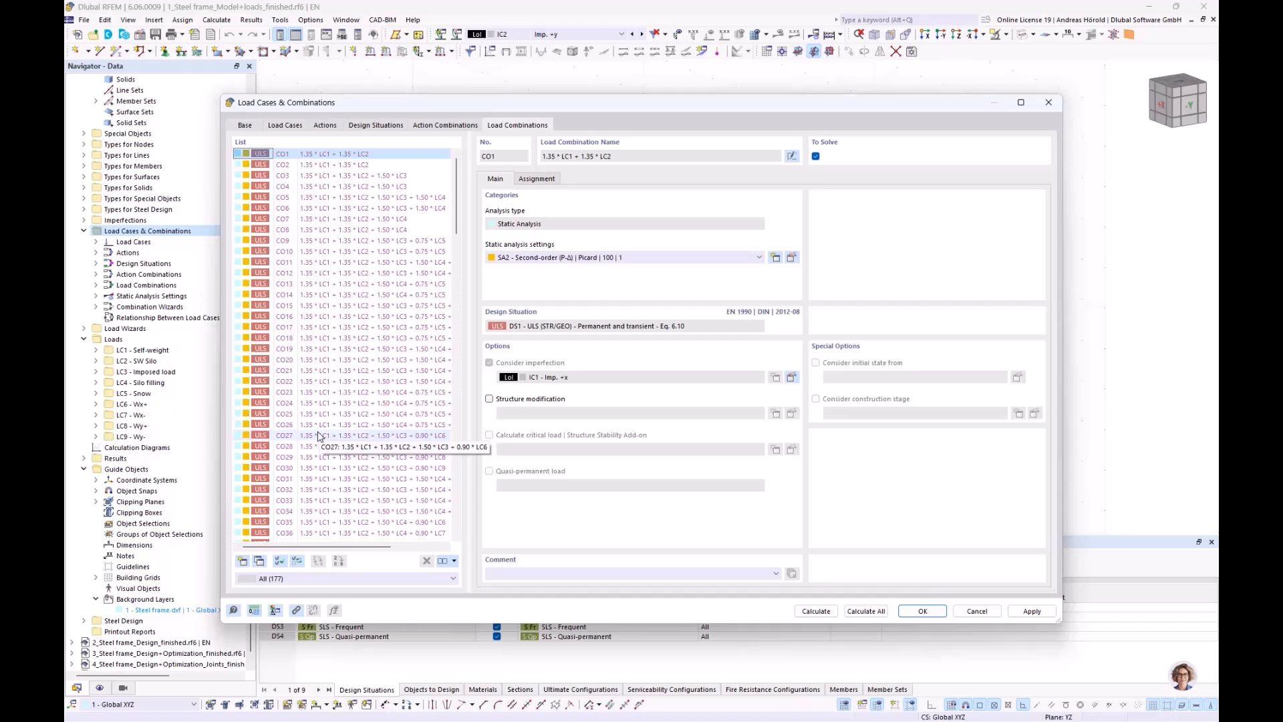
Step: Create a new load combination and assign the load cases LC1 Self-weight and LC7 Wx- to it
click(243, 562)
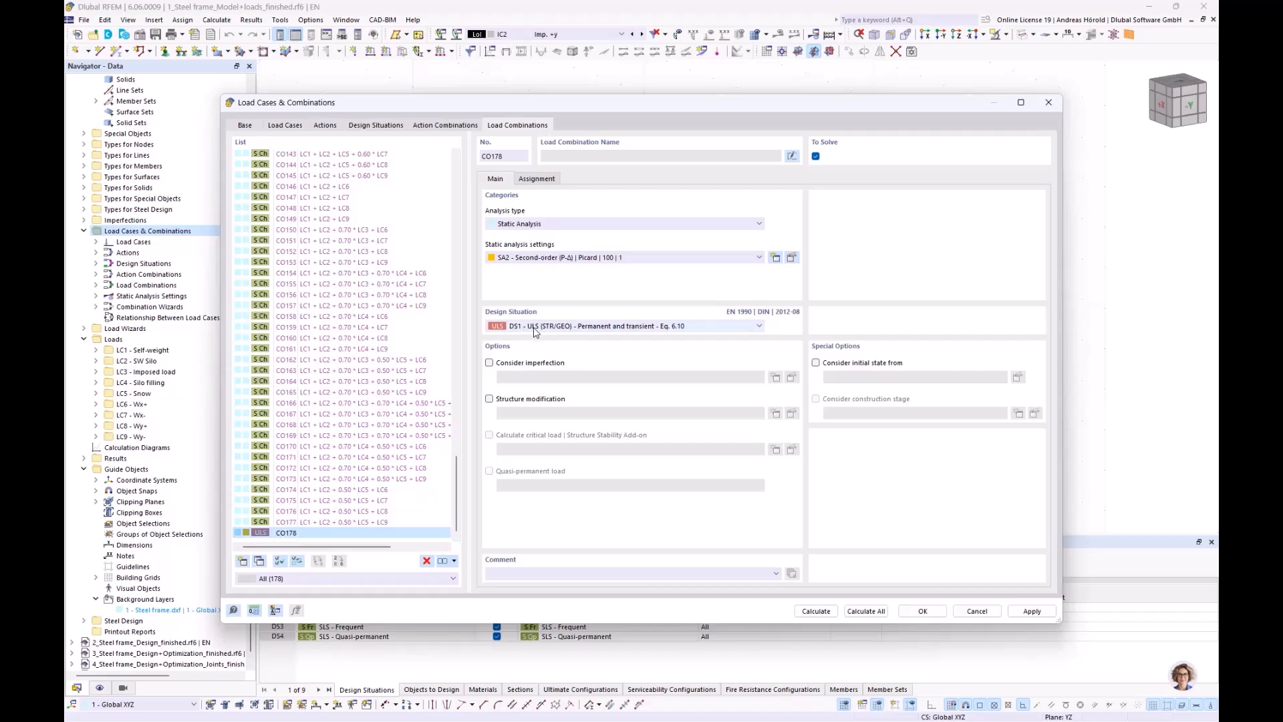
click(537, 178)
double_click(562, 208)
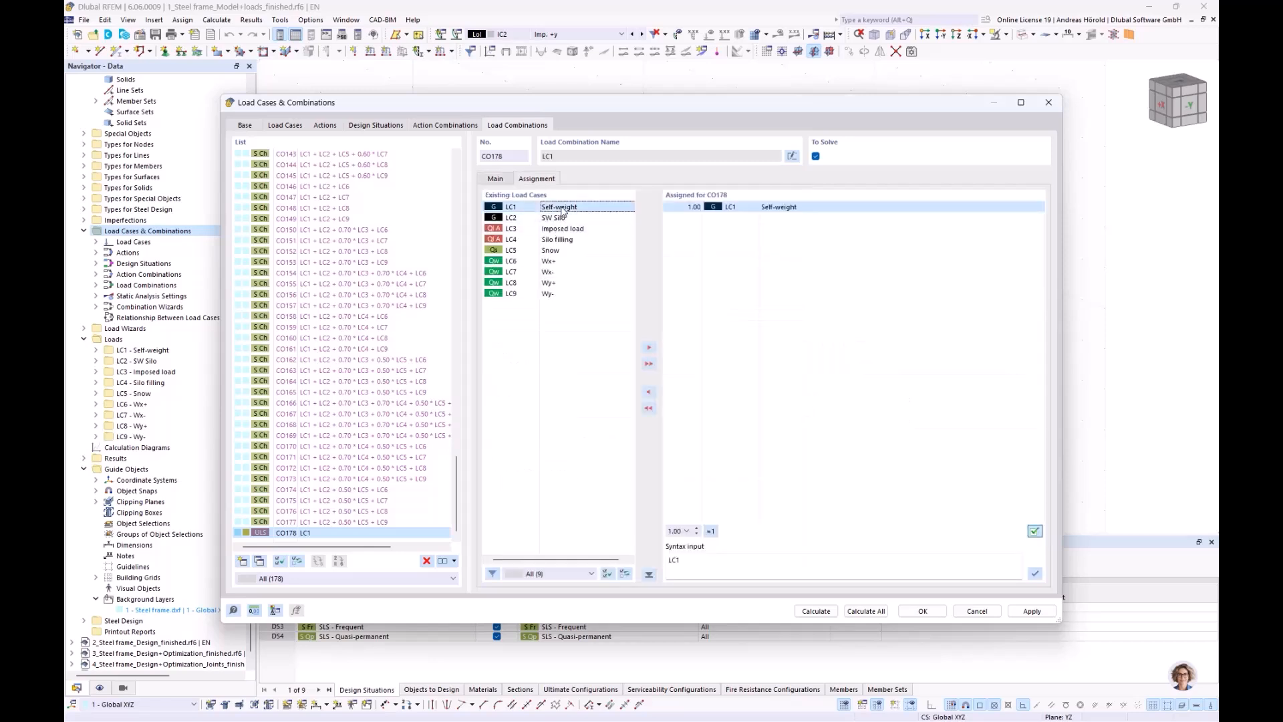
double_click(556, 273)
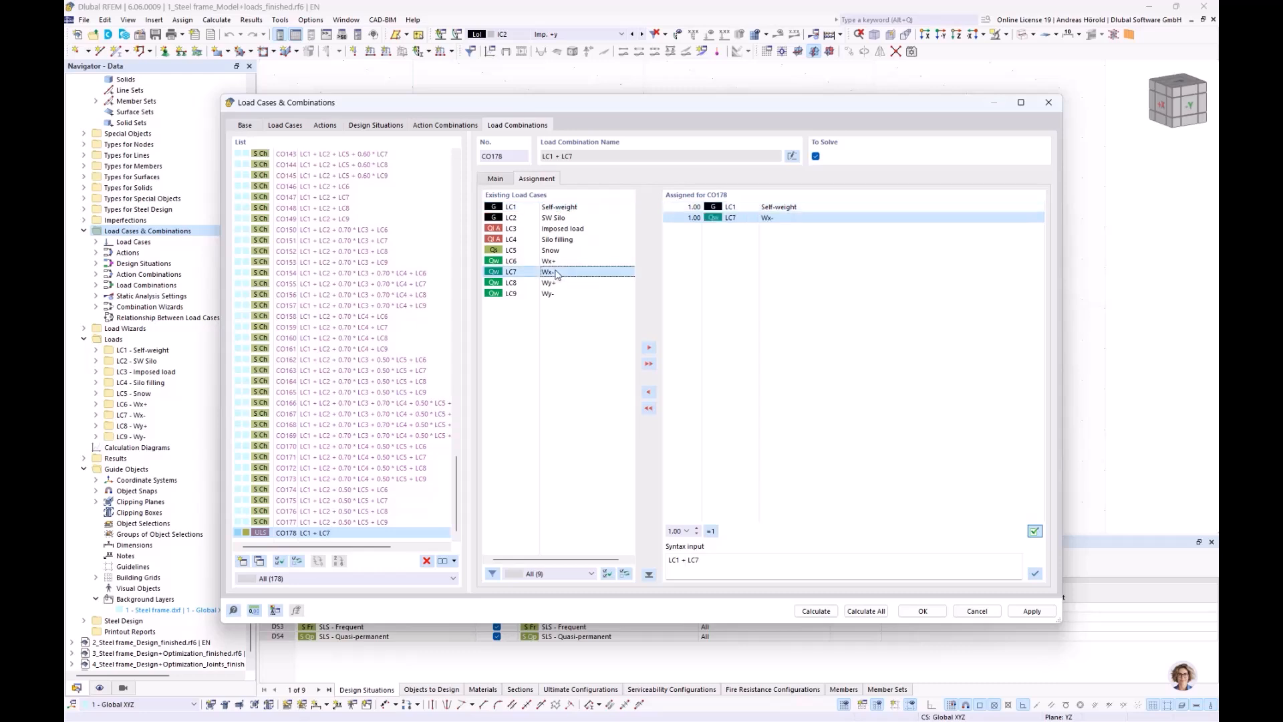
Step: Set the new load combination's factors to 0.90 for LC1 and 1.50 for LC7
click(690, 208)
click(690, 208)
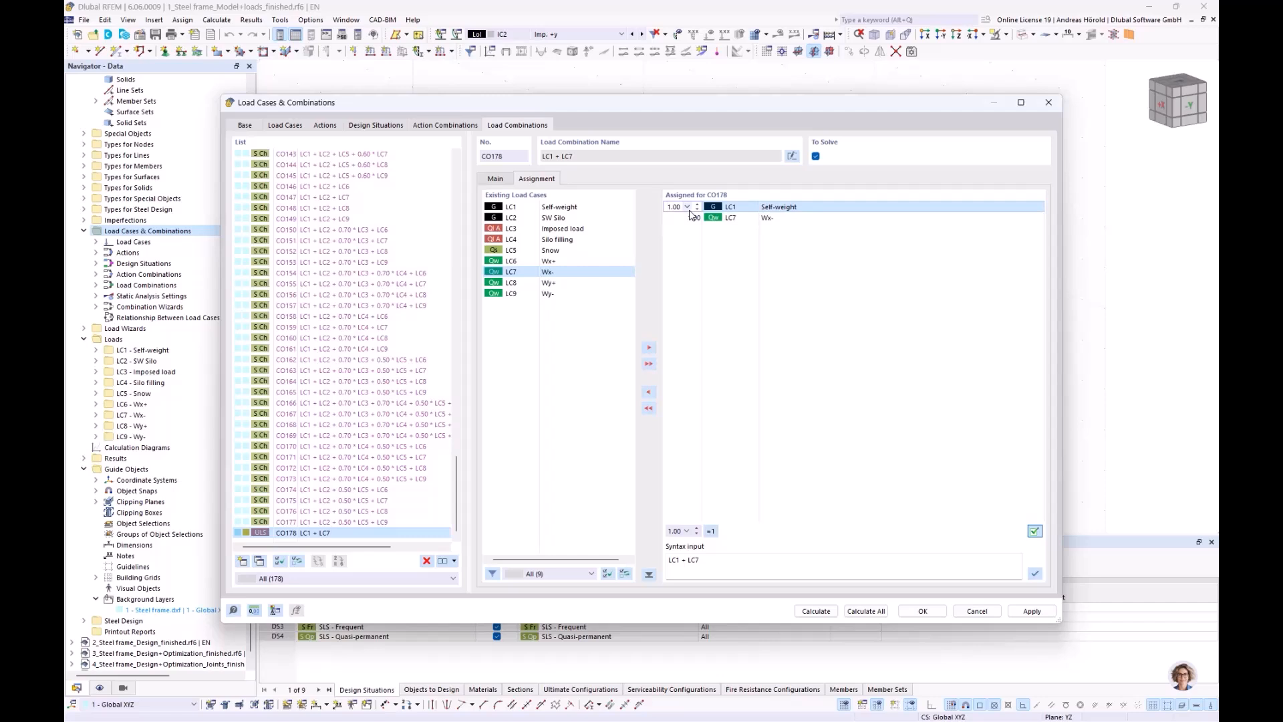
key(BackSpace)
click(689, 217)
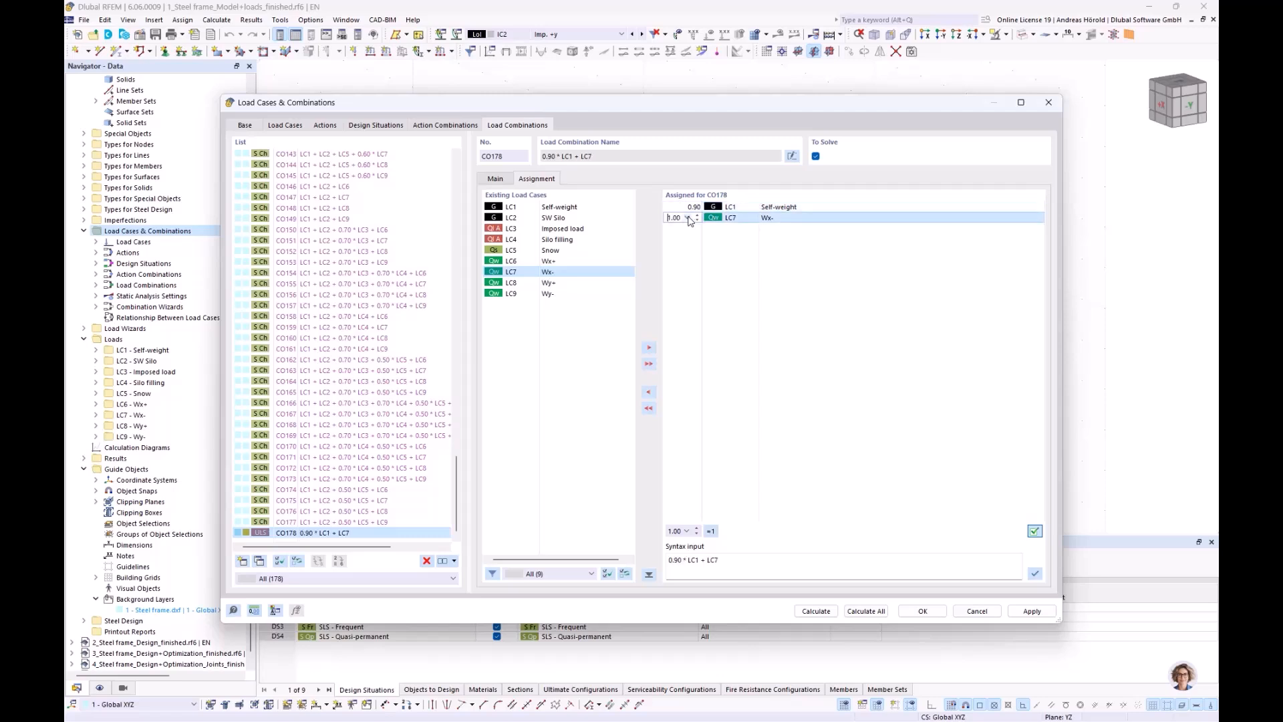
click(687, 218)
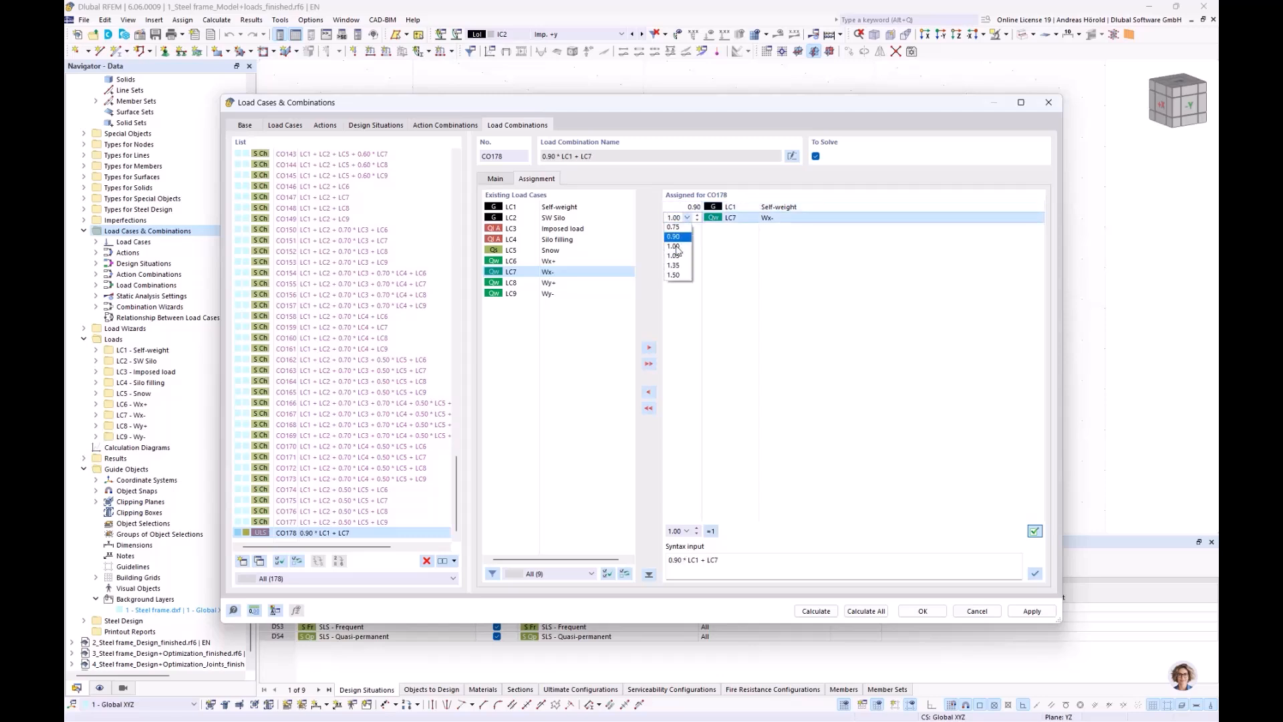
click(677, 274)
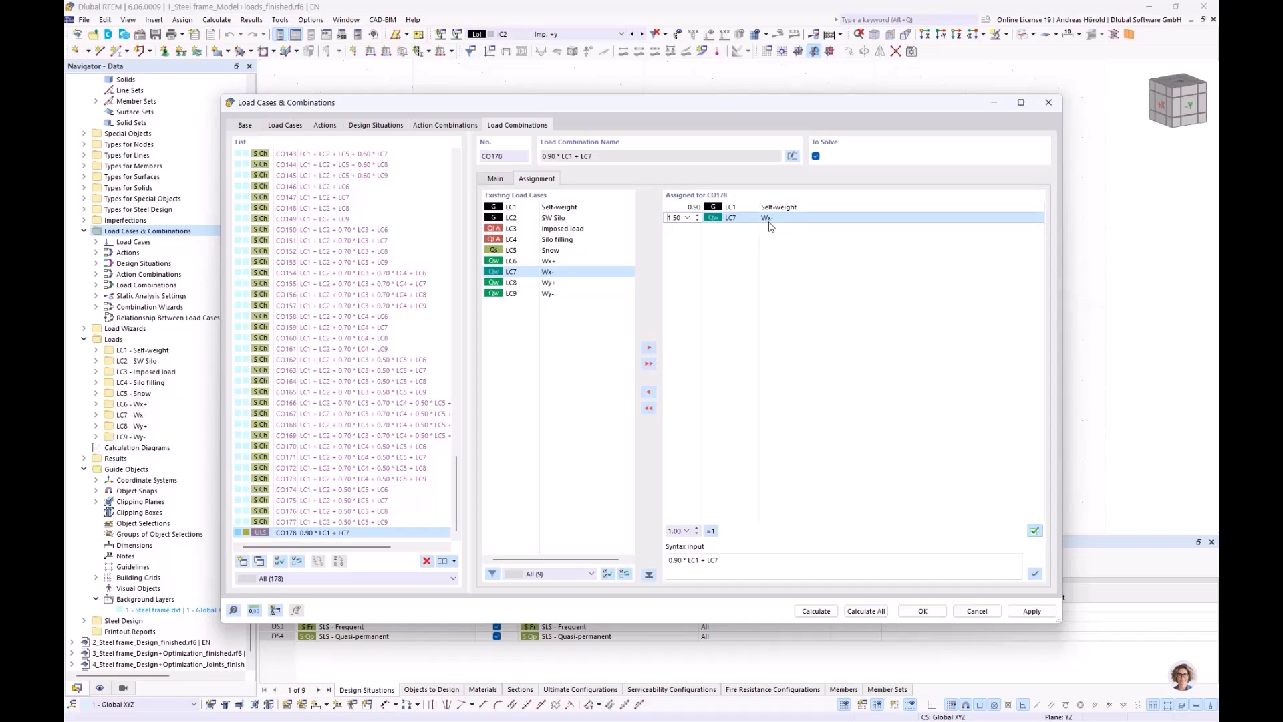
Step: Copy the new load combination and replace LC7 with load case LC9 Wy- in the copy
click(260, 562)
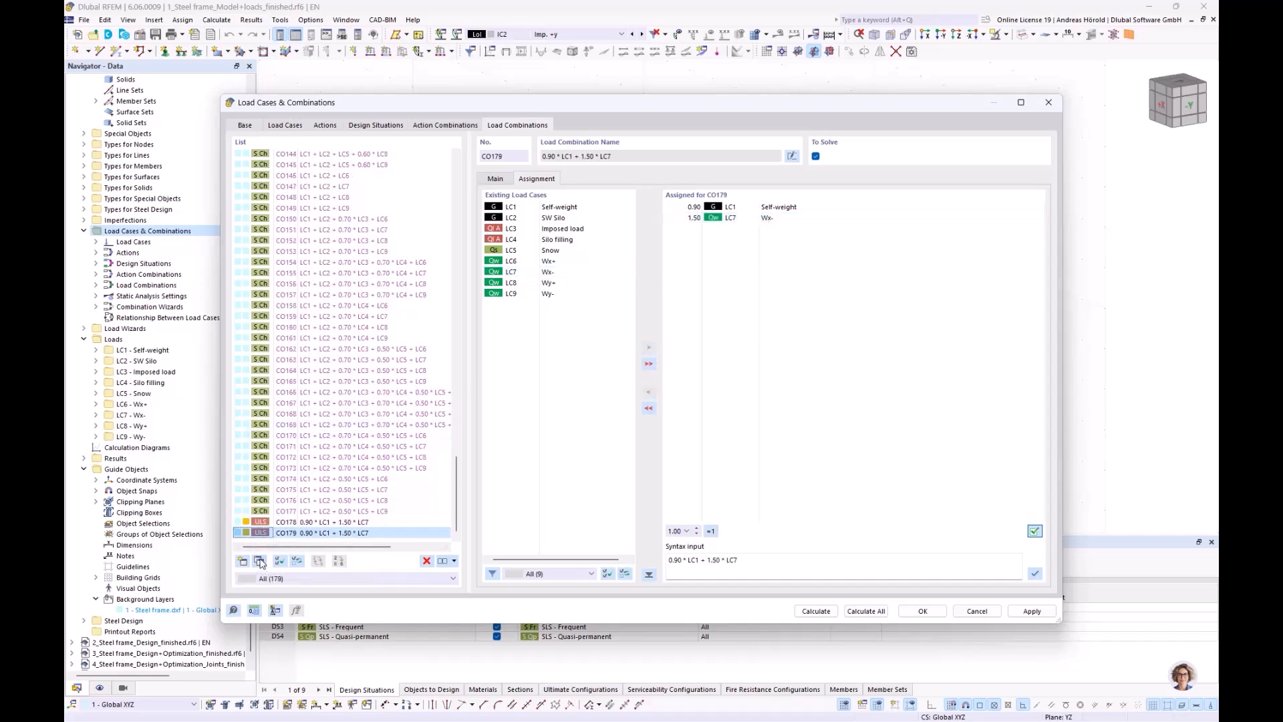
double_click(738, 222)
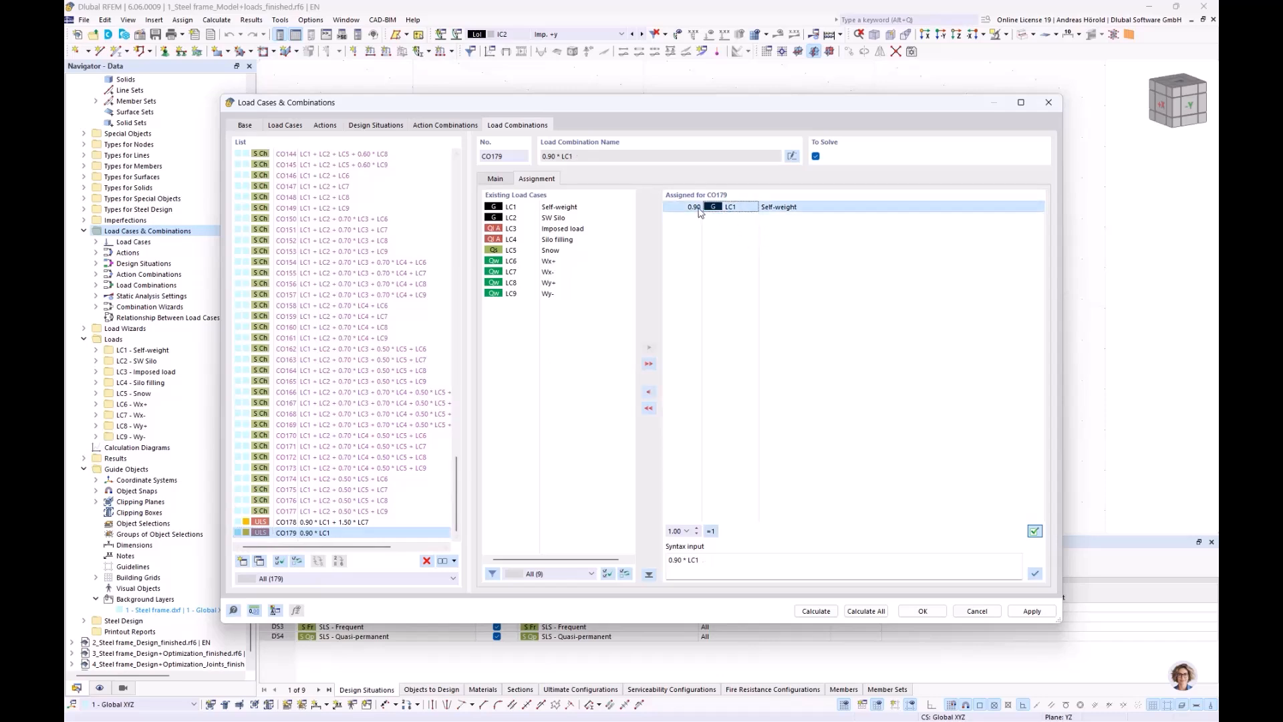
click(547, 295)
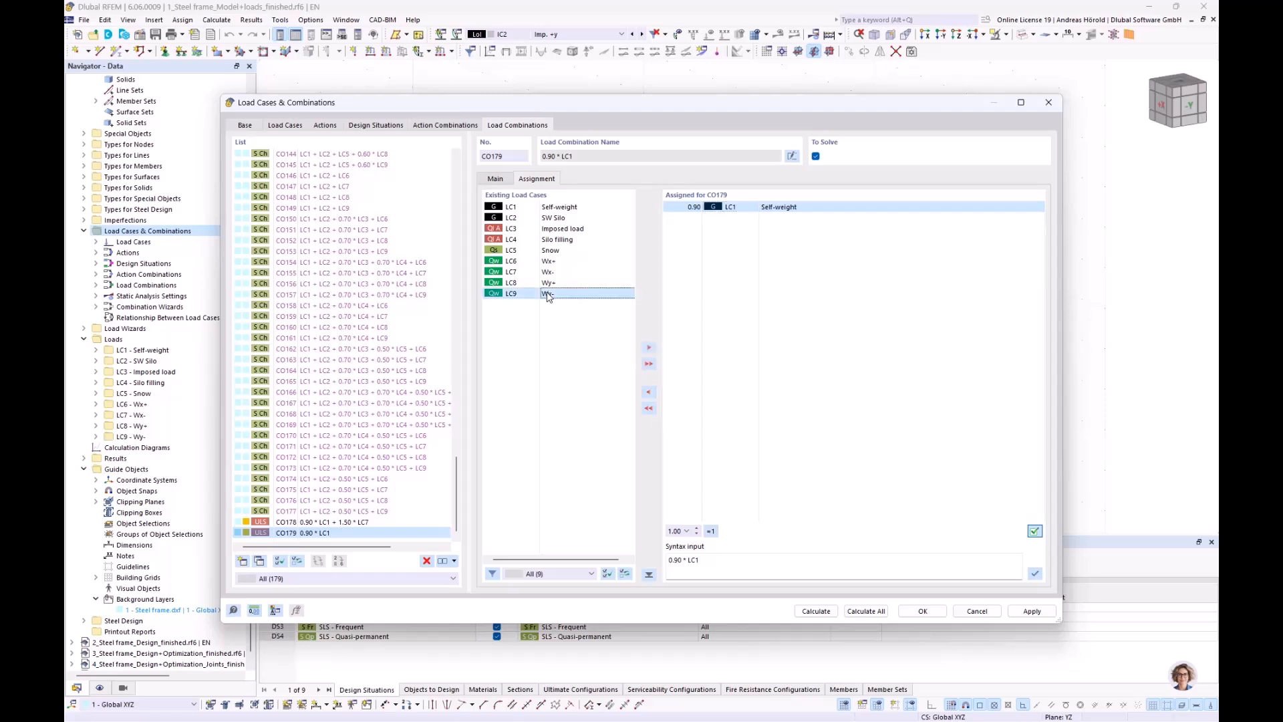
click(650, 349)
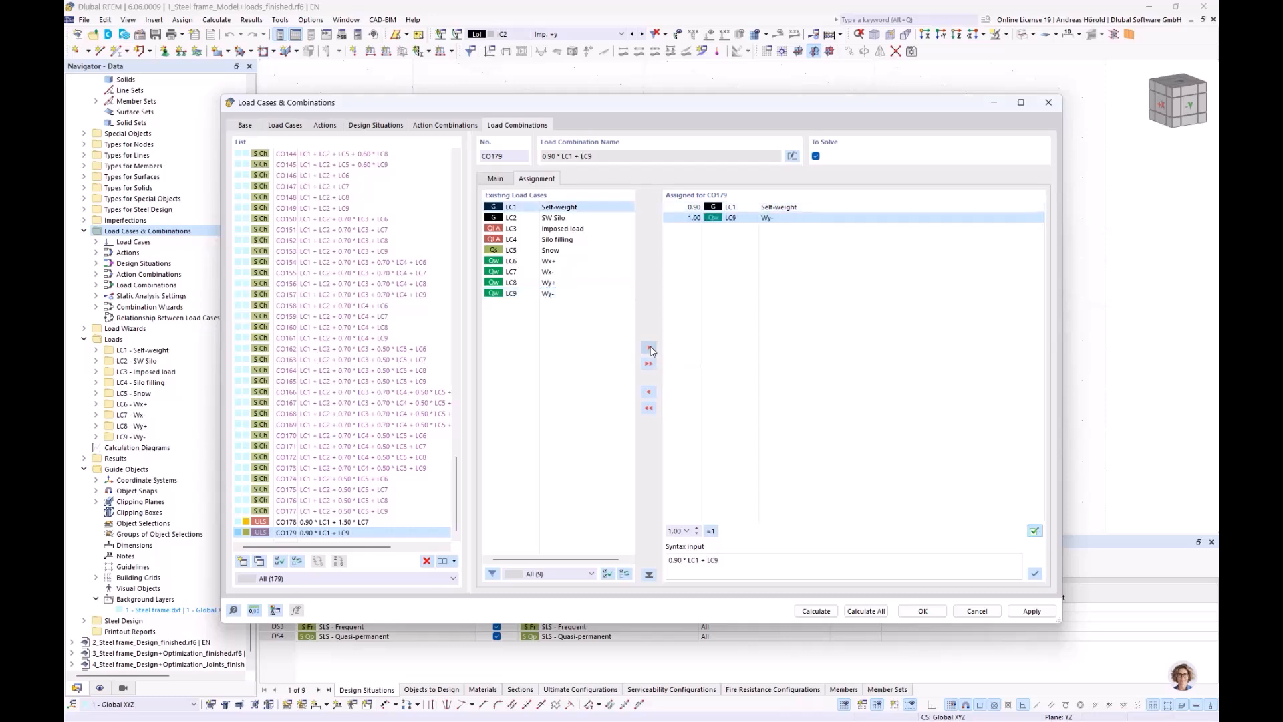
Step: Set the copied combination's LC9 factor to 1.50, accept the load case settings and hide the loads in the model view
click(696, 219)
click(687, 218)
click(675, 275)
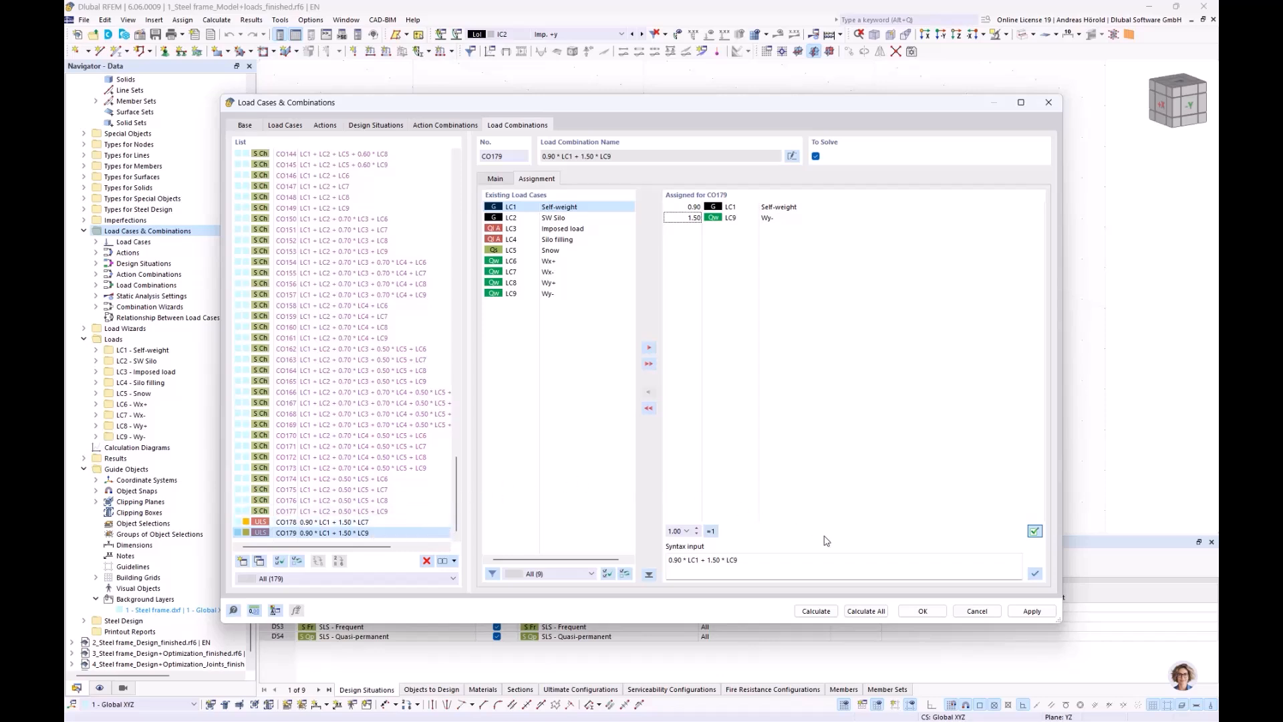
click(921, 611)
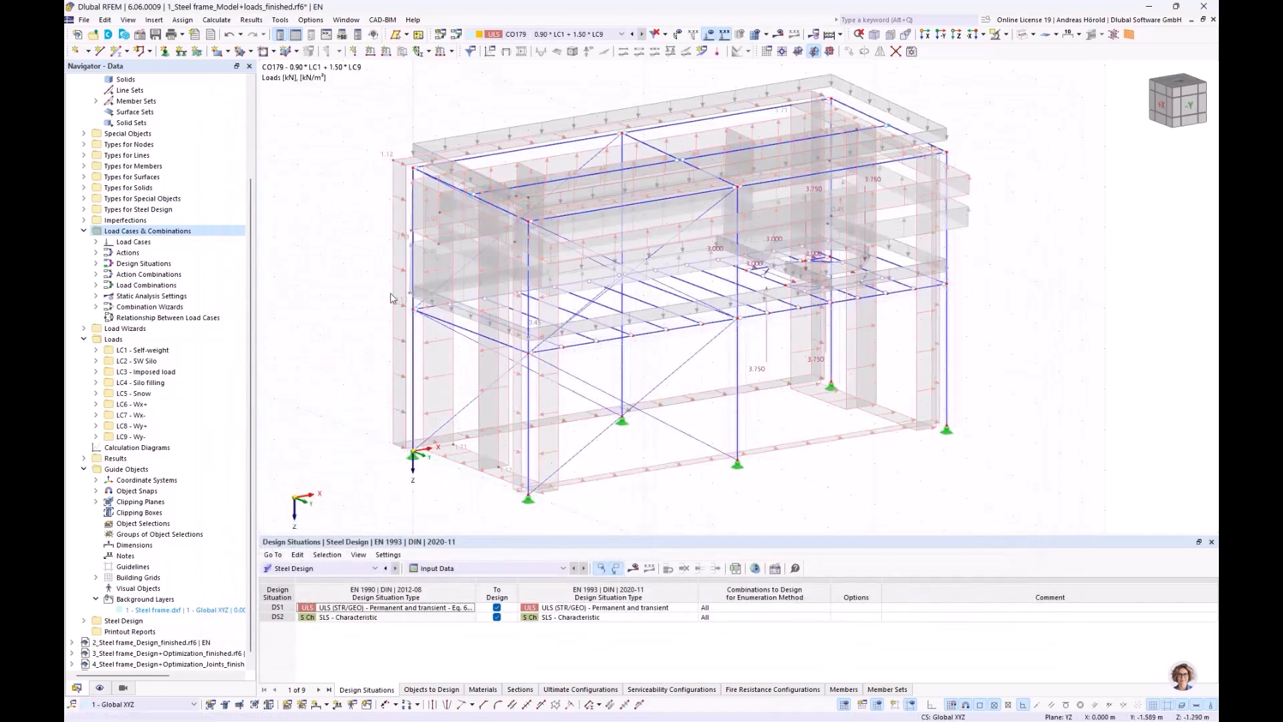
click(709, 35)
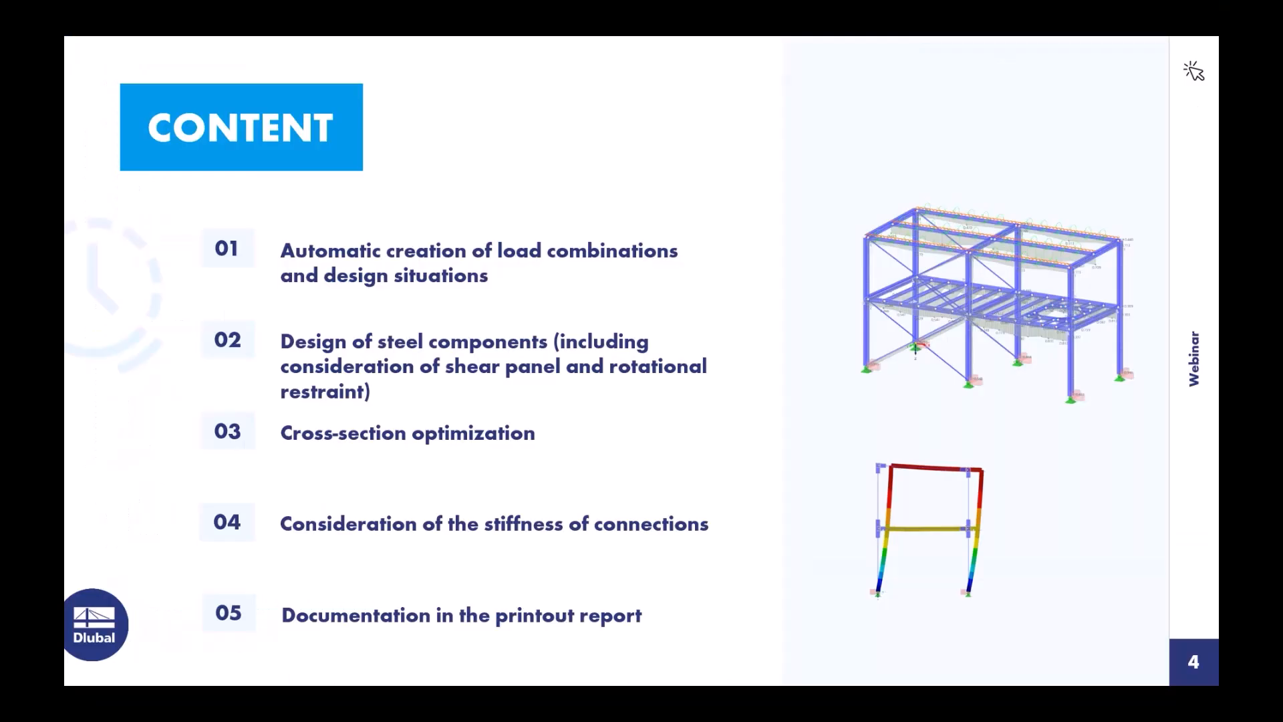
click(1079, 478)
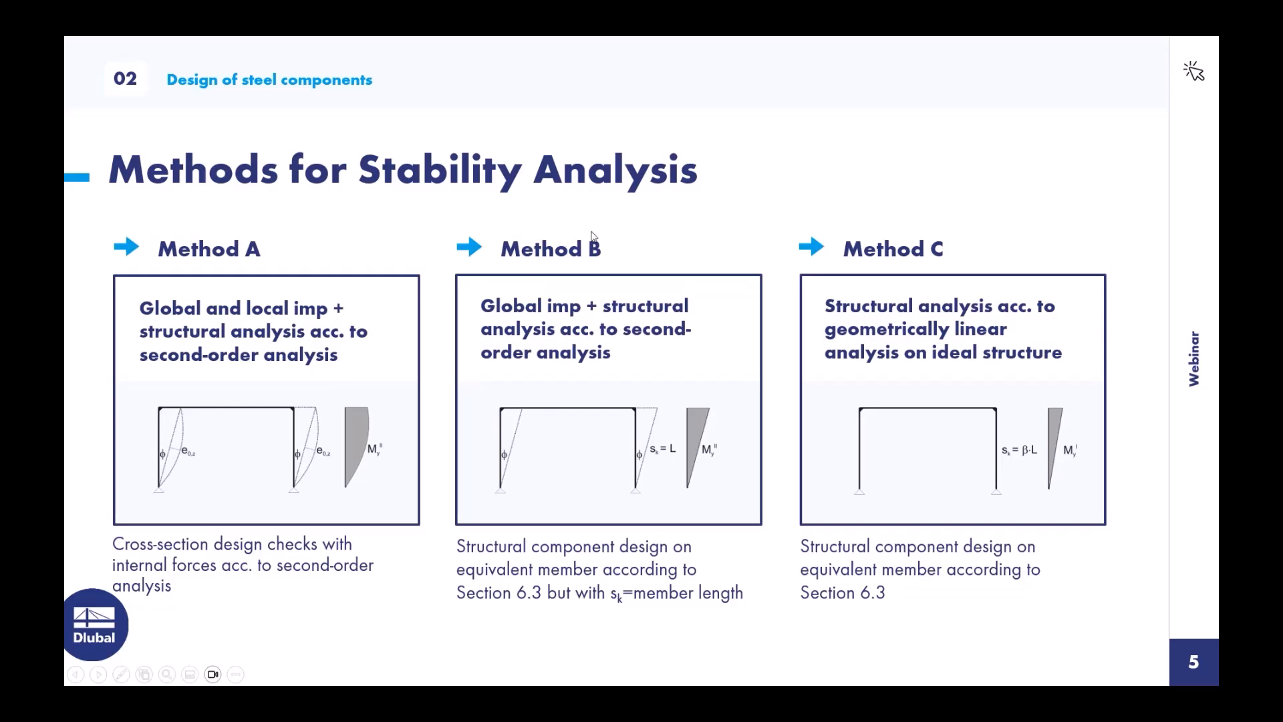
click(897, 186)
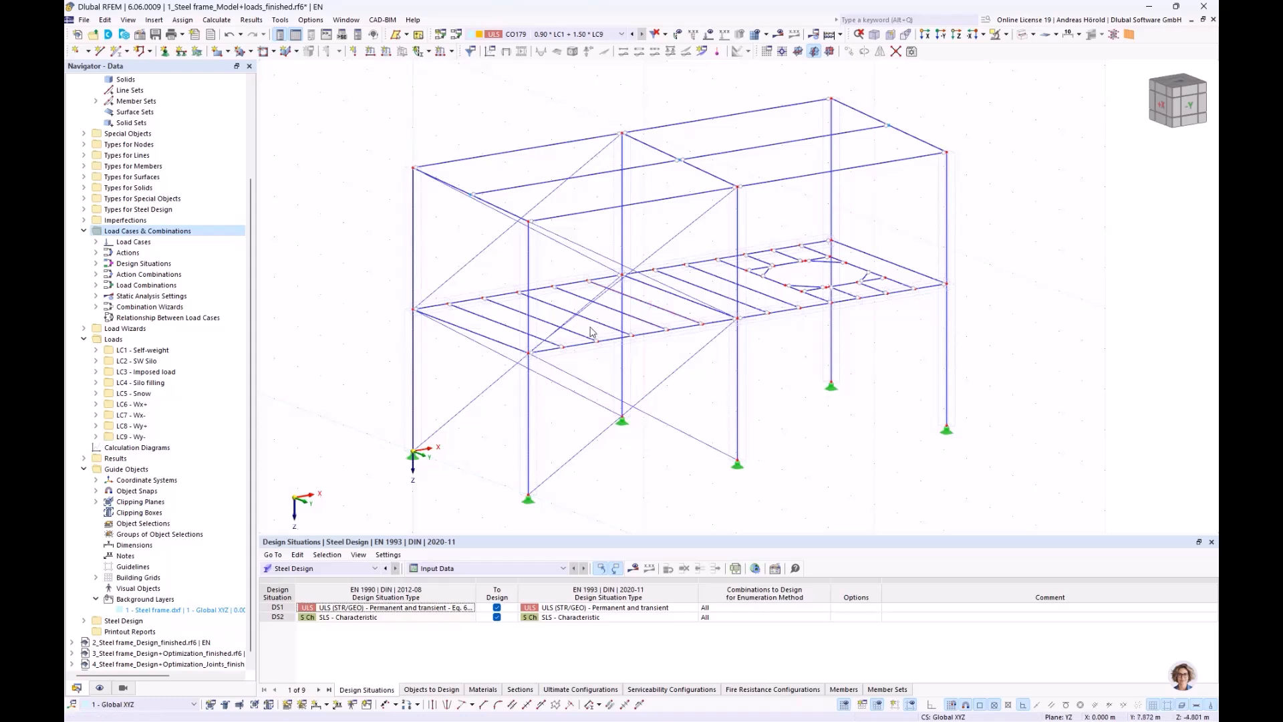
Step: Open the column member sets 1-6 together for editing and activate their design properties
click(487, 342)
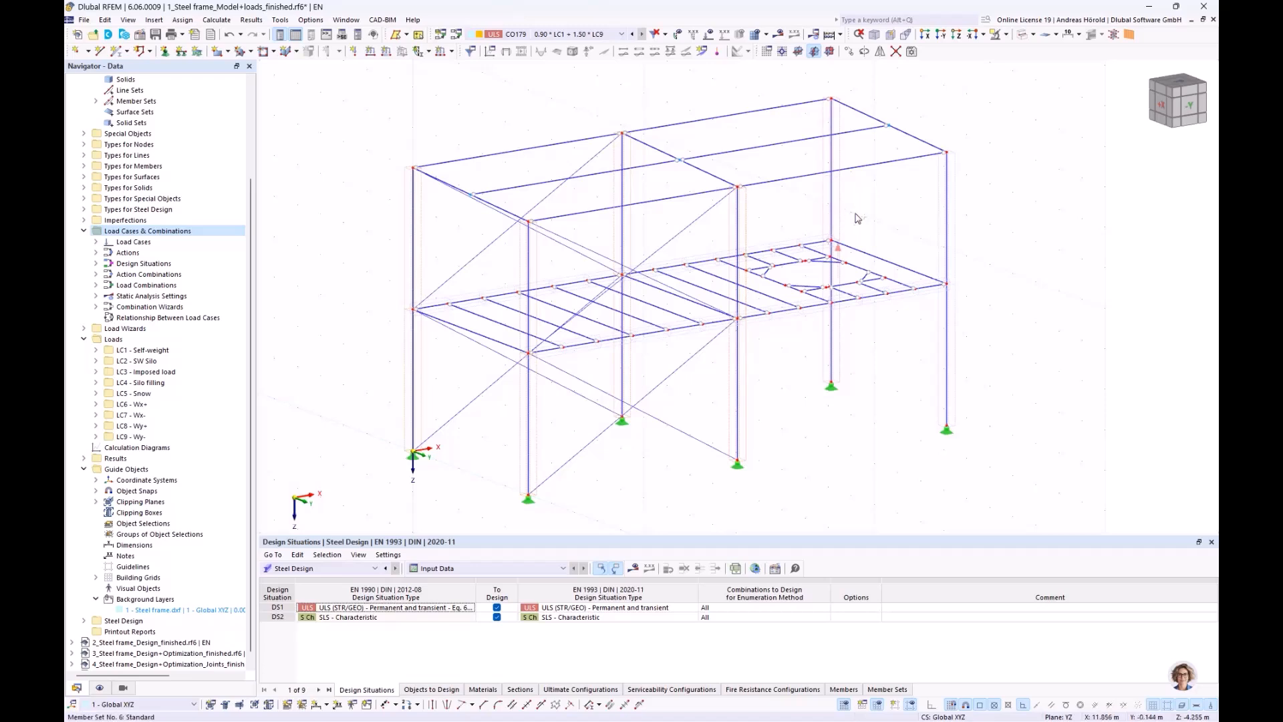
double_click(940, 233)
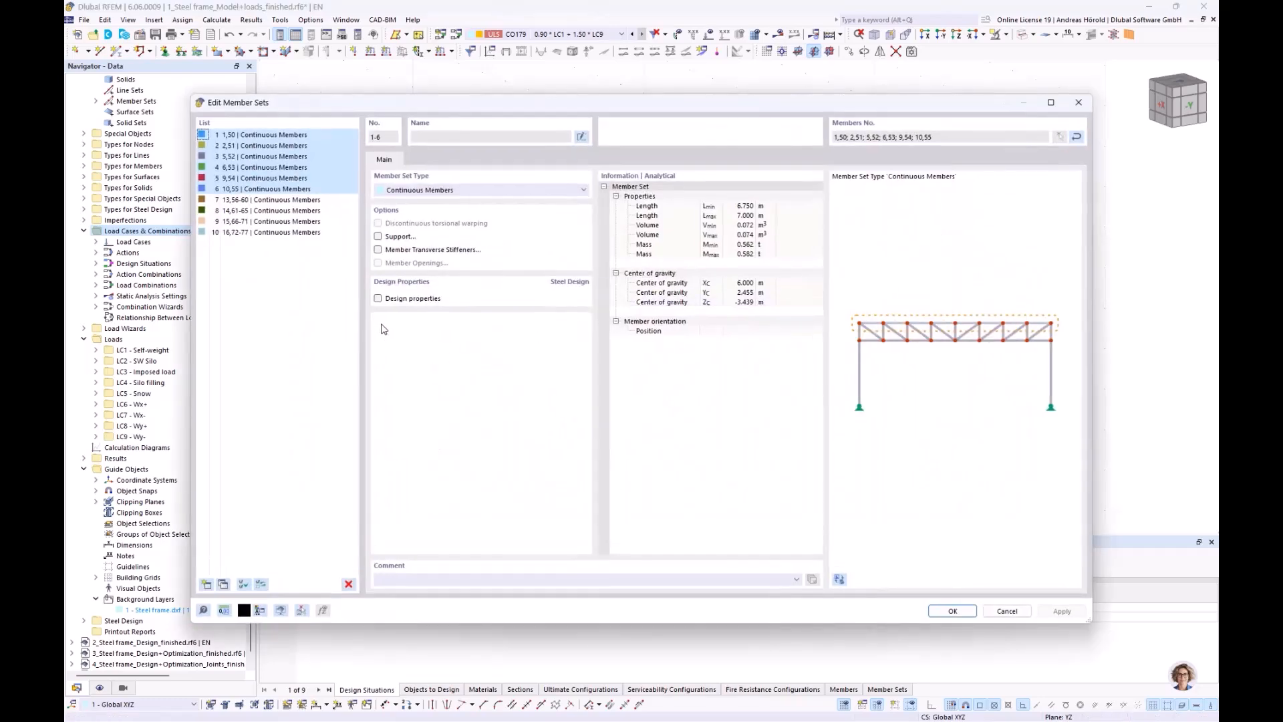
click(378, 298)
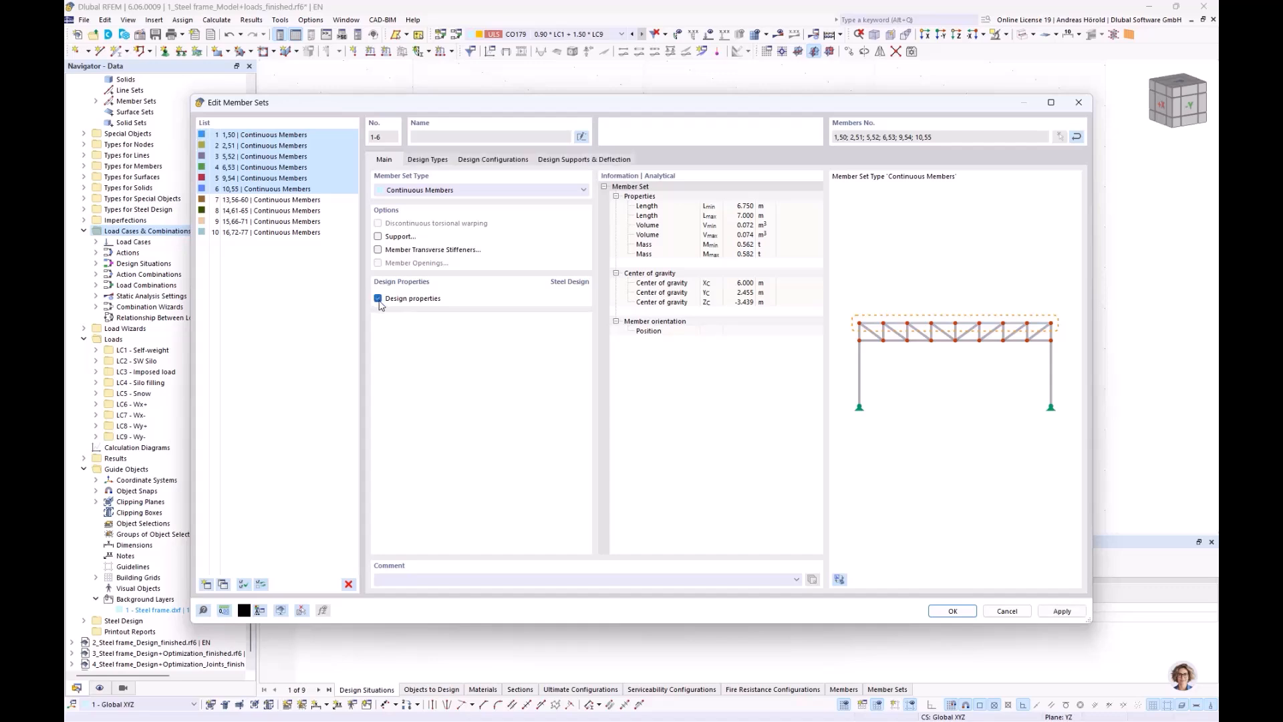
Step: Create a new effective lengths definition for member sets 1-6 in their steel design types
click(427, 160)
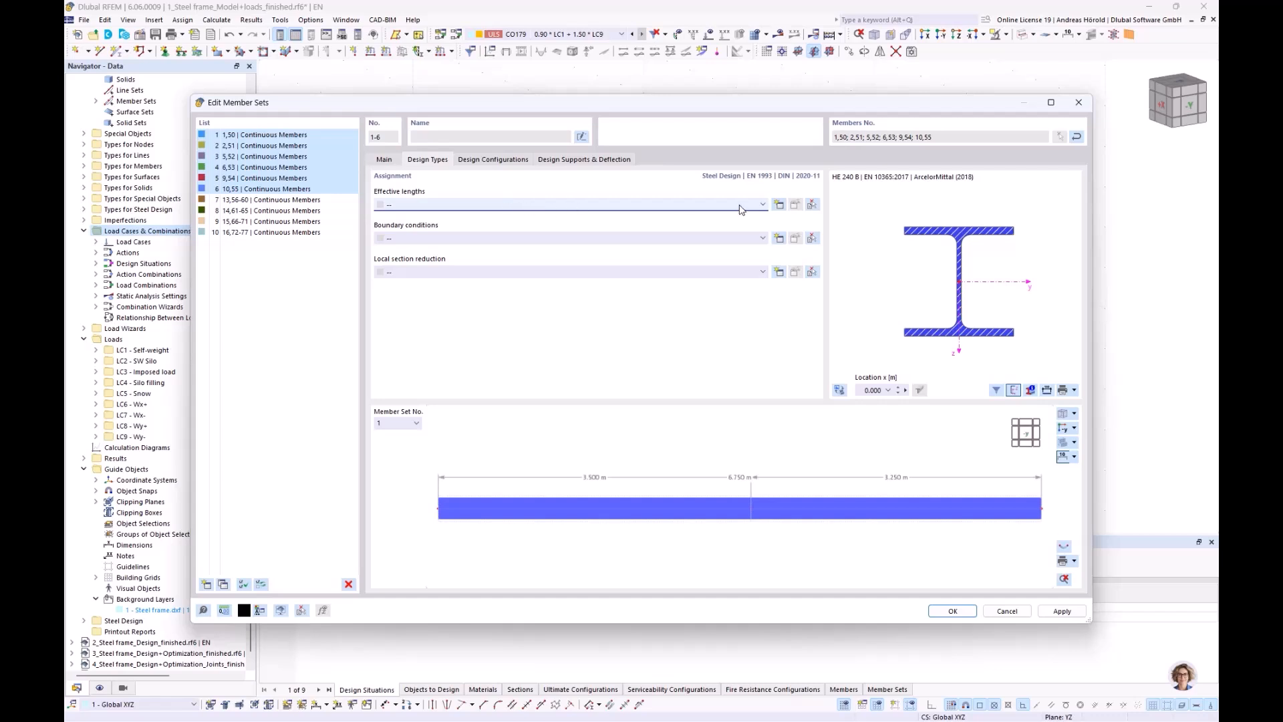
click(762, 204)
click(761, 208)
click(779, 206)
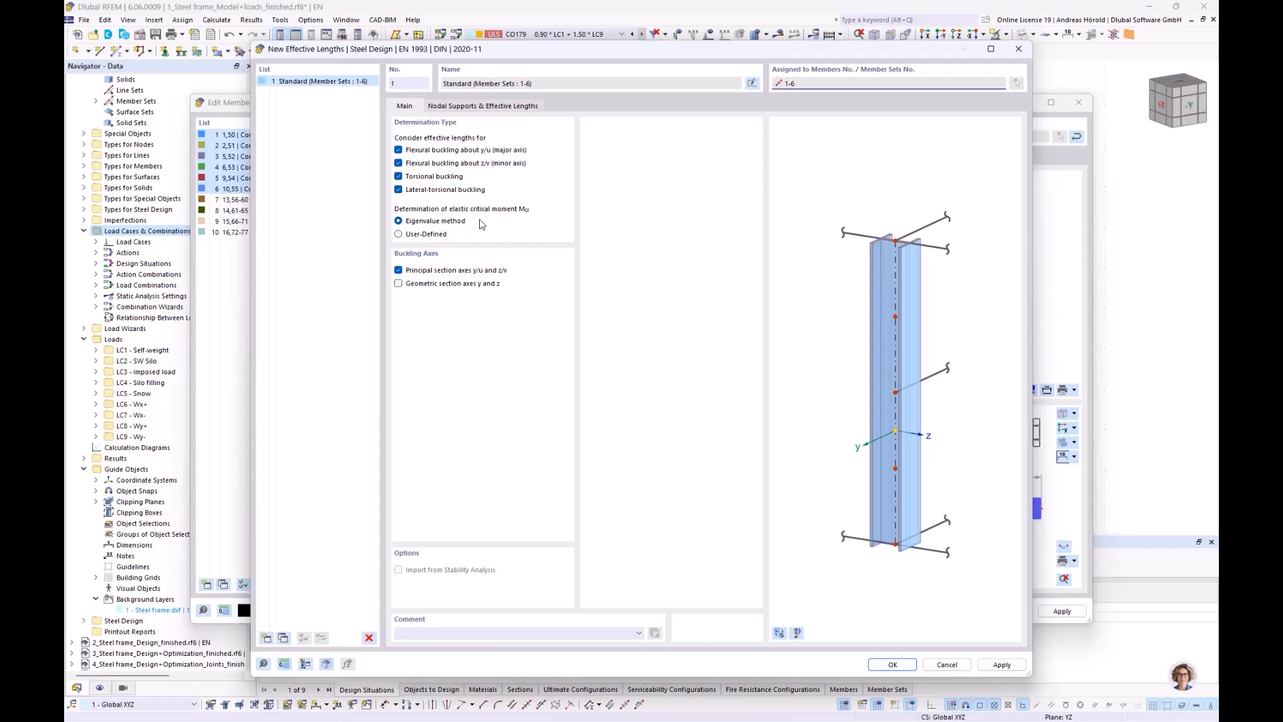
Step: Enable intermediate nodes in the nodal supports of the effective lengths and import the node sequence from a column member set in the model
click(473, 107)
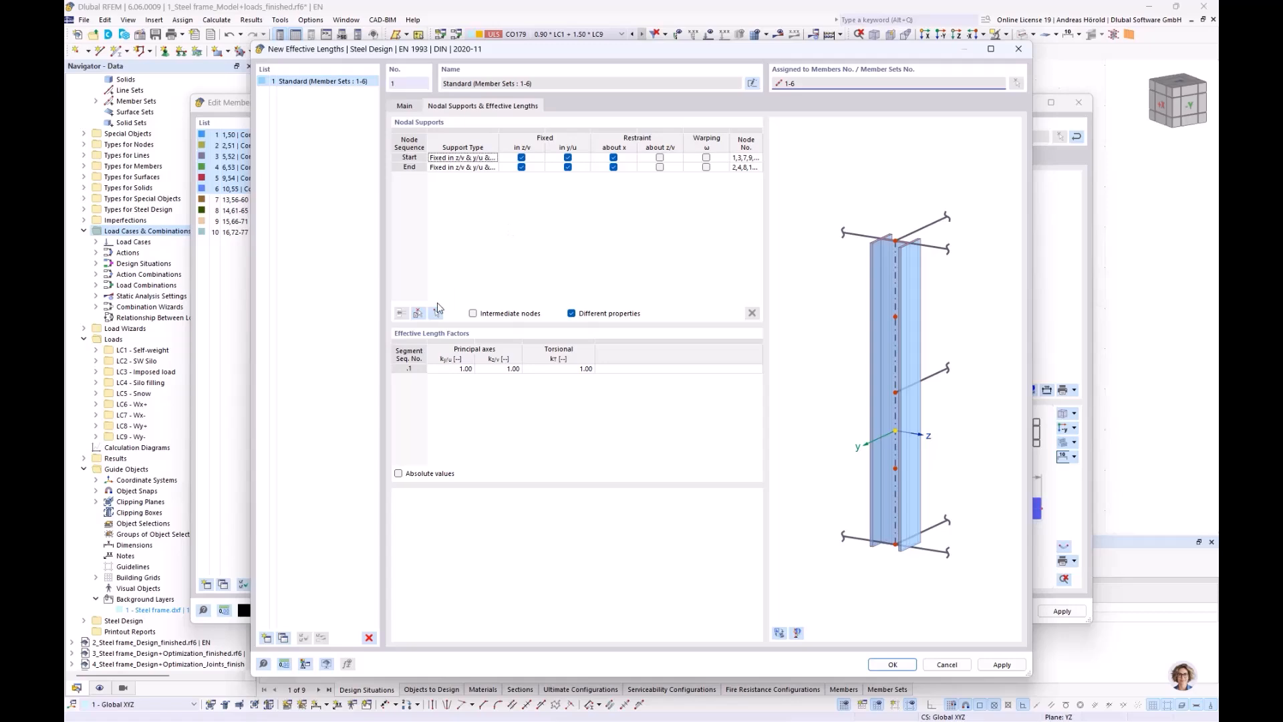
click(473, 314)
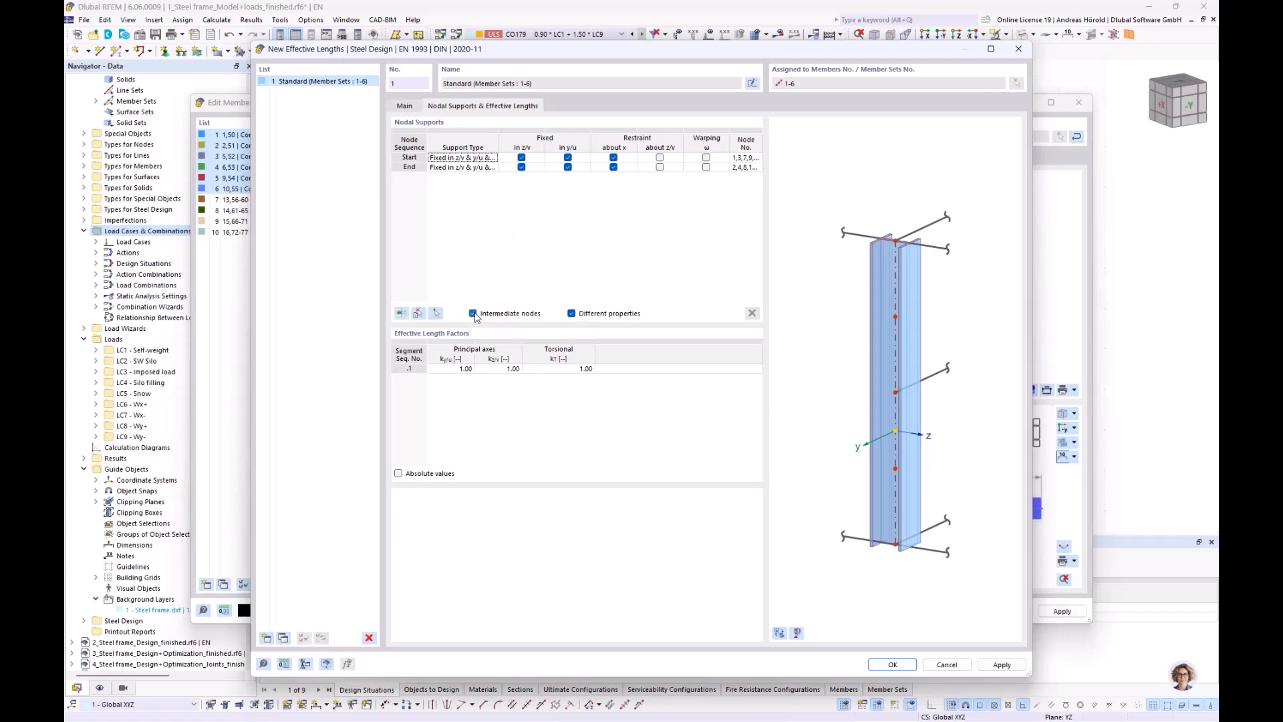
click(416, 314)
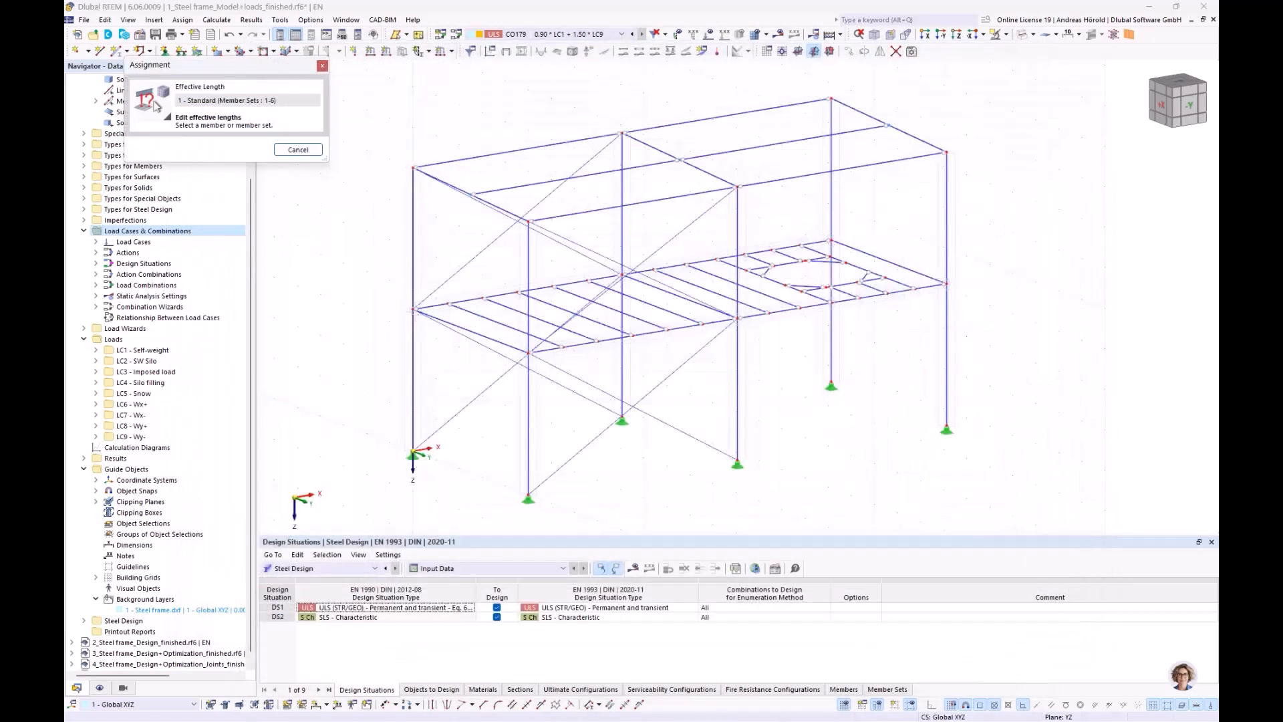
click(538, 392)
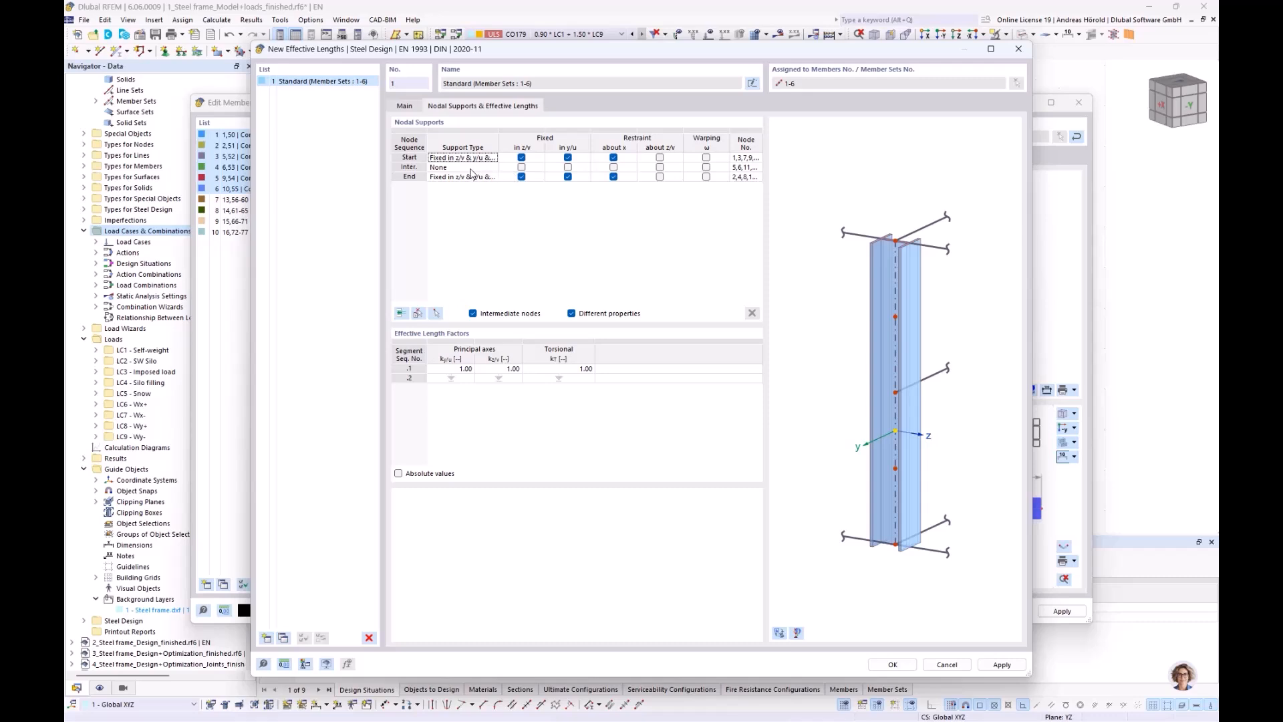
Step: Fix the intermediate nodes in z/v and y/u, restrain them about x, and accept the effective lengths and member set edits
click(521, 167)
click(568, 167)
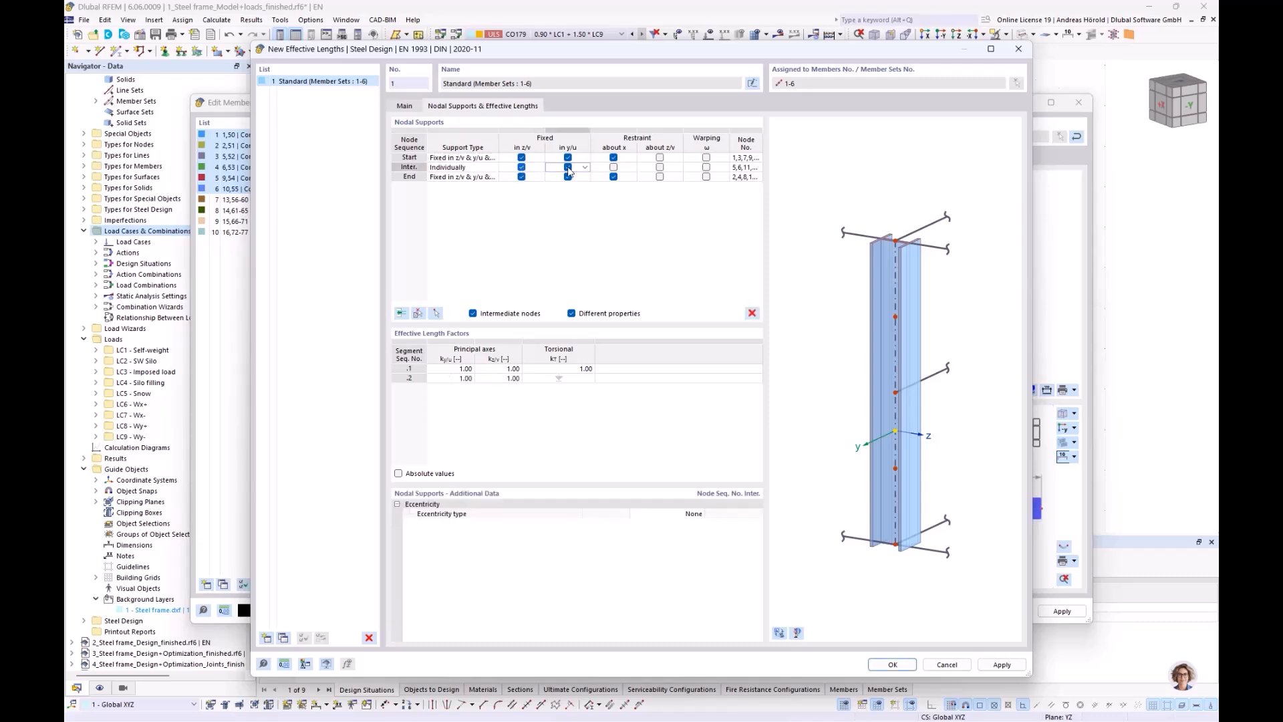
click(614, 167)
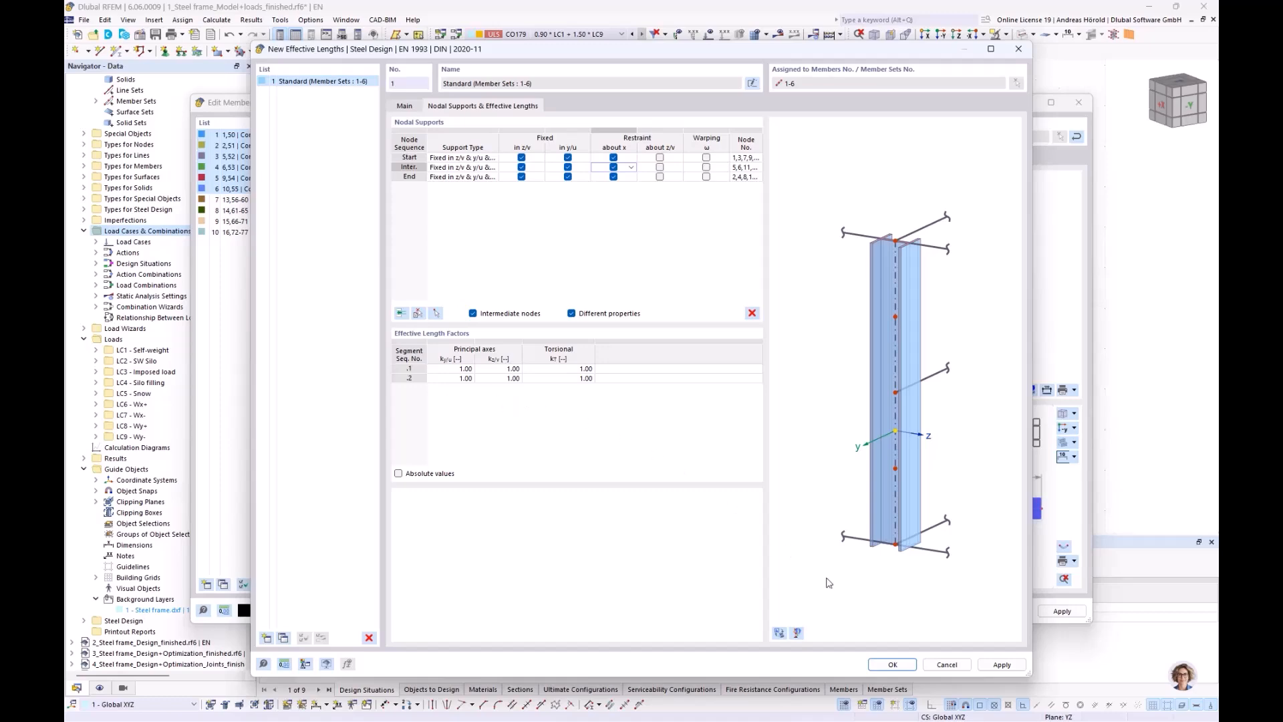
click(894, 665)
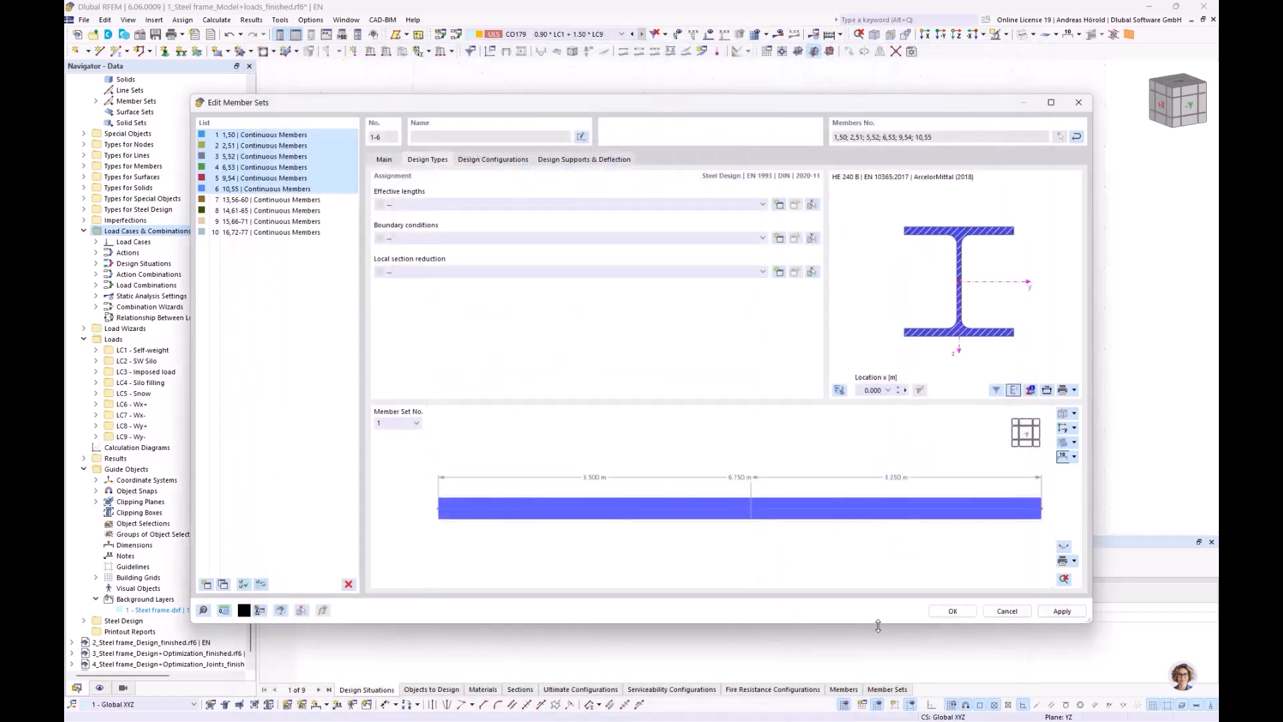
ctrl+middle_drag(694, 472, 698, 535)
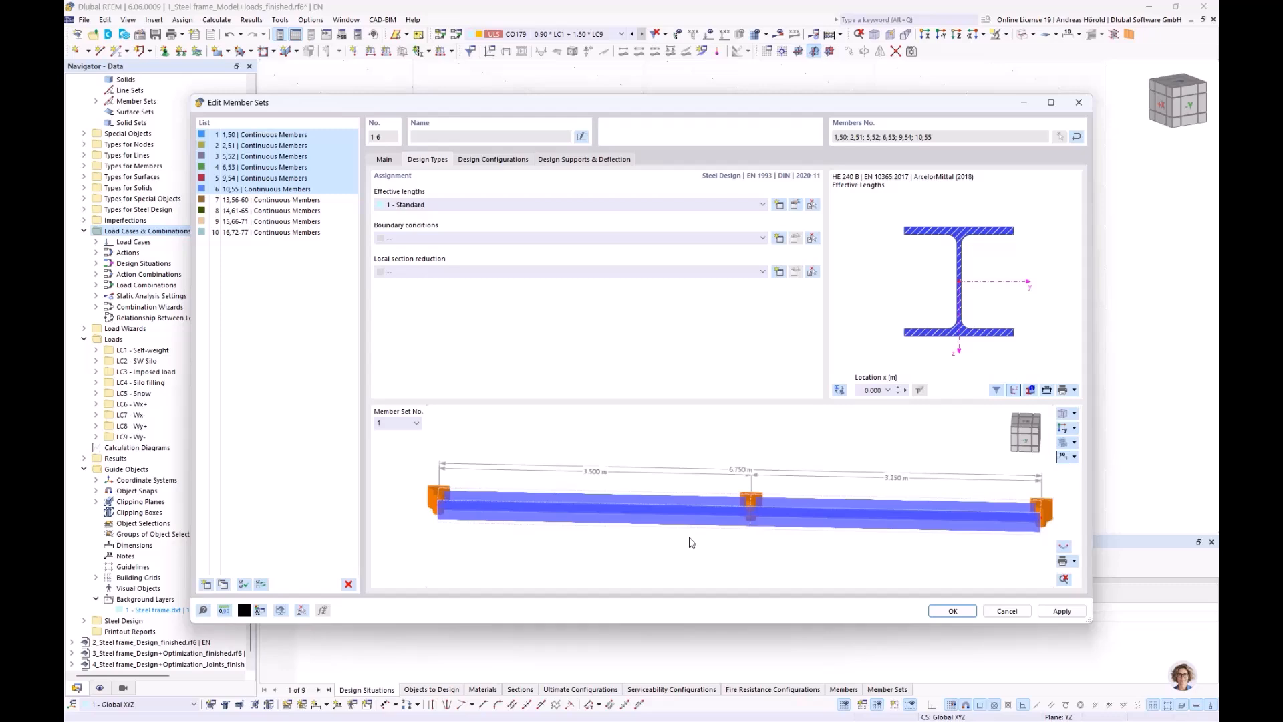
click(952, 611)
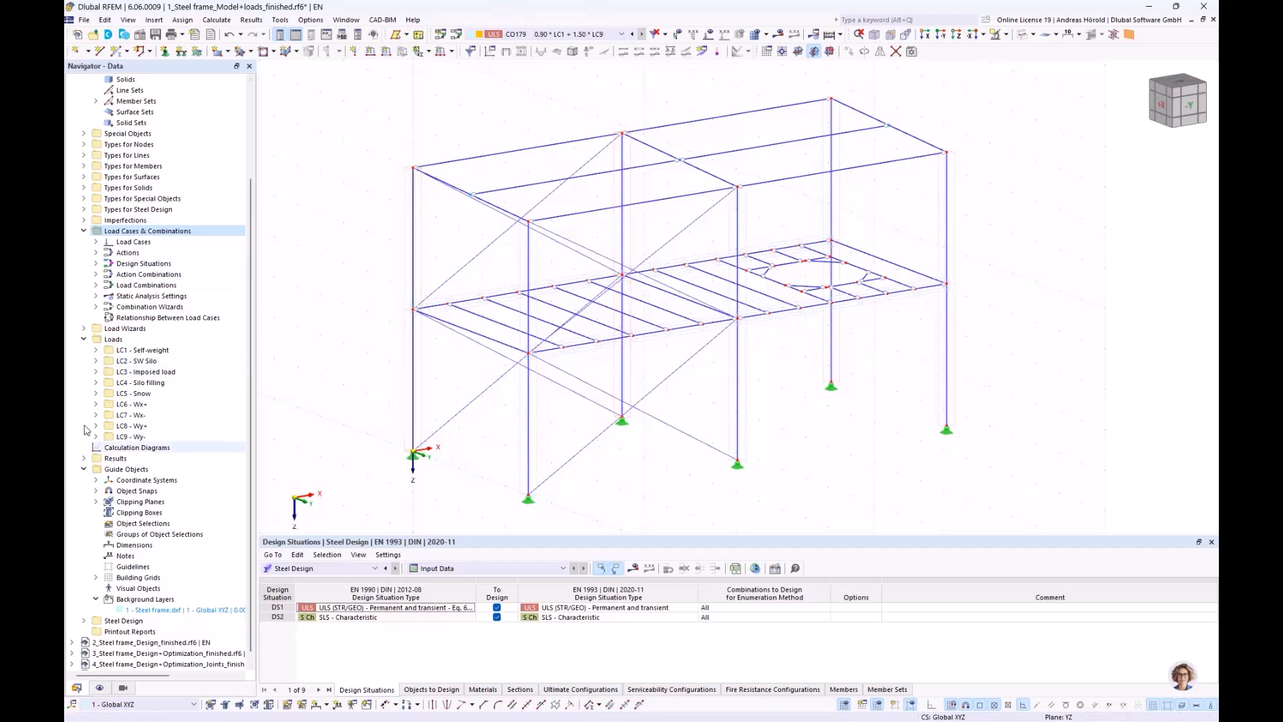
Step: Expand the list of member sets among the basic objects of the model
scroll(112, 364, up, 4)
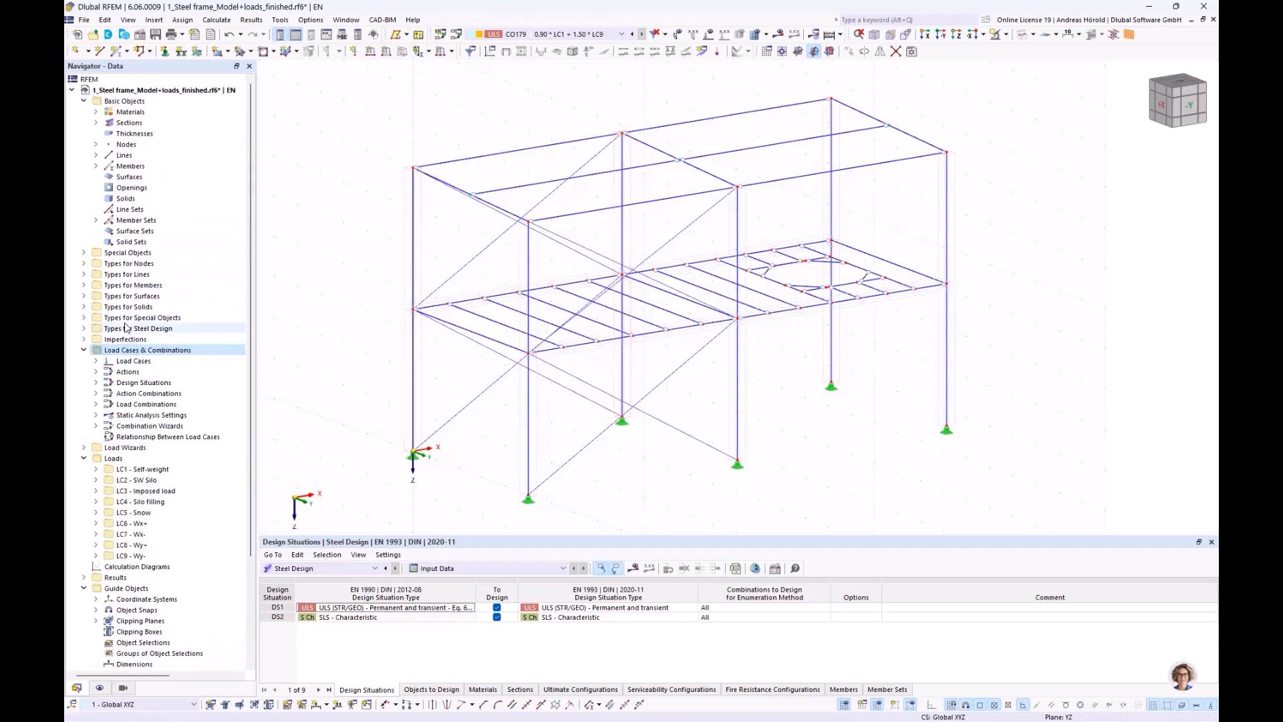
click(96, 220)
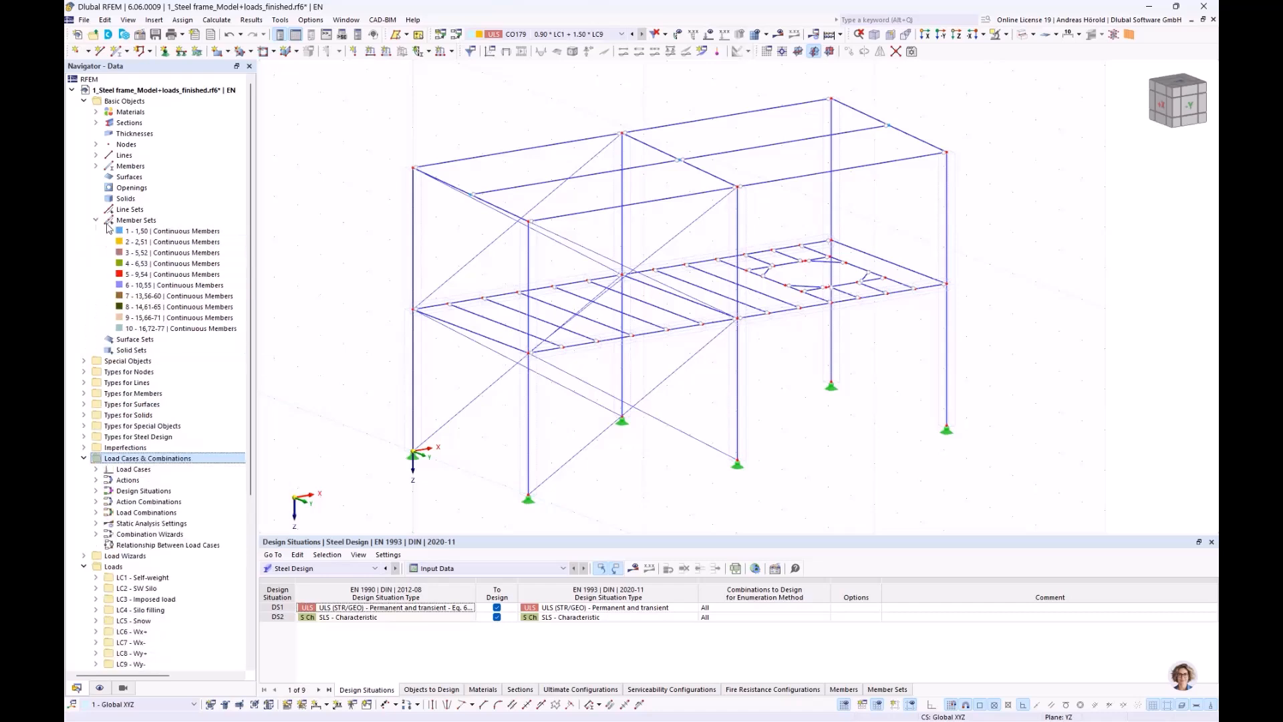
click(166, 230)
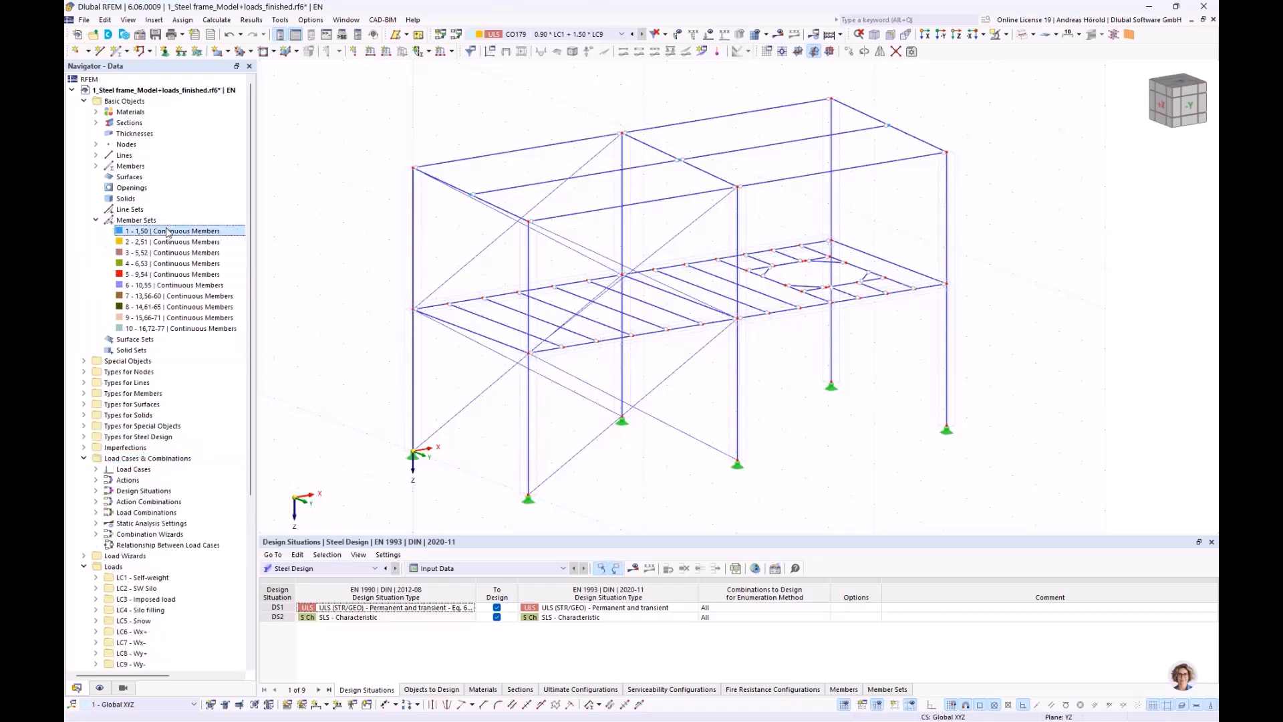
shift+click(189, 286)
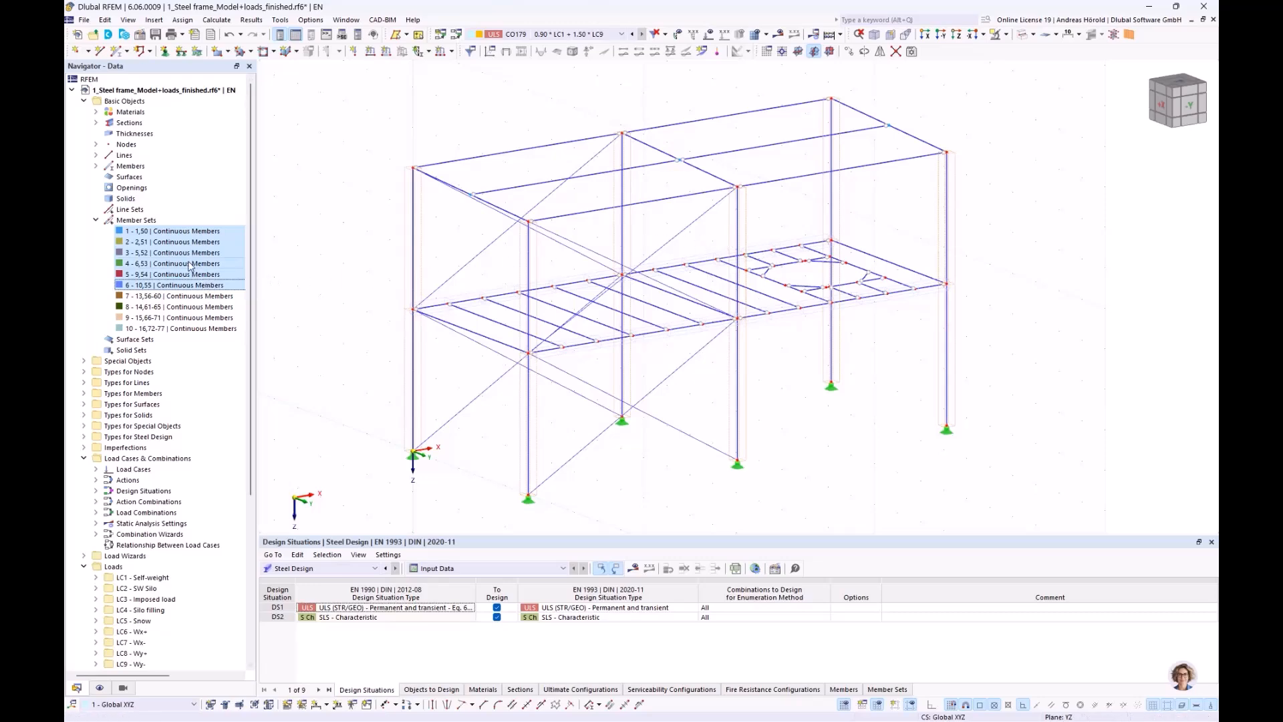
double_click(192, 253)
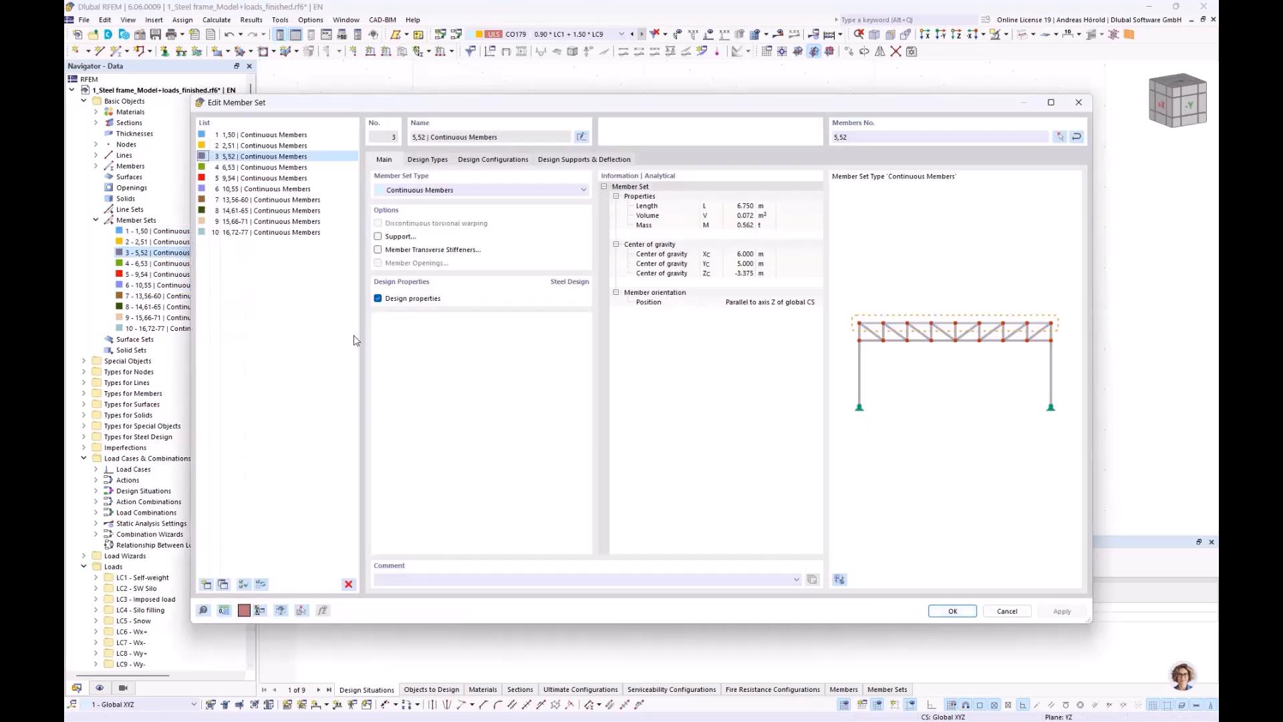
click(1007, 610)
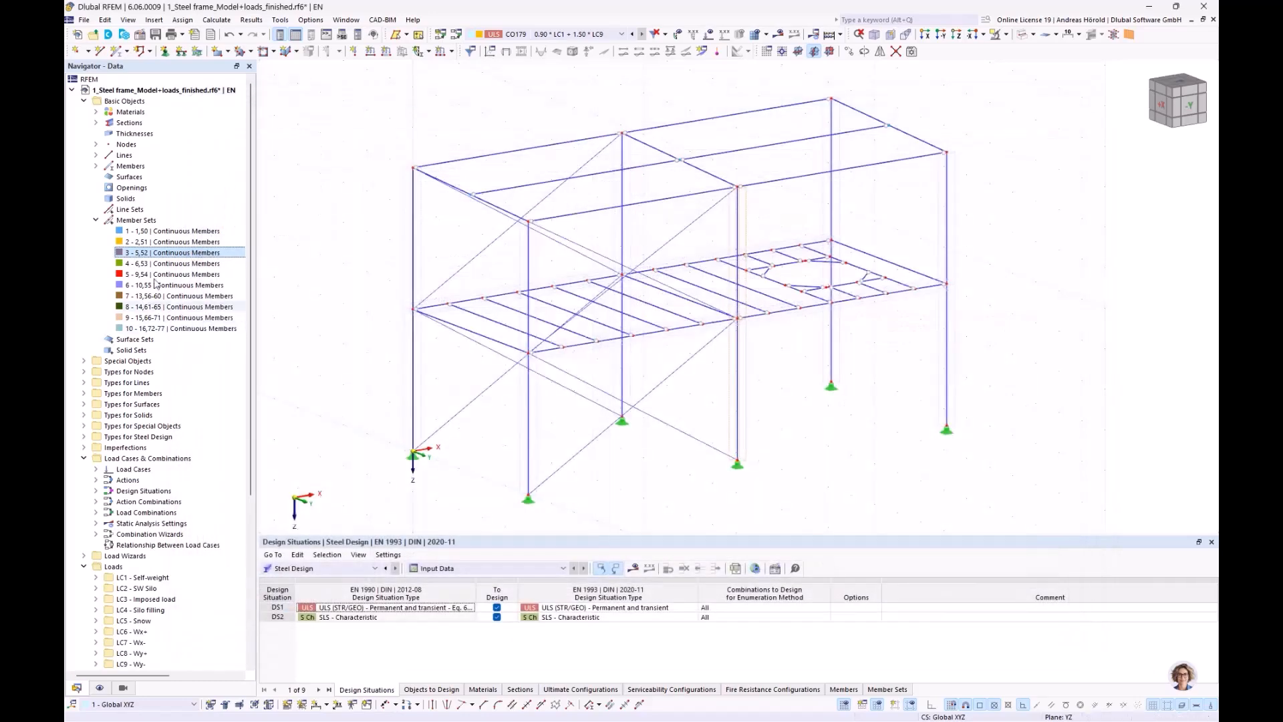
Step: Reopen the column member sets 1-6 together for editing
click(173, 230)
shift+click(179, 286)
right_click(179, 288)
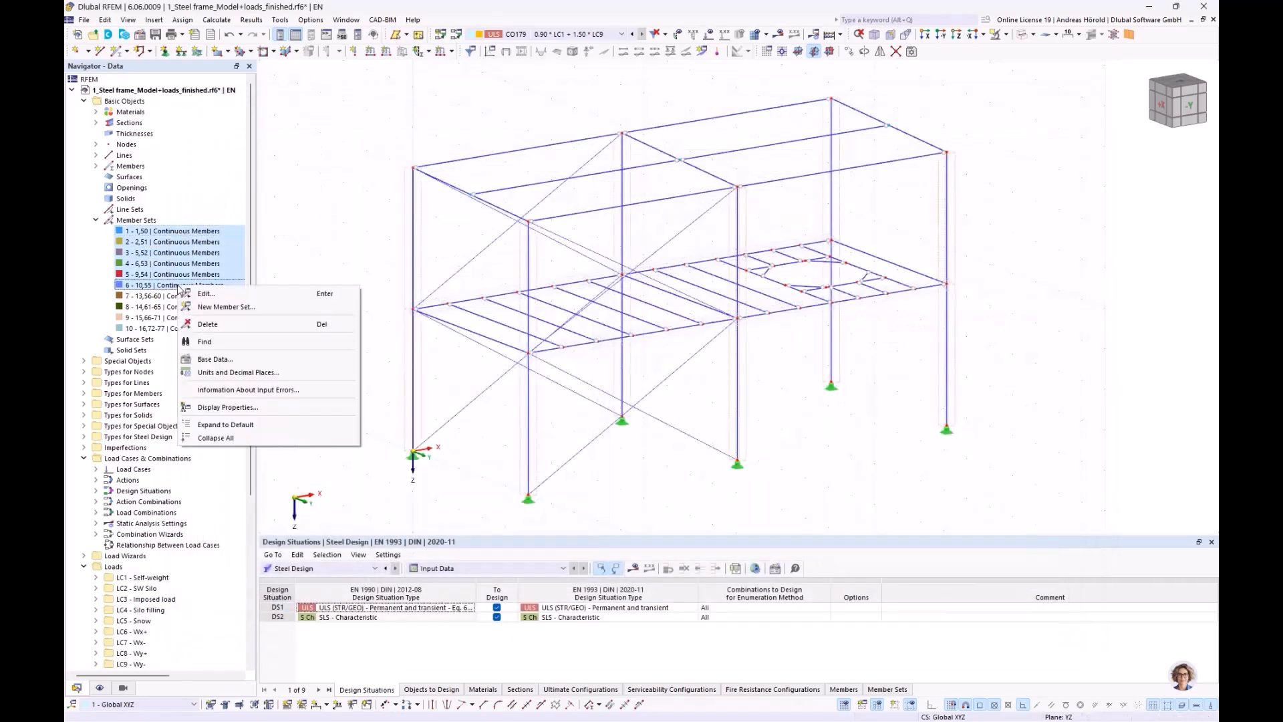
click(209, 294)
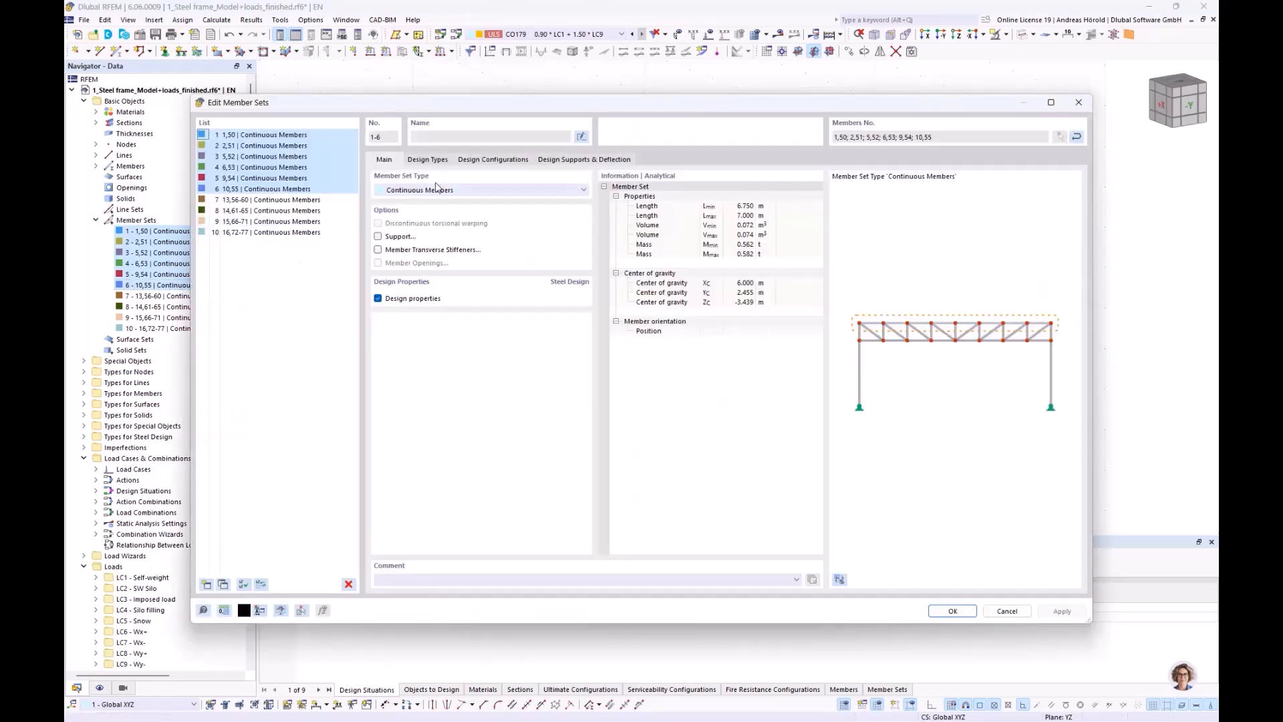
Step: Examine the default ultimate configuration's main, stability and standard parameters, and the deflection limits of the default serviceability configuration
click(484, 163)
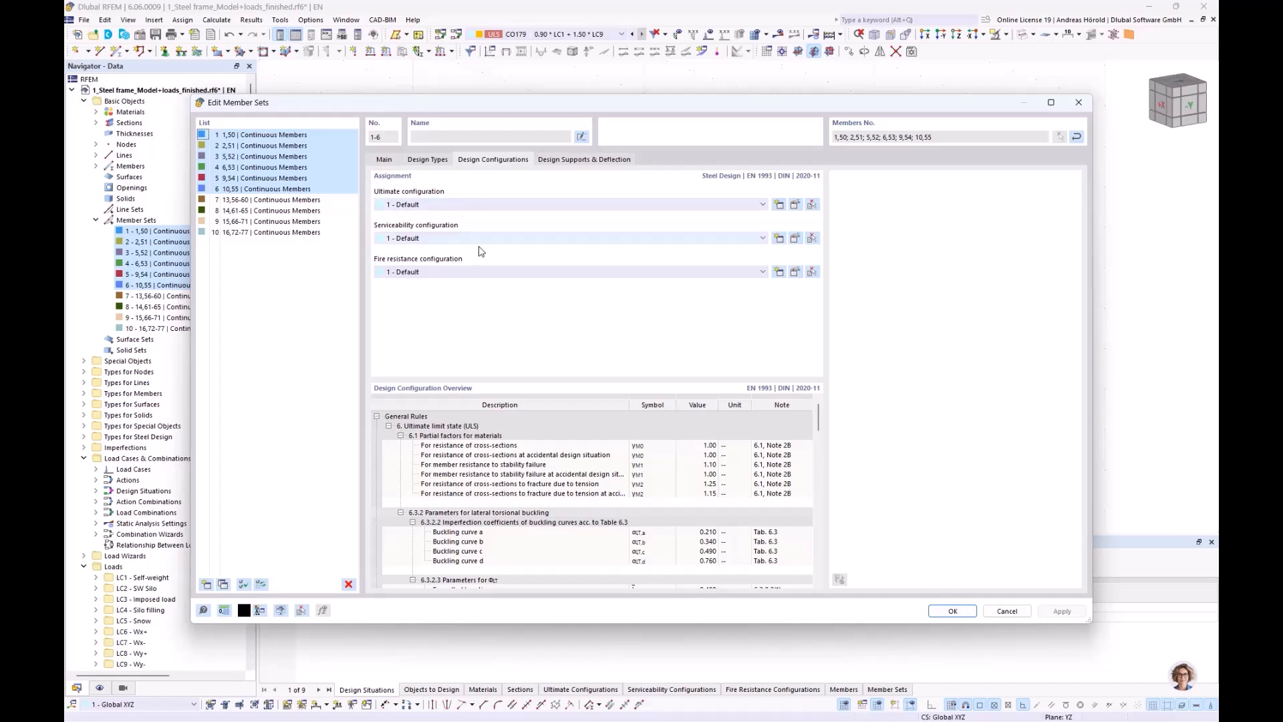
click(795, 205)
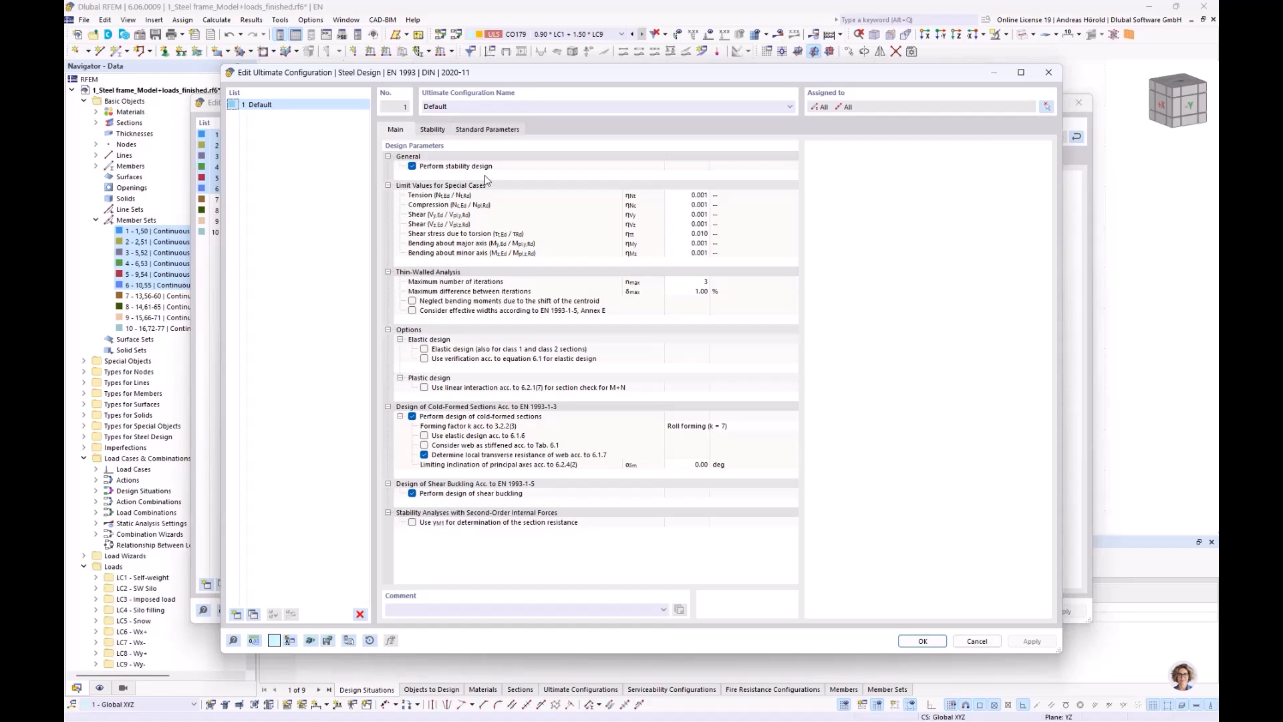
click(432, 131)
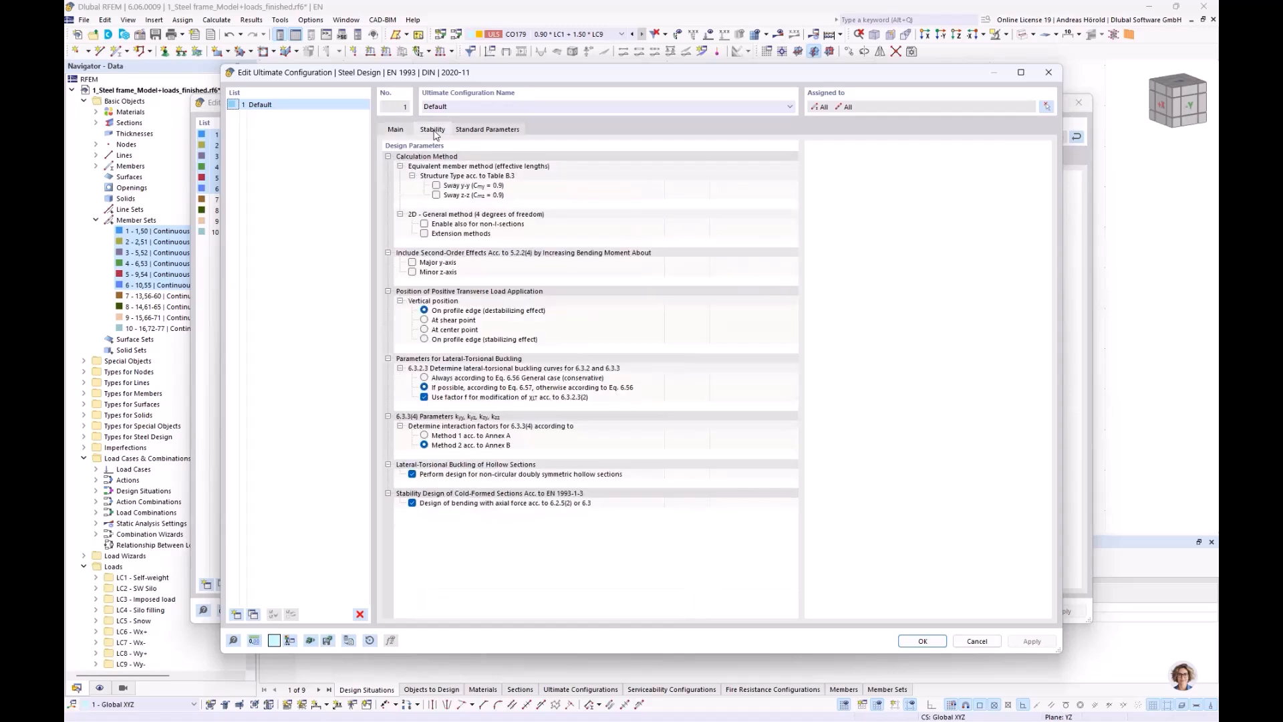
click(483, 132)
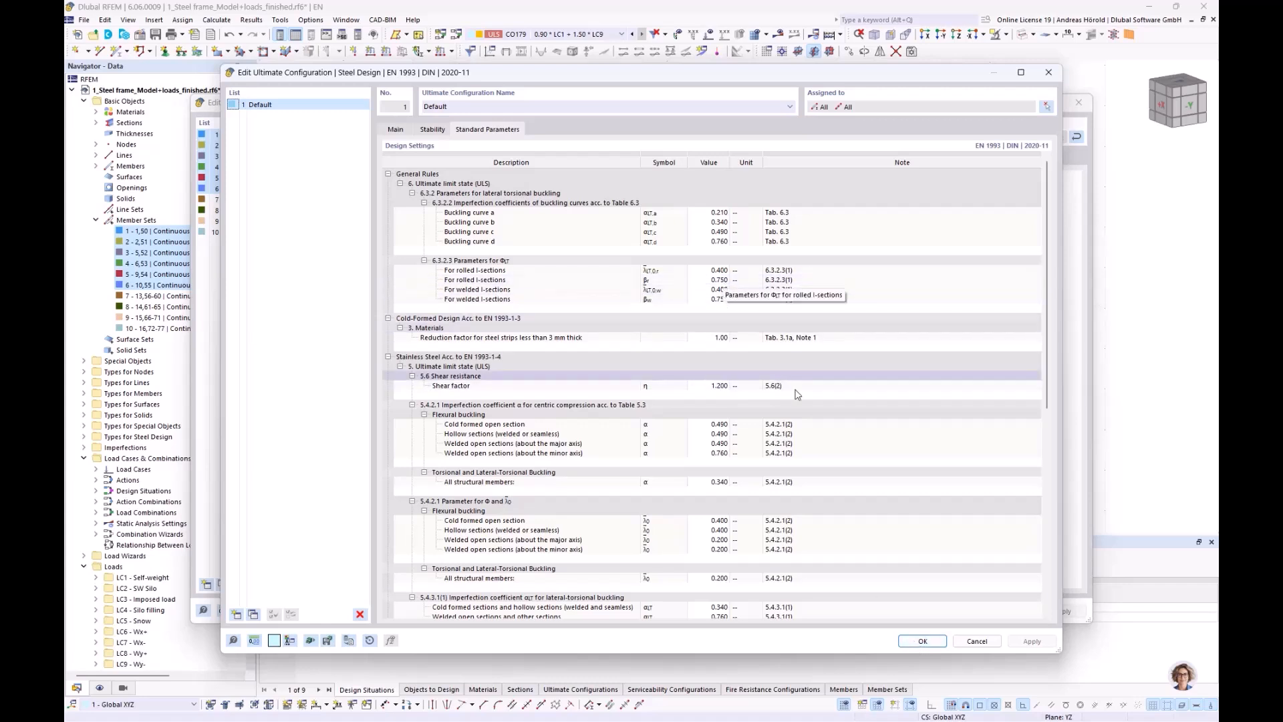
click(913, 640)
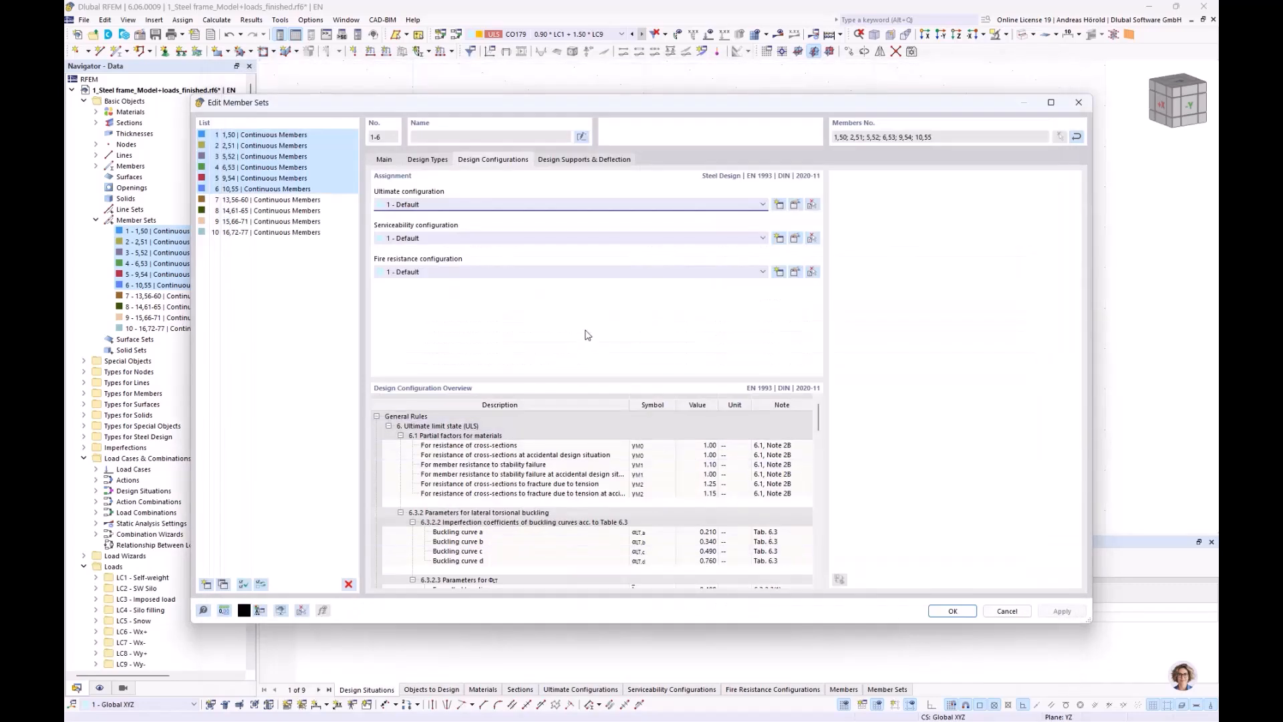
click(794, 238)
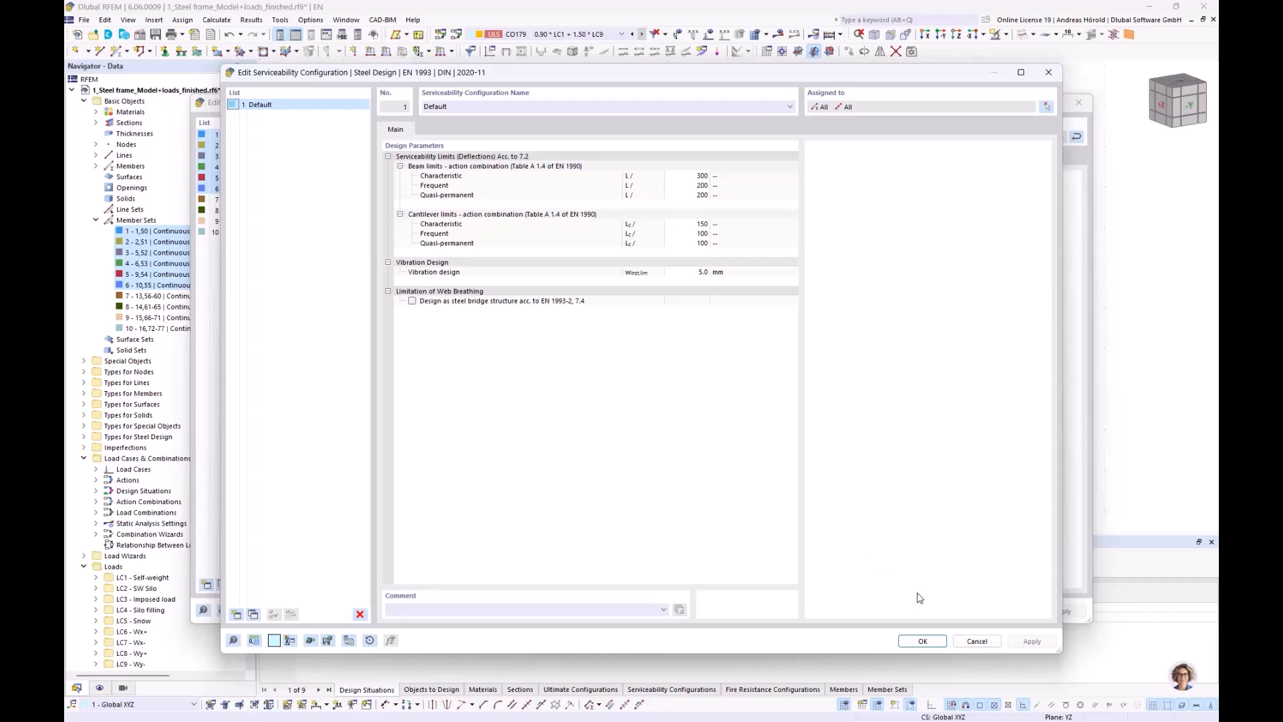
click(976, 642)
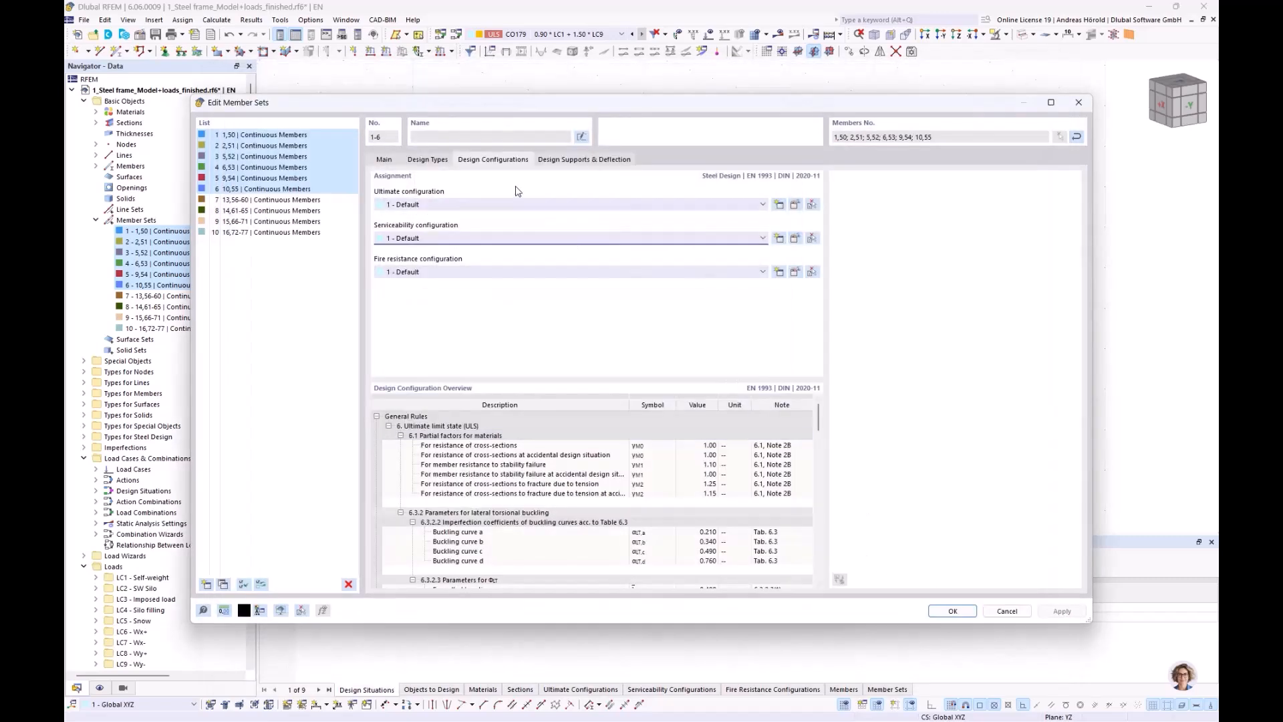
Step: Create a Steel design support with default settings at the start of member sets 1-6 and accept the member set edits
click(565, 161)
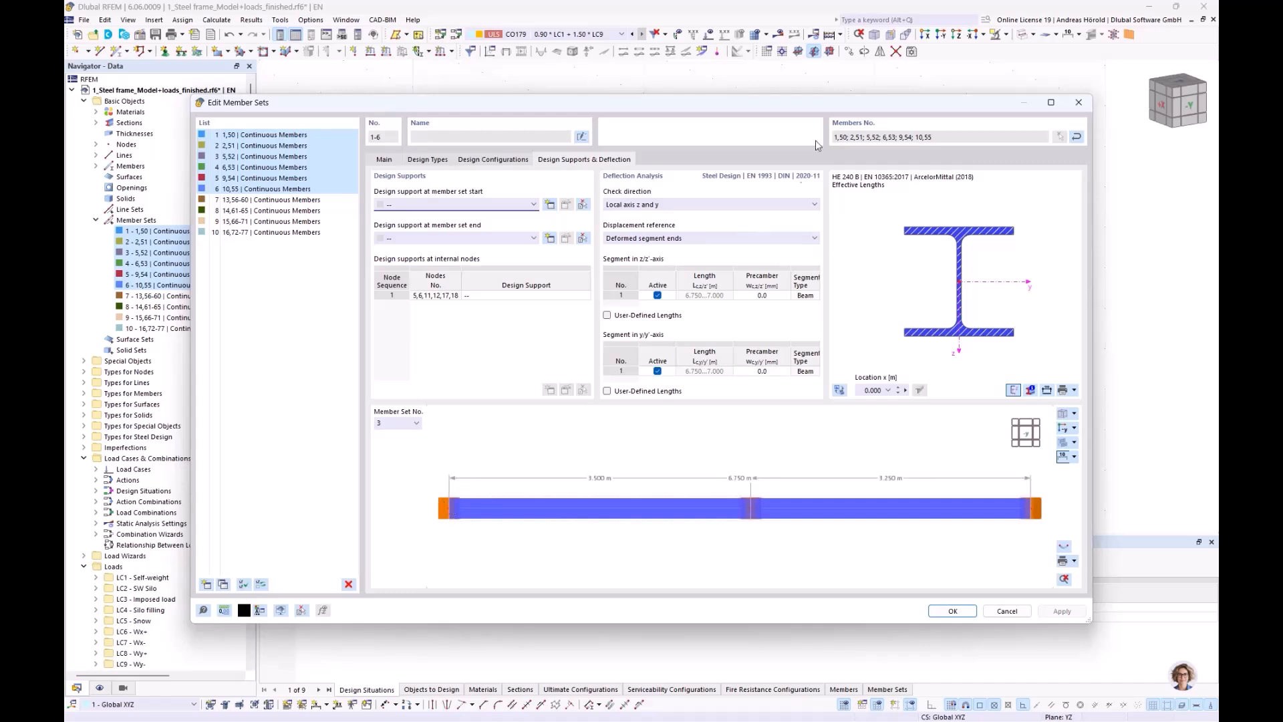
drag(849, 109, 599, 320)
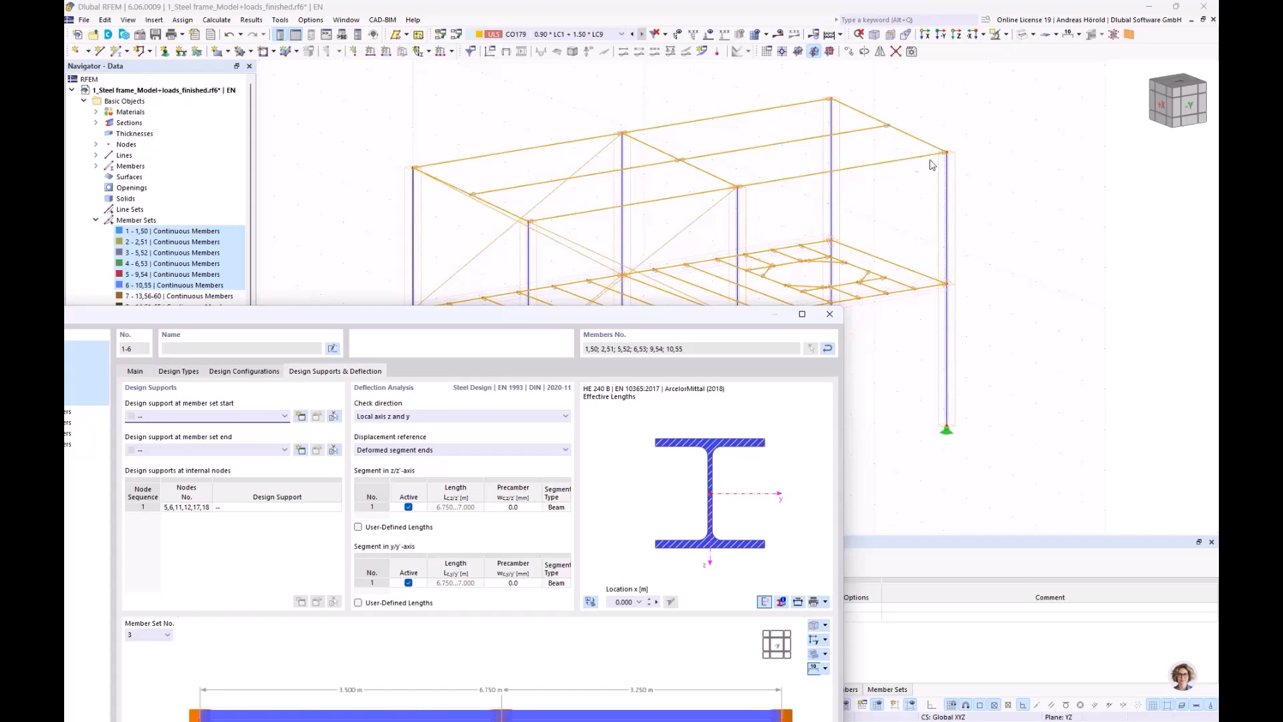
drag(513, 318, 729, 107)
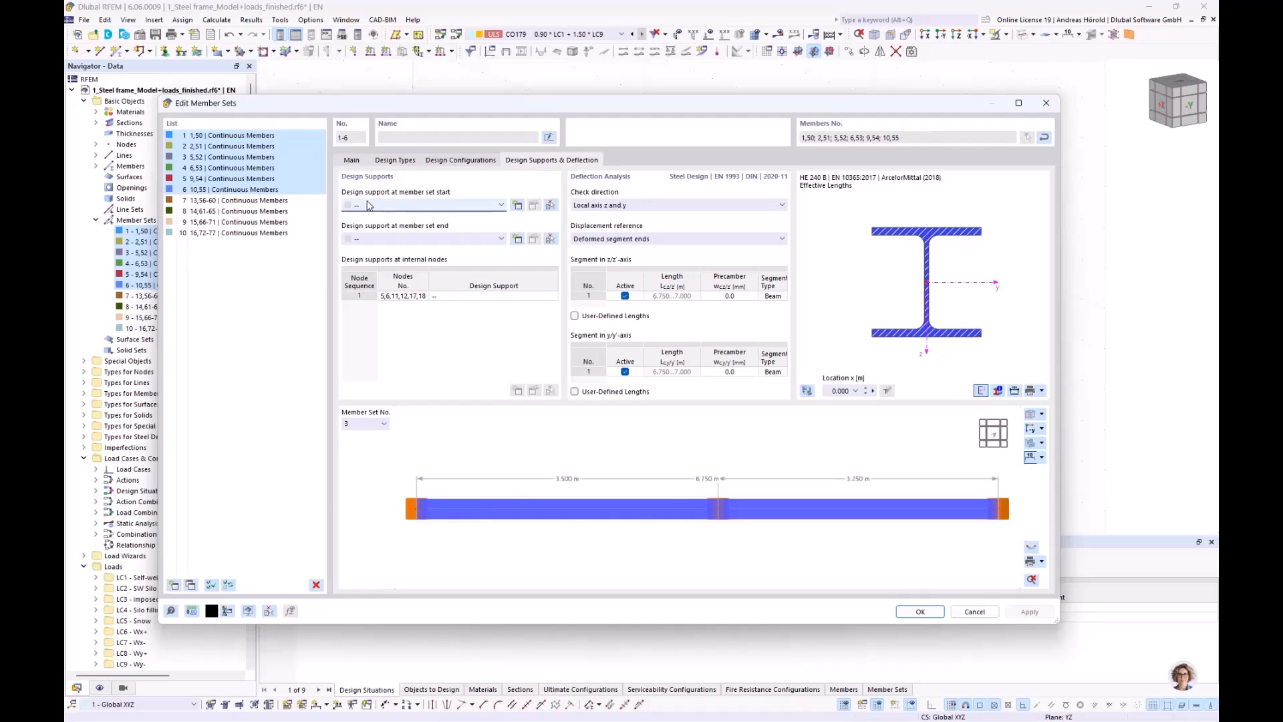
click(518, 205)
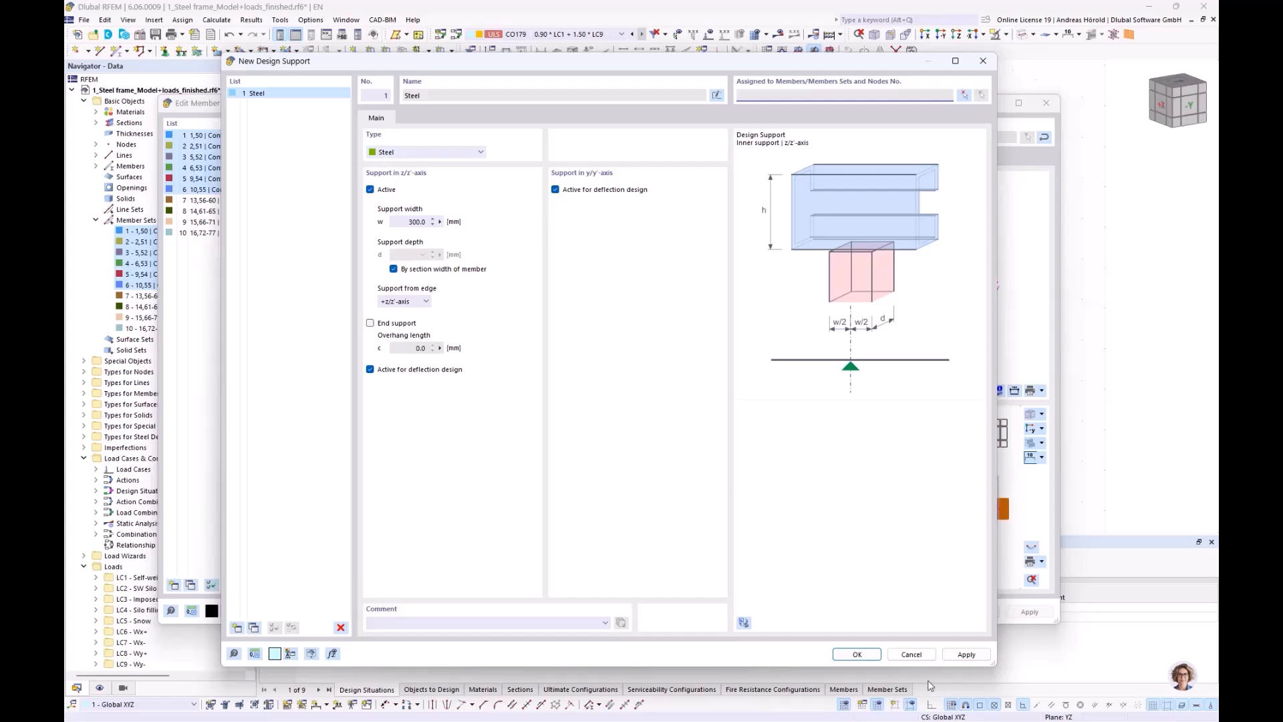
click(857, 654)
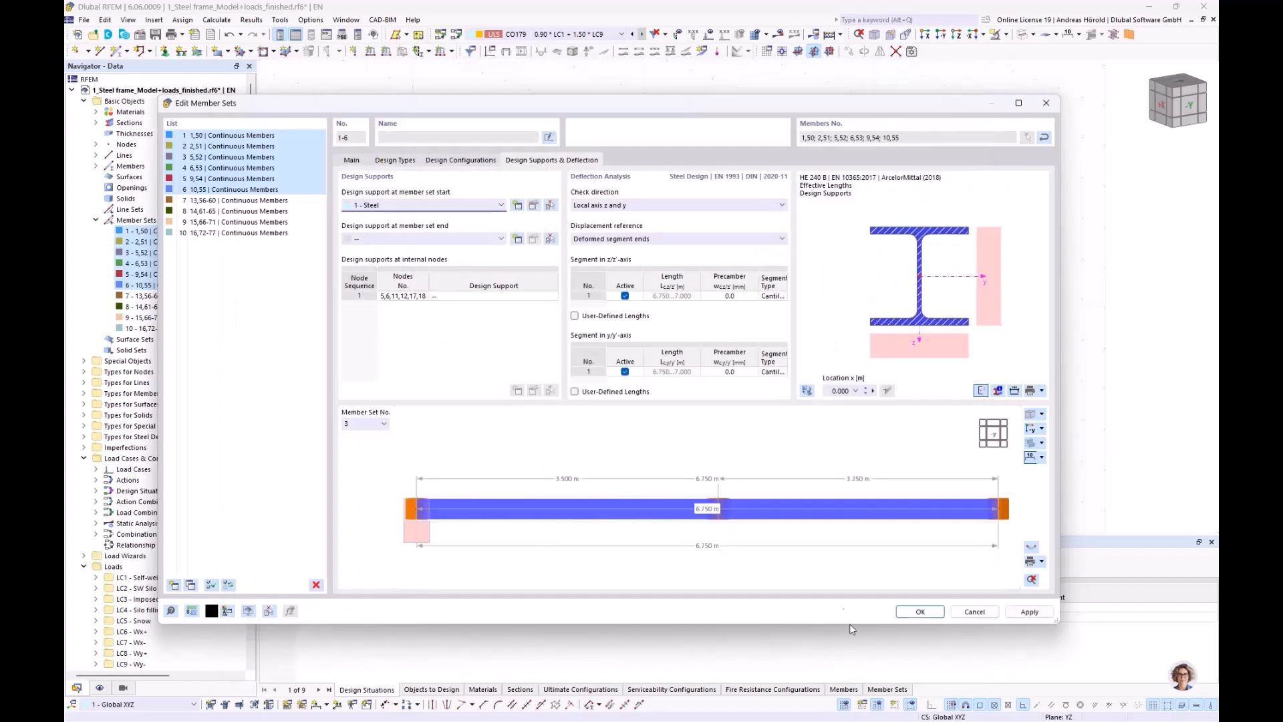
click(779, 296)
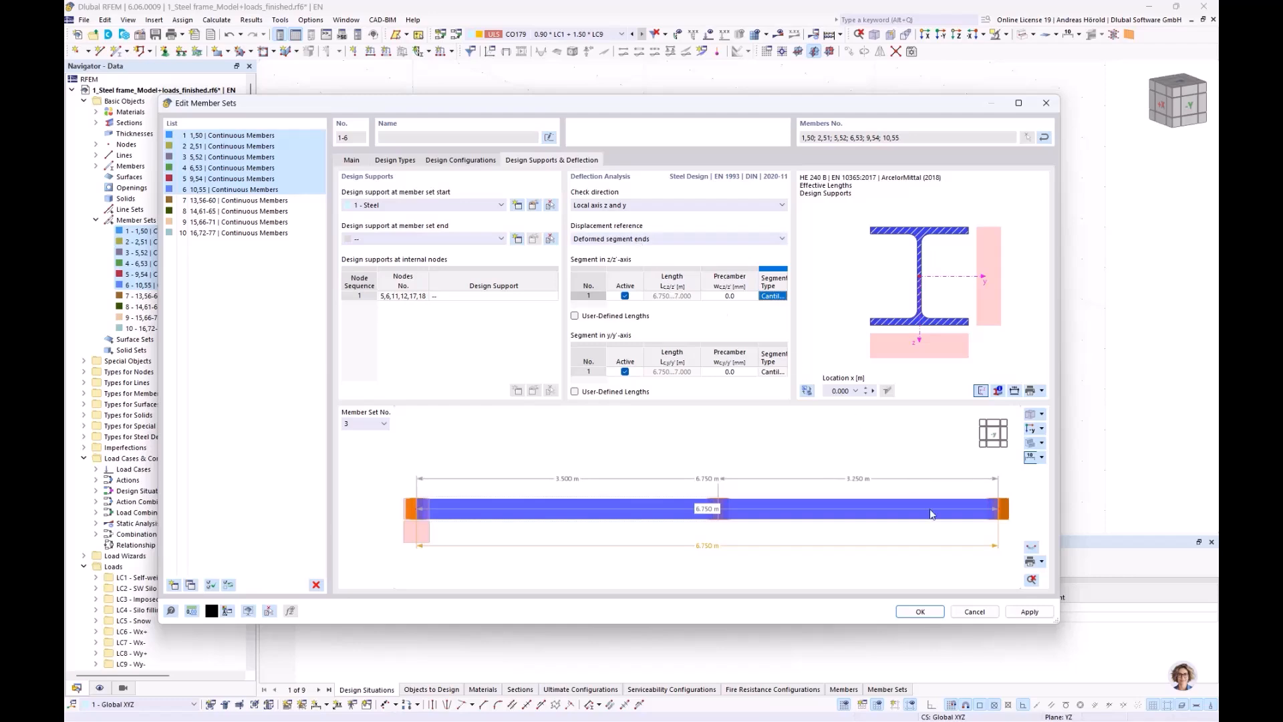
click(922, 611)
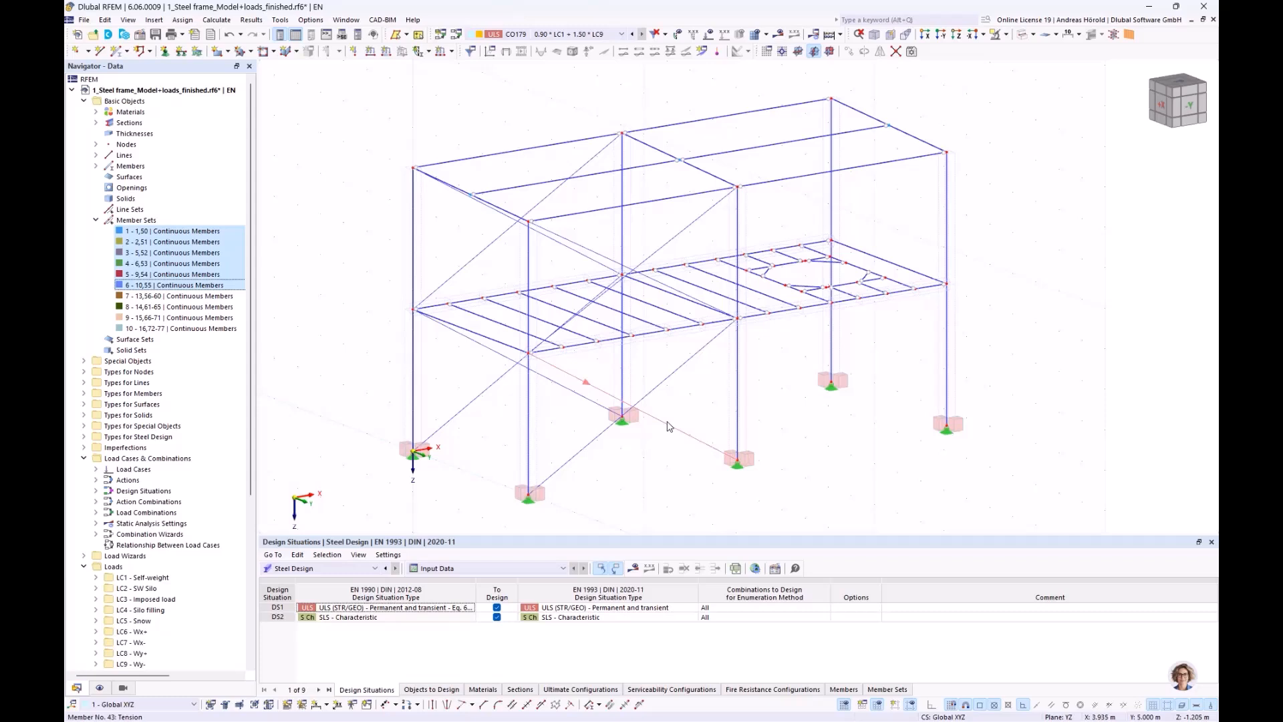
Step: Select the six transverse frame beams, members 3, 4, 7, 8, 11 and 12, and open them together for editing
click(486, 340)
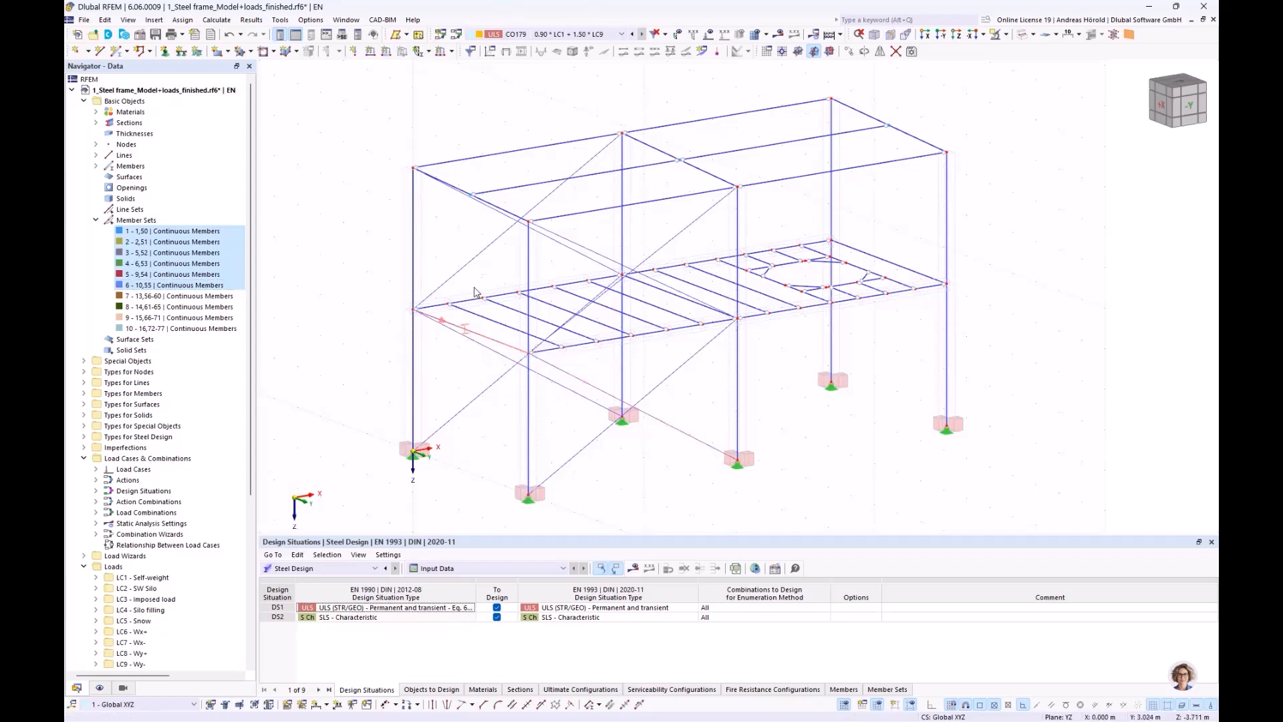
click(726, 181)
click(708, 307)
click(887, 265)
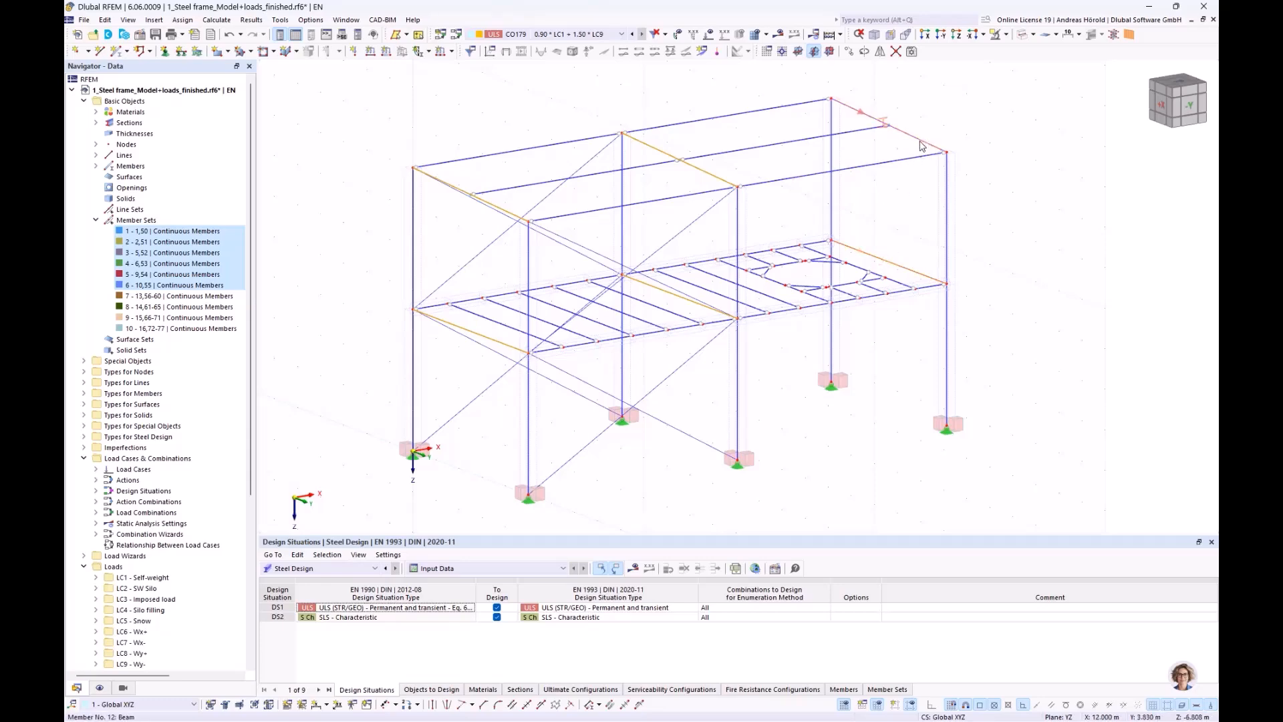
double_click(922, 145)
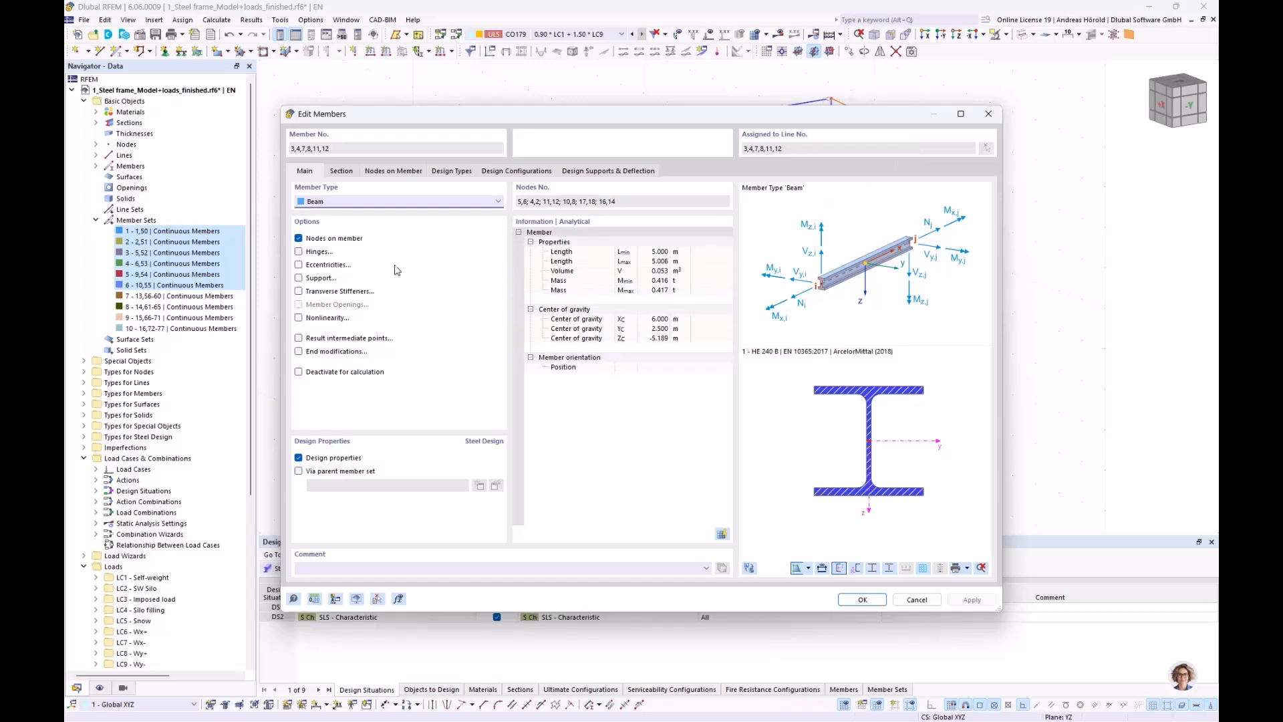
Step: Create a default effective lengths definition without intermediate nodes for members 3, 4, 7, 8, 11 and 12, and accept the member edits
click(397, 173)
click(454, 174)
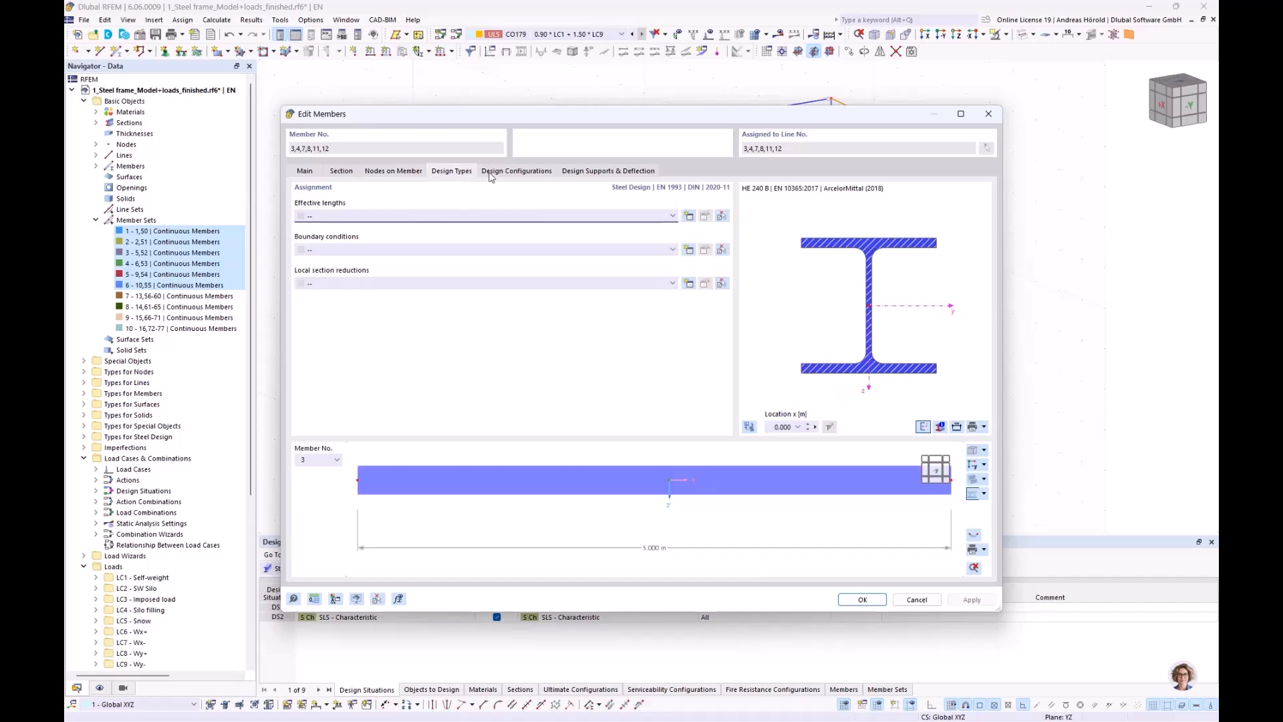
click(688, 216)
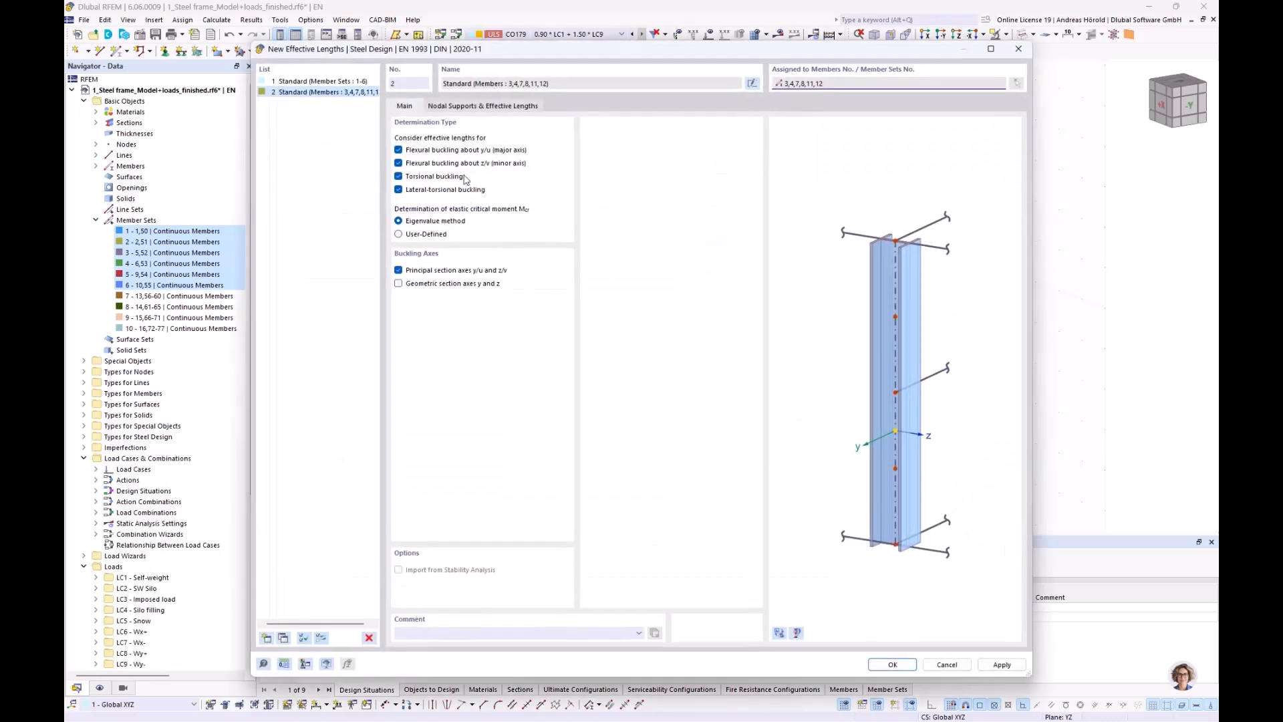
click(472, 108)
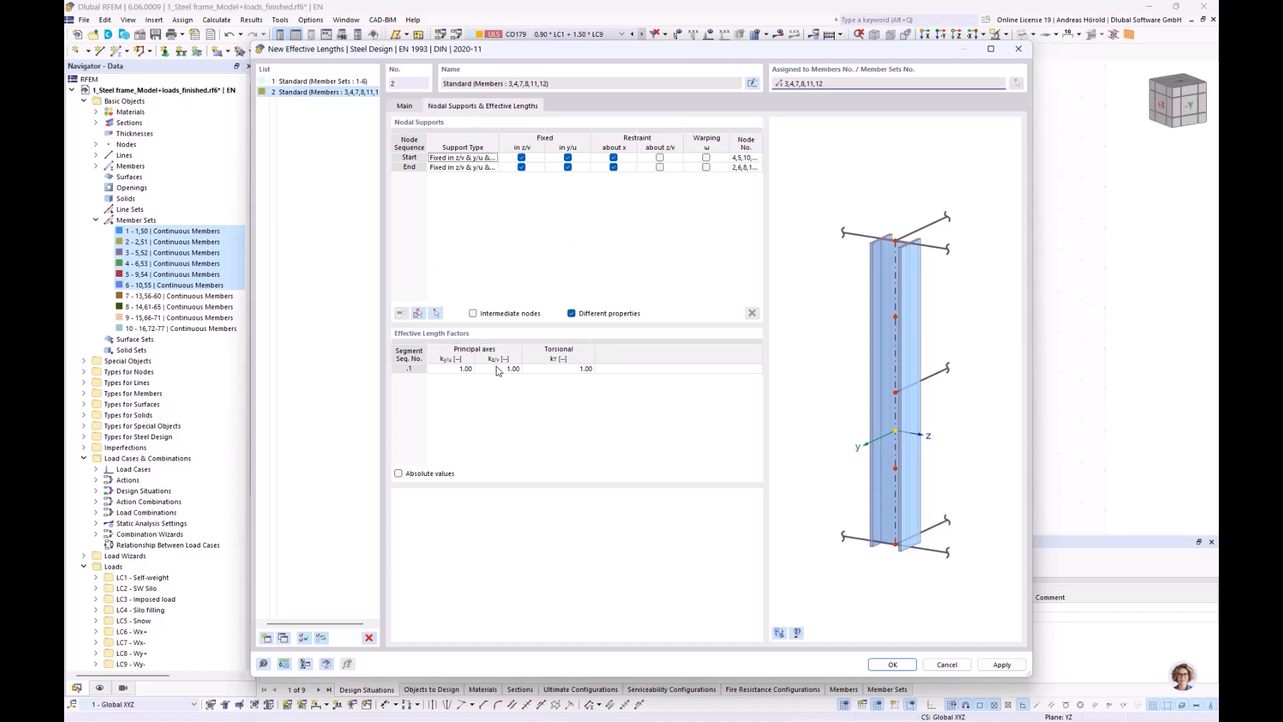
click(887, 666)
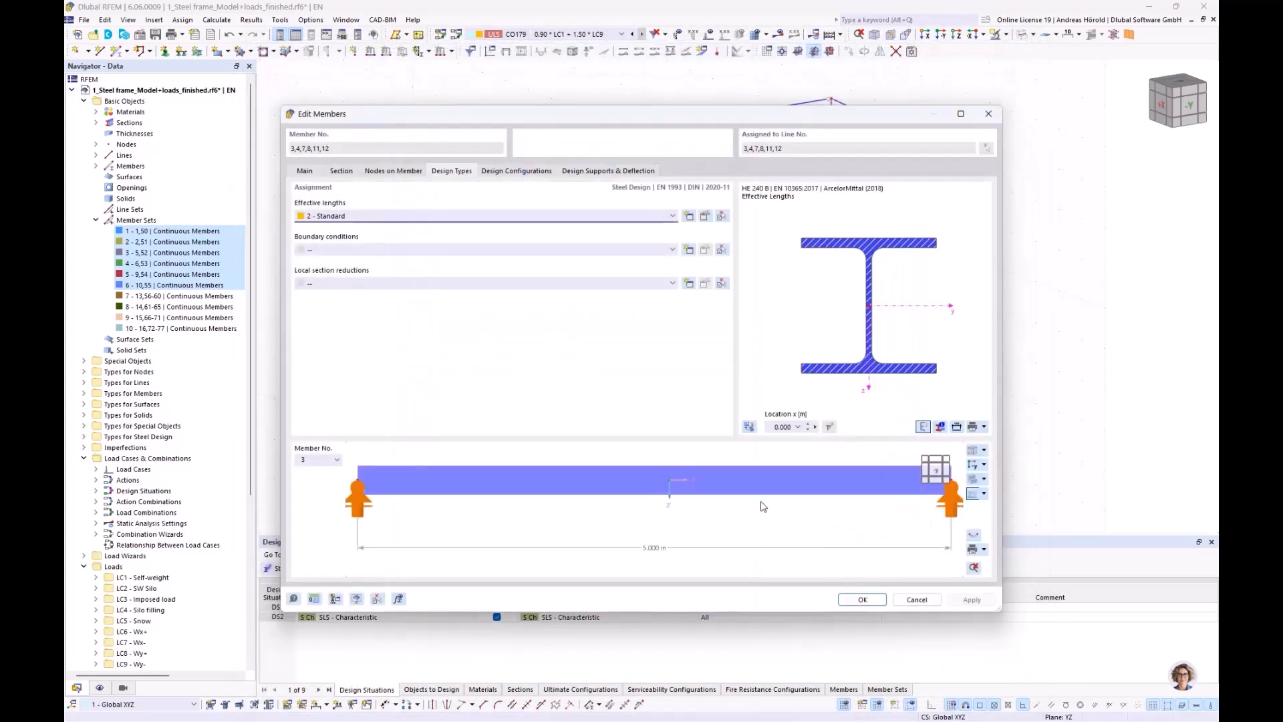
click(858, 600)
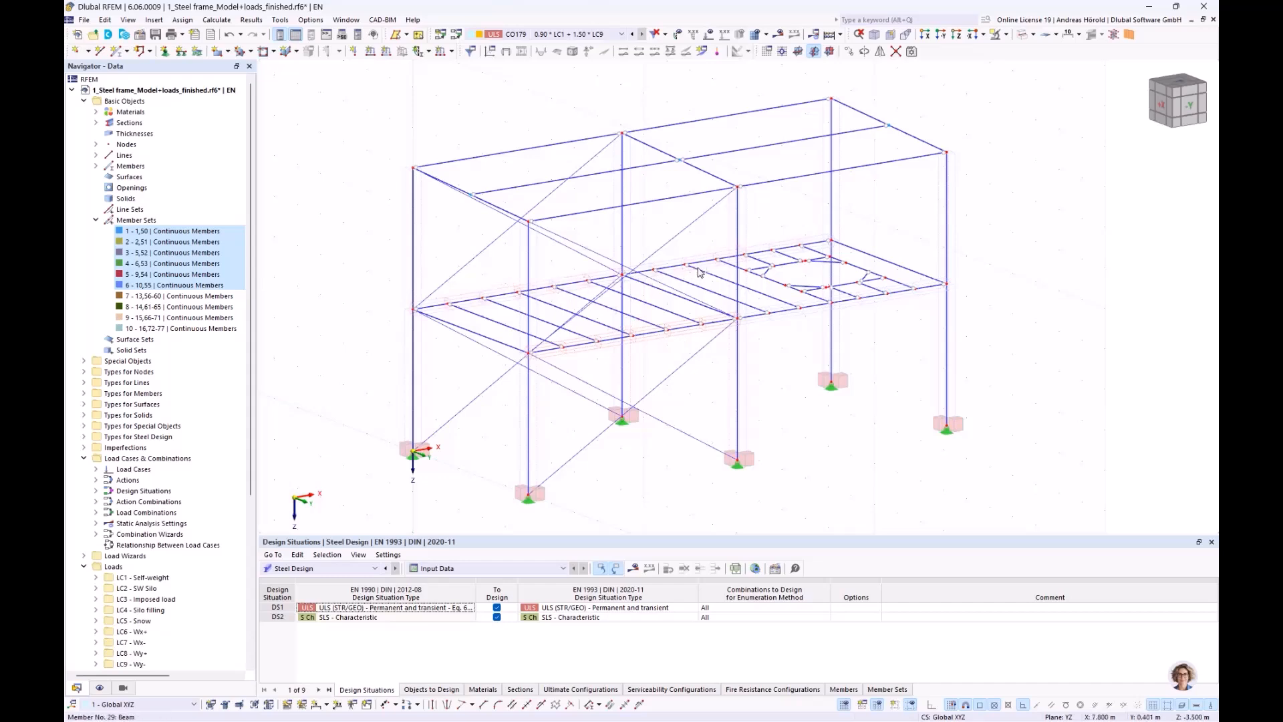
Step: Activate the steel design properties for member sets 7-10 and their contained members, and start a new effective lengths definition
double_click(816, 315)
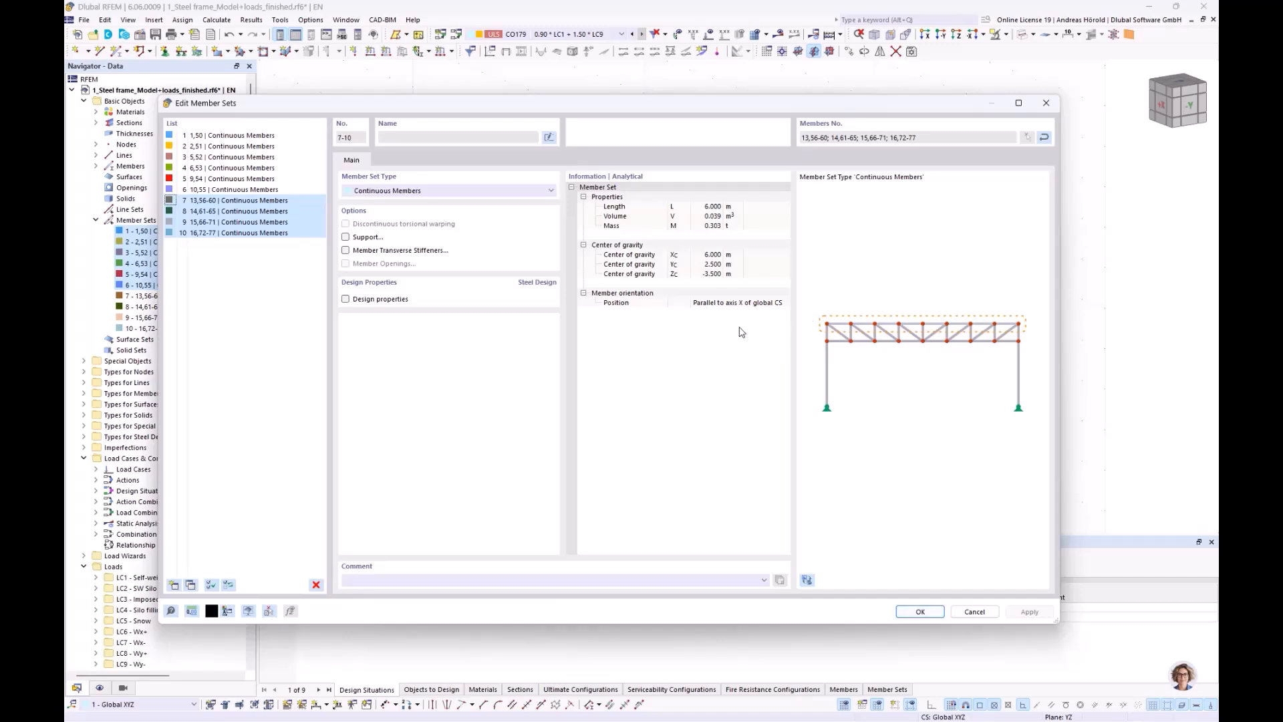
click(346, 300)
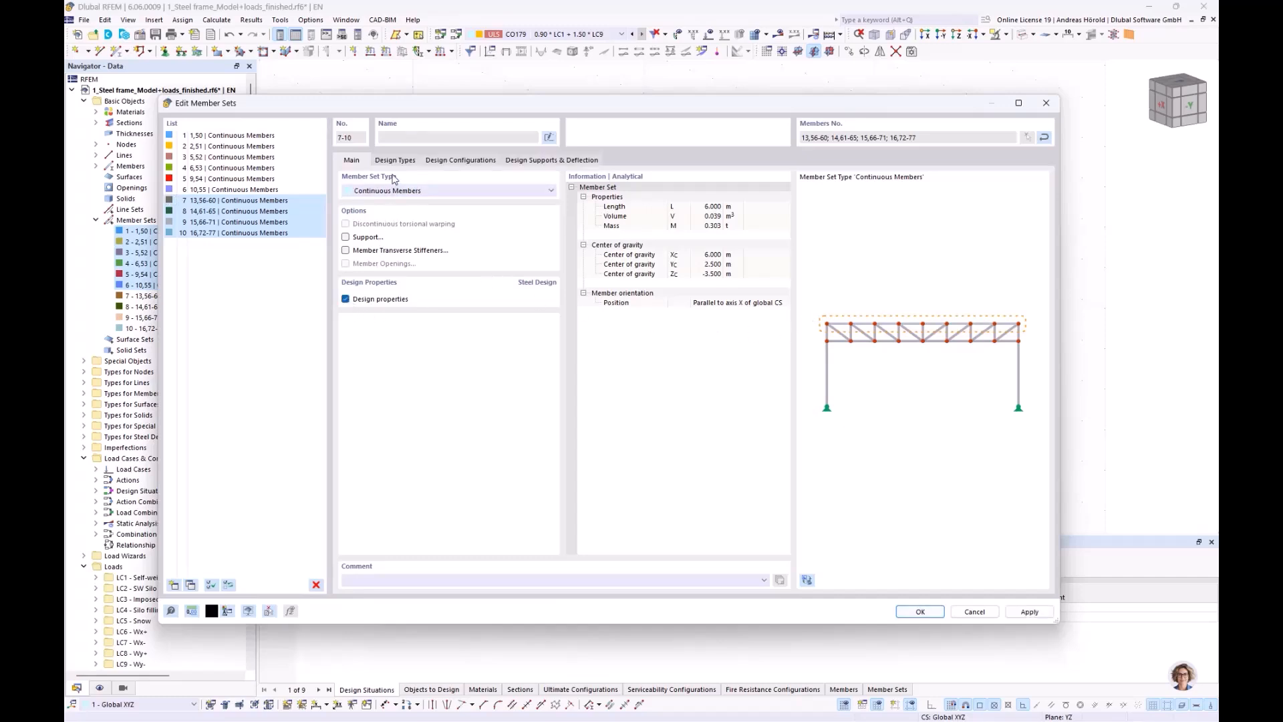
click(448, 161)
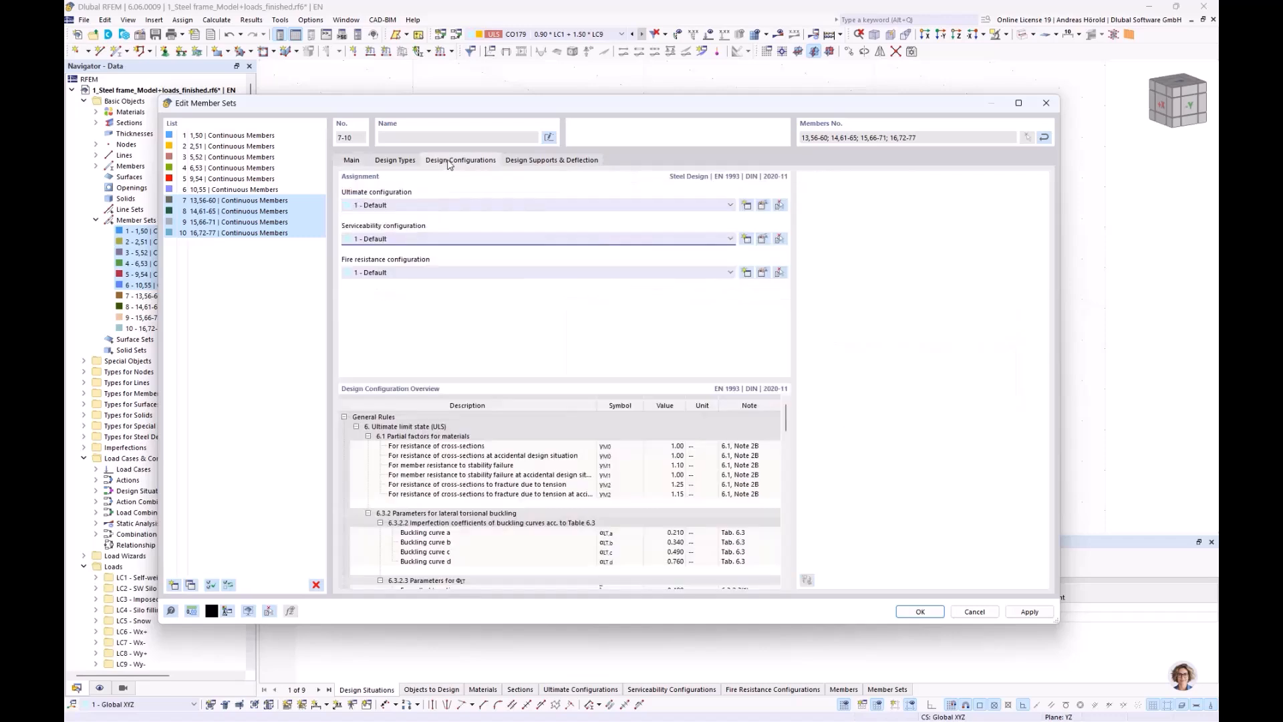
click(395, 161)
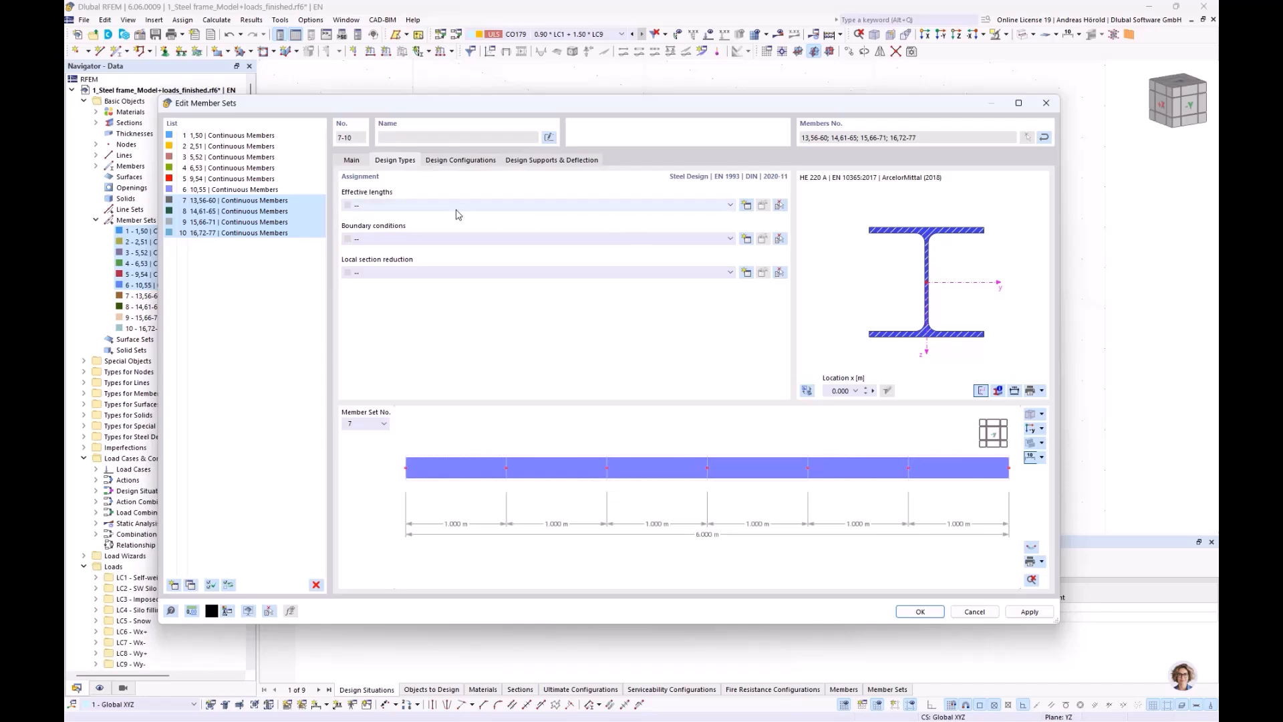
click(747, 206)
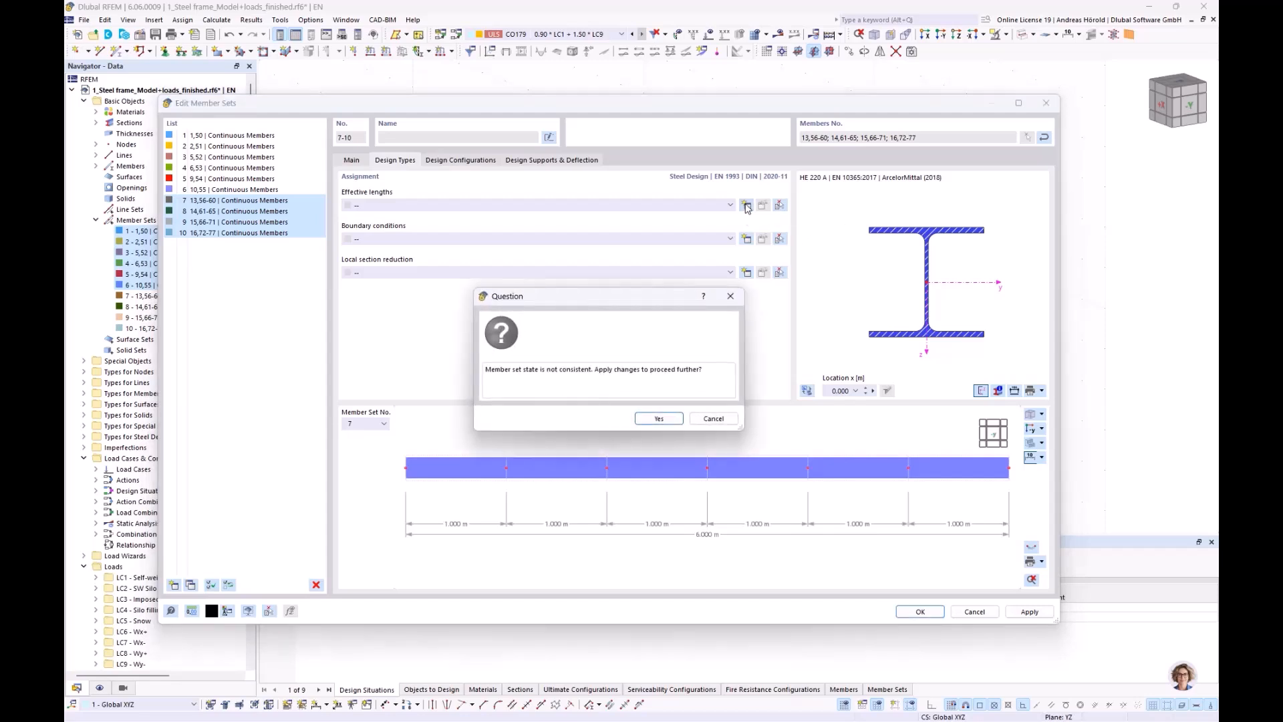
click(658, 418)
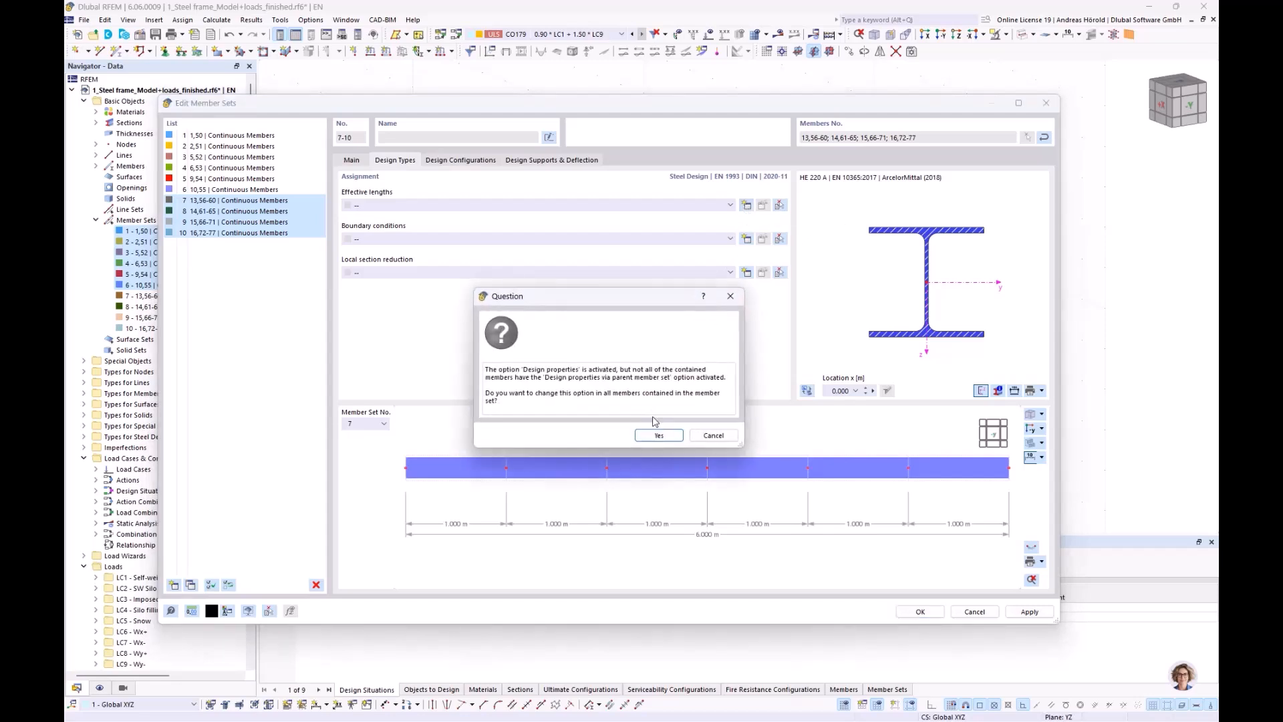
click(659, 436)
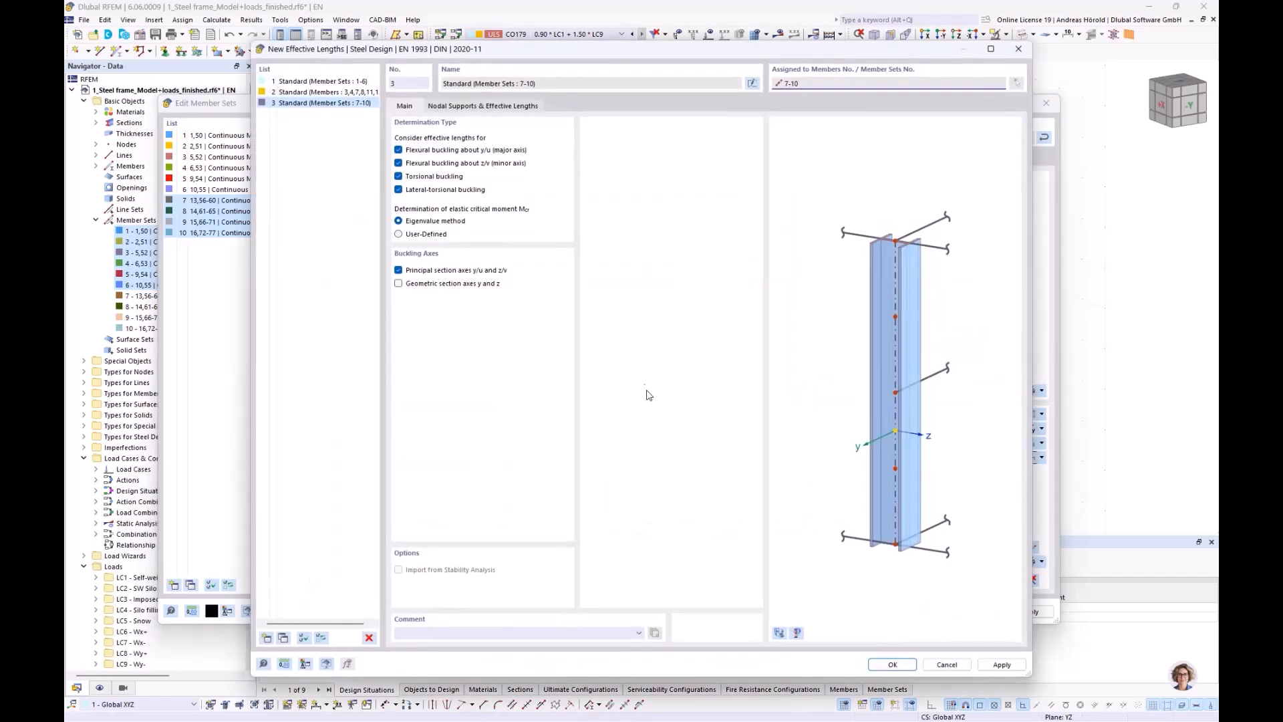
Step: Import the intermediate nodes into the effective lengths' nodal supports from longitudinal floor beam member set 9
click(458, 108)
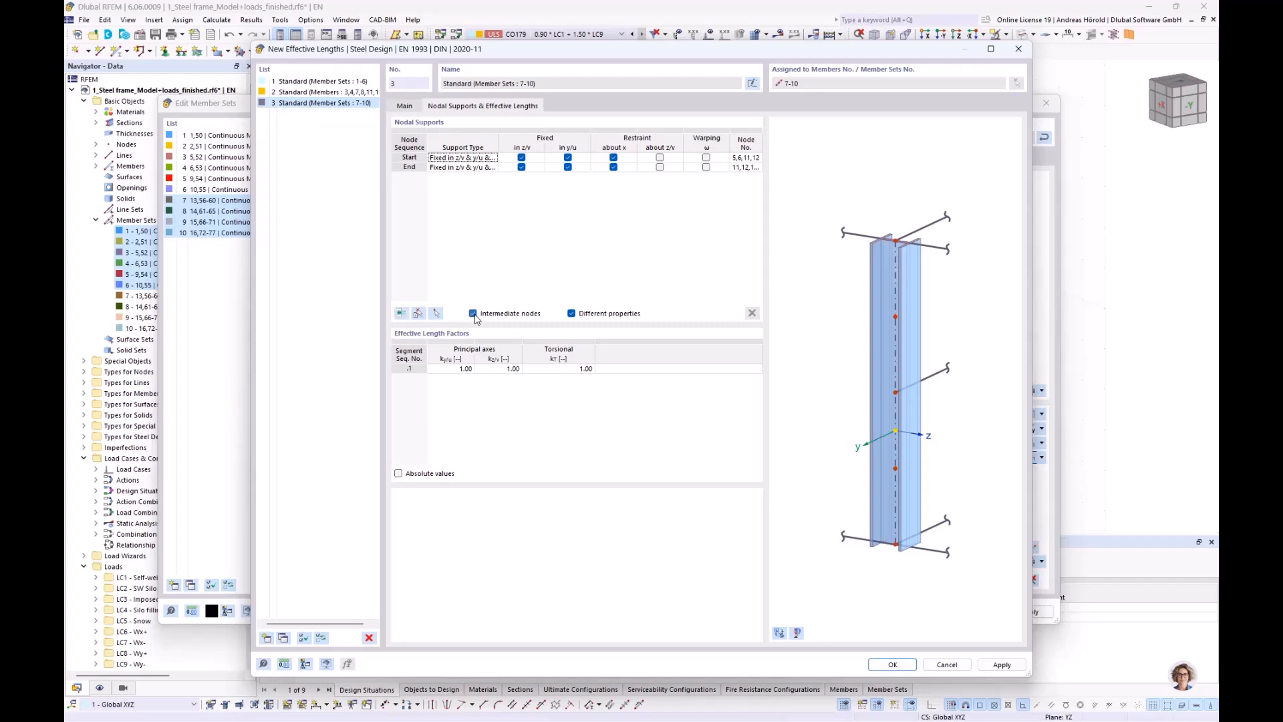
click(419, 313)
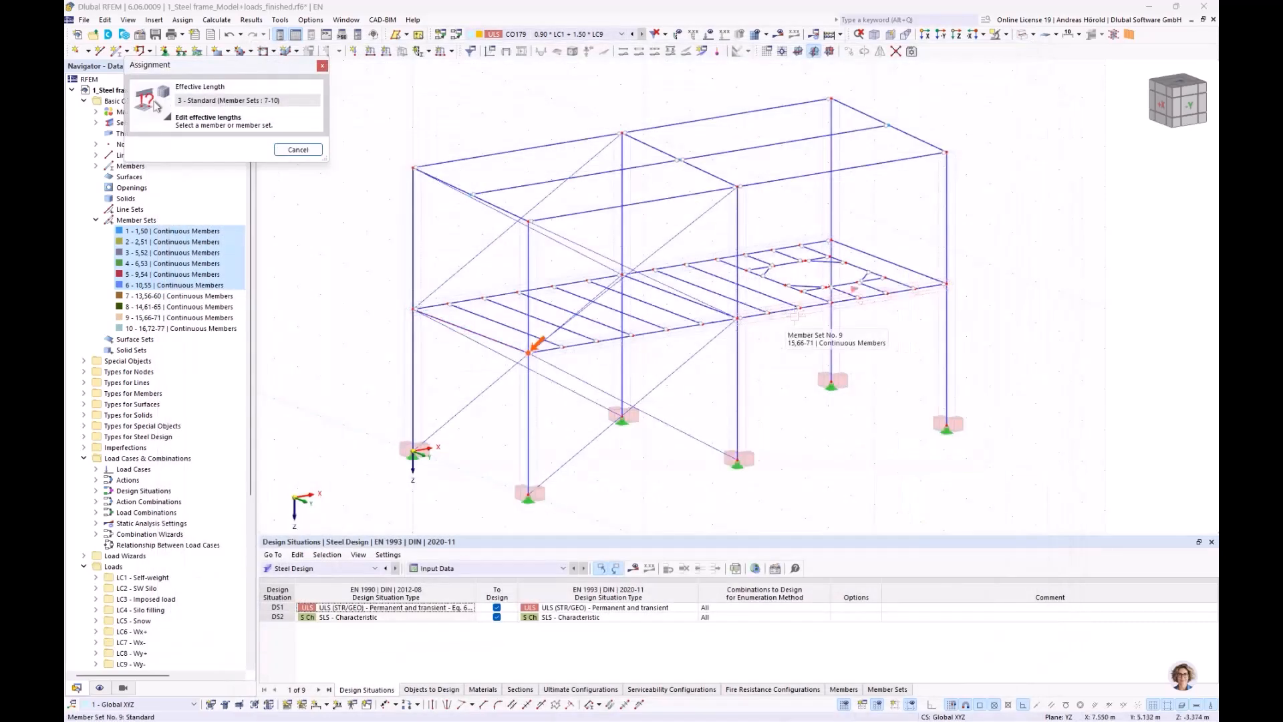
ctrl+middle_drag(874, 315, 728, 345)
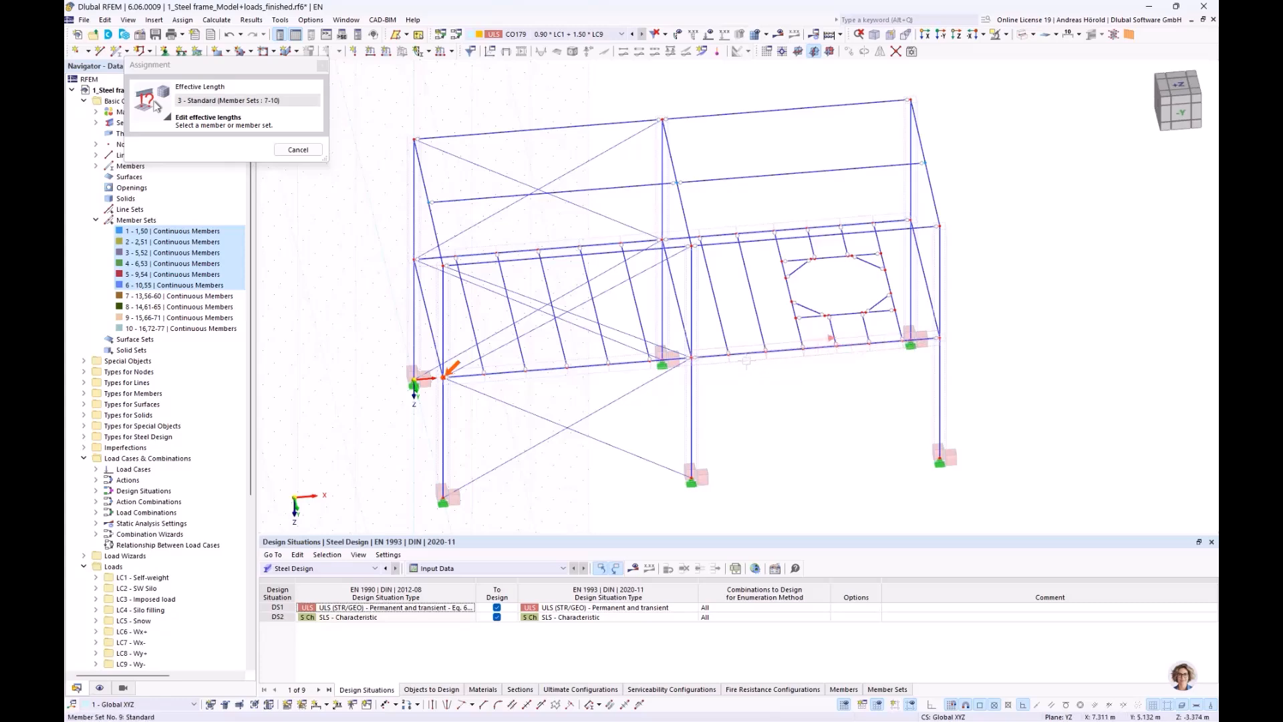
click(746, 361)
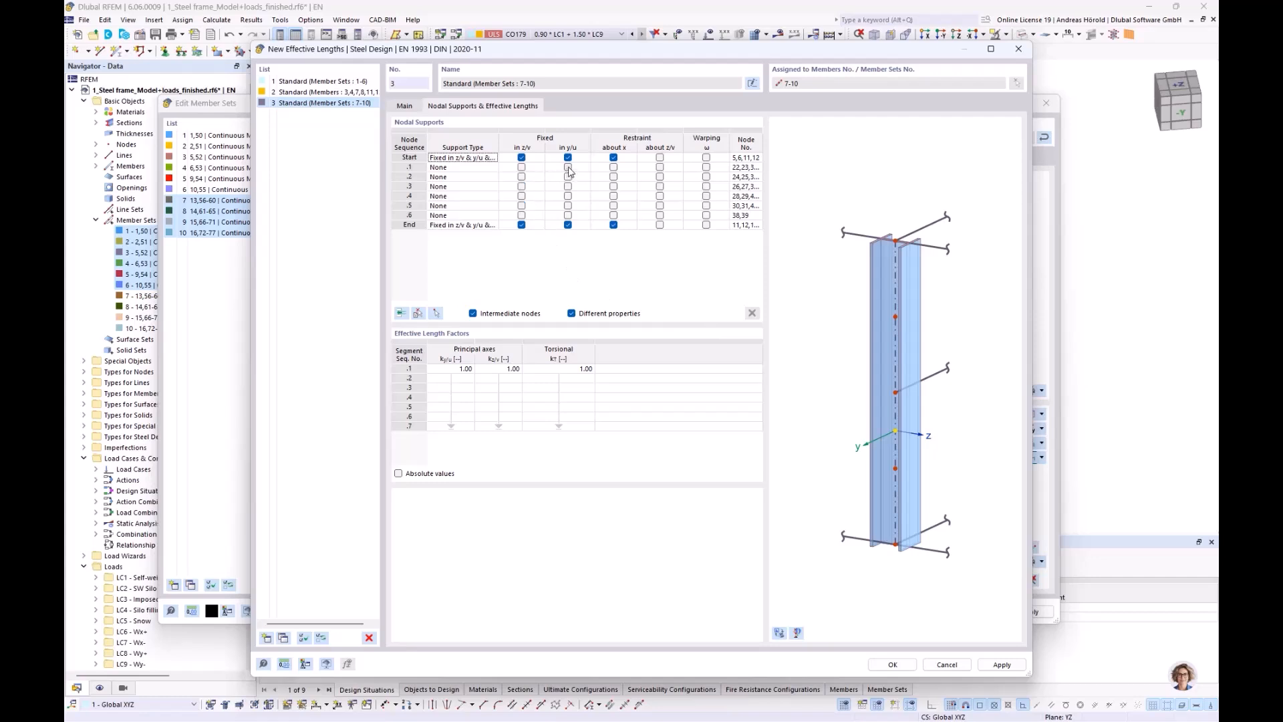
Step: Fix intermediate nodes .1 to .6 in y/u, then accept the effective lengths and the edits of member sets 7-10
click(568, 167)
click(568, 178)
click(568, 186)
click(568, 197)
click(568, 197)
click(568, 206)
click(568, 215)
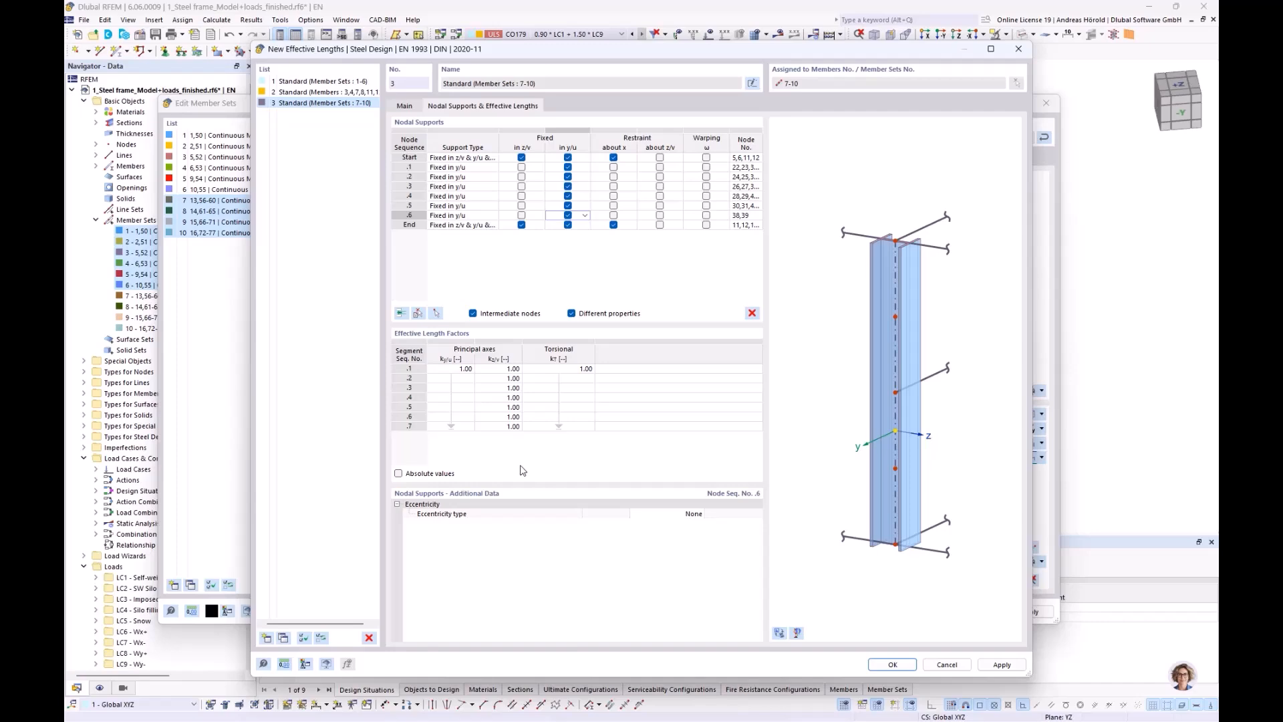
click(891, 664)
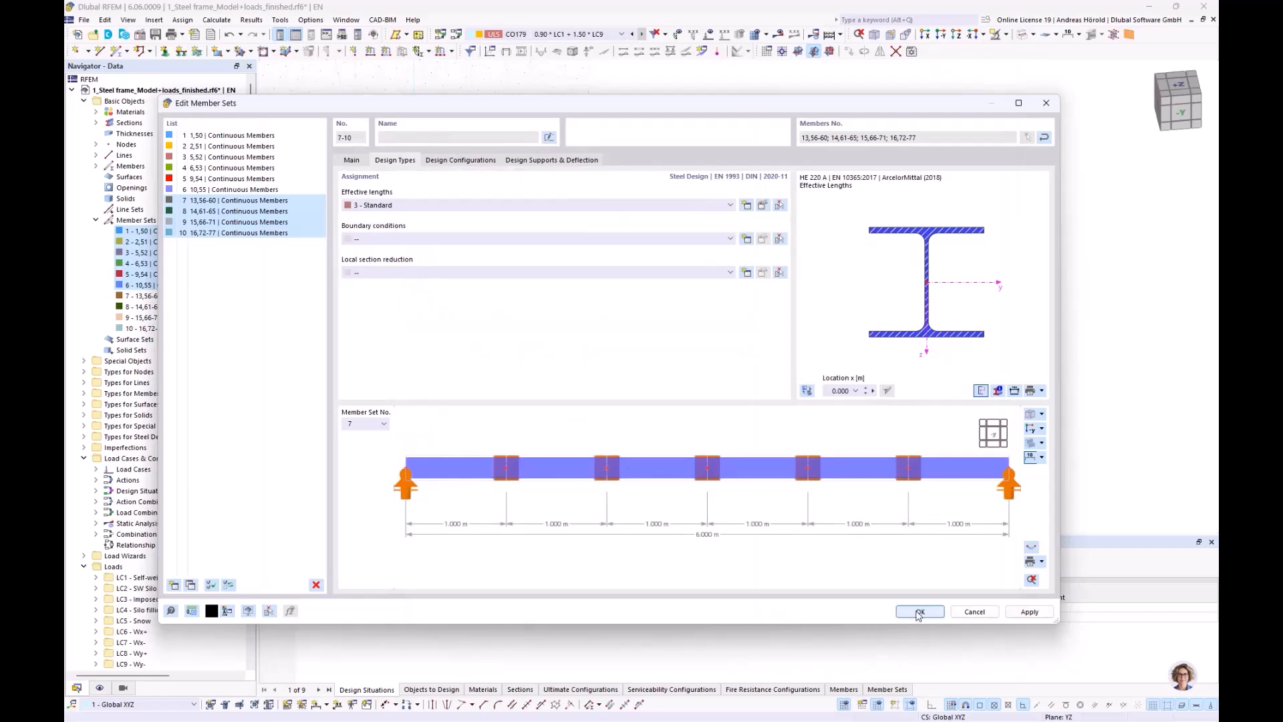
click(920, 612)
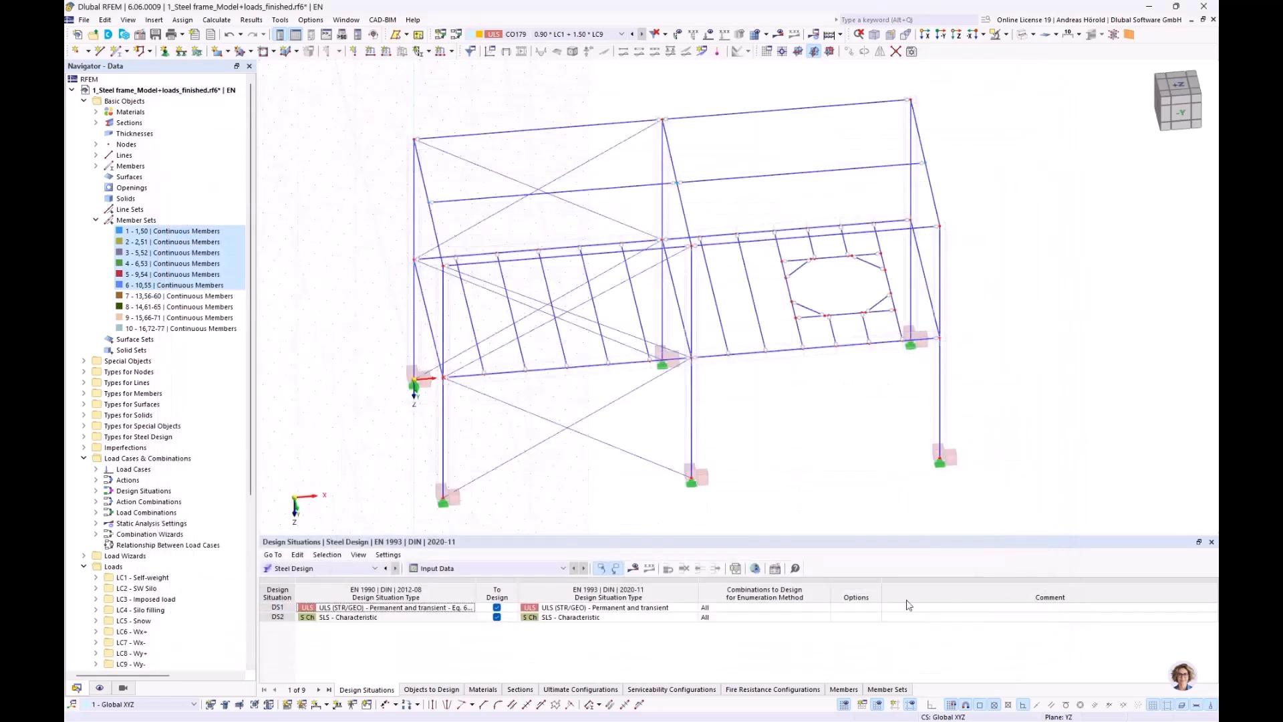
Step: Turn on the display of member effective lengths for steel design in the model view
click(99, 688)
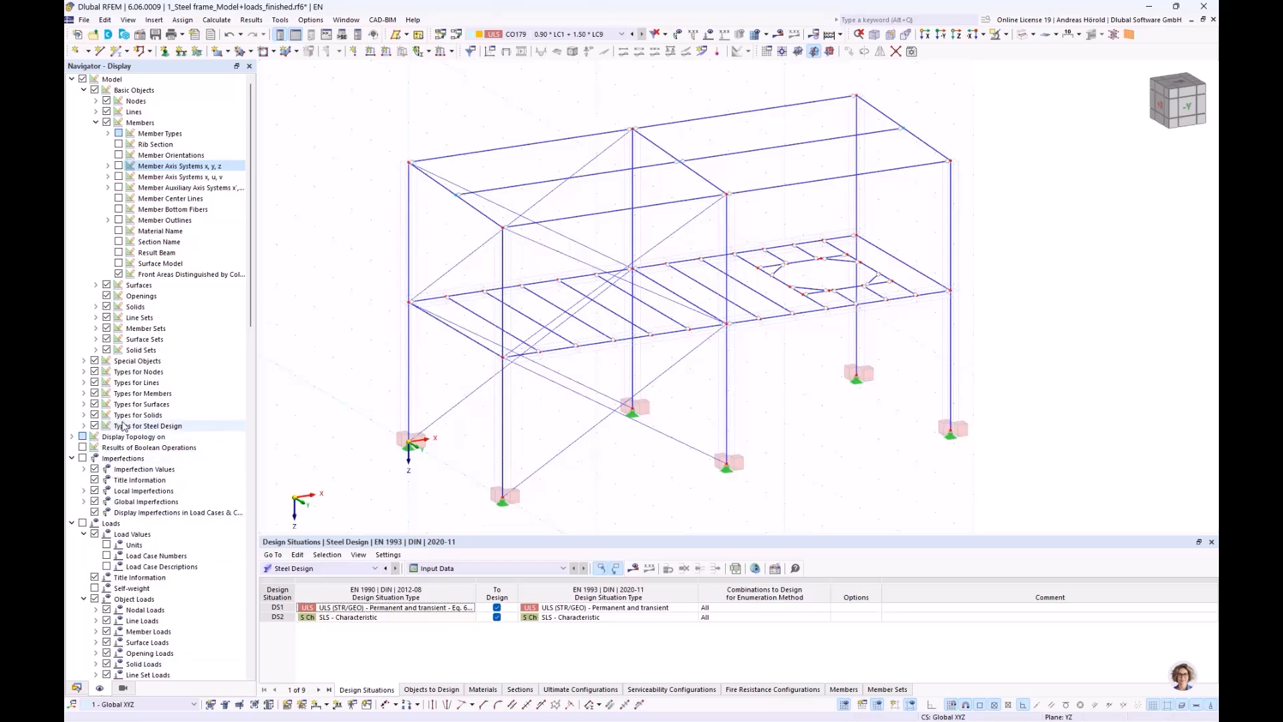
click(95, 328)
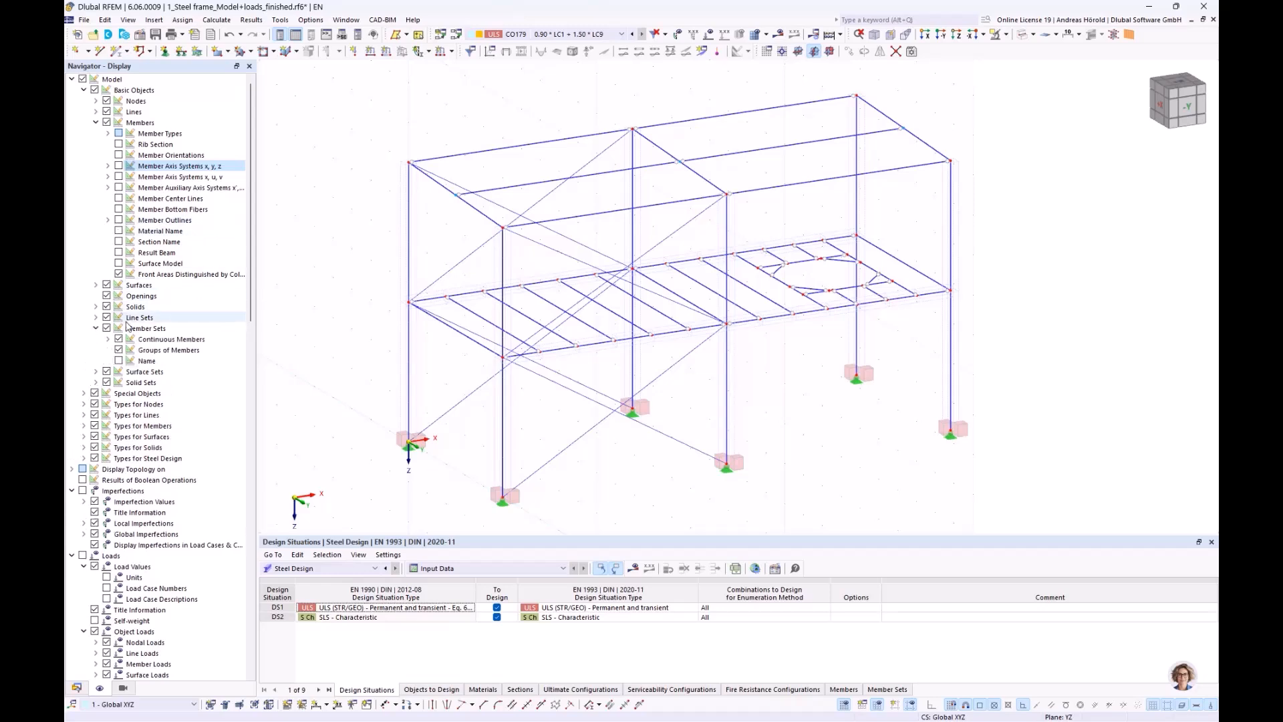
click(84, 459)
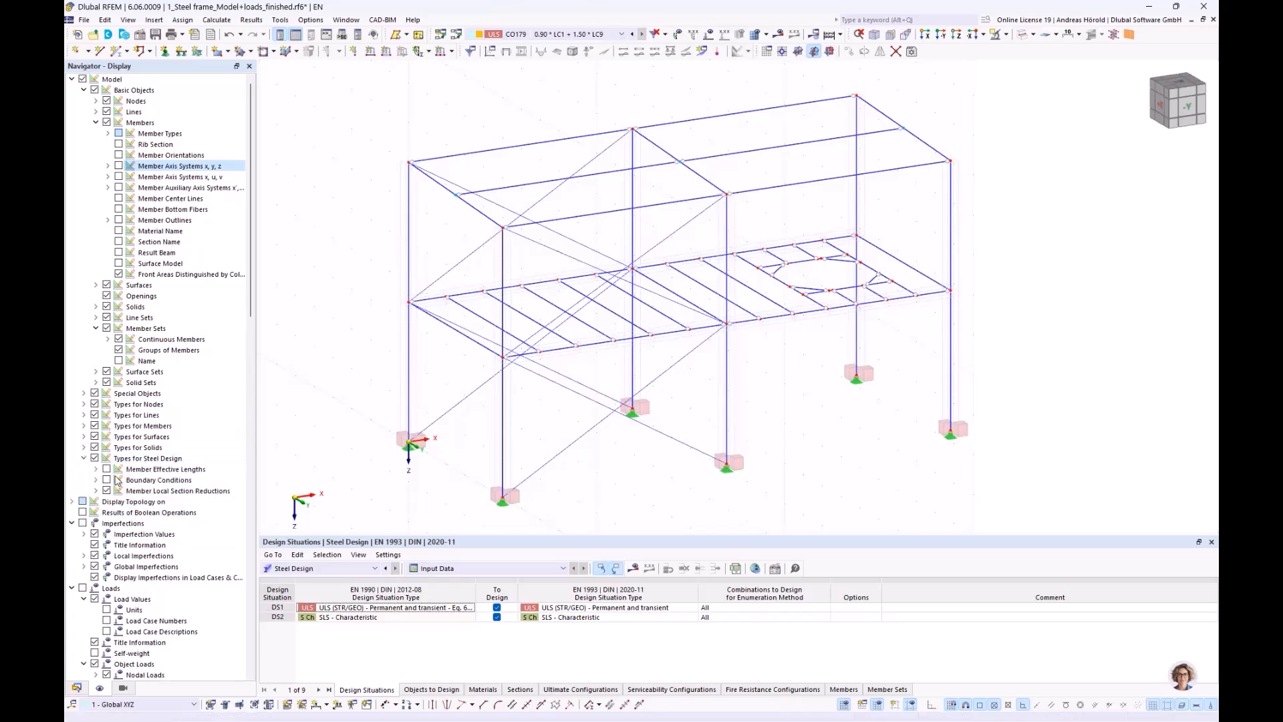
scroll(118, 481, down, 2)
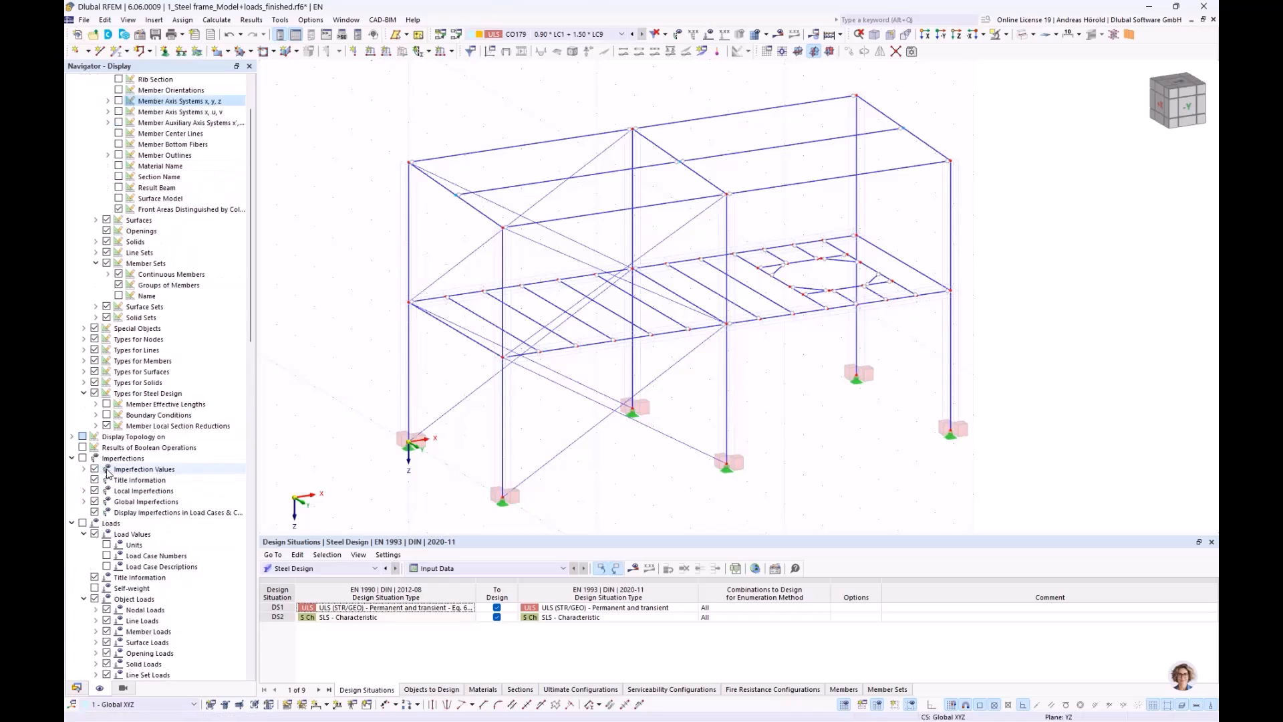
click(107, 406)
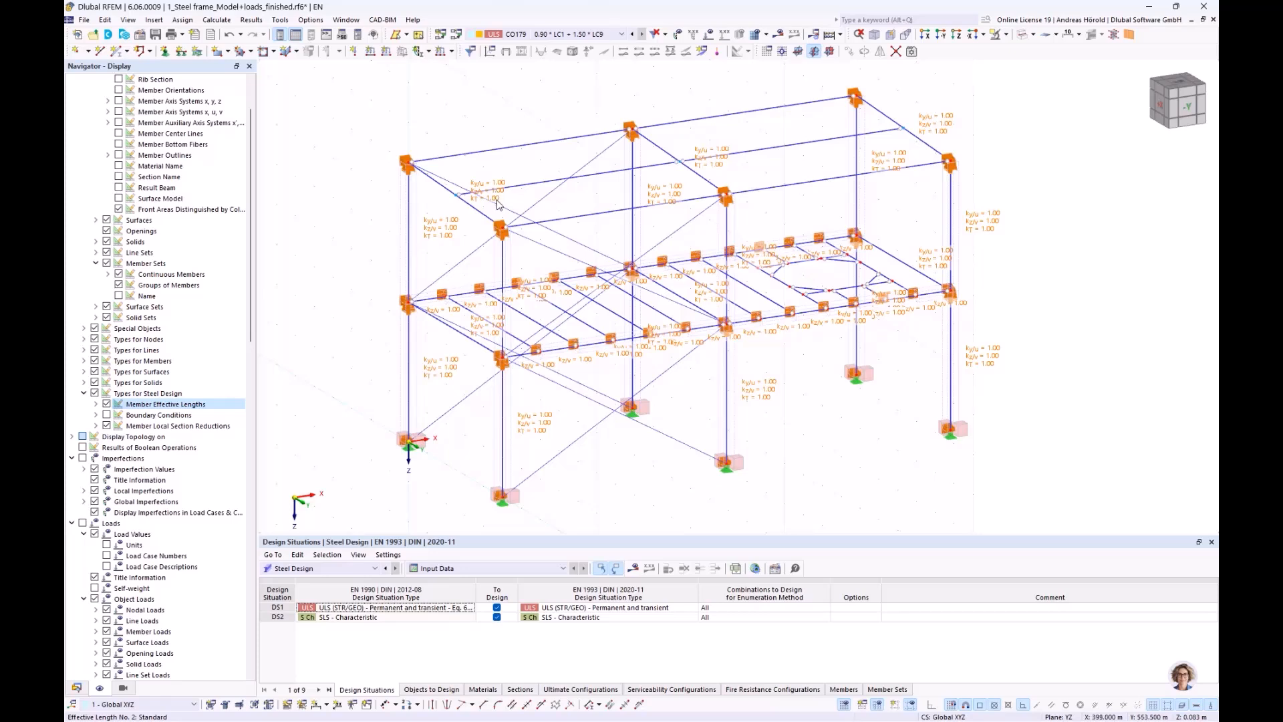
Step: Examine the effective lengths assigned in the model and member set 7's design types, configurations, nodal supports and determination settings
mouse_move(496, 205)
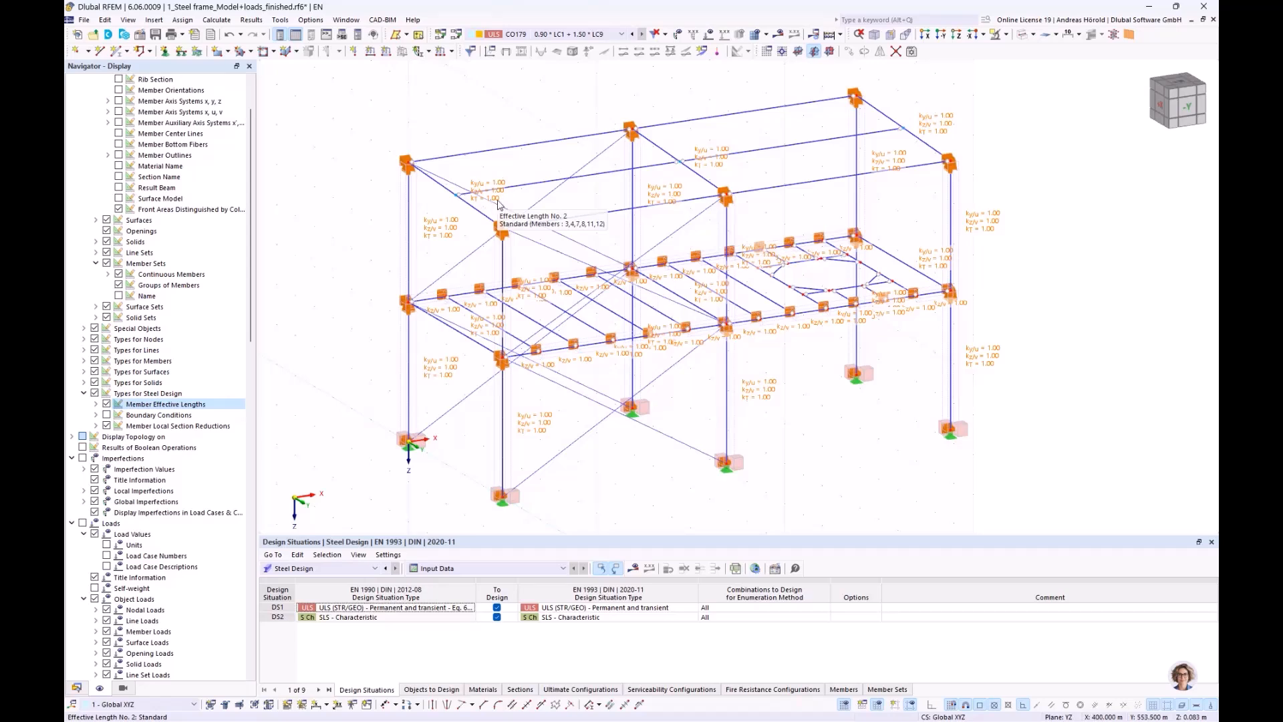
mouse_move(555, 279)
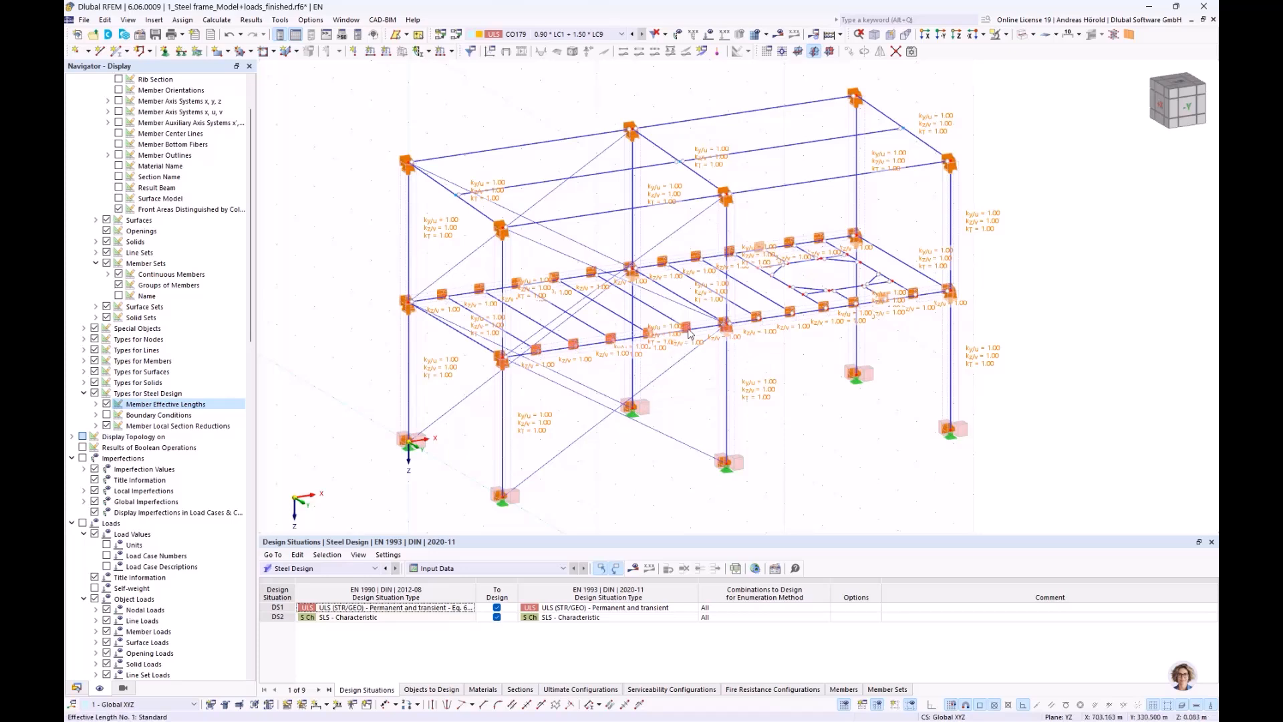
mouse_move(696, 327)
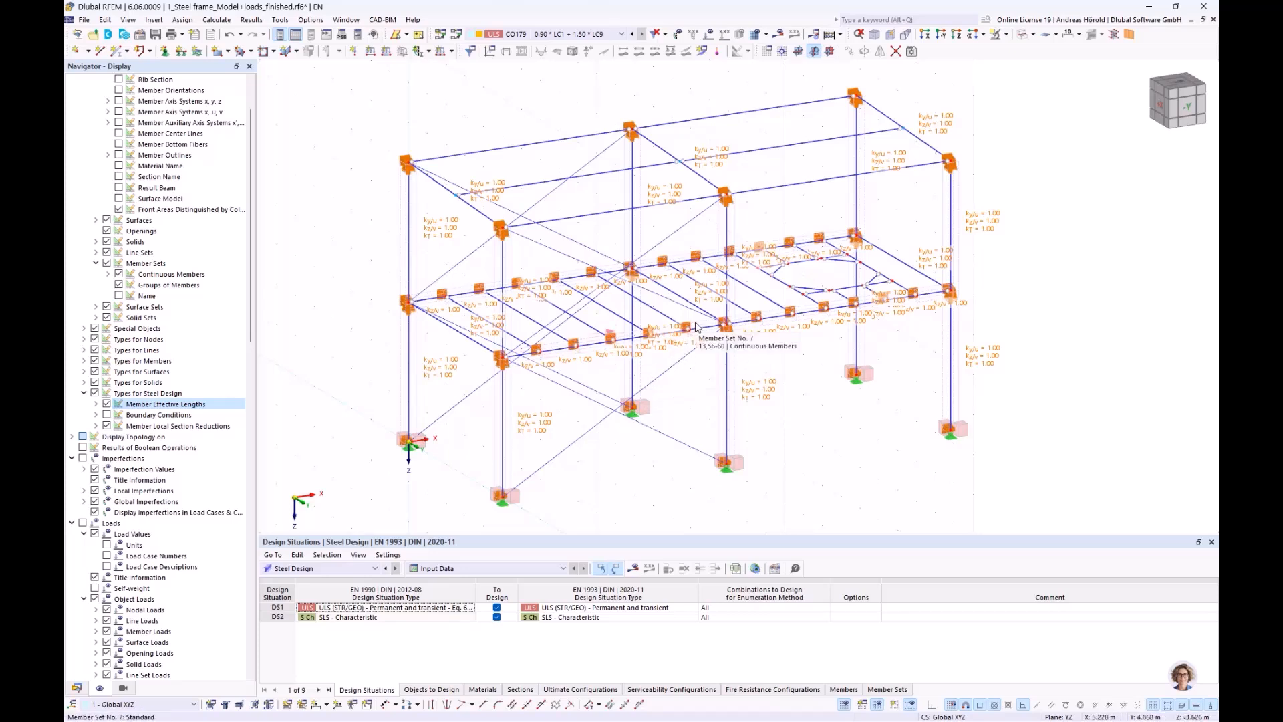
double_click(695, 326)
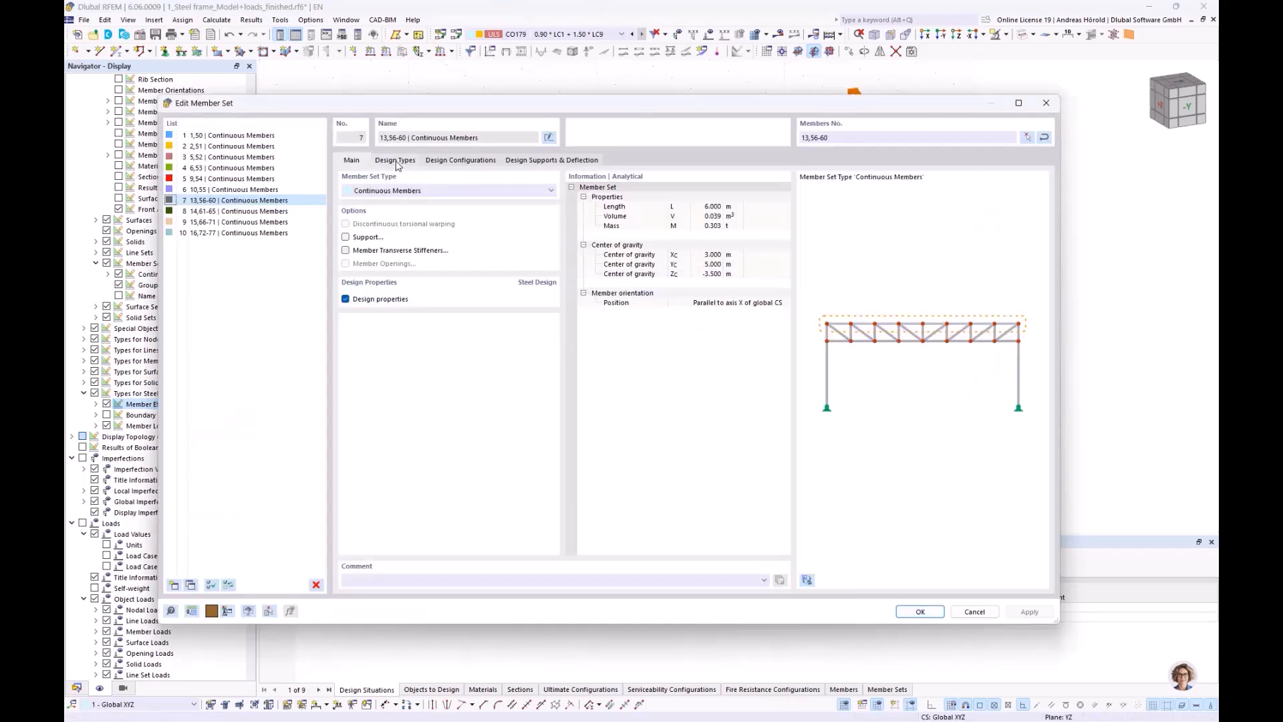
click(396, 161)
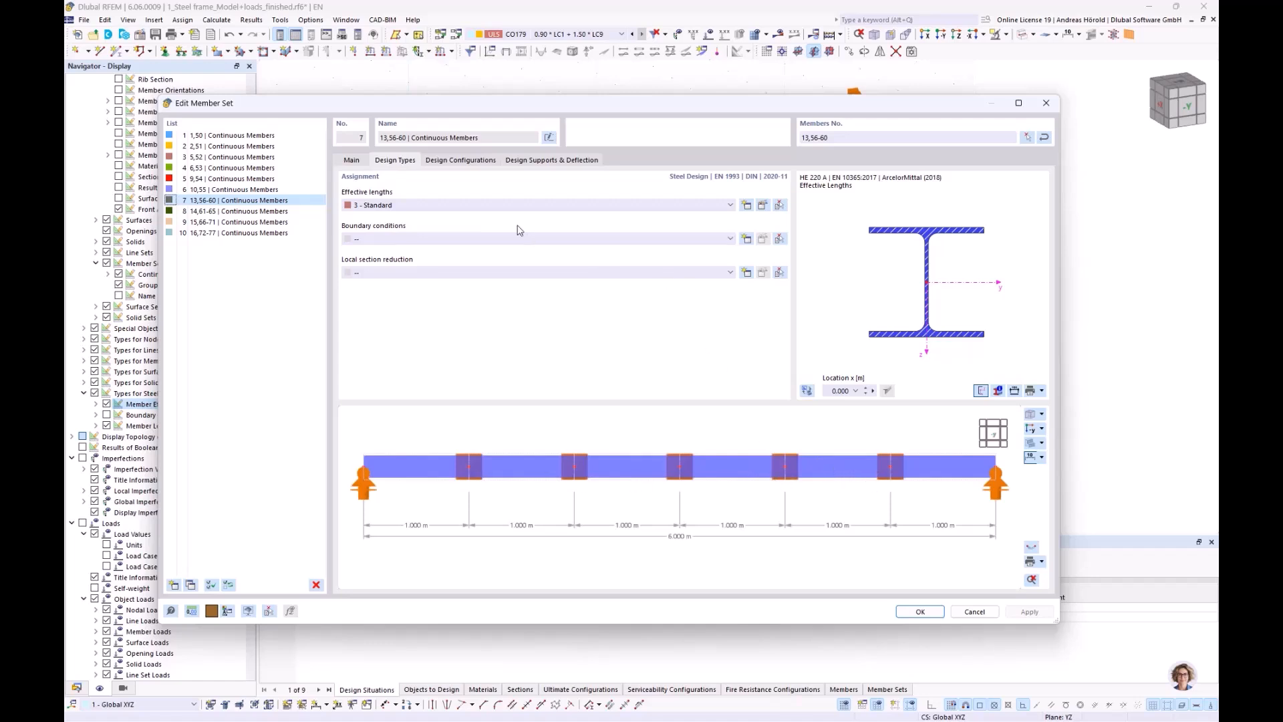
click(455, 160)
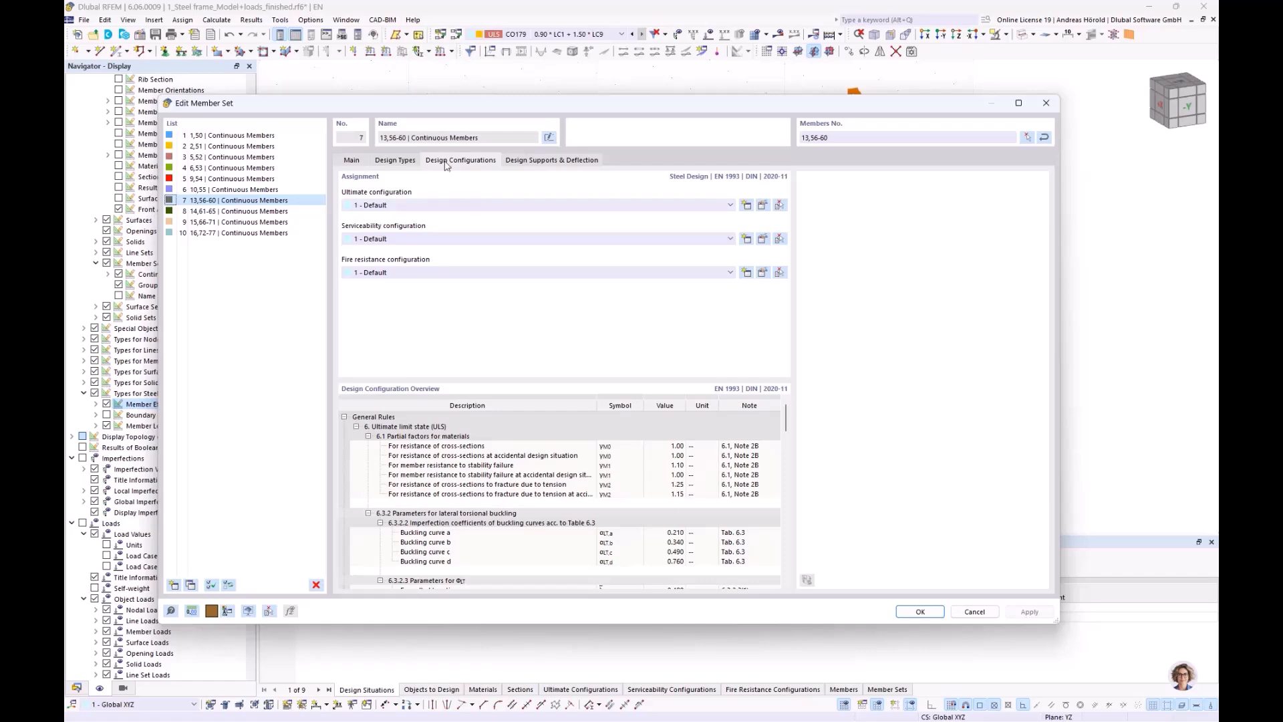
click(394, 160)
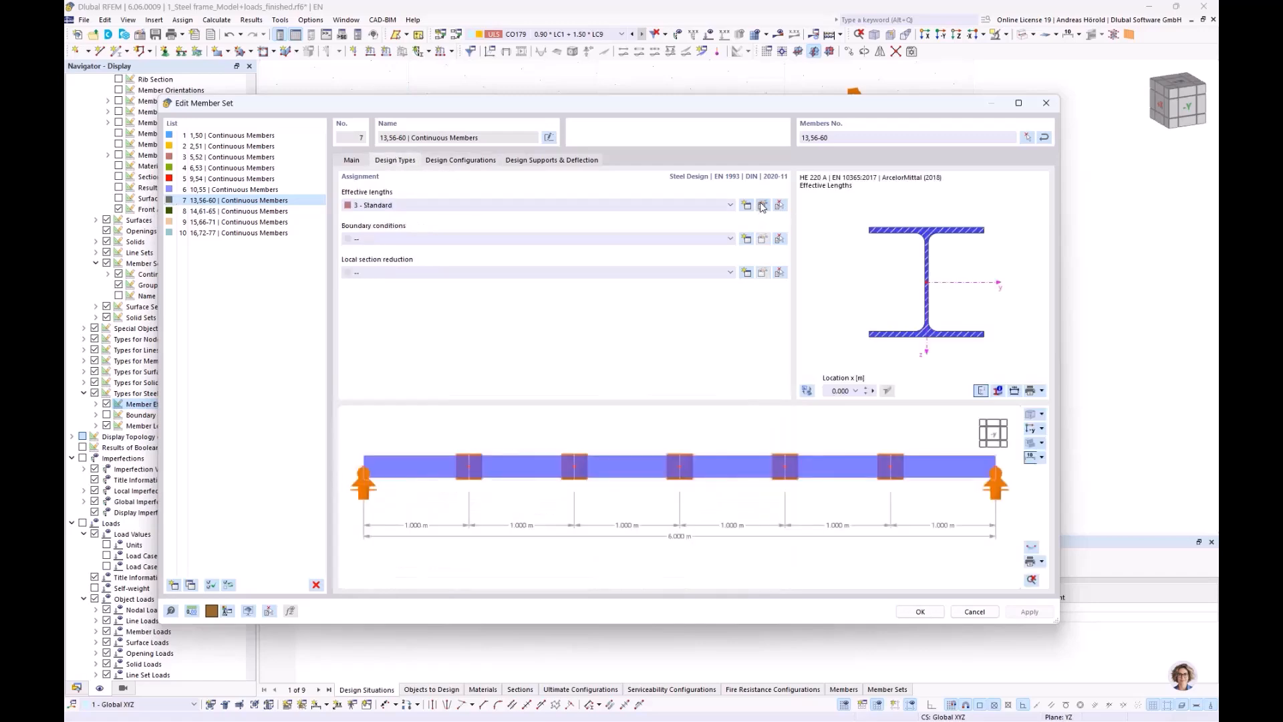
click(762, 205)
click(483, 106)
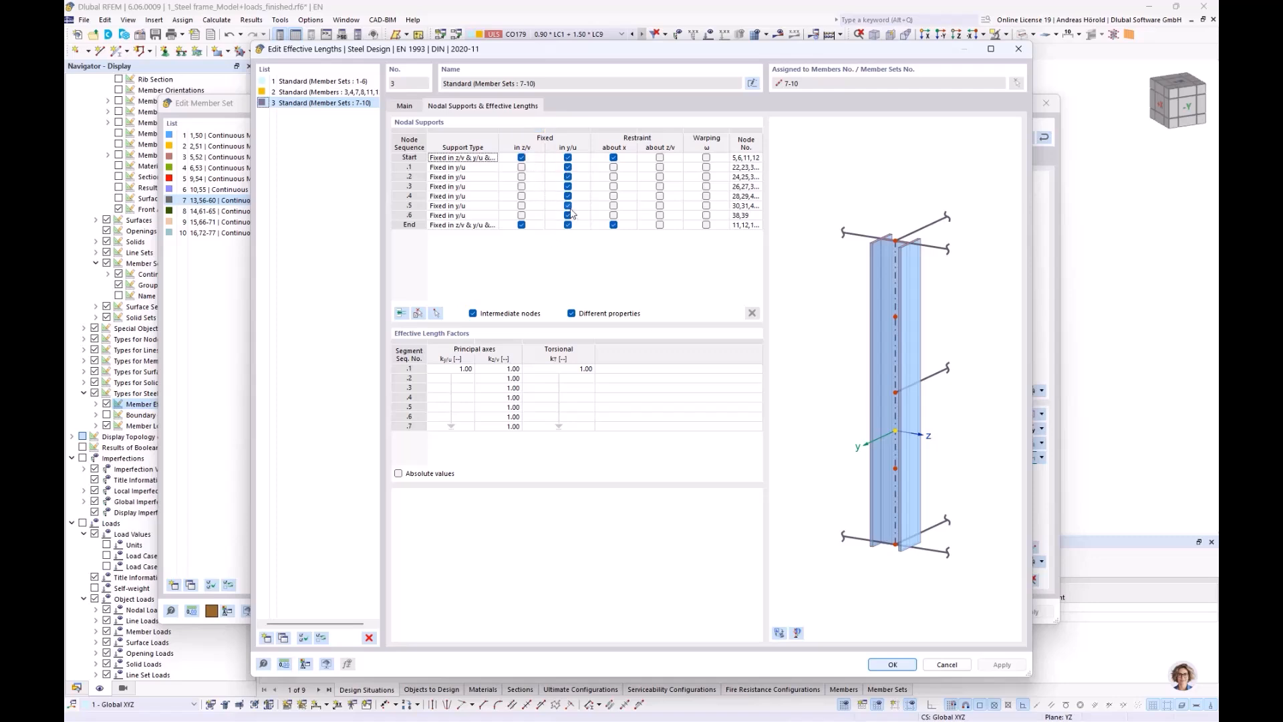
click(405, 106)
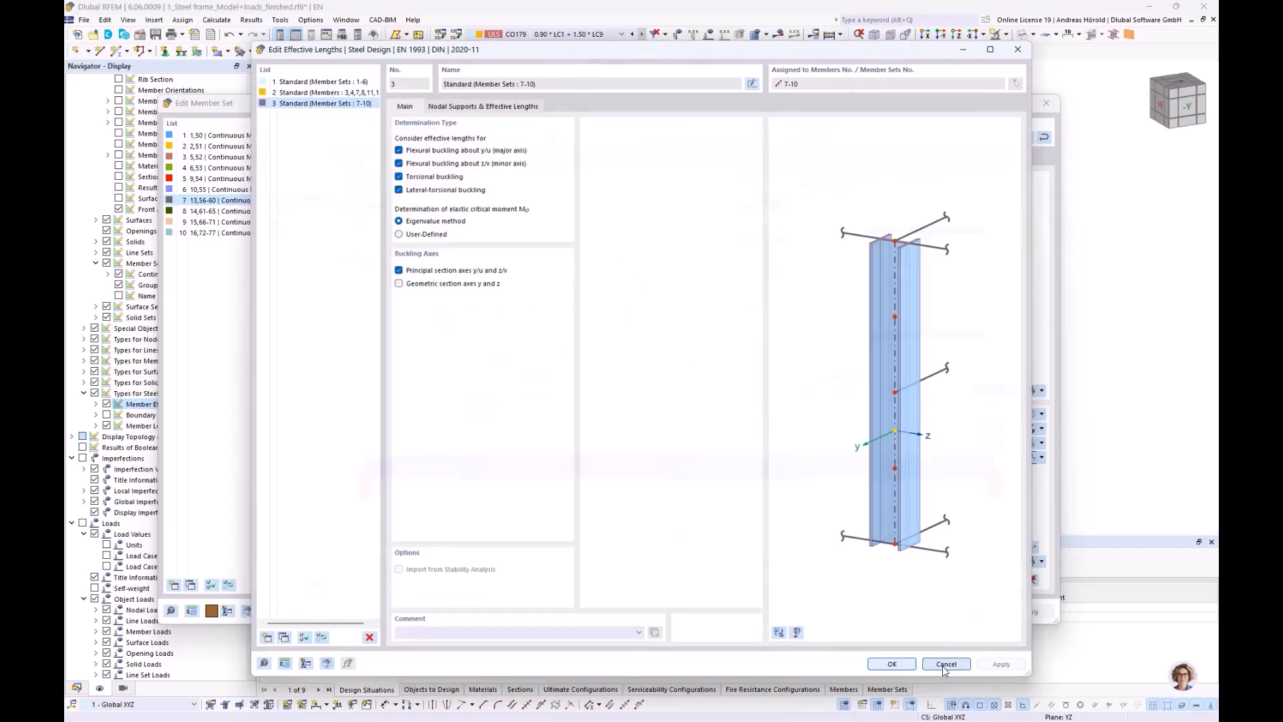
click(944, 665)
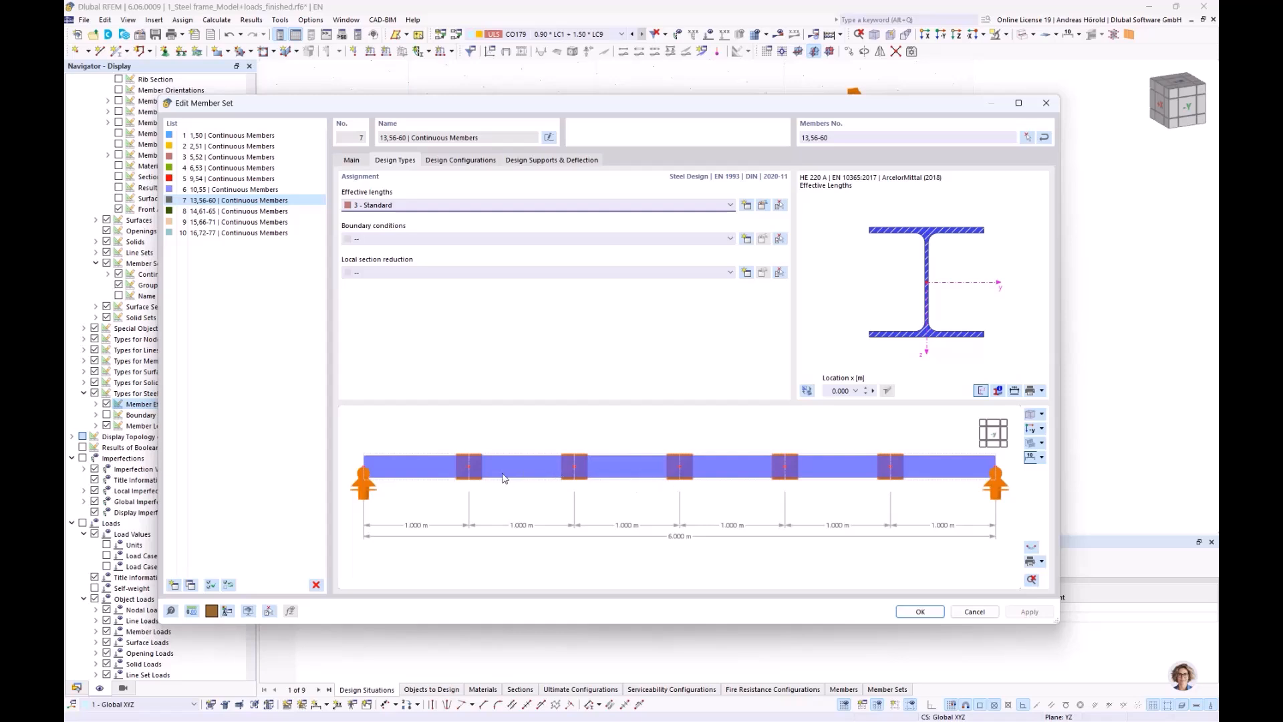
ctrl+middle_drag(694, 515, 716, 533)
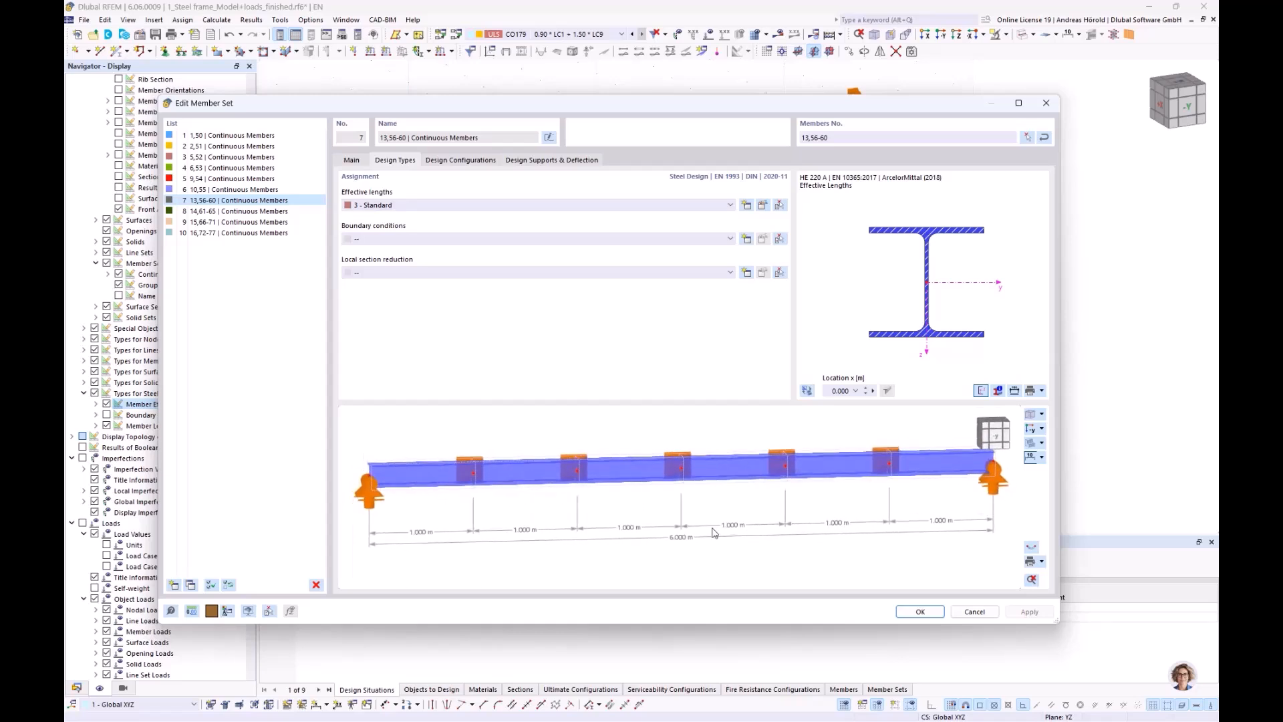
click(922, 612)
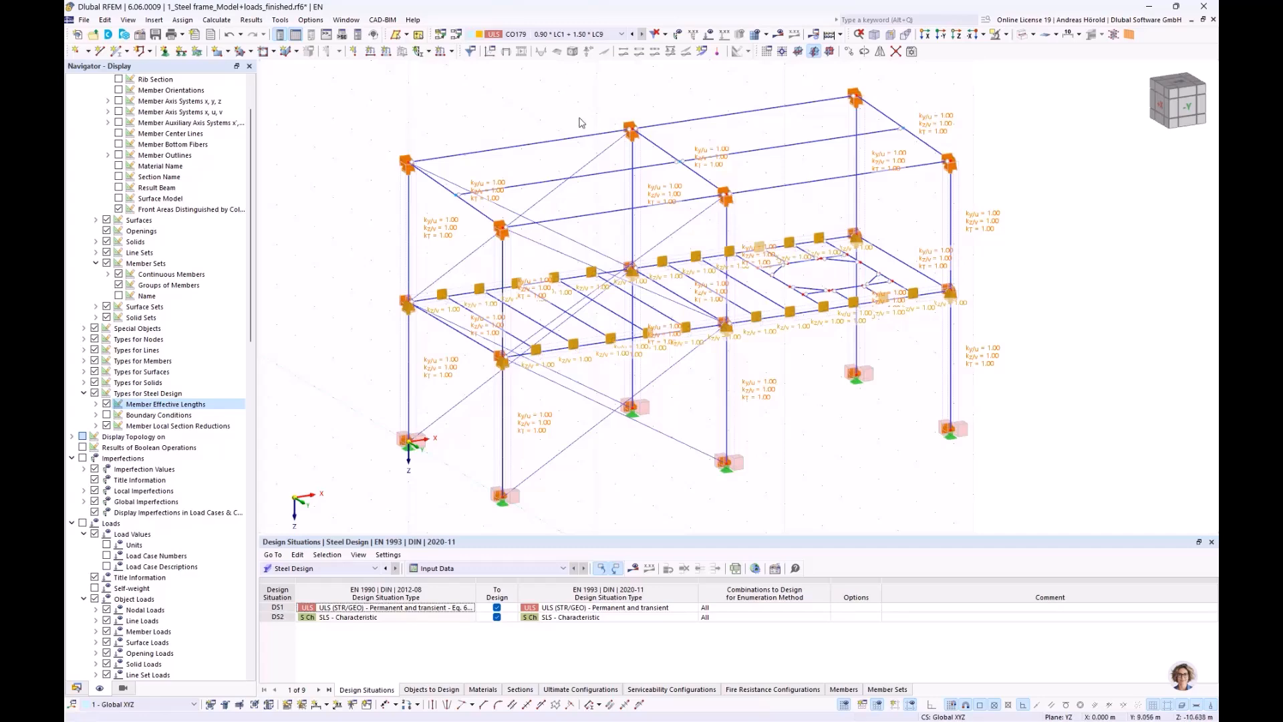
Step: Create new effective lengths for the longitudinal roof beams (members 17-22) with the default start and end nodal supports, and accept the member edits
scroll(1140, 343, down, 1)
ctrl+middle_drag(1092, 363, 1033, 323)
click(674, 179)
click(854, 200)
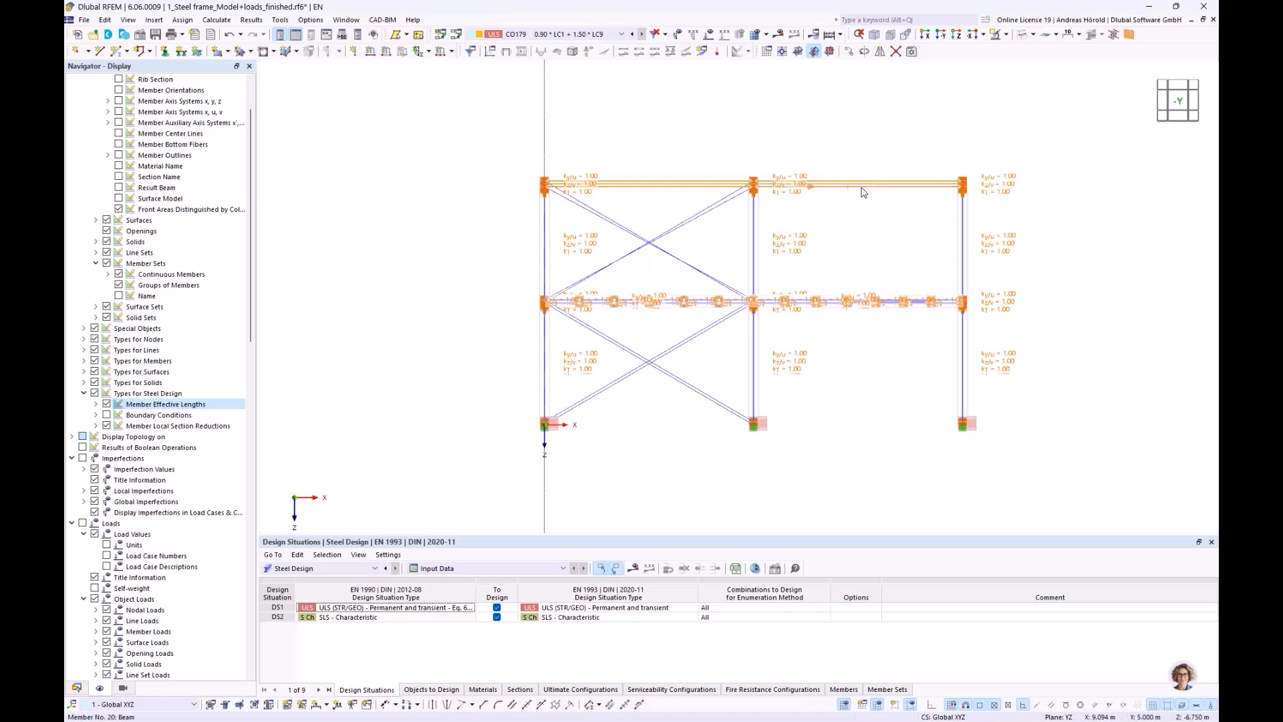
double_click(863, 192)
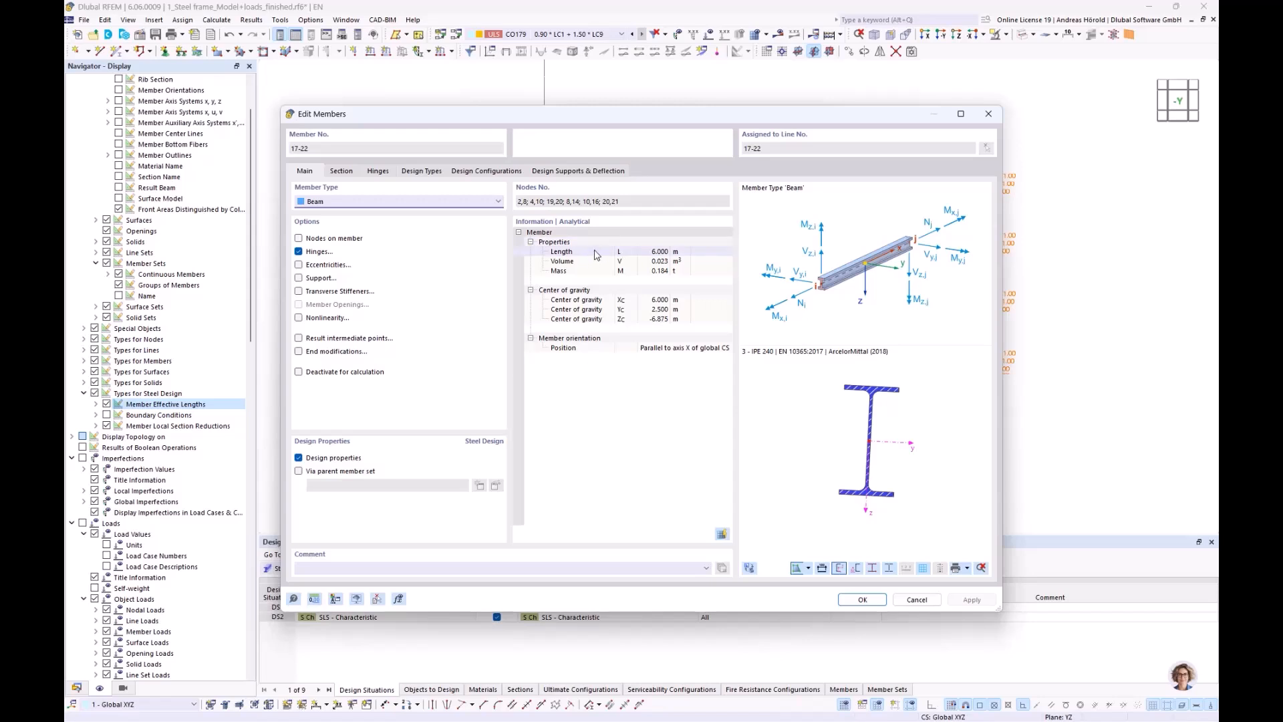
click(420, 172)
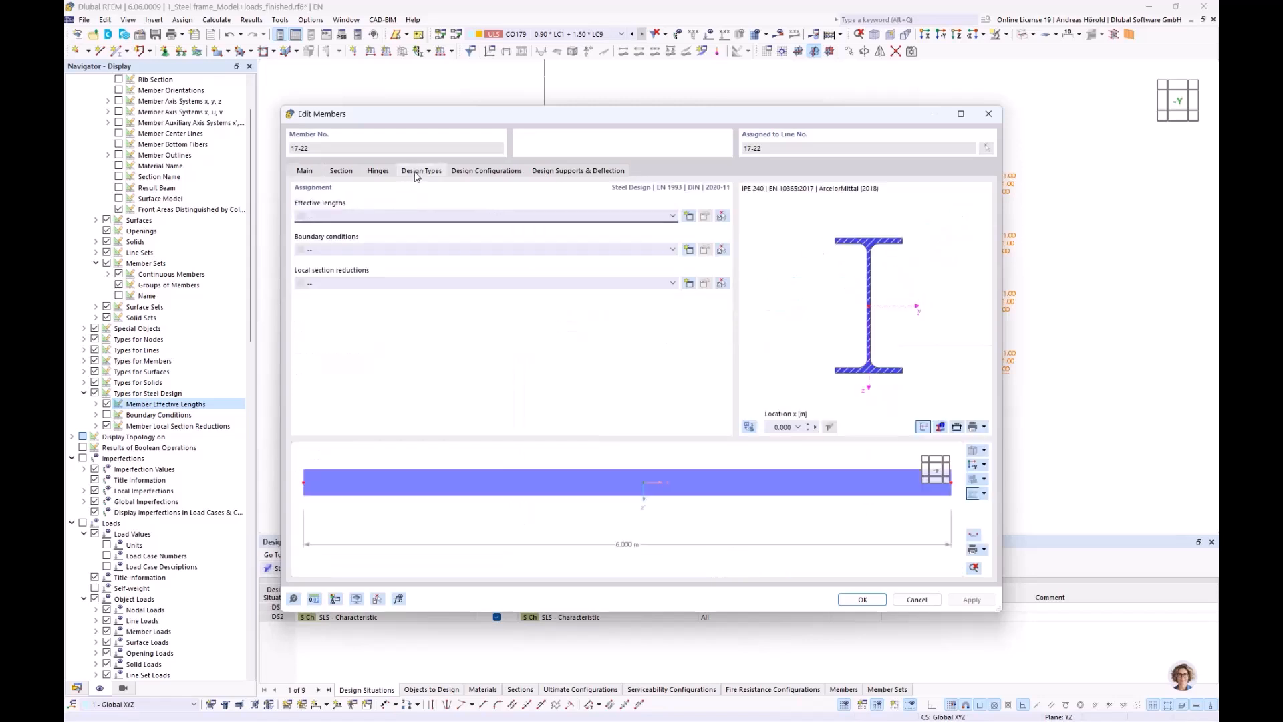
click(689, 217)
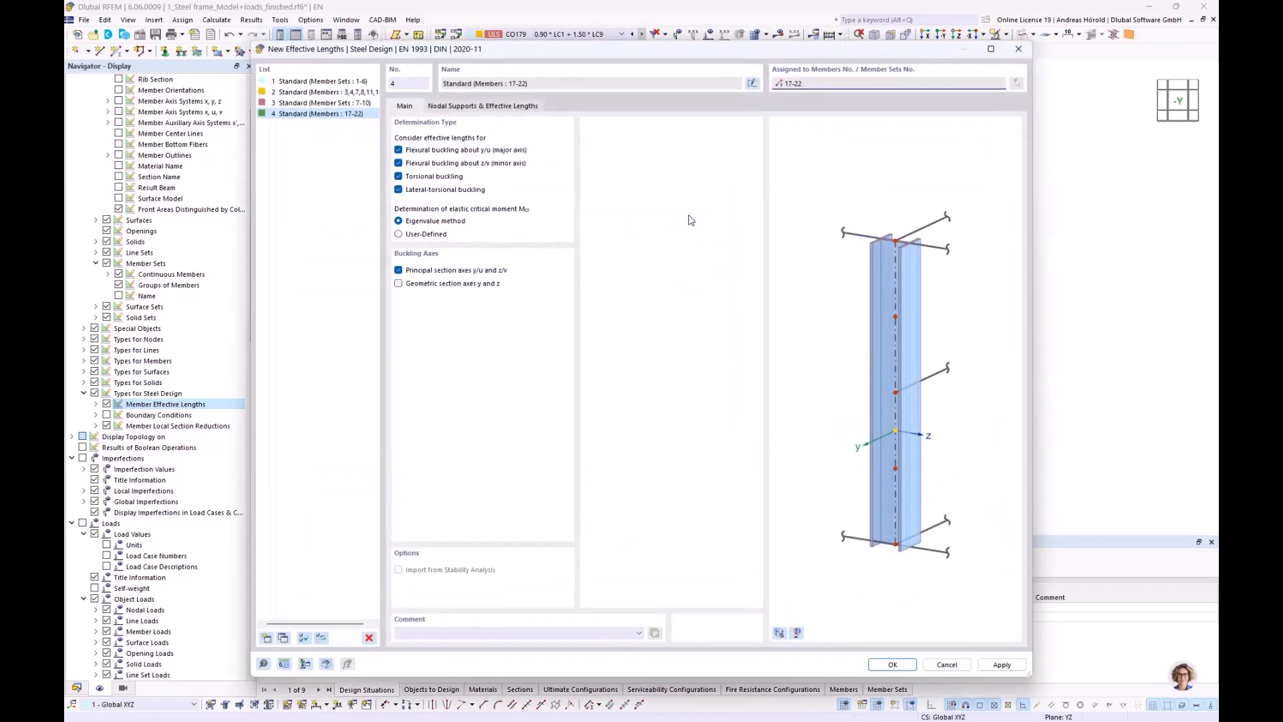
click(459, 106)
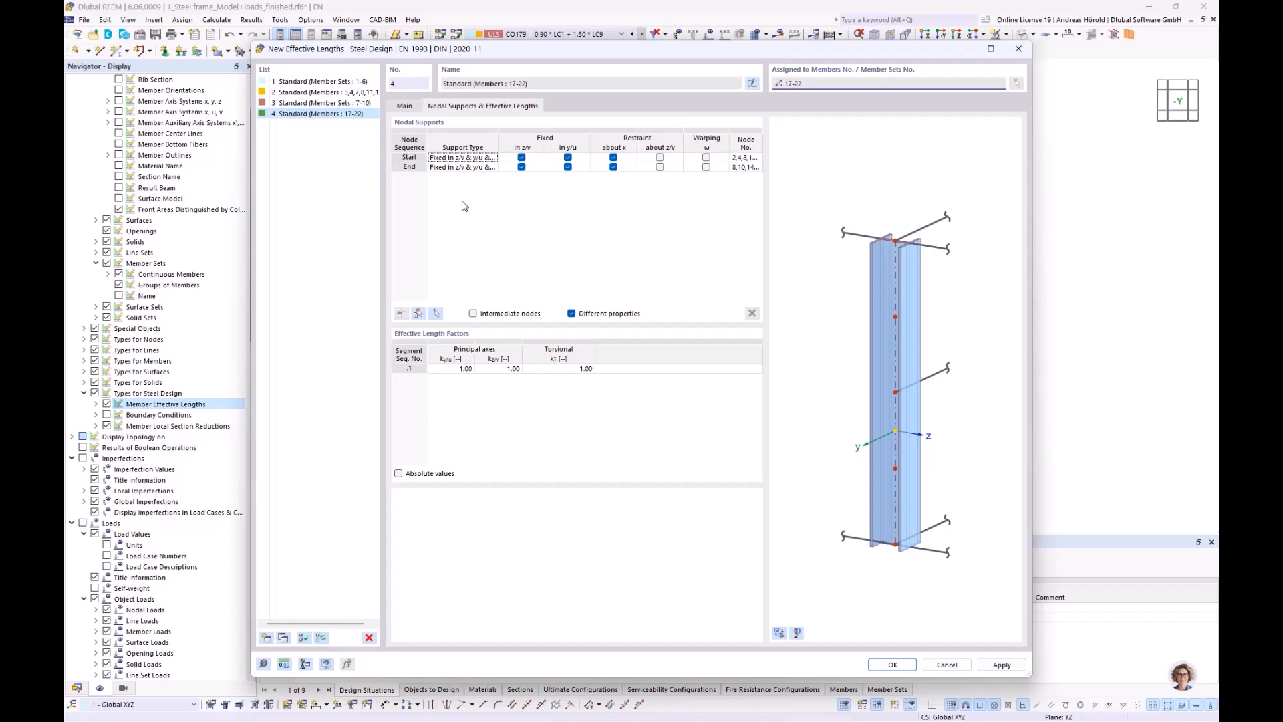
click(893, 664)
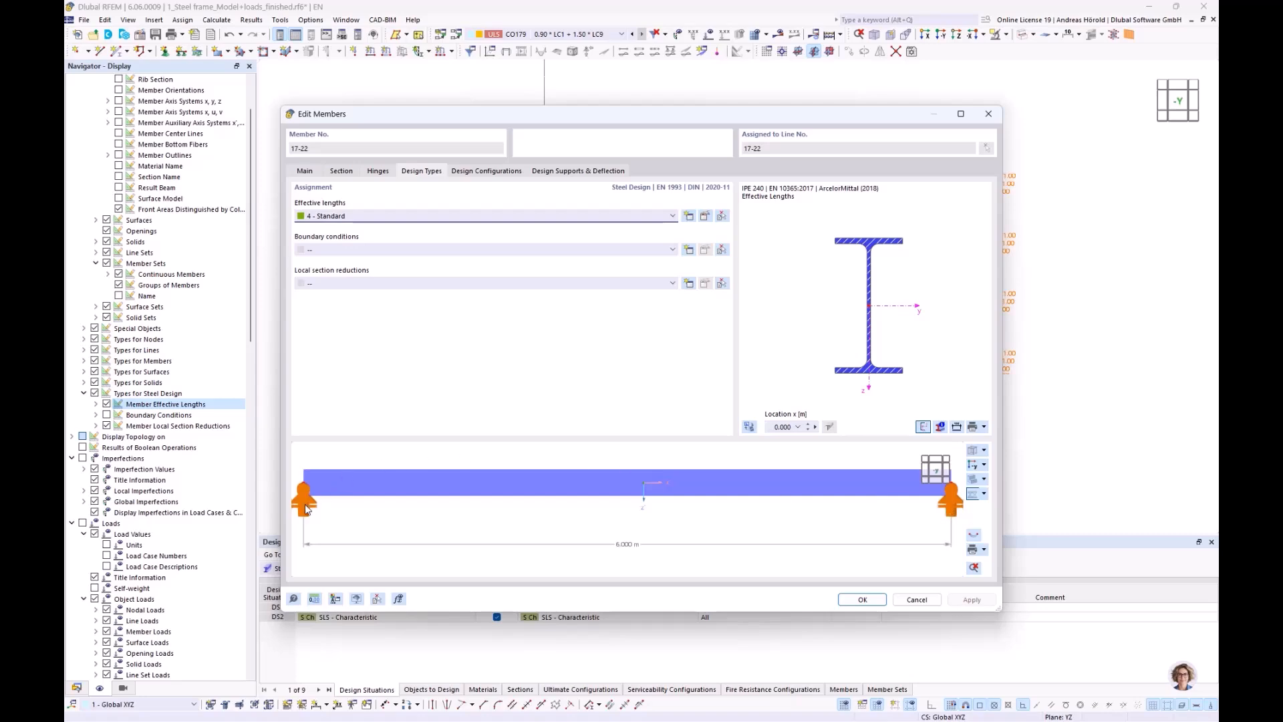
click(869, 601)
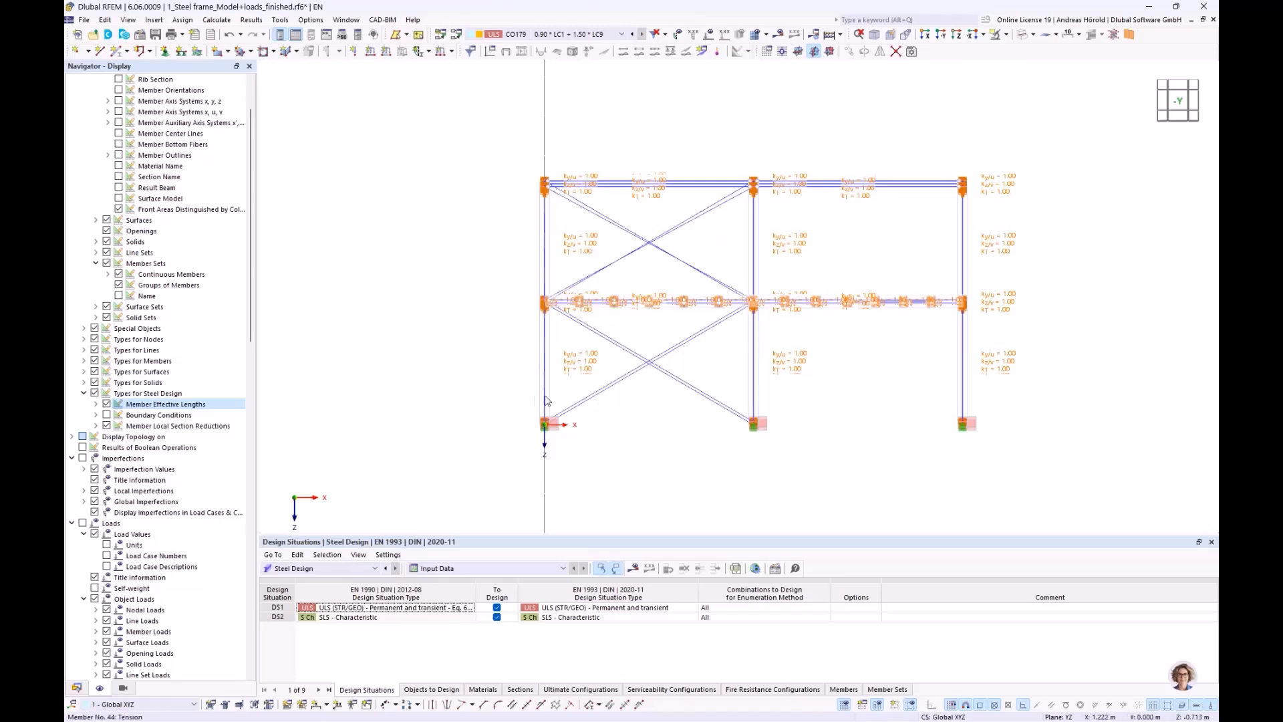
mouse_move(507, 396)
ctrl+middle_down()
mouse_move(562, 444)
mouse_move(492, 410)
ctrl+middle_up()
right_click(491, 411)
click(476, 418)
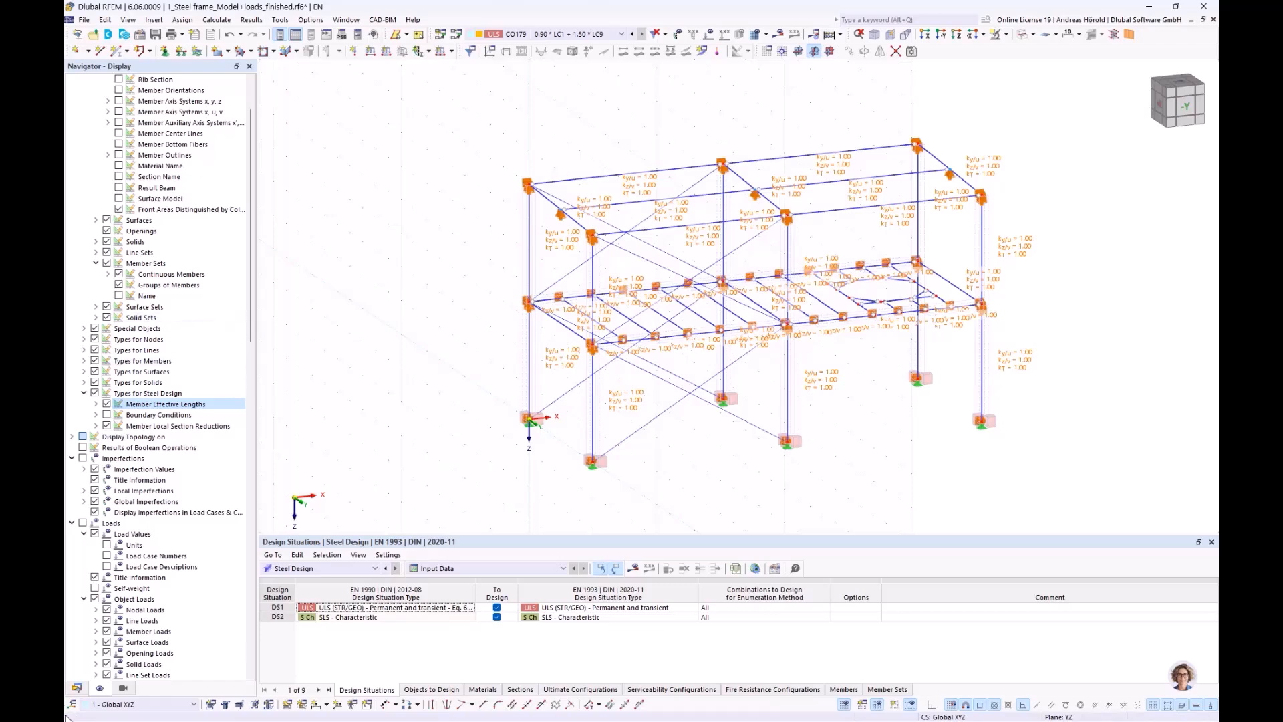
click(77, 688)
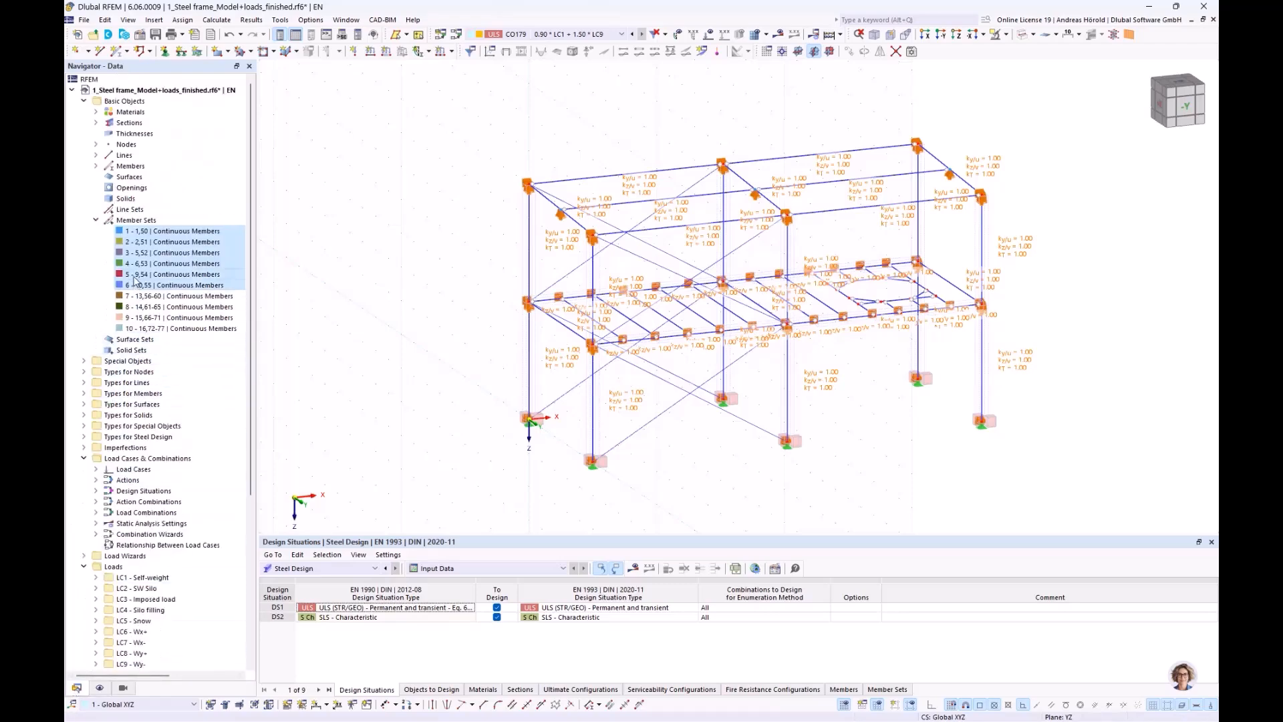
middle_drag(975, 471, 931, 432)
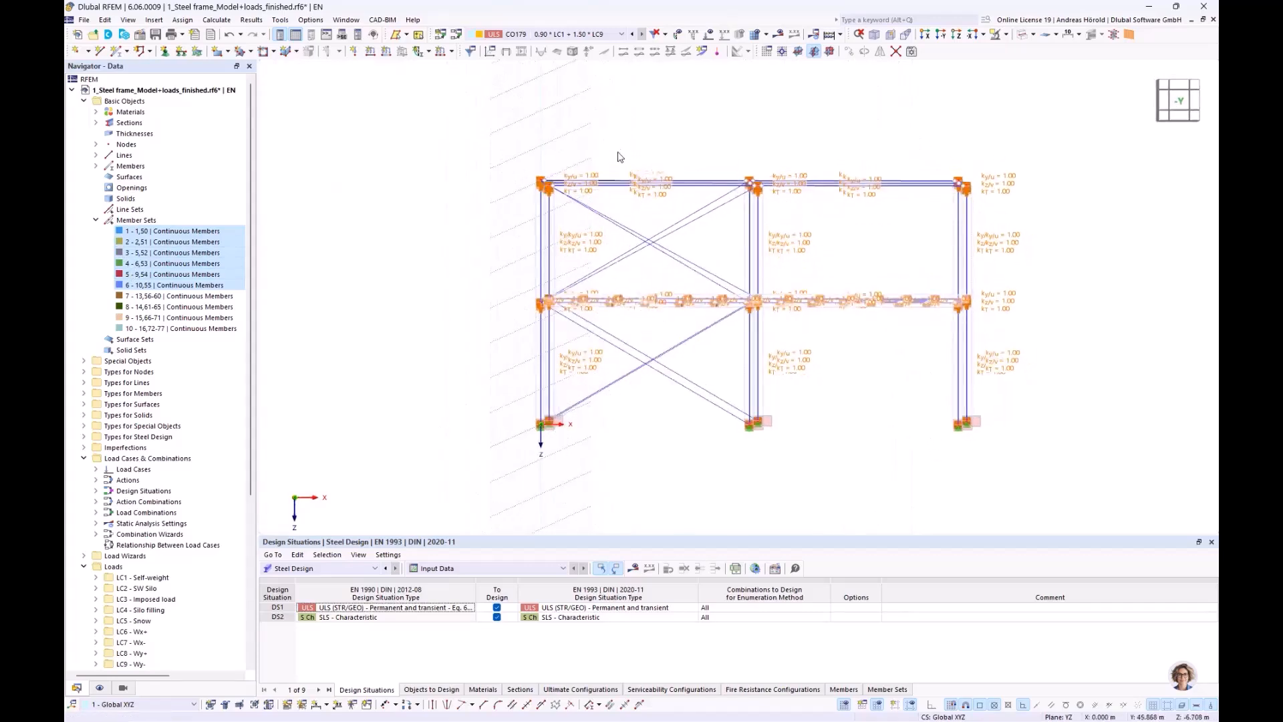
click(662, 181)
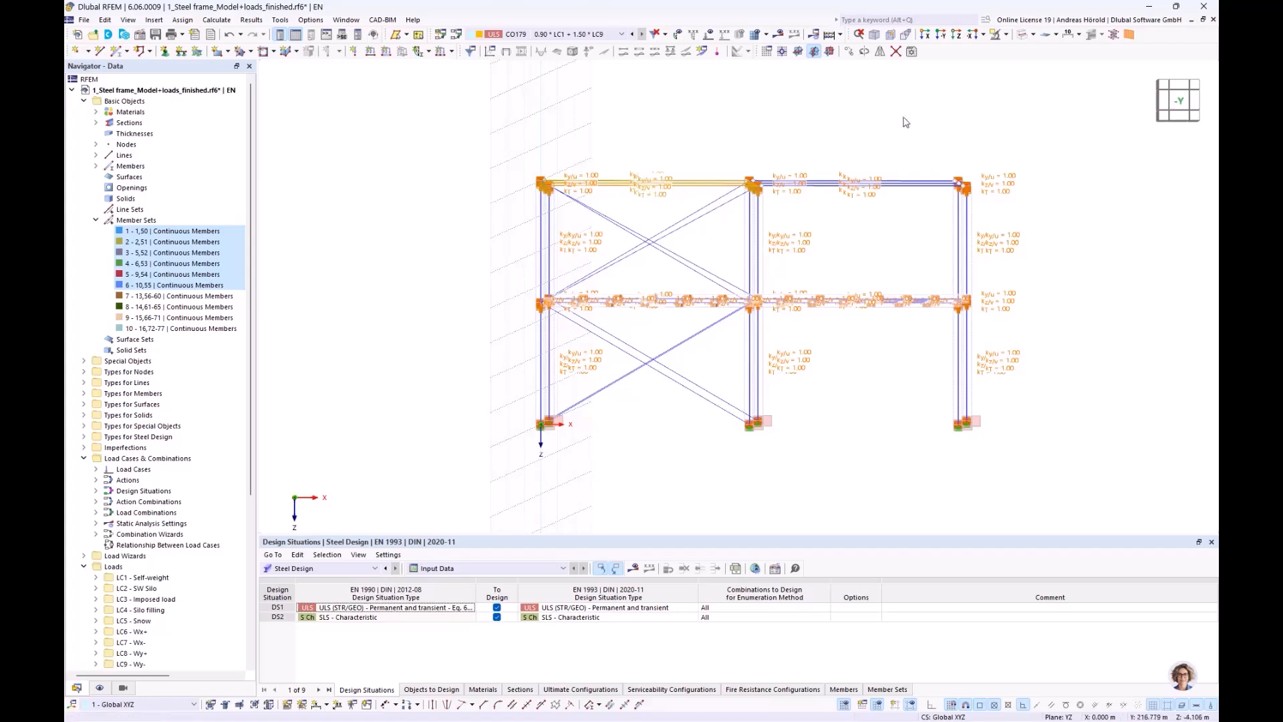
ctrl+drag(895, 168, 859, 194)
double_click(861, 190)
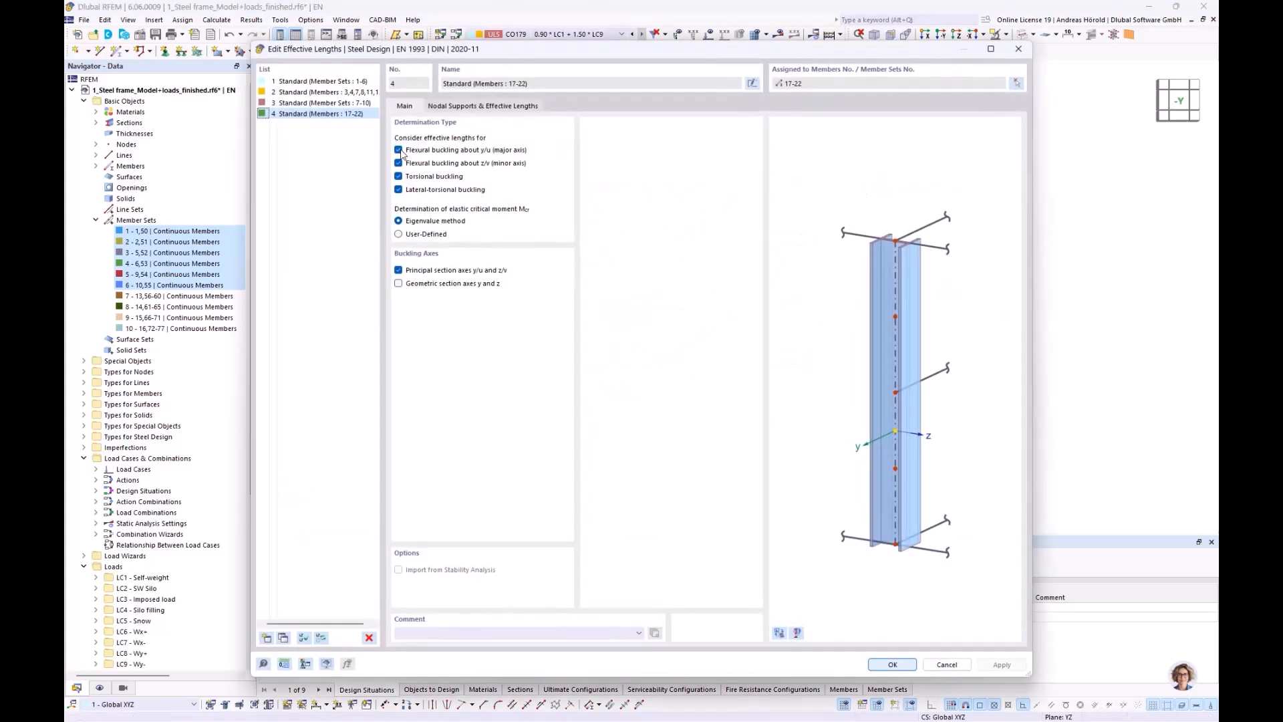
click(947, 664)
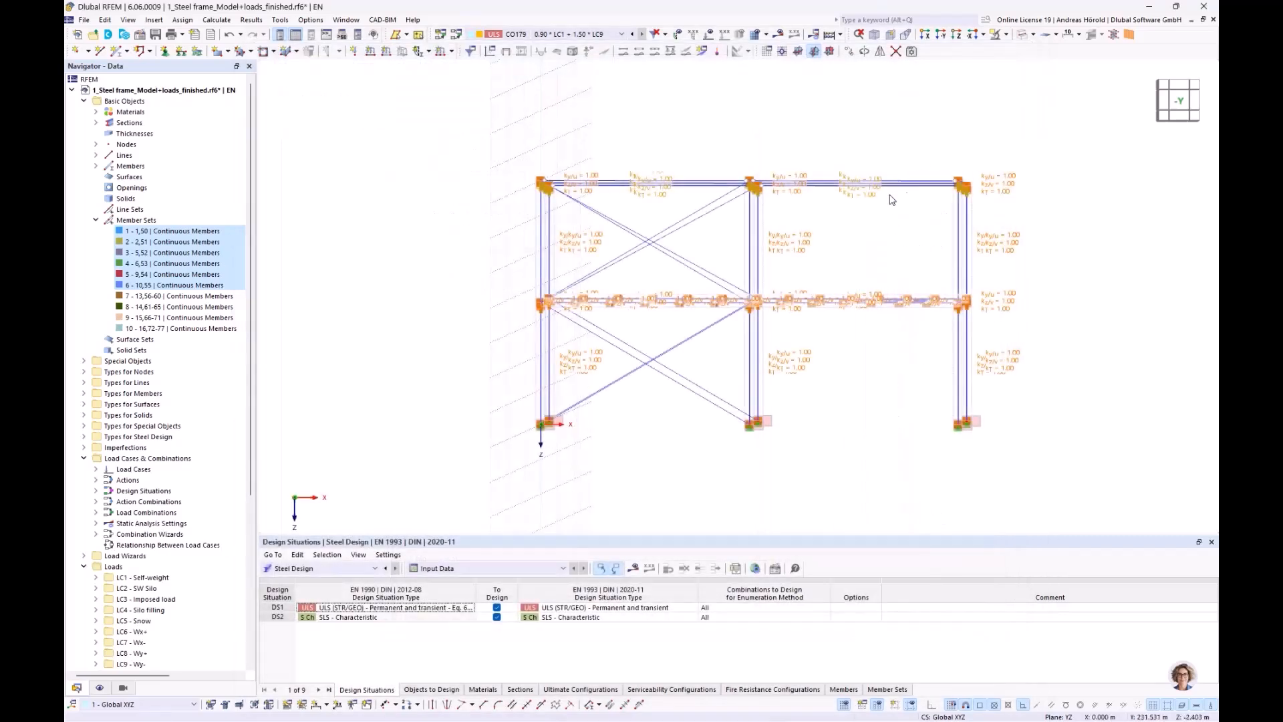
Step: Activate a member support for the longitudinal roof beams (members 17-22) and create a new one with rotational restraint about x
drag(716, 167, 687, 205)
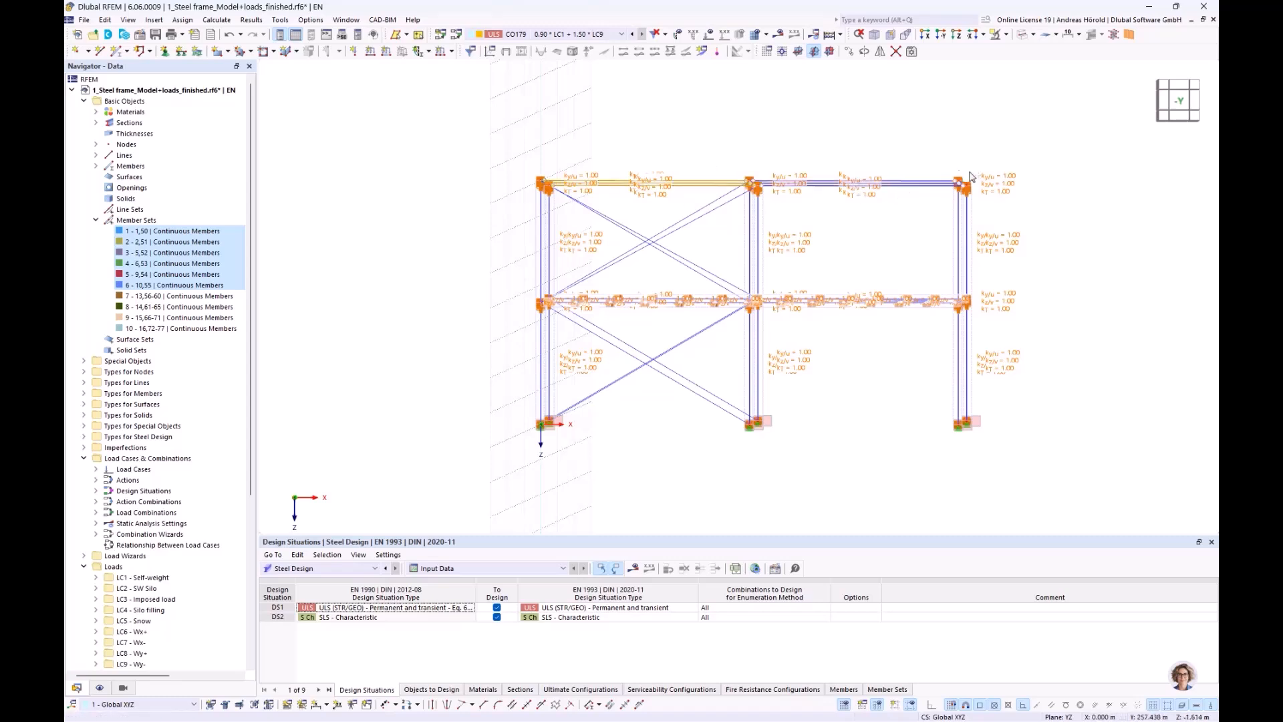
ctrl+drag(931, 174, 919, 189)
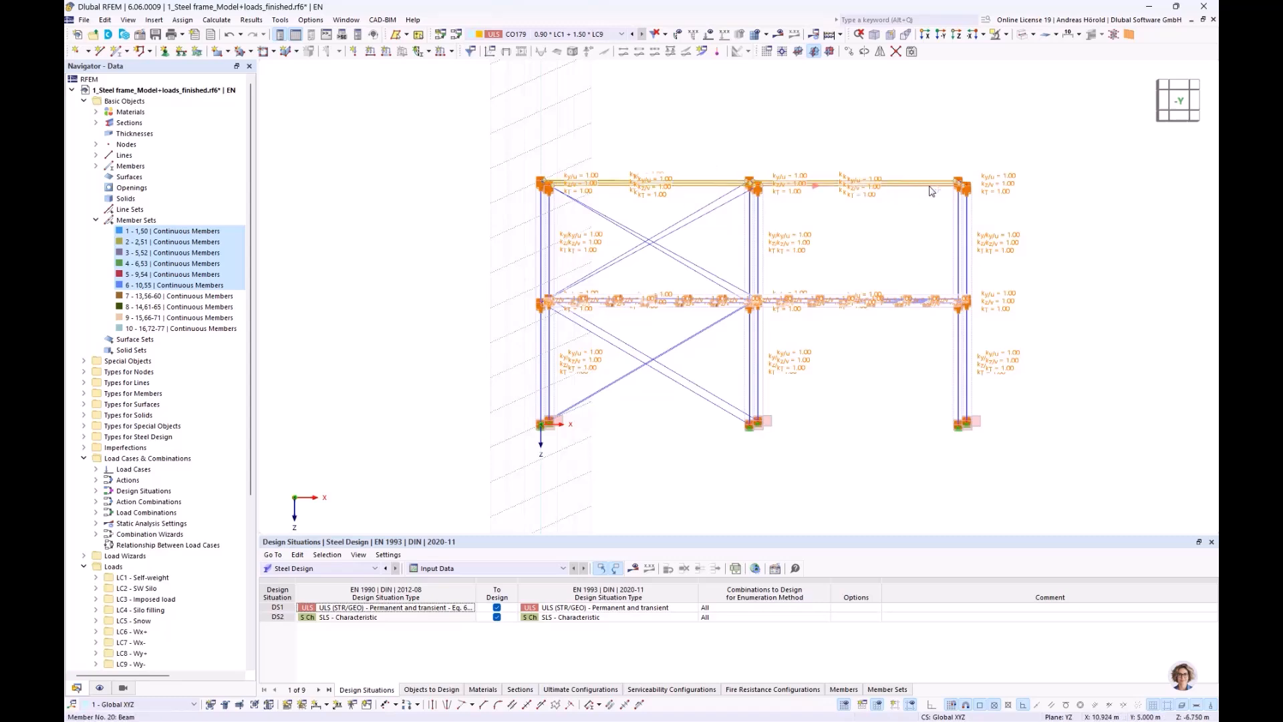
double_click(931, 191)
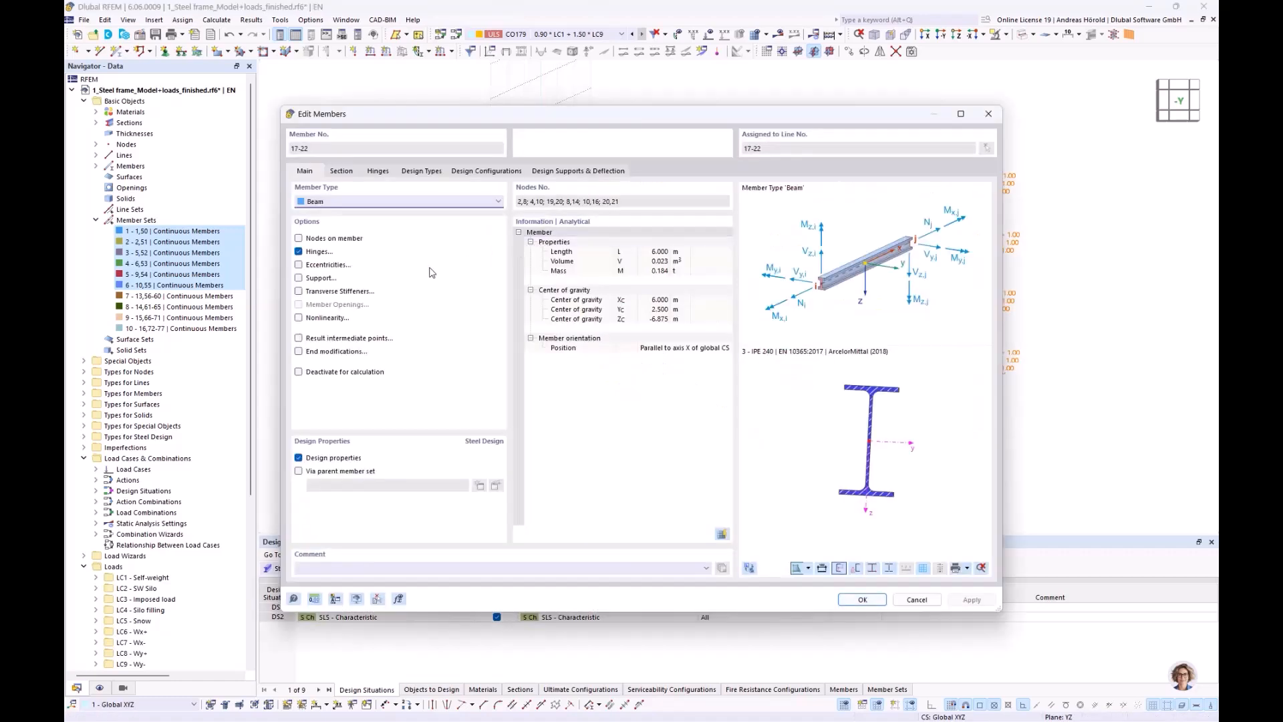
click(299, 279)
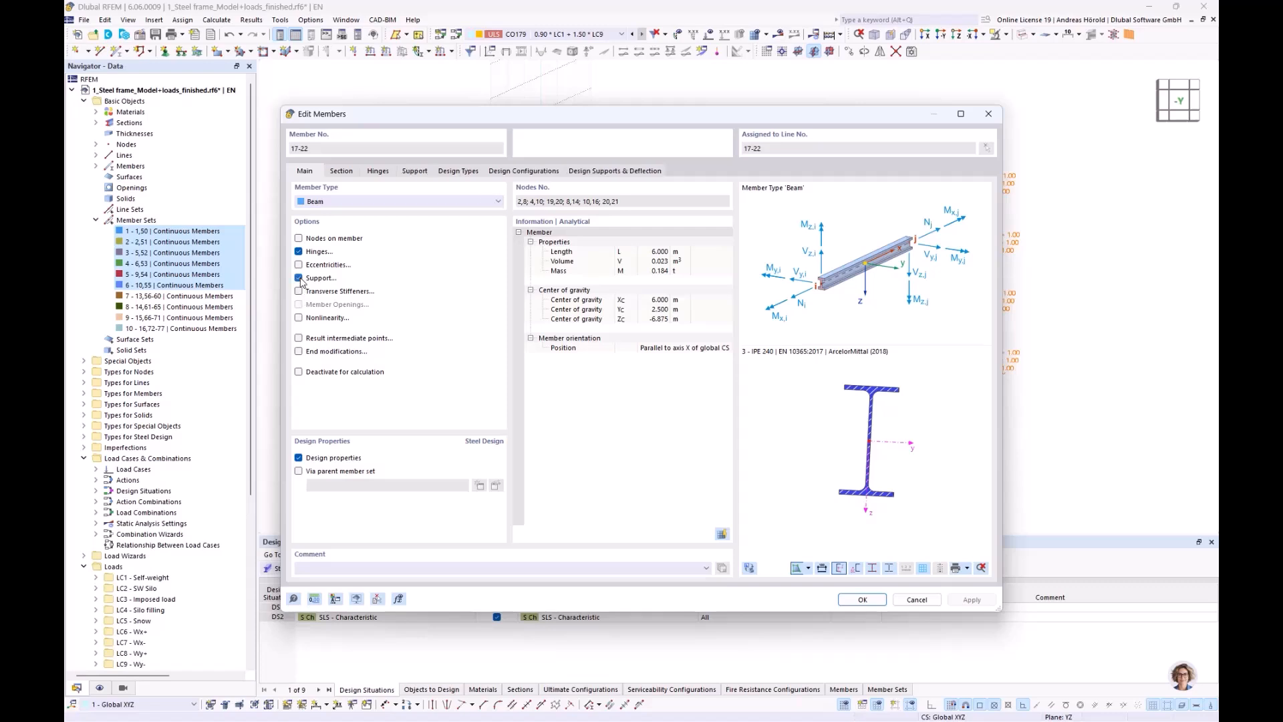
click(415, 172)
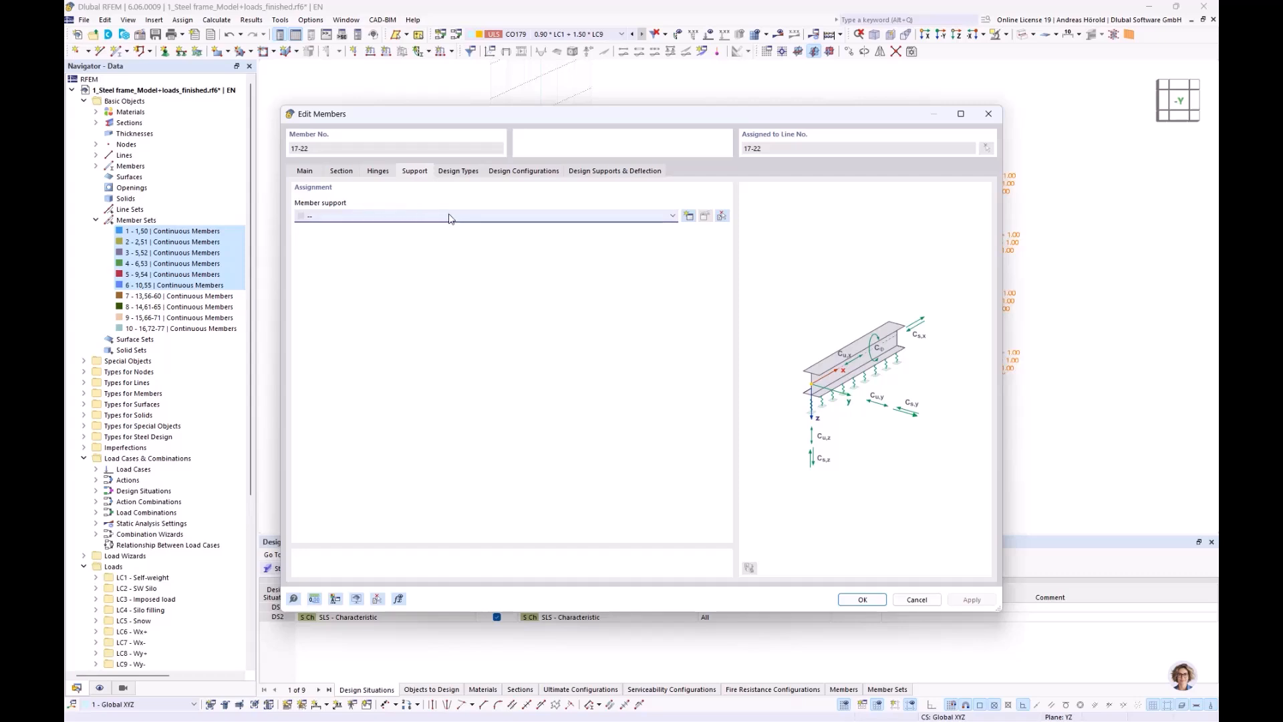
click(689, 217)
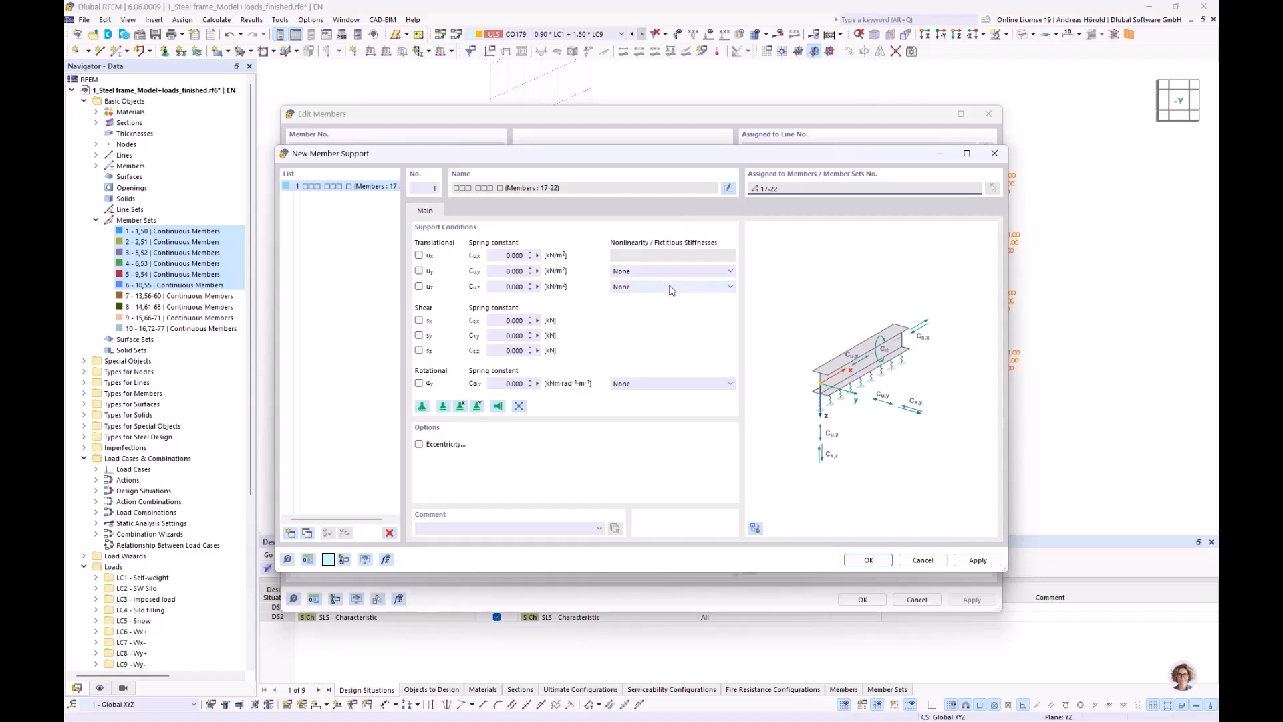
click(684, 388)
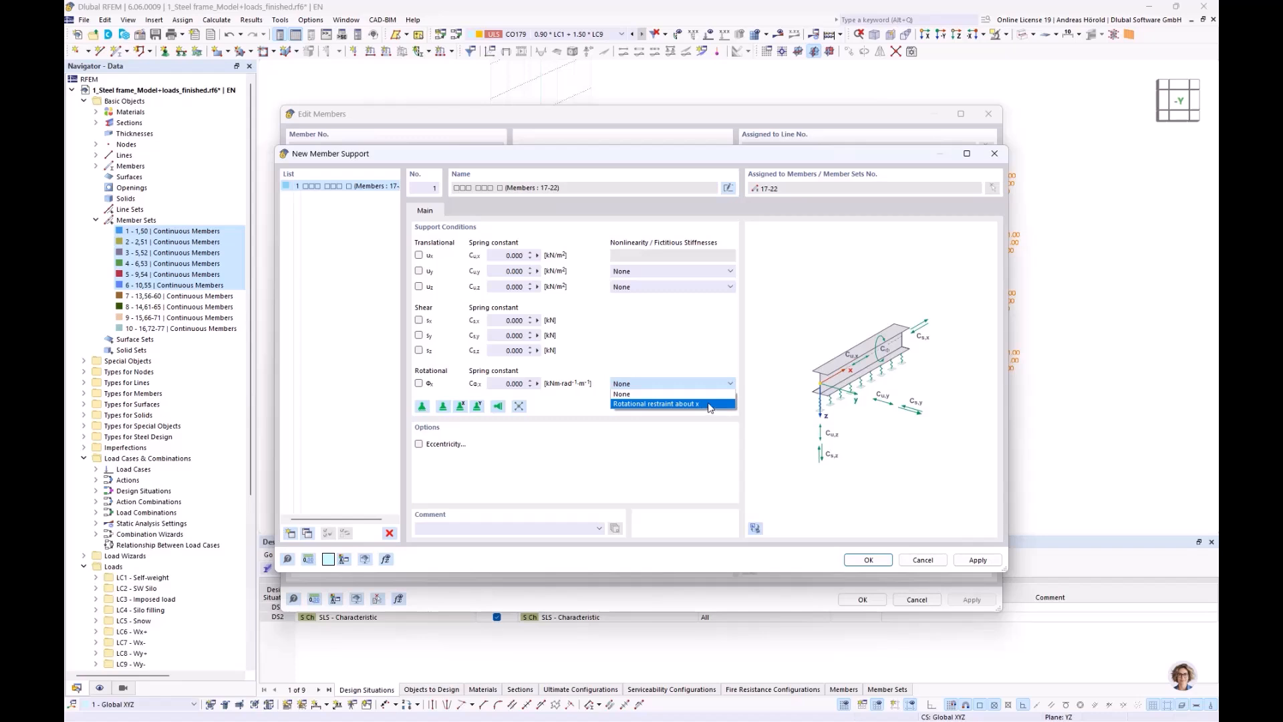
click(713, 405)
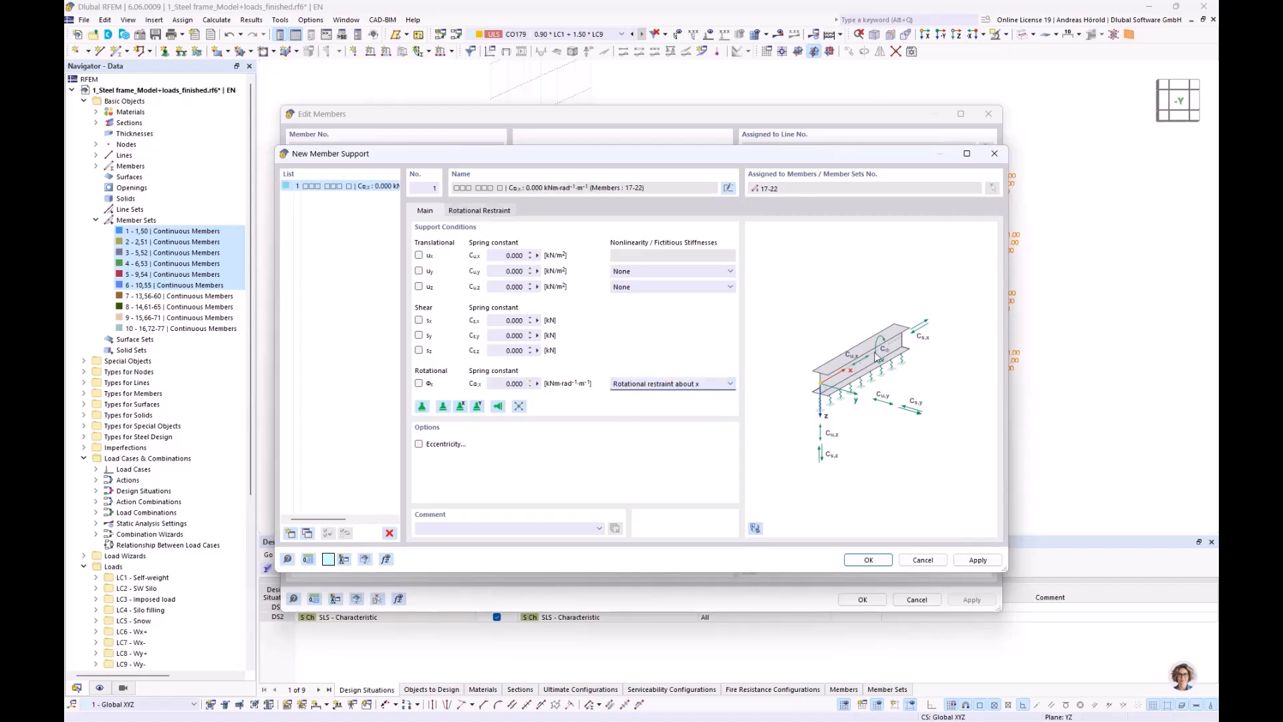
Step: Create a new continuous rotational restraint and assign S235 from the EN 1993-1-1:2005-05 Steel S series as its sheeting material
click(480, 211)
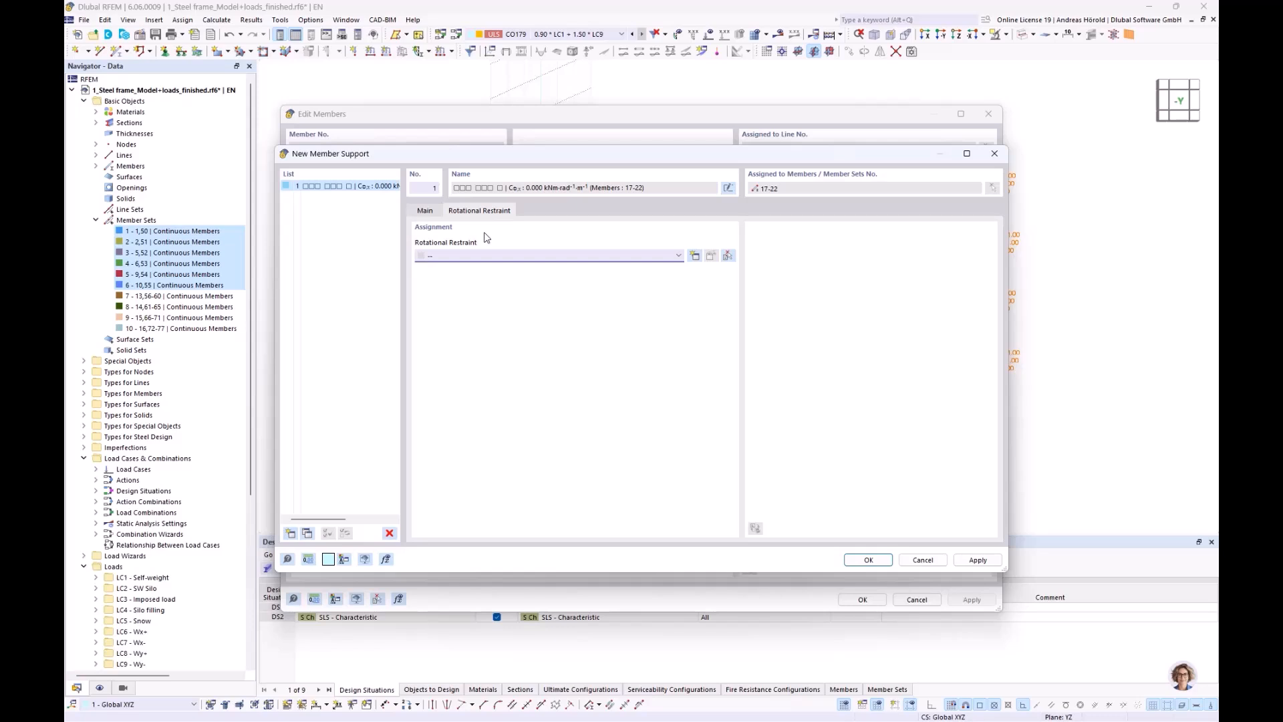
click(695, 257)
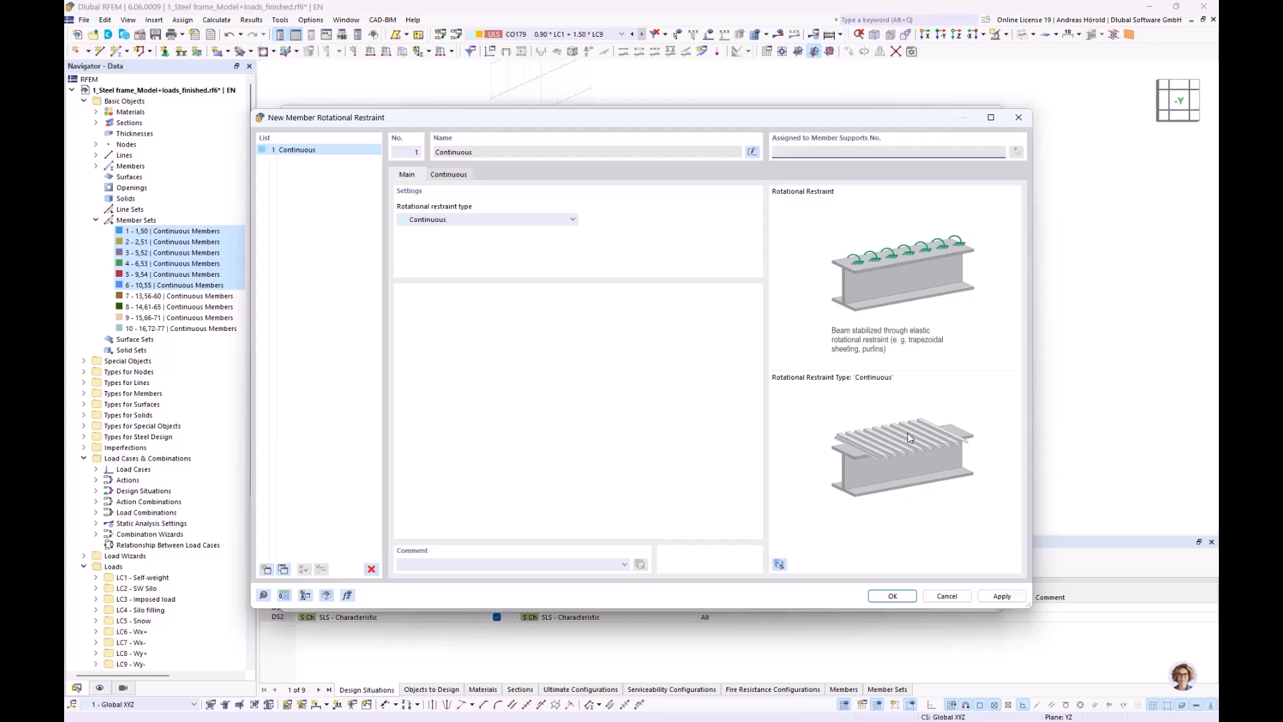
click(448, 176)
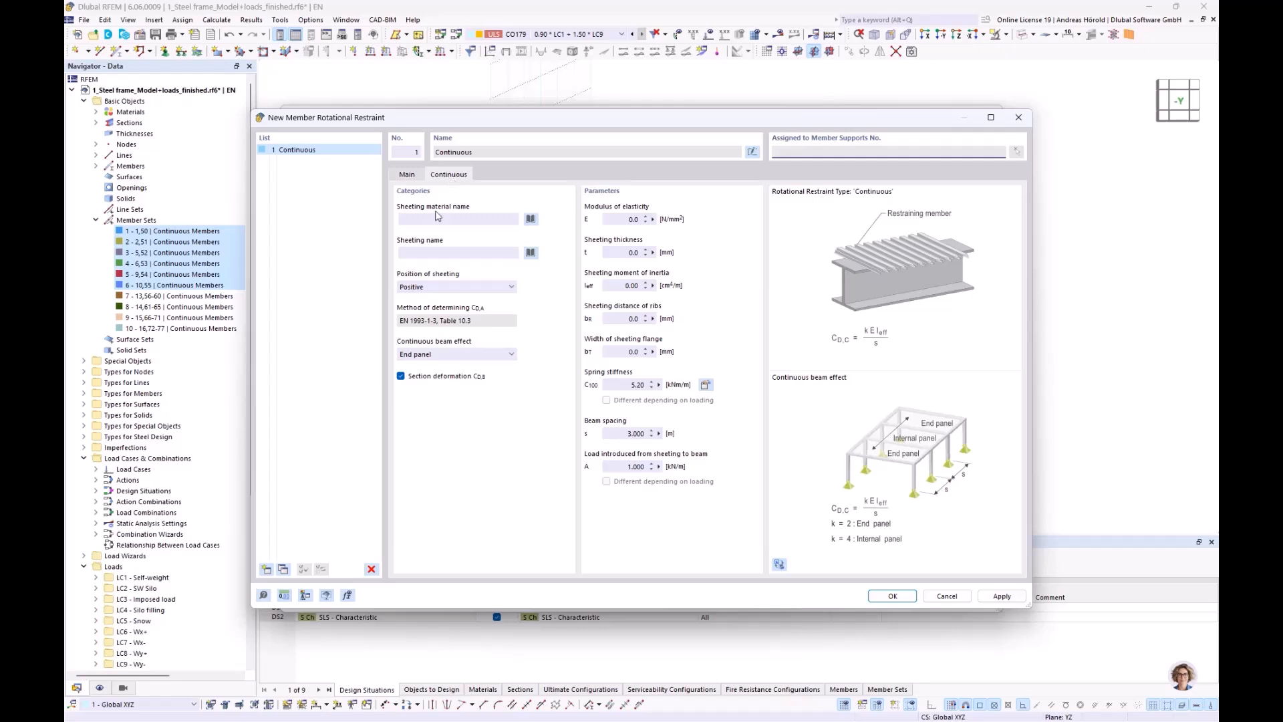
click(529, 220)
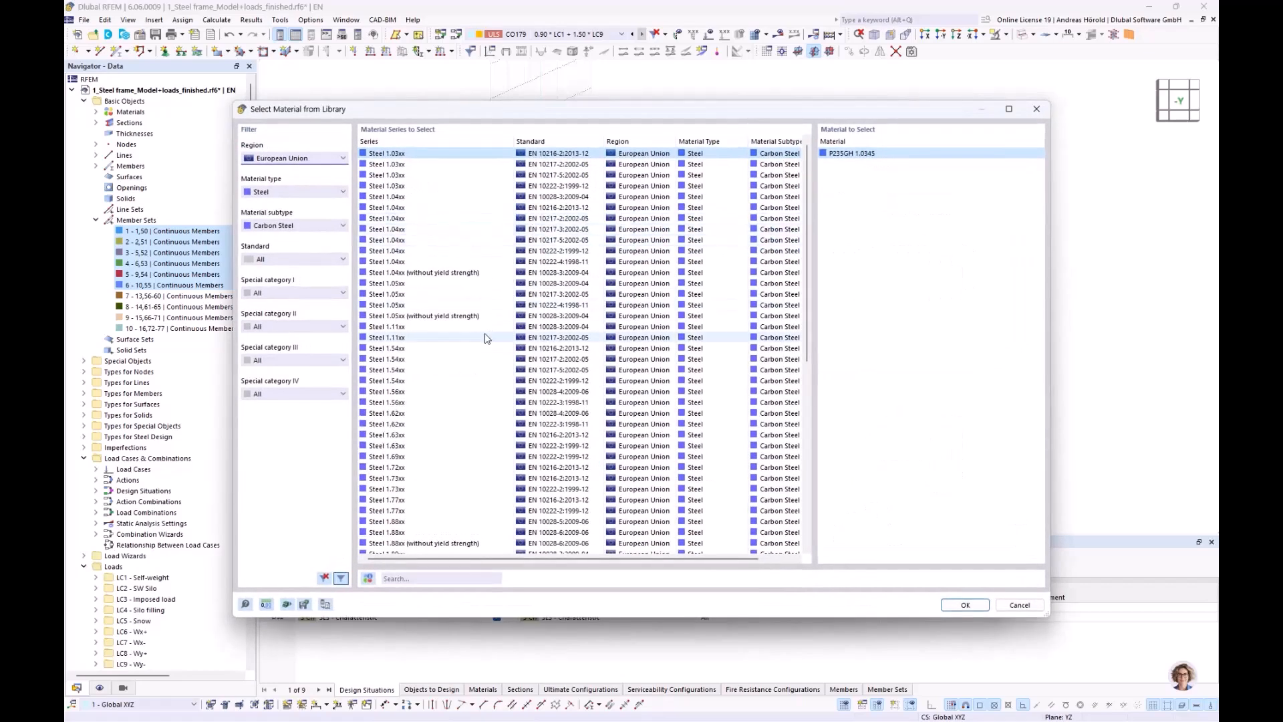
scroll(413, 540, down, 10)
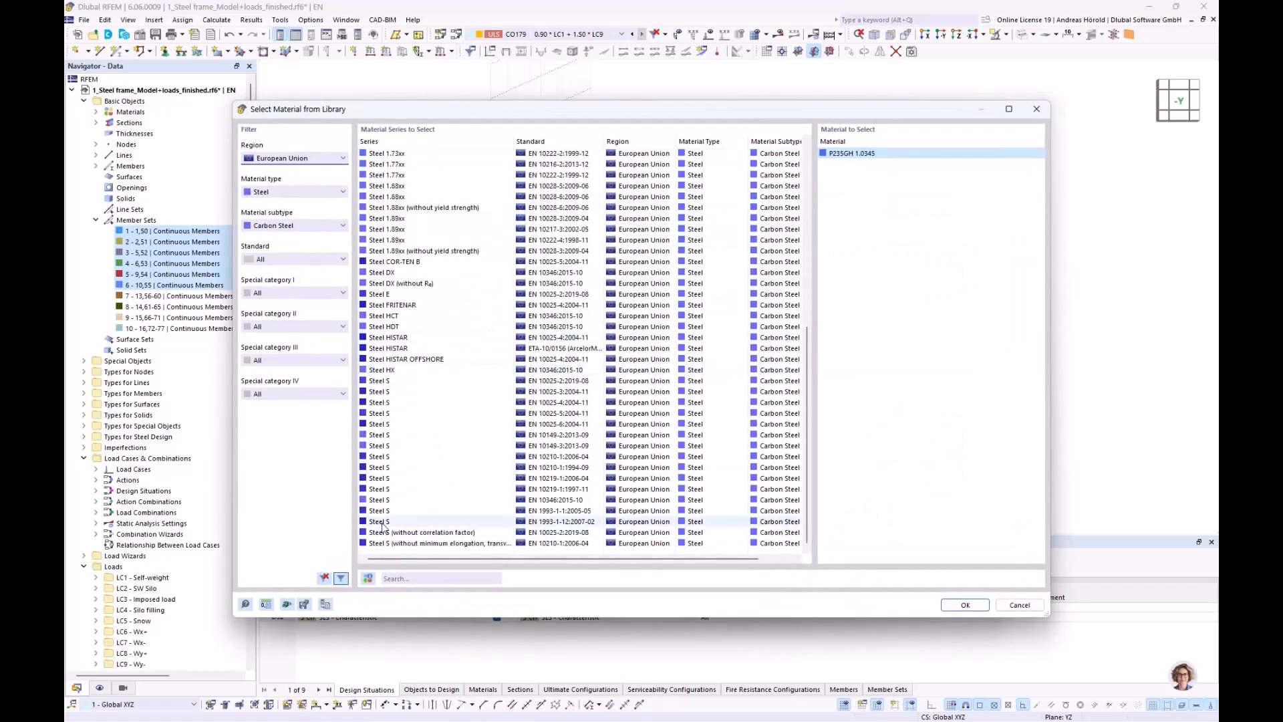
click(385, 522)
click(386, 512)
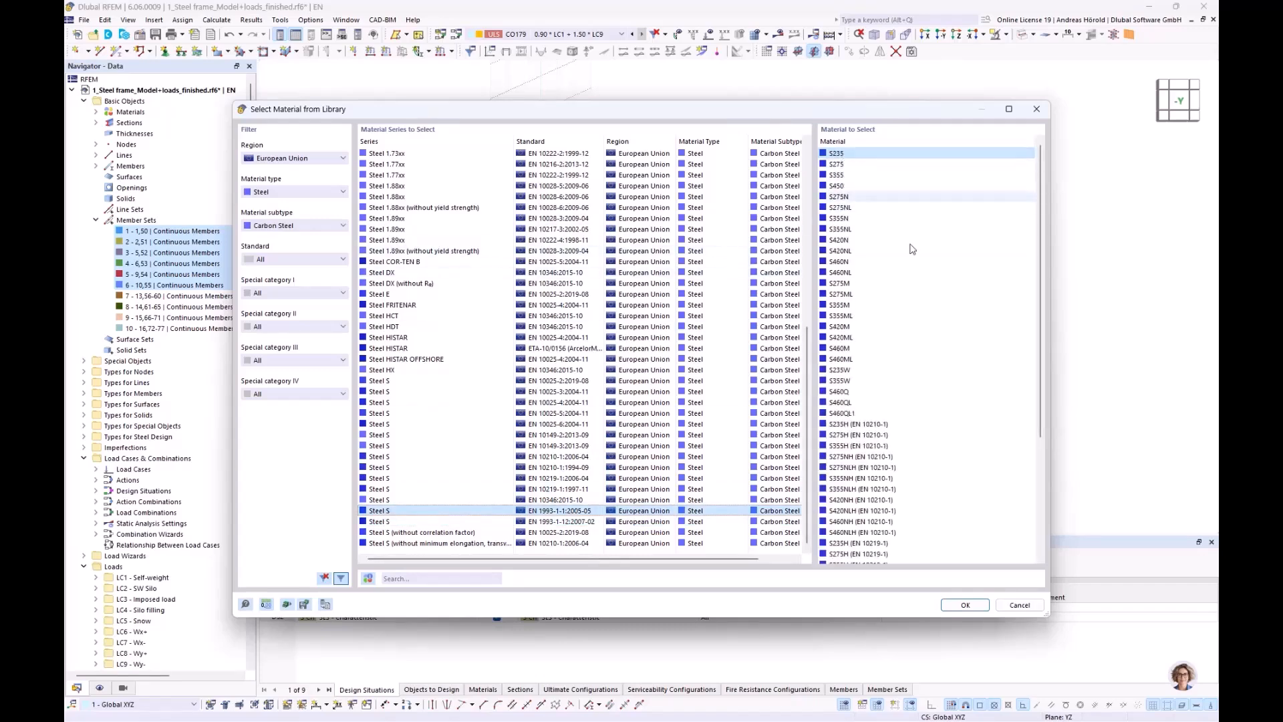
click(966, 605)
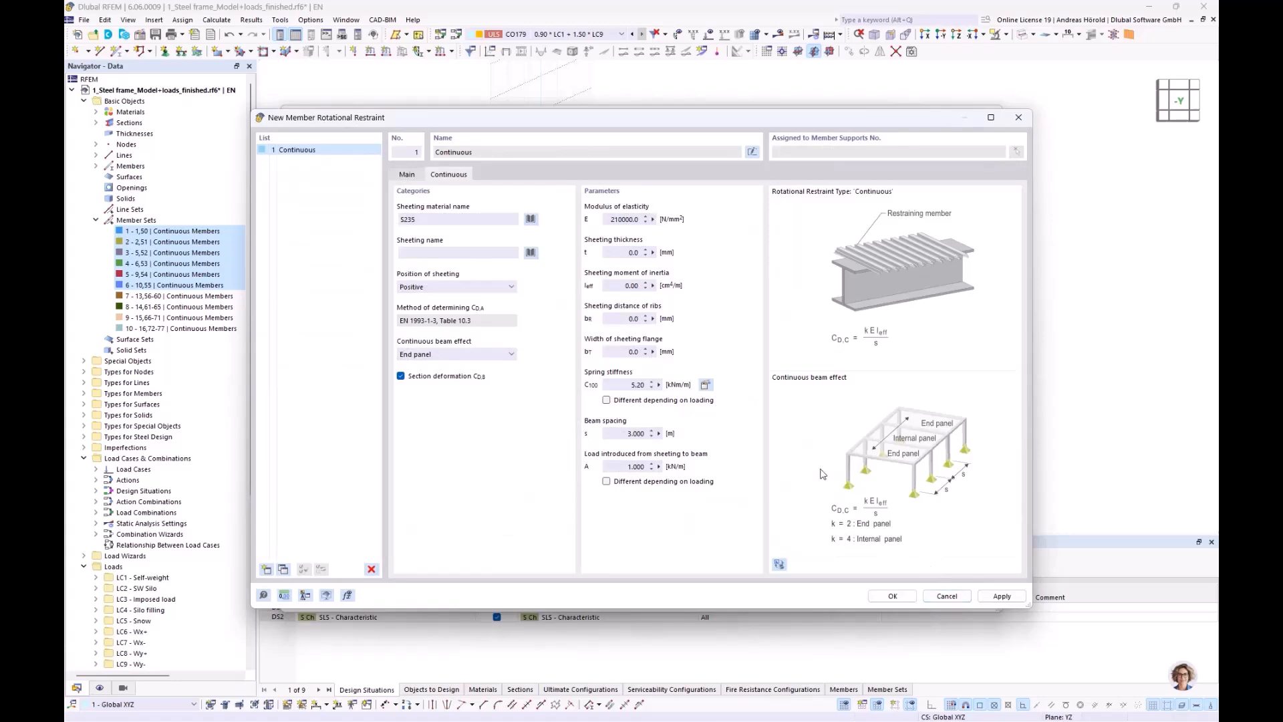
Step: Choose the ThyssenKrupp sheeting section Hoesch (+) T50.1 - 0.75 for the rotational restraint
click(530, 254)
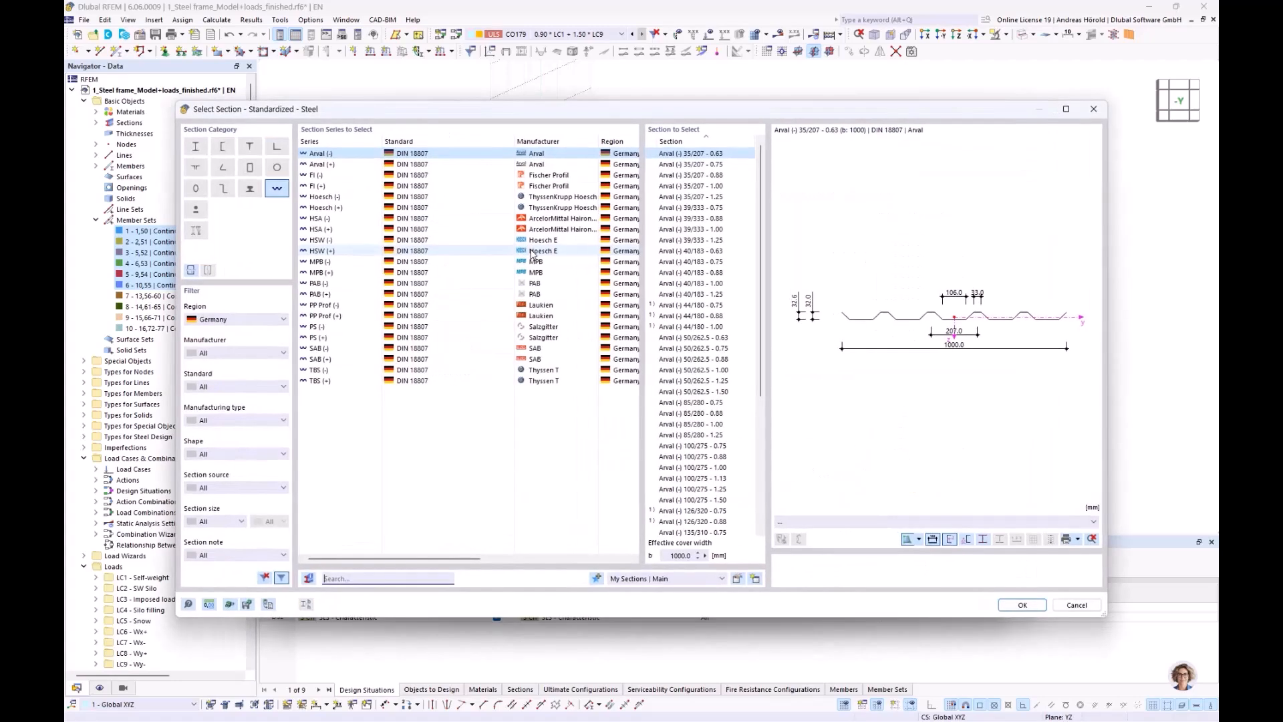
click(339, 210)
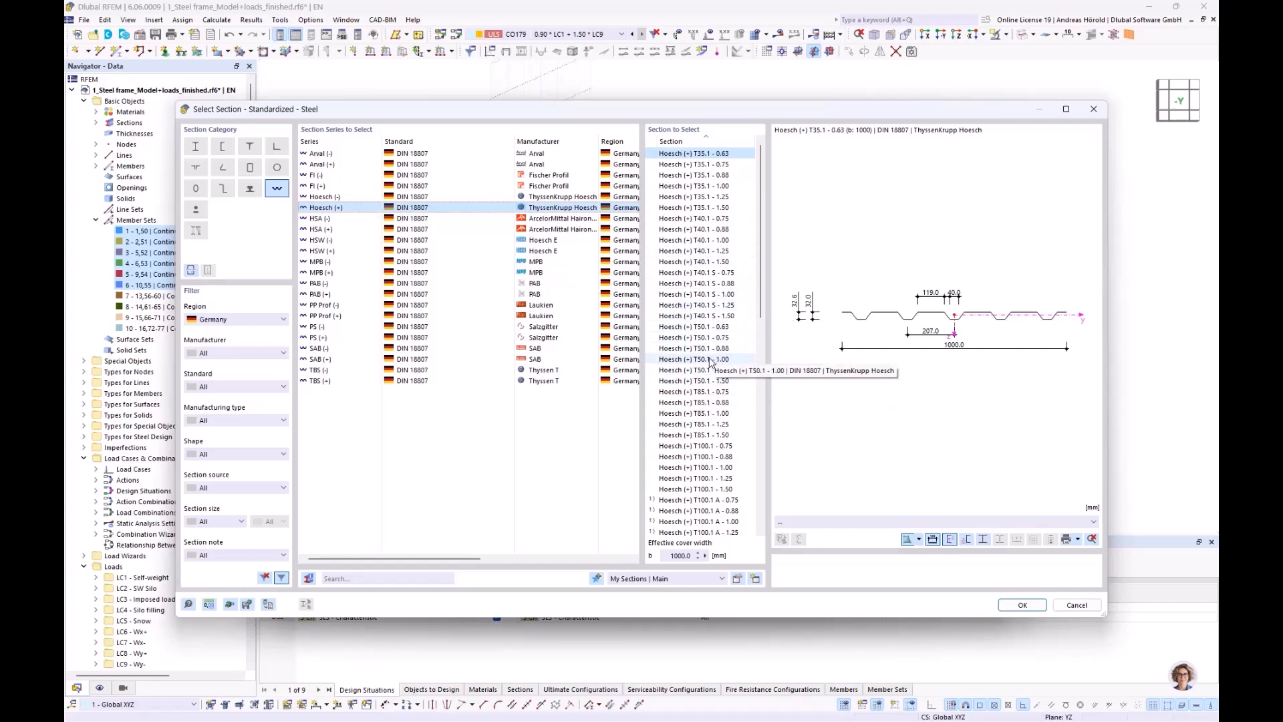
click(717, 339)
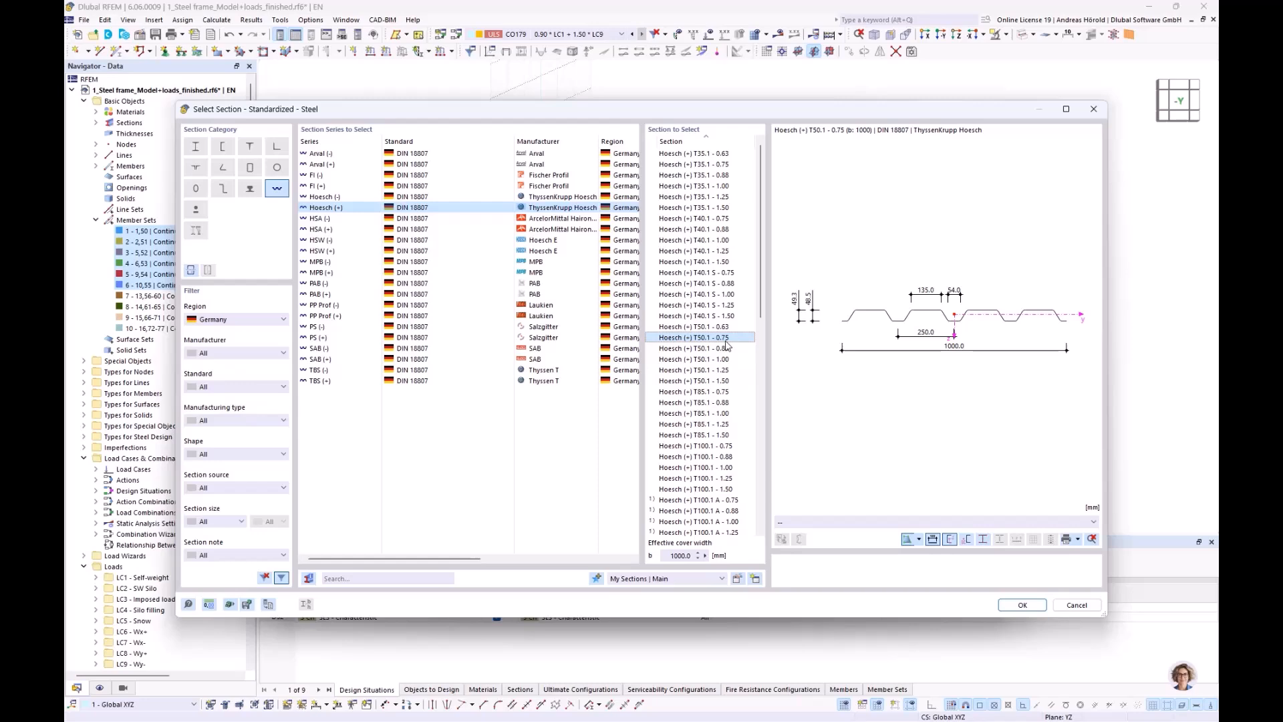
click(1023, 605)
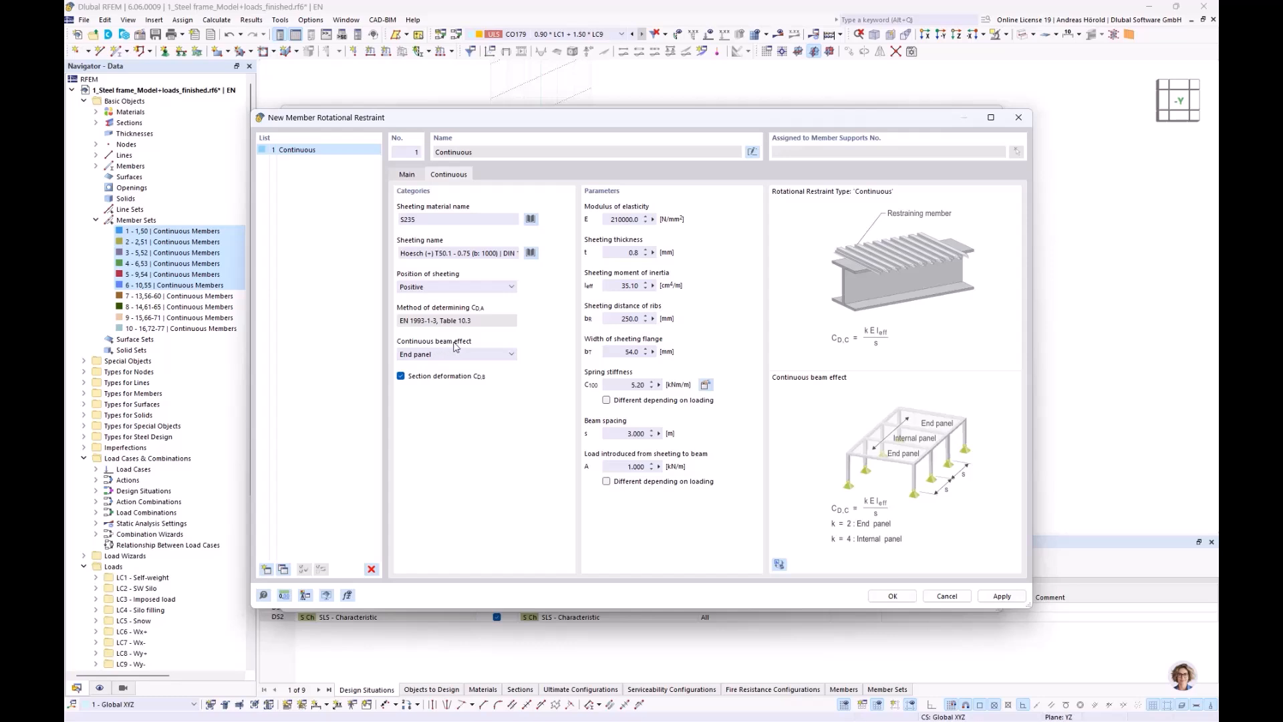
Step: Set the rotational restraint's continuous beam effect to Internal panel
click(493, 358)
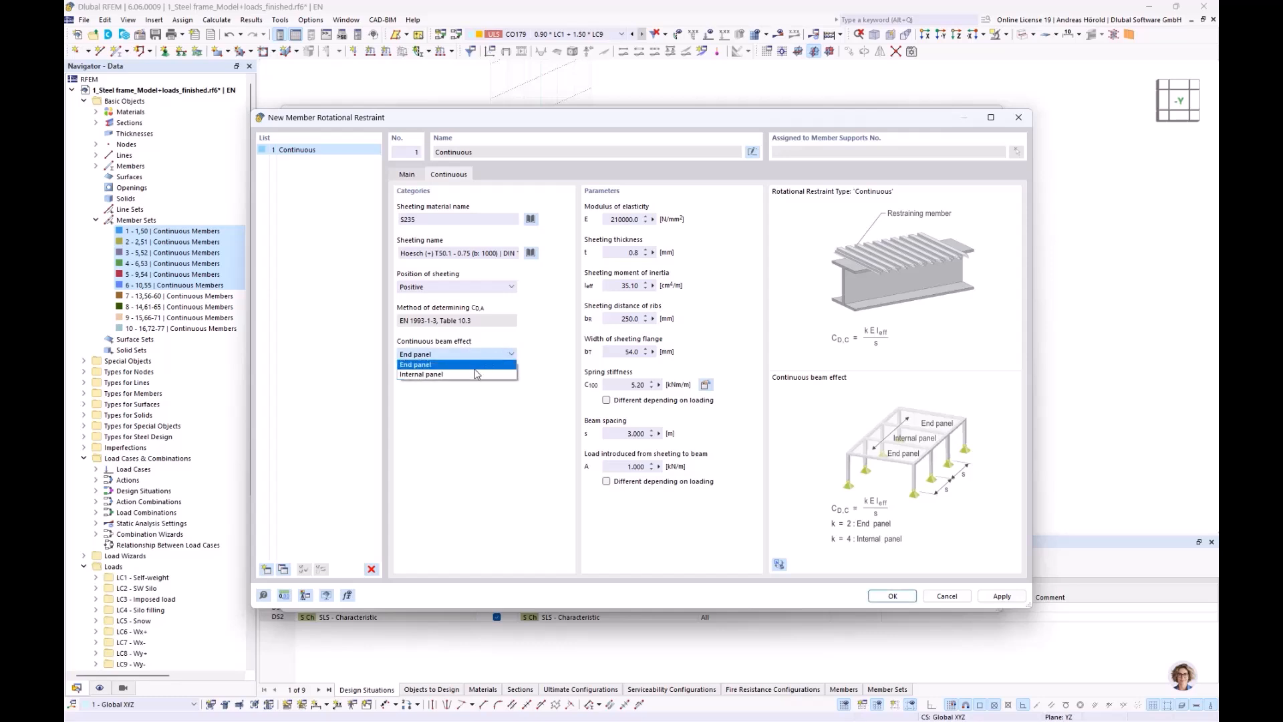
click(476, 375)
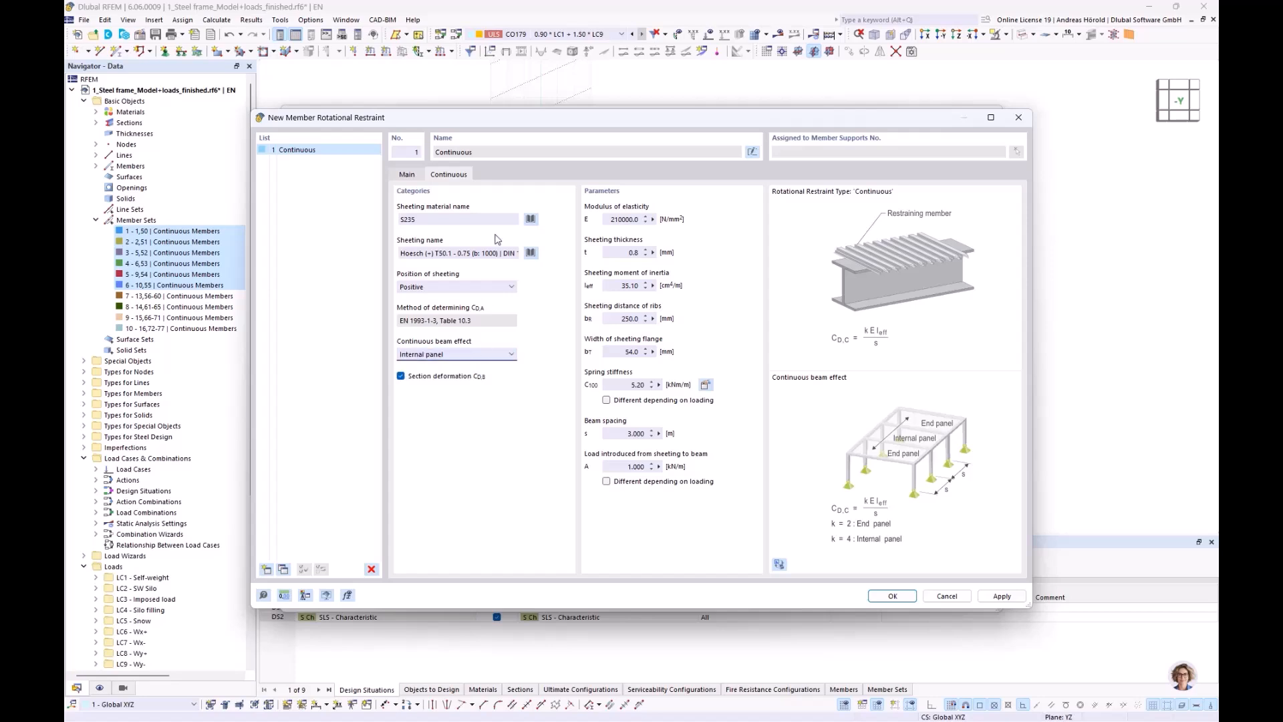
click(492, 152)
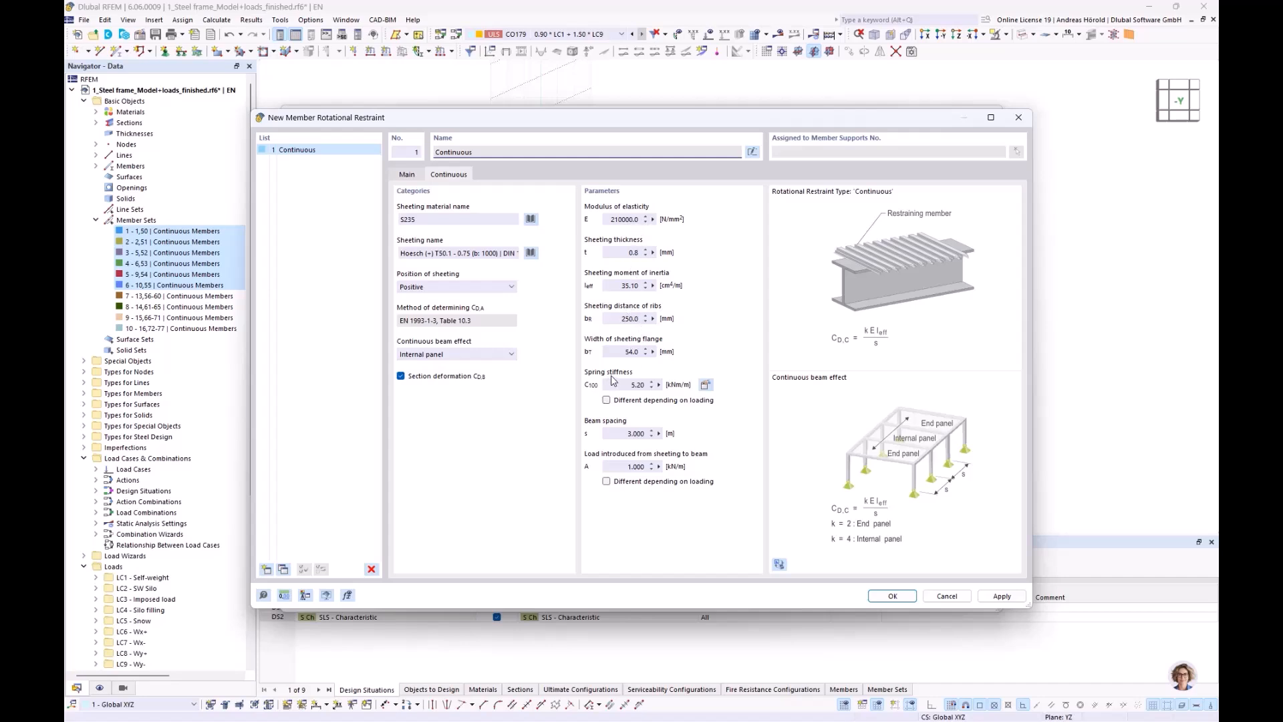
Step: Import the C100 spring stiffness of 5.20 from EN 1993-1-3 Table 10.3 and set the beam spacing to the distance between two adjacent roof beams
click(706, 385)
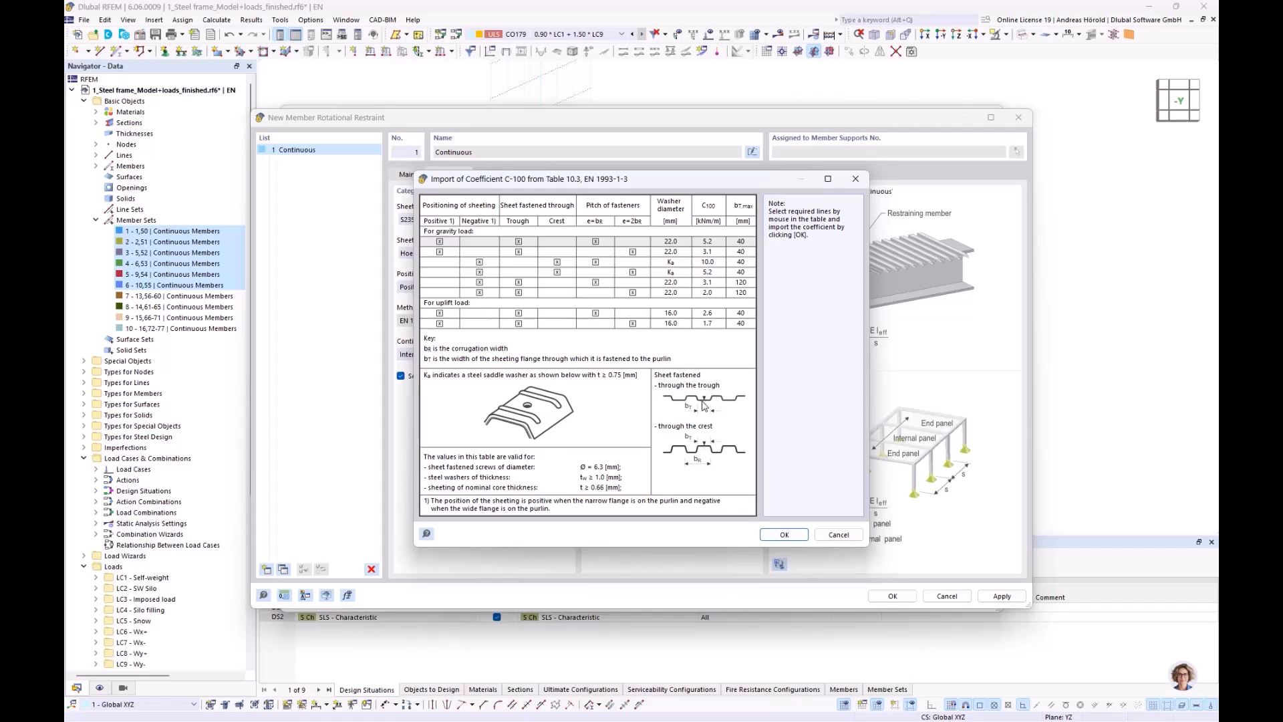
click(786, 536)
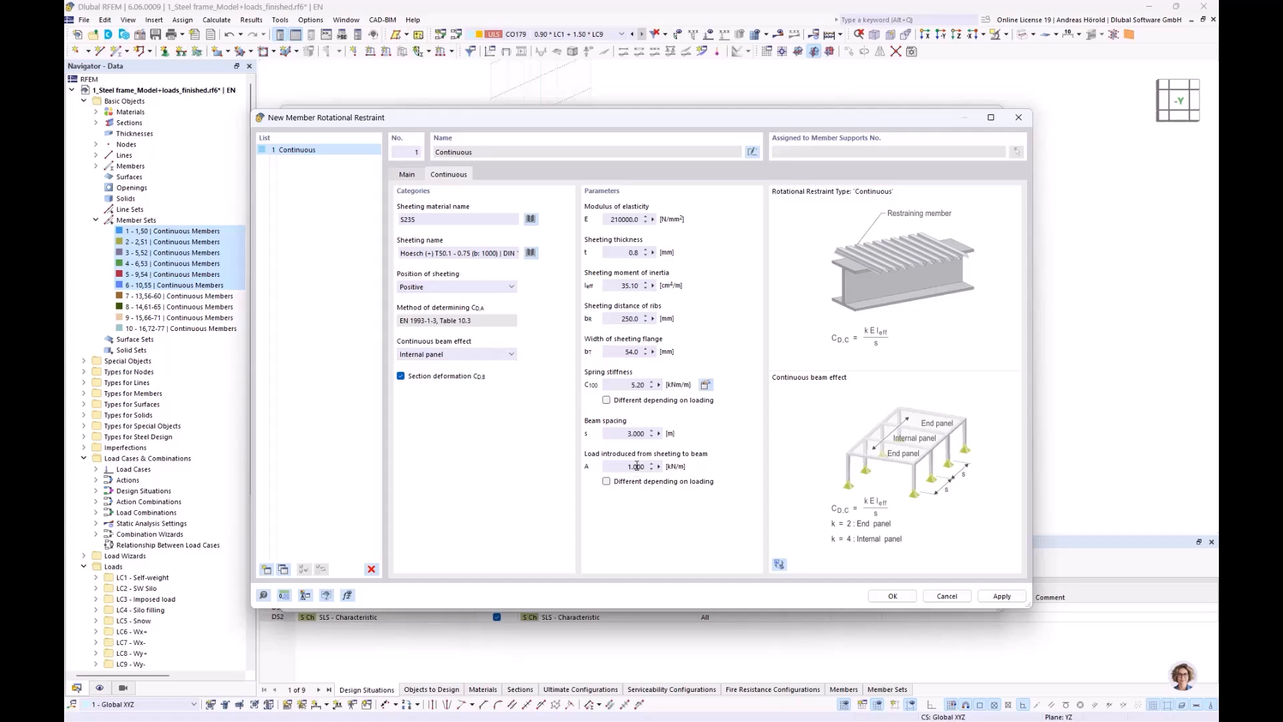
right_click(660, 436)
click(702, 467)
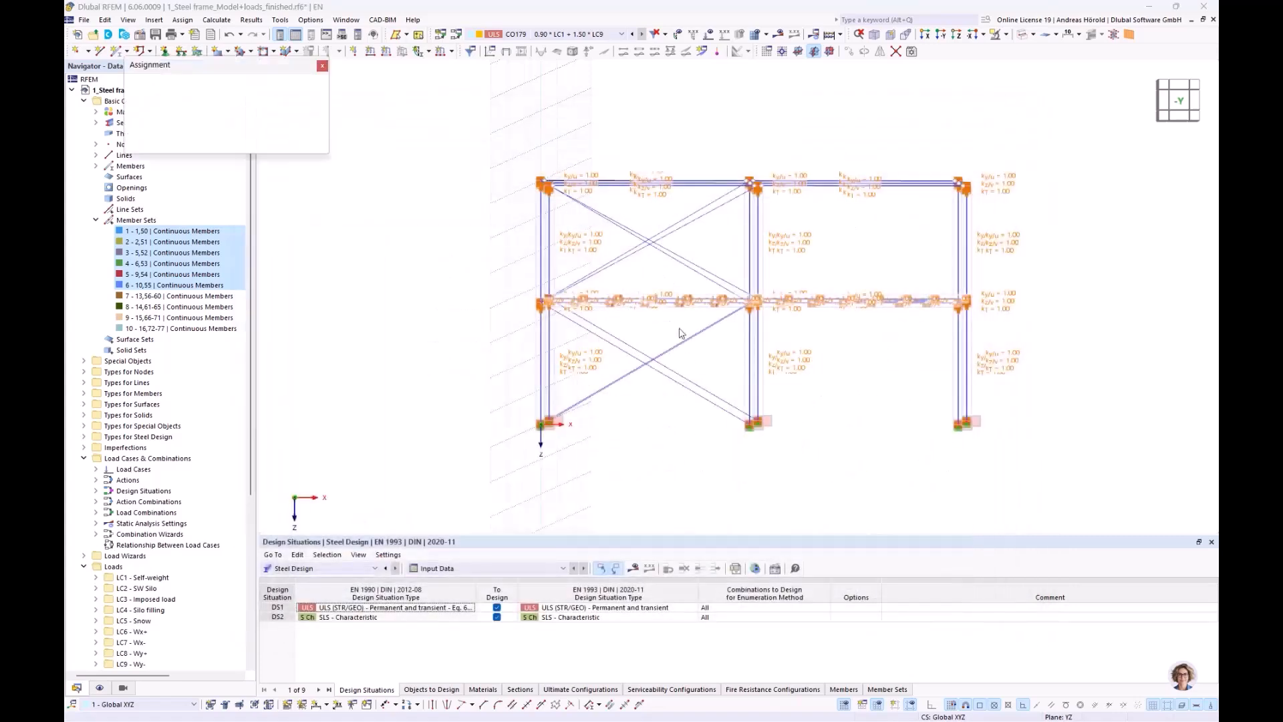
ctrl+middle_drag(478, 316, 542, 397)
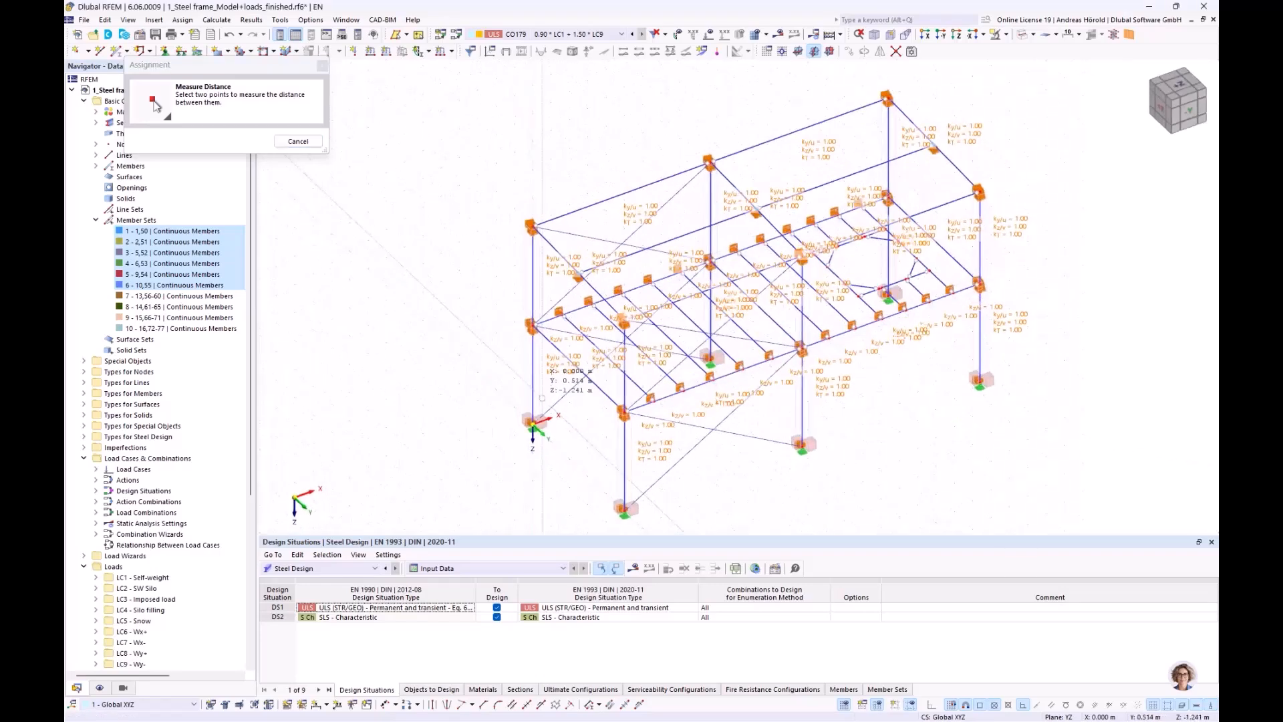
click(709, 163)
click(755, 210)
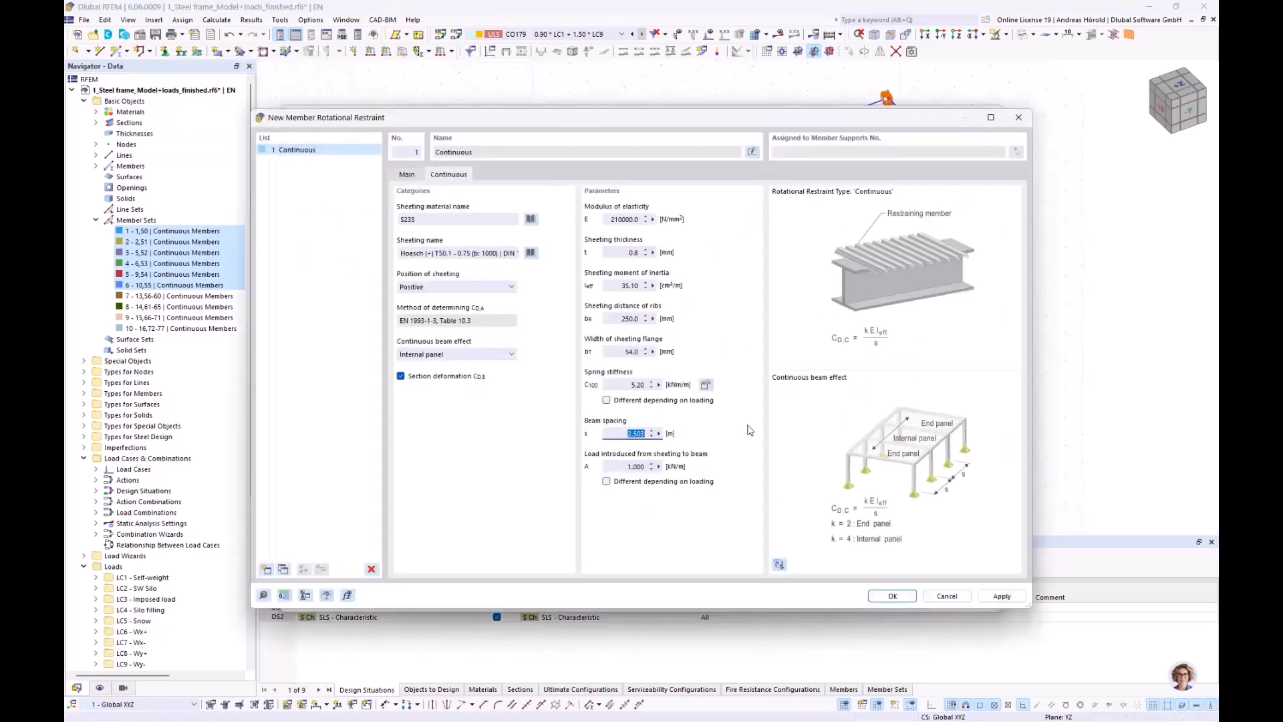
Step: Name the rotational restraint "Con. Internal" and apply it through the member support to roof beams 17-22
click(628, 468)
click(753, 152)
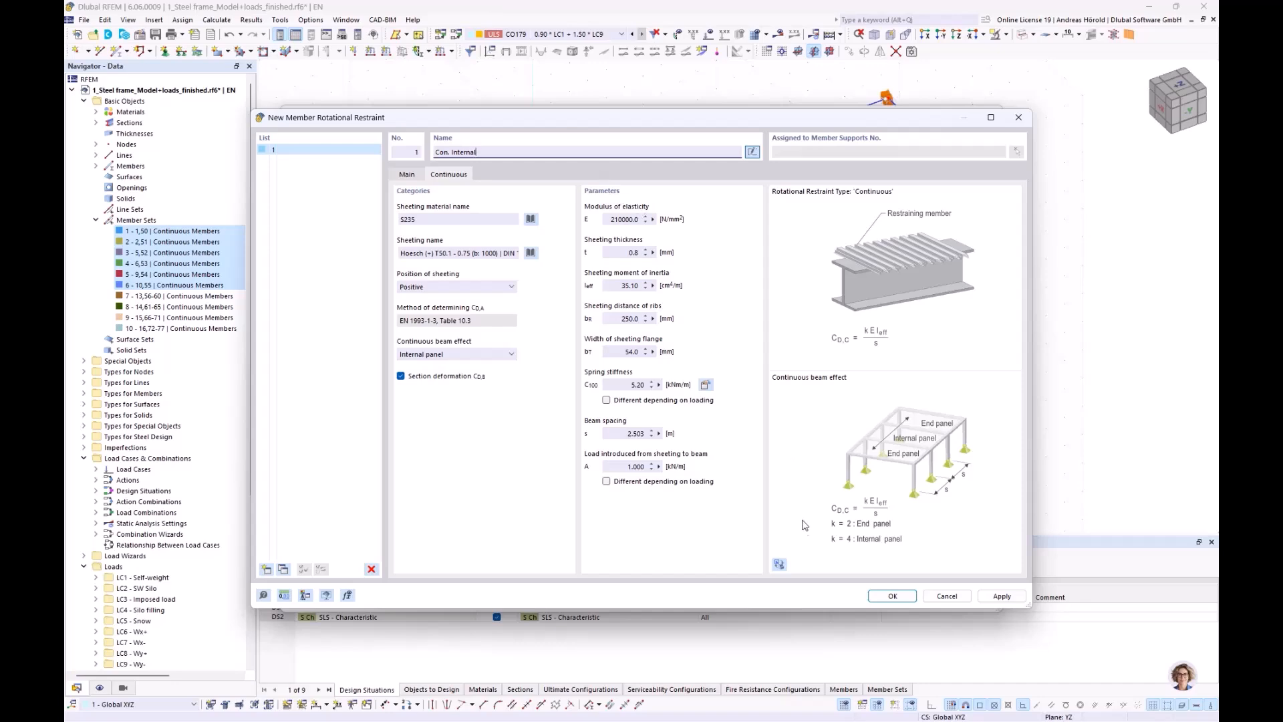
click(893, 596)
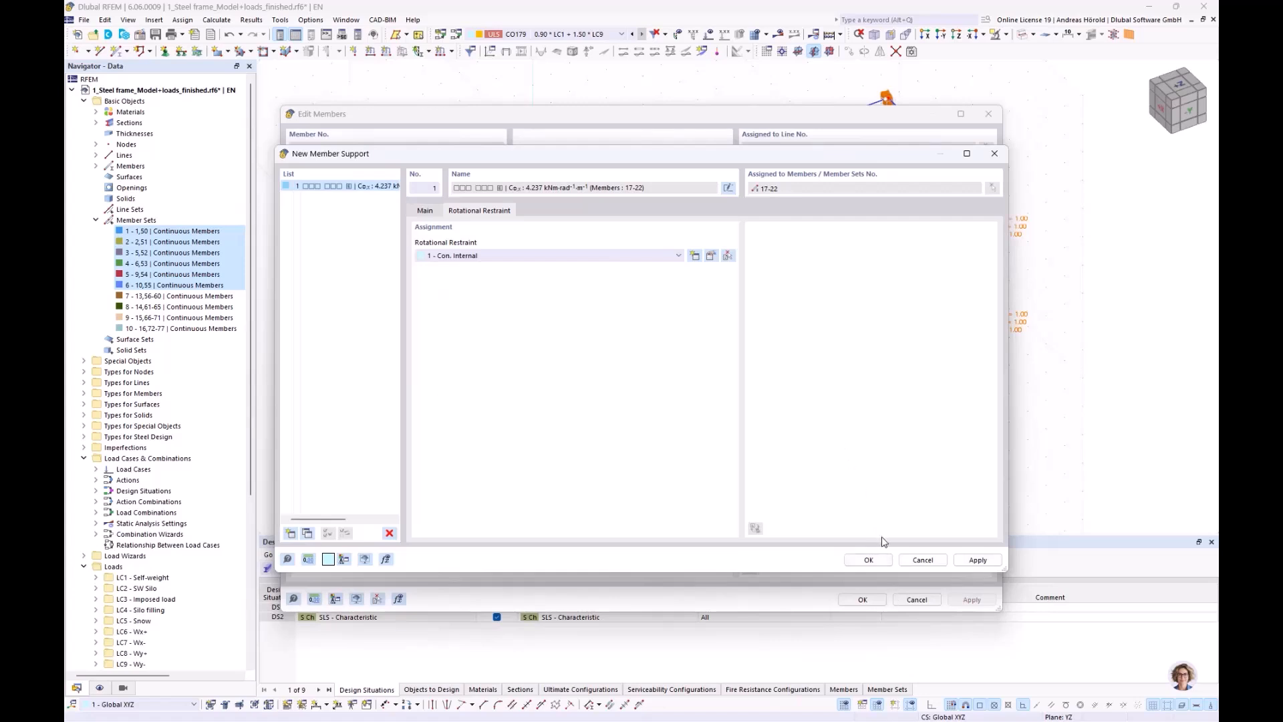
click(869, 560)
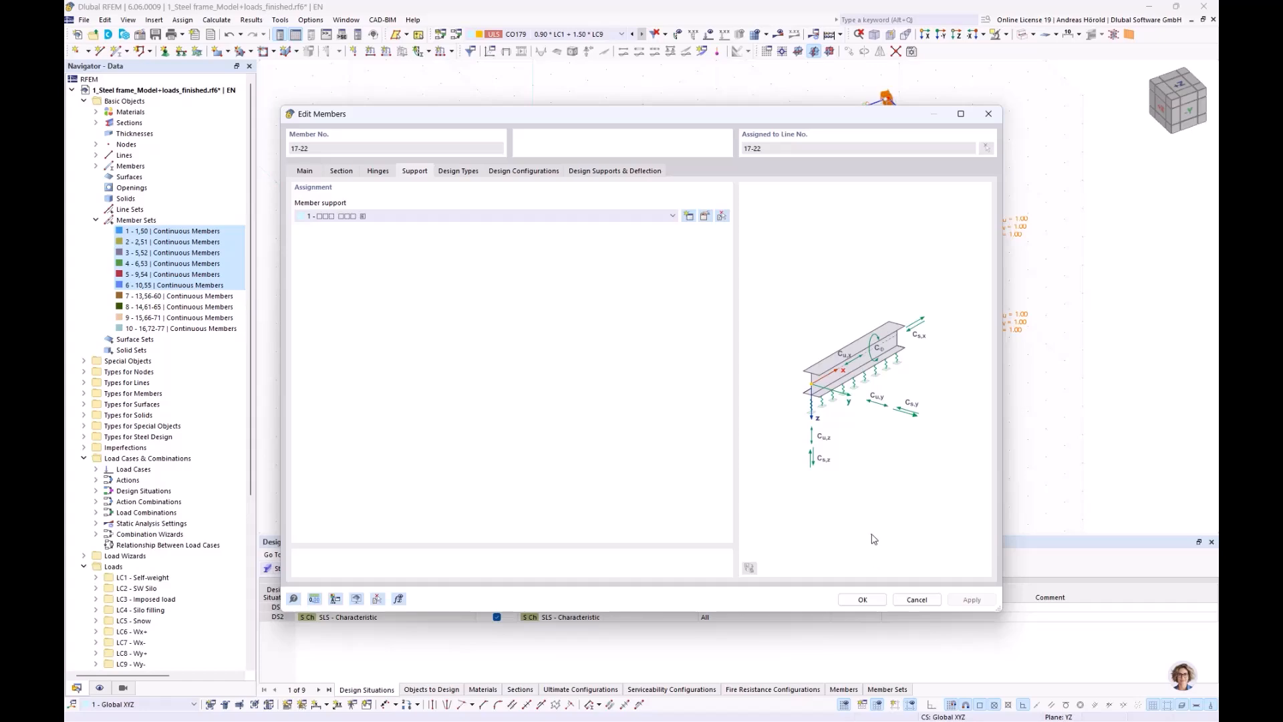
click(861, 600)
Step: Select the four outer longitudinal roof beams (members 17, 18, 20, 21) and open their member support assignment
ctrl+middle_drag(852, 480, 796, 418)
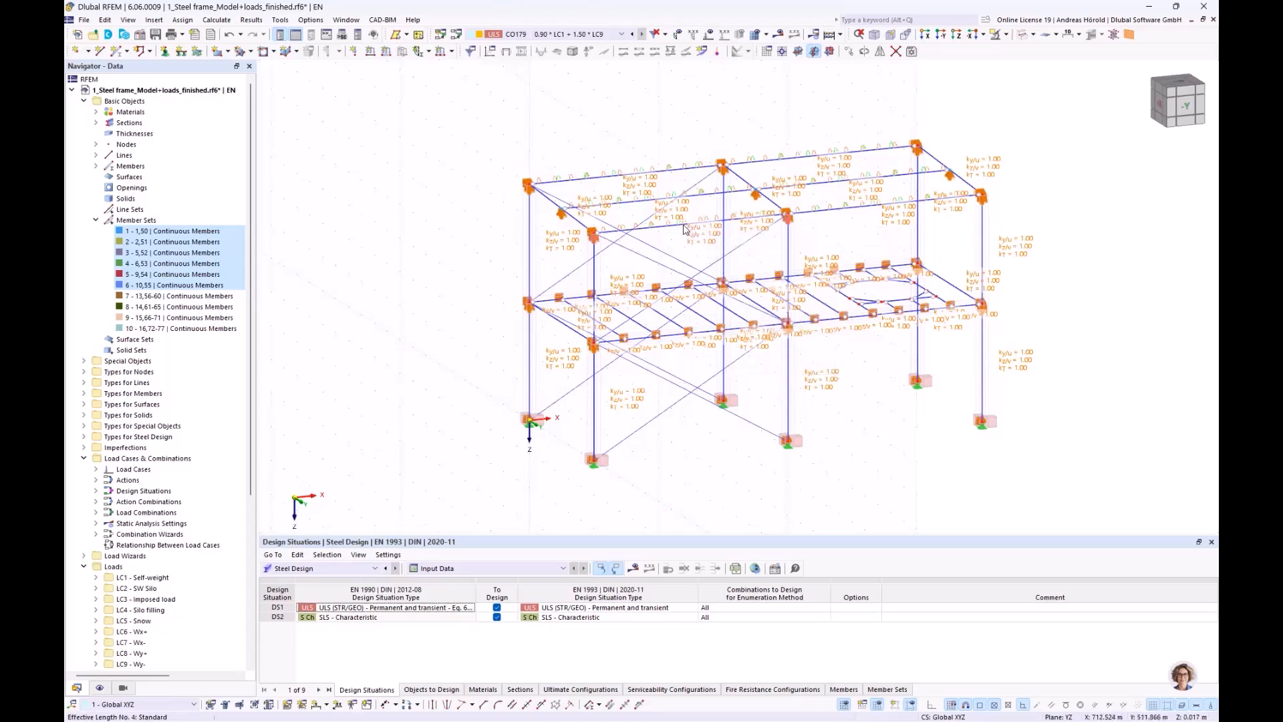
click(641, 233)
ctrl+click(599, 179)
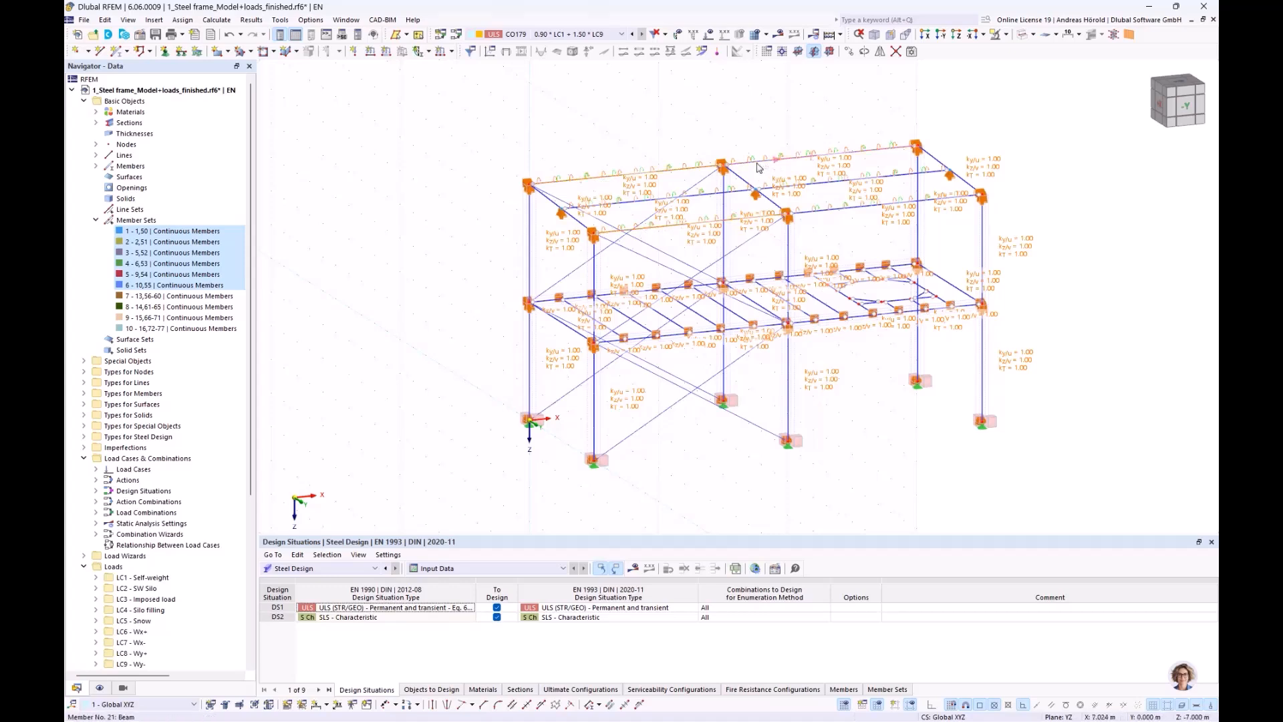
double_click(827, 214)
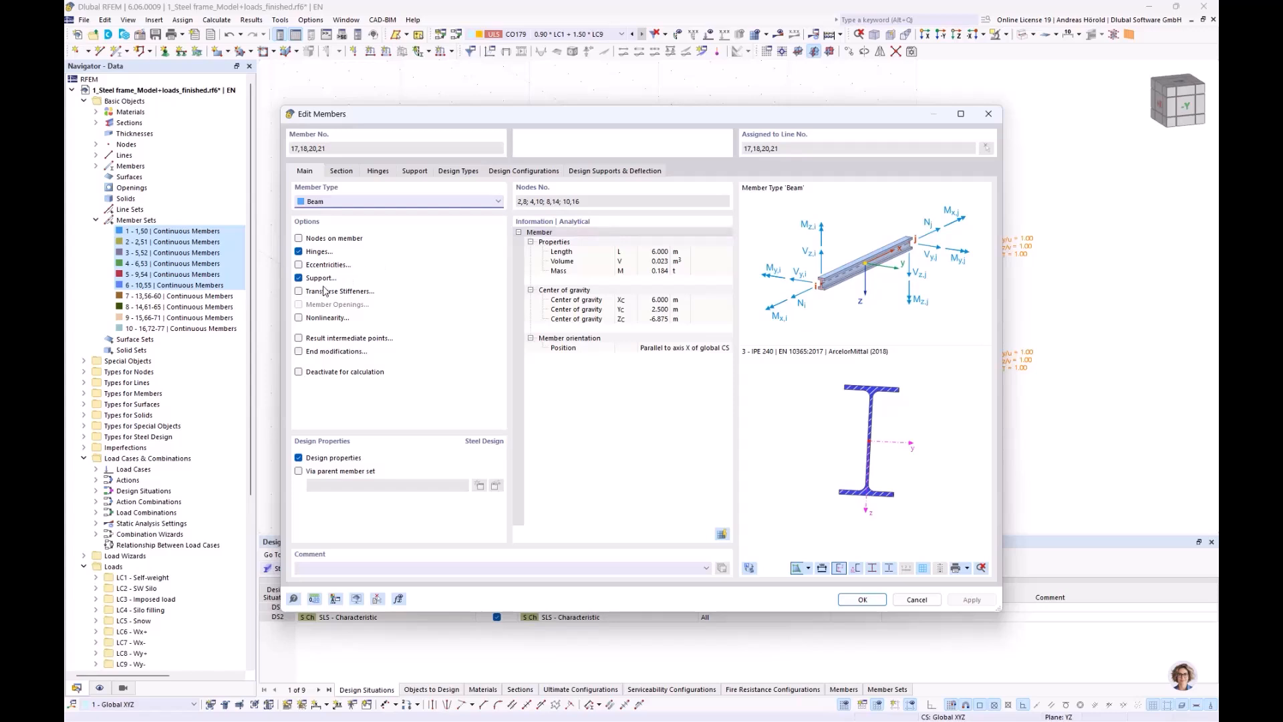
click(378, 172)
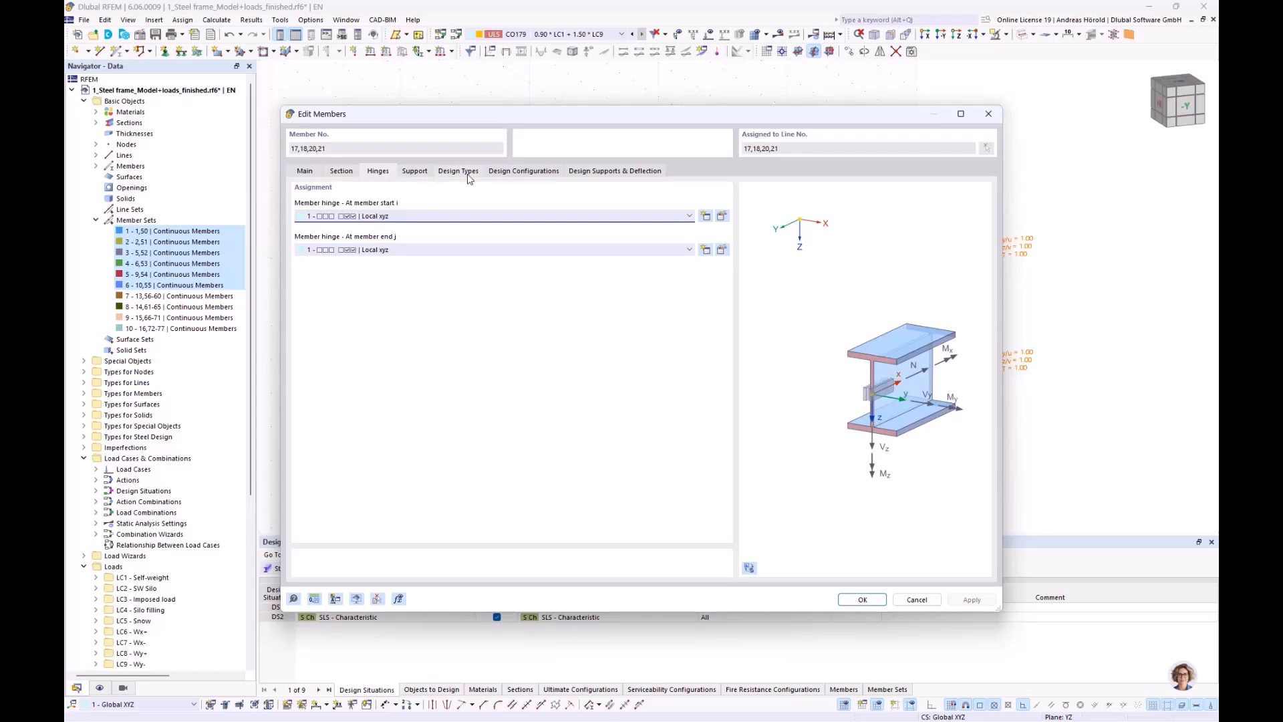
click(311, 173)
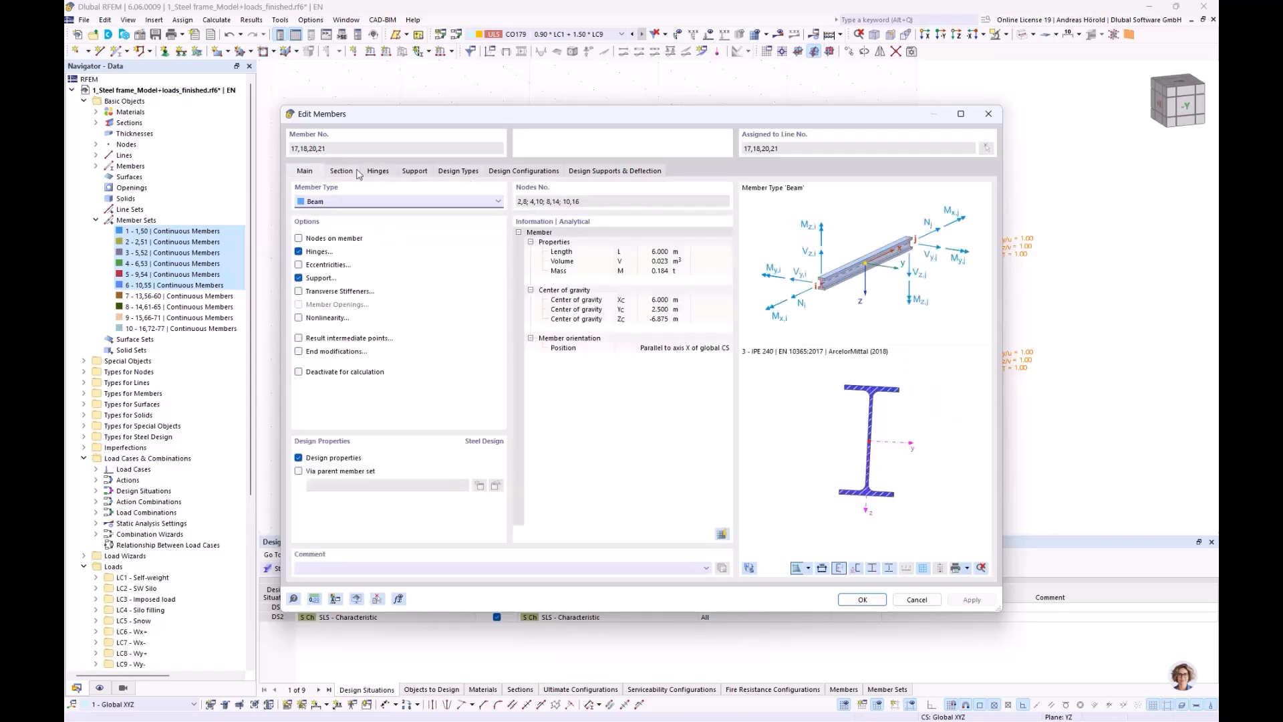
click(416, 172)
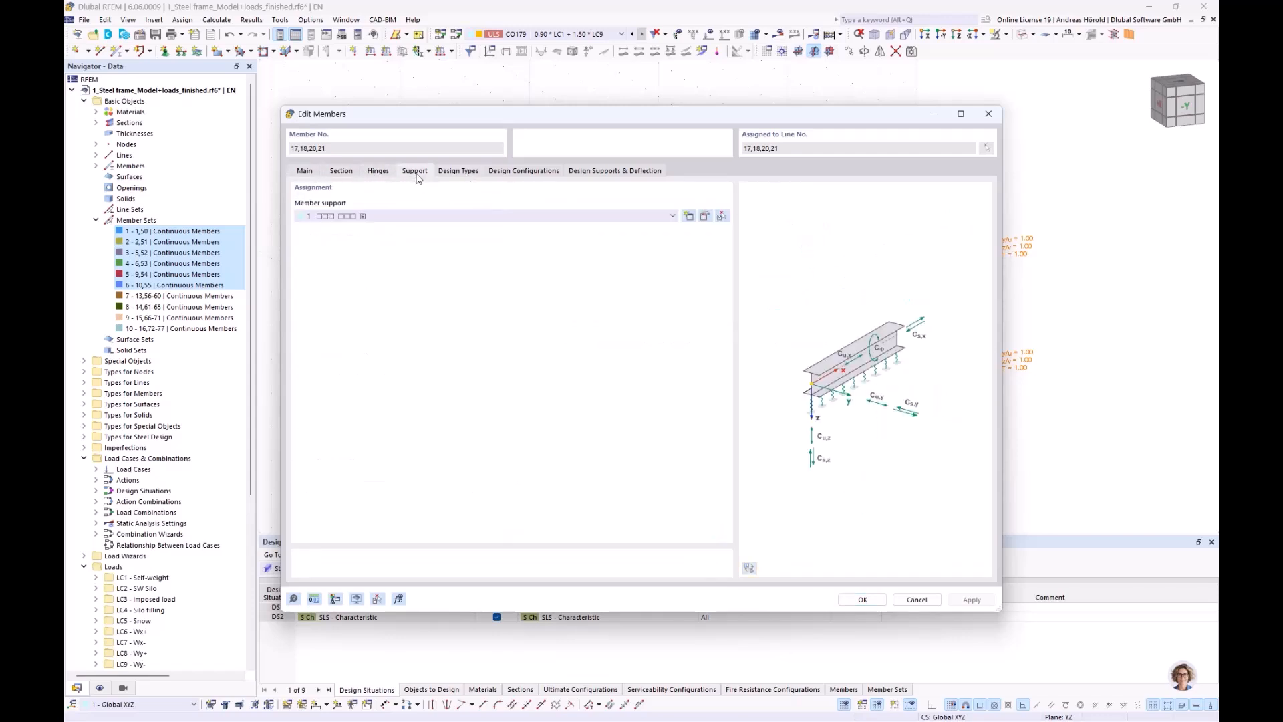
Step: Create a new member support with rotational restraint about x for these beams and assign the Con. Internal restraint to it
click(688, 216)
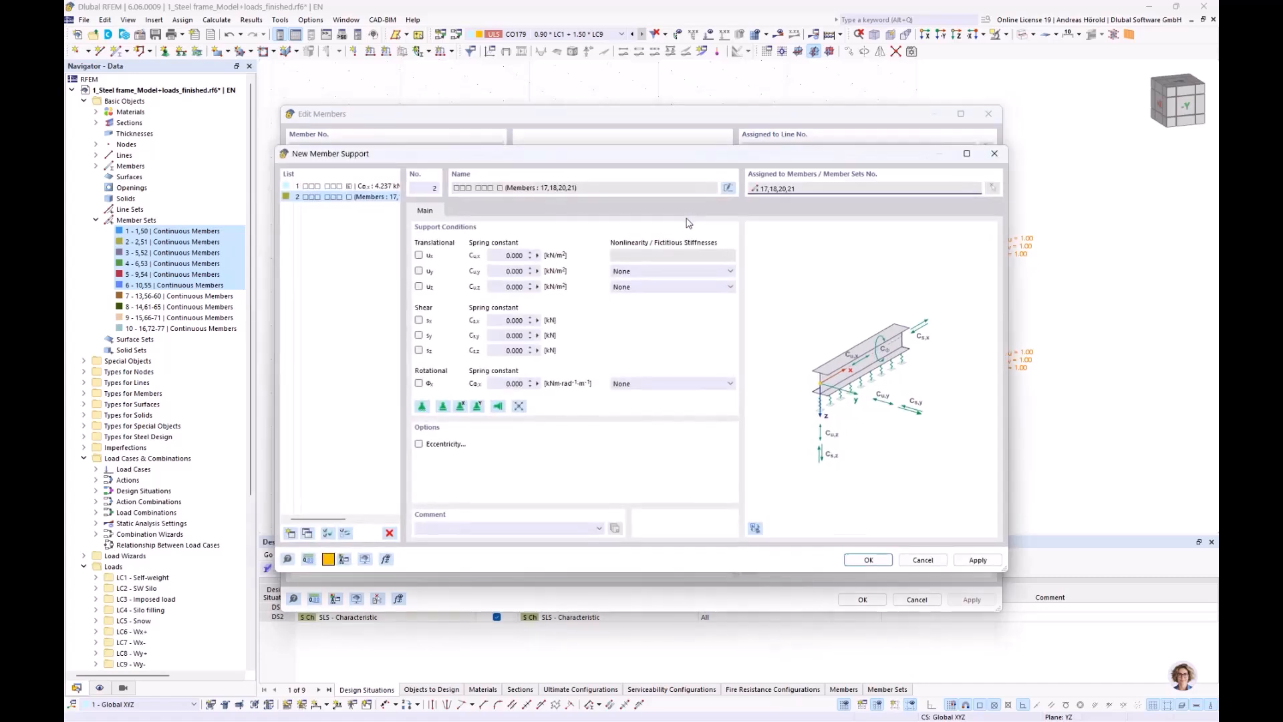
click(420, 383)
click(420, 383)
click(711, 392)
click(695, 400)
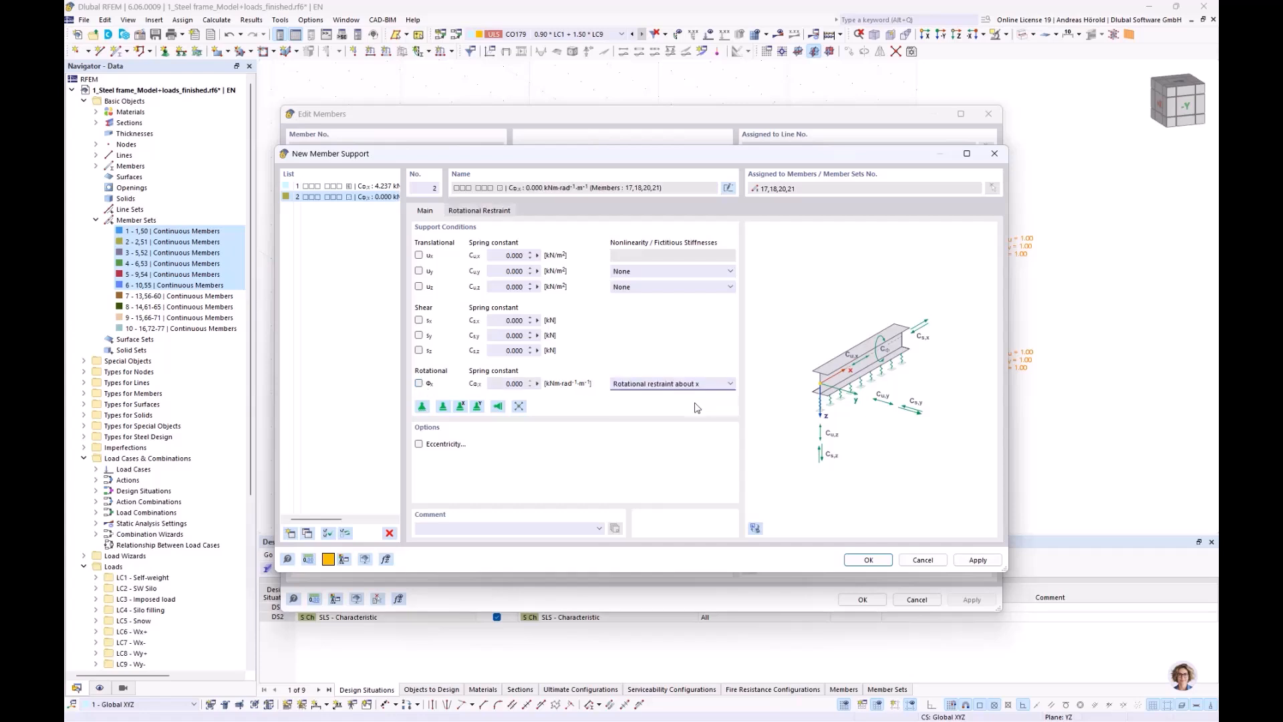
click(485, 210)
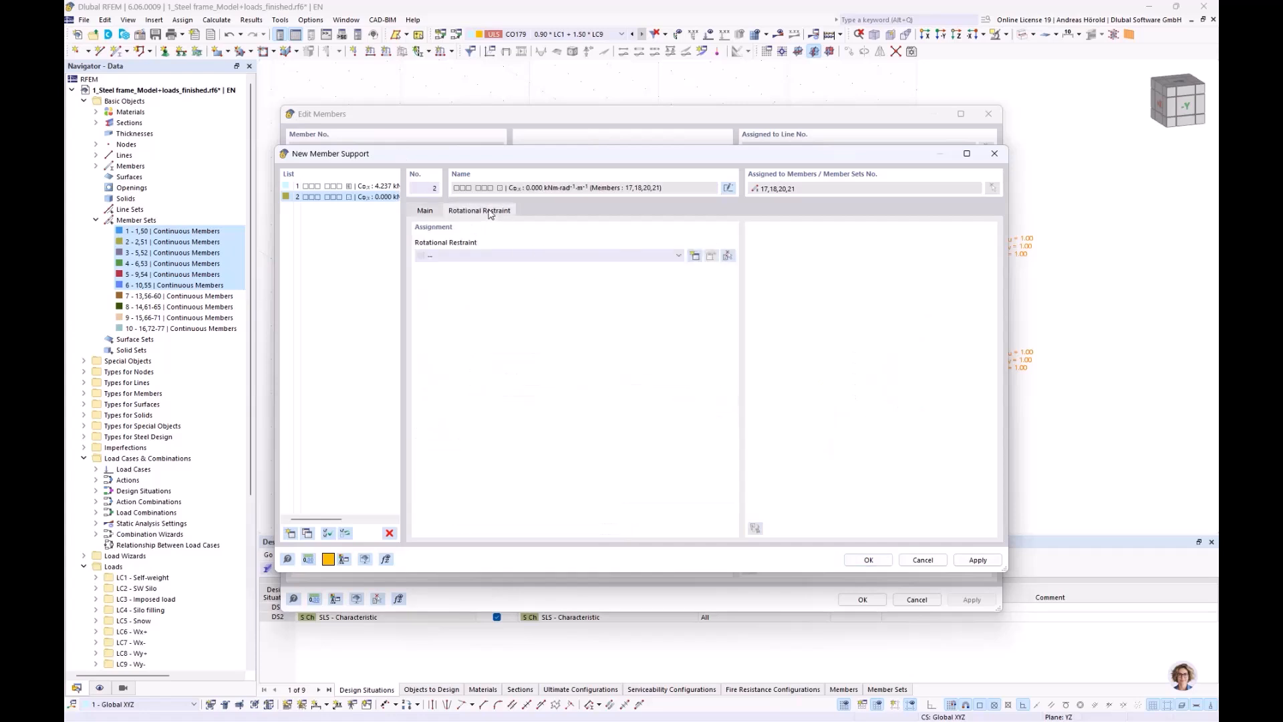
click(668, 257)
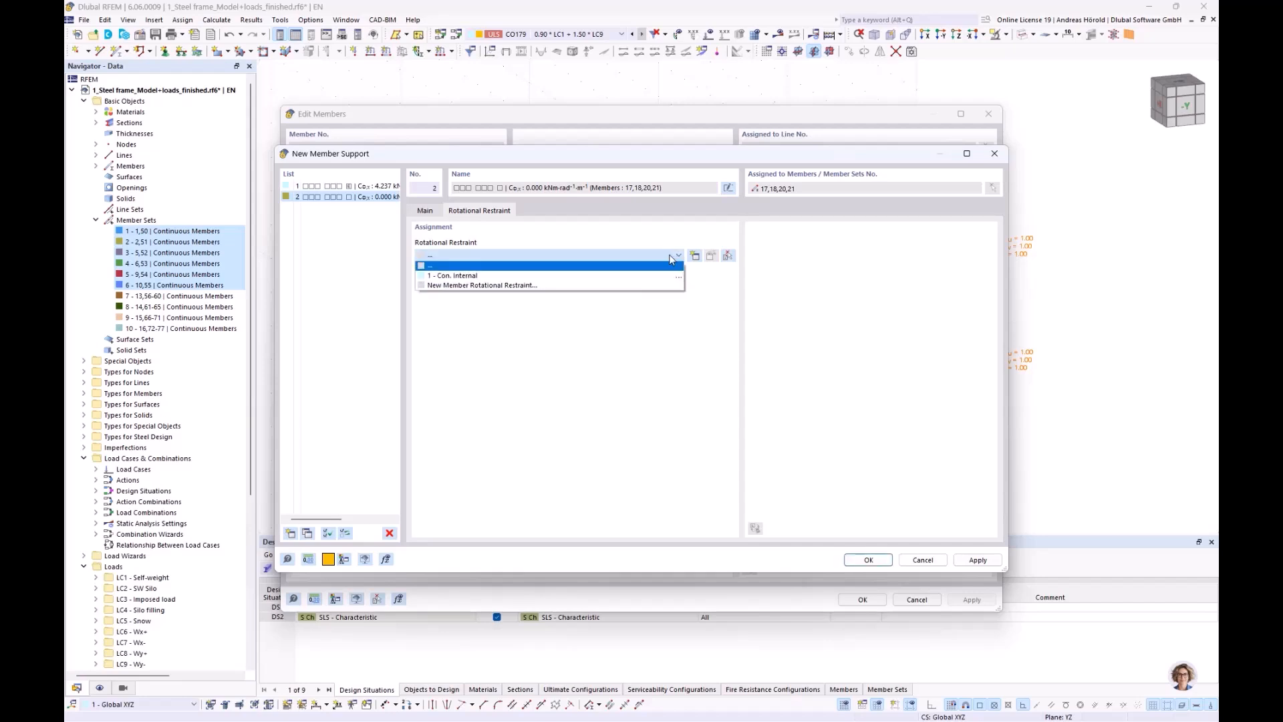
click(598, 277)
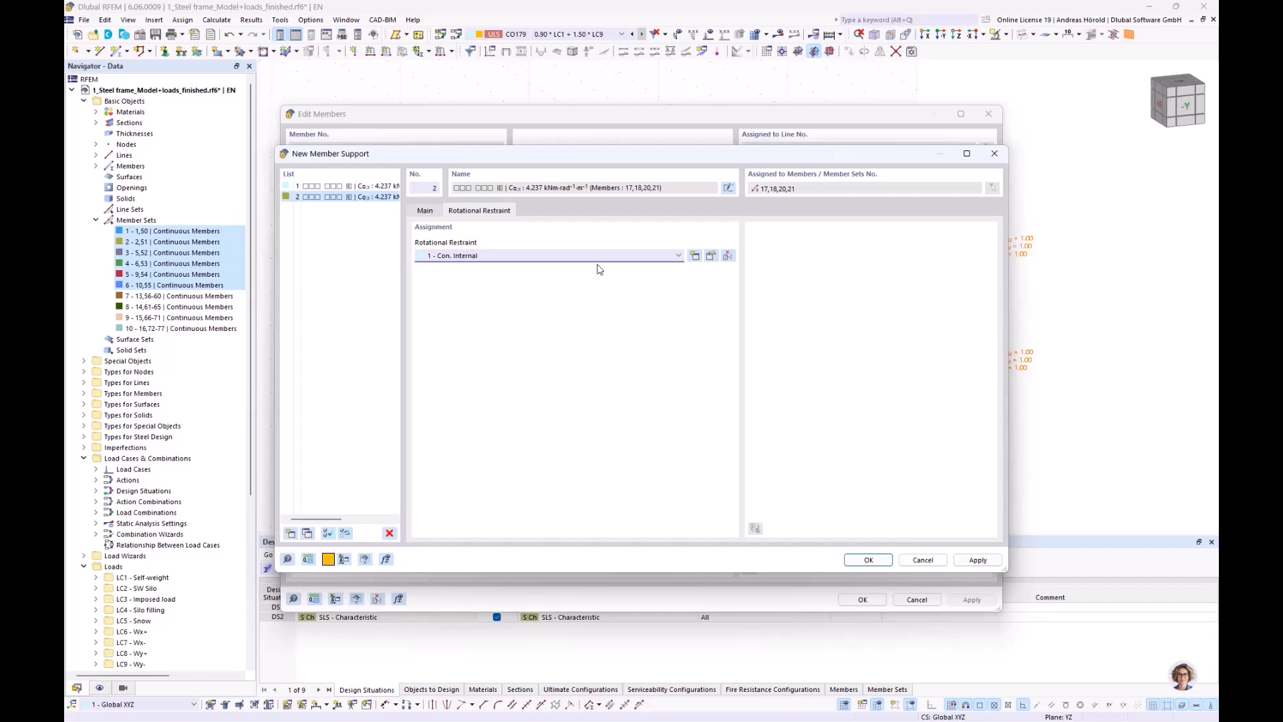
Step: Copy the Con. Internal rotational restraint with its continuous beam effect set to End panel, and save the outer beams' new support
click(711, 257)
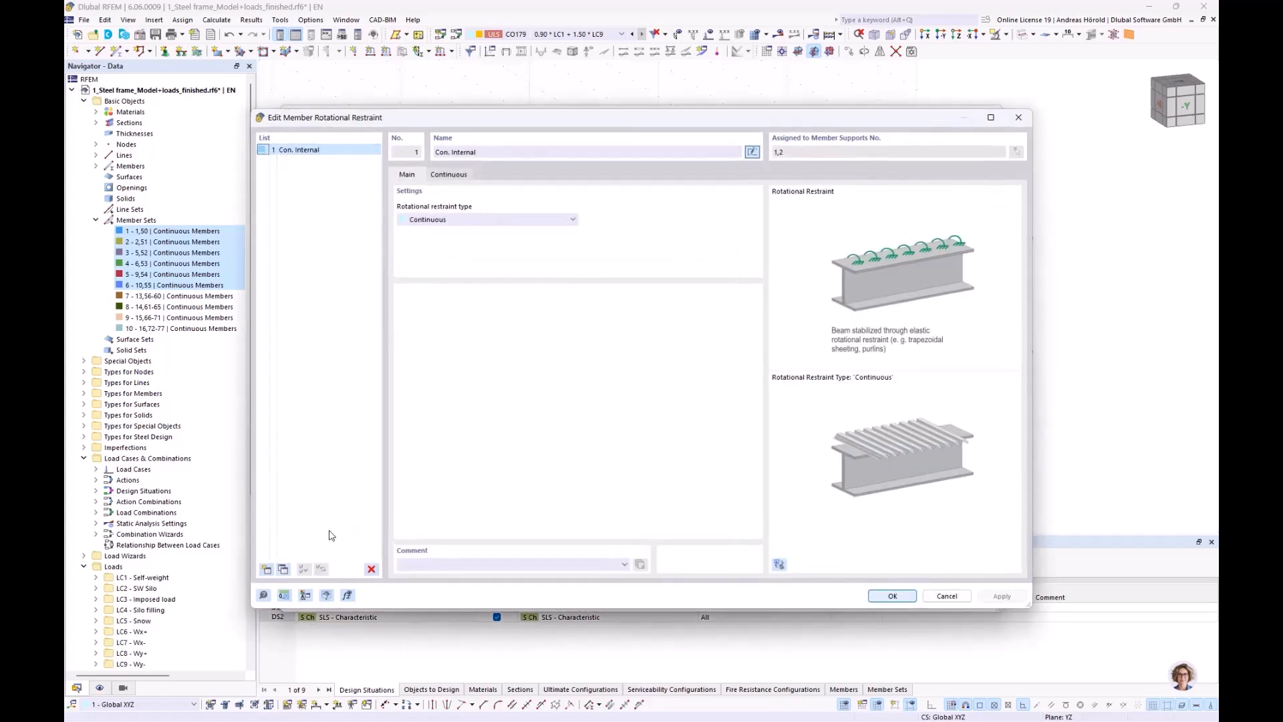
click(284, 570)
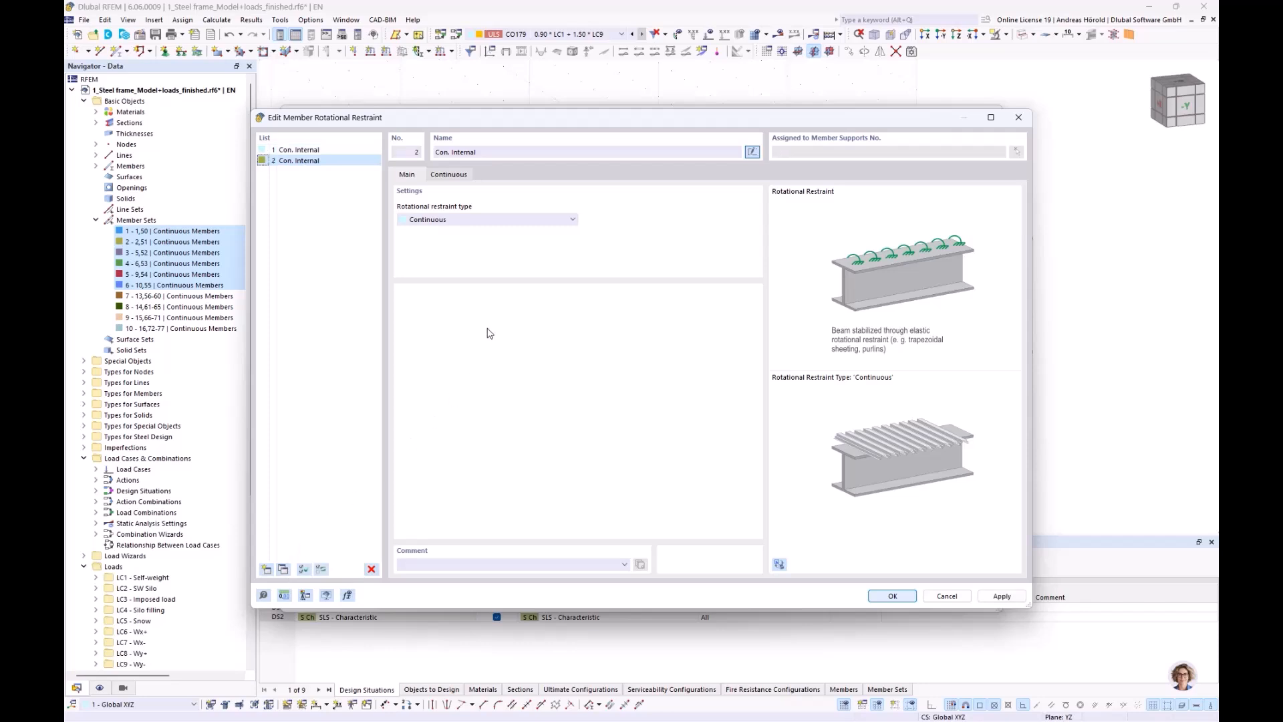
click(449, 175)
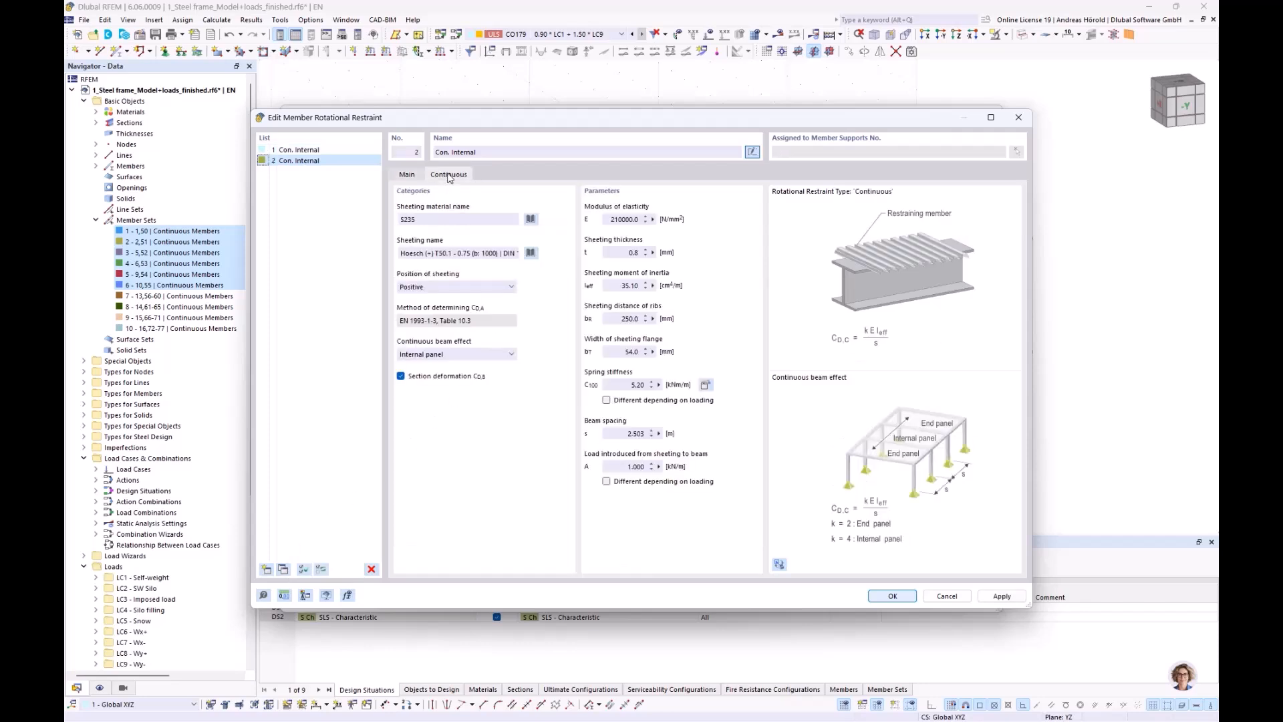
click(472, 355)
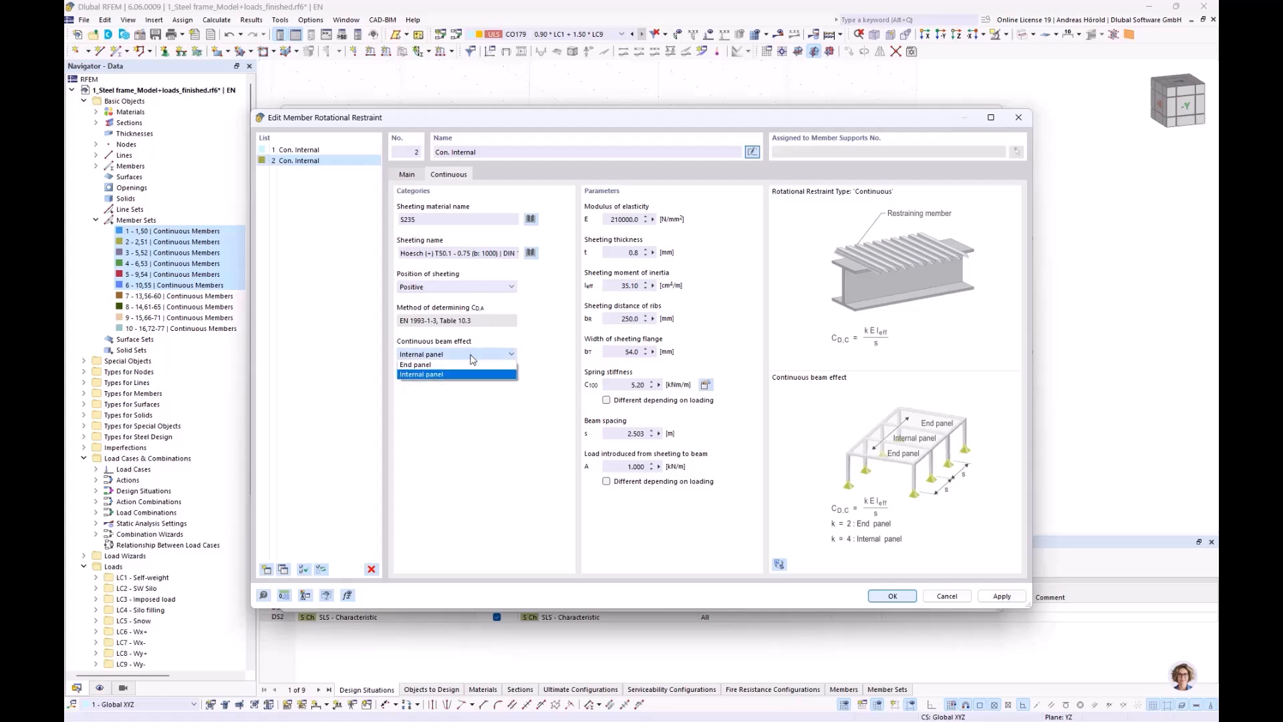
click(471, 366)
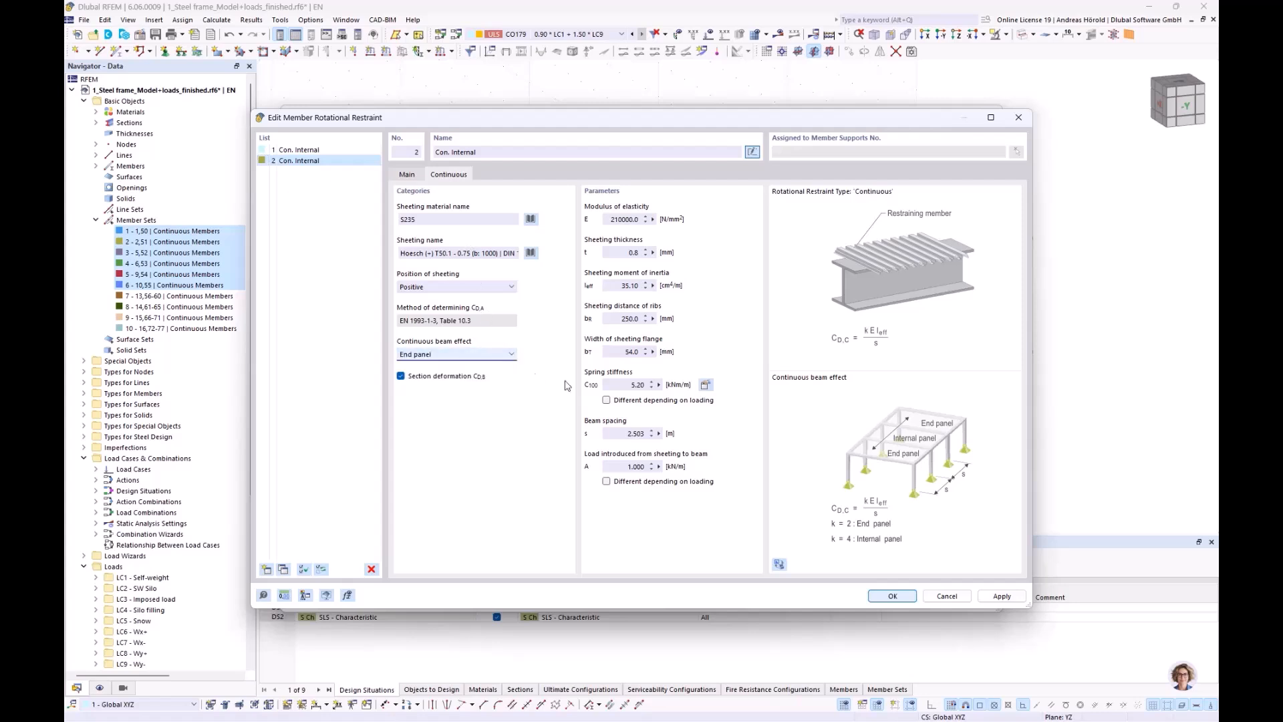
click(894, 597)
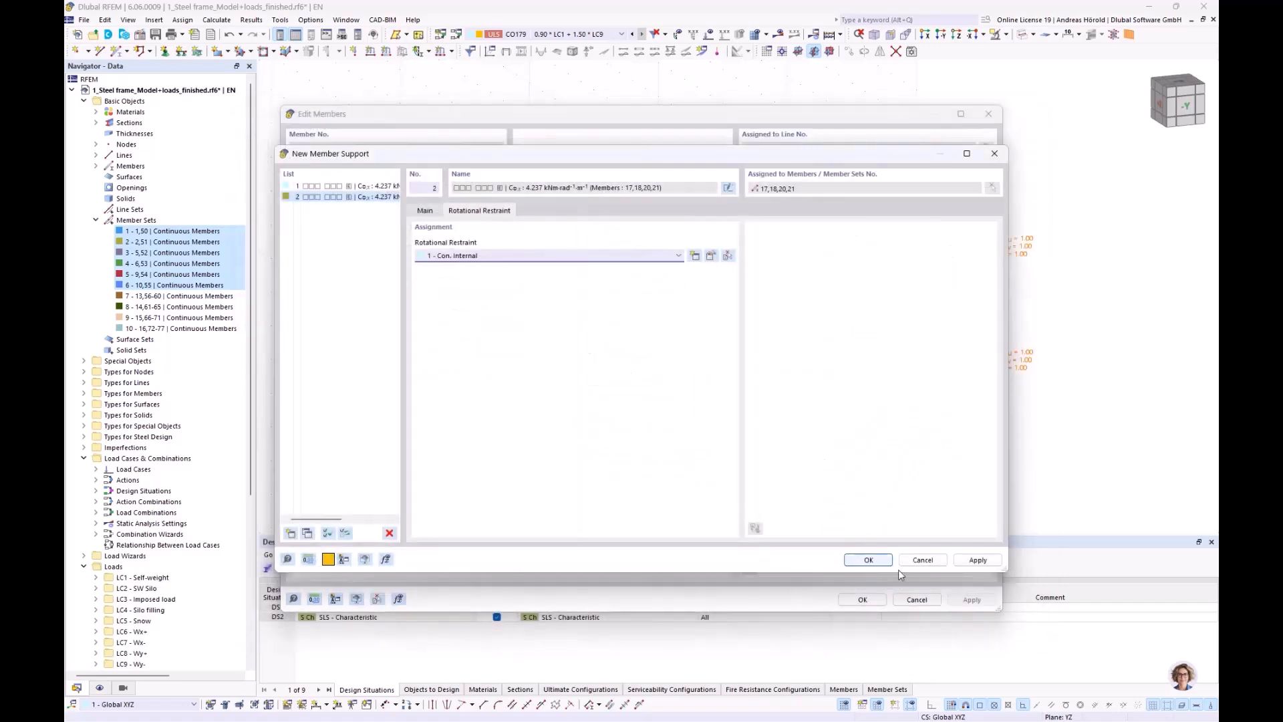
click(868, 560)
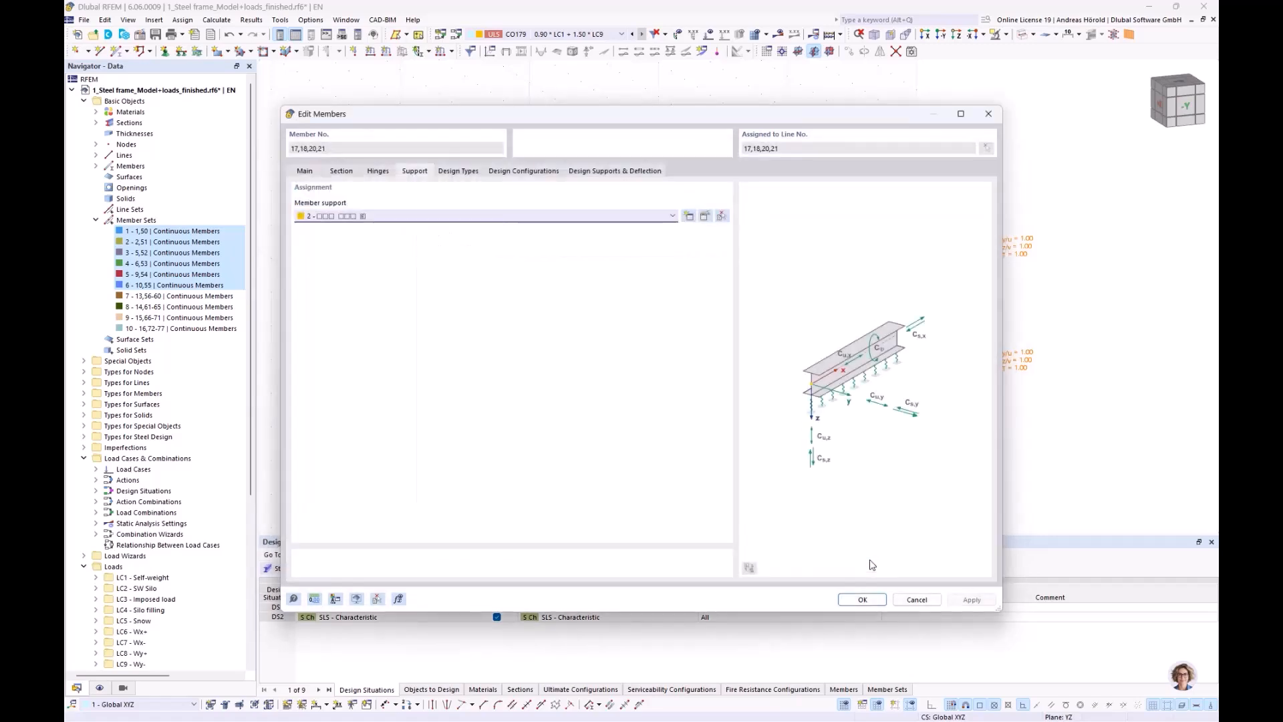
click(863, 599)
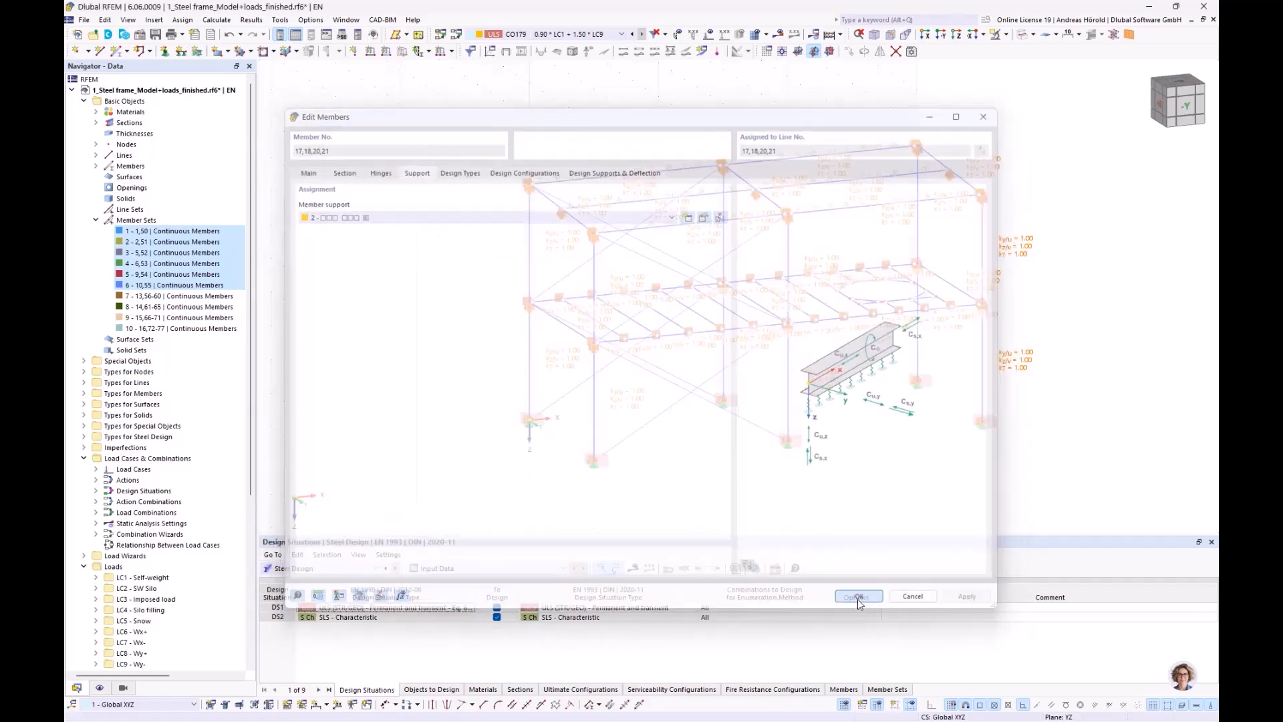
Step: Check which member support and rotational restraint are assigned to the middle roof beam (member 19), leaving its settings as they are
ctrl+middle_drag(722, 465, 736, 471)
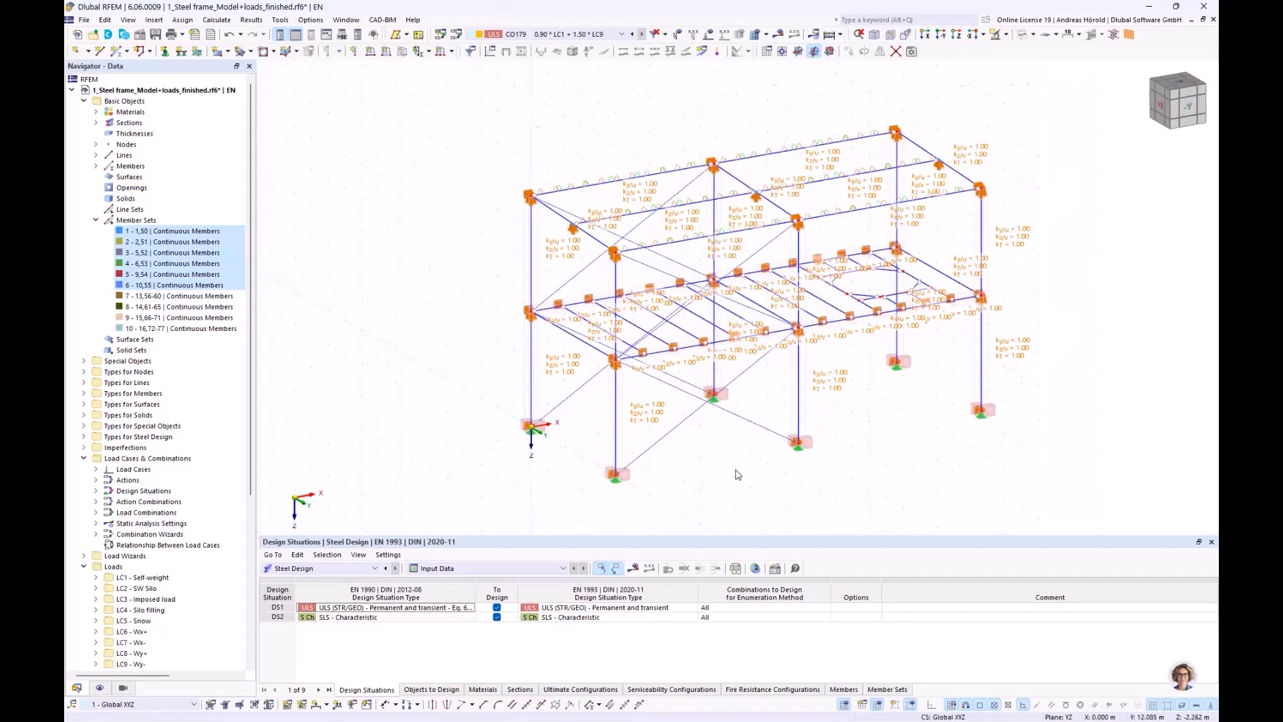
scroll(738, 474, up, 1)
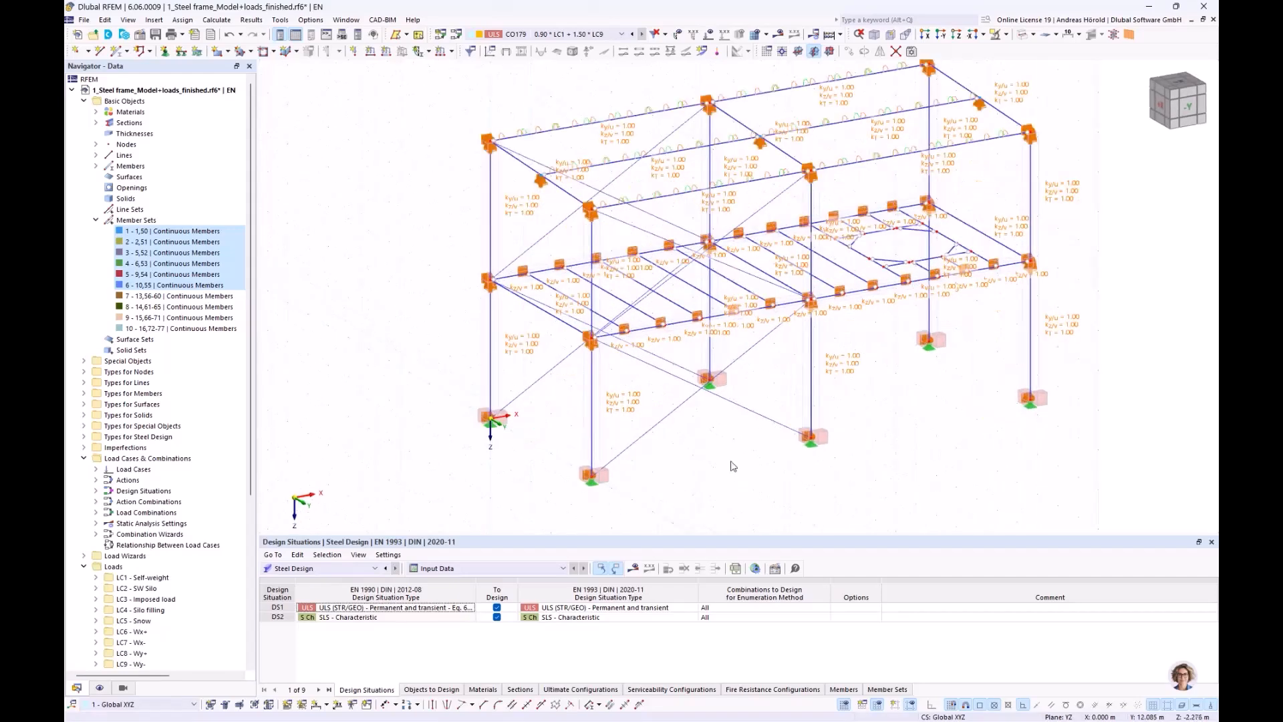
double_click(691, 154)
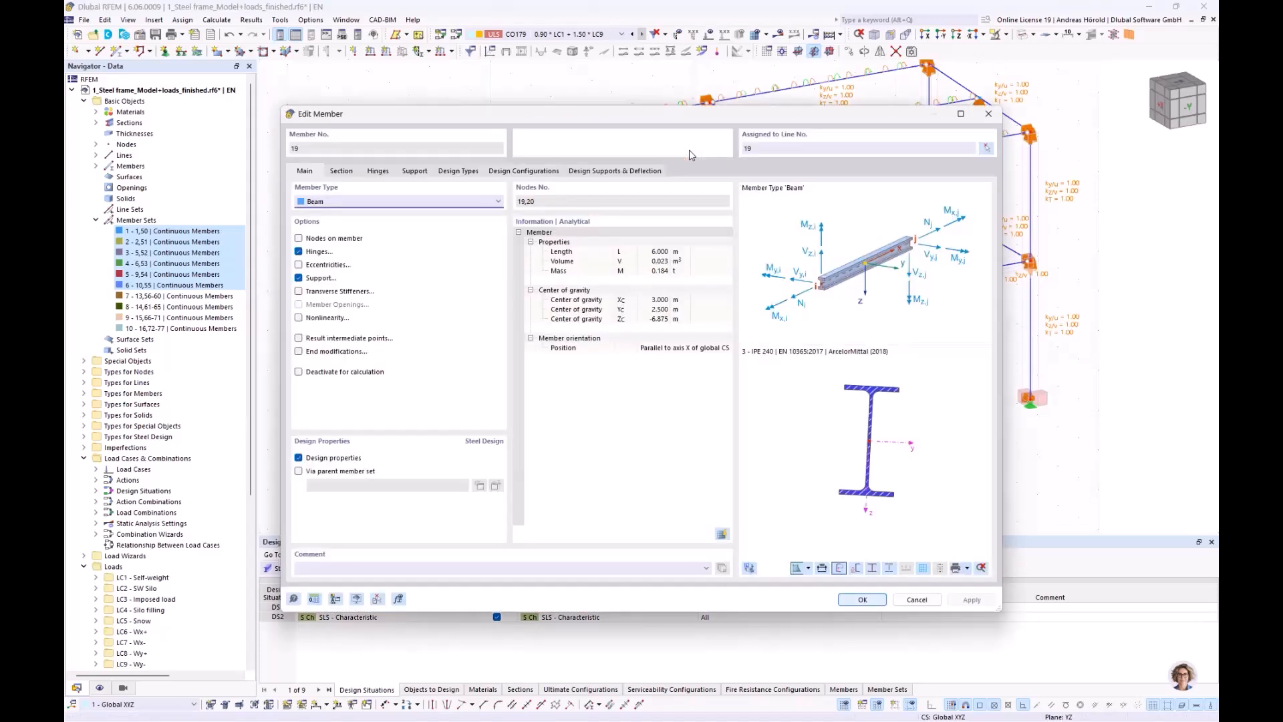
click(415, 171)
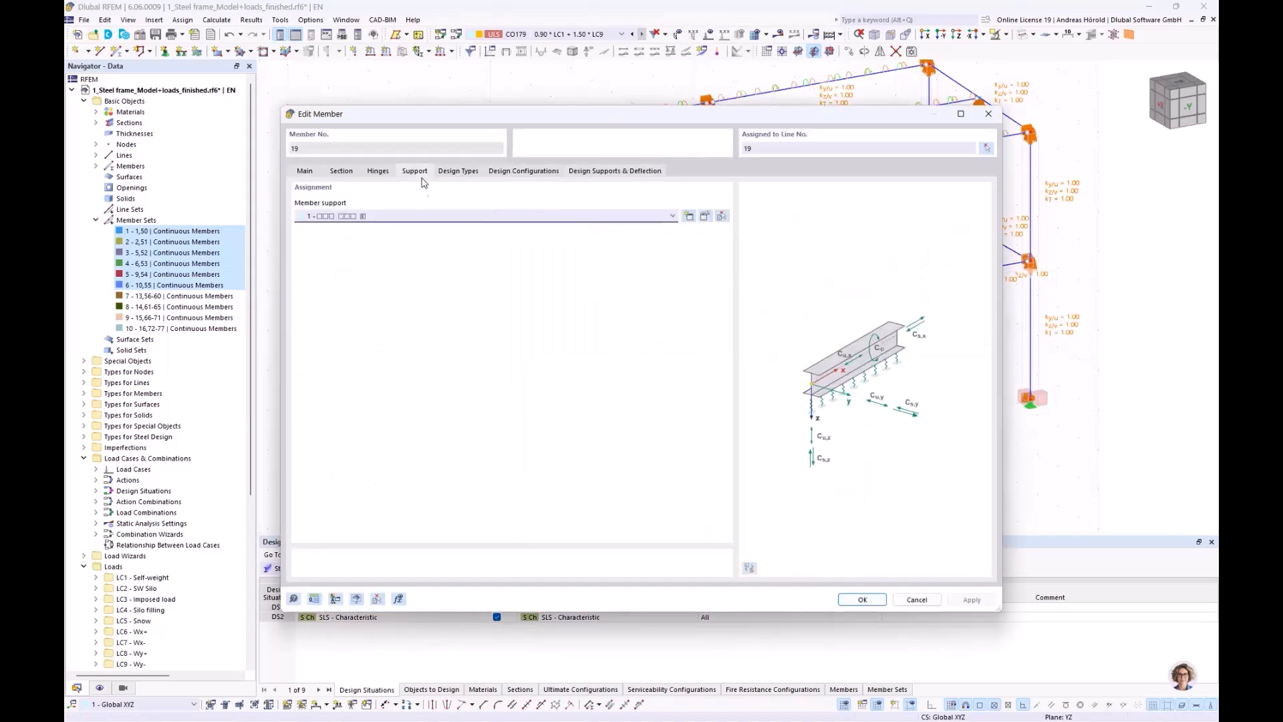
click(706, 217)
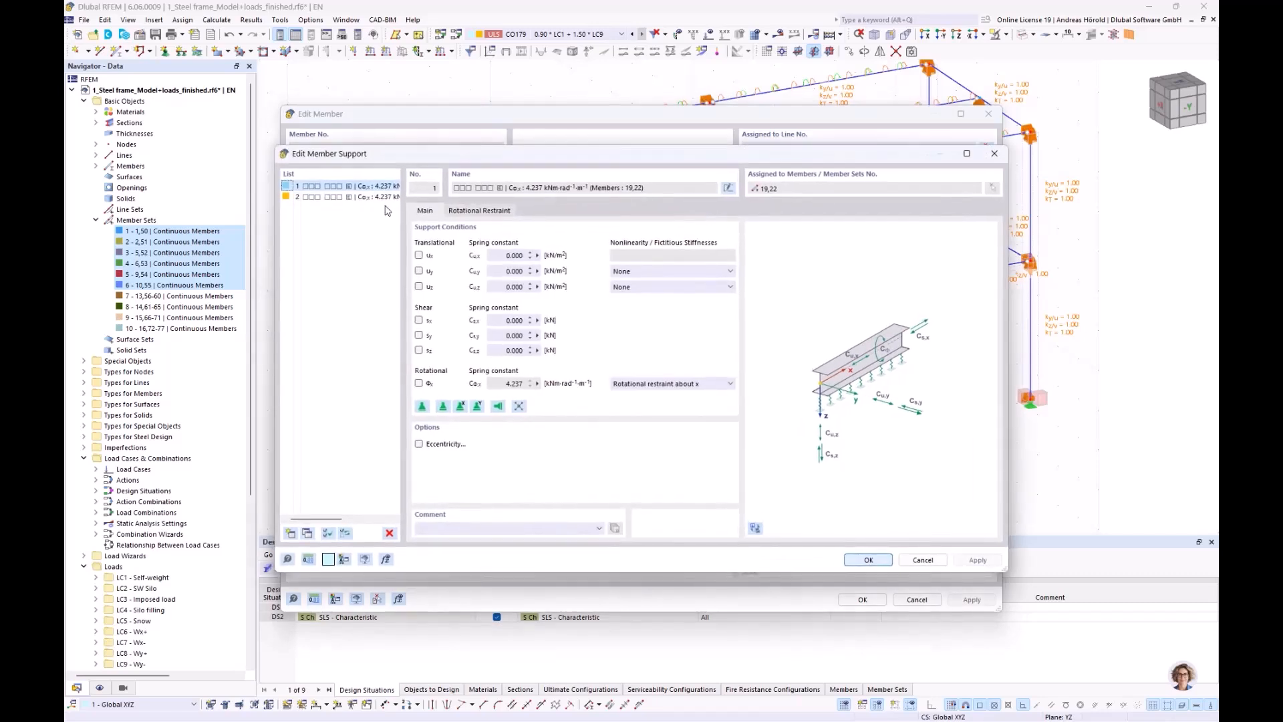
click(478, 213)
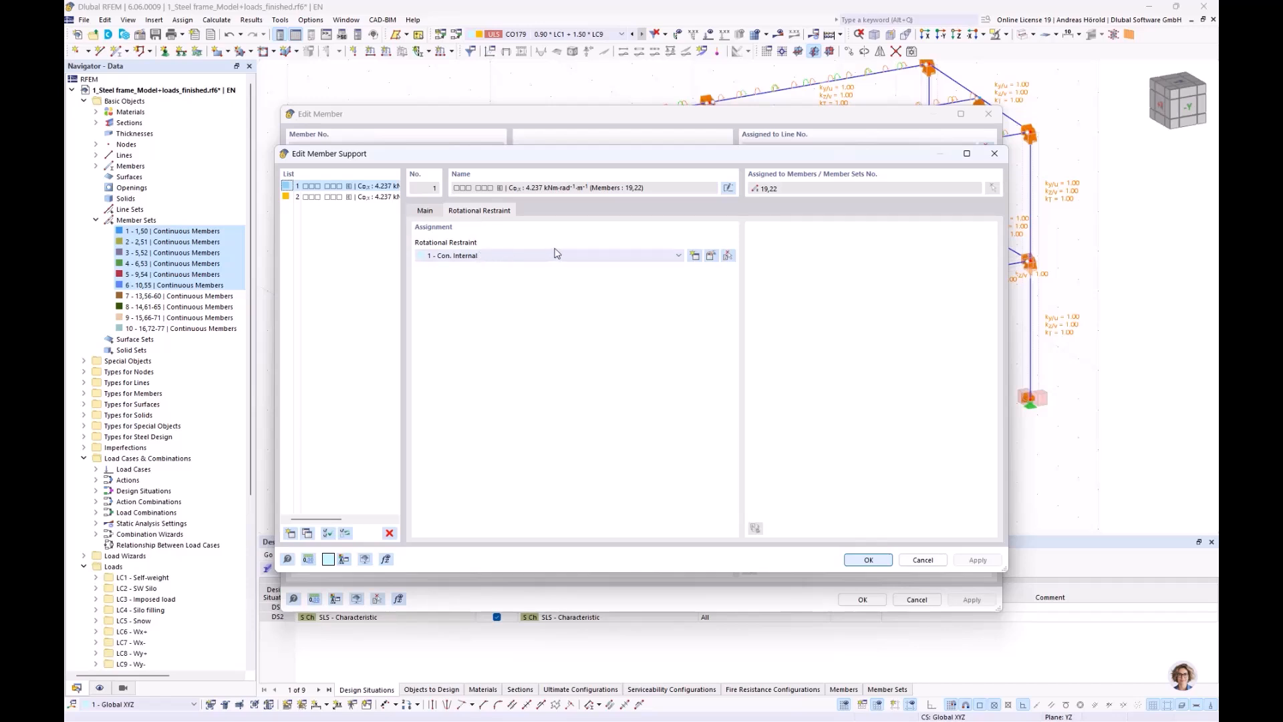
click(923, 561)
click(917, 598)
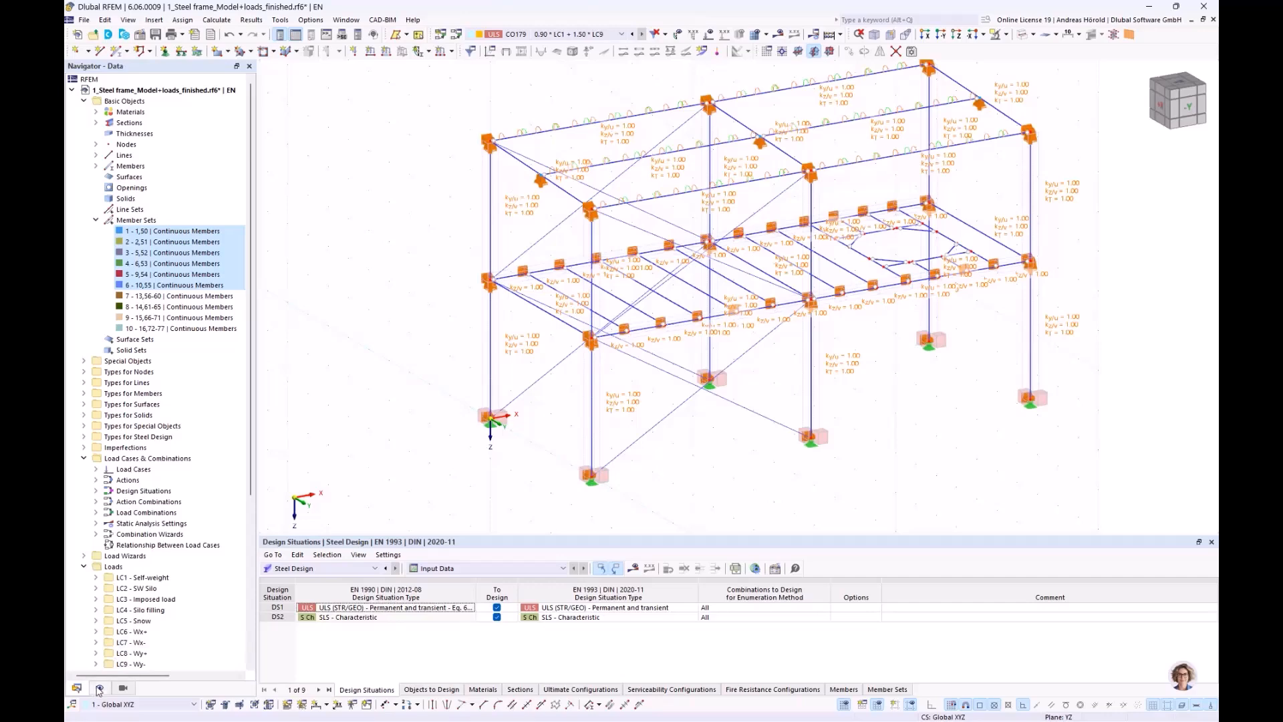
Step: Turn off the display of member effective lengths for steel design in the model view
click(99, 688)
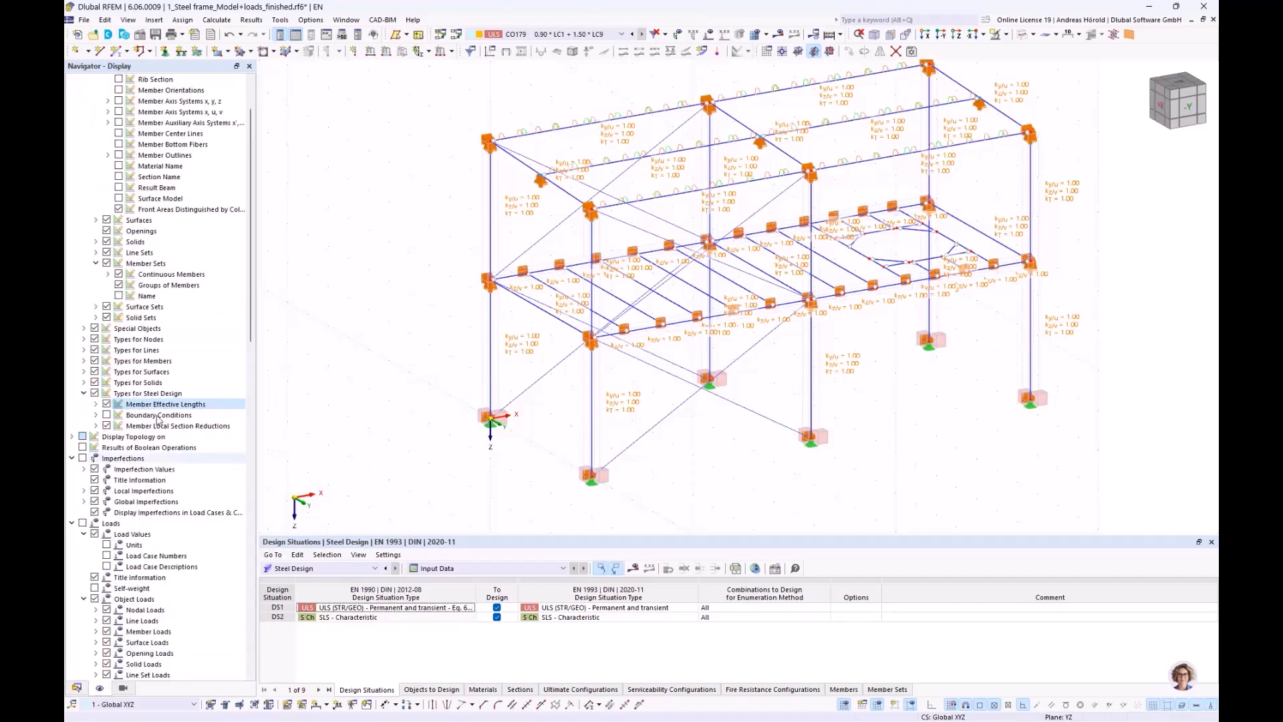
scroll(184, 326, up, 2)
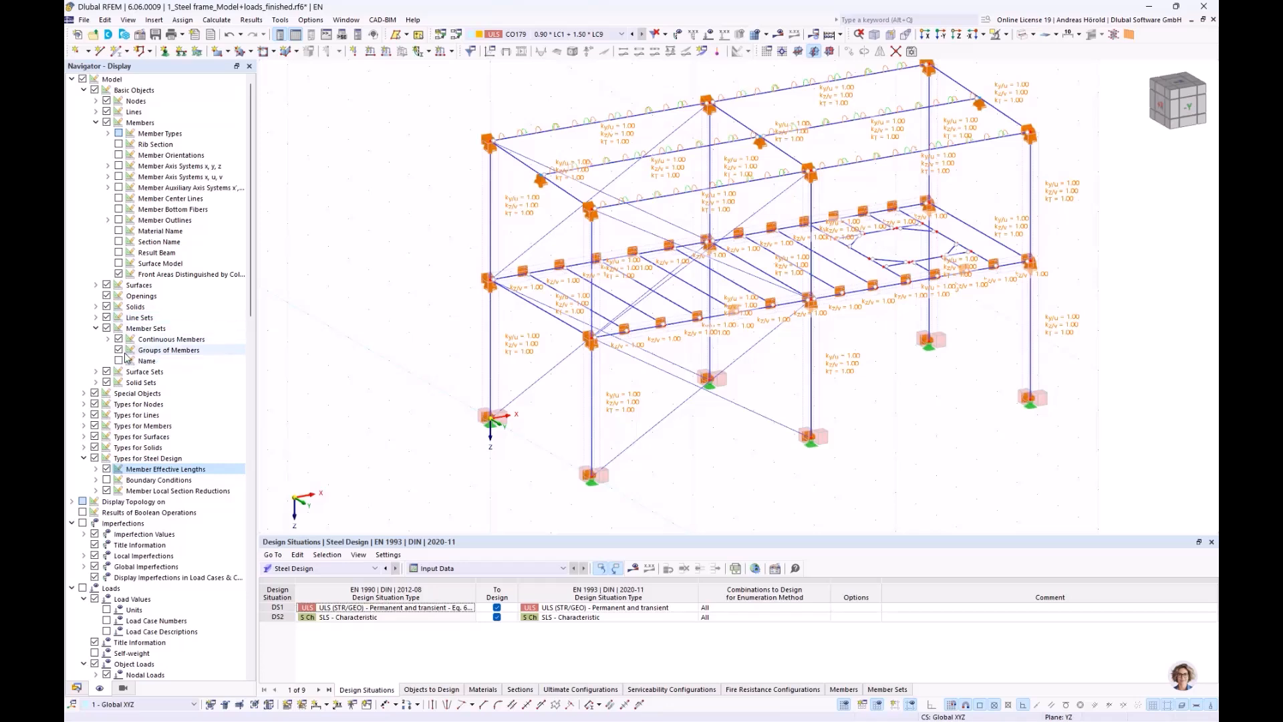
click(107, 469)
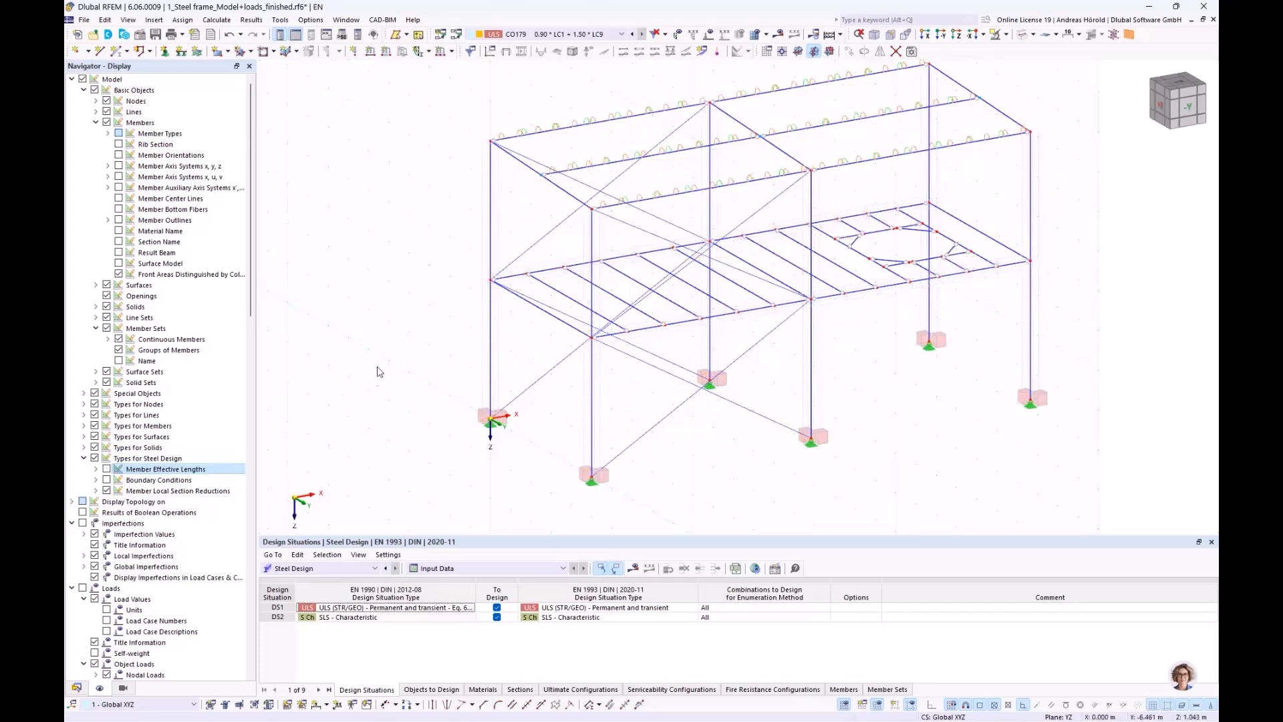
ctrl+middle_drag(391, 343, 520, 264)
drag(584, 159, 542, 201)
drag(796, 165, 772, 195)
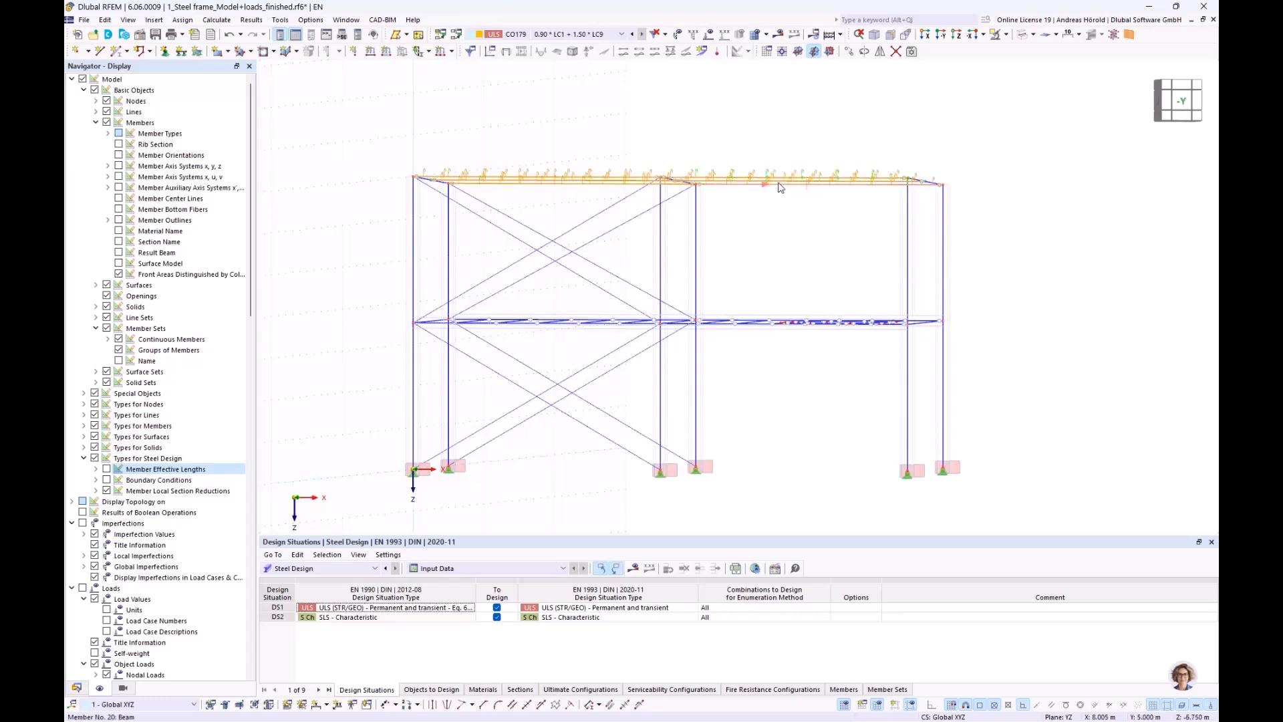
double_click(781, 188)
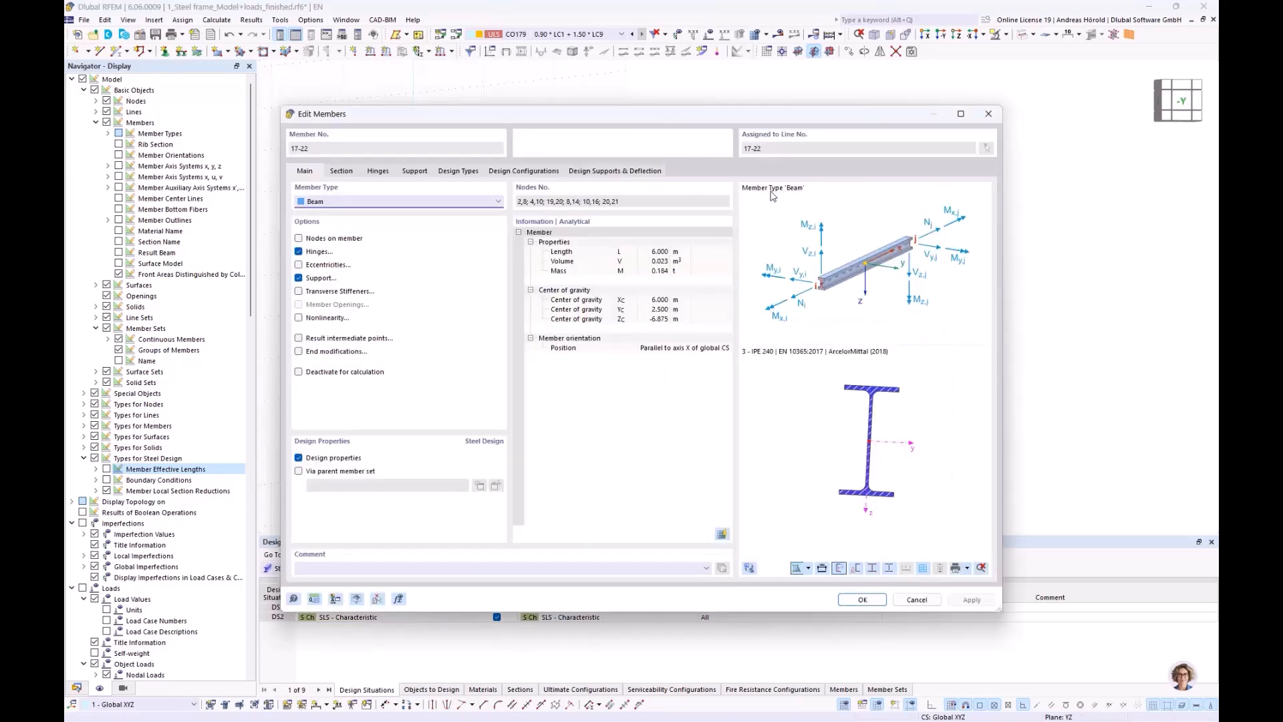
click(413, 171)
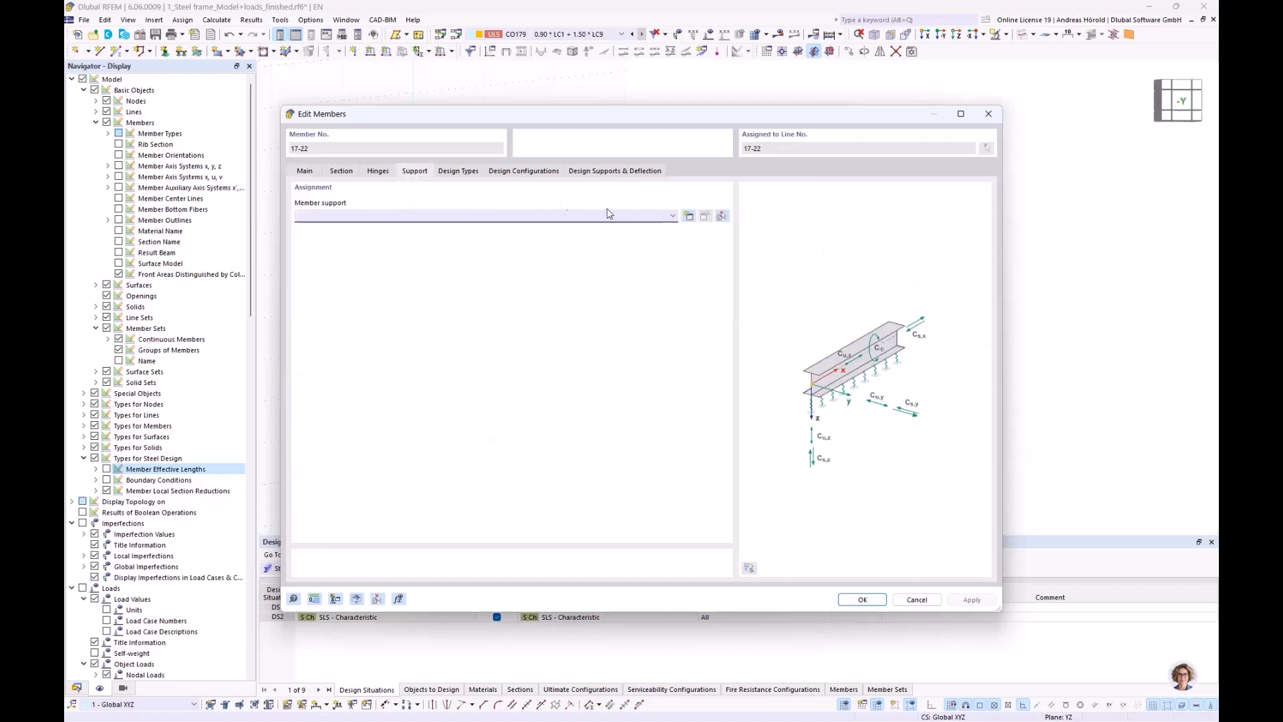
click(673, 215)
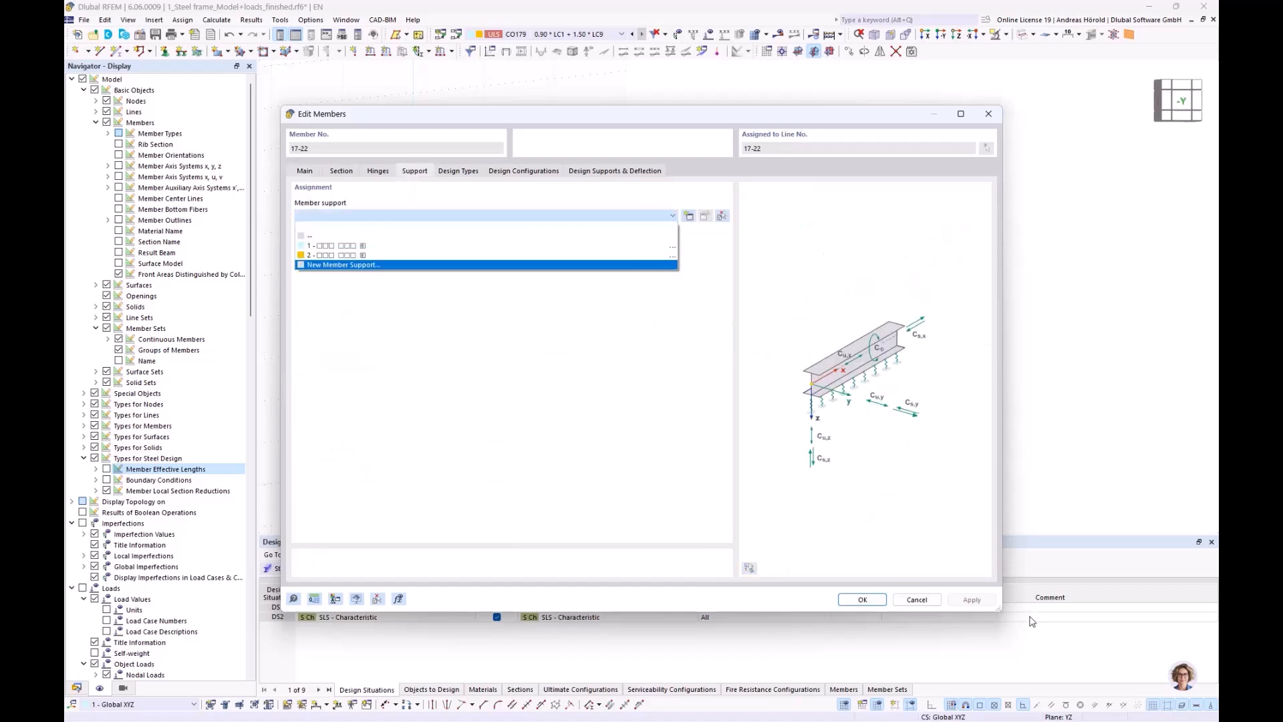
click(917, 600)
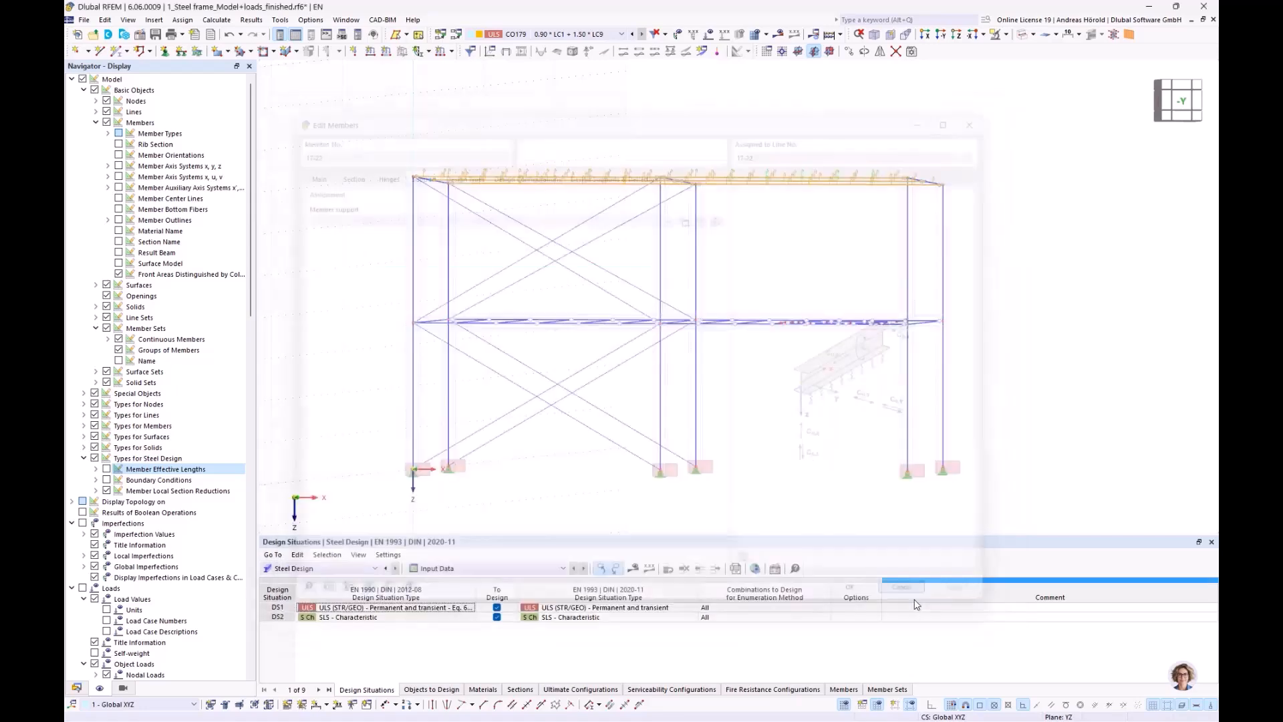
mouse_move(780, 425)
ctrl+middle_down()
mouse_move(810, 442)
mouse_move(774, 421)
ctrl+middle_up()
middle_drag(774, 421, 806, 434)
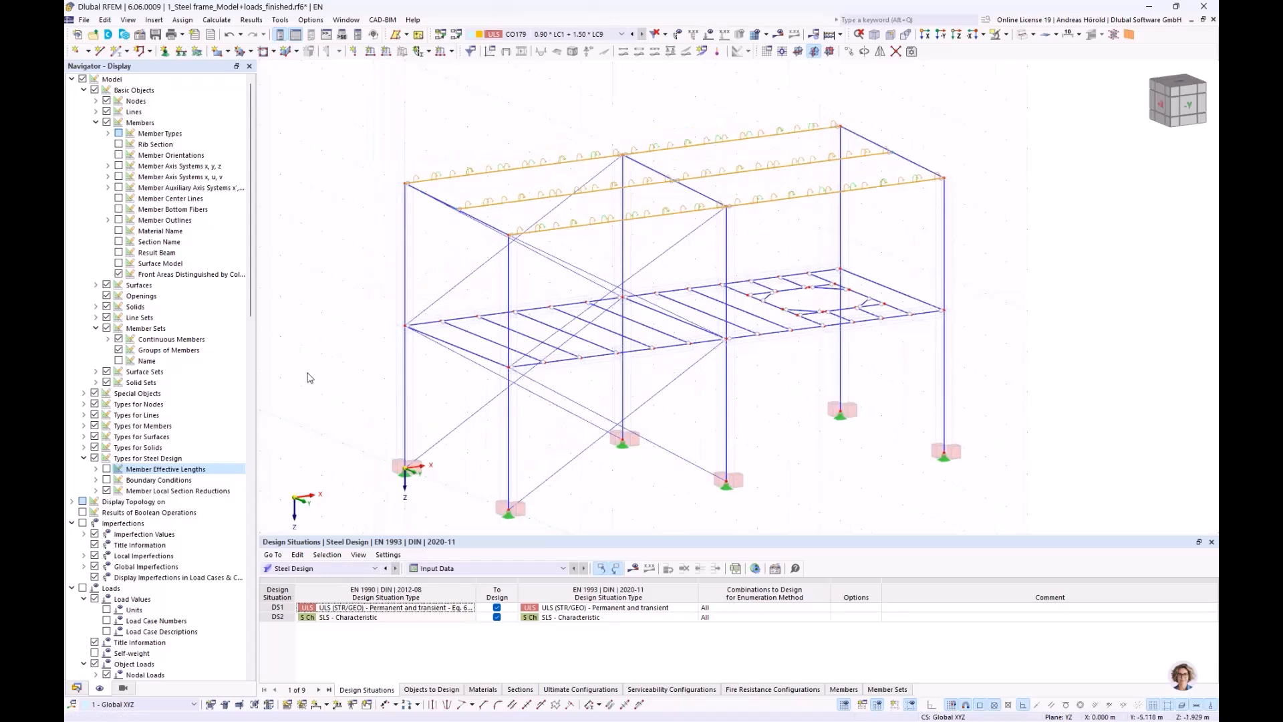
Step: Select both existing member supports, 1 and 2, in the model data and open them together for editing
click(76, 688)
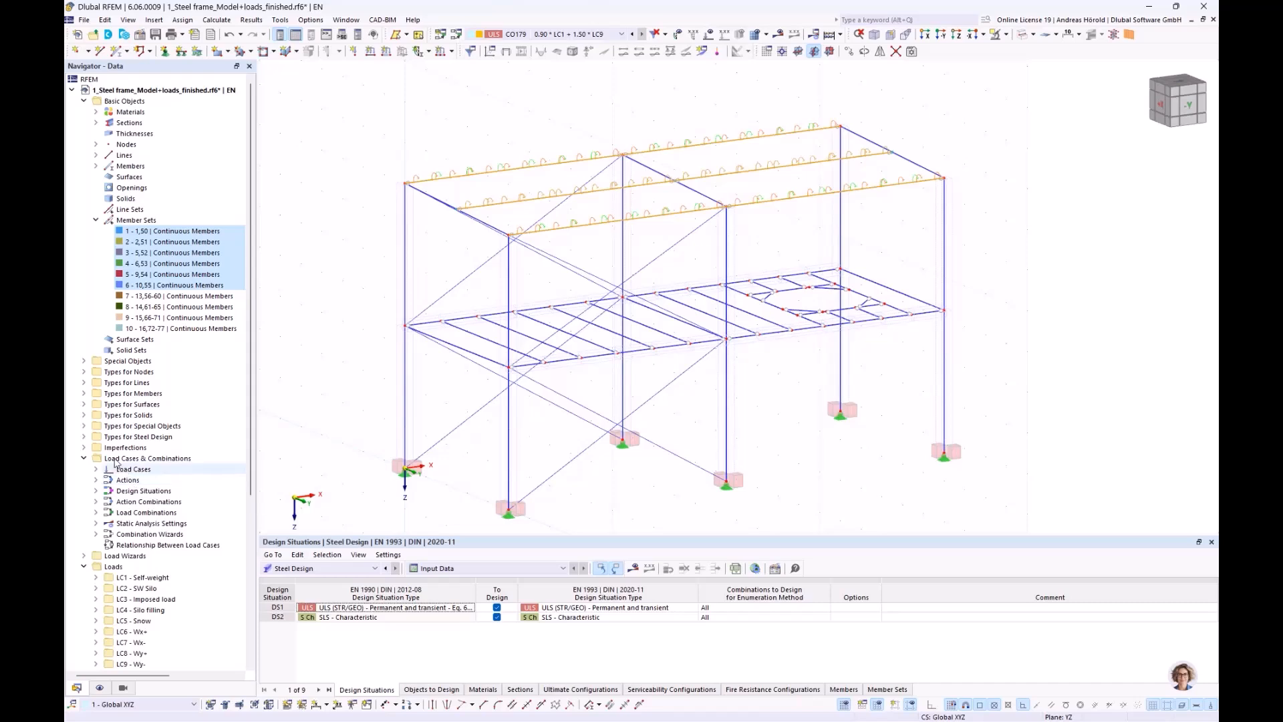
click(83, 394)
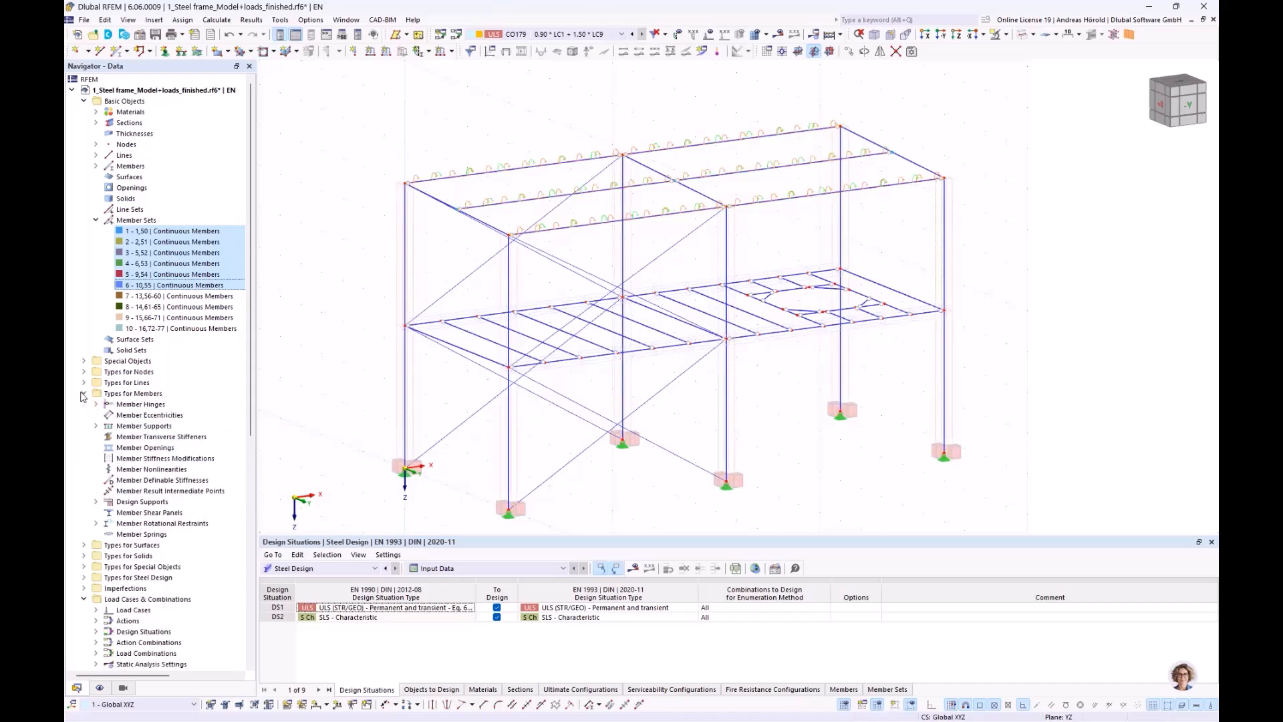
click(95, 425)
click(166, 437)
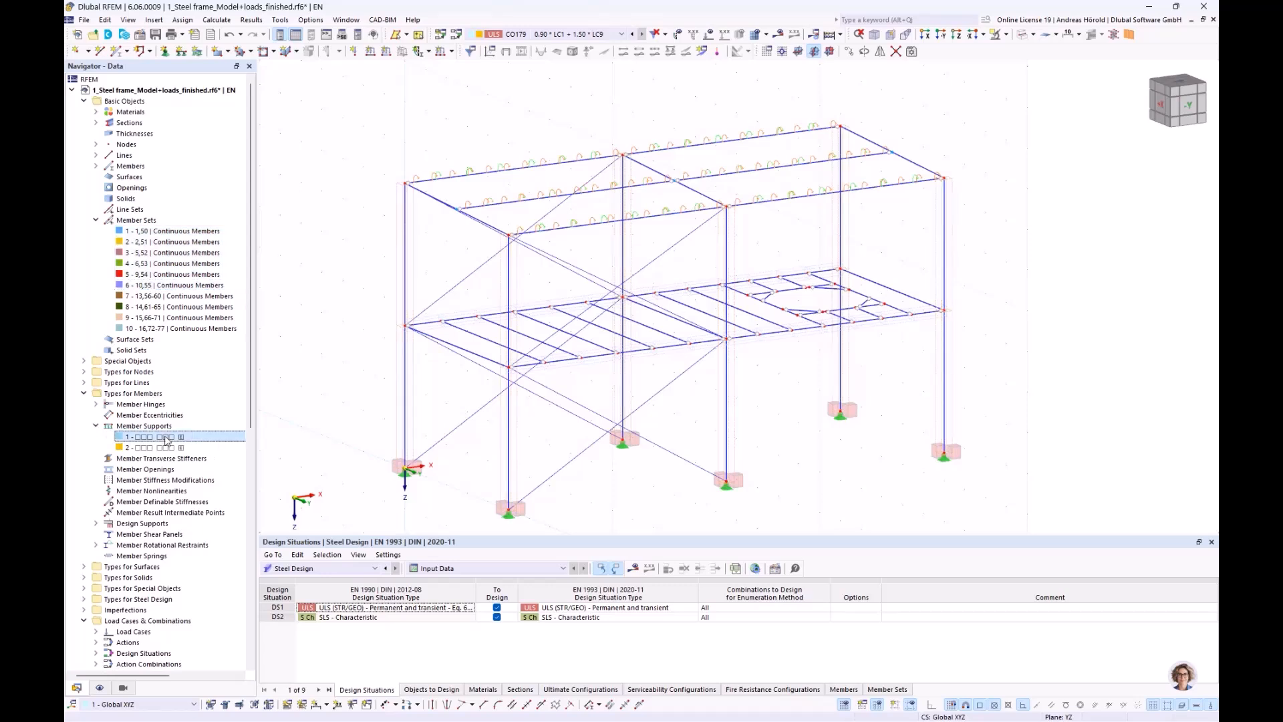
ctrl+click(166, 448)
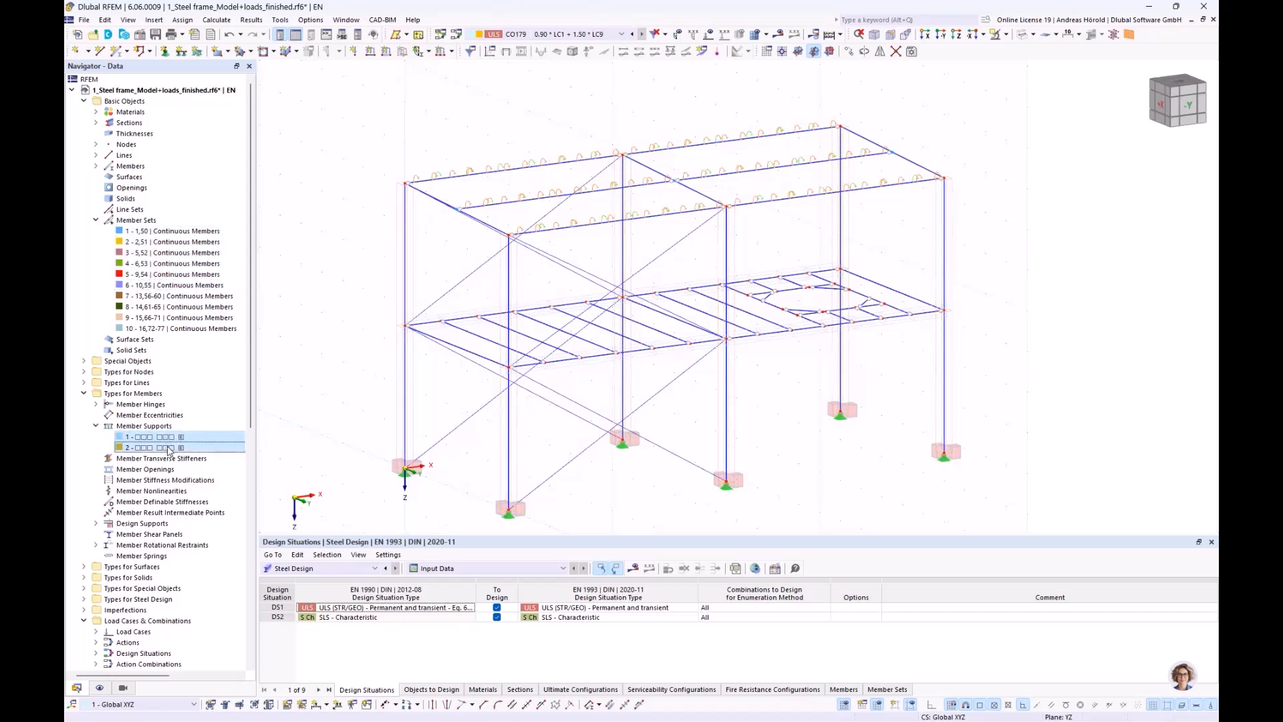
right_click(168, 450)
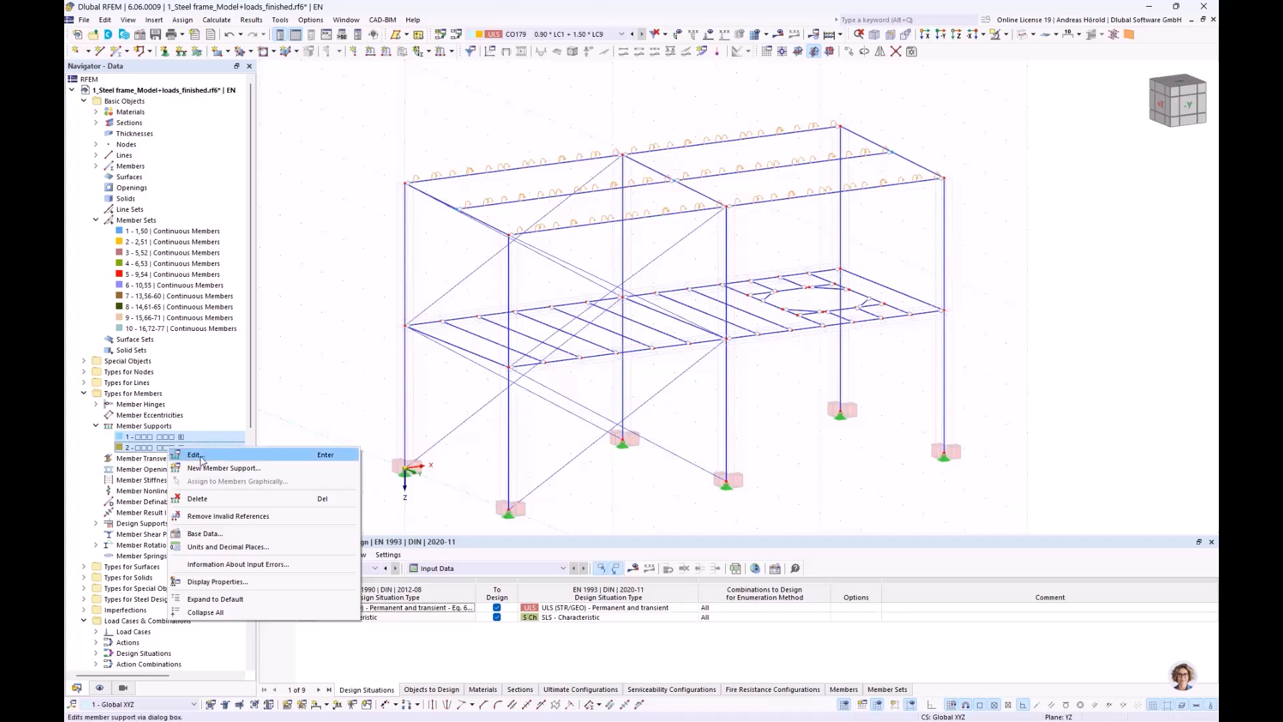
click(204, 458)
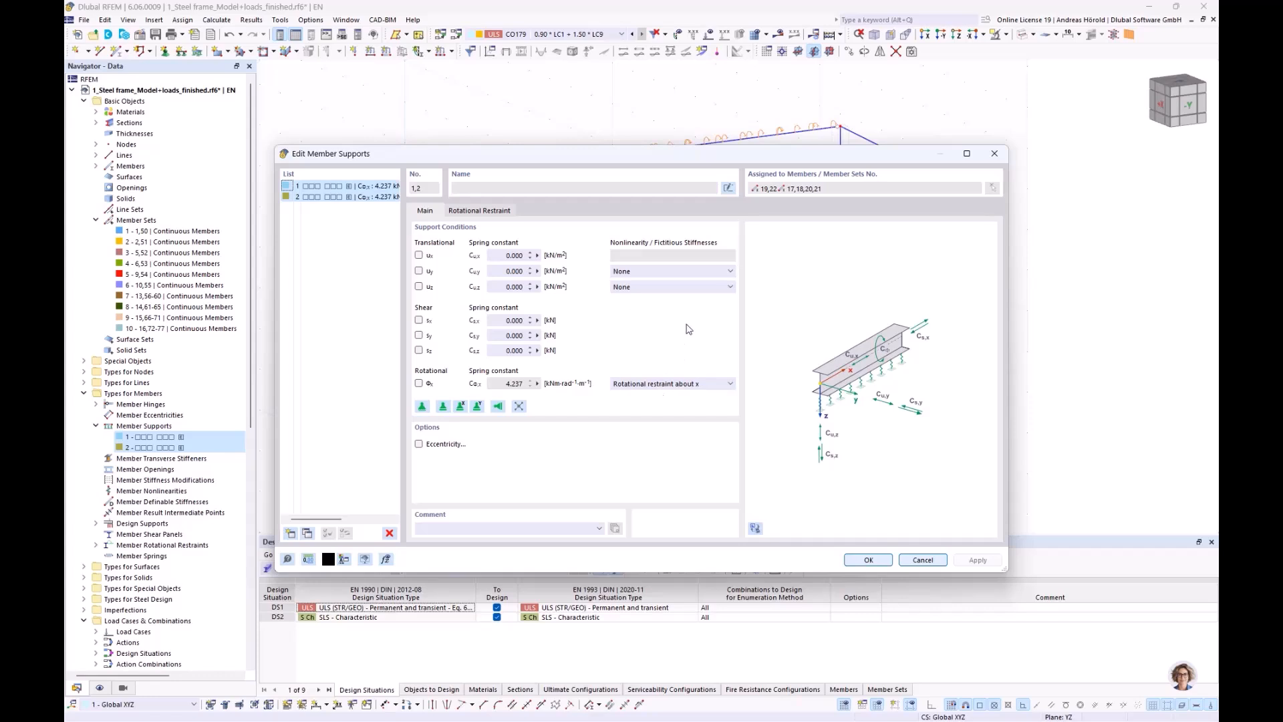
Step: Assign a shear panel in y to both member supports and set their eccentricity reference to the section's top centre point
click(733, 274)
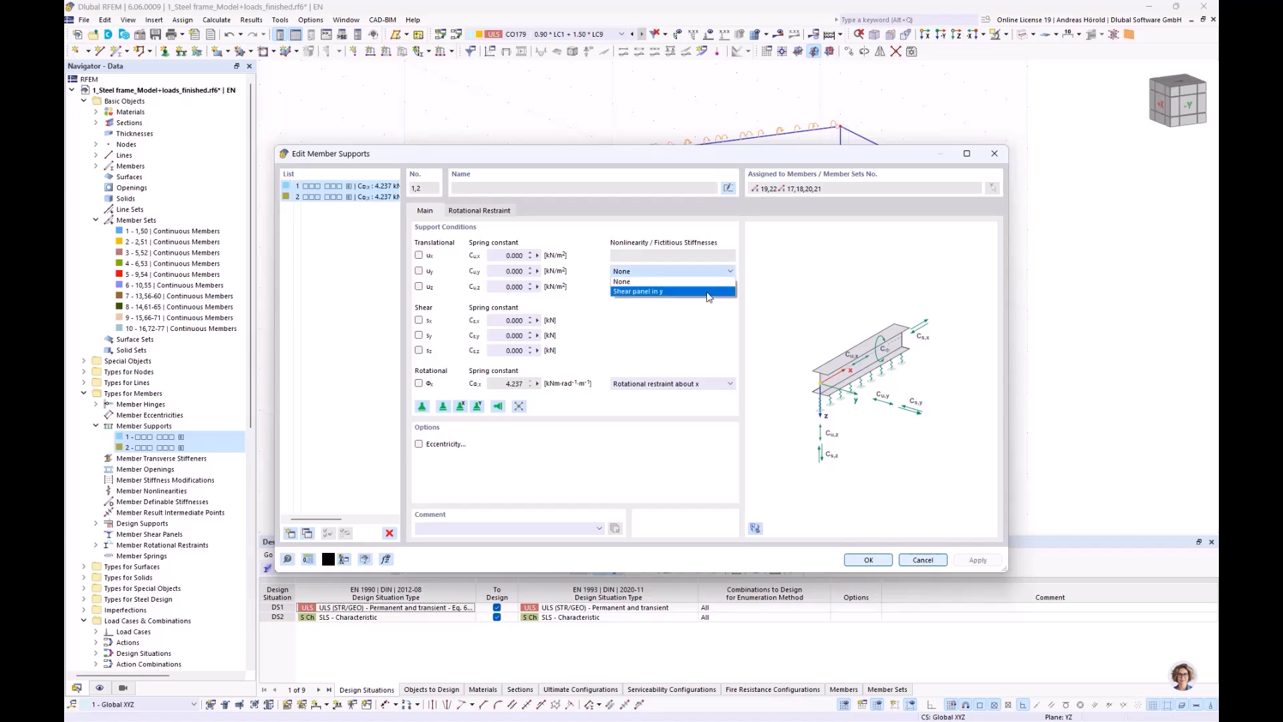
click(708, 292)
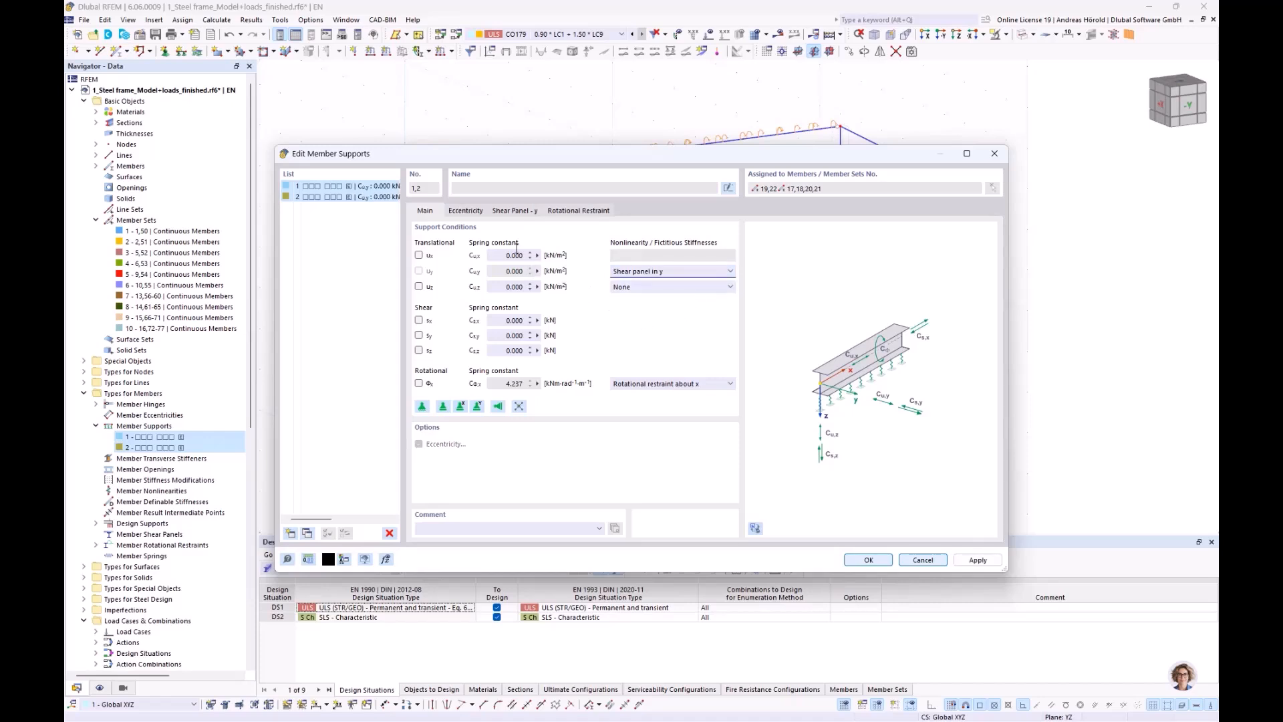
click(460, 211)
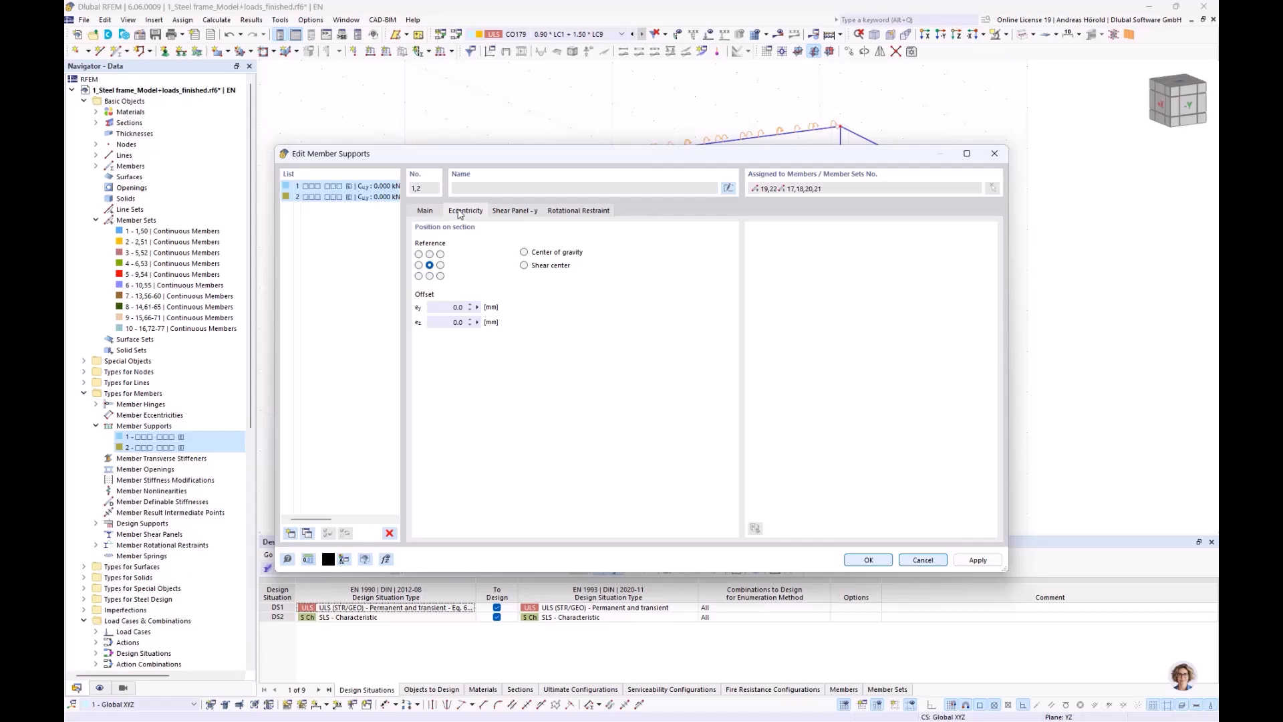
click(430, 254)
Step: Create a new member shear panel of type Trapezoidal sheeting using the Hoesch (+) T50.1 - 0.75 section
click(515, 212)
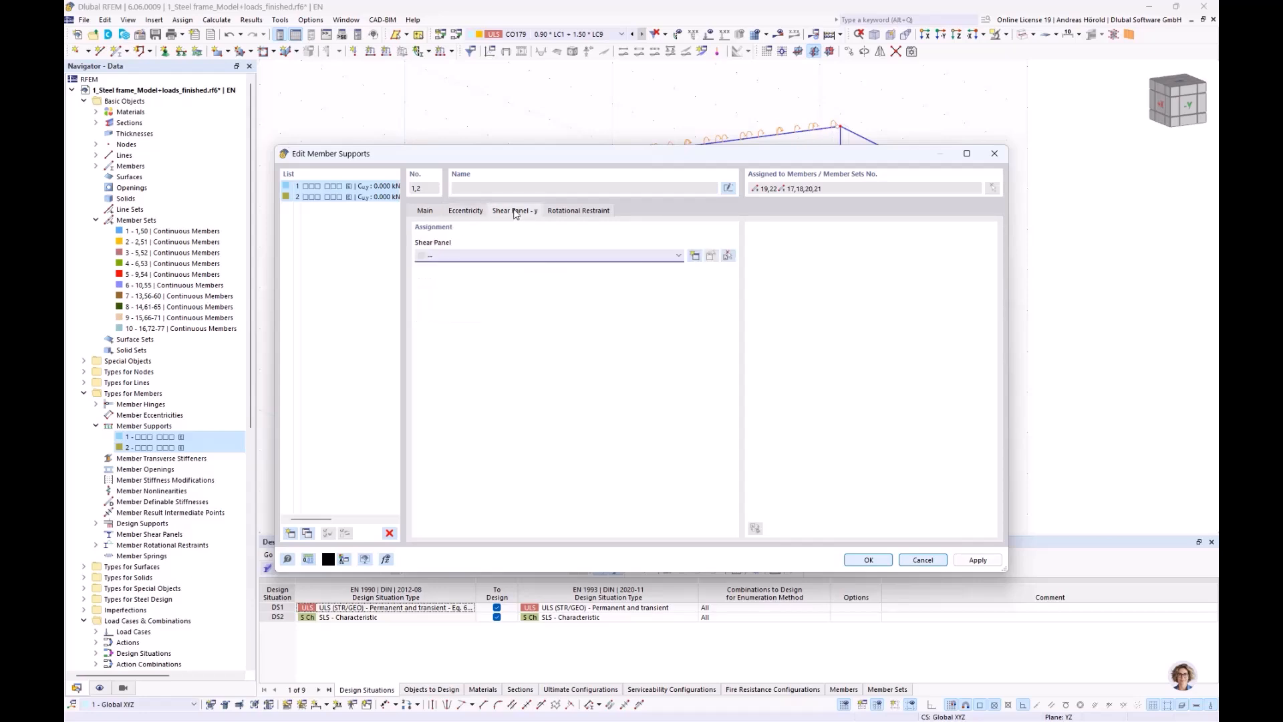
click(695, 257)
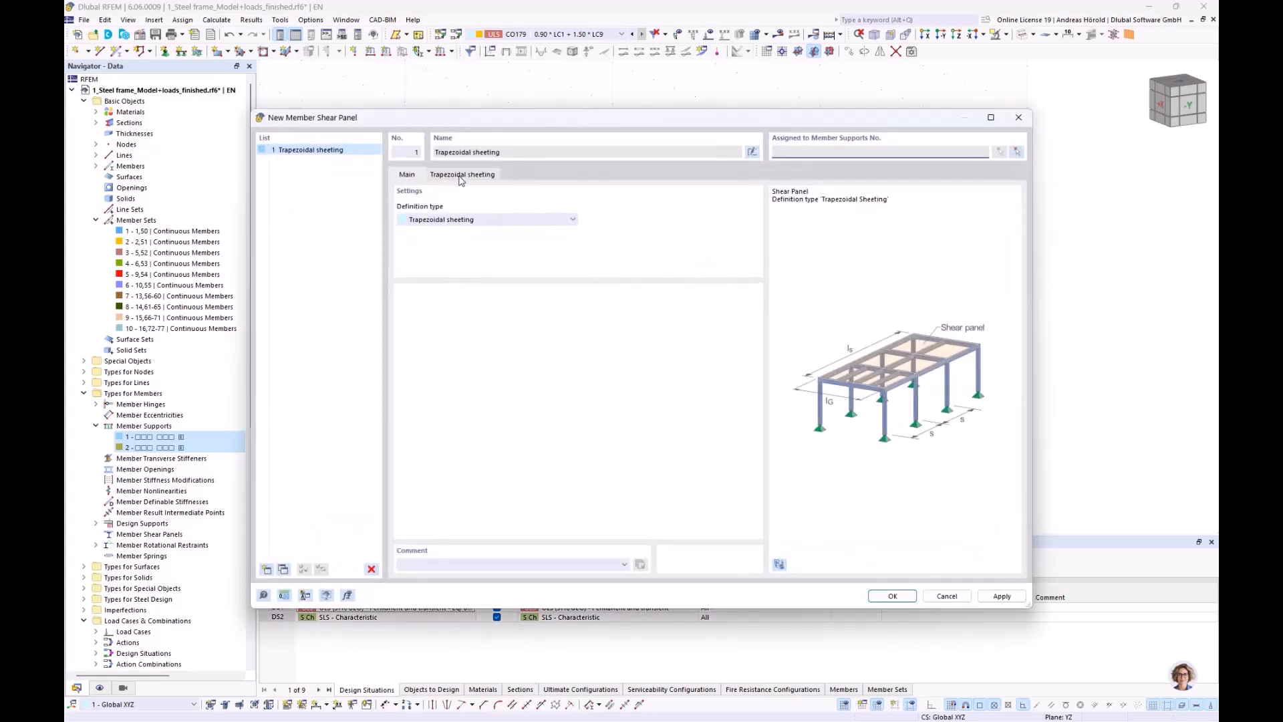
click(451, 219)
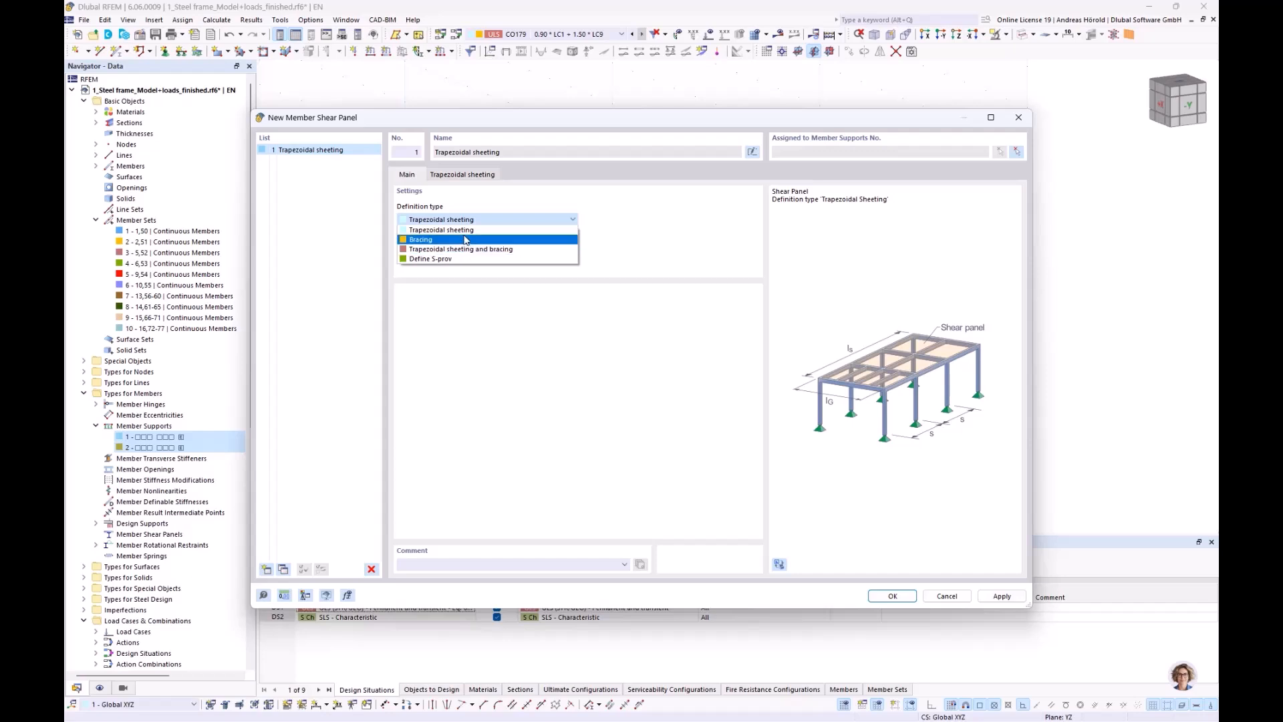
click(484, 204)
click(451, 174)
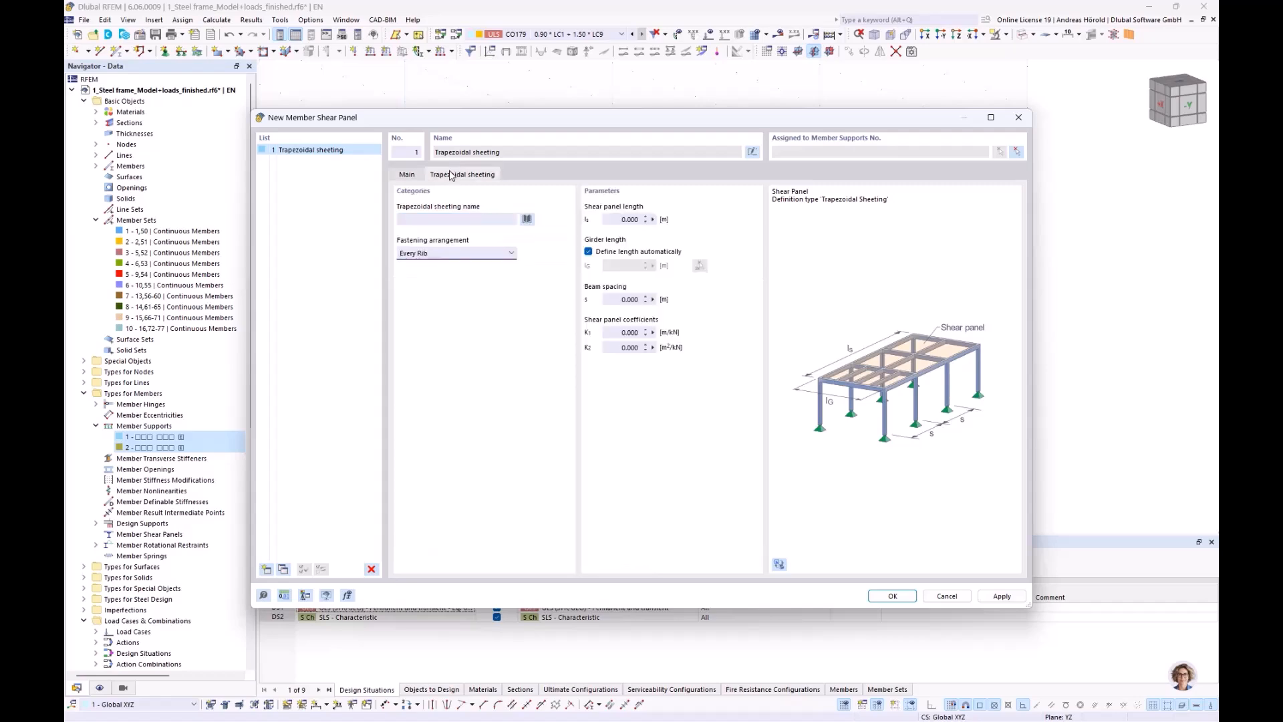
click(527, 220)
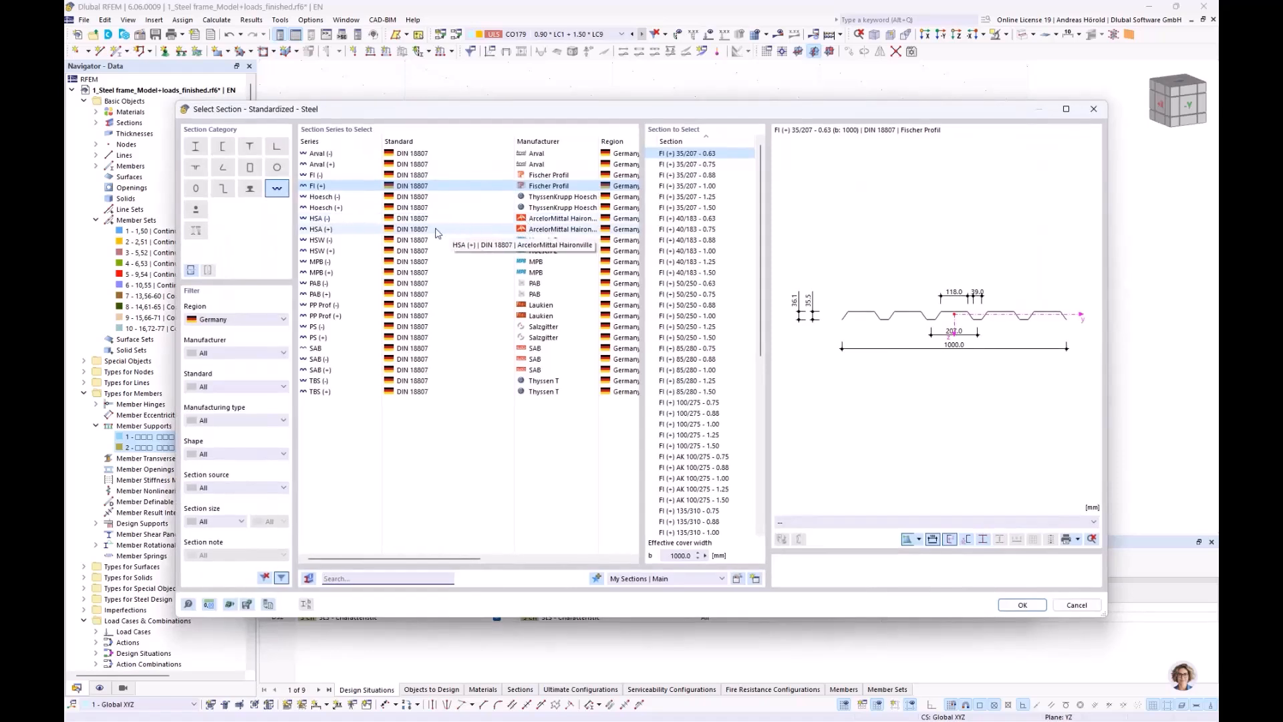
click(343, 208)
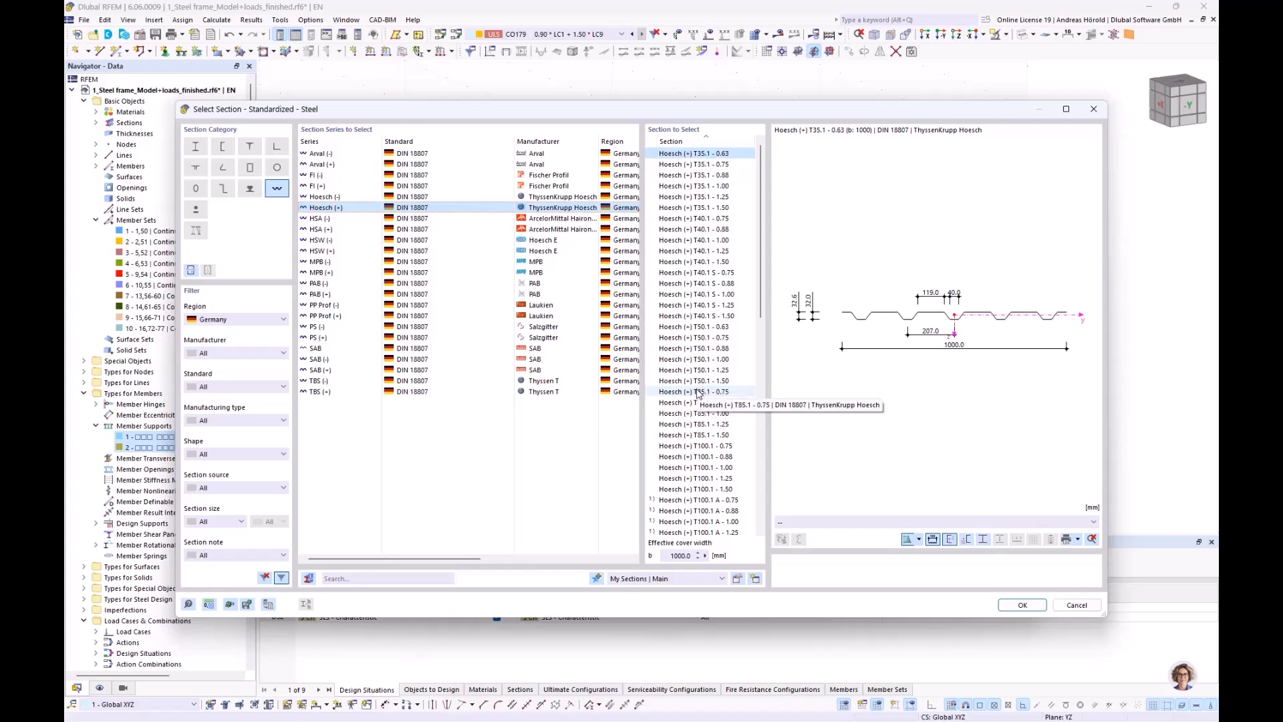
click(698, 338)
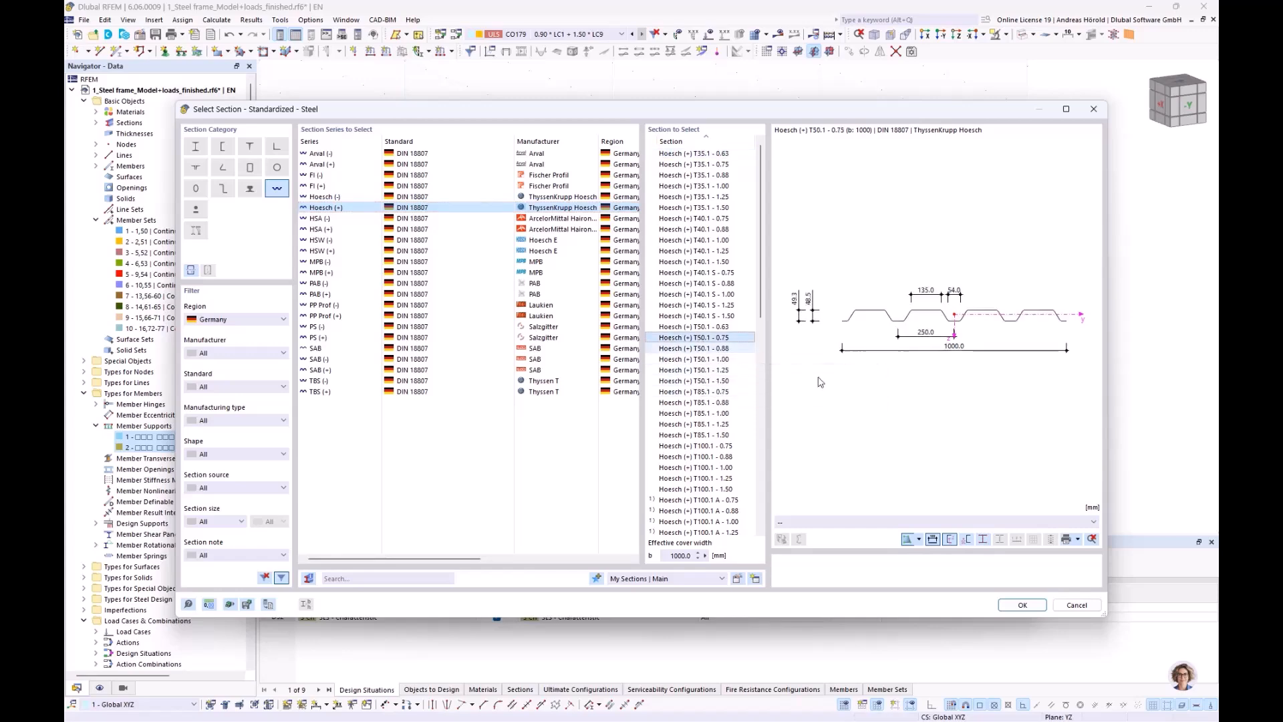
click(1021, 605)
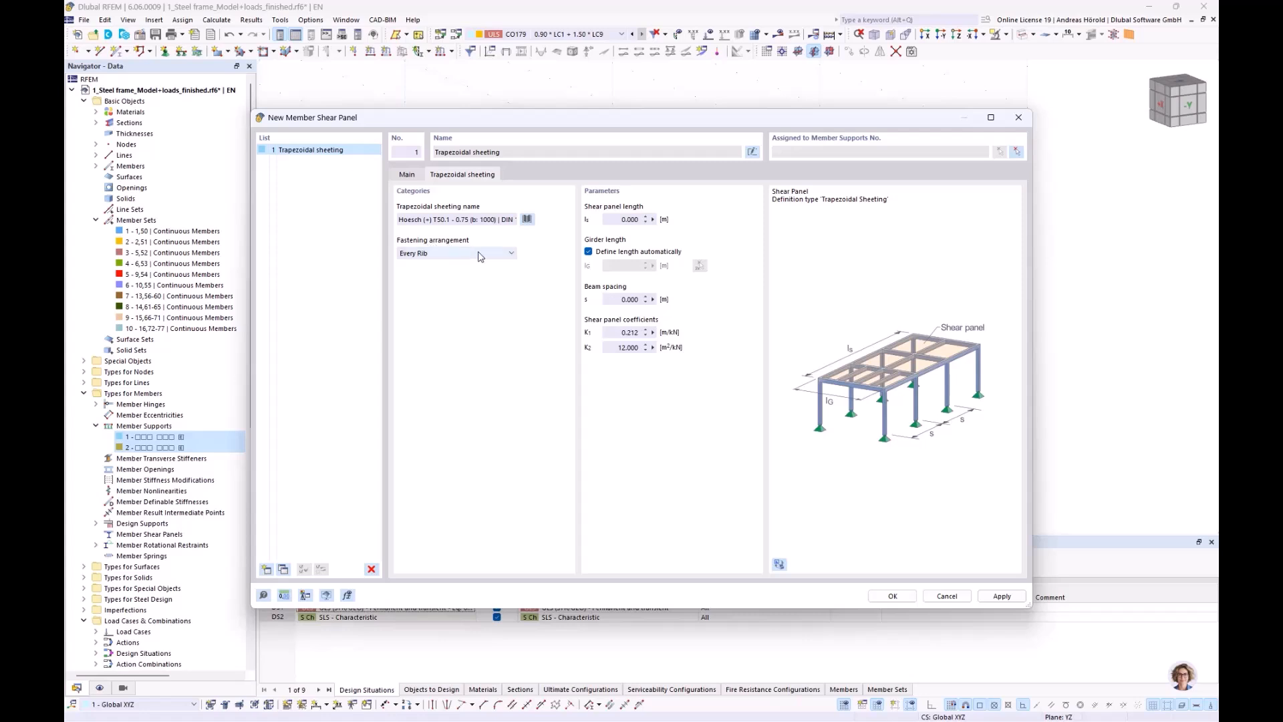
Step: Set the shear panel length to 5.006 m by measuring between the two roof corner nodes of the middle frame
click(653, 221)
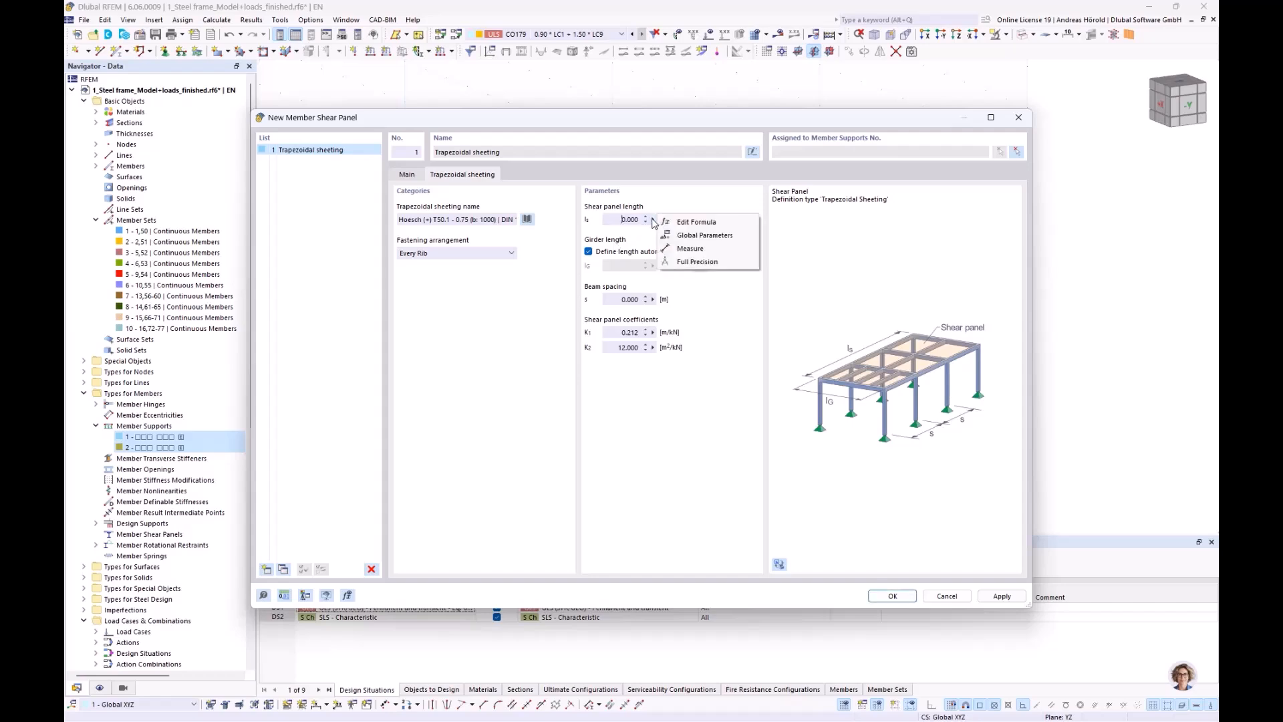
click(689, 248)
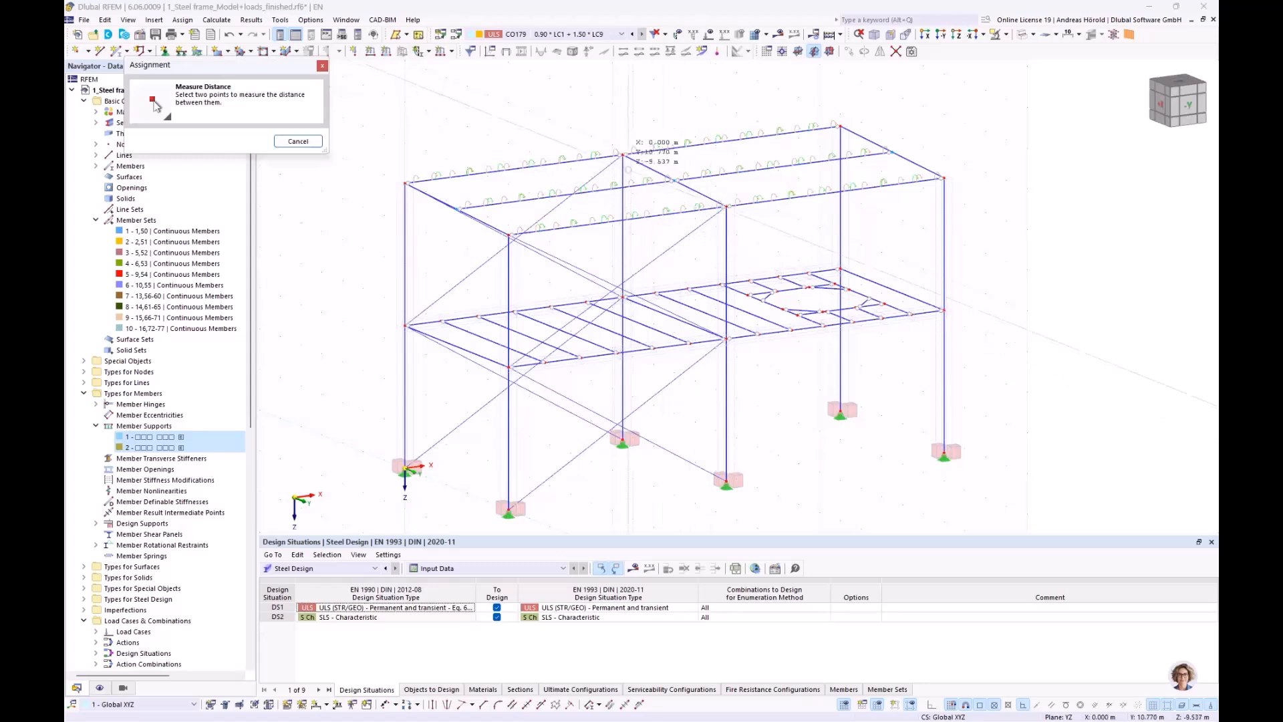
click(623, 156)
click(726, 206)
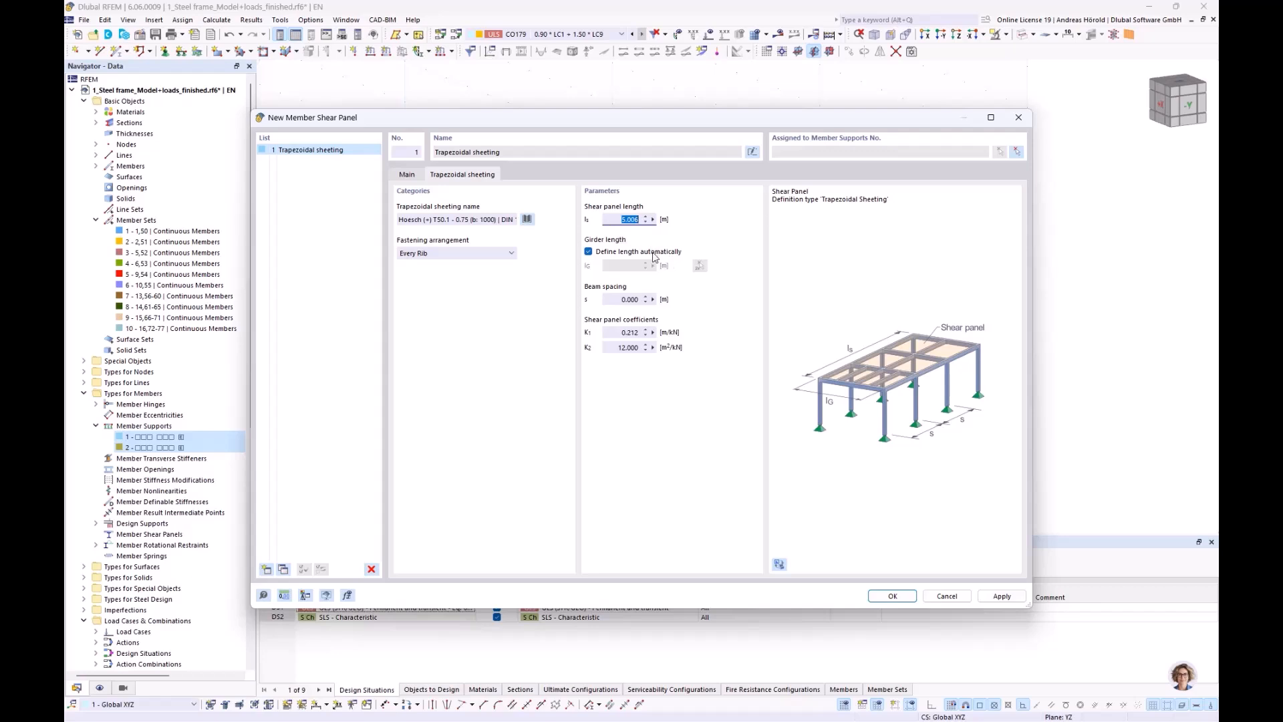
Step: Set the beam spacing to 2.503 m by measuring from the middle frame's rear corner to the central roof beam, and save the panel and supports
click(653, 300)
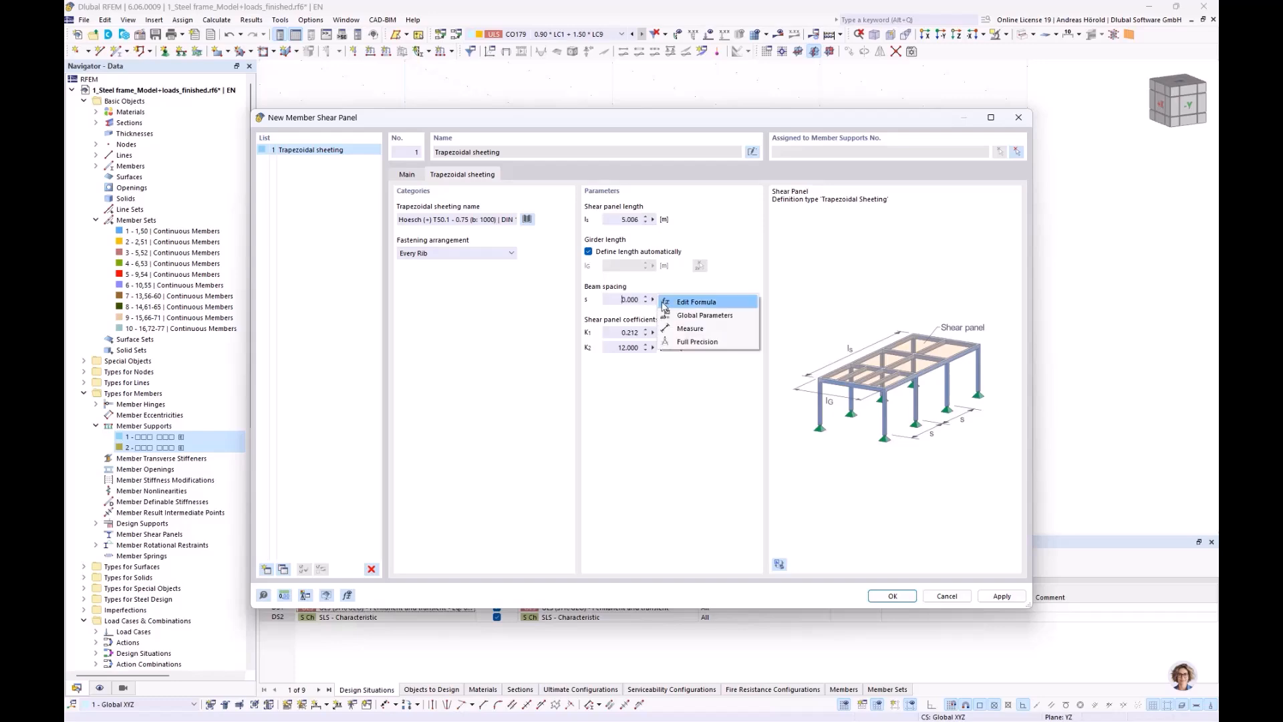
click(691, 329)
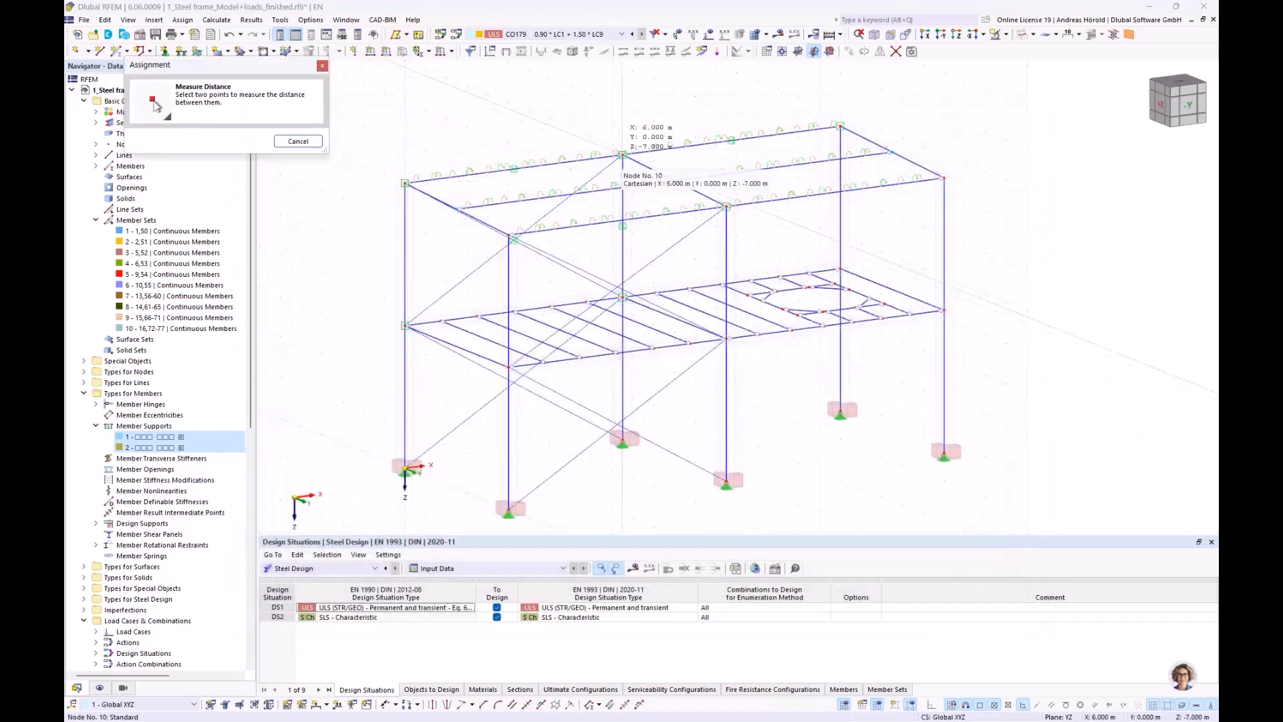
click(623, 156)
click(675, 180)
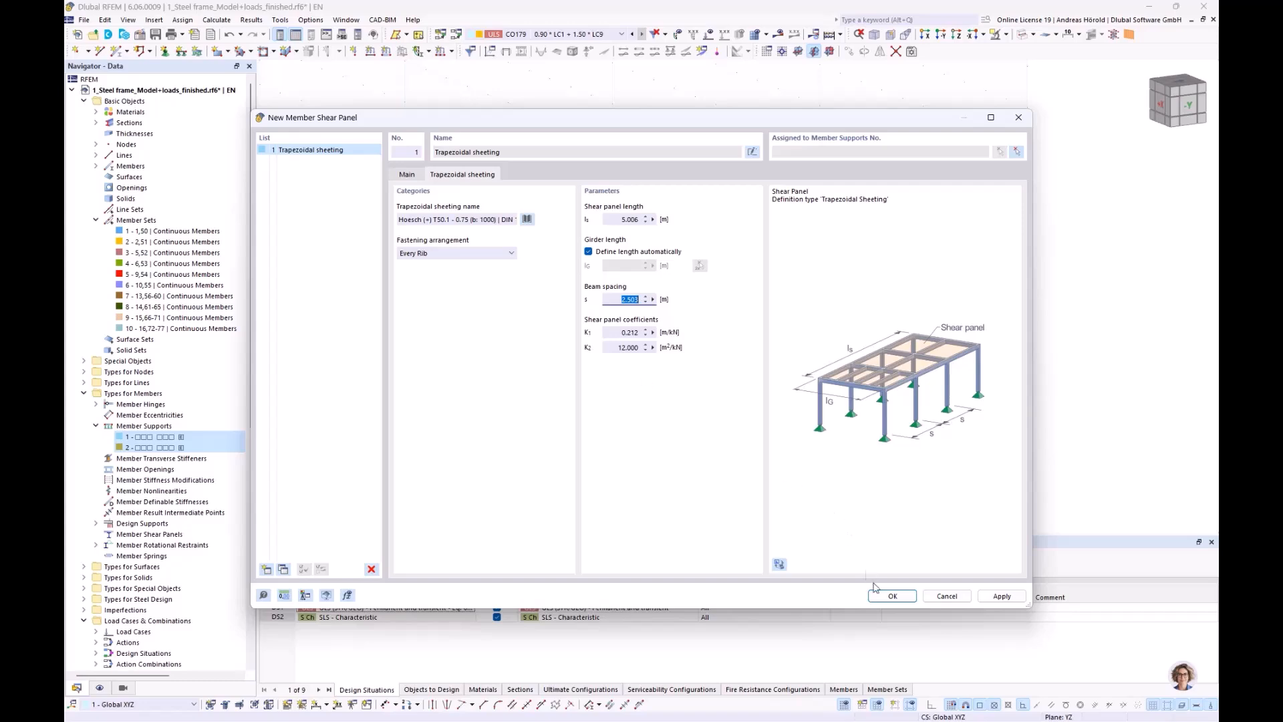
click(893, 595)
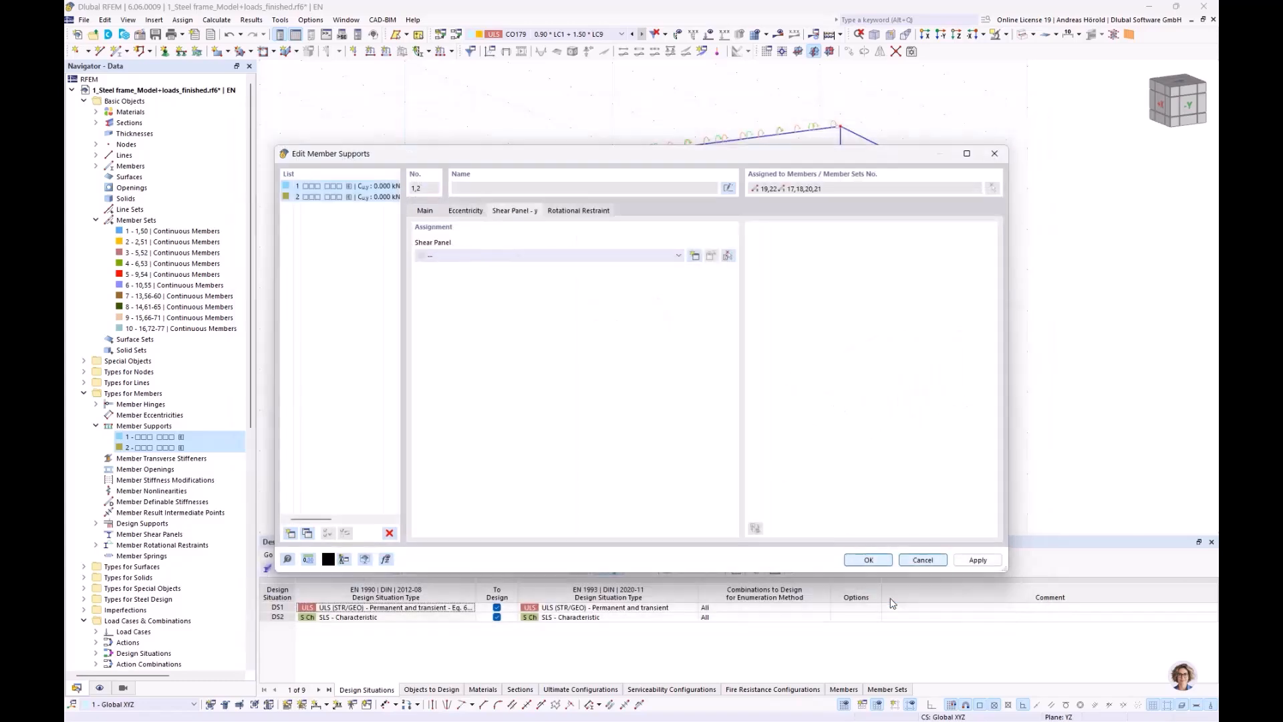
click(864, 562)
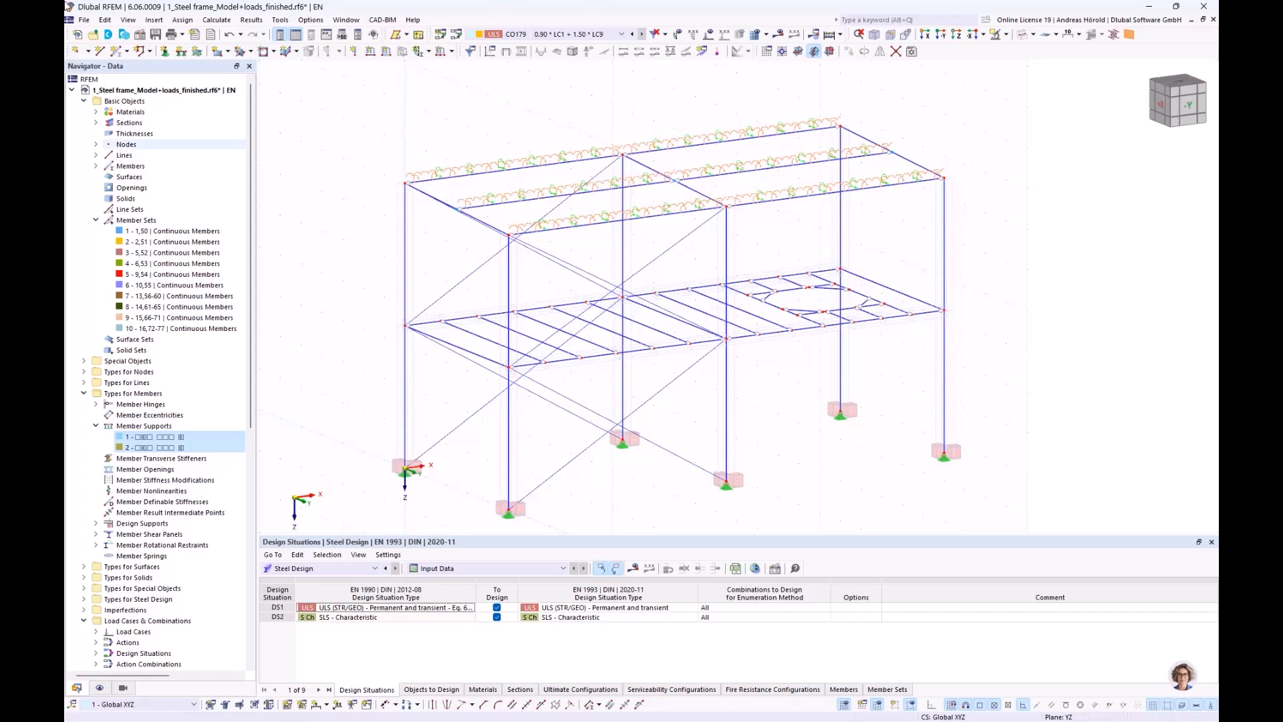
Step: Switch to the model 2_Steel frame_Design_finished.rf6, which holds the calculated steel design results
click(72, 90)
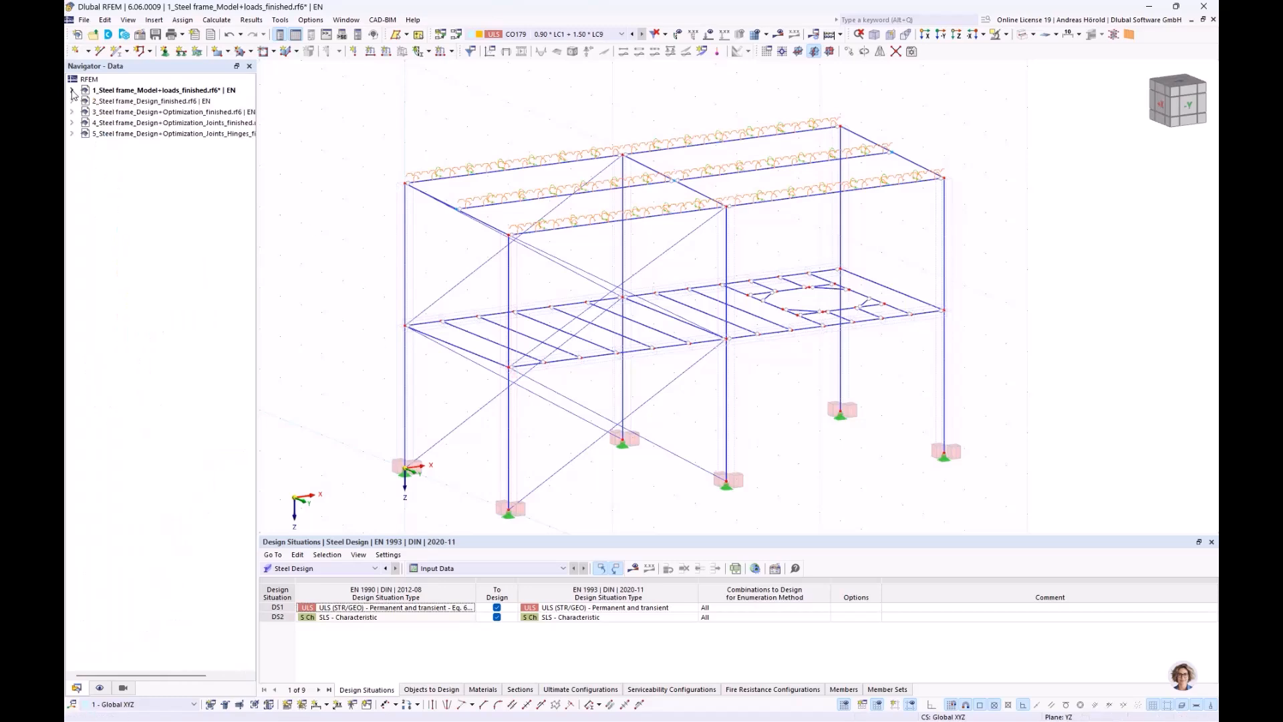
double_click(137, 102)
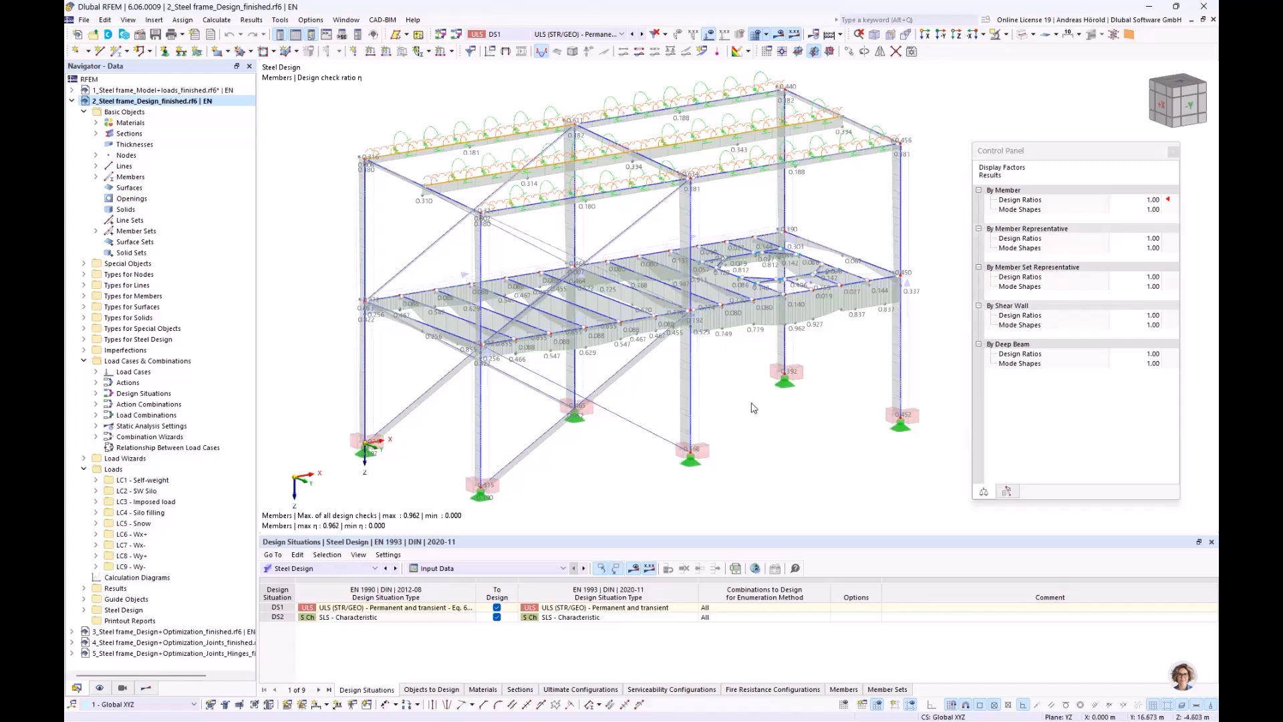
middle_drag(752, 404, 745, 415)
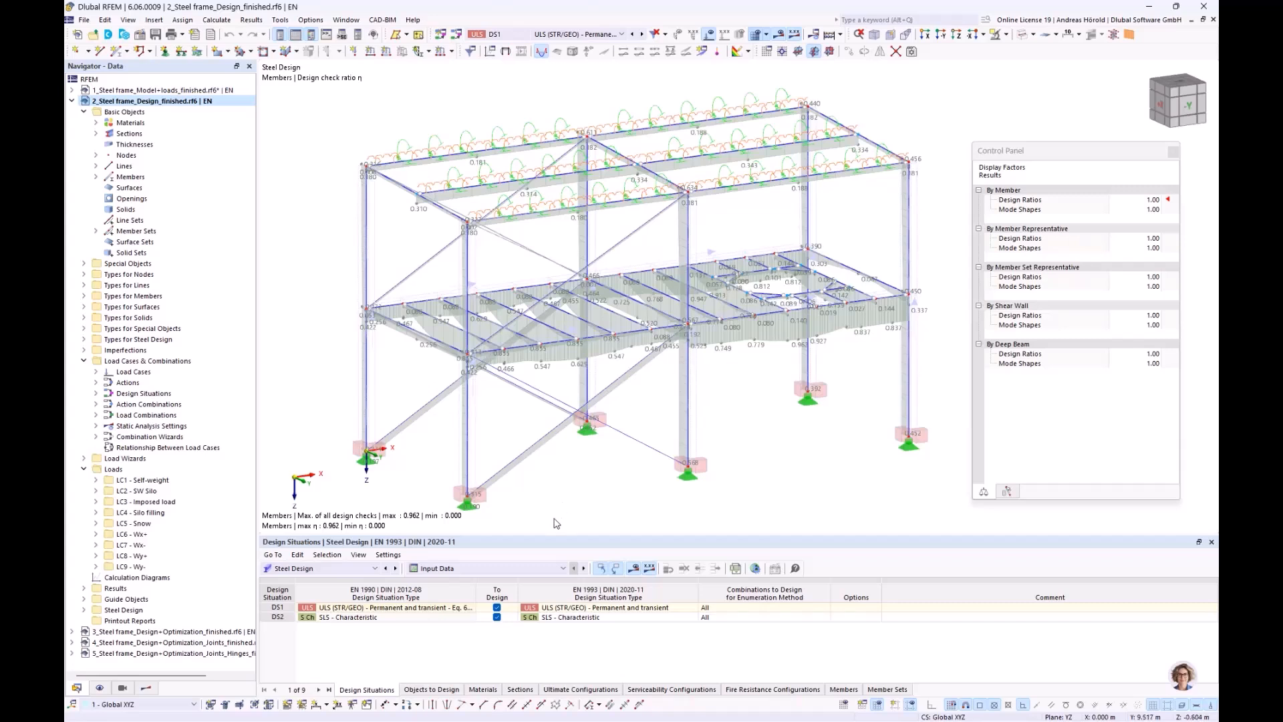
Step: Show the steel design overview table and examine the warning entries for the members and the member sets
click(514, 572)
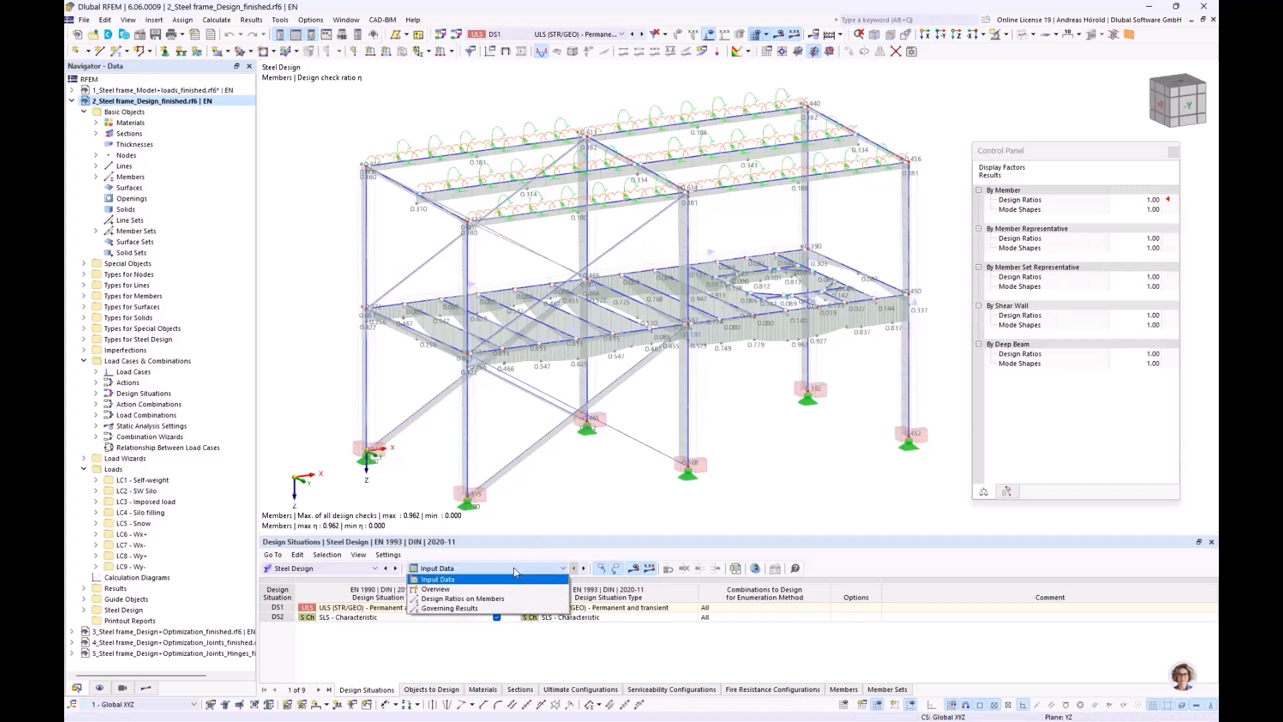
click(501, 587)
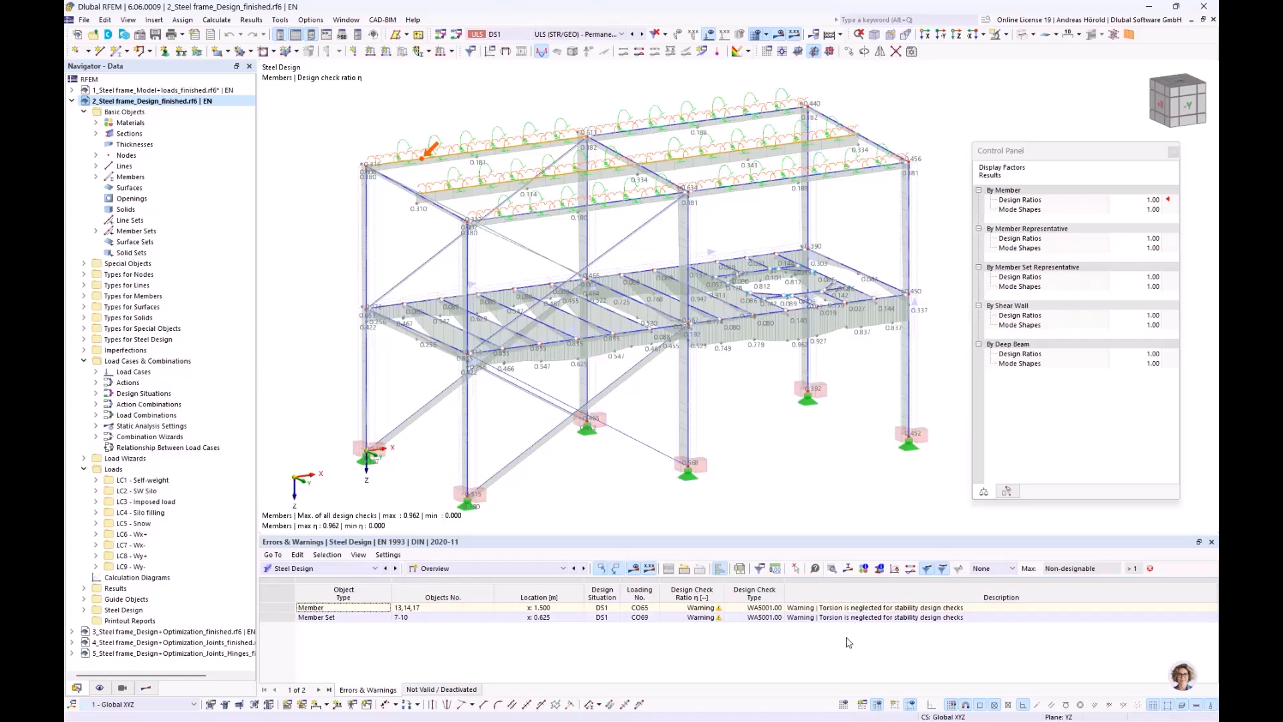
click(843, 609)
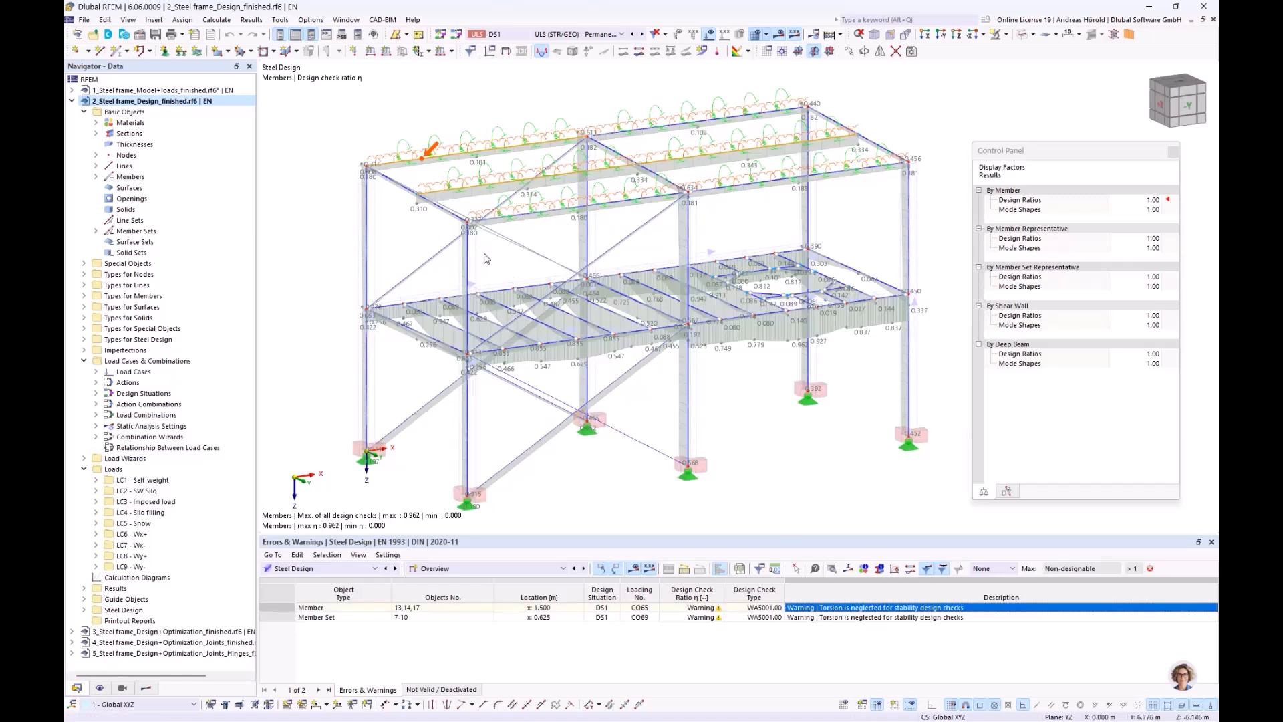
click(912, 620)
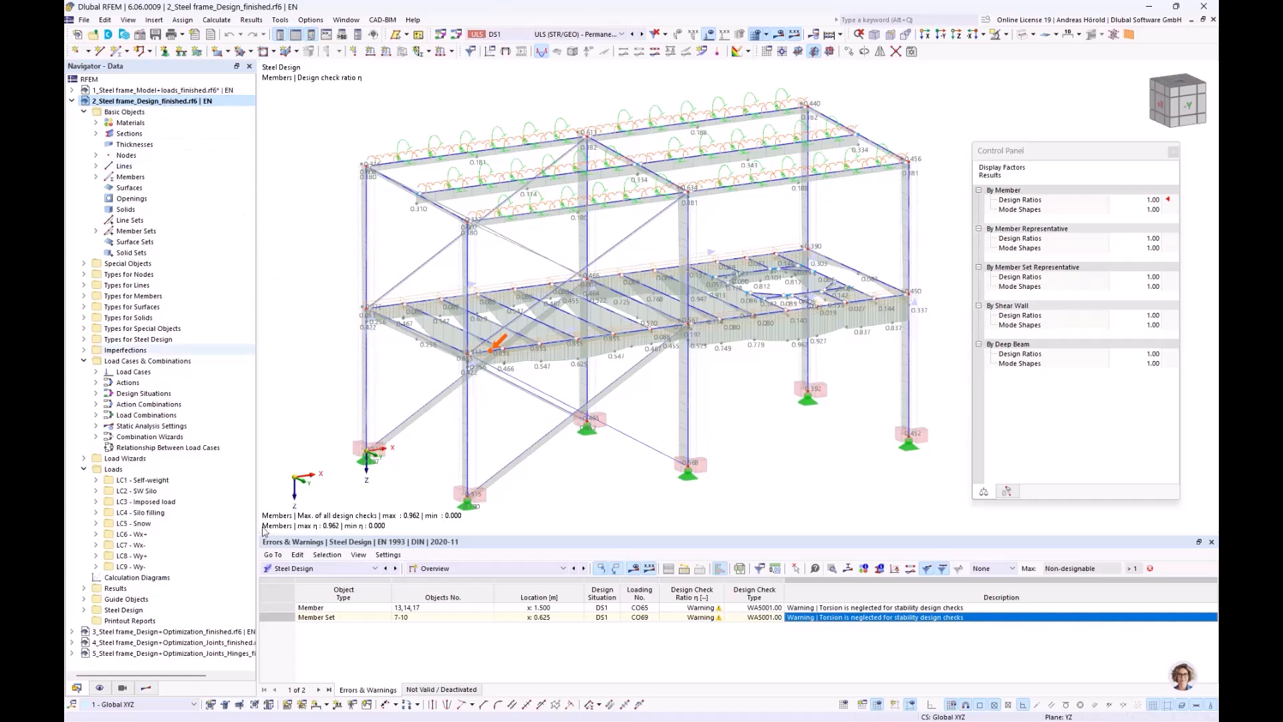
Step: Display the static analysis torsional moments MT on the members for design situation DS1
click(147, 688)
click(162, 81)
click(163, 101)
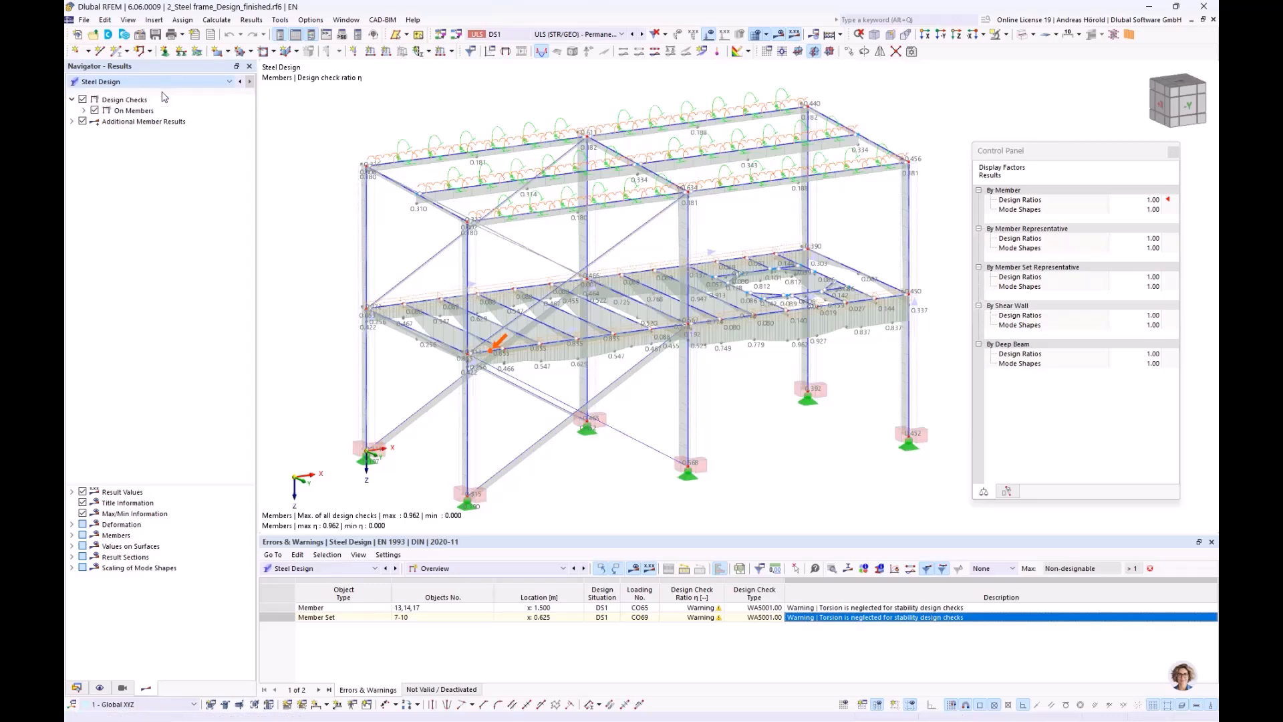
click(161, 92)
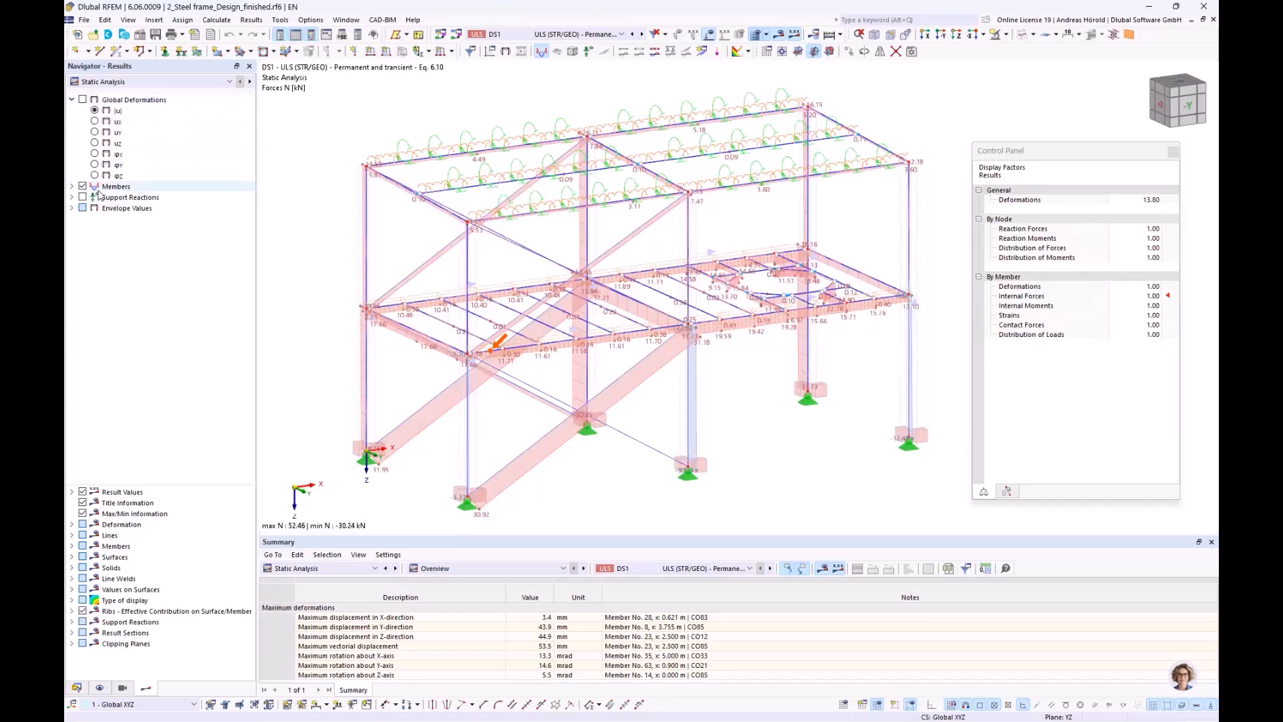
click(71, 187)
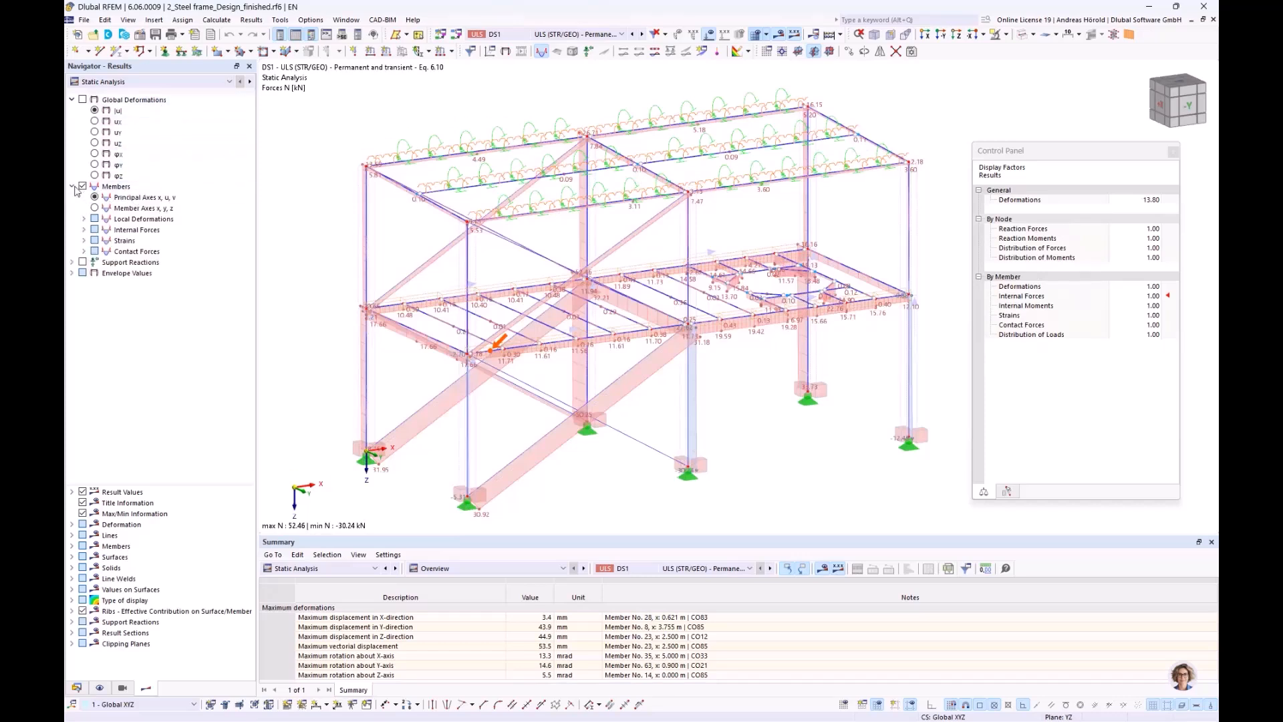
click(84, 229)
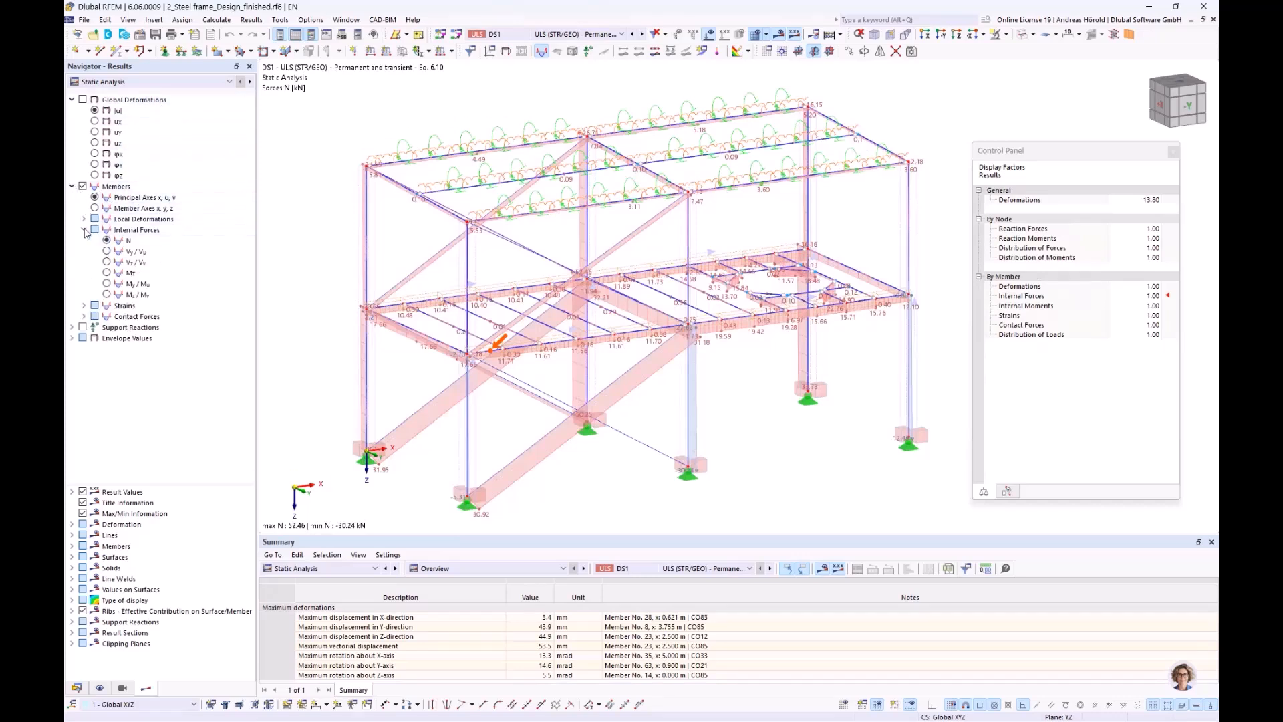
click(108, 273)
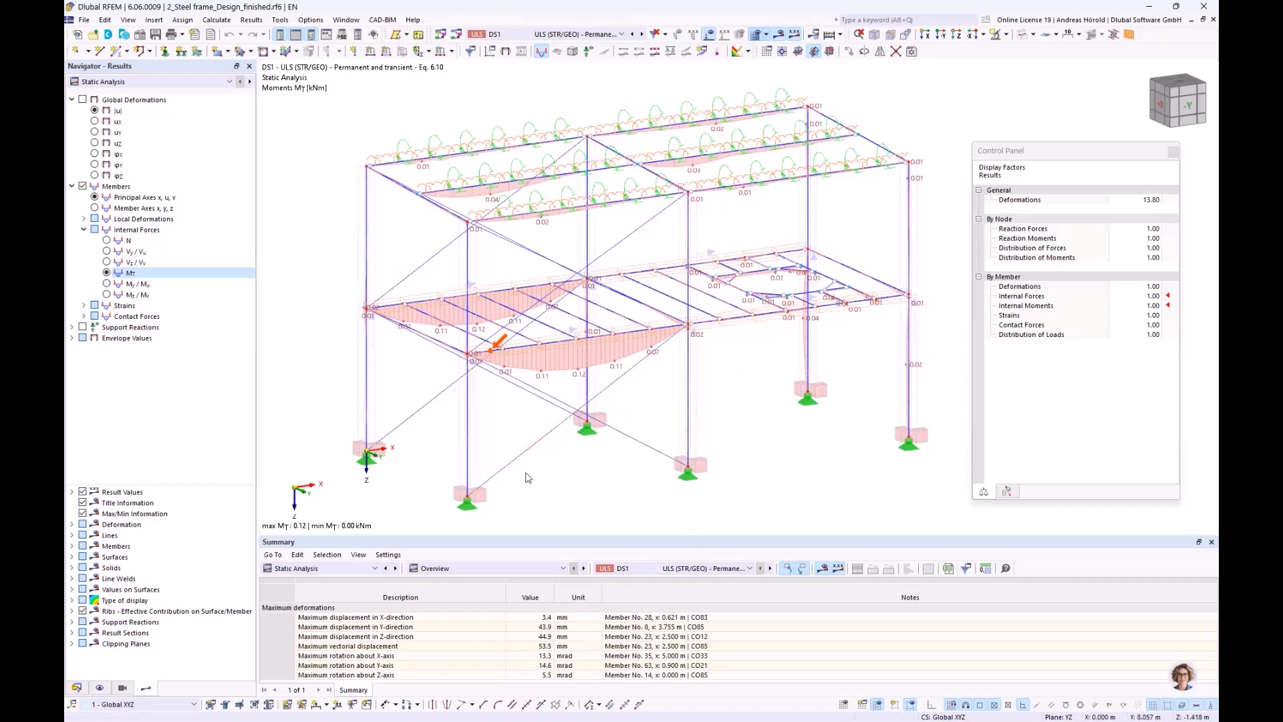
Step: Check the limit value for shear stress due to torsion in the Standard ultimate configuration and leave it without changes
click(77, 688)
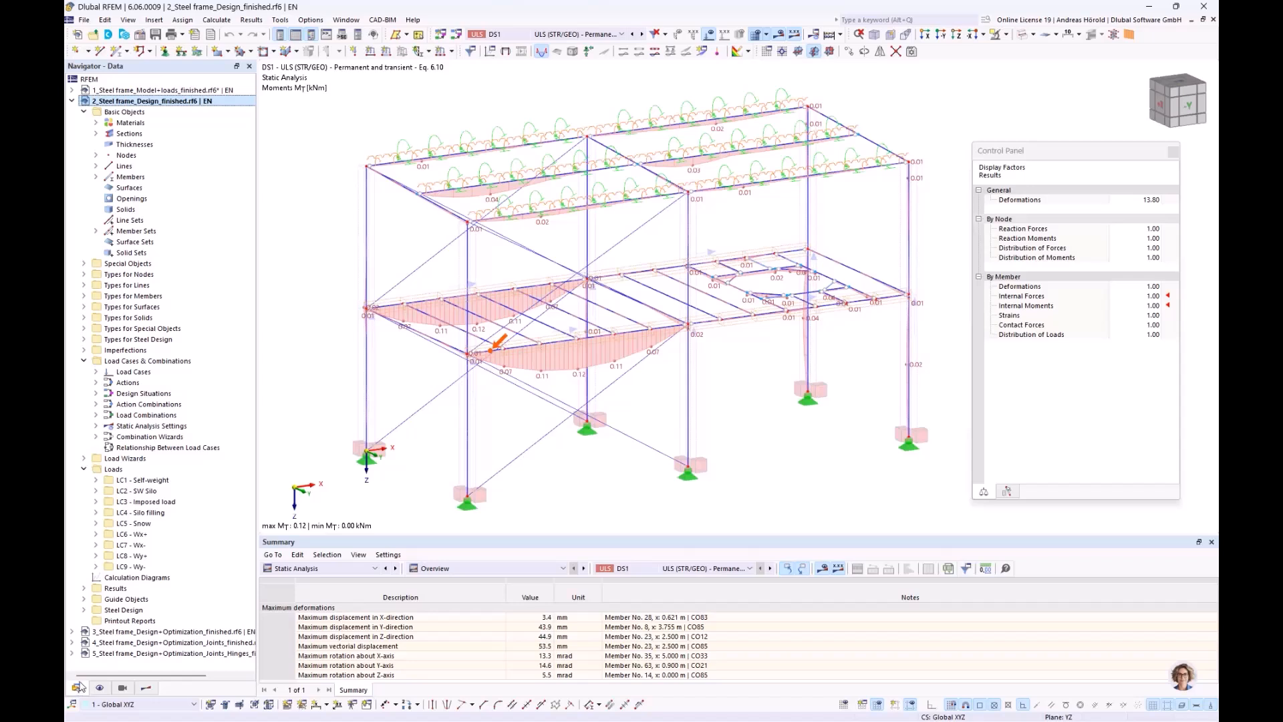
click(84, 610)
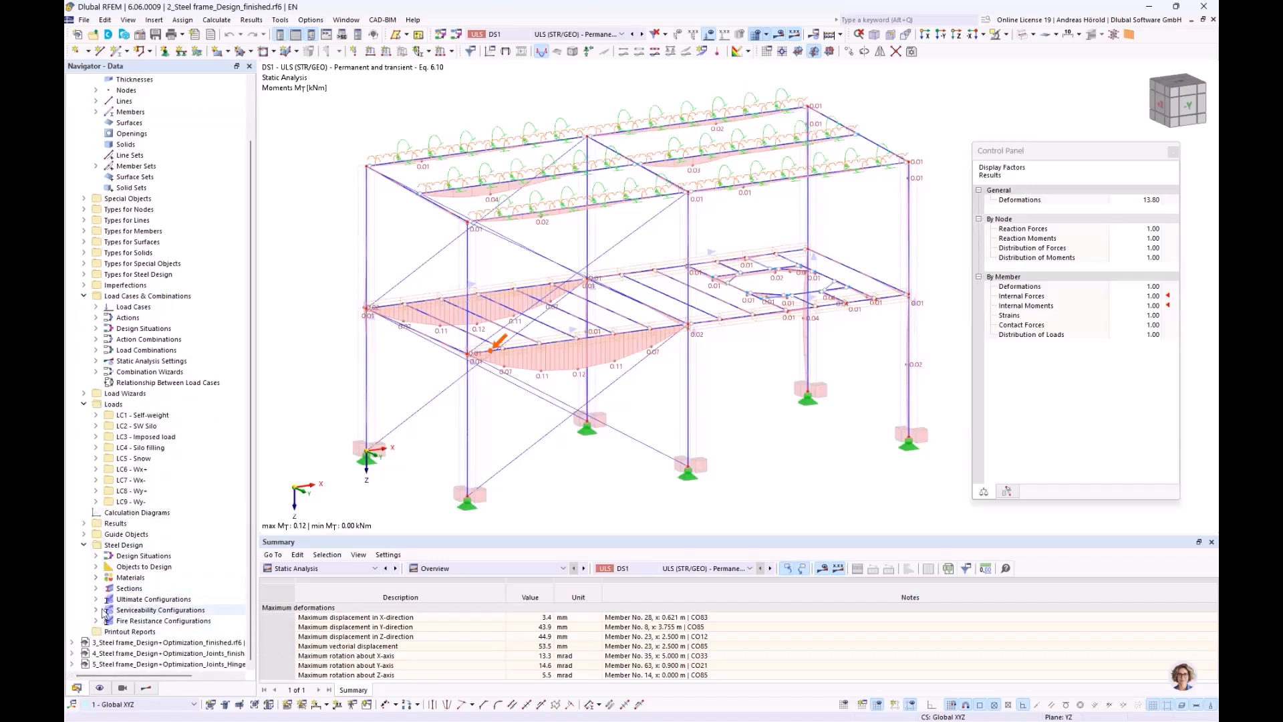
click(95, 599)
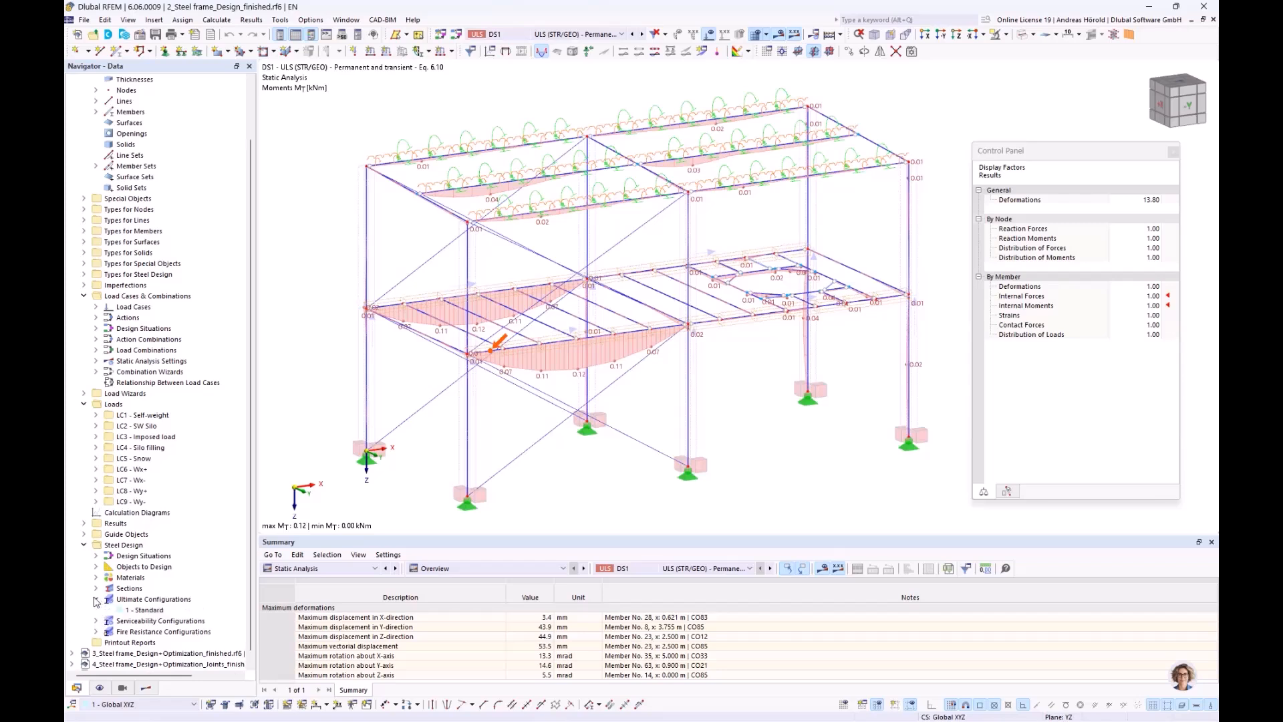
double_click(148, 611)
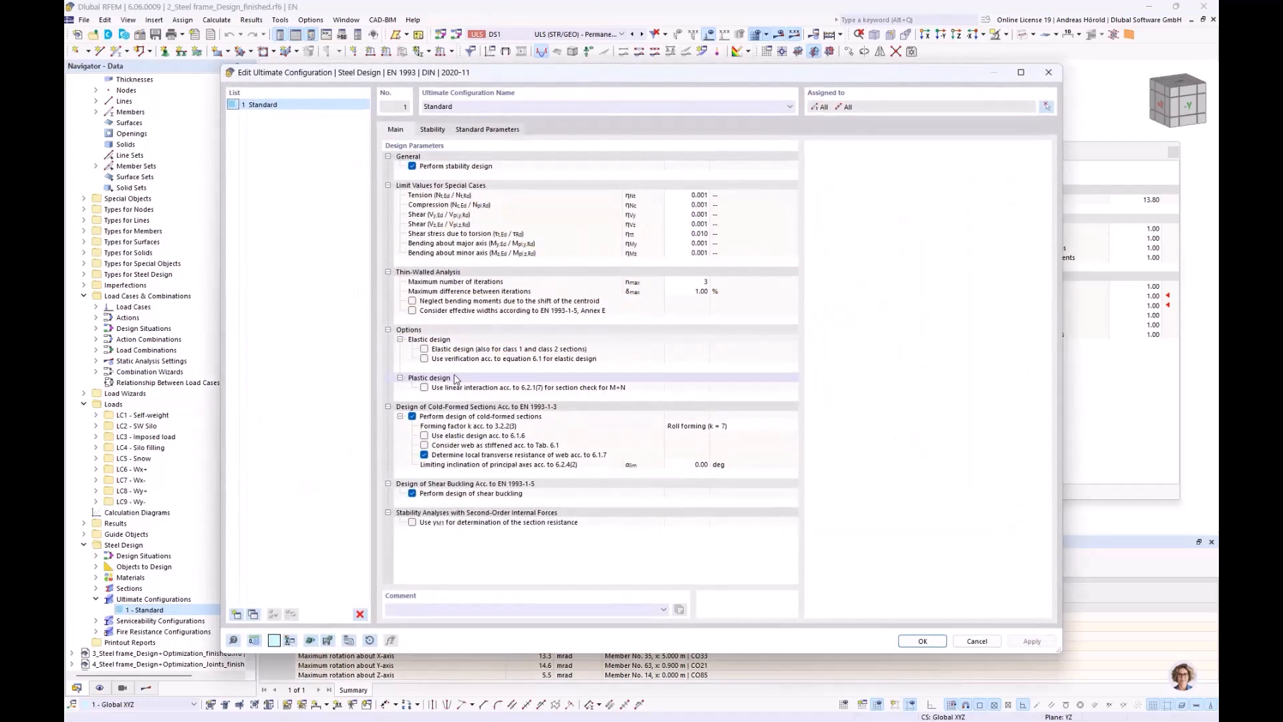
click(461, 235)
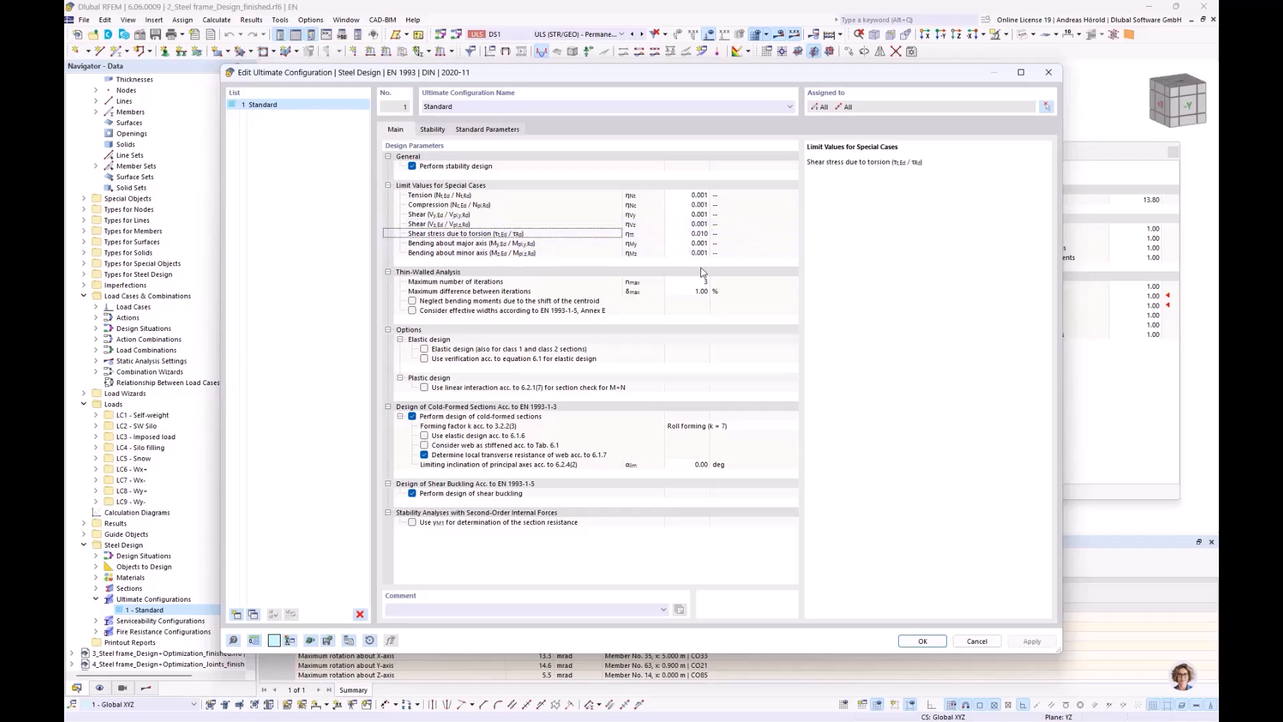
click(975, 641)
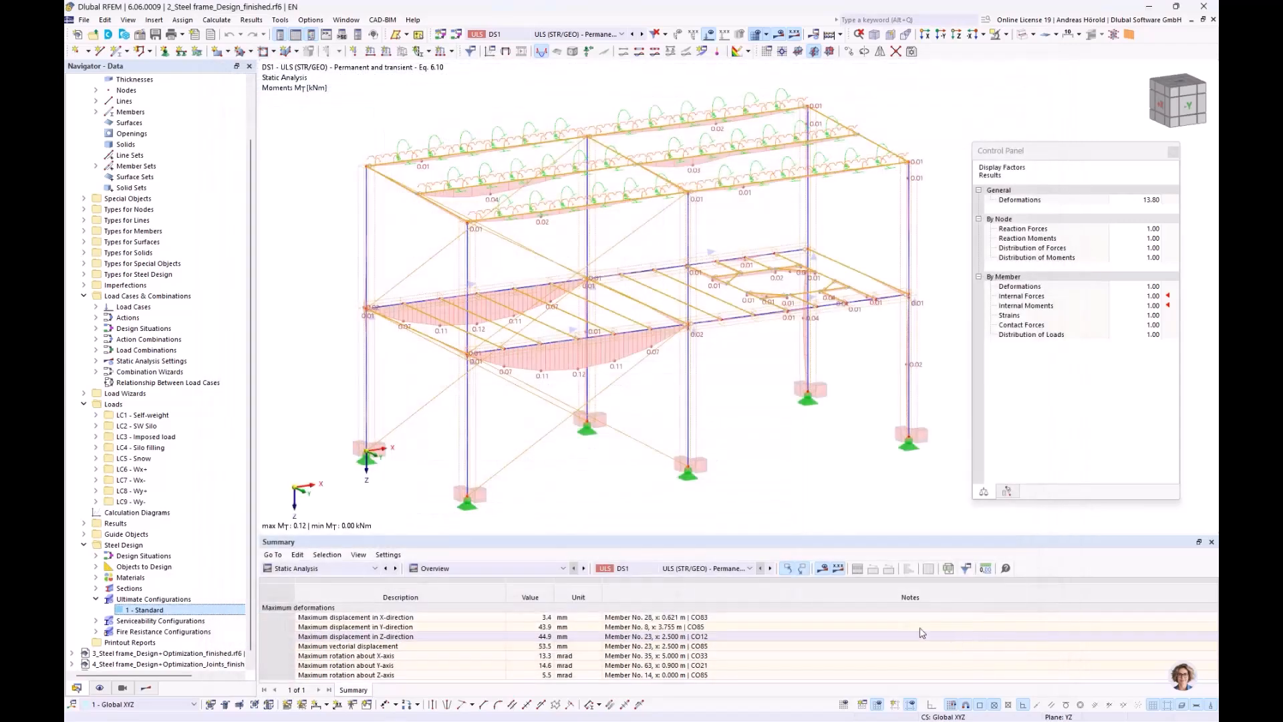
Step: Show the steel design ratios on members sorted by section and enlarge the results table
click(353, 569)
click(345, 645)
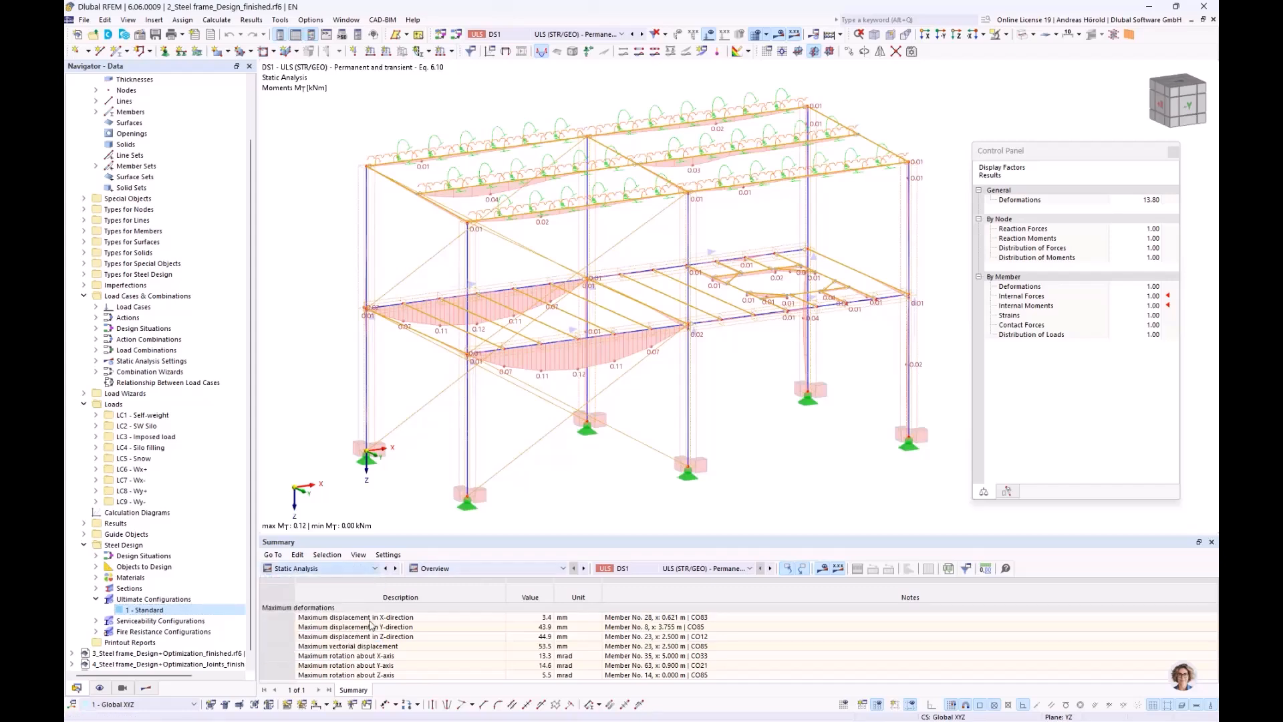
click(522, 569)
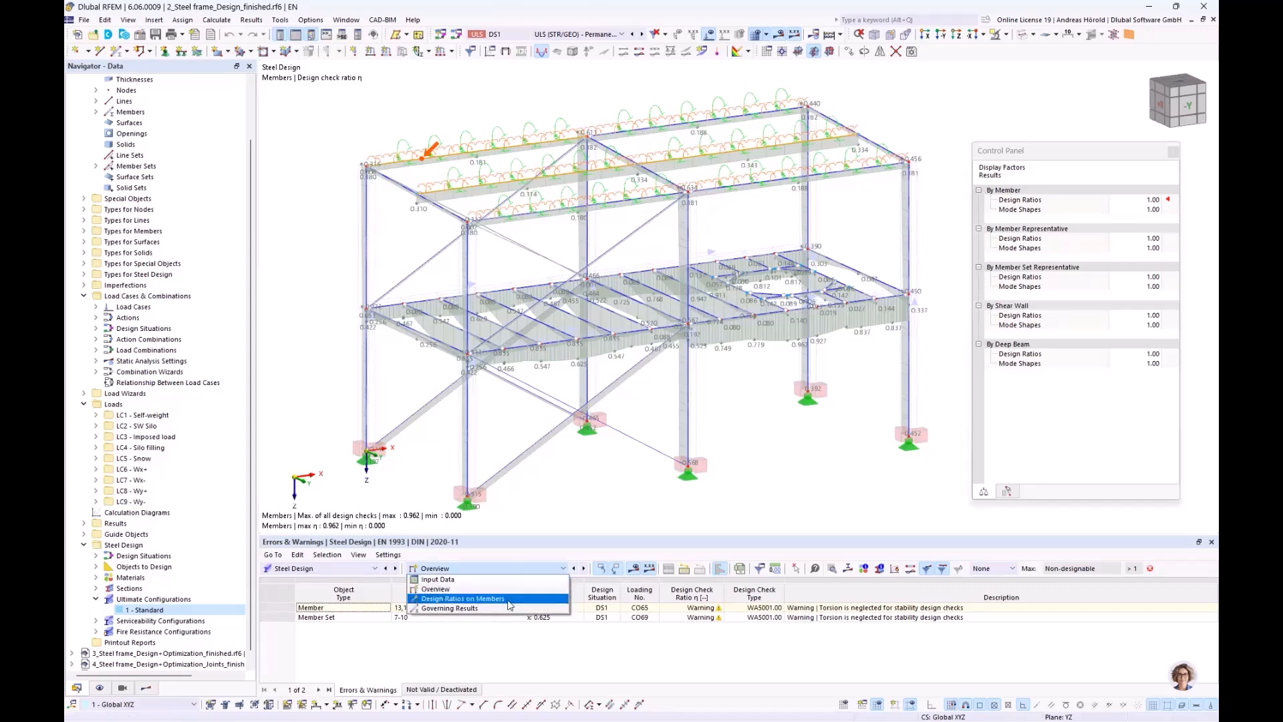
click(510, 604)
drag(608, 537, 608, 438)
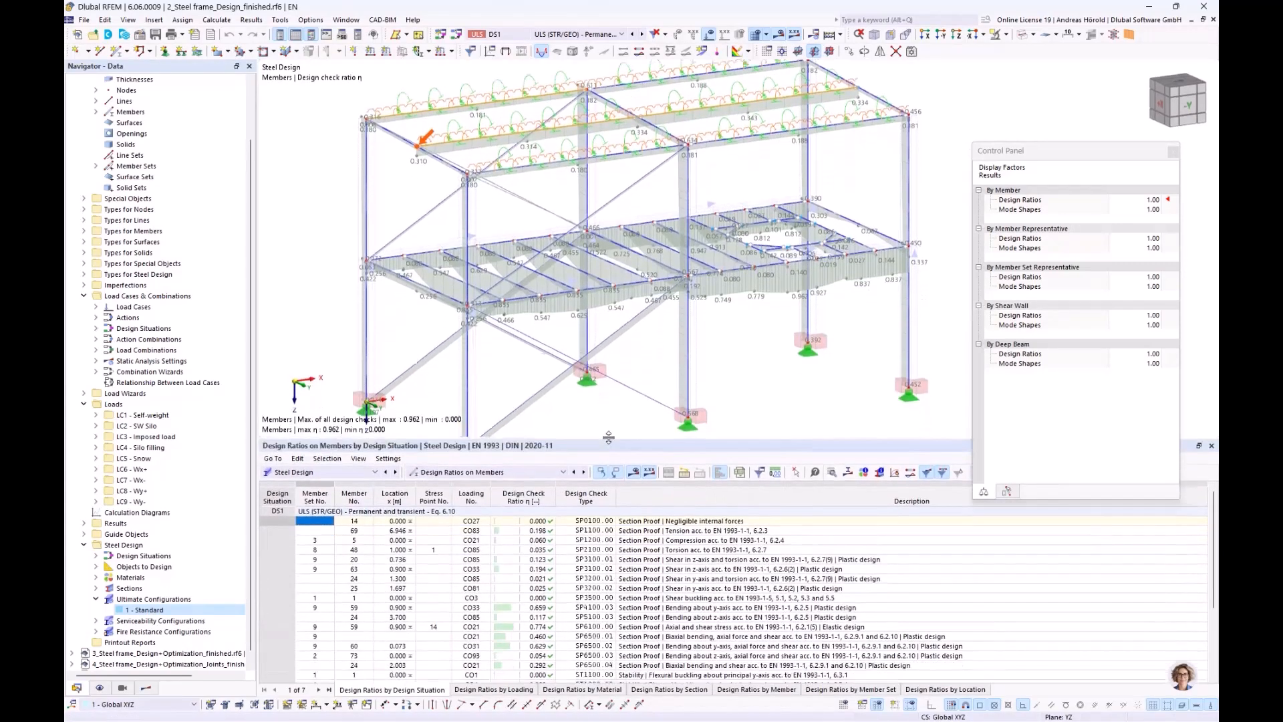
click(681, 690)
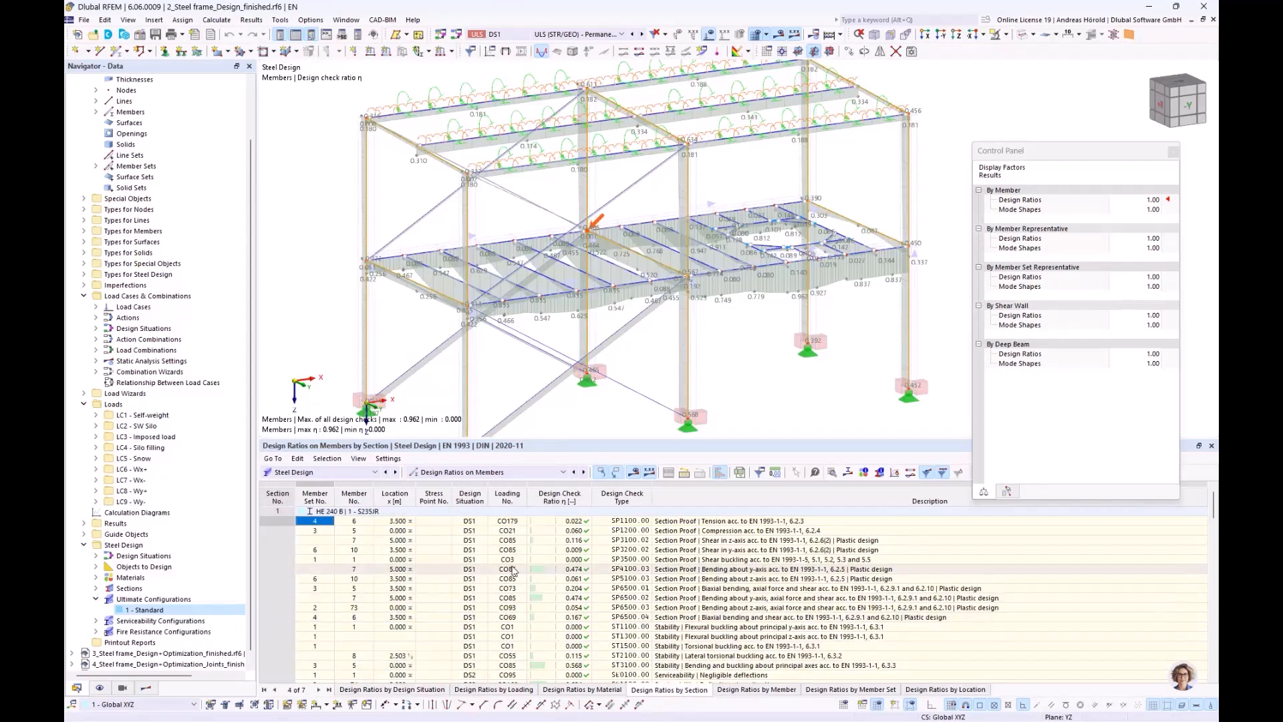
Step: Review the section, stability and serviceability design ratios listed for the HE 240 B and IPE 240 sections
scroll(512, 570, down, 3)
scroll(512, 570, up, 3)
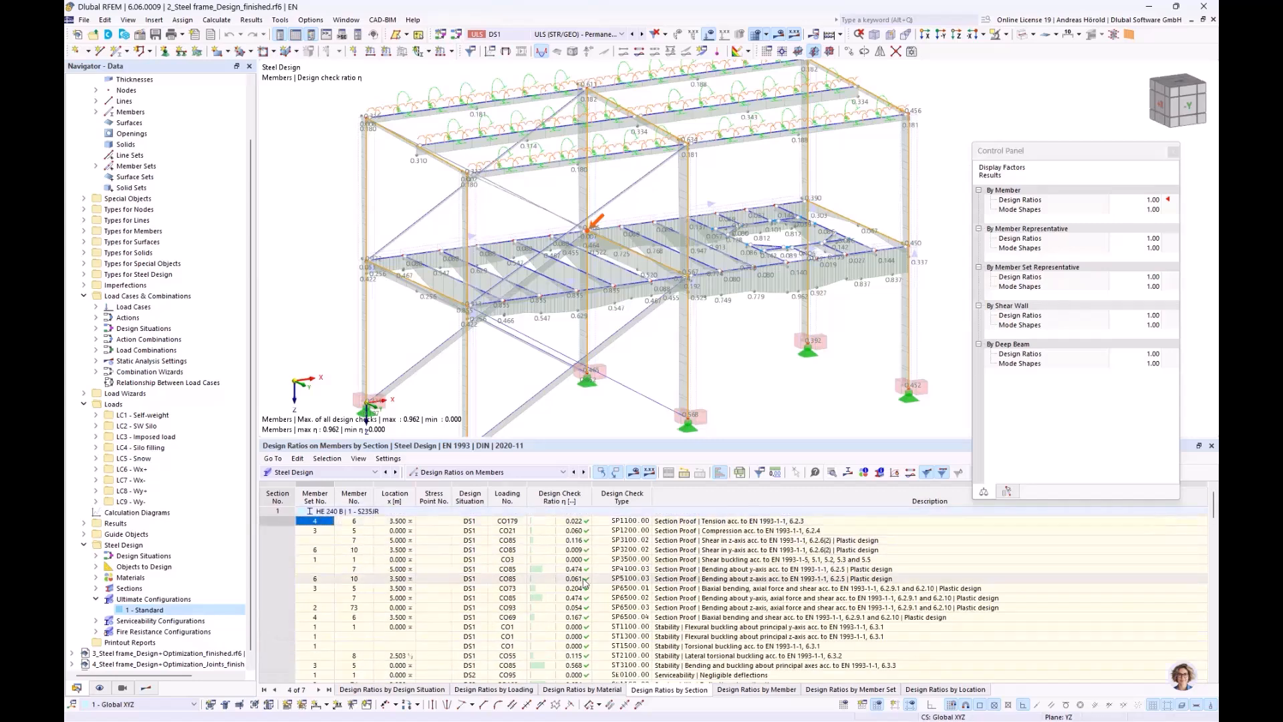
scroll(584, 582, down, 2)
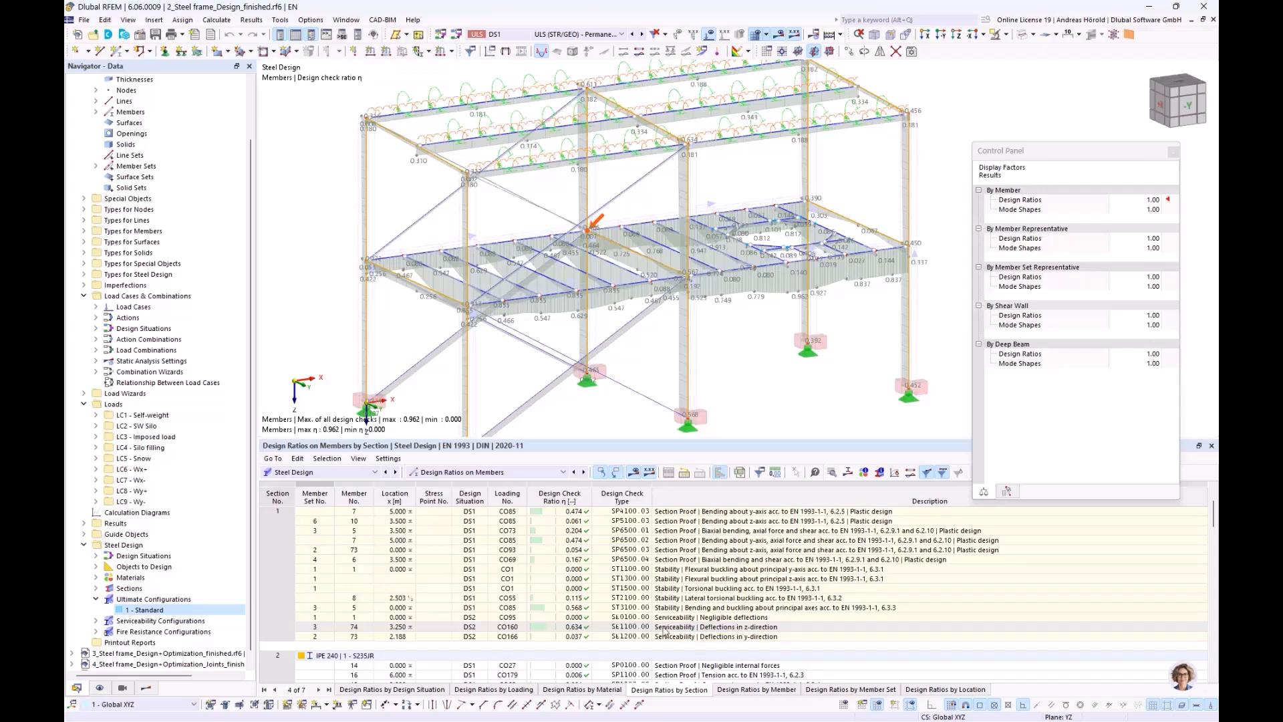
scroll(547, 615, up, 2)
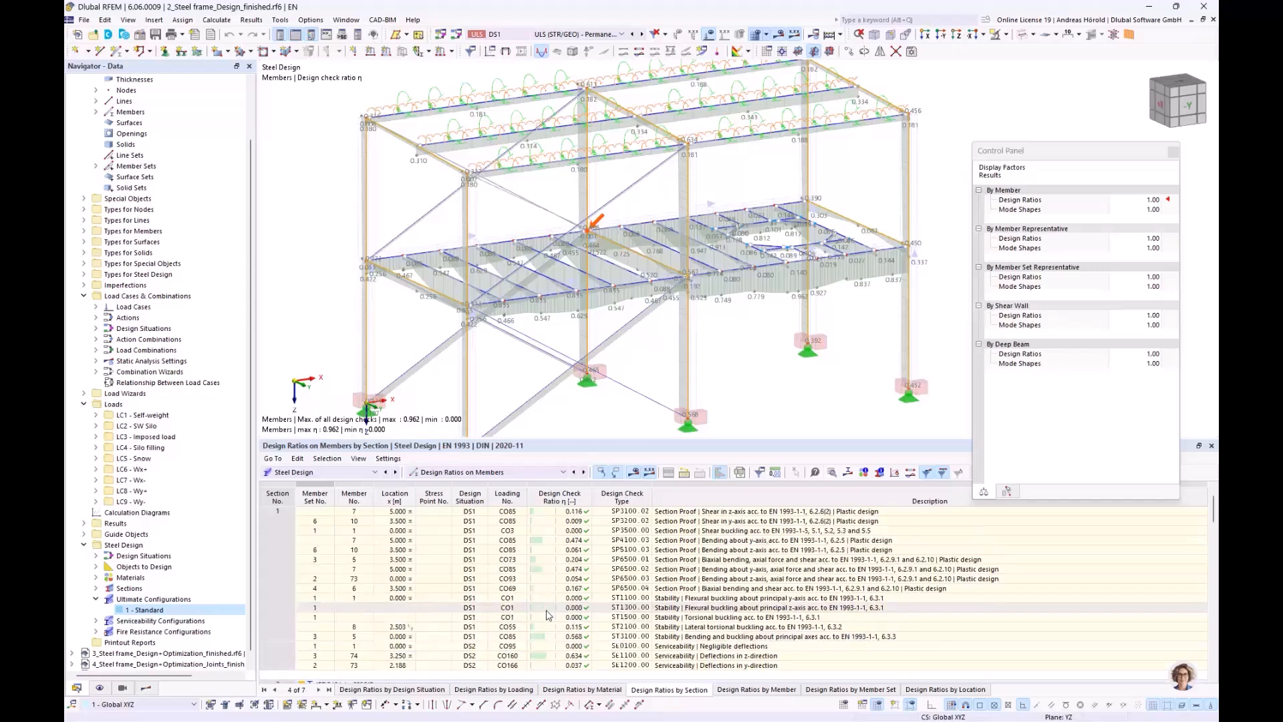
scroll(546, 615, down, 5)
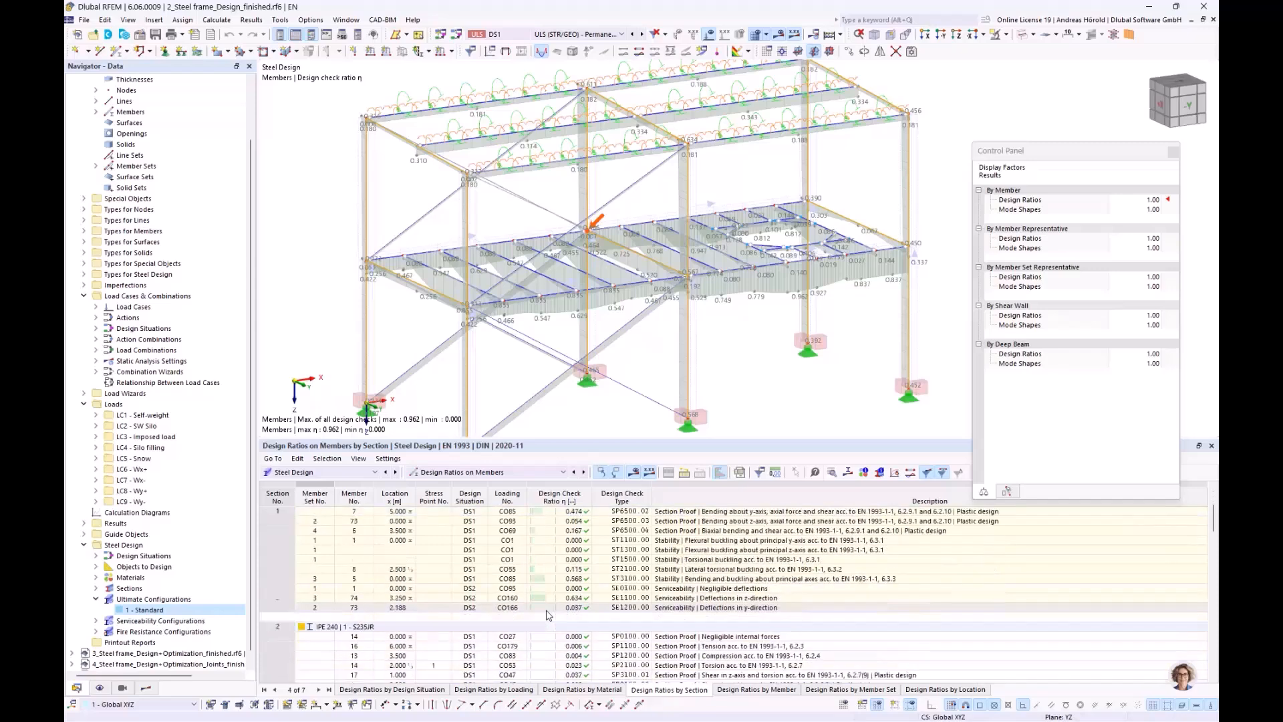
scroll(547, 615, down, 2)
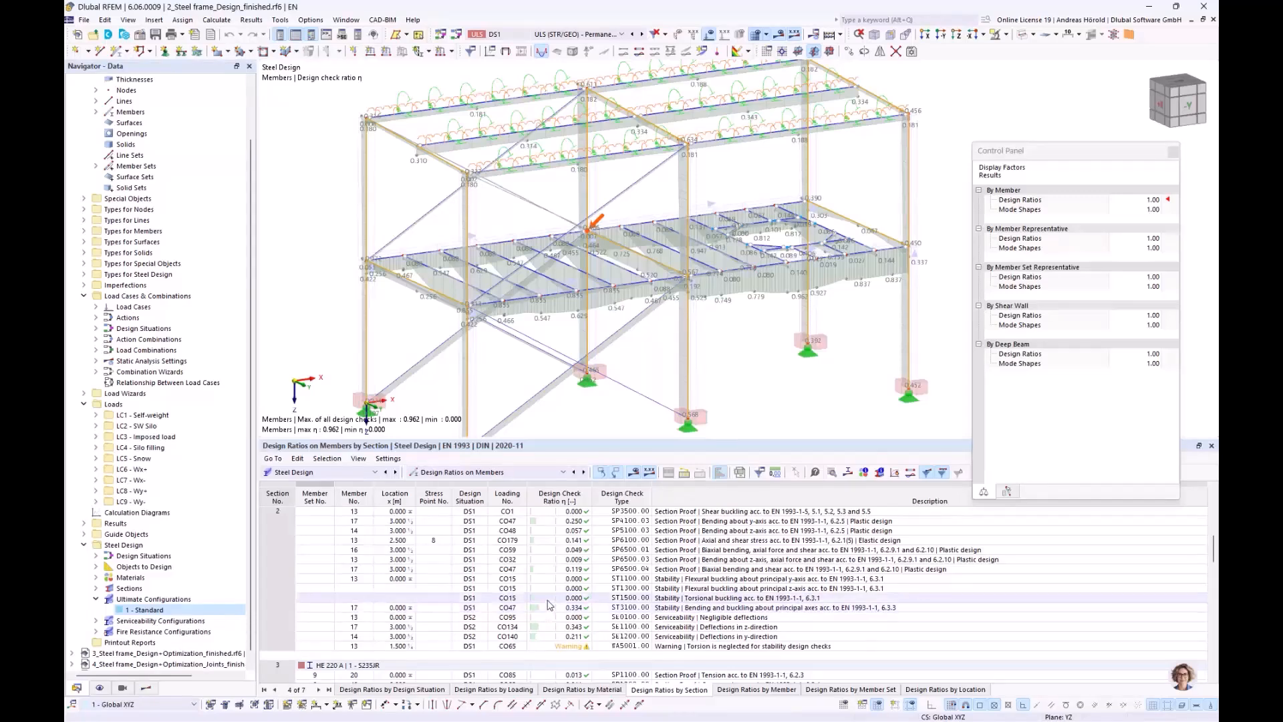
scroll(548, 605, up, 2)
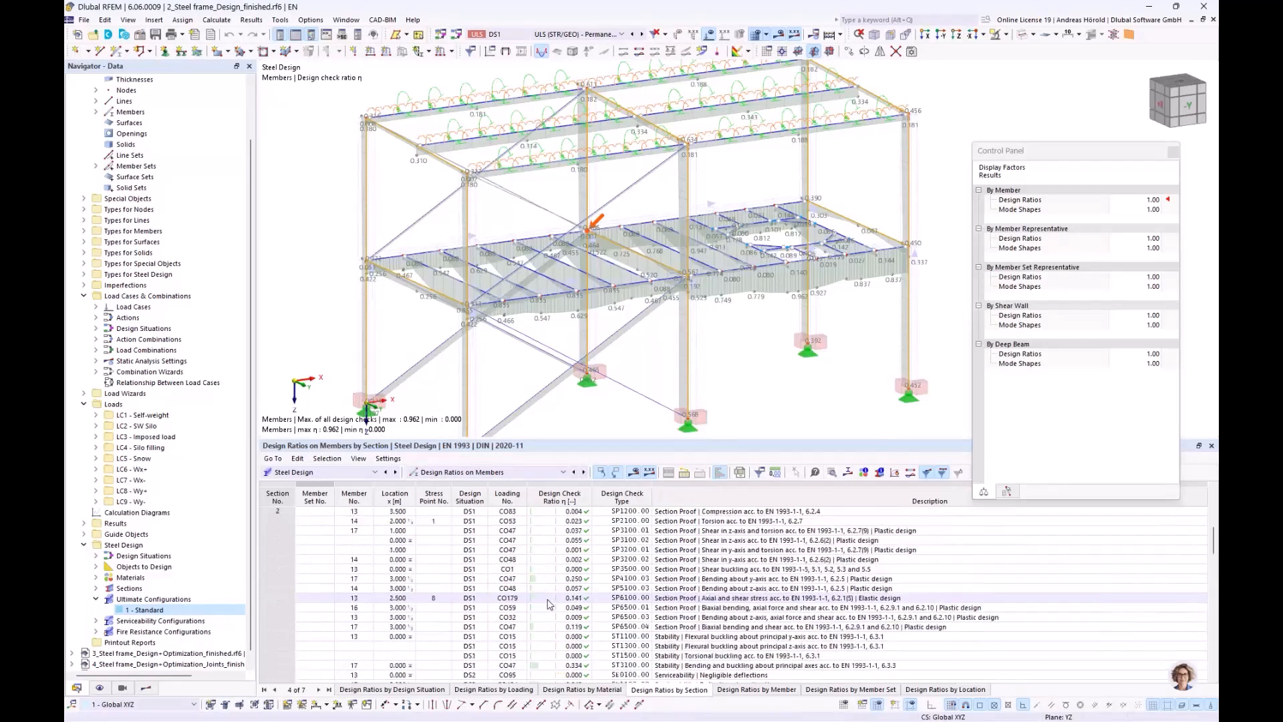
scroll(548, 603, up, 2)
scroll(805, 242, down, 1)
mouse_move(806, 242)
middle_down()
mouse_move(811, 265)
mouse_move(805, 252)
middle_up()
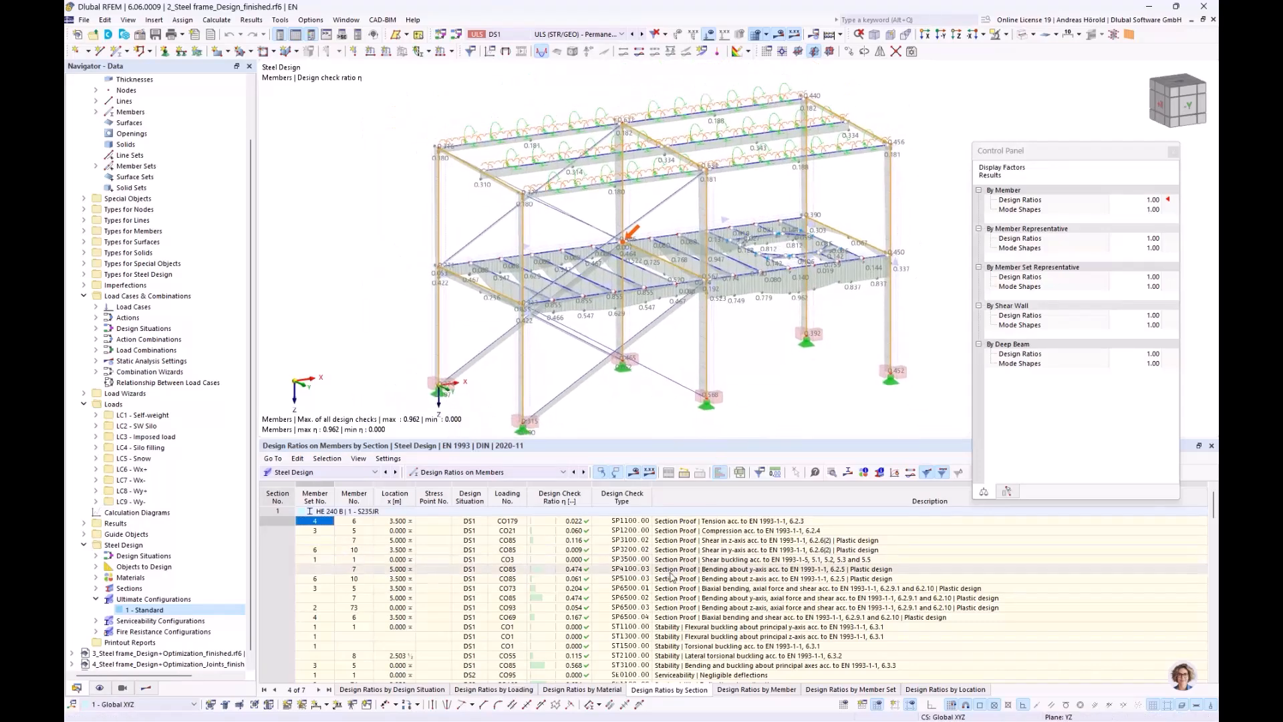
Step: Examine the design check details and section classification for bending about the y-axis on member 7, section HE 240 B
click(547, 569)
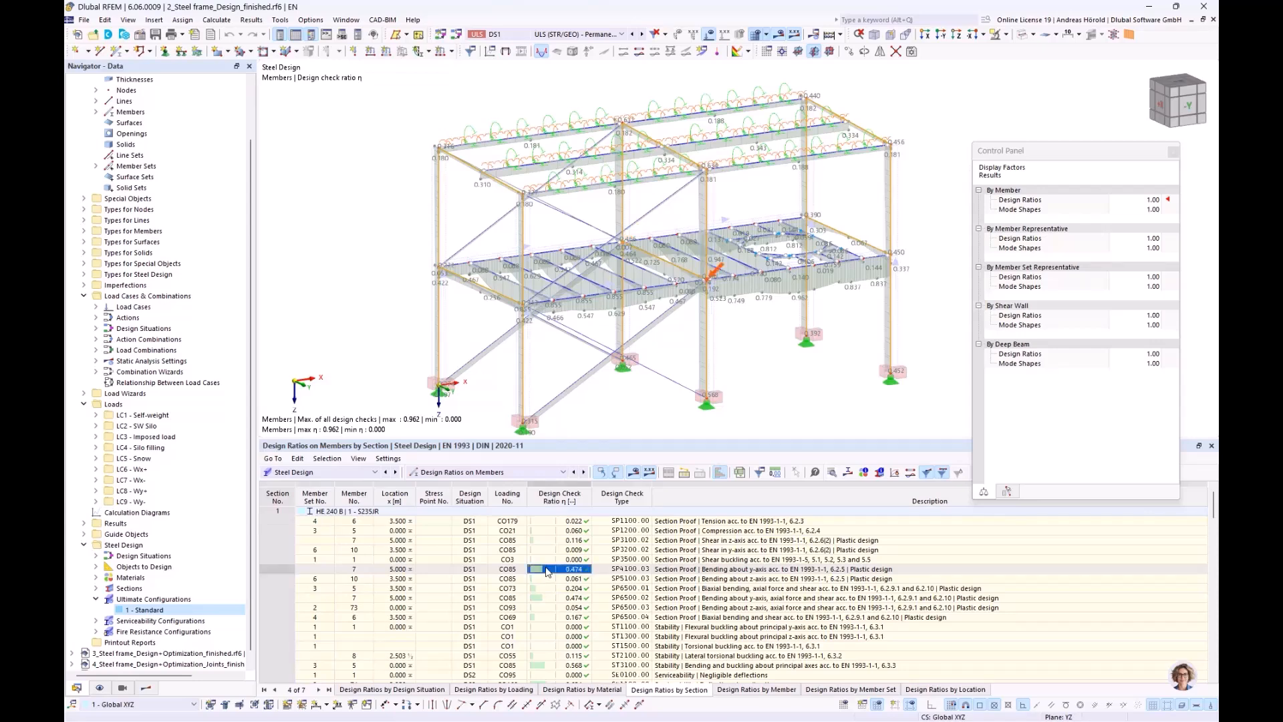
double_click(547, 570)
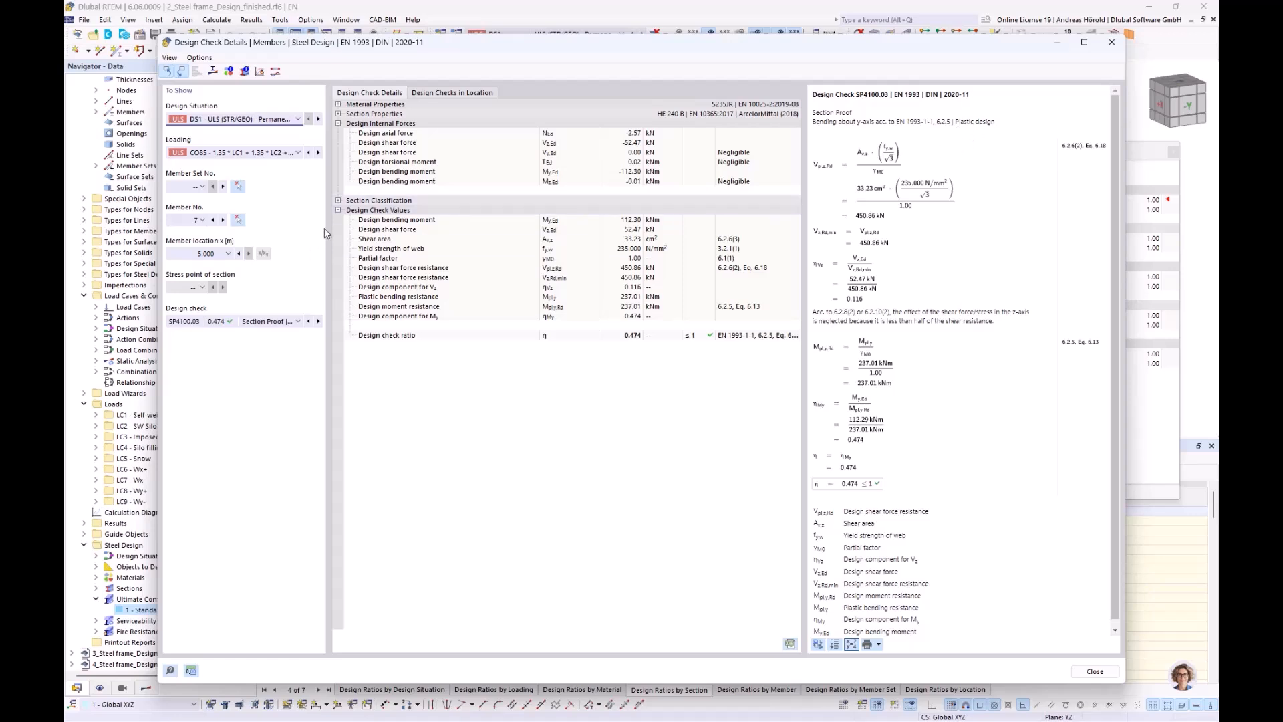
click(339, 200)
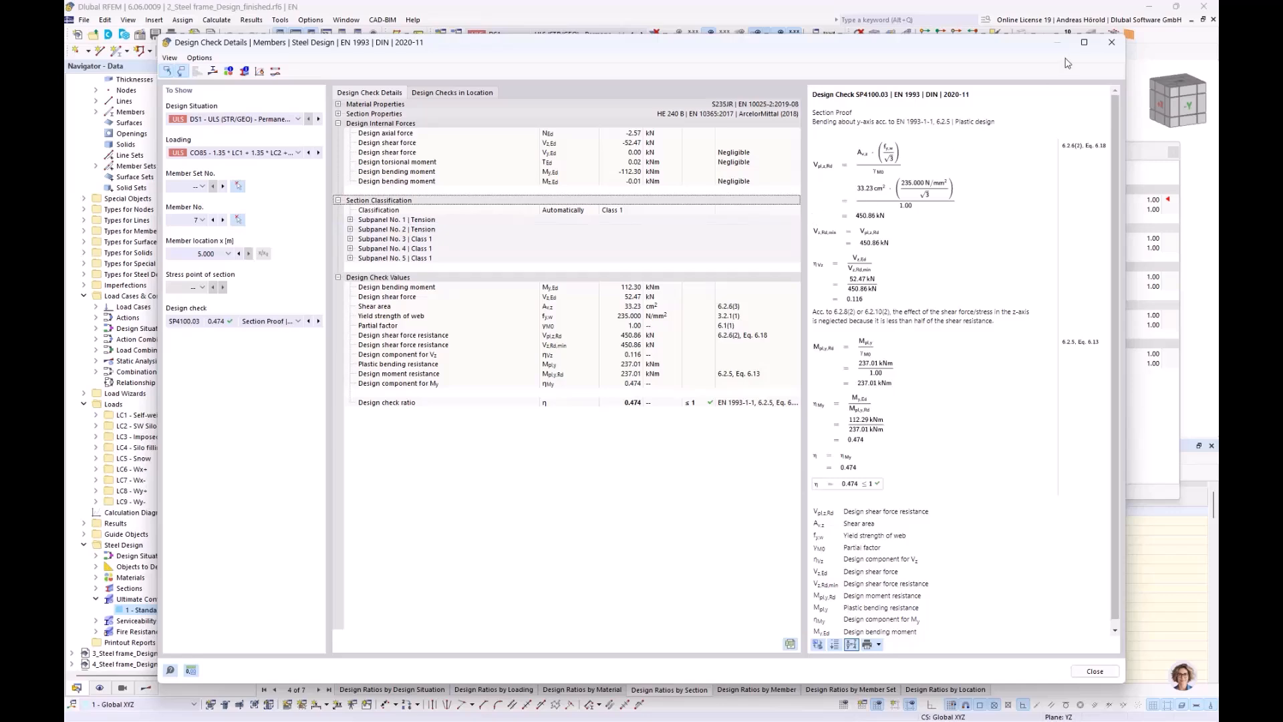
click(1112, 43)
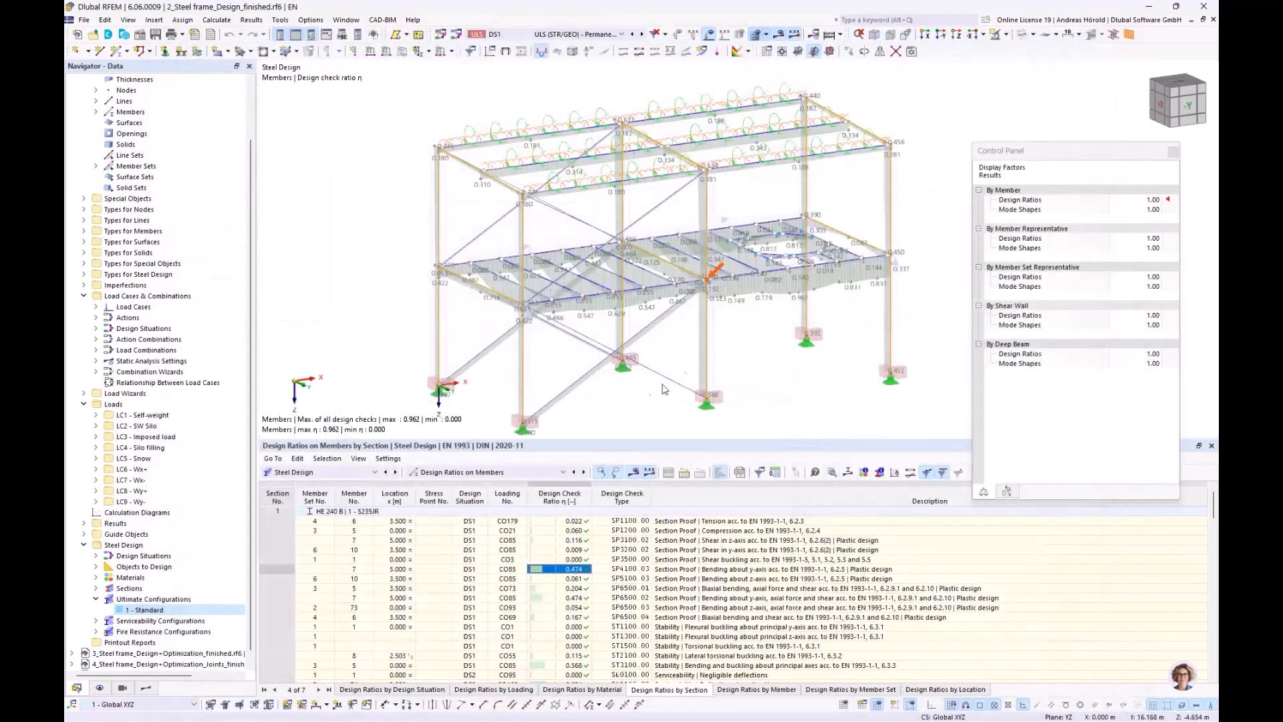
Step: Examine the ST3100 bending and buckling stability check details of member set 3, including the buckling length and the formulas
scroll(608, 567, up, 2)
scroll(608, 566, down, 1)
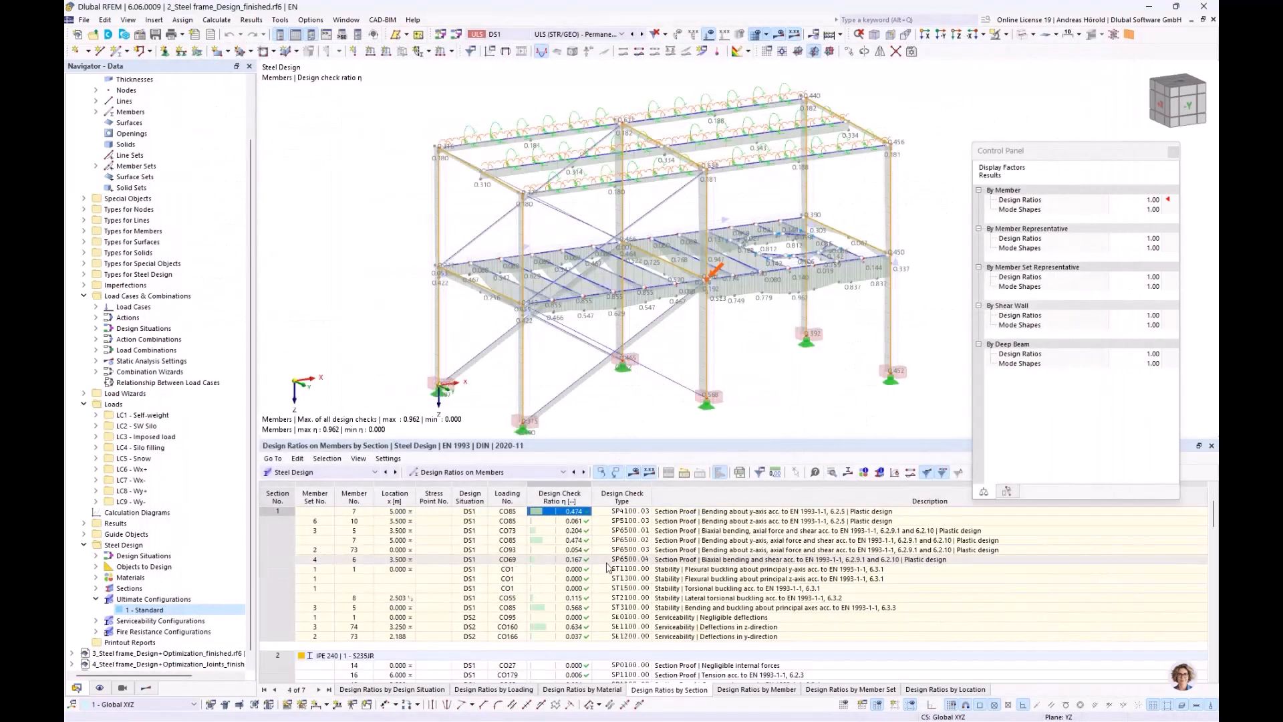
click(566, 608)
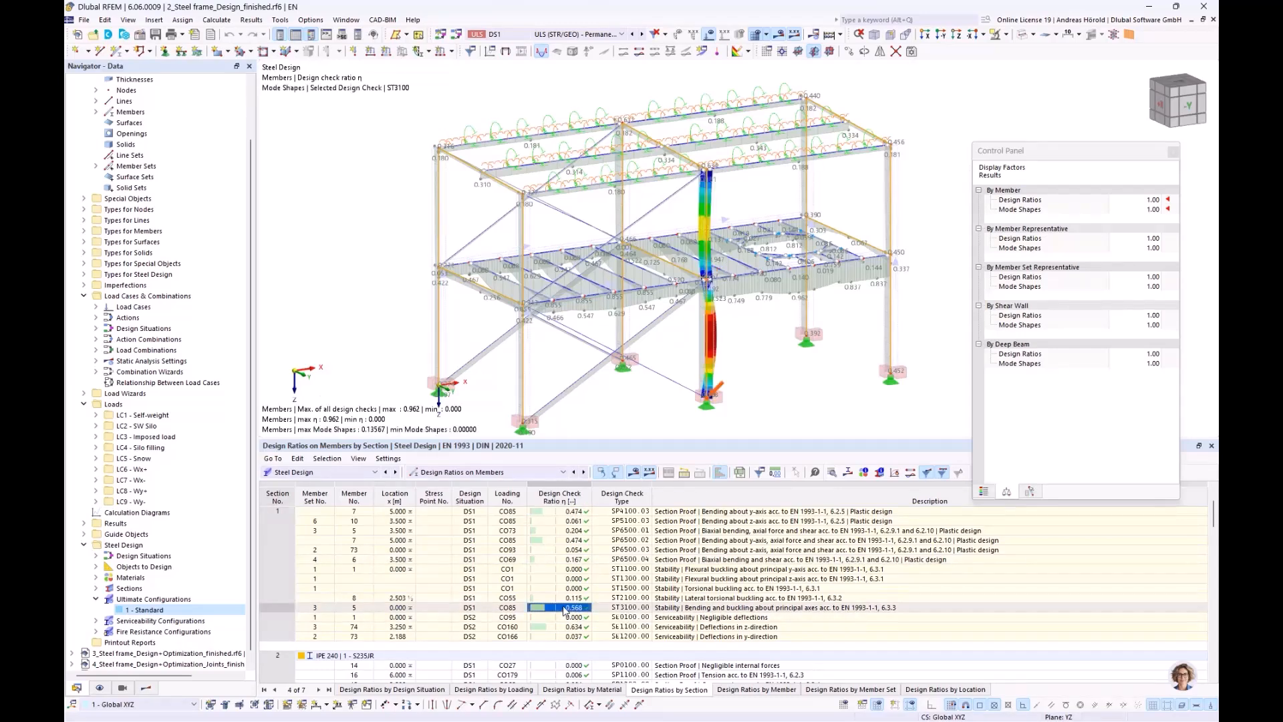
double_click(563, 607)
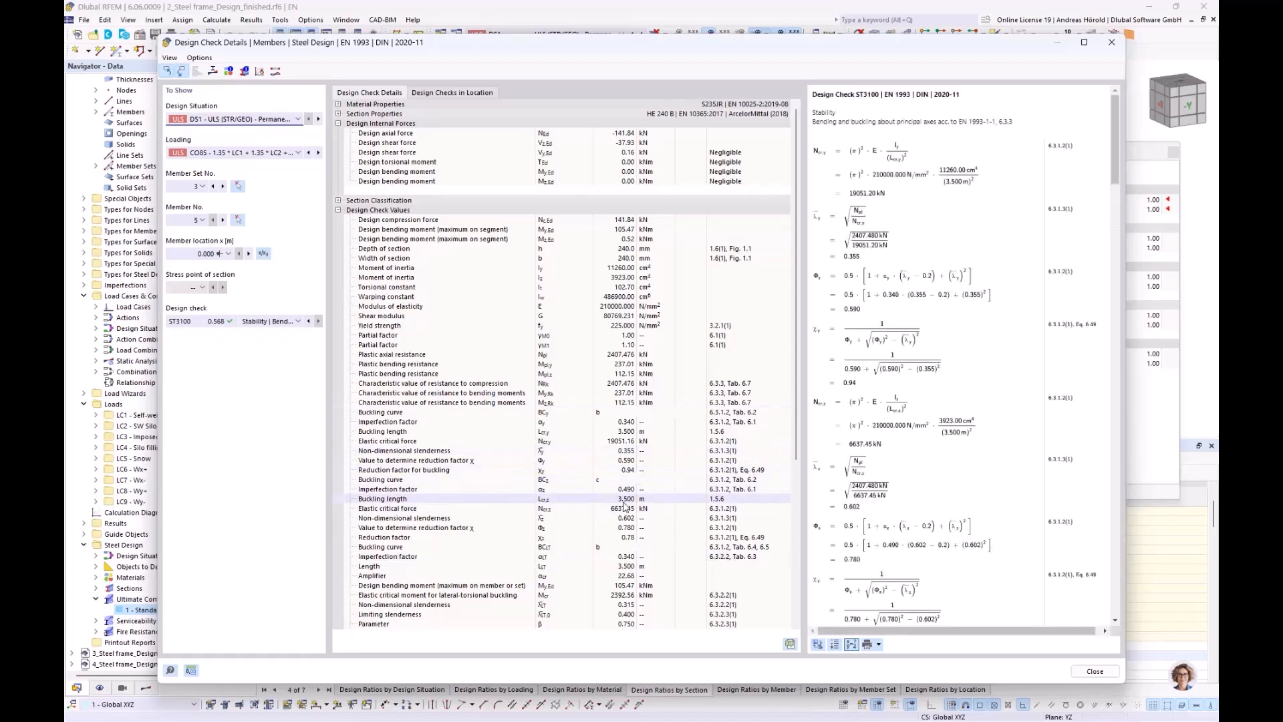
click(610, 501)
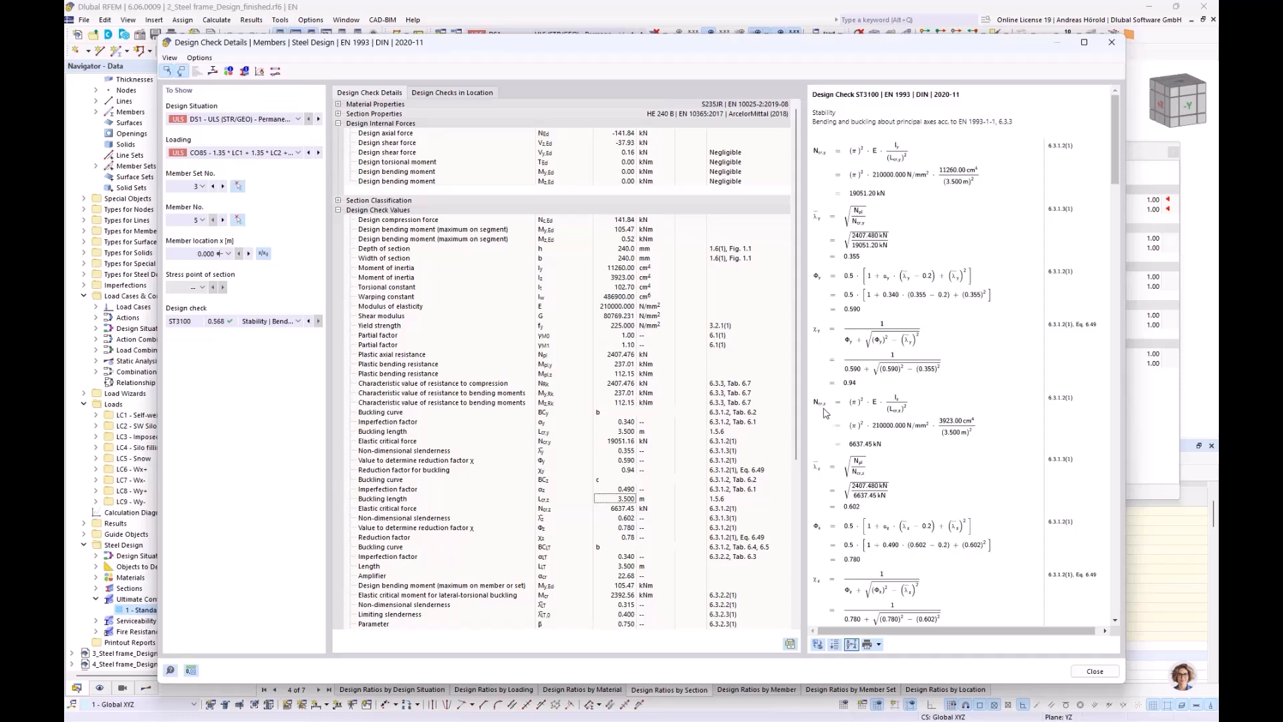
scroll(837, 416, down, 1)
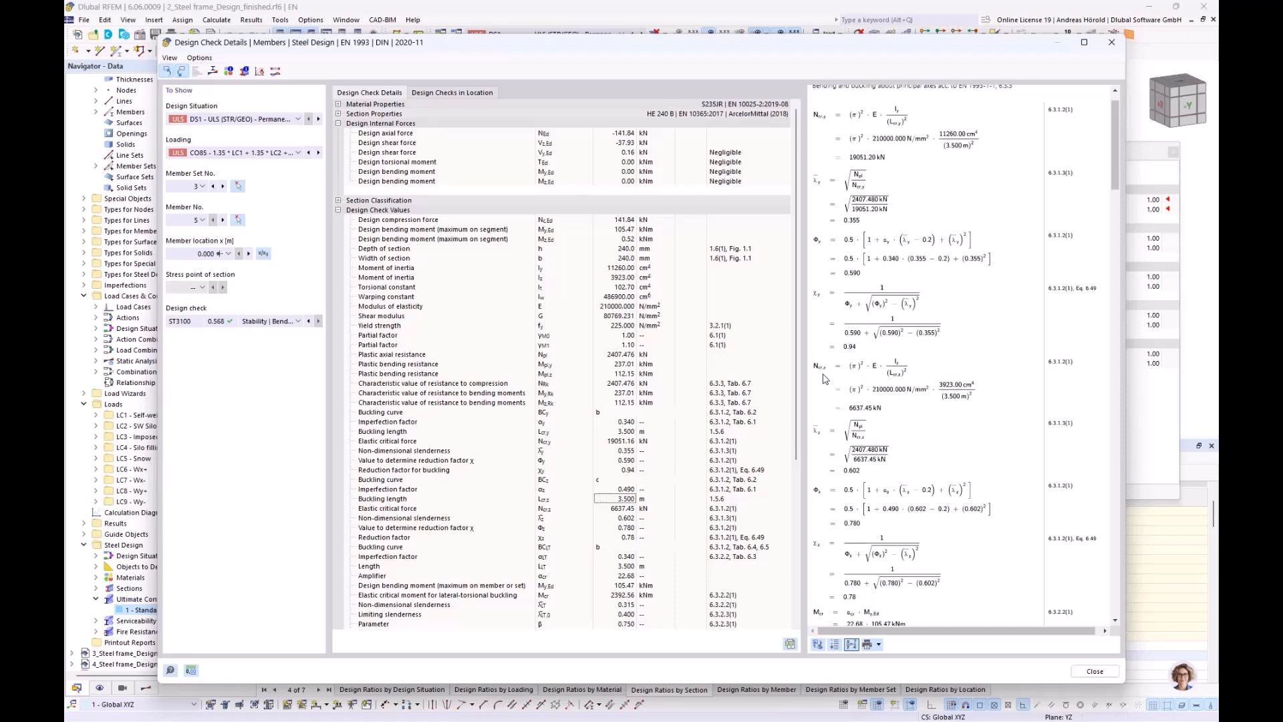
scroll(825, 378, down, 3)
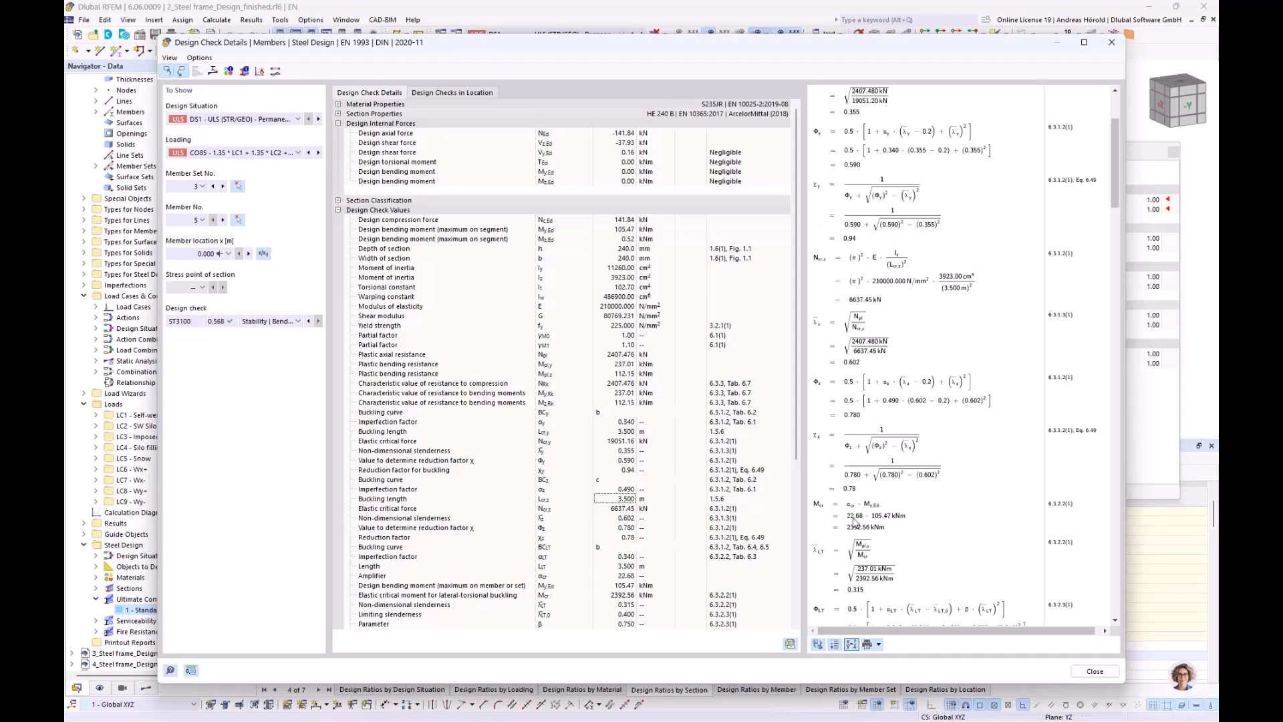
Step: Read through the ST3100 stability check formulas for member 5 down to the final design ratio
scroll(853, 522, down, 2)
scroll(843, 506, down, 3)
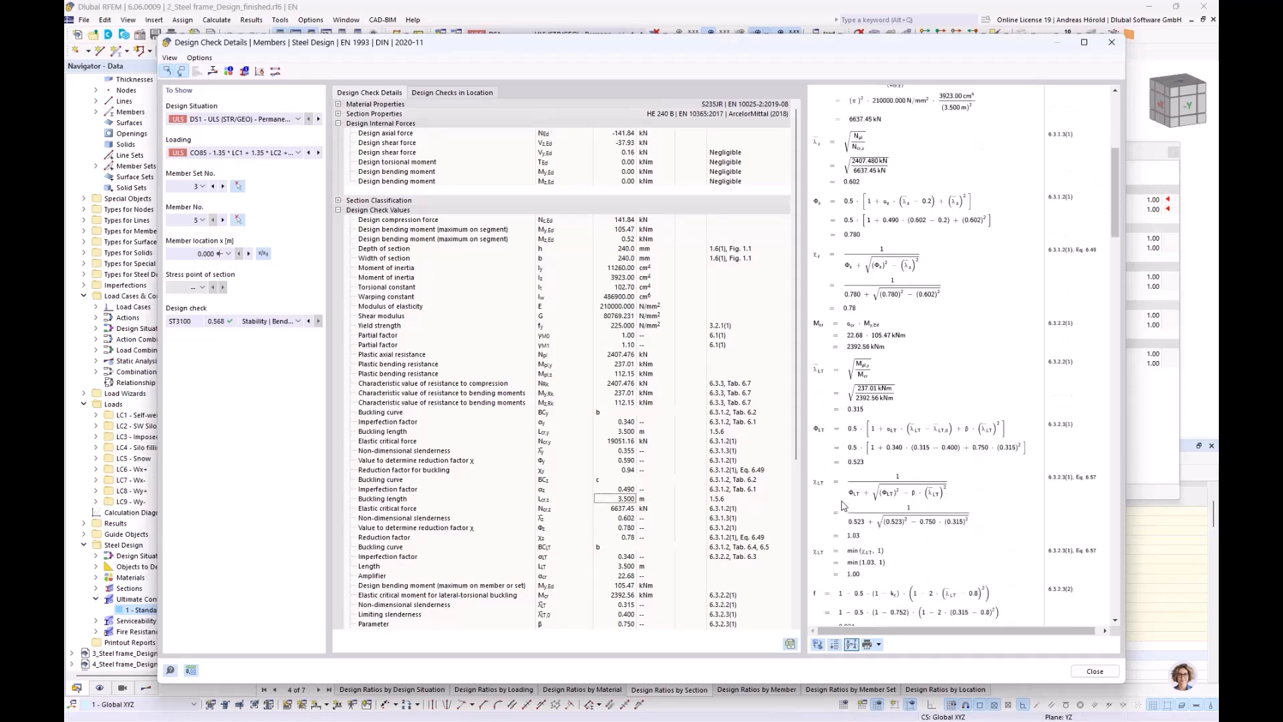
scroll(843, 506, down, 2)
scroll(844, 506, down, 8)
scroll(843, 506, down, 20)
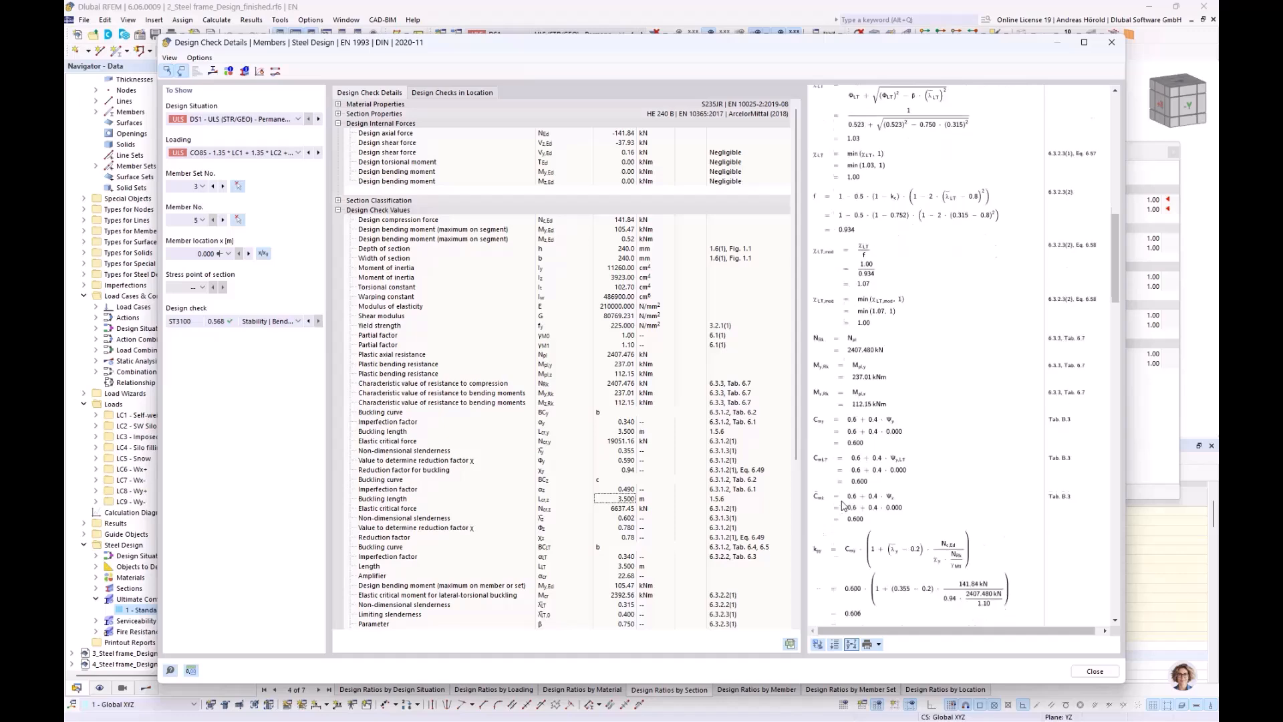
scroll(844, 506, down, 12)
scroll(845, 468, up, 7)
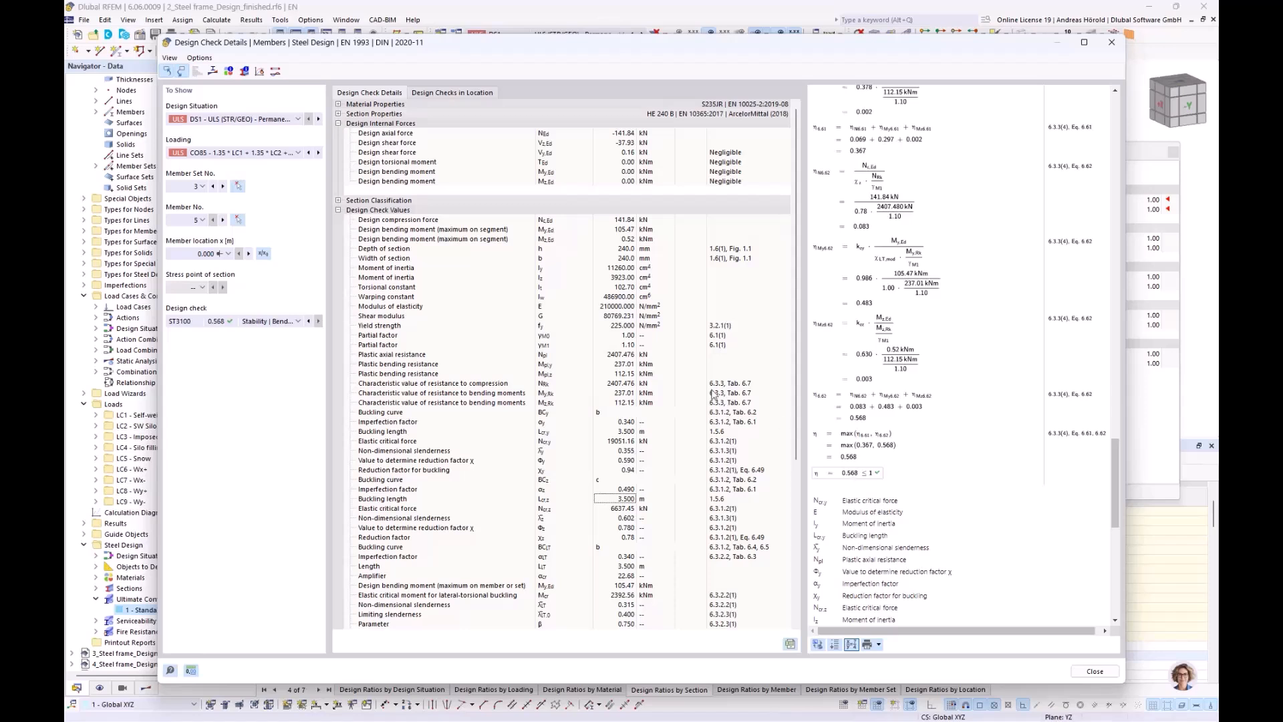
Step: Inspect the design check's result diagrams in the section, including the normal stress distribution, and close them
click(213, 72)
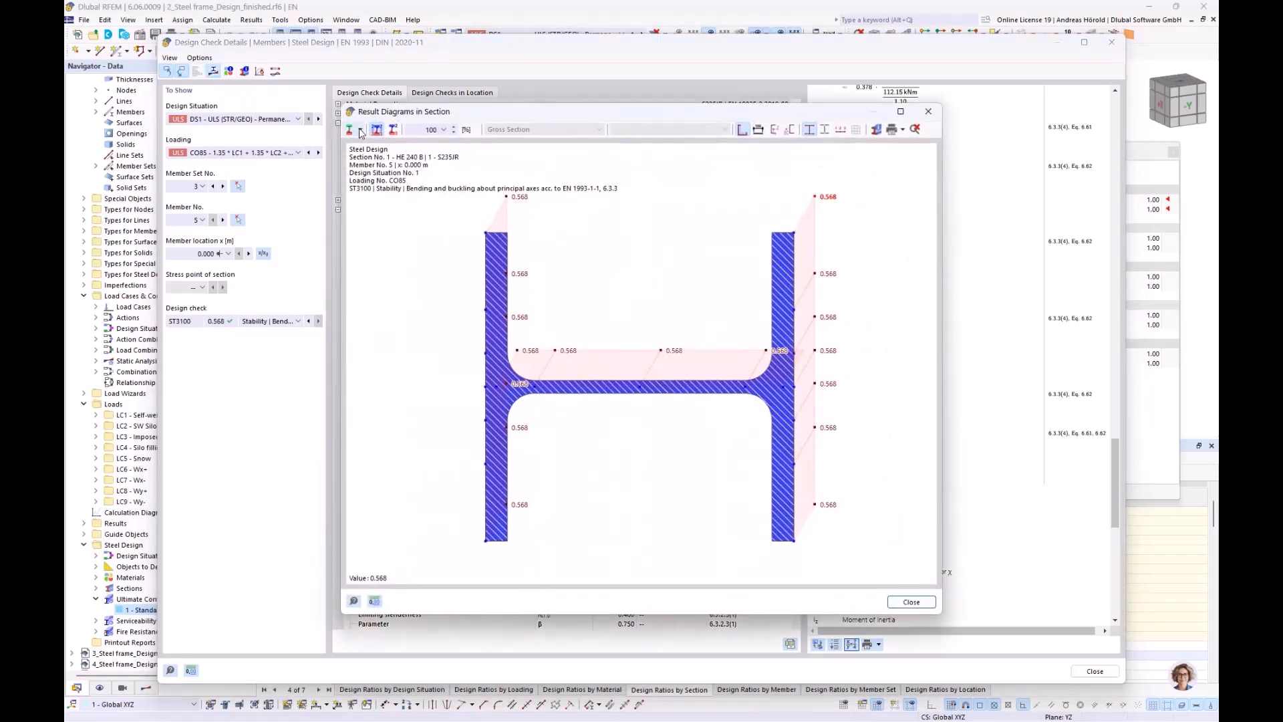
click(359, 130)
click(376, 159)
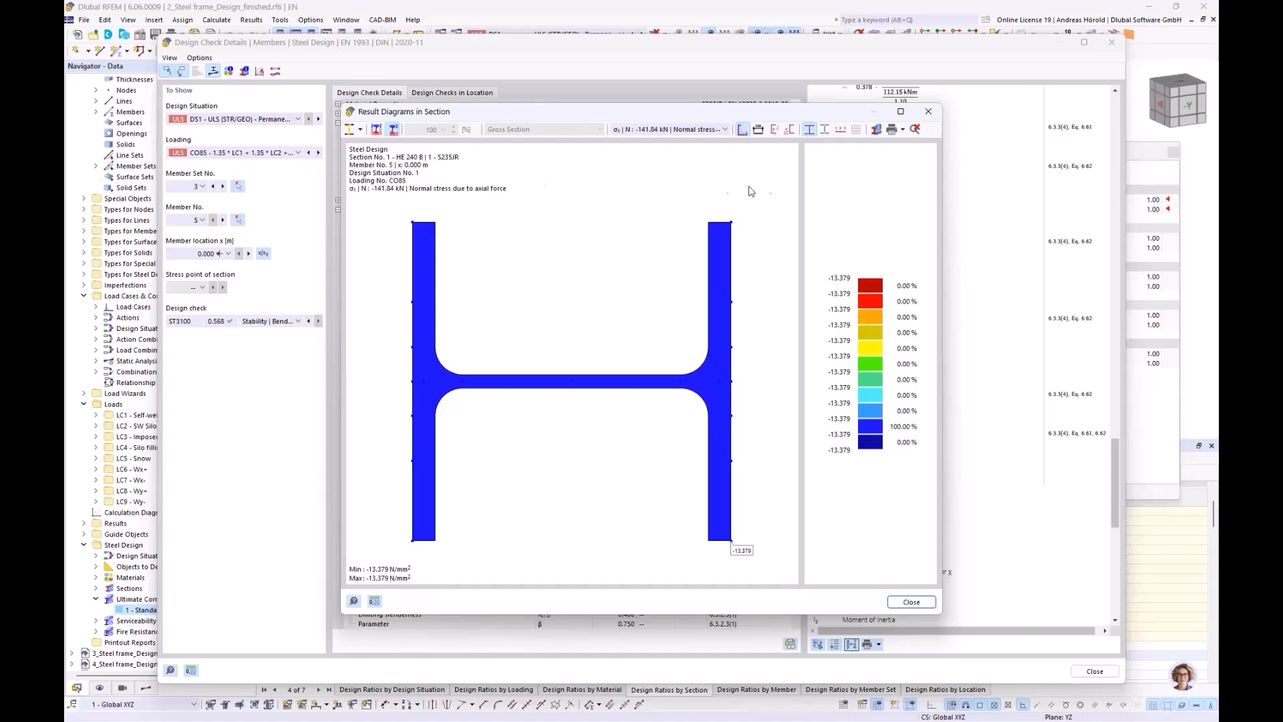
click(928, 112)
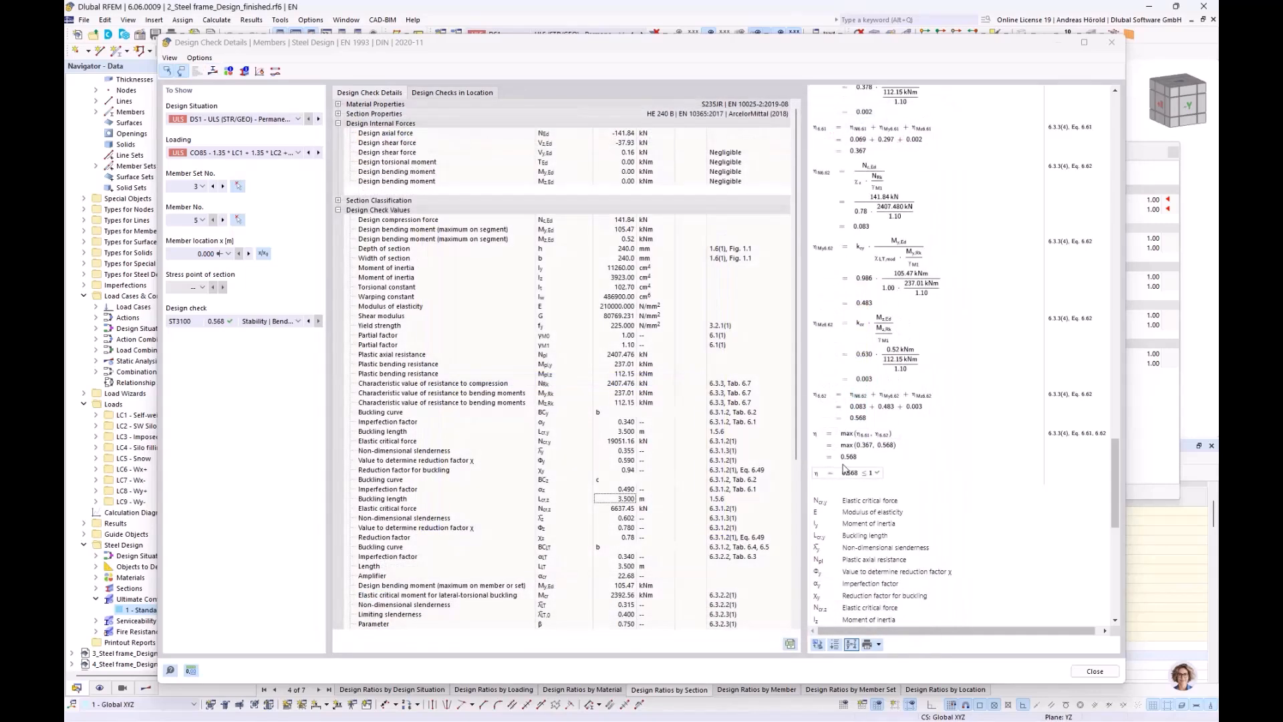
Step: Review the print options for the design check formulas, then close the design check details
scroll(921, 329, up, 3)
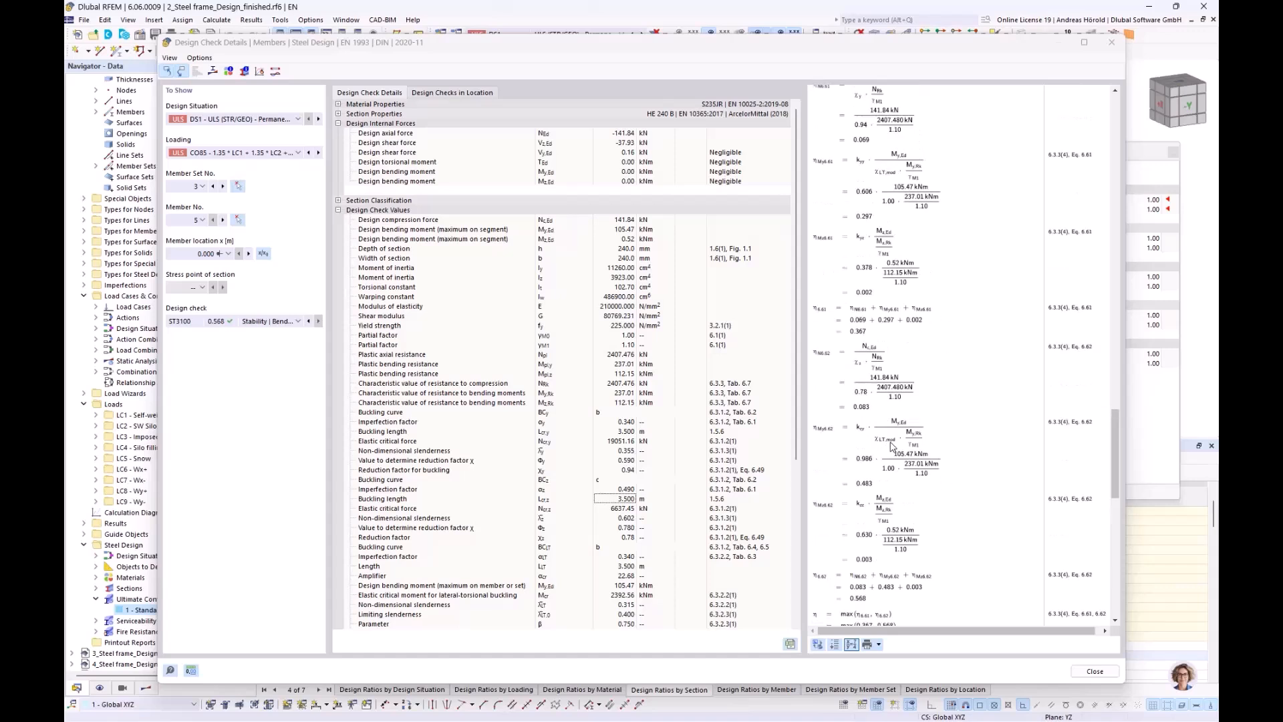
click(879, 644)
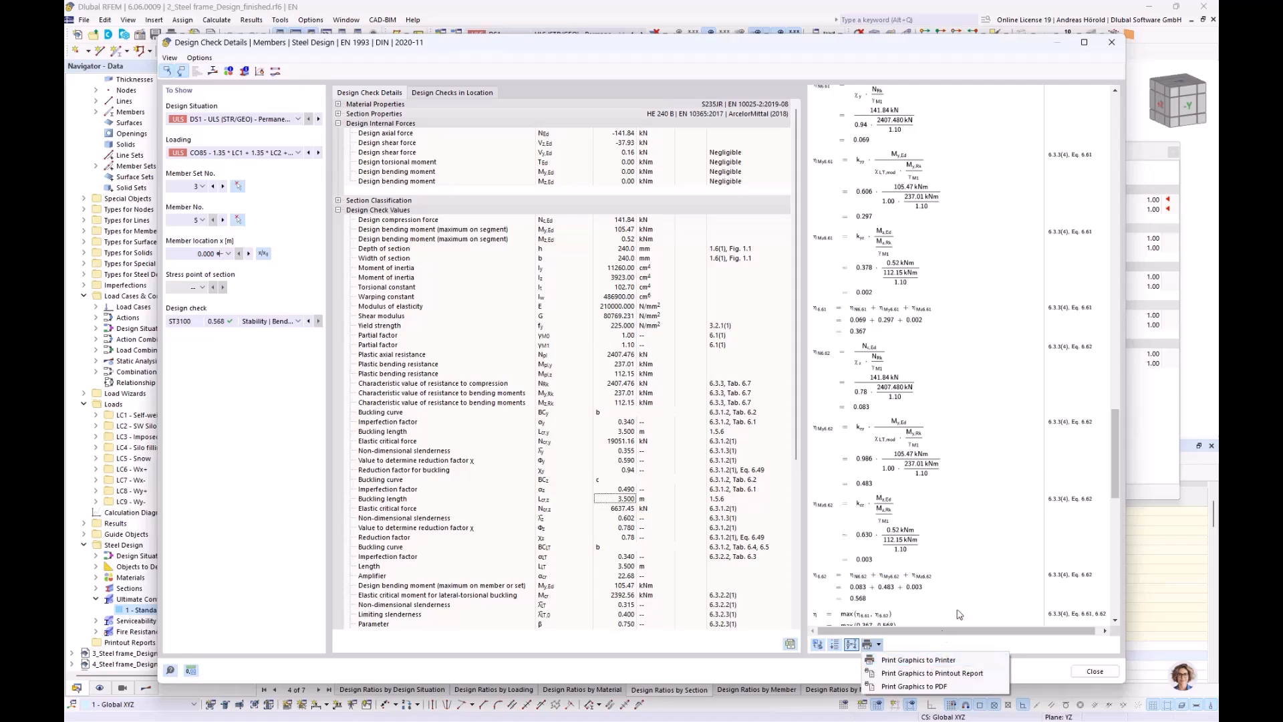
click(1113, 42)
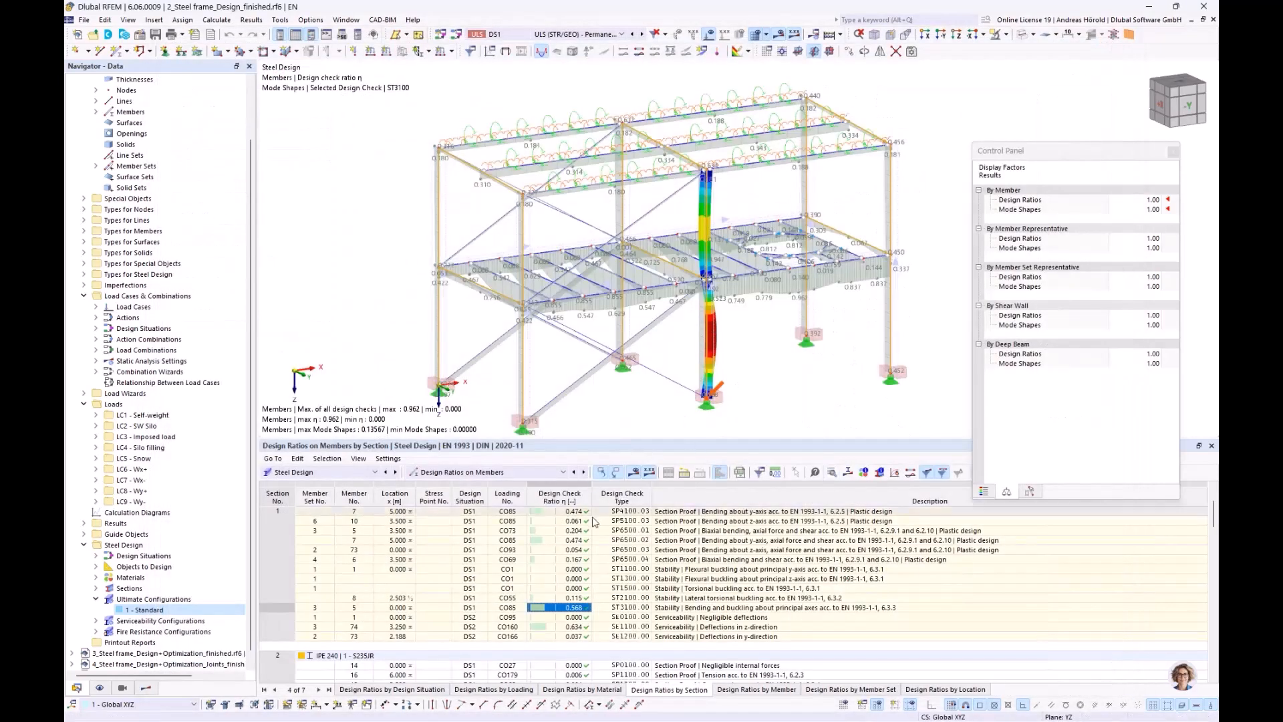
Step: Select the SE1200 y-direction deflection check of section 1 and inspect the design ratios on the frame model
click(547, 569)
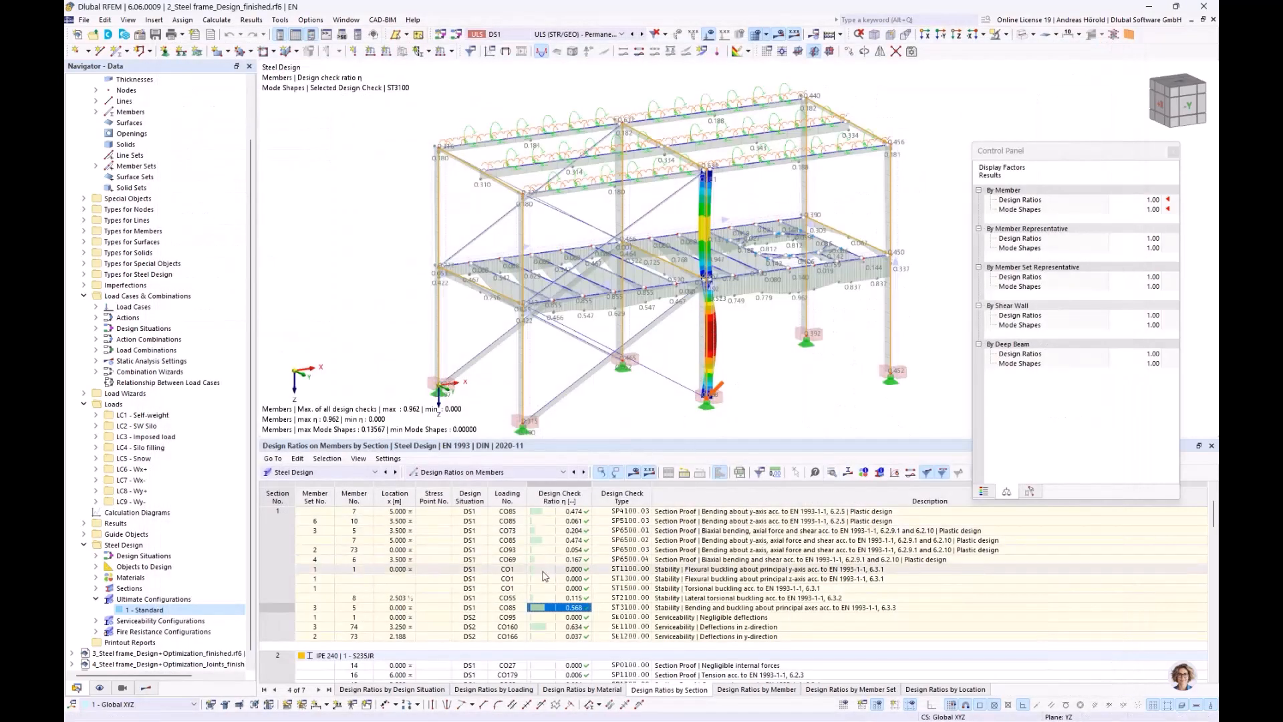
click(550, 637)
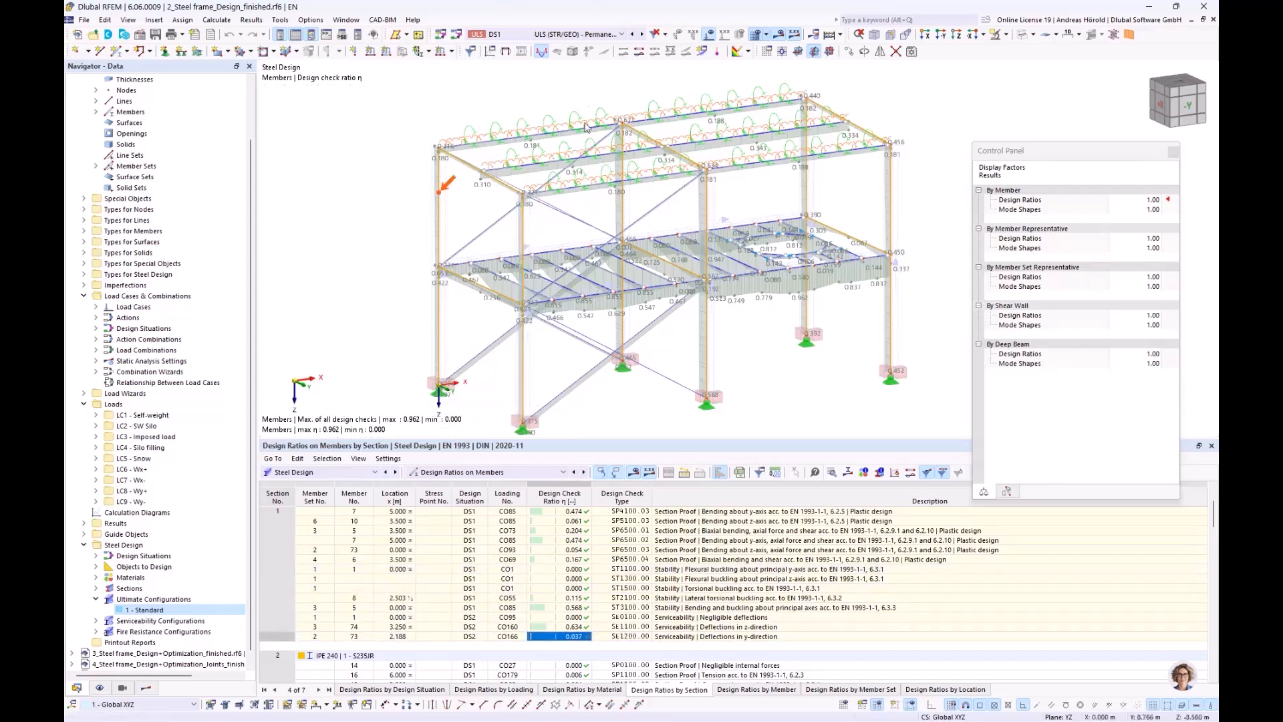
scroll(594, 104, up, 3)
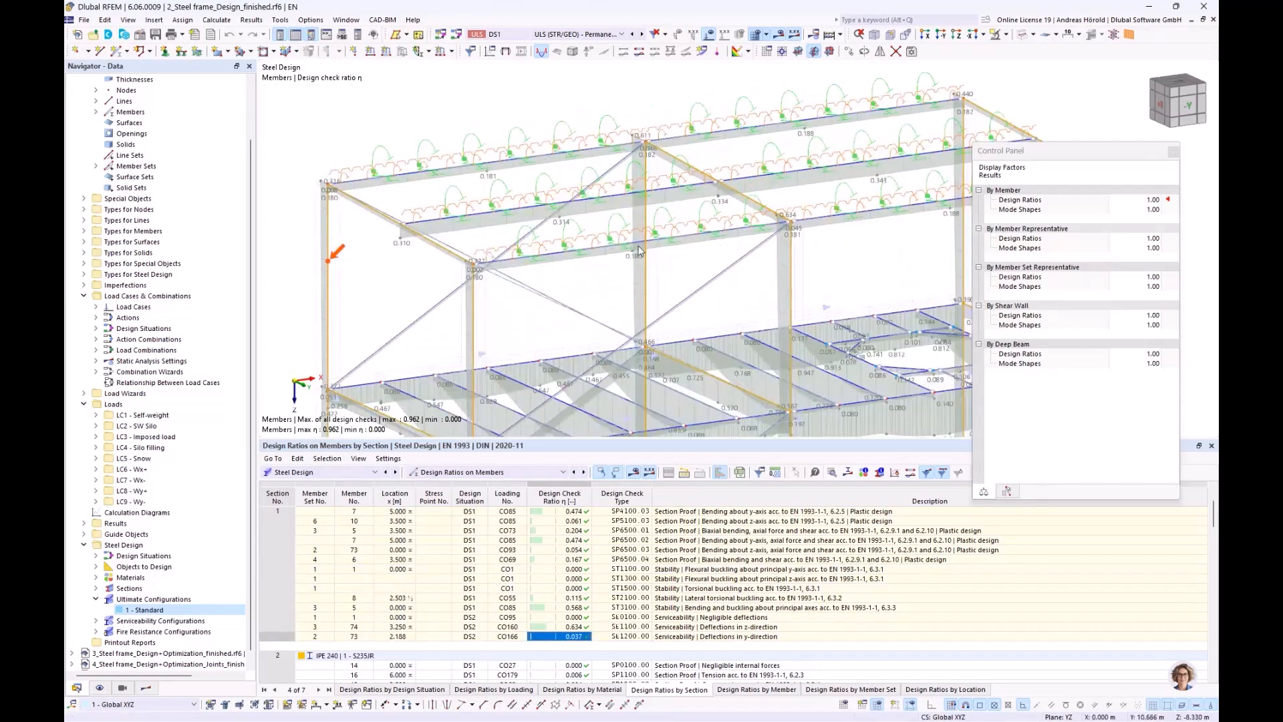
scroll(639, 250, down, 3)
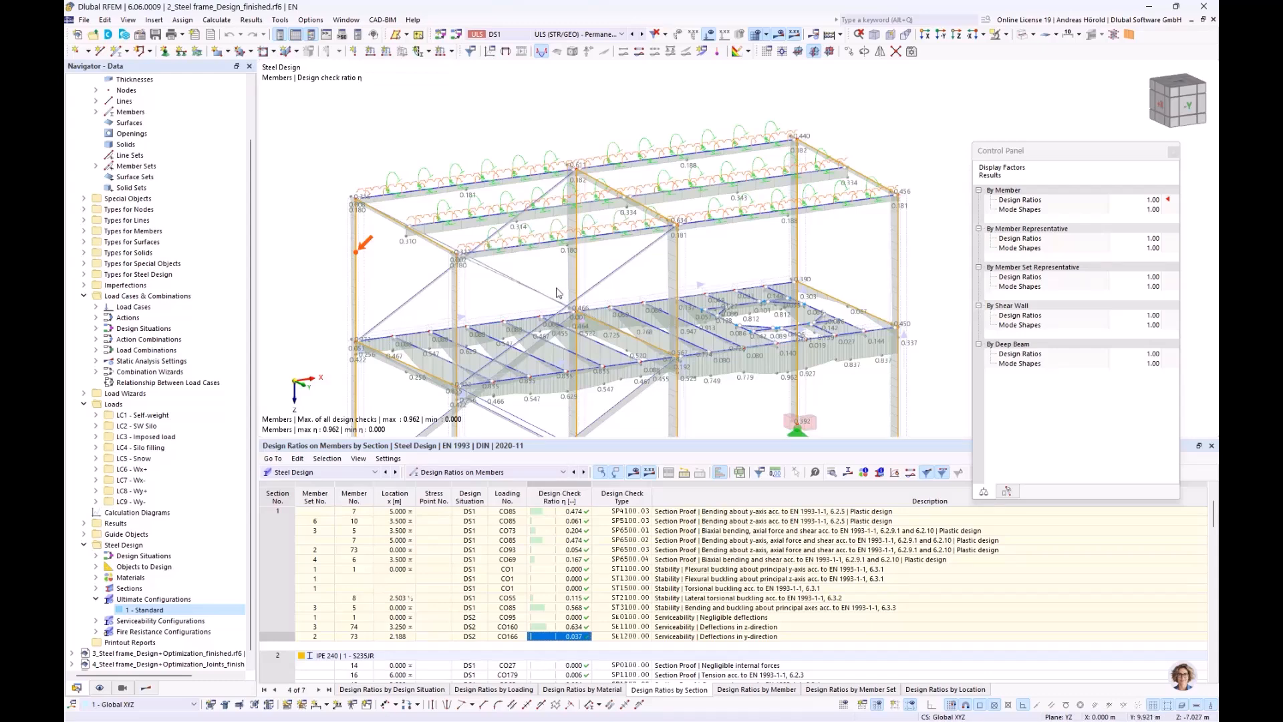
mouse_move(544, 267)
ctrl+middle_down()
mouse_move(519, 264)
mouse_move(533, 260)
ctrl+middle_up()
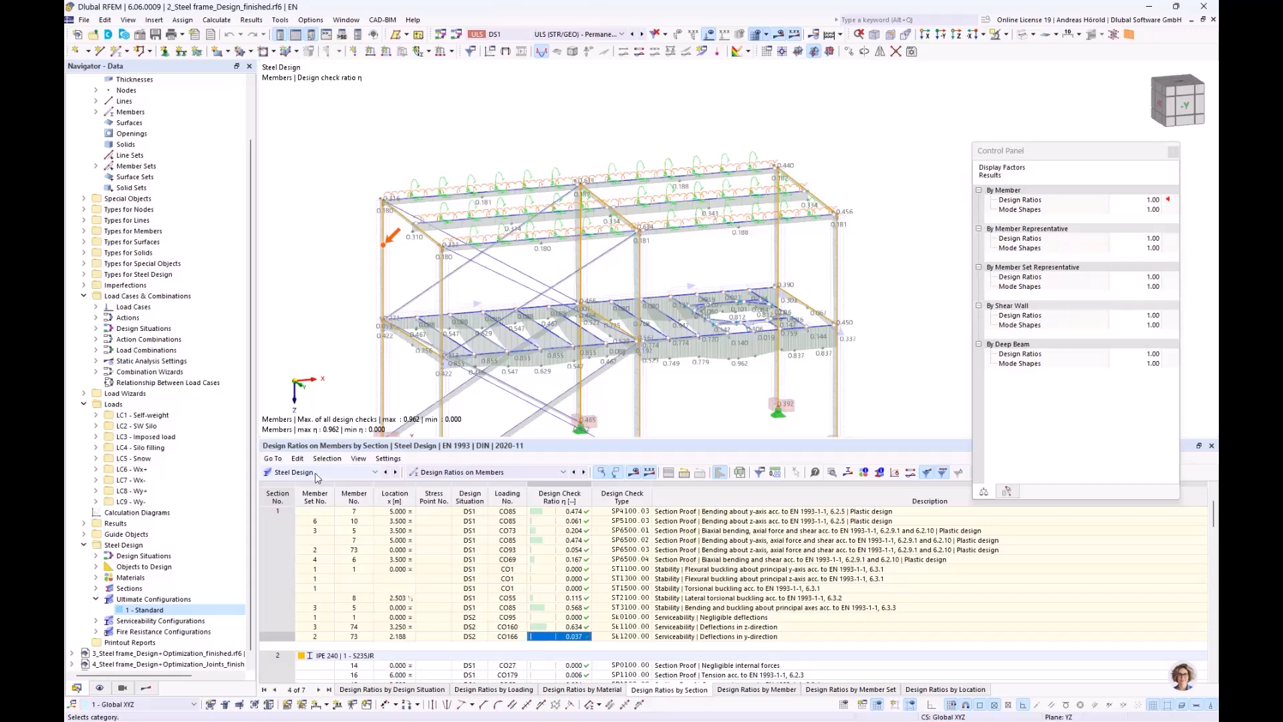
Step: Show the sections table of the steel design input data and move the control panel clear of the table
click(487, 474)
click(471, 484)
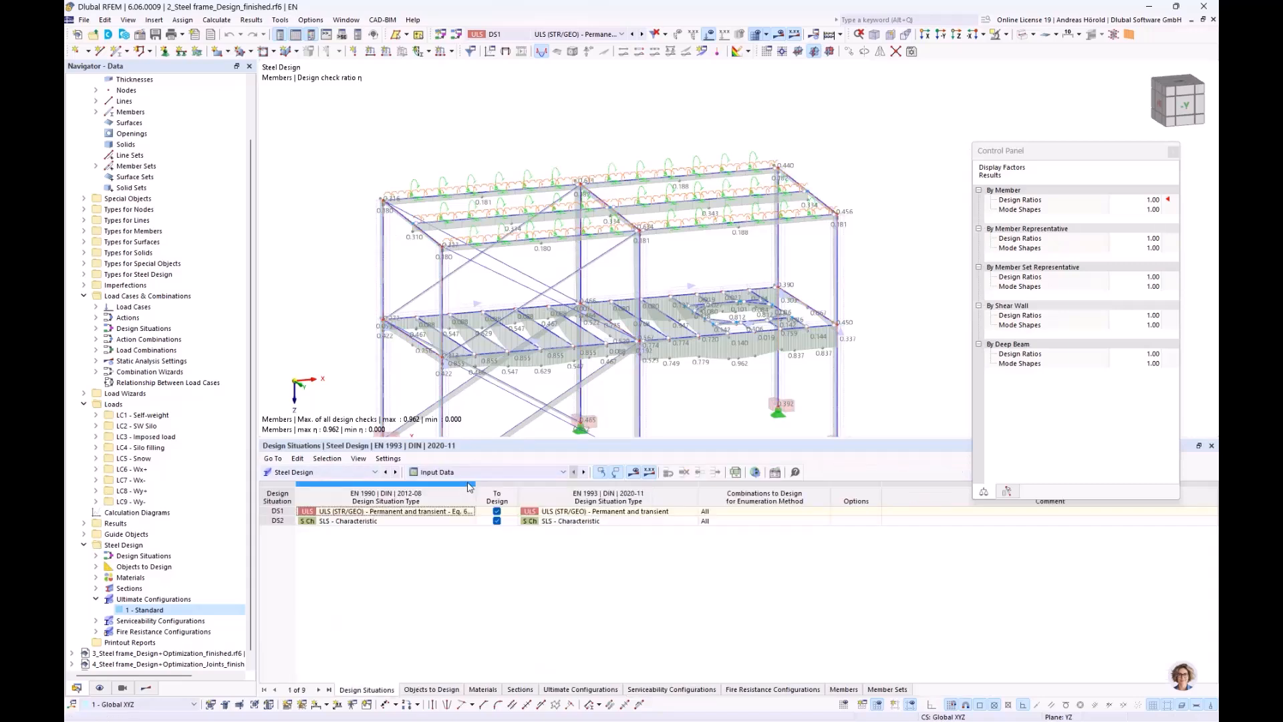
click(519, 689)
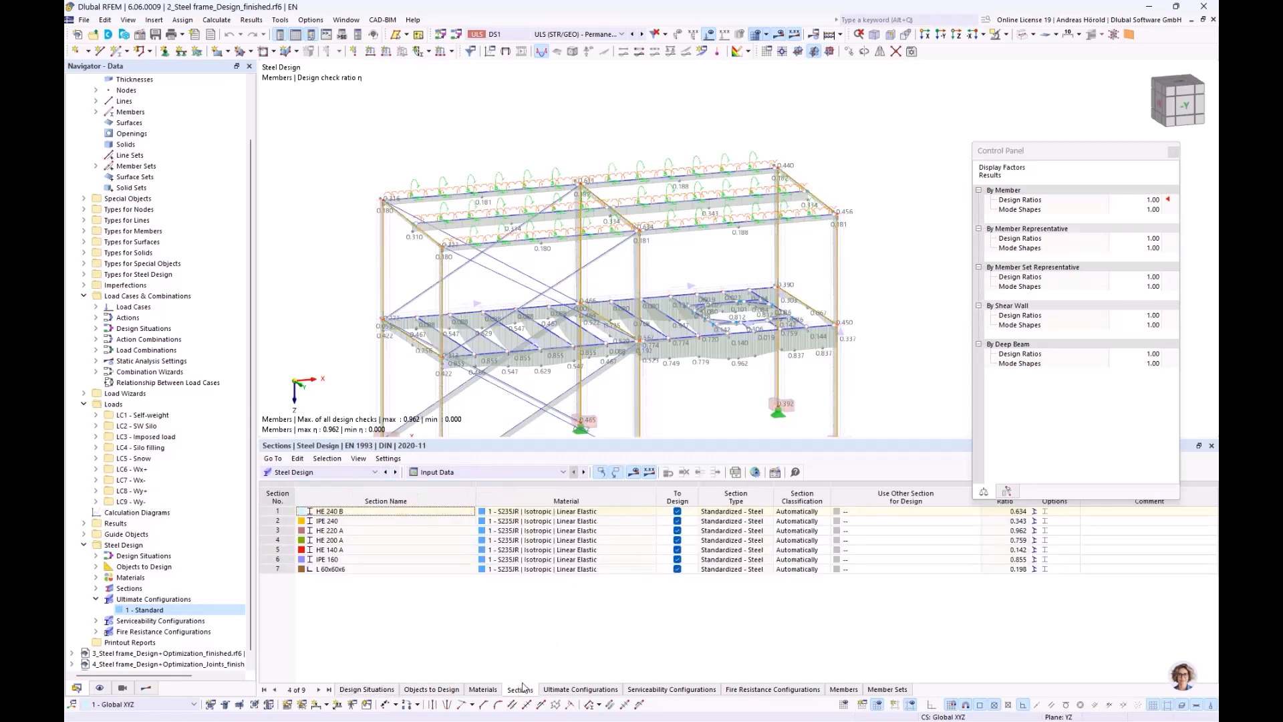
drag(1067, 162, 1046, 84)
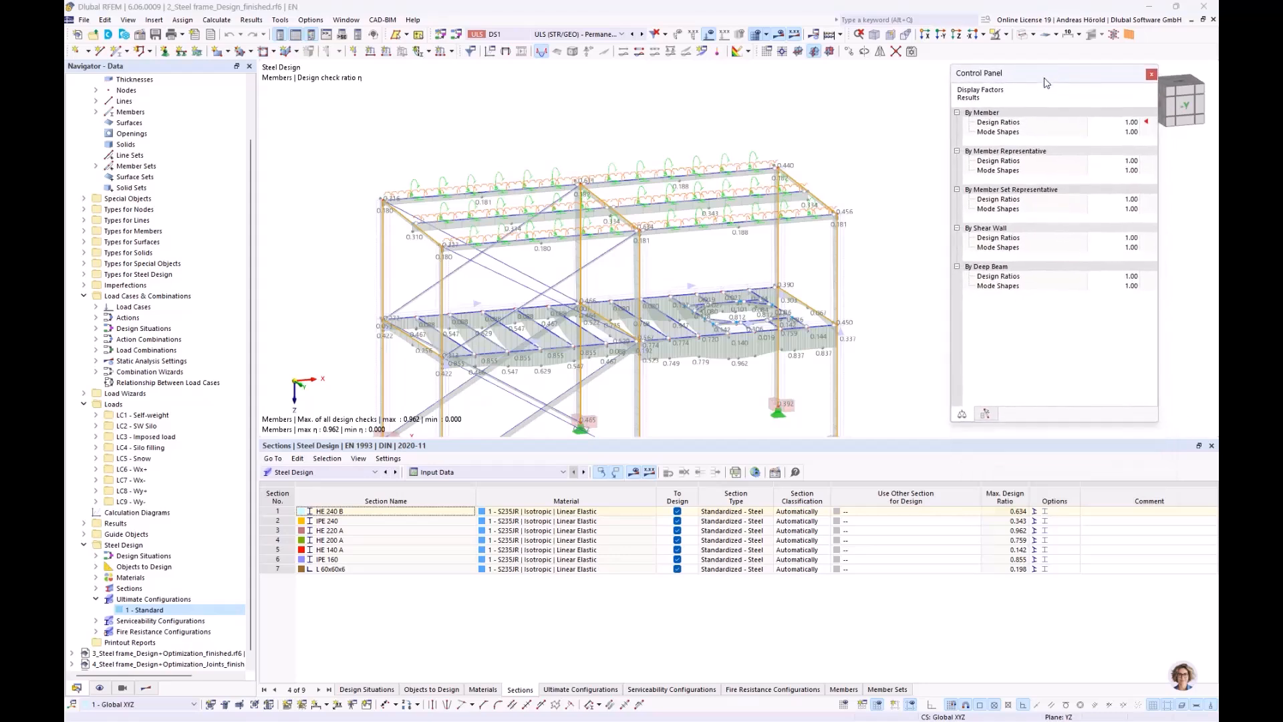
Step: Set the IPE 240 section to be optimized within the current IPE row for the design
click(399, 522)
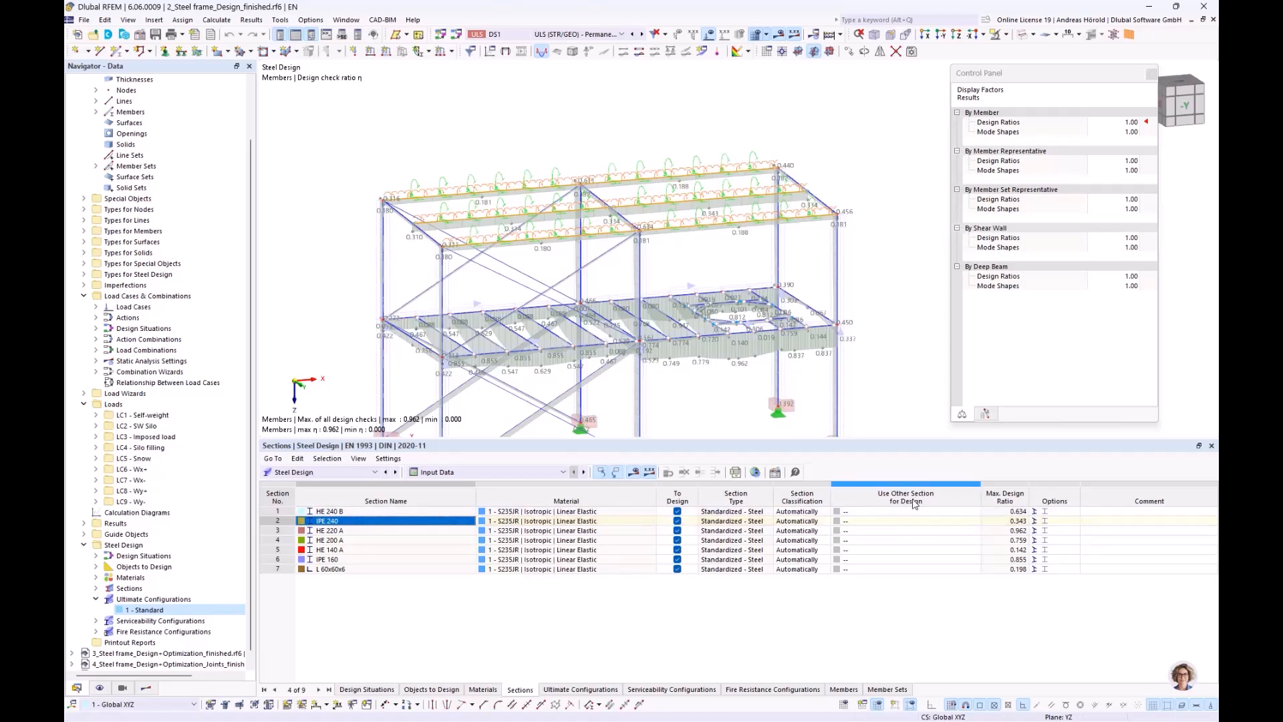
click(908, 528)
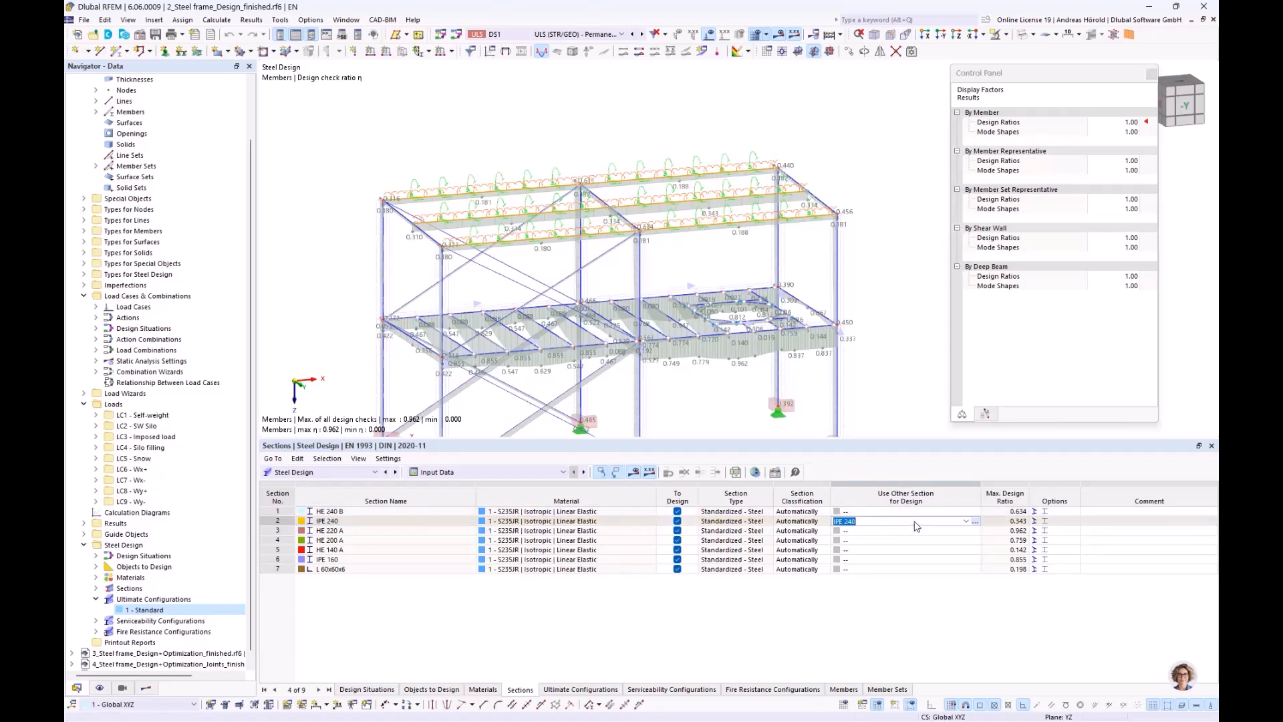
click(968, 525)
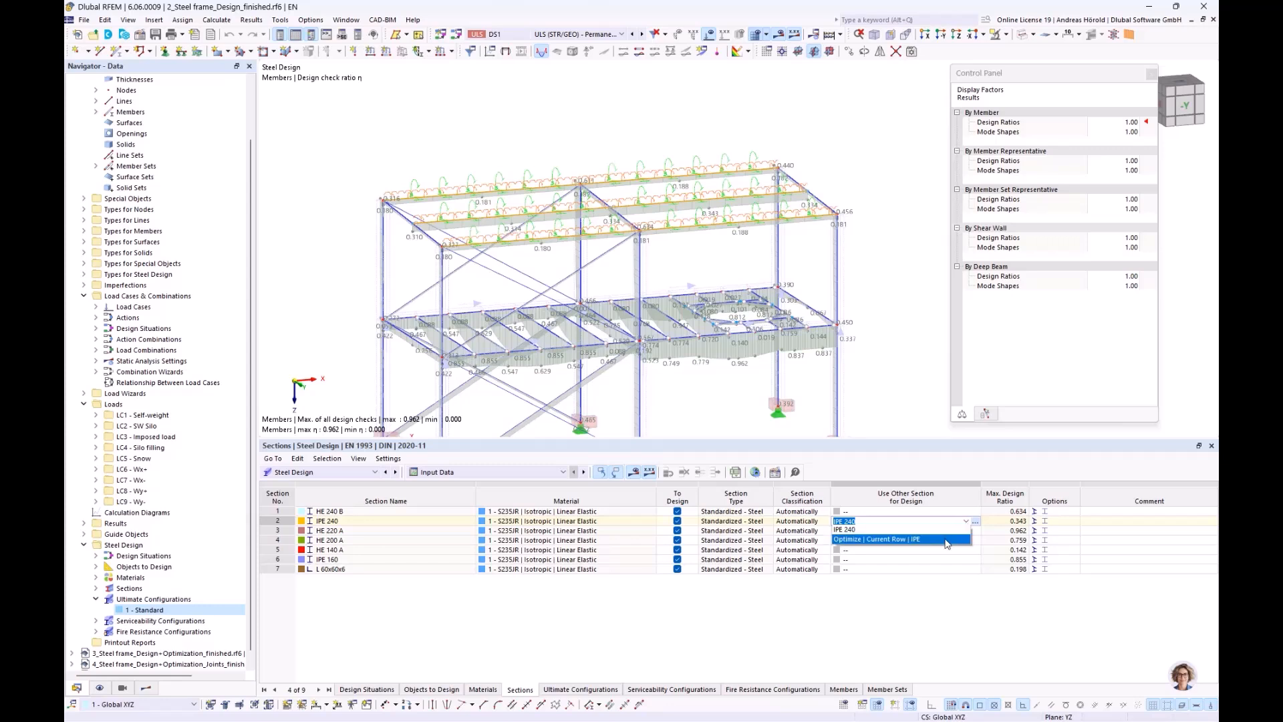
click(948, 540)
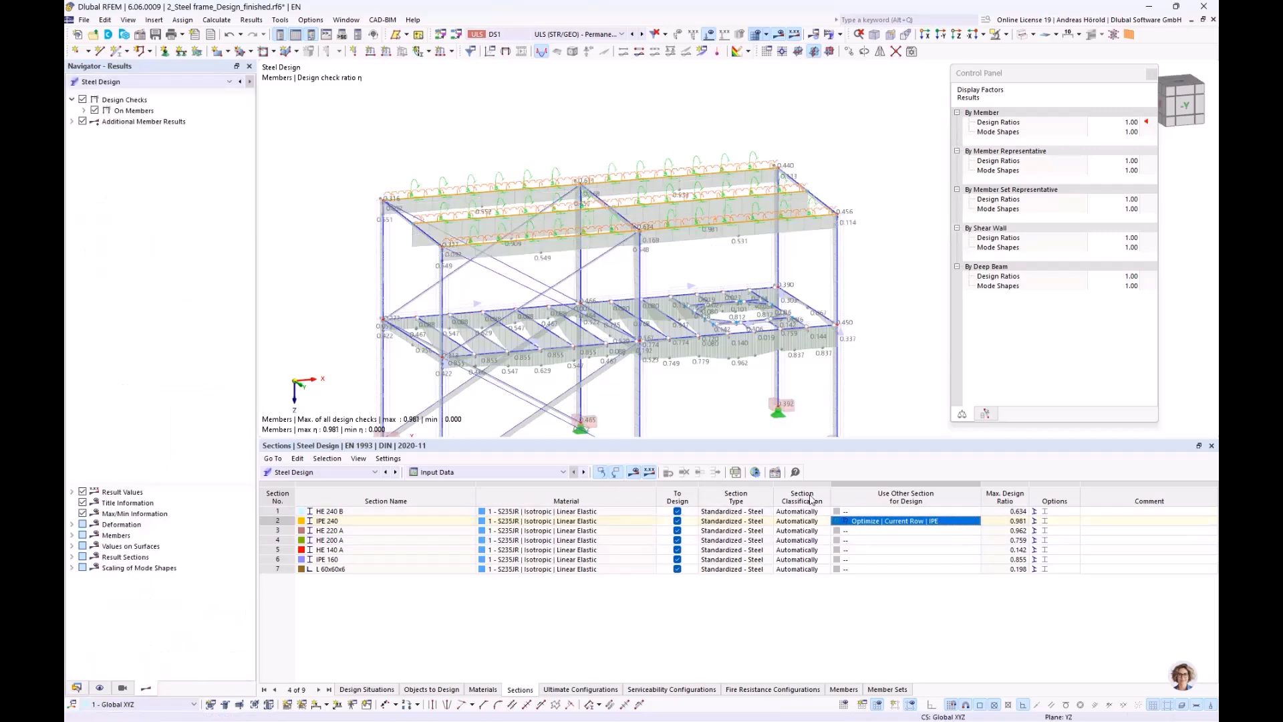
Step: Set the maximum allowable design ratio for section optimization to 0.9 in the global settings, accepting deletion of the steel design results
click(755, 473)
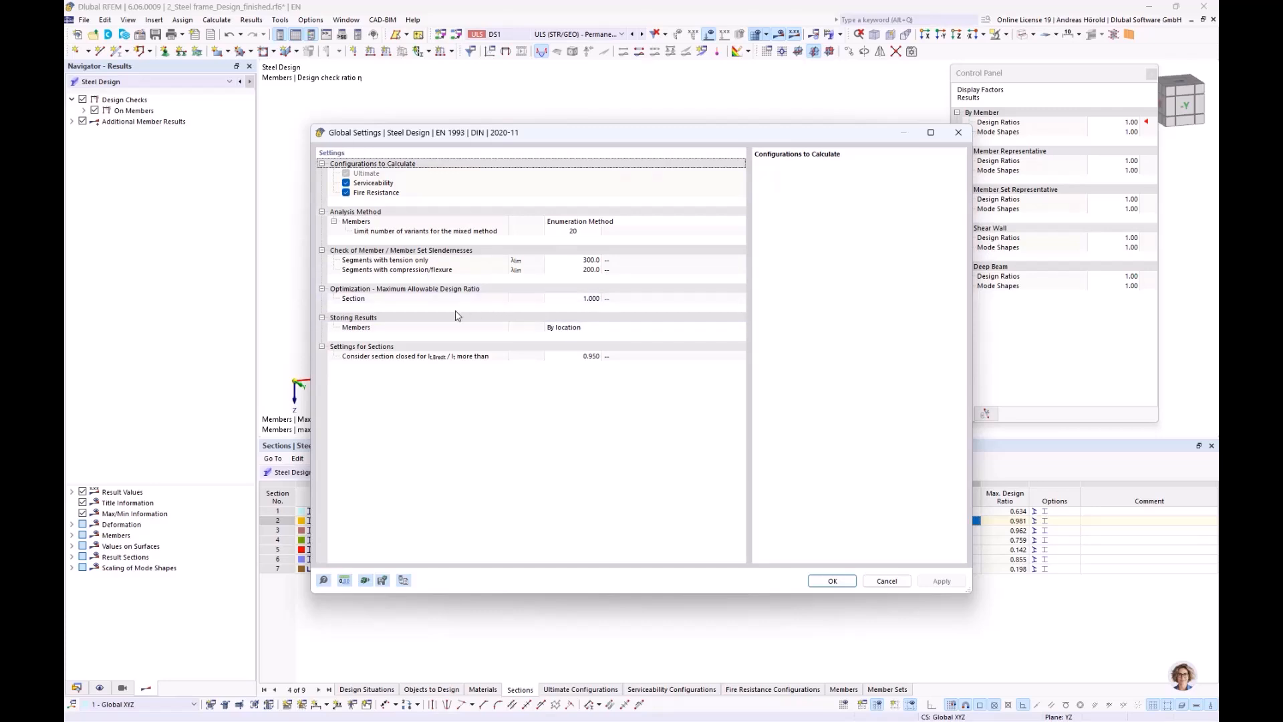
click(578, 298)
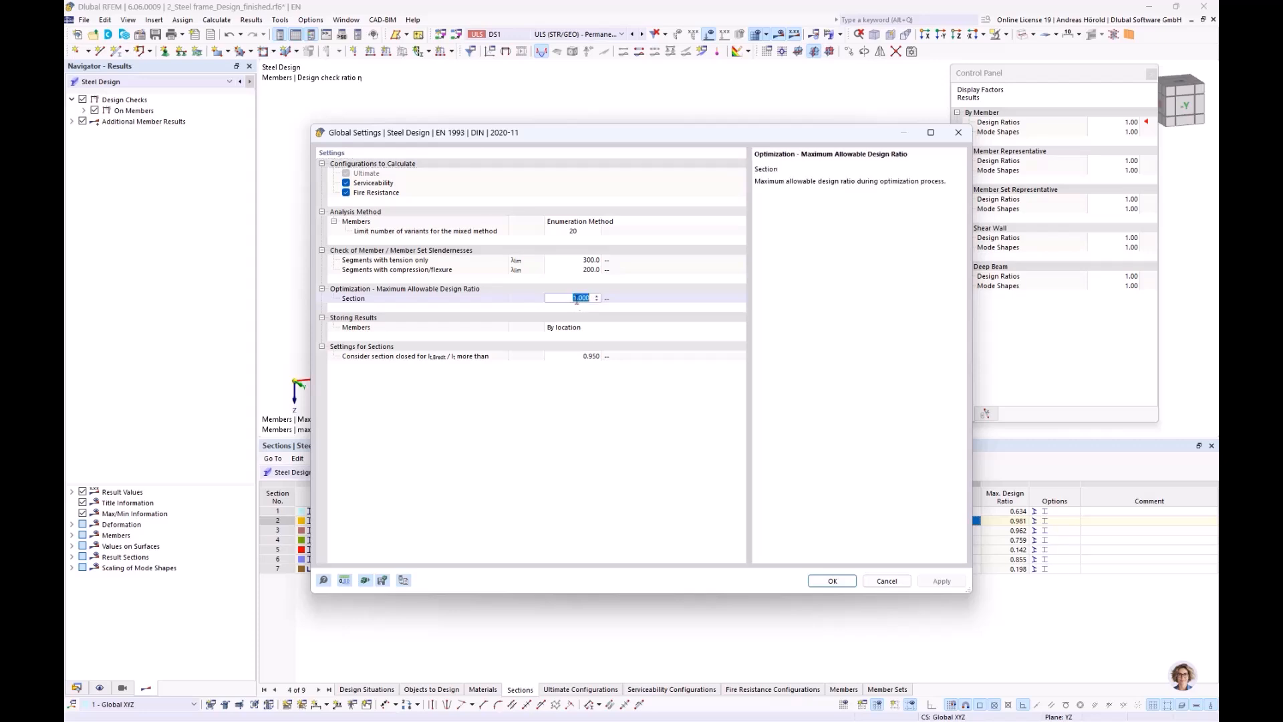
key(BackSpace)
text(.9)
key(Return)
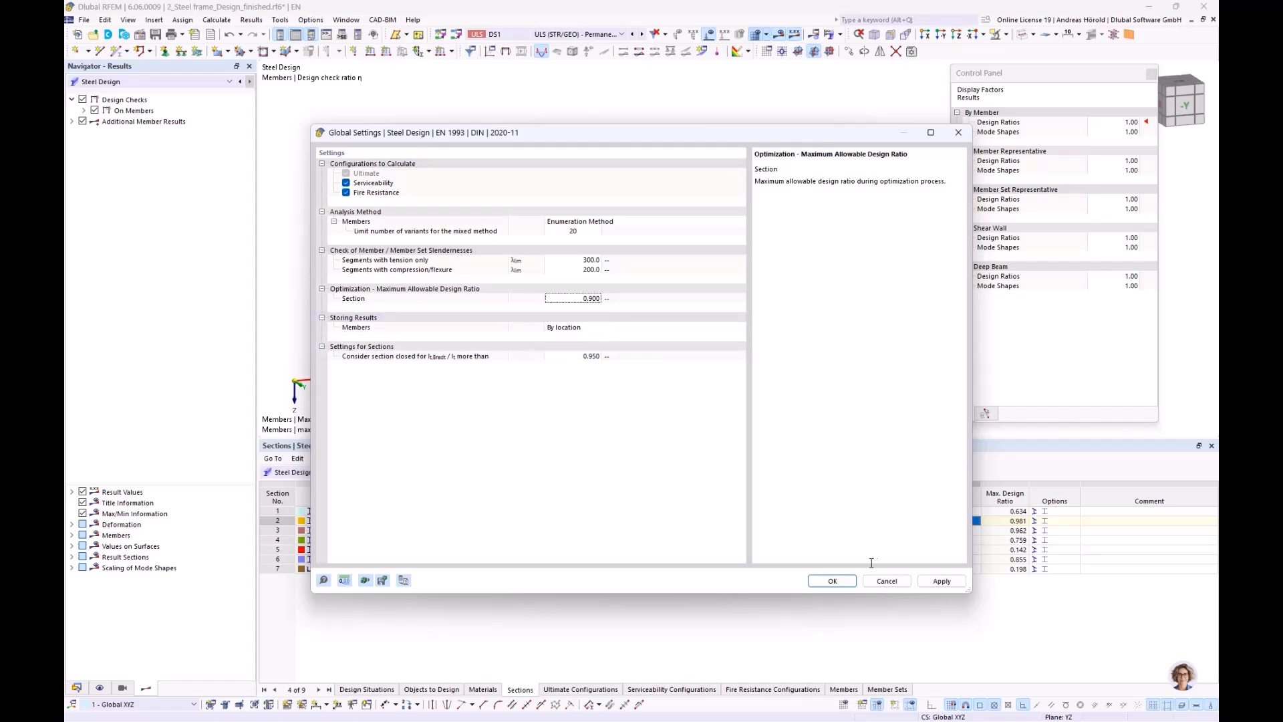
click(831, 581)
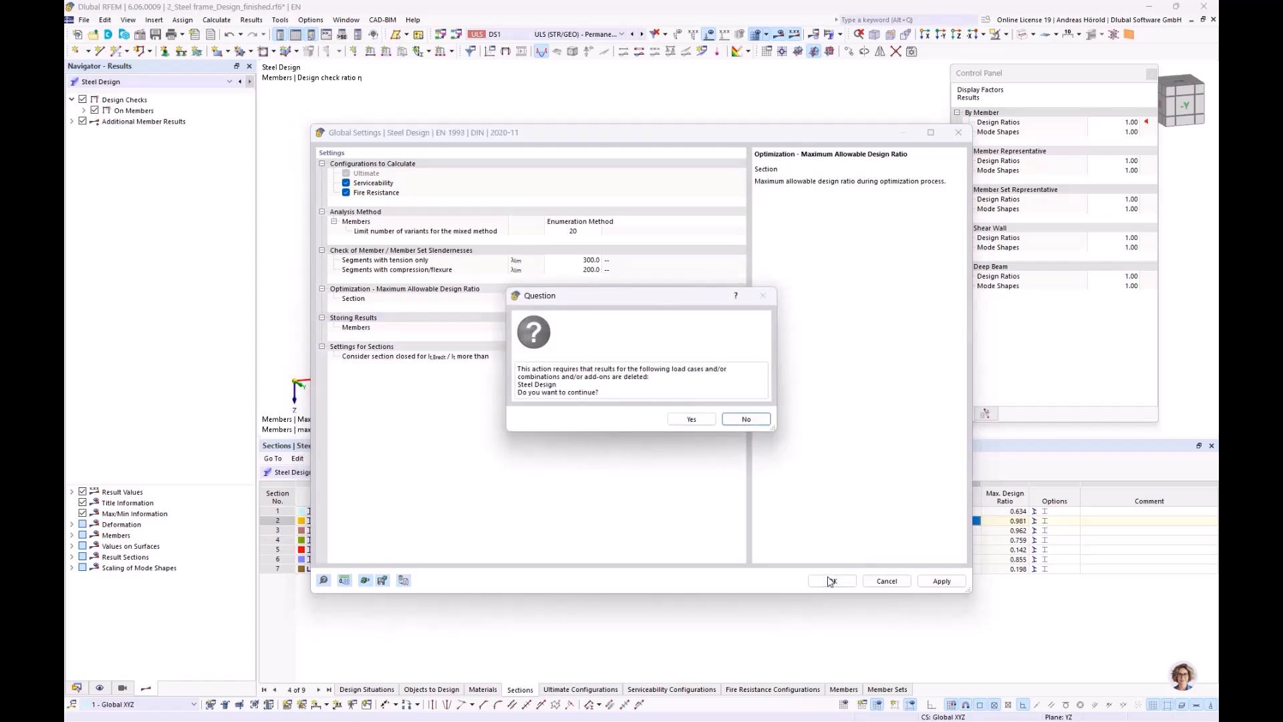
click(691, 419)
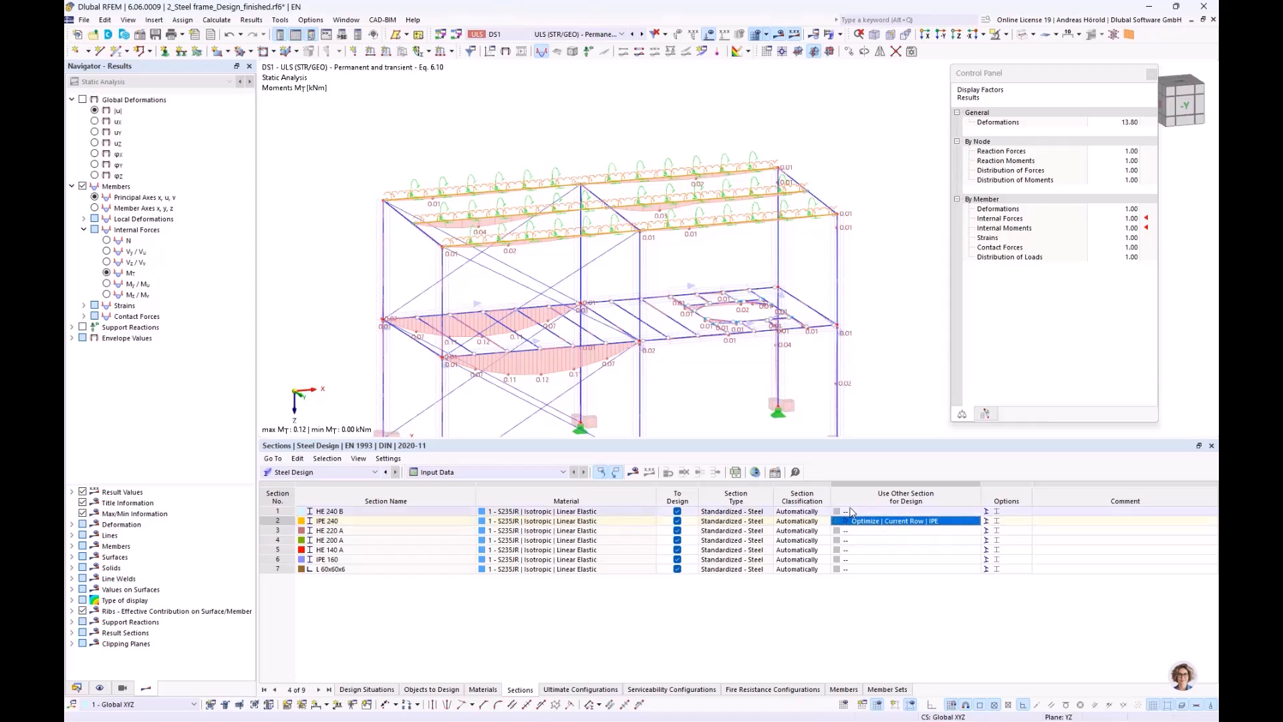
Step: Recalculate the steel design and review the optimized section and its transfer options in the sections input table
click(633, 473)
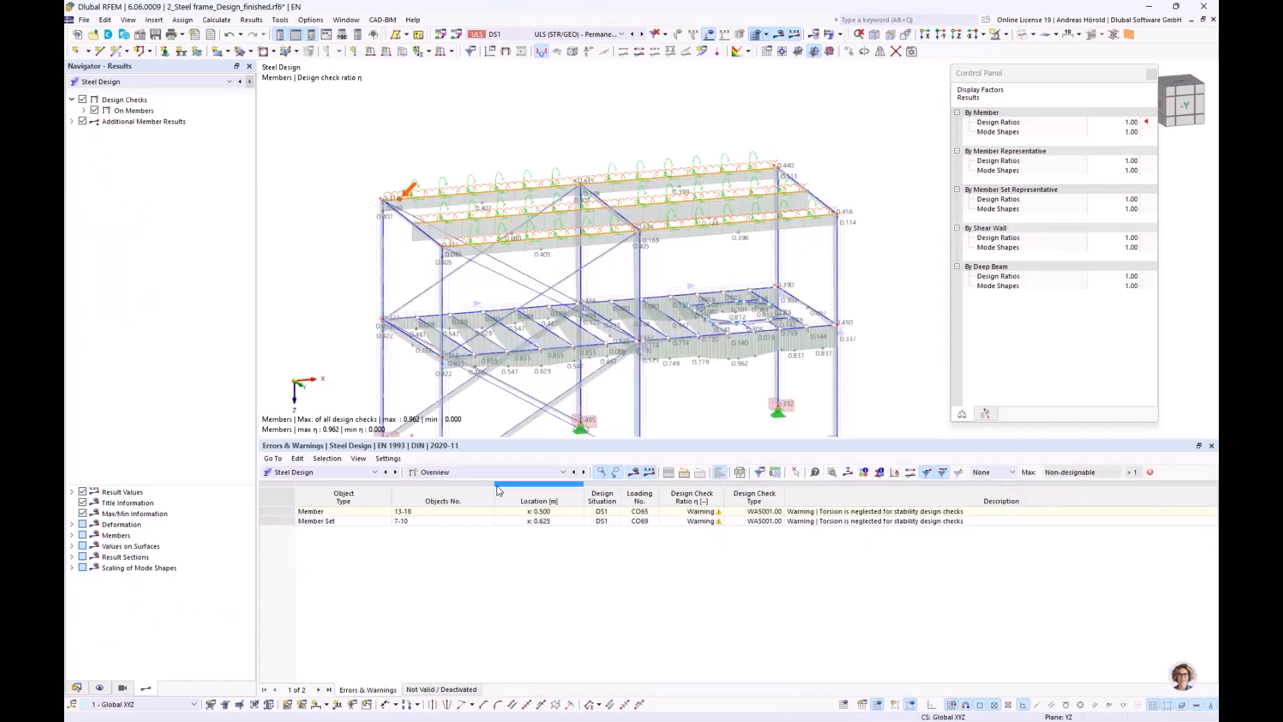
click(478, 473)
click(478, 484)
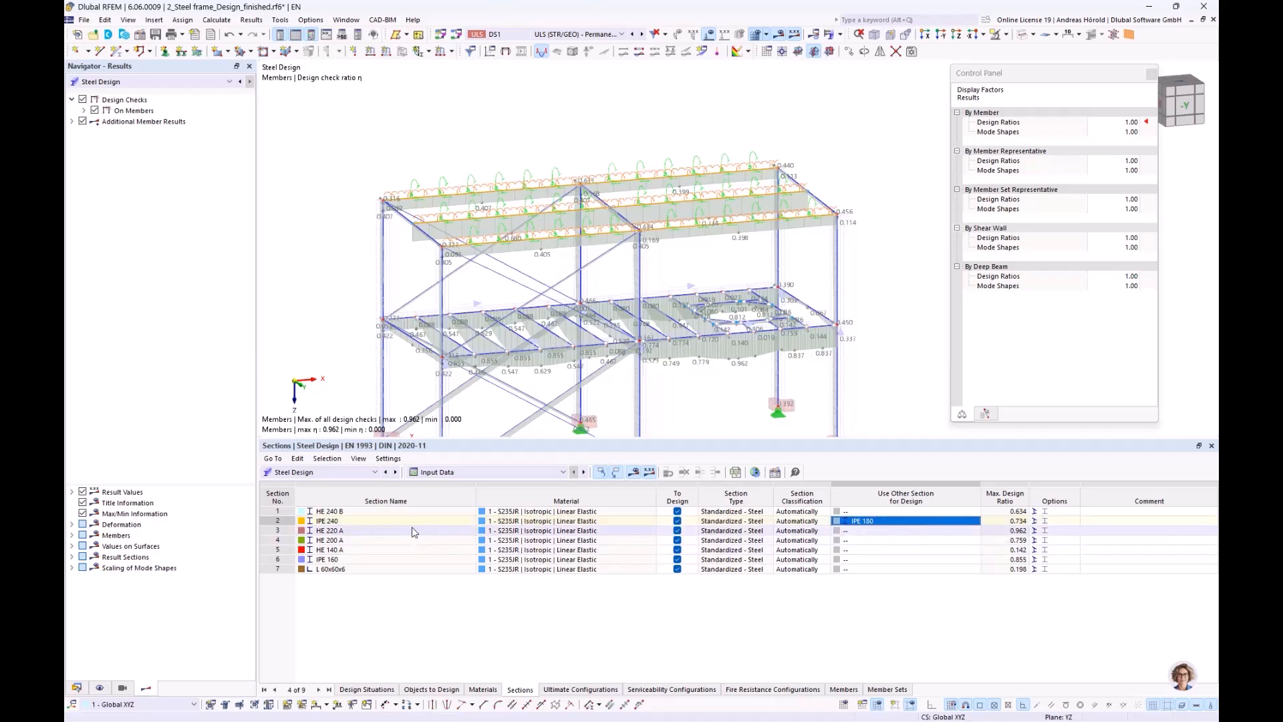
right_click(902, 529)
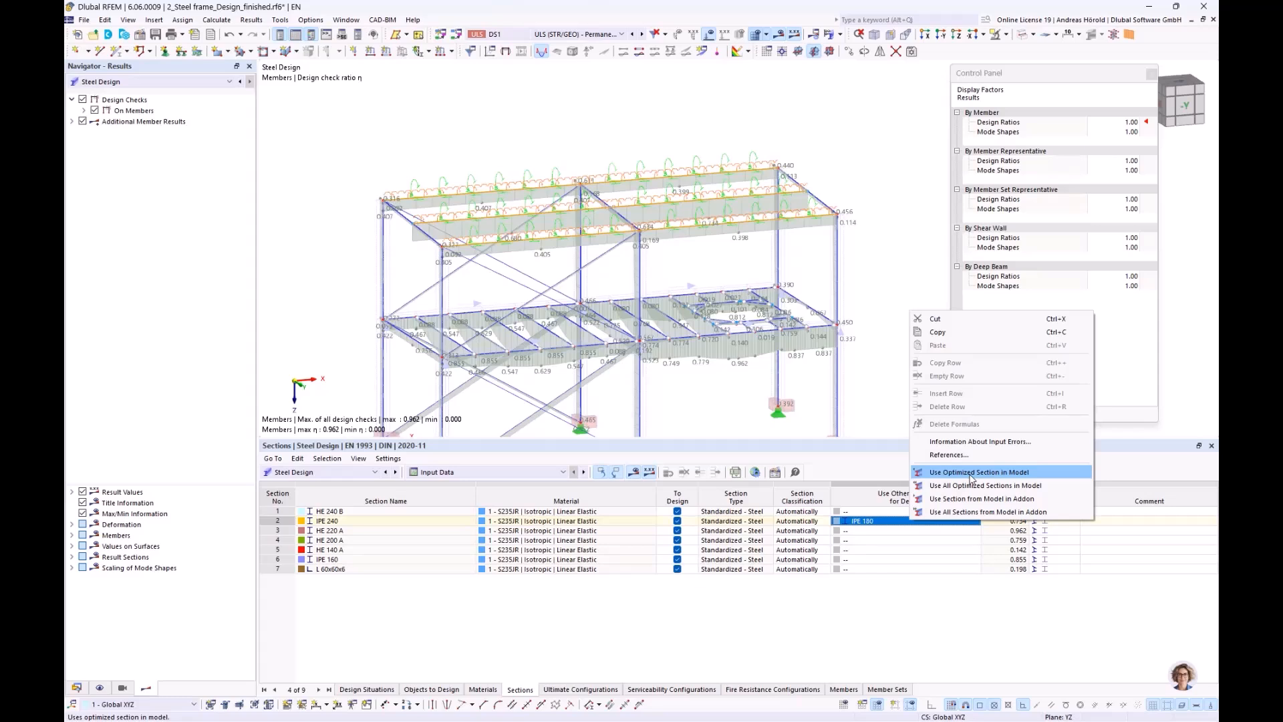
click(875, 470)
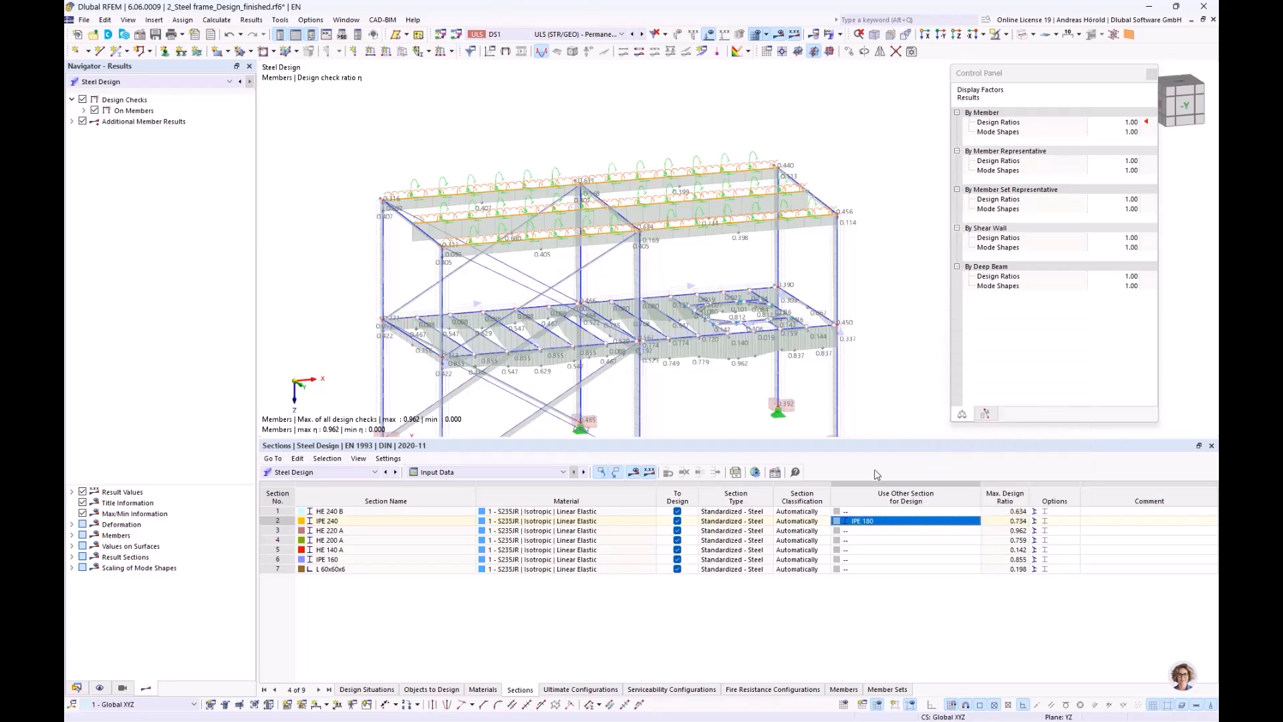
Step: Create a custom section list named "I beams =<180mm" in the section library, opened from section 2's replacement design section
click(962, 526)
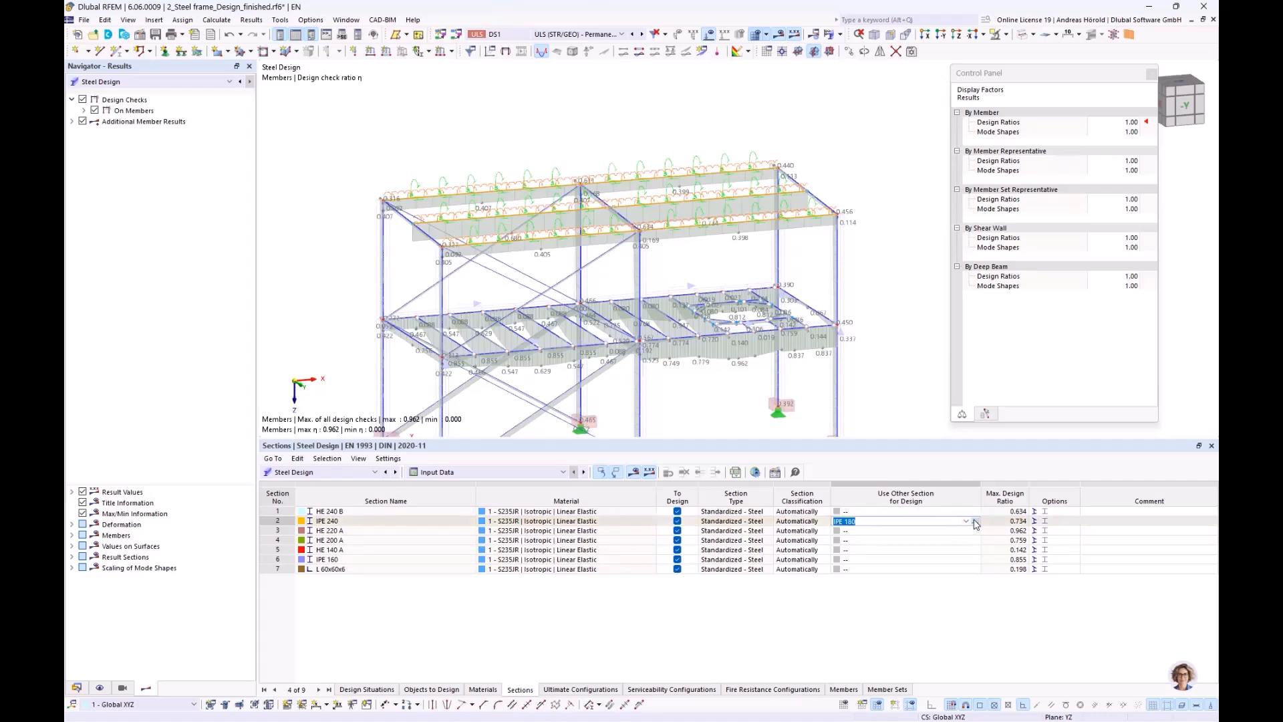
click(975, 523)
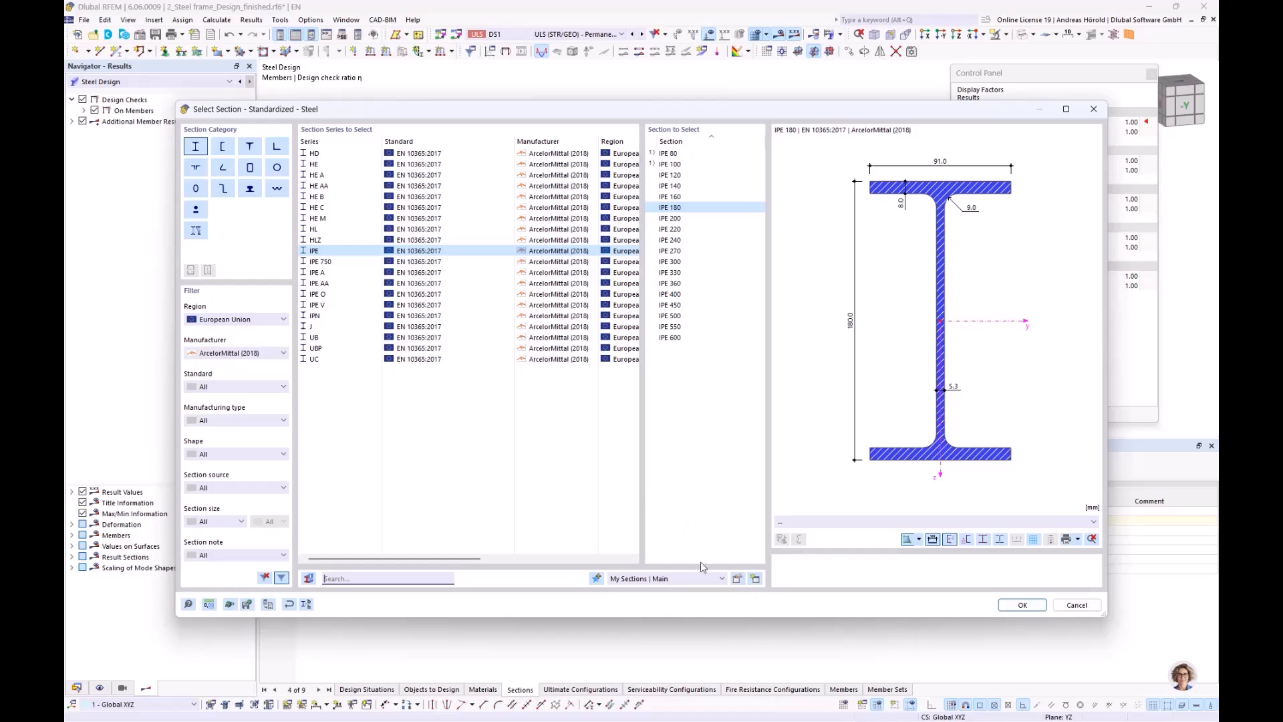
click(755, 581)
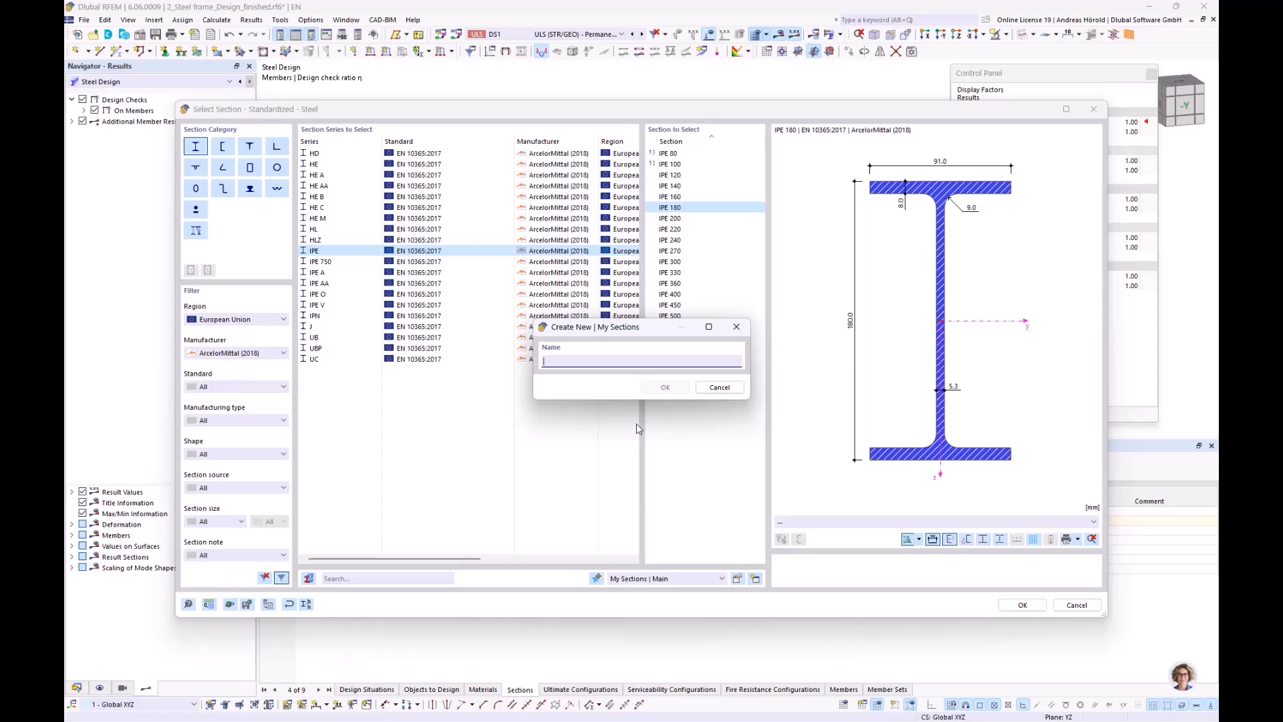
text(I beams)
text(=<180mm)
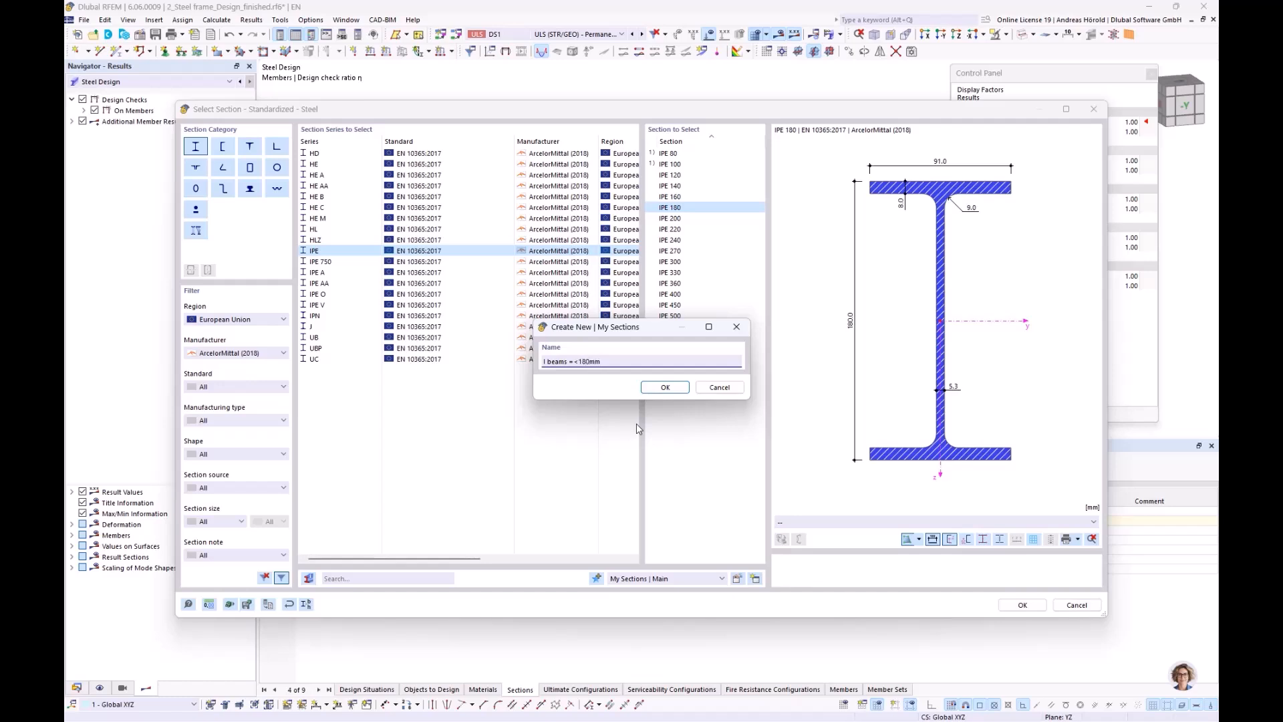
click(667, 388)
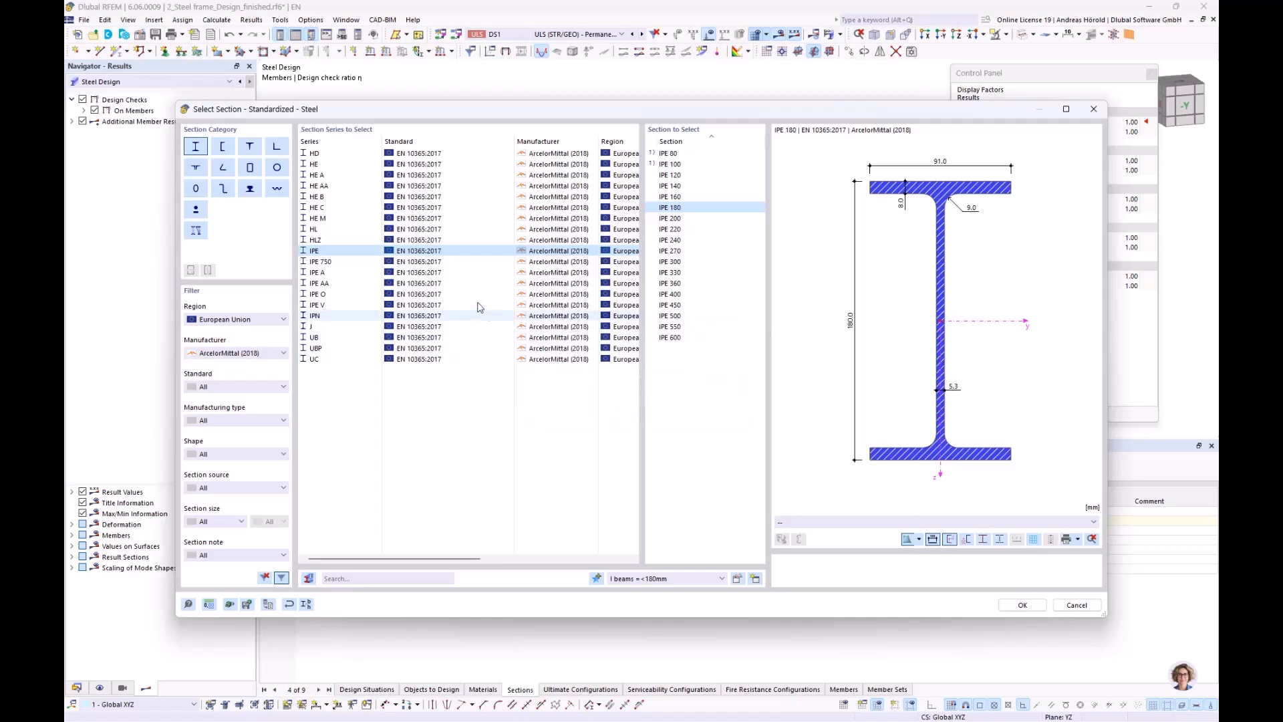
Step: Add the IPE 80 to IPE 180 sections to the custom list "I beams =<180mm"
click(674, 156)
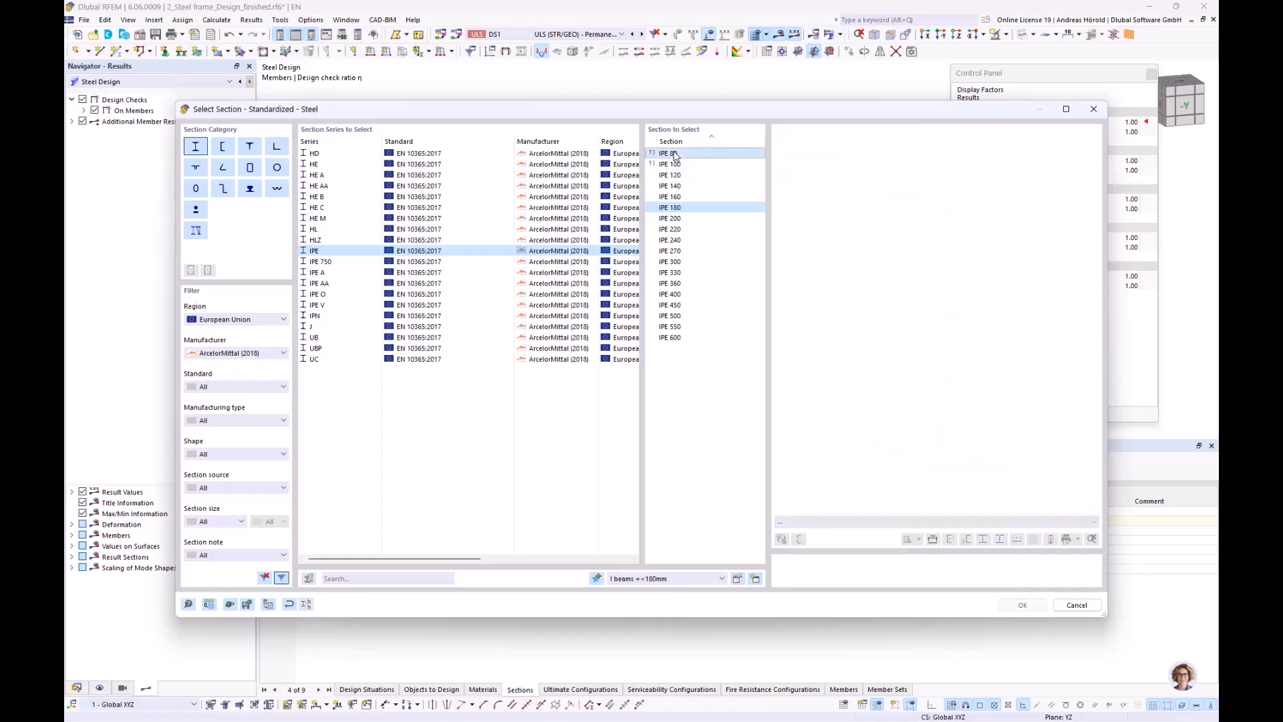
shift+click(678, 197)
shift+click(689, 207)
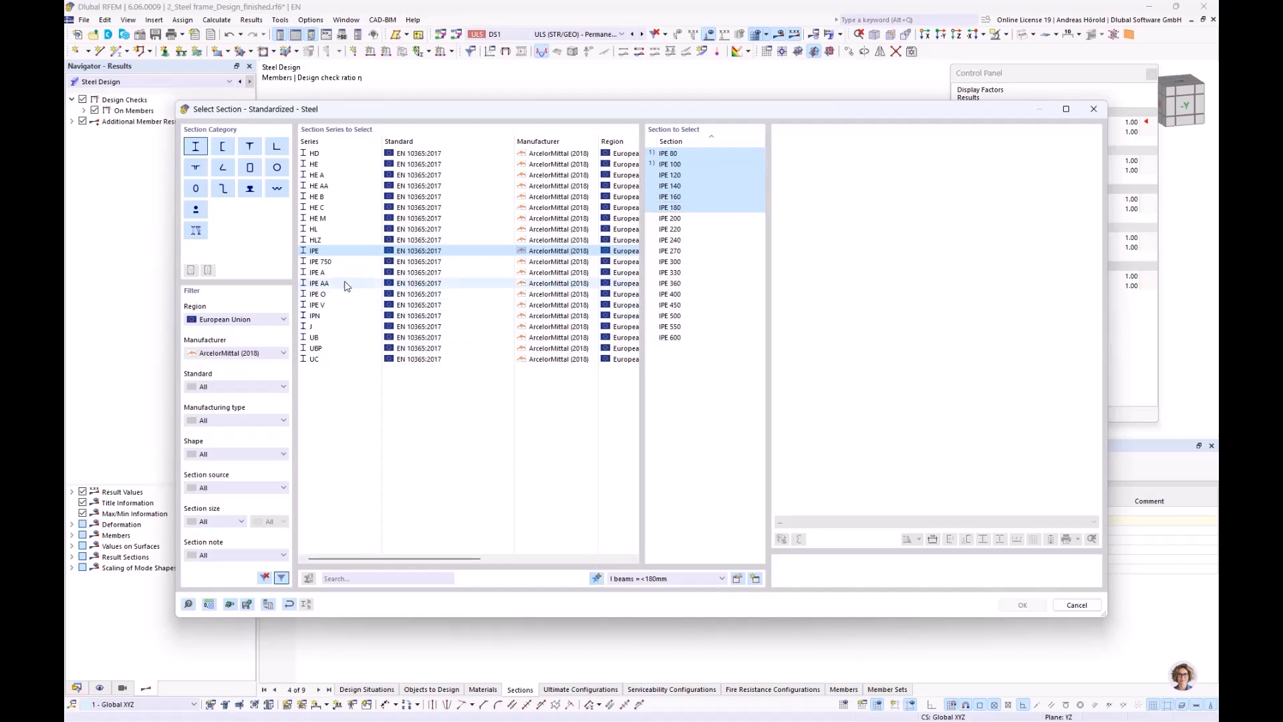
Step: Add HE 100 A to HE 180 A and HE 100 B to HE 180 B to the "I beams =<180mm" list
click(327, 175)
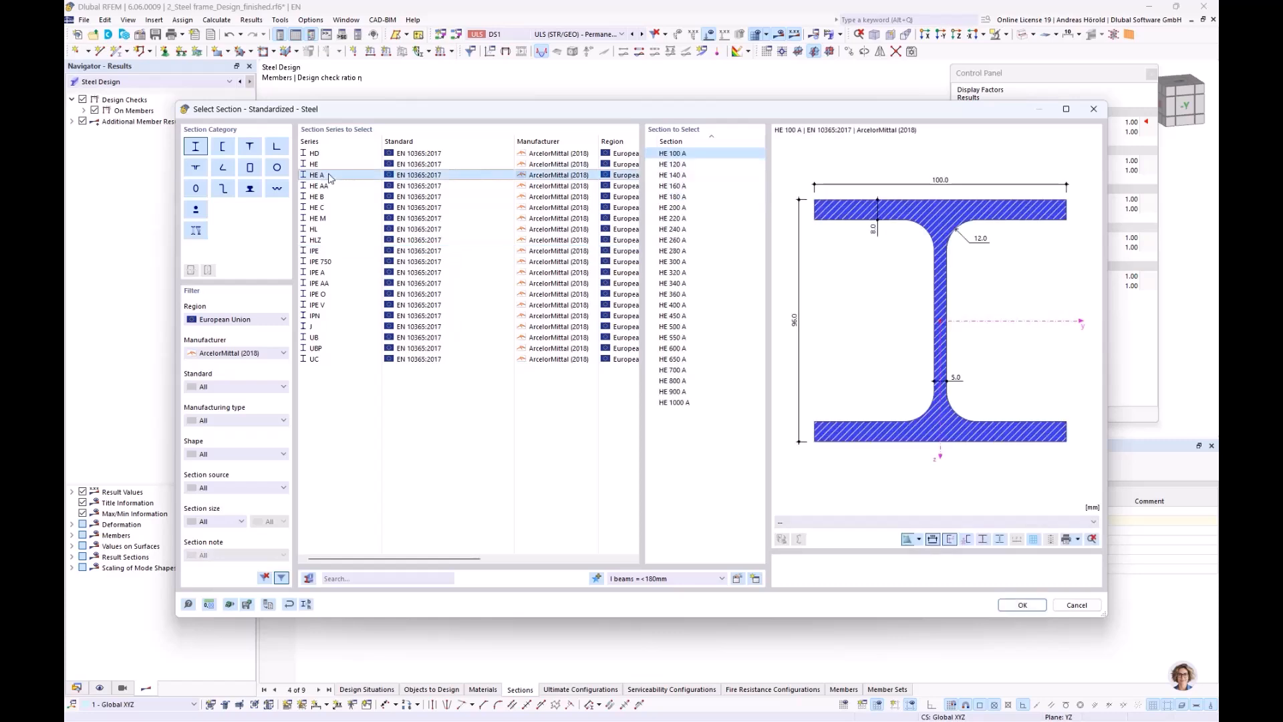
shift+click(682, 197)
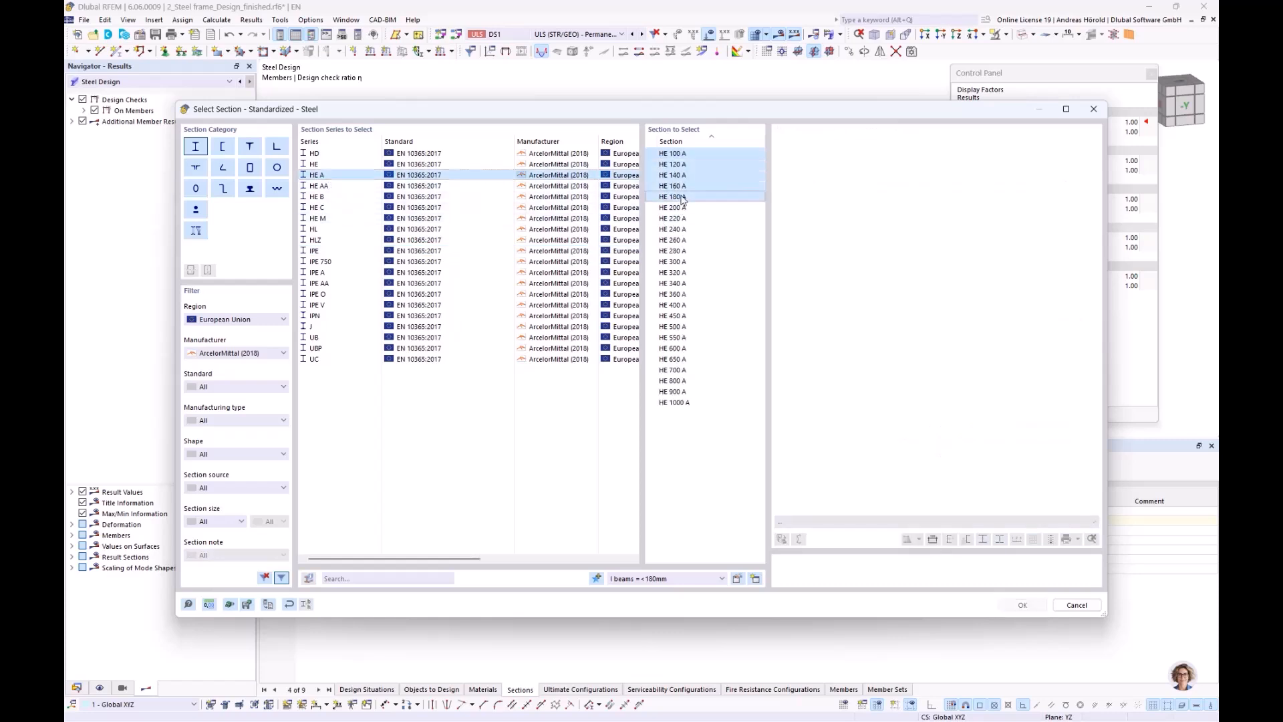
click(596, 579)
click(321, 197)
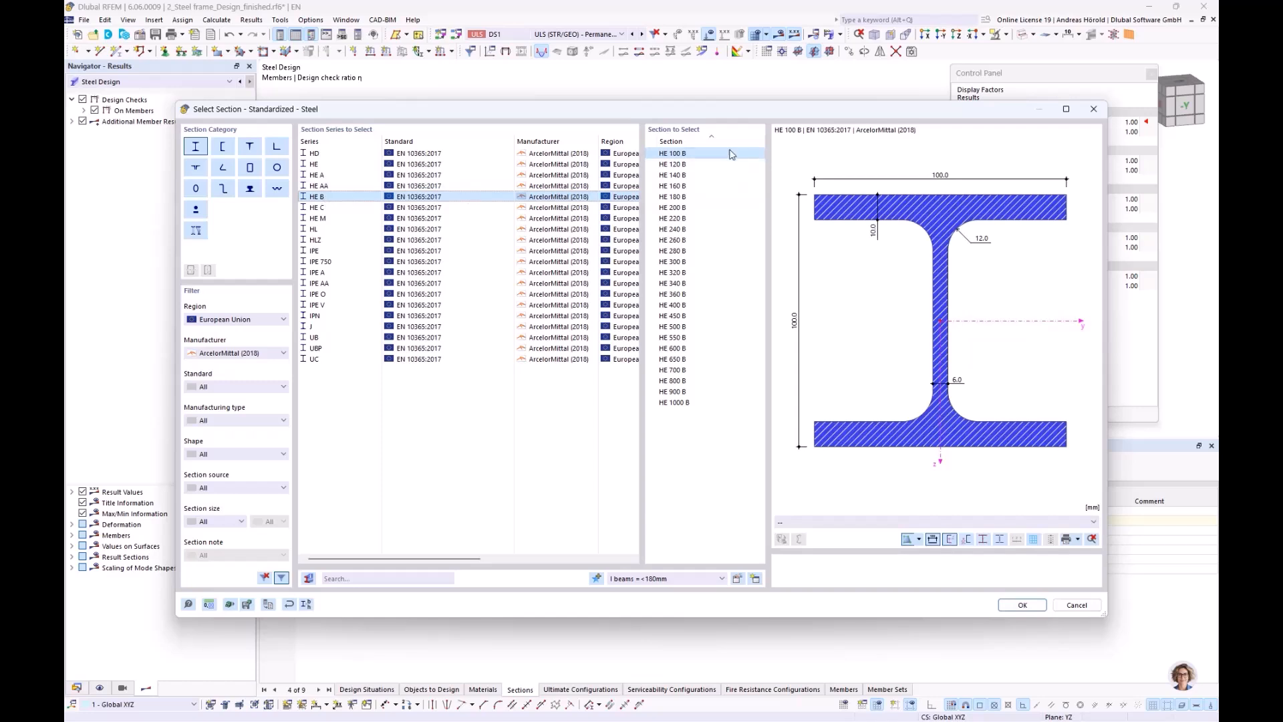
shift+click(682, 197)
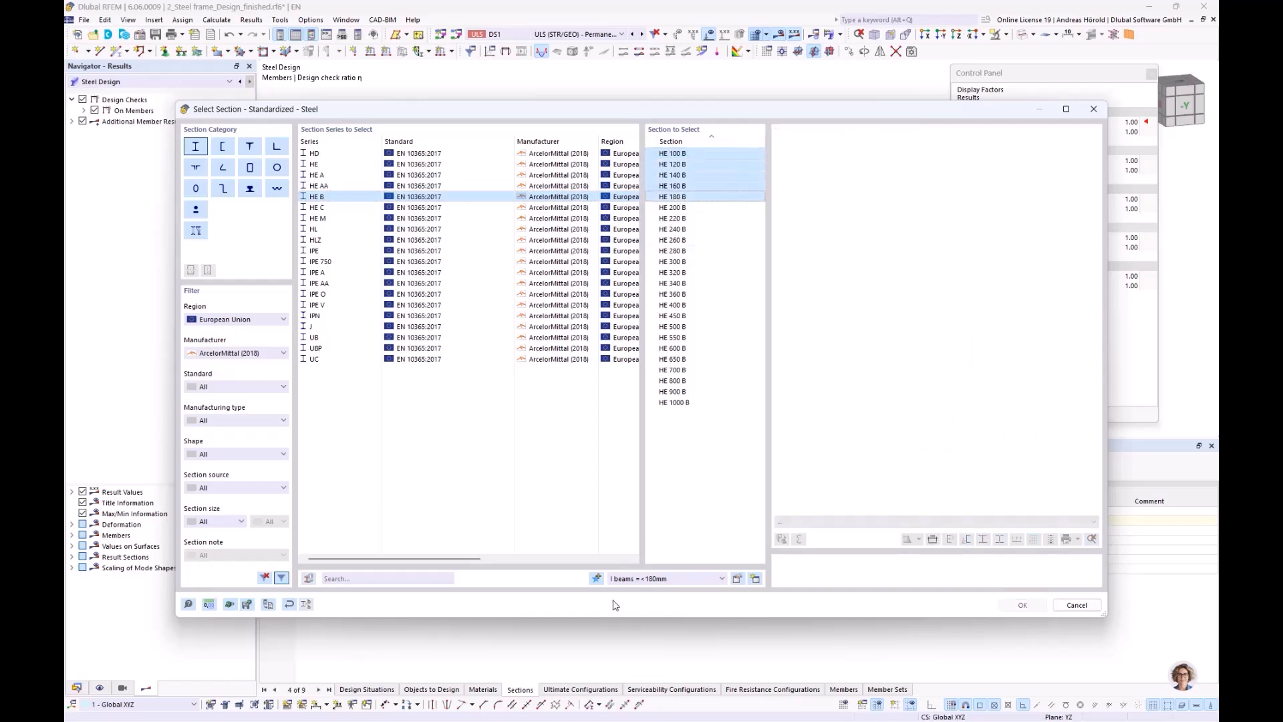
click(597, 579)
Step: Review the HE A, HE B and IPE sections stored in the "I beams =<180mm" list, then close the section library without choosing a section
click(737, 579)
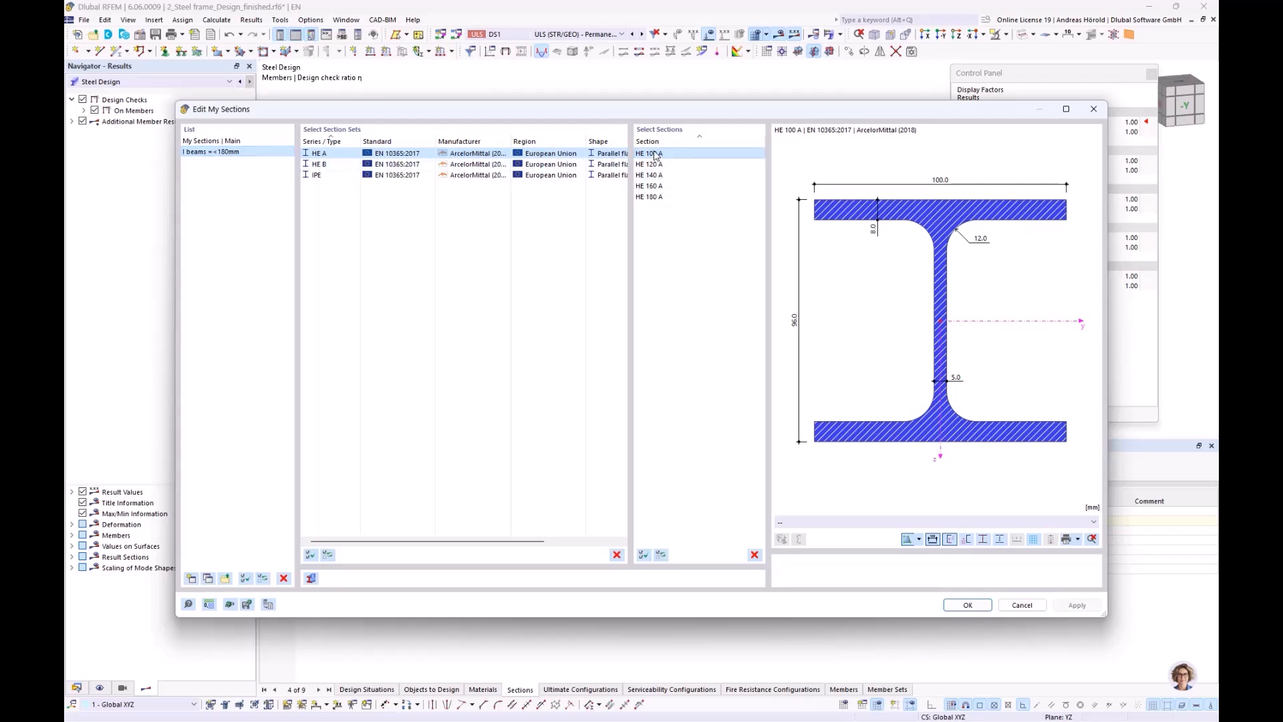
click(331, 165)
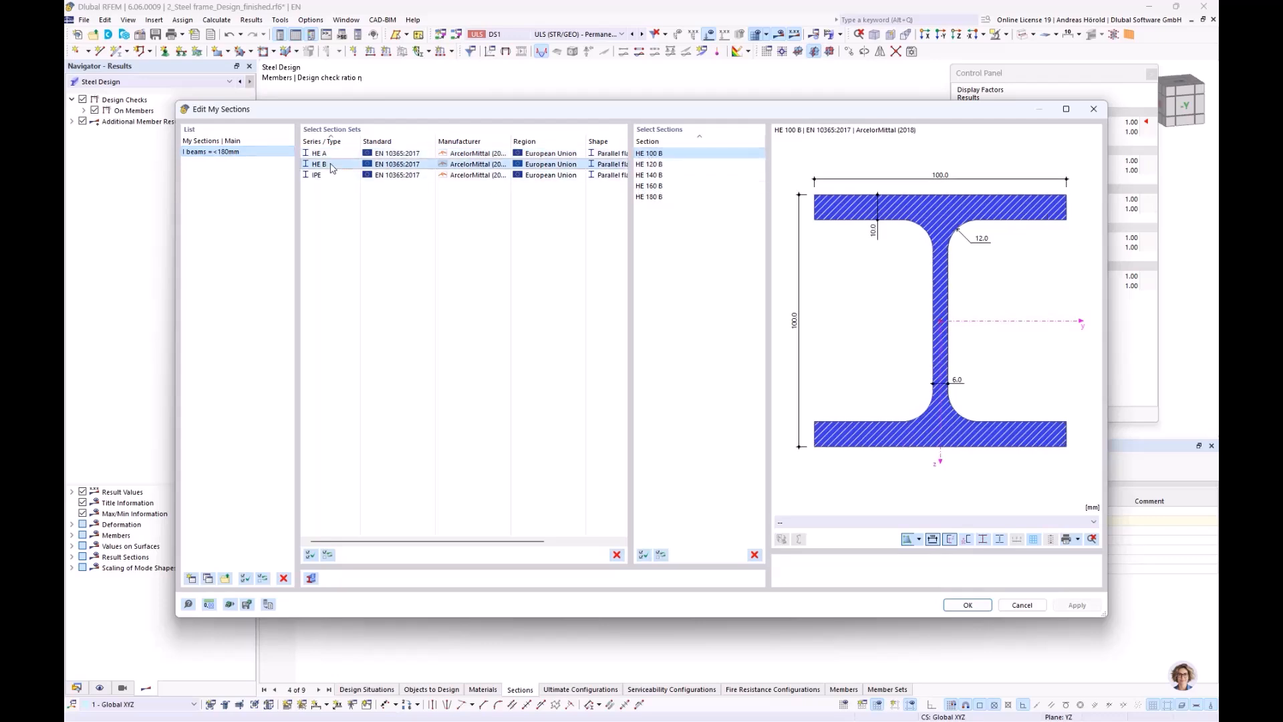
click(334, 175)
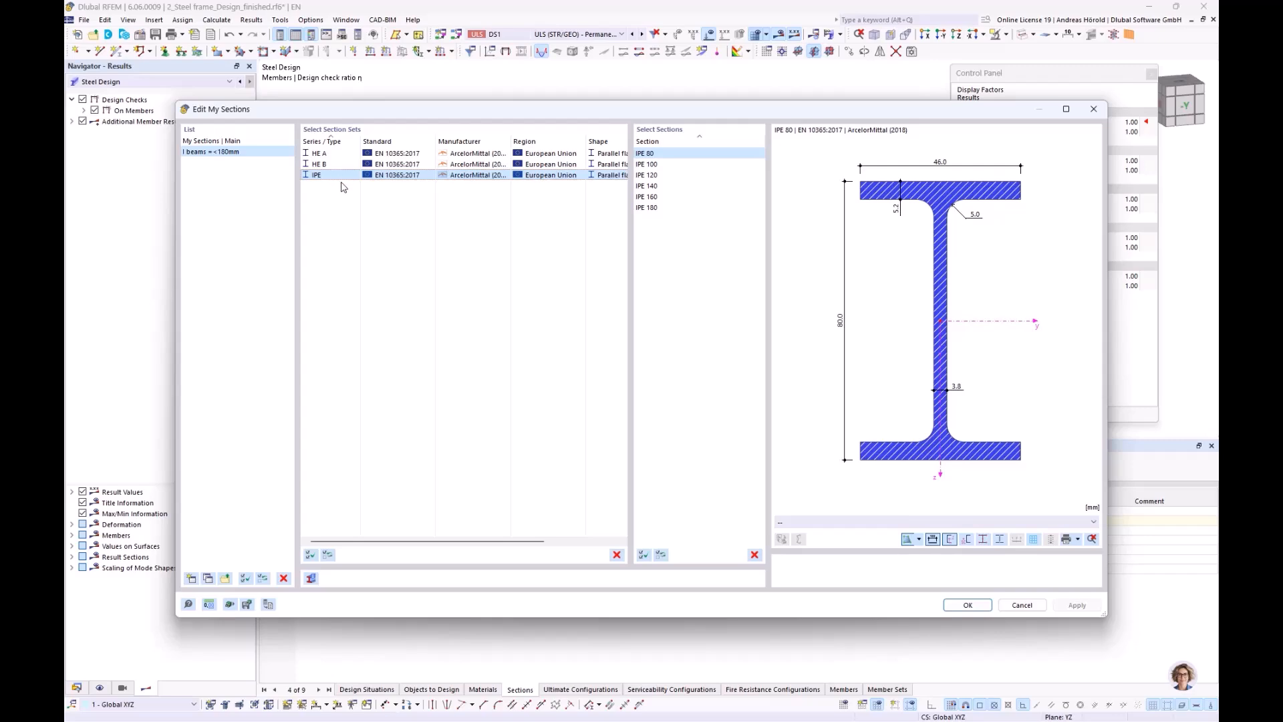
click(969, 605)
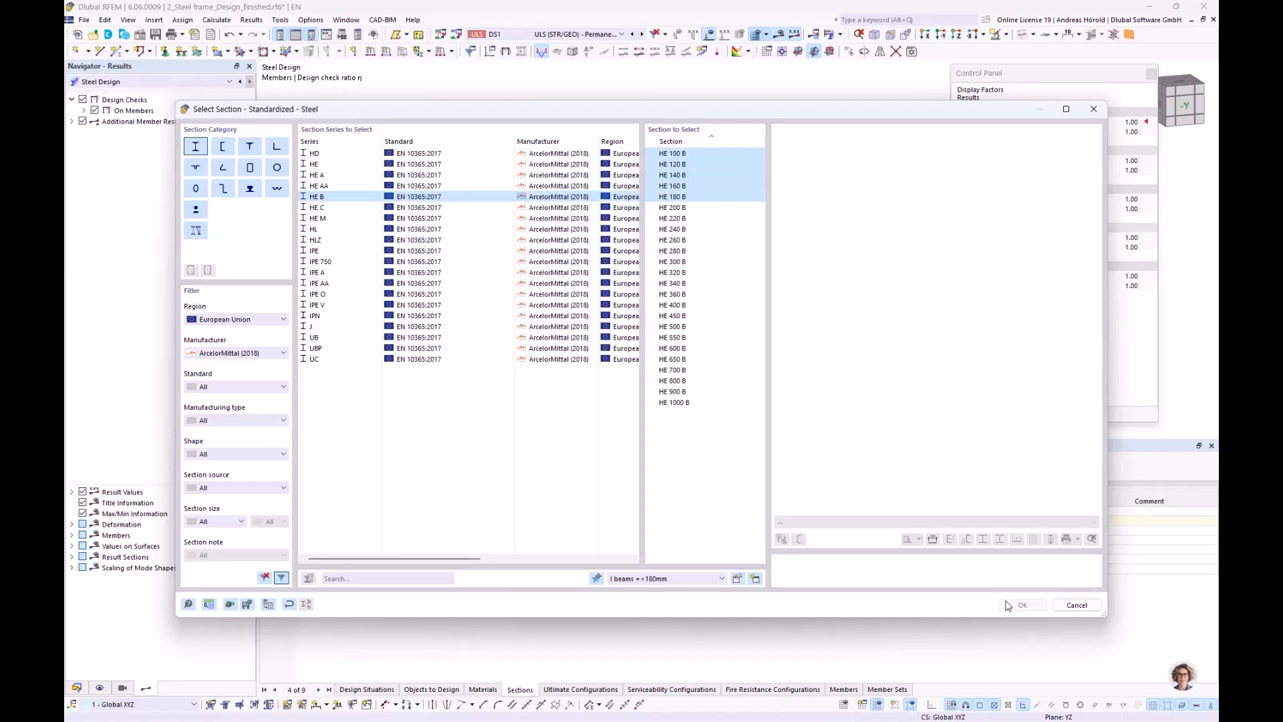
click(1077, 606)
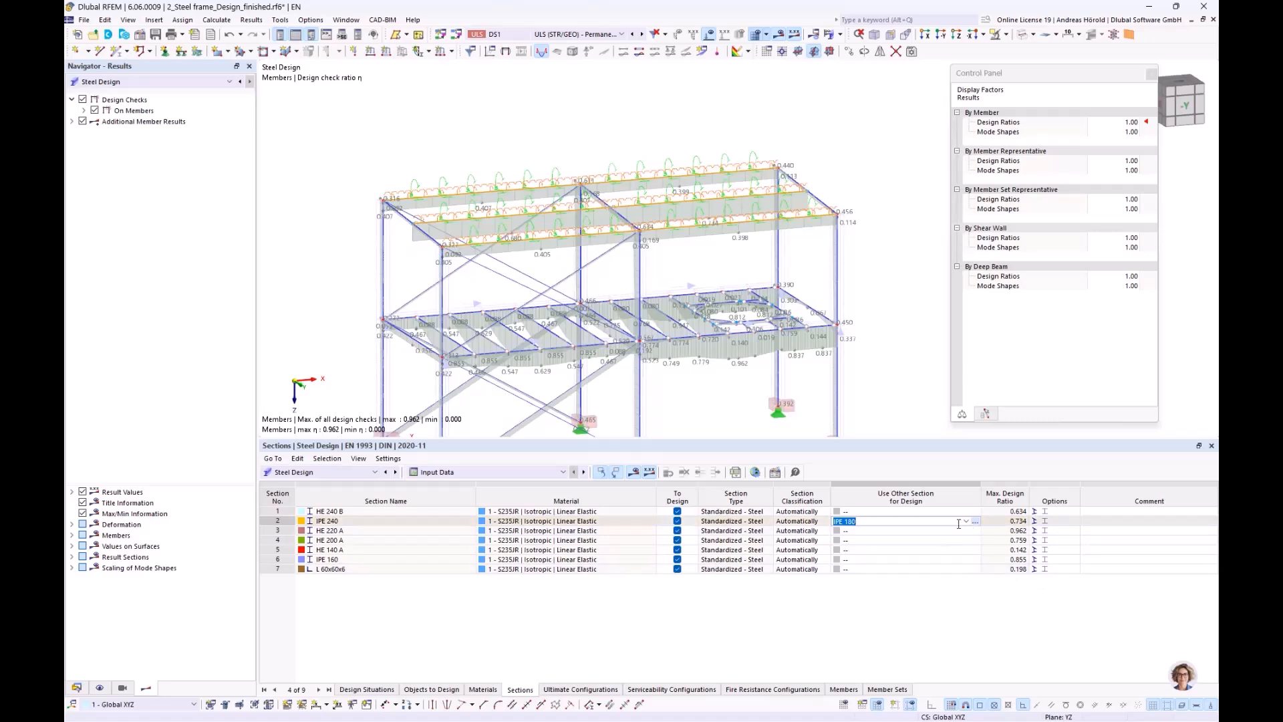
Step: Assign IPE 180 from the section library as section 2's replacement design section, accepting deletion of the steel design results
click(967, 521)
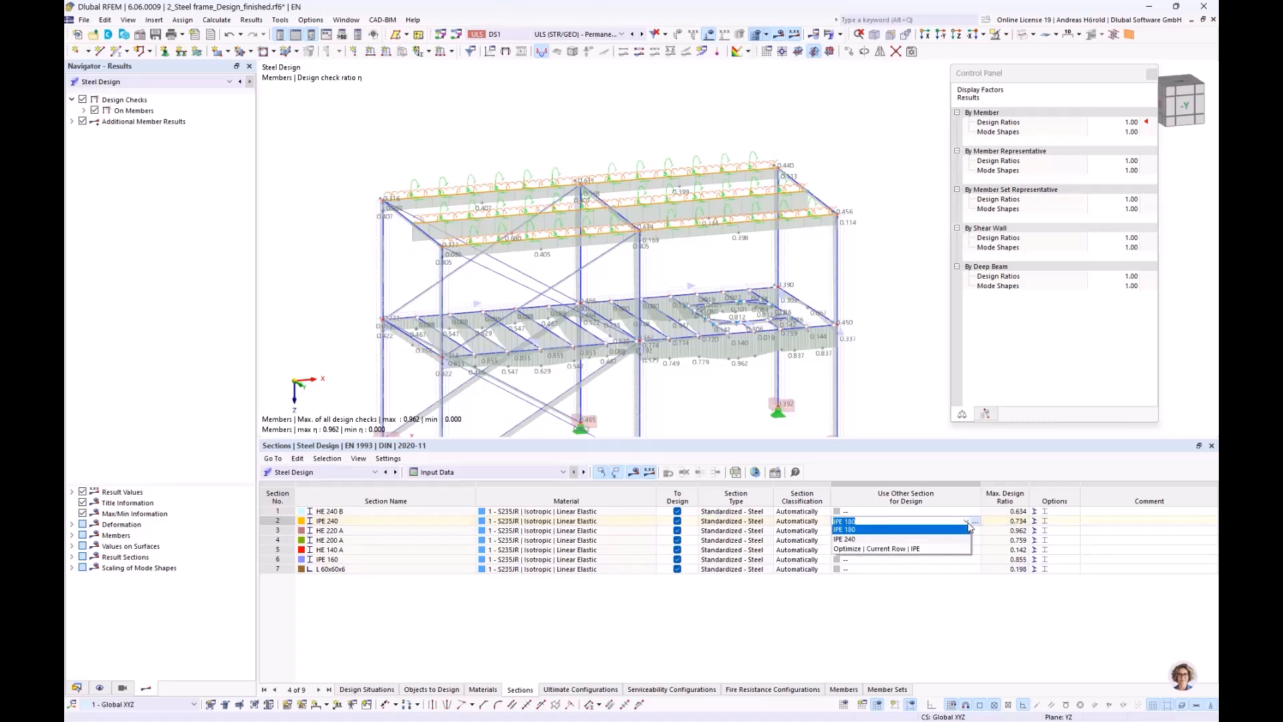
click(969, 524)
click(968, 524)
click(968, 523)
click(976, 522)
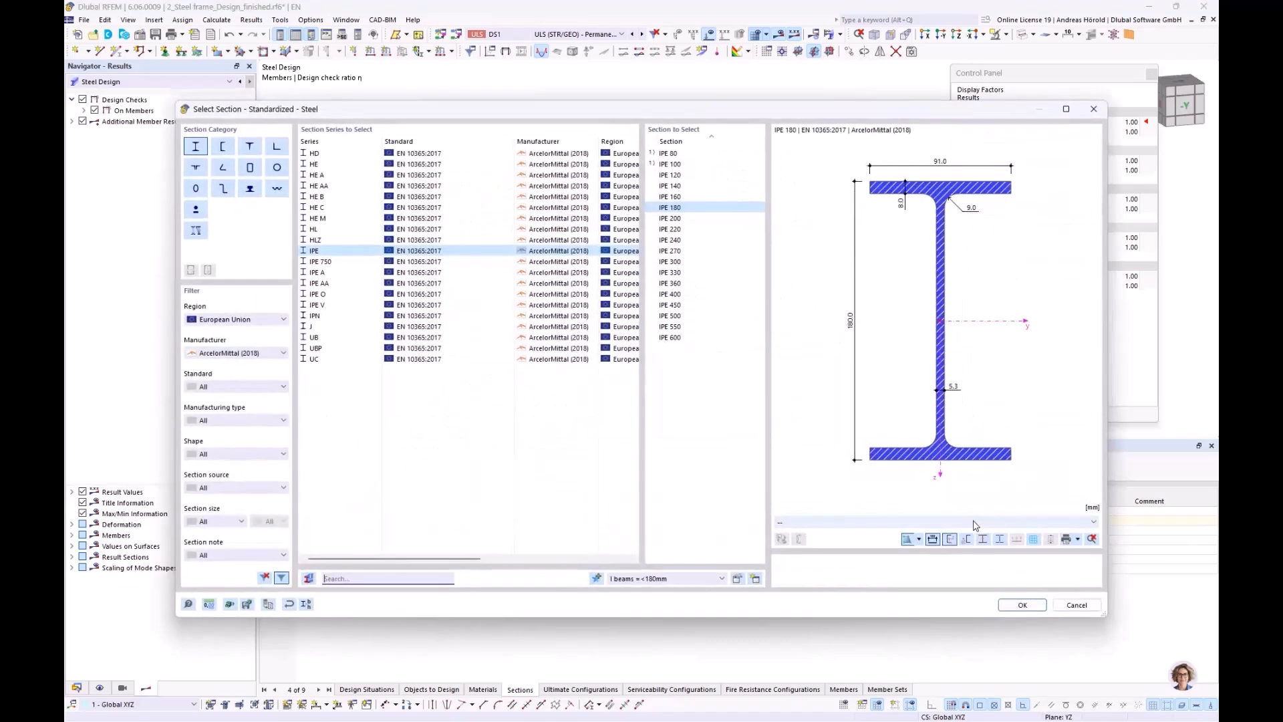
click(1017, 604)
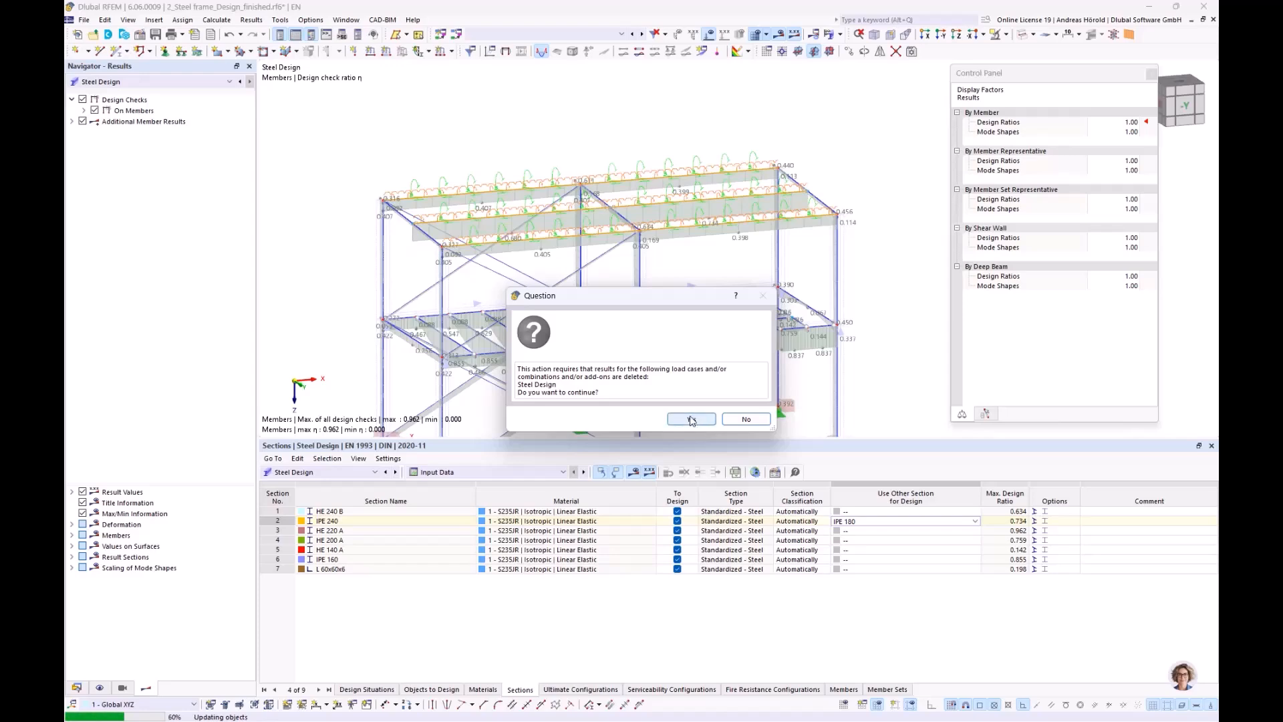
click(691, 419)
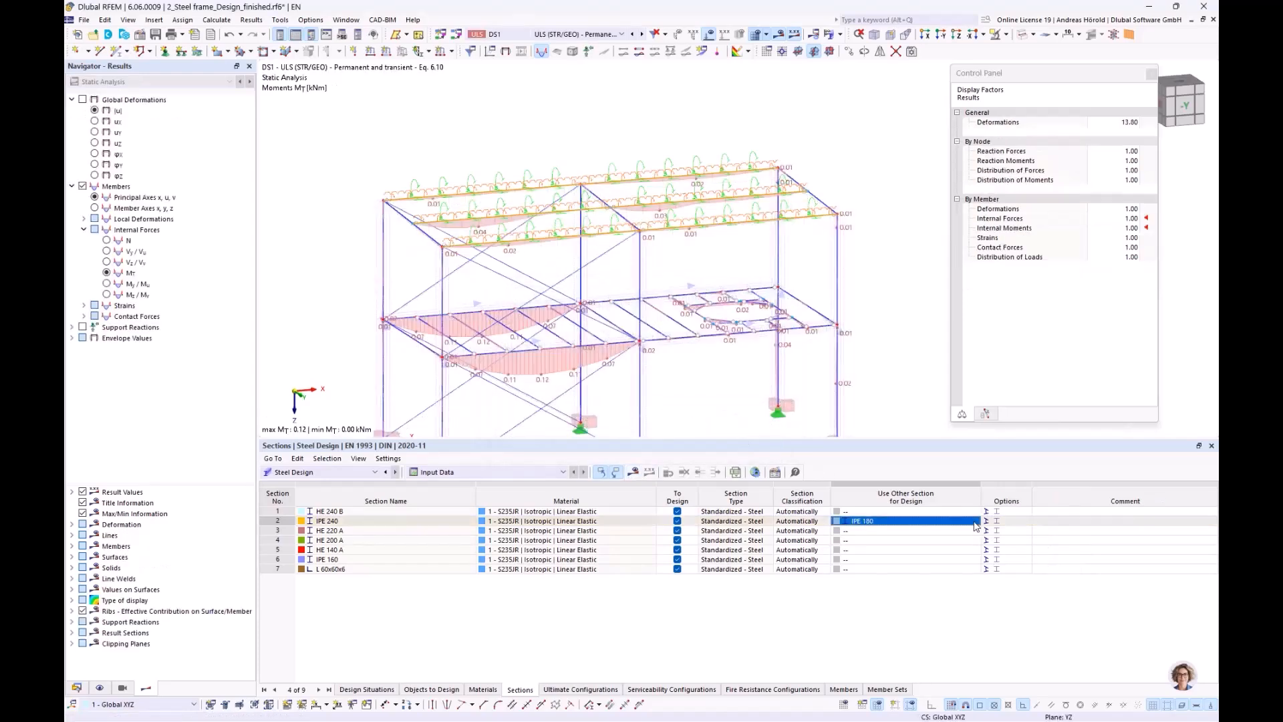
Step: Set section 2 to be optimized from My Sections using the "I beams =<180mm" list
click(974, 525)
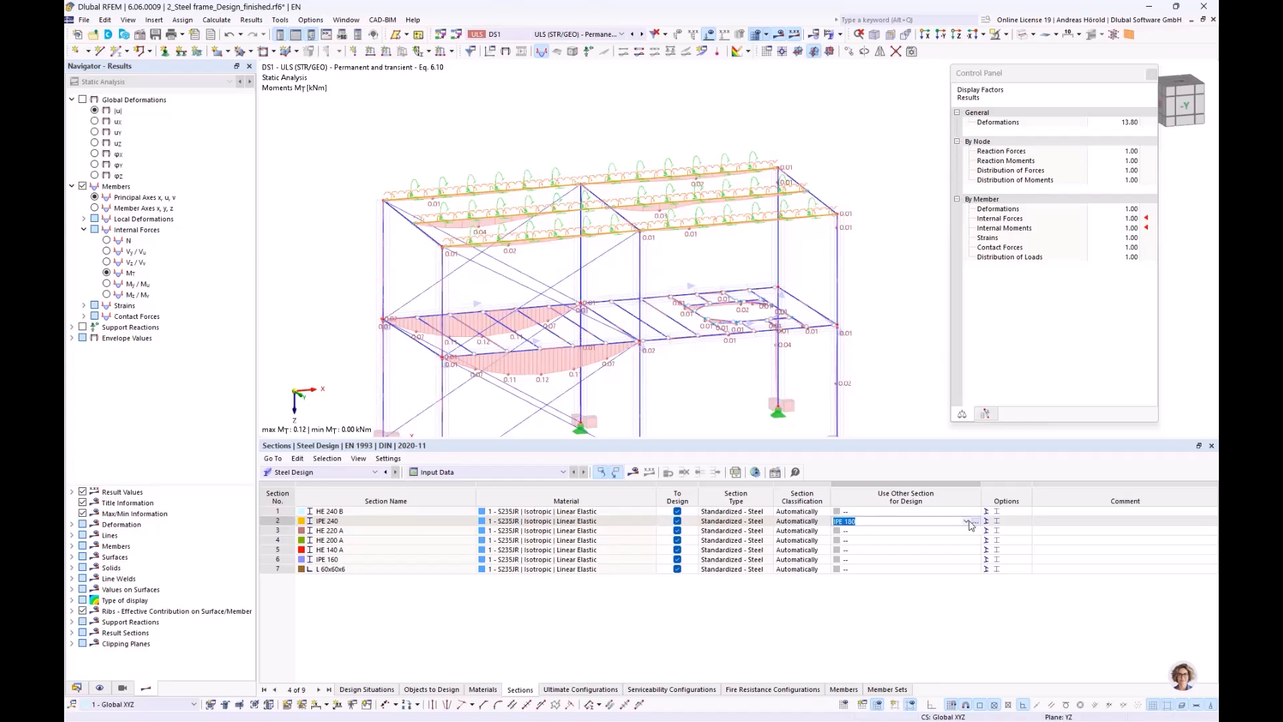
click(966, 522)
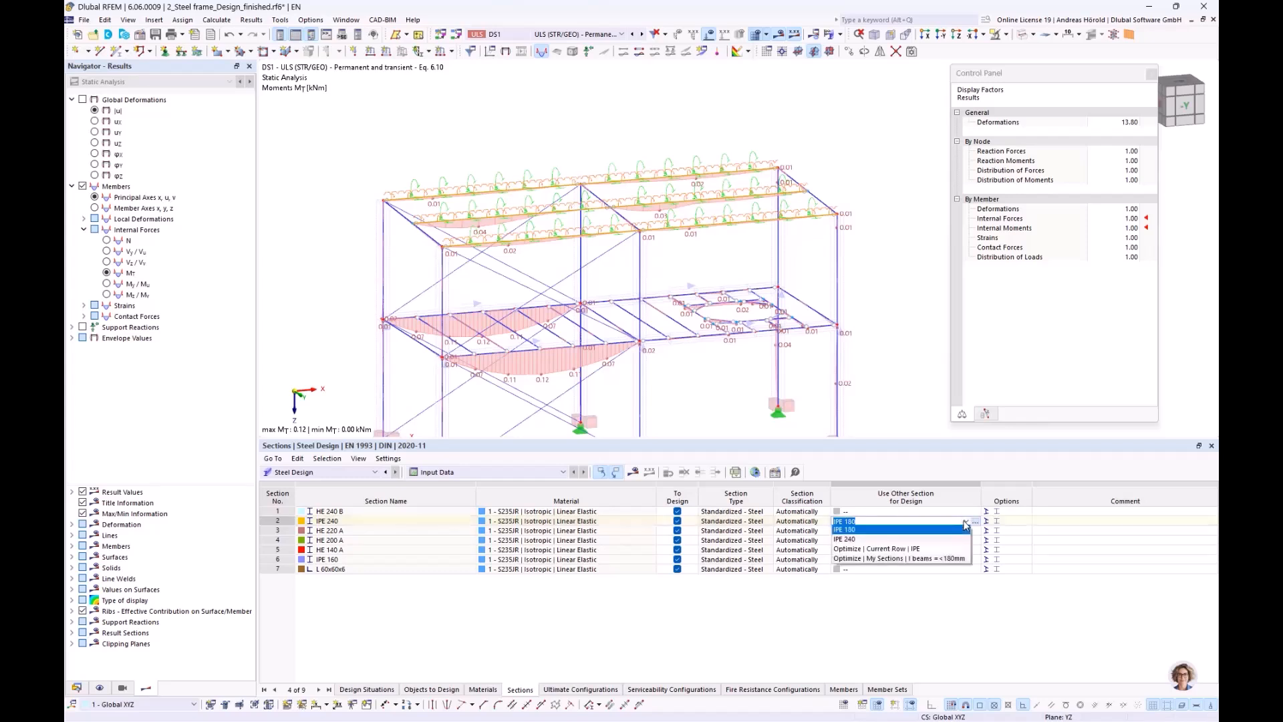
click(938, 558)
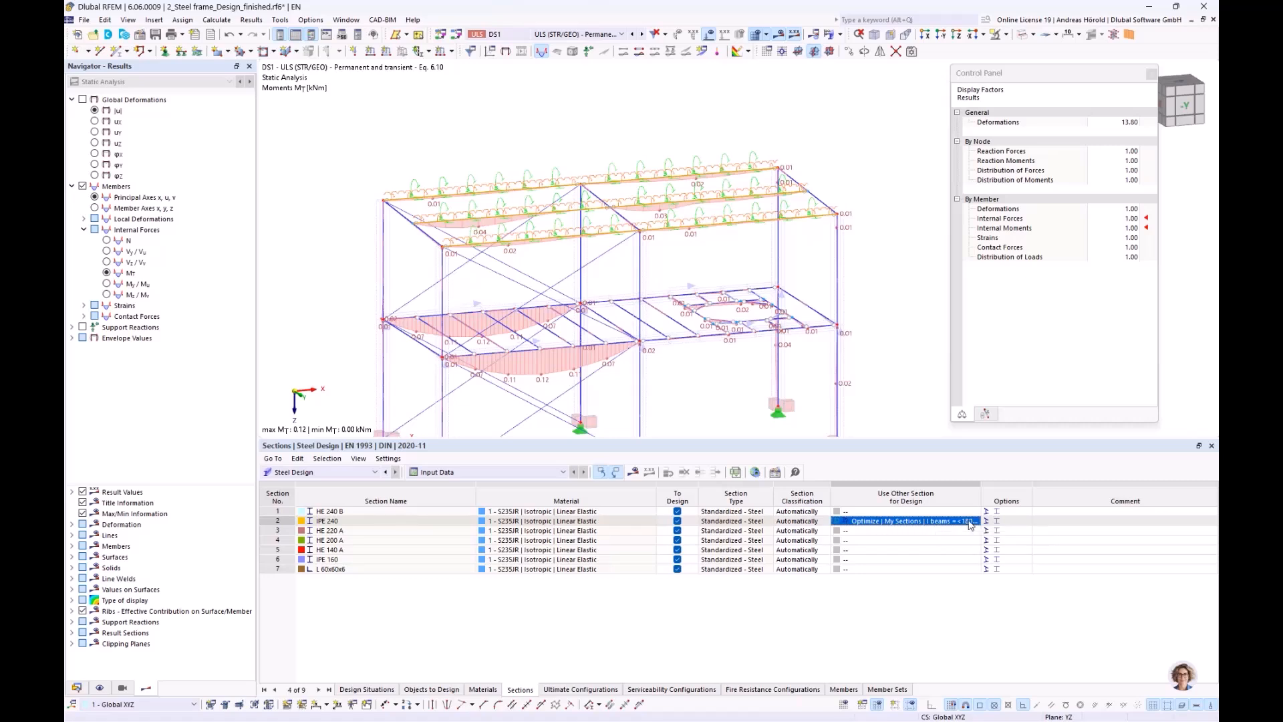
Step: Set section 2's replacement design section to IPE 180 and use it as the optimized section in the model, accepting deletion of all results
click(920, 520)
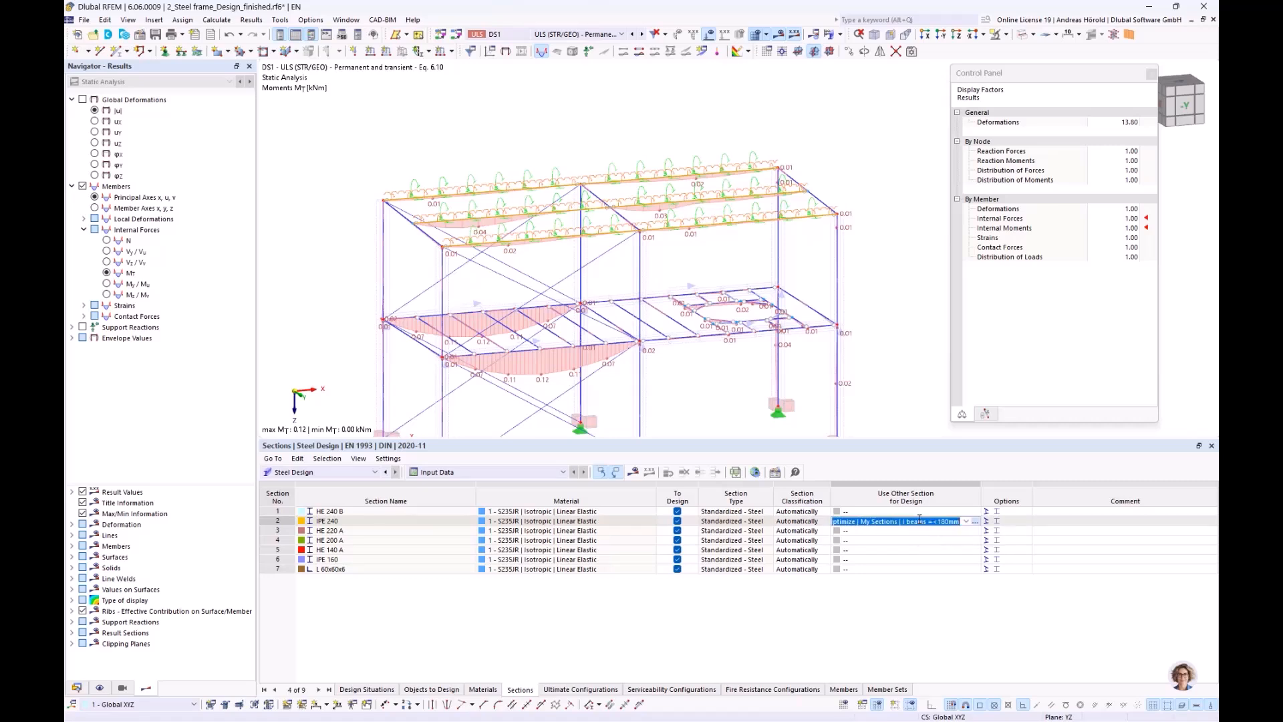
click(967, 522)
click(888, 531)
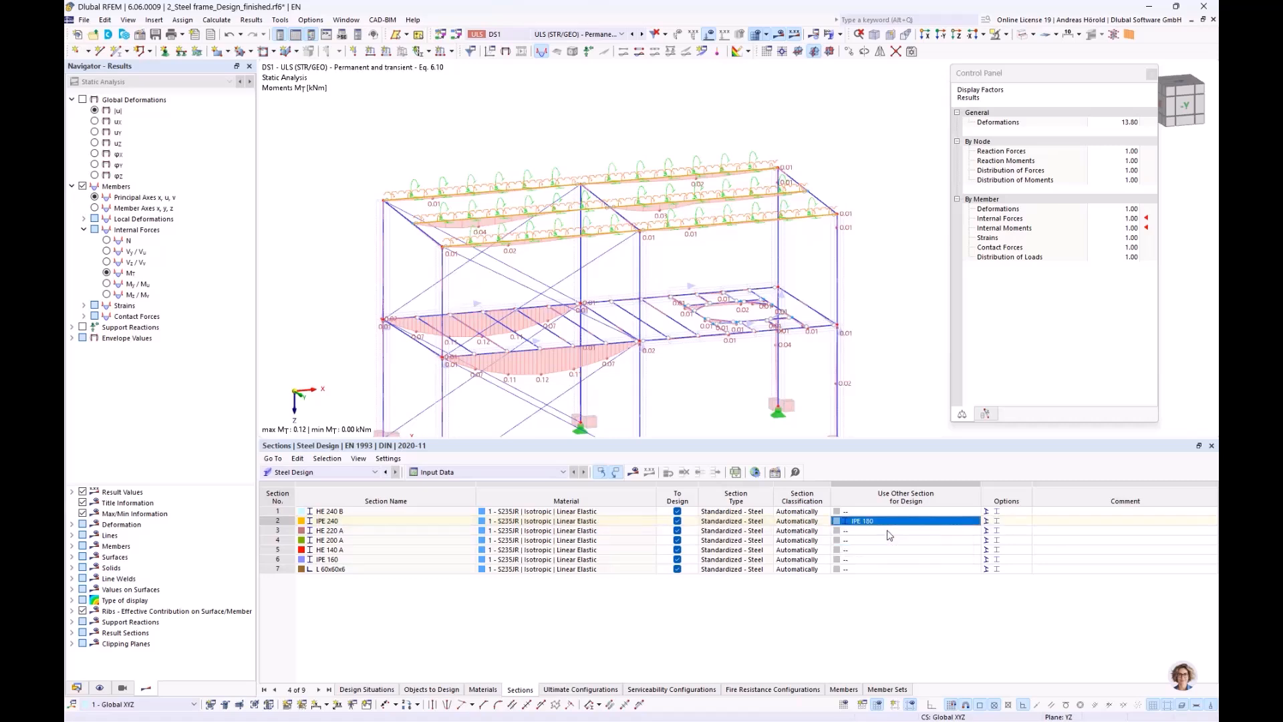
right_click(960, 525)
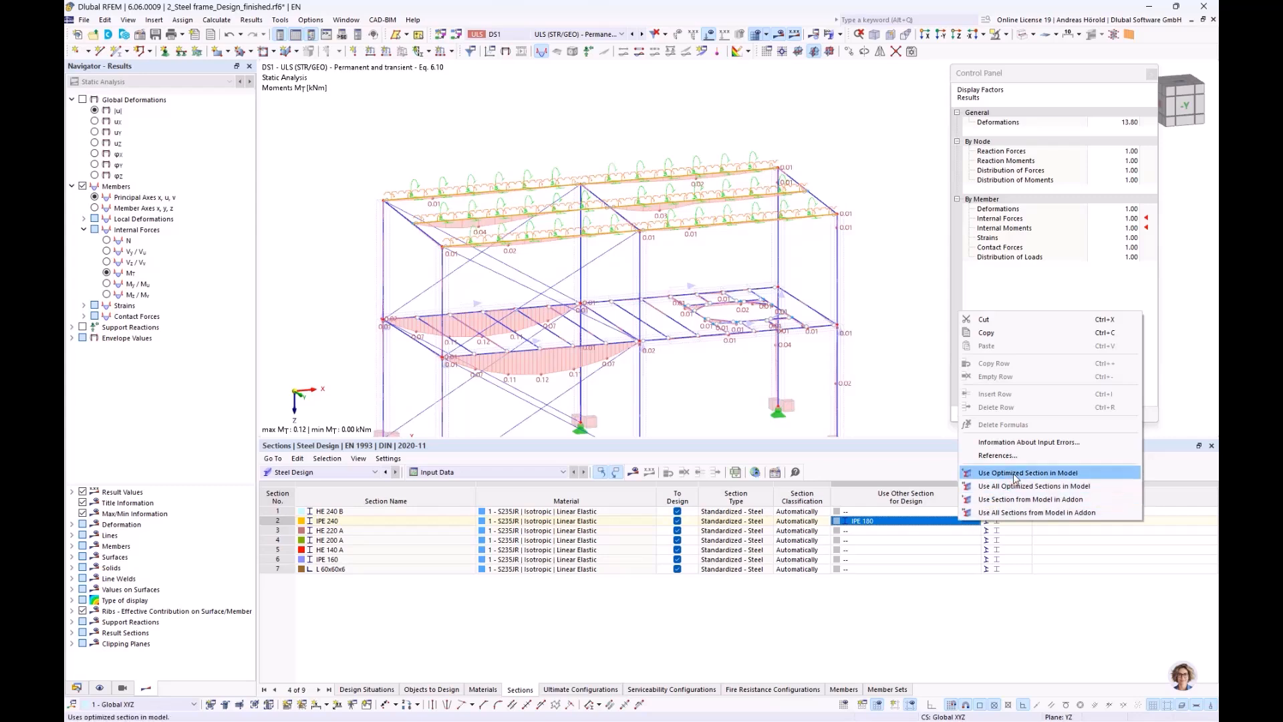
click(1051, 474)
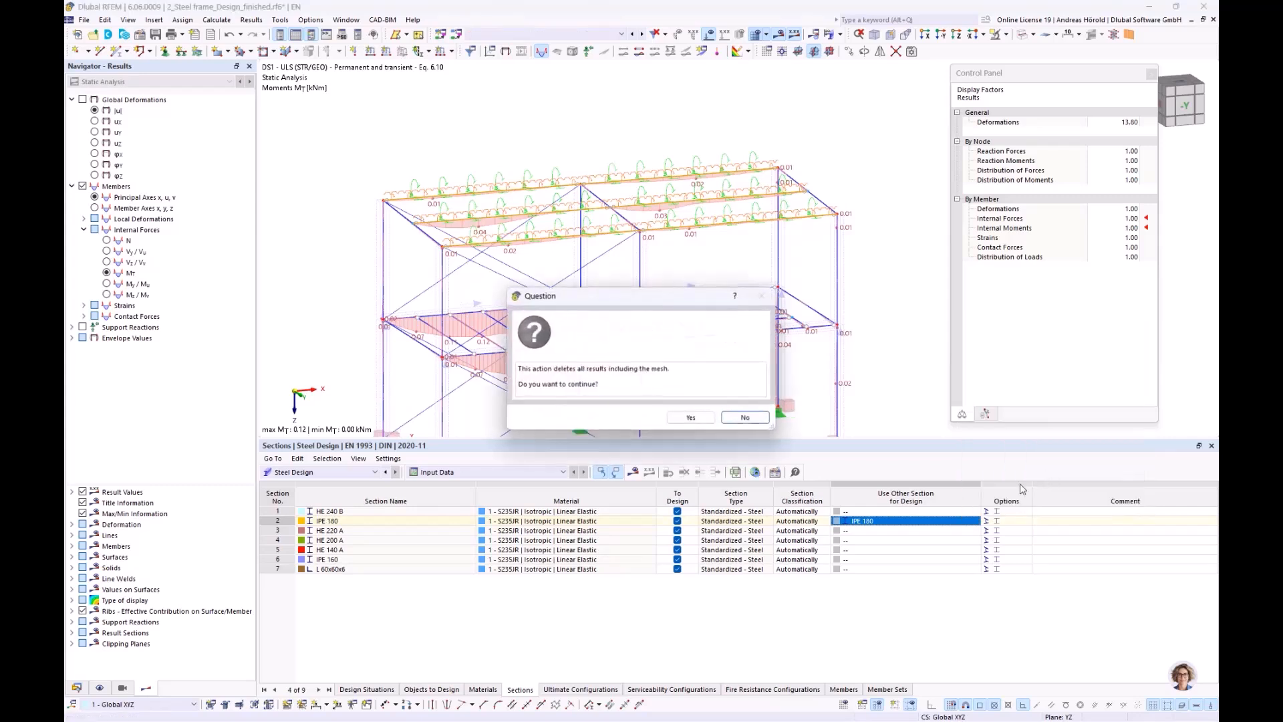
click(695, 421)
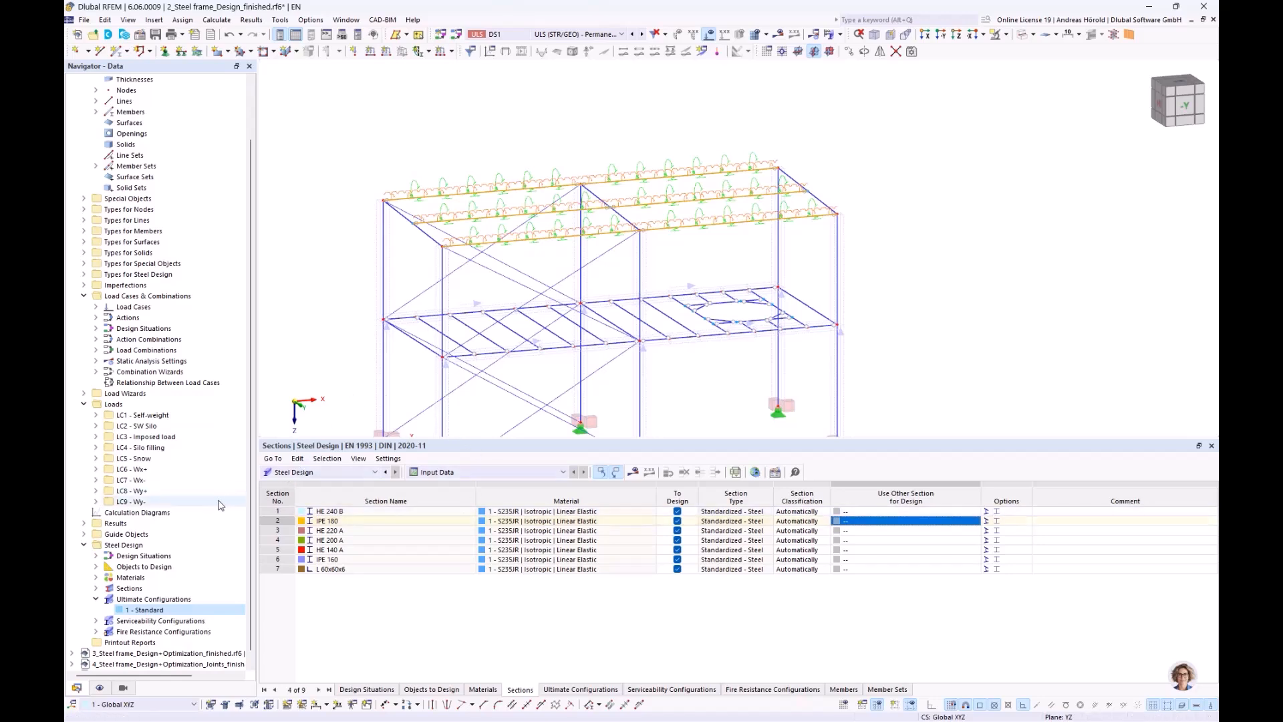
Step: Switch to the model 3_Steel frame_Design+Optimization_finished.rf6, enlarge the graphics area and examine the design ratios on the IPE 180 roof beams
scroll(218, 508, down, 1)
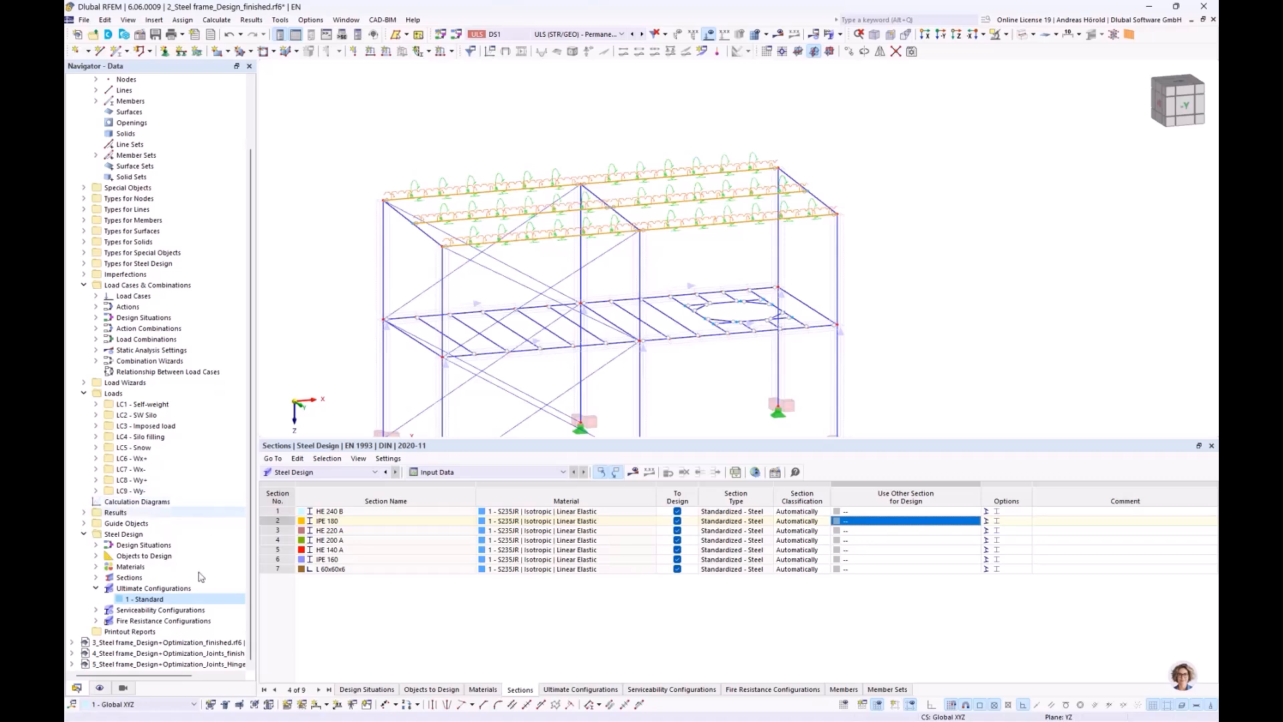
double_click(183, 645)
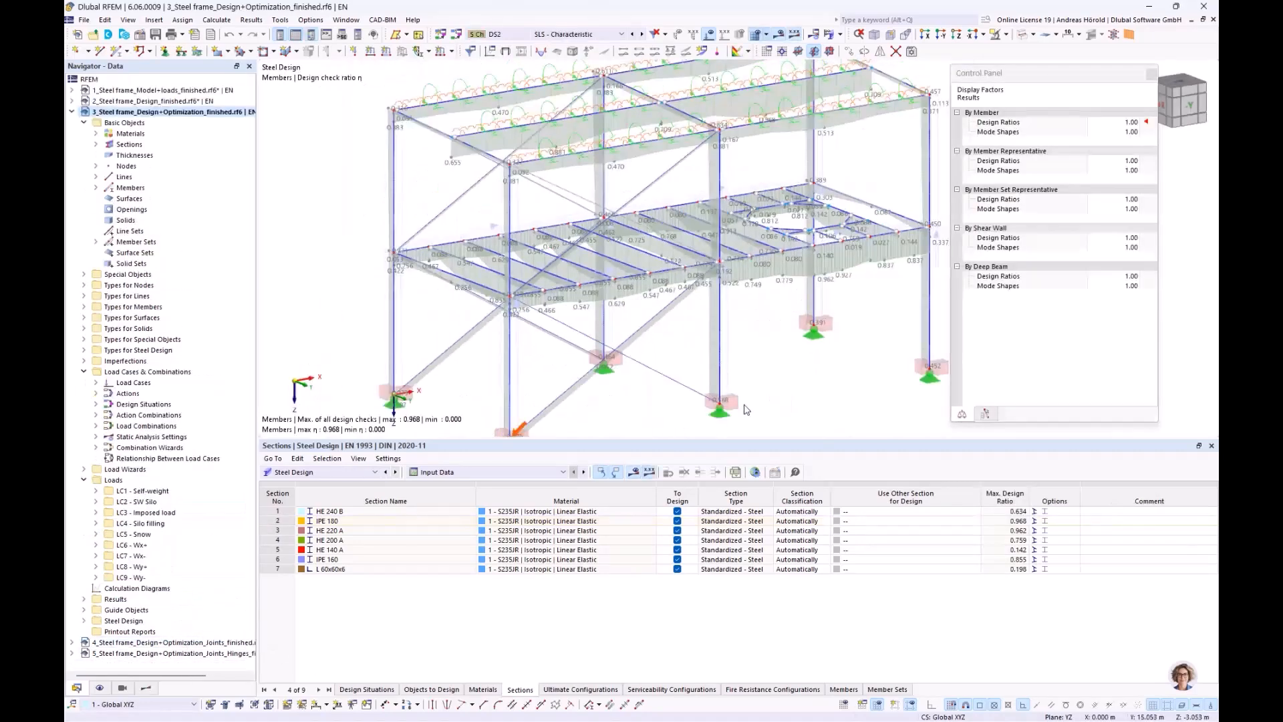
drag(780, 439, 771, 570)
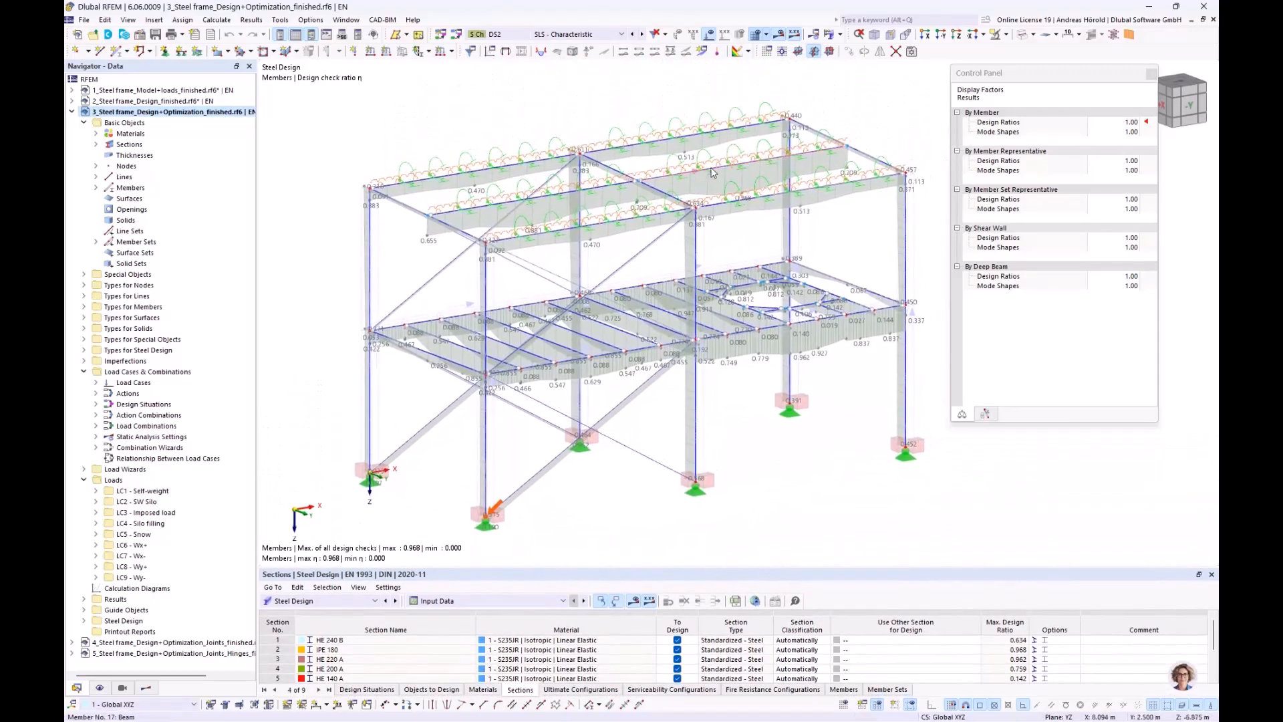
mouse_move(712, 173)
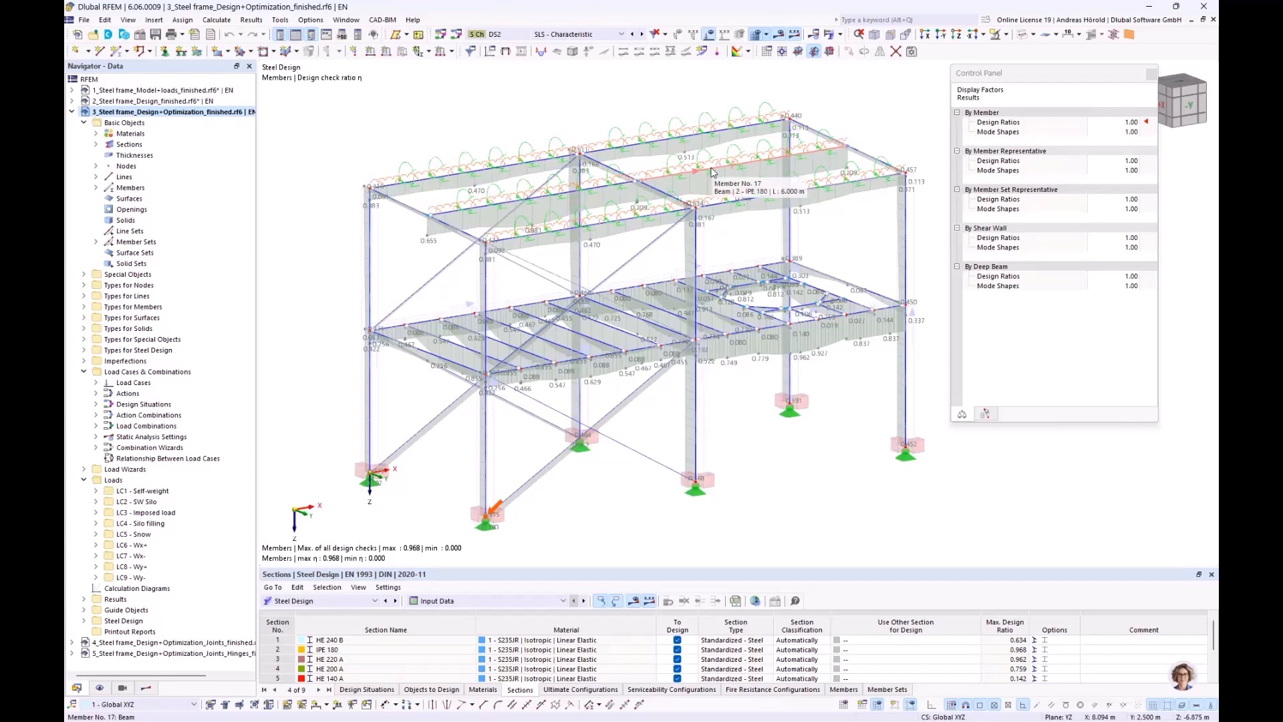
ctrl+middle_drag(772, 231, 763, 267)
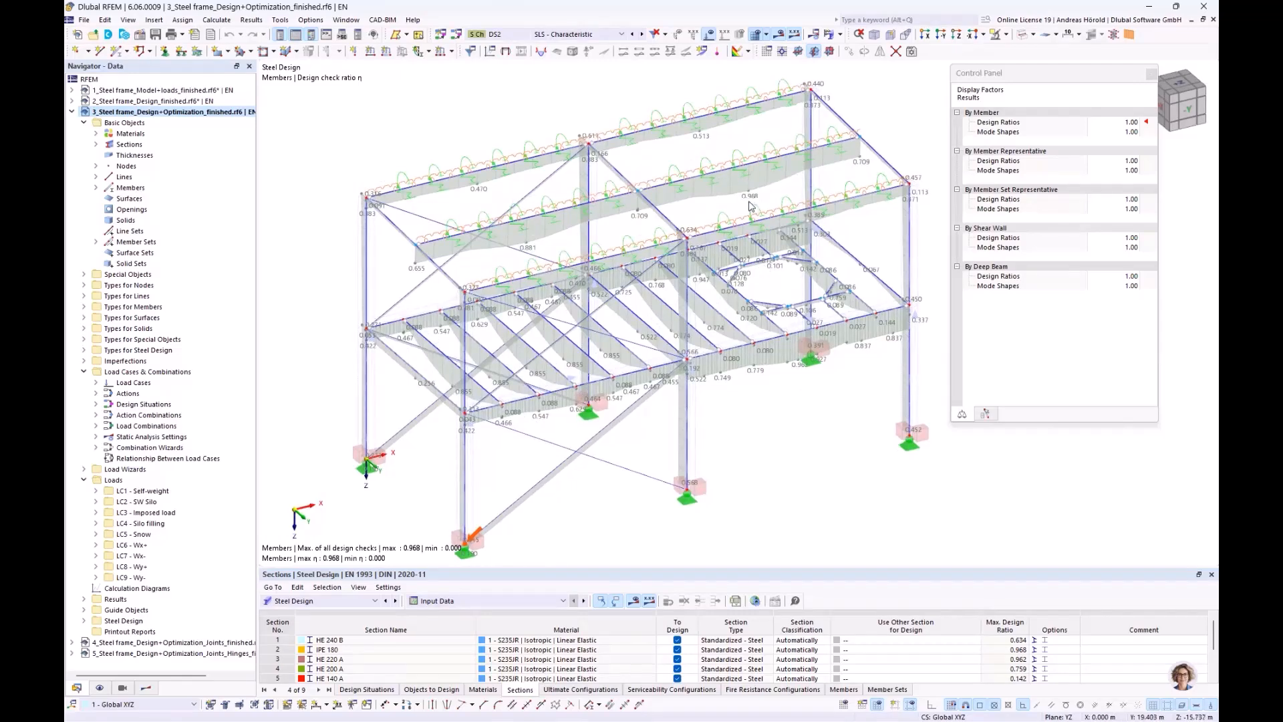
mouse_move(727, 210)
ctrl+middle_down()
mouse_move(712, 191)
mouse_move(737, 212)
ctrl+middle_up()
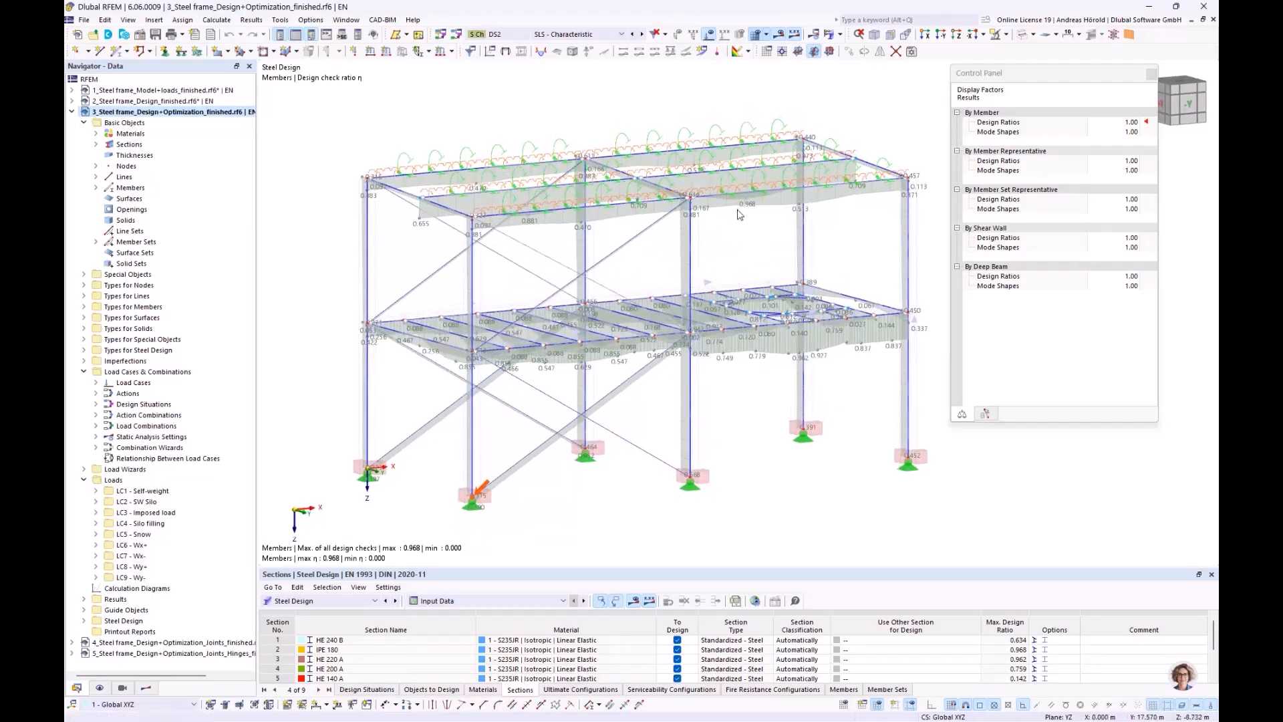
ctrl+middle_drag(740, 436, 753, 437)
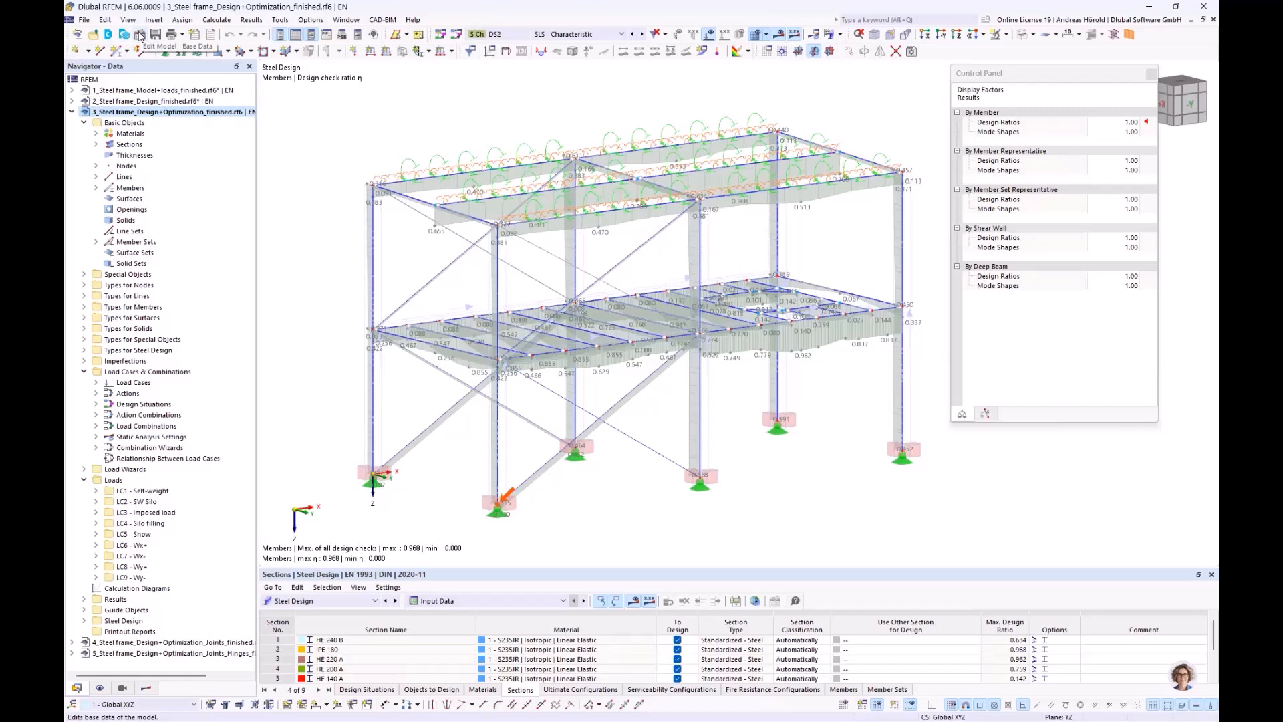
Step: Activate the Steel Joints add-on in the model's base data and set its standard to EN 1993 with national annex DIN | 2020-11
click(140, 36)
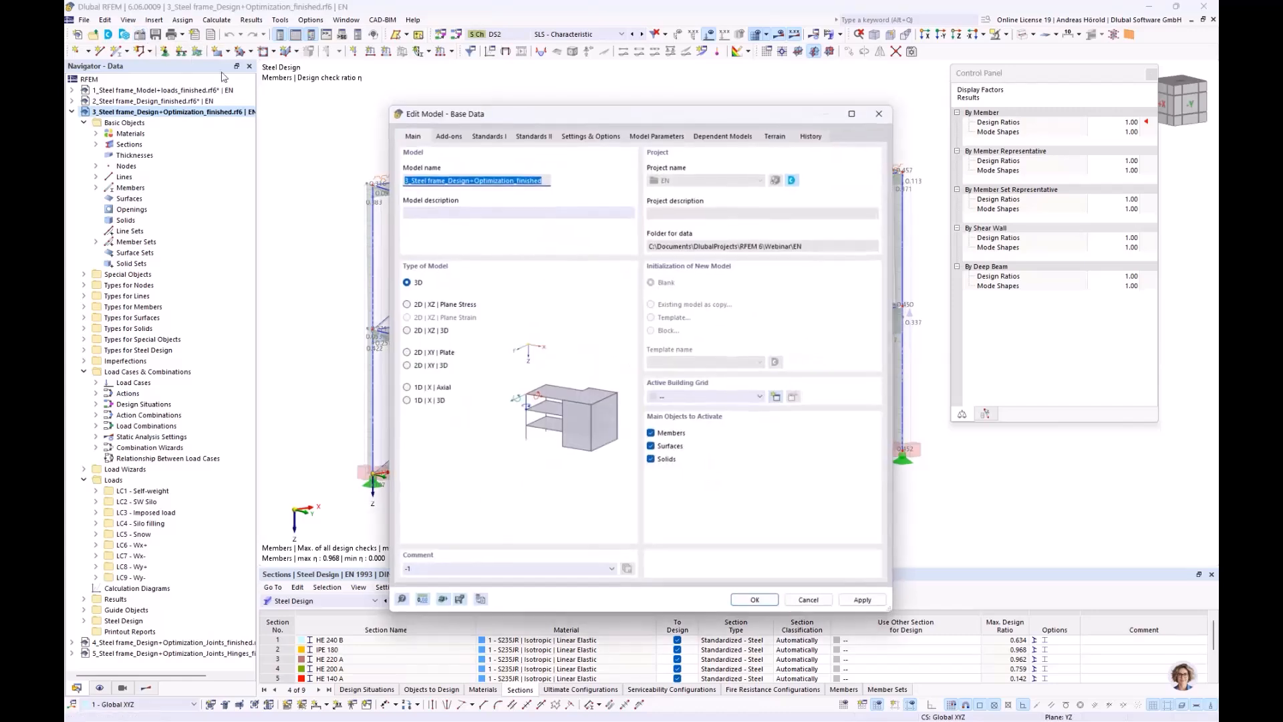
click(443, 133)
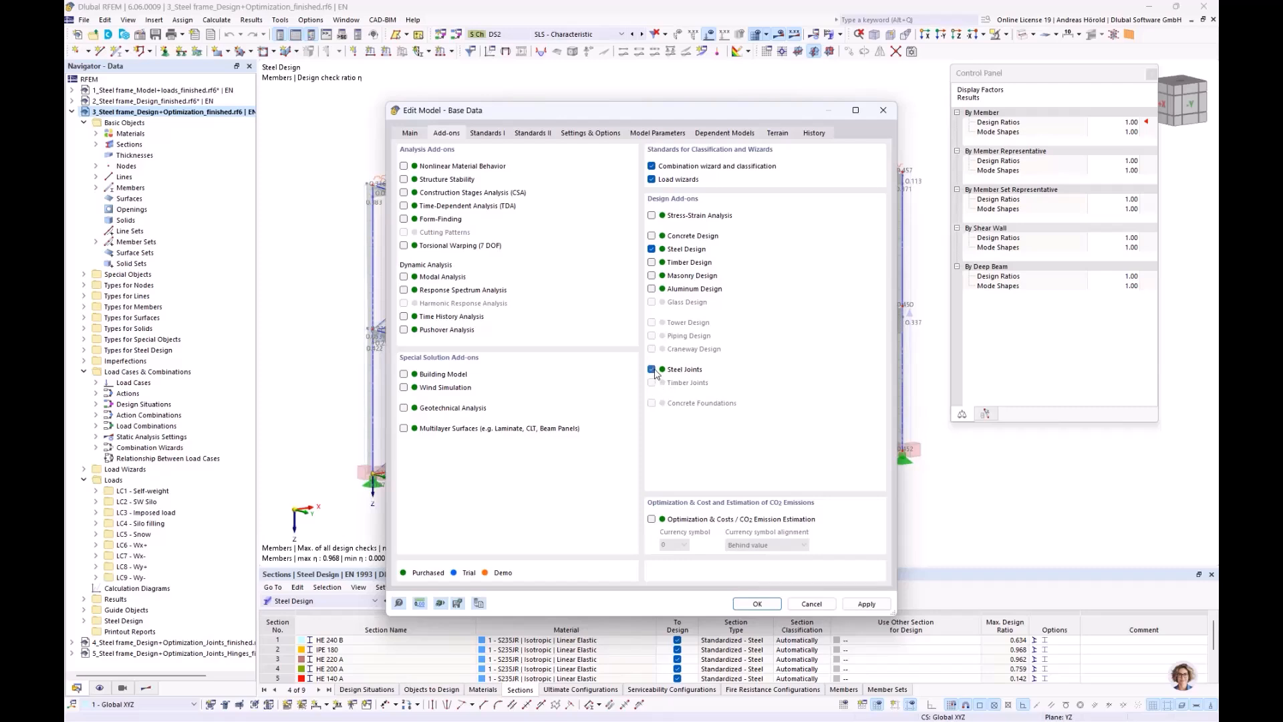
click(533, 134)
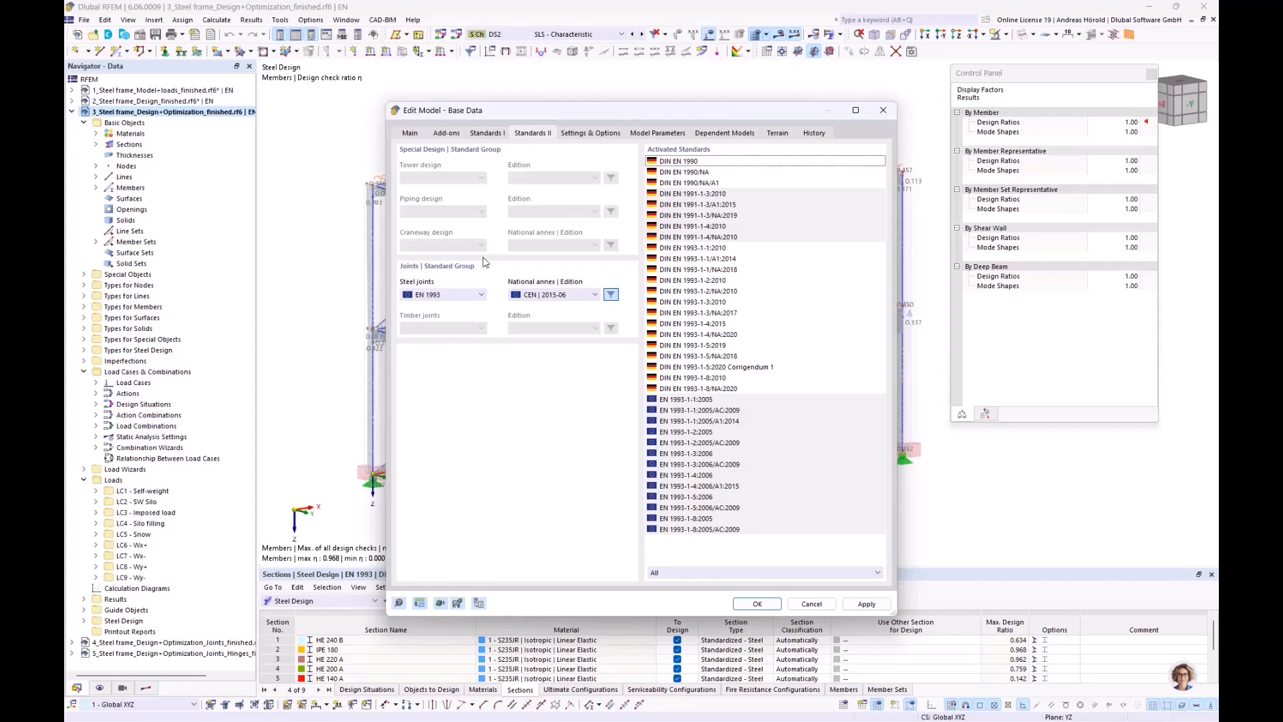
click(449, 296)
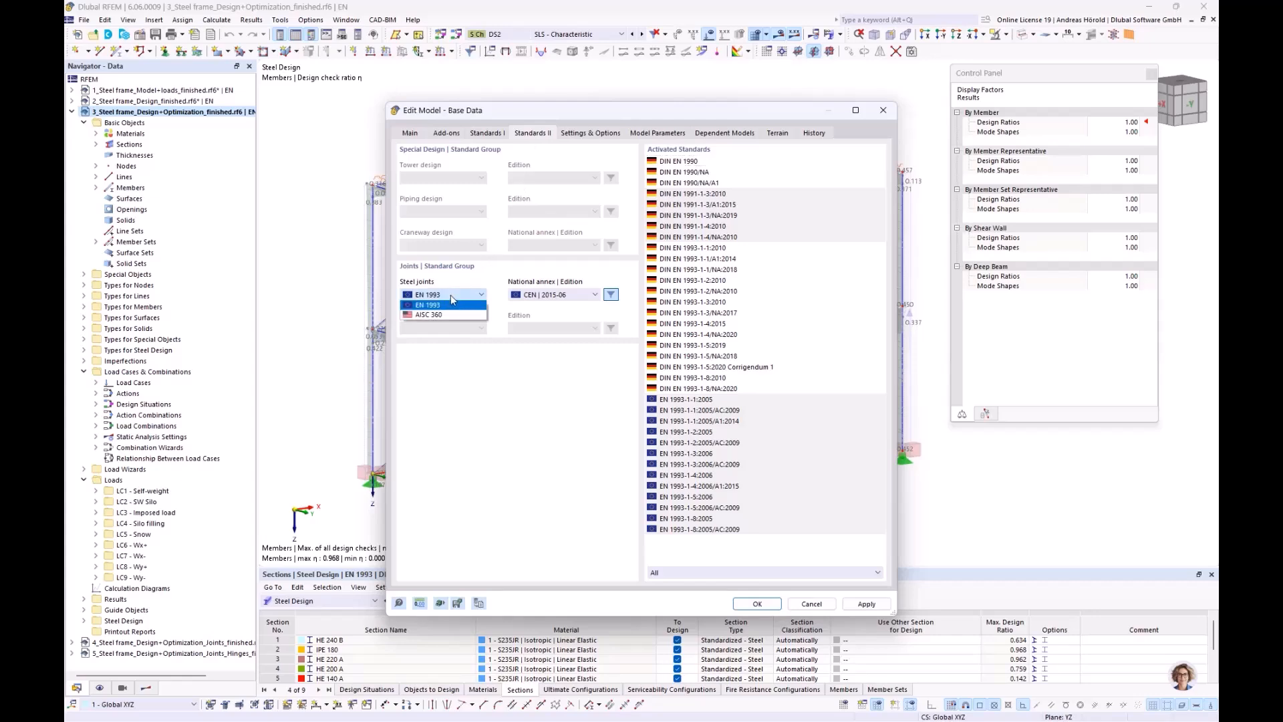
click(453, 300)
click(561, 296)
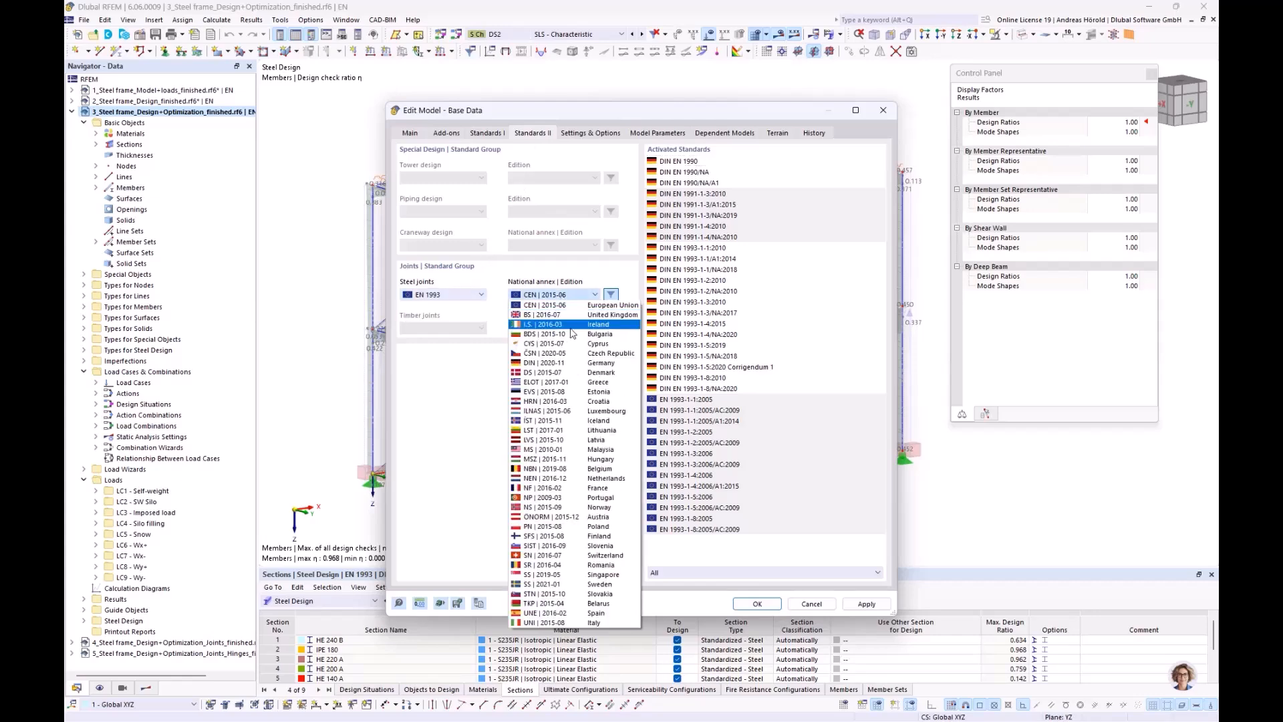
click(571, 363)
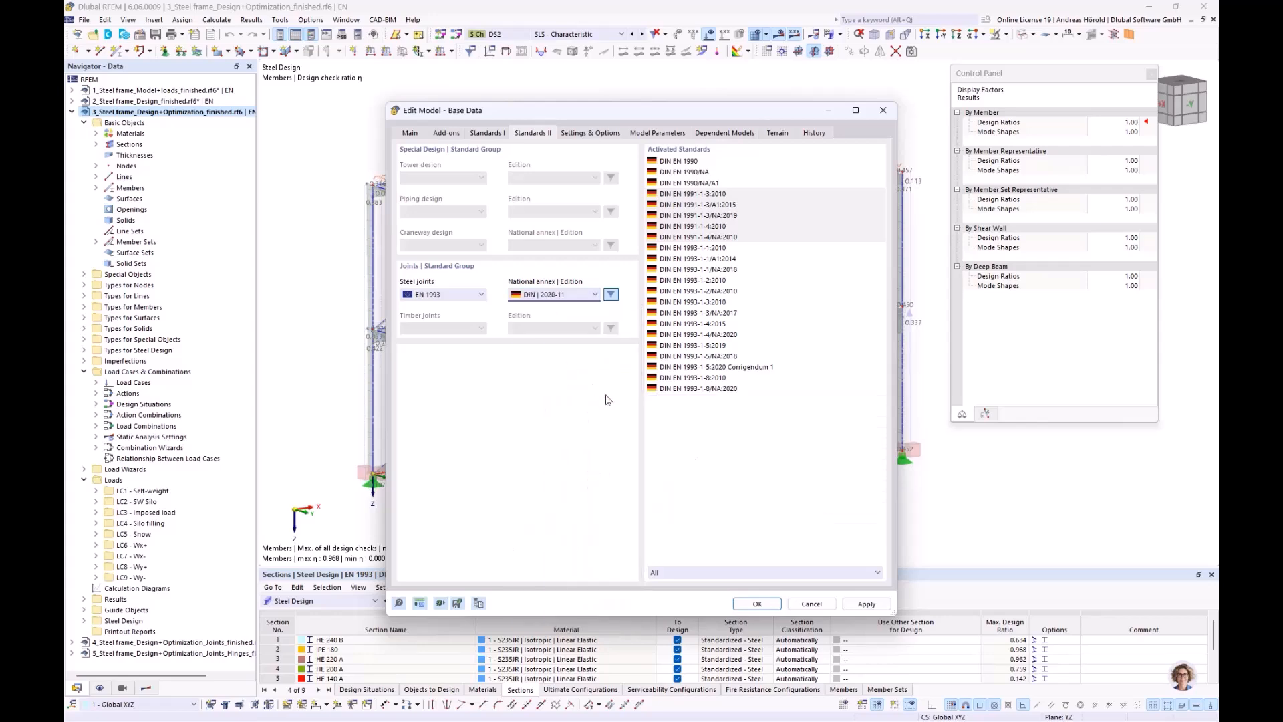
click(757, 604)
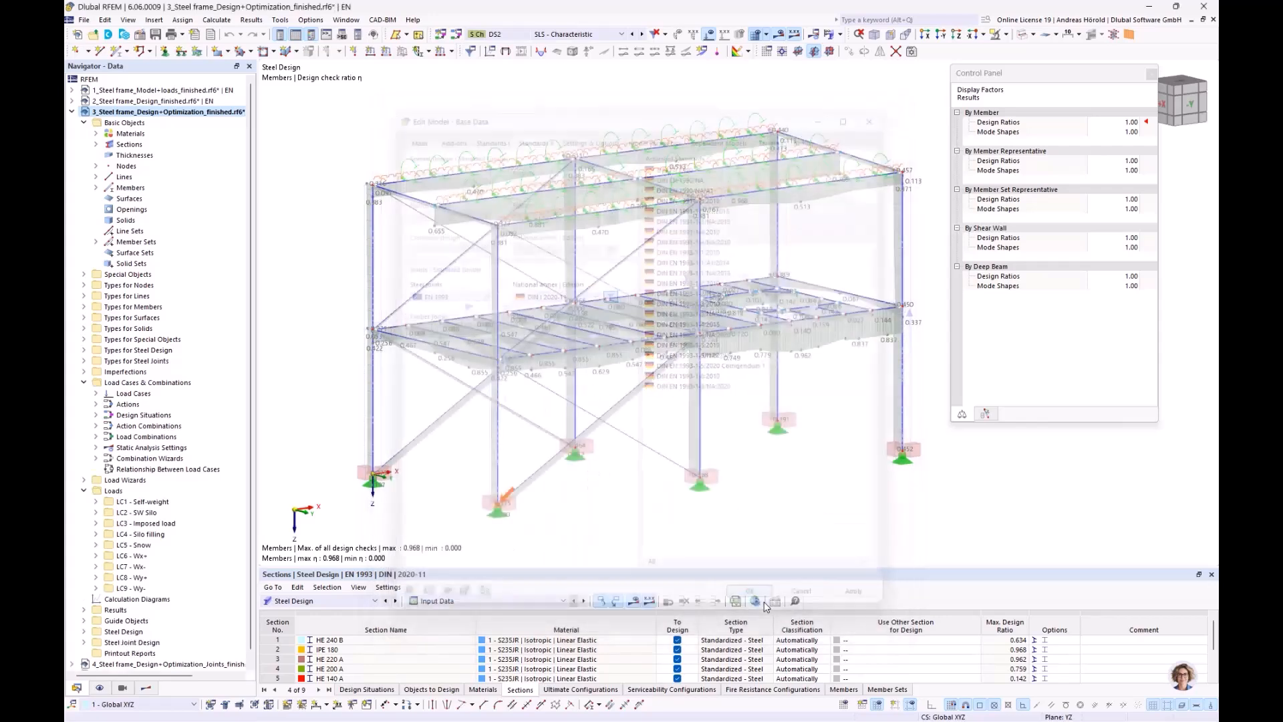
Step: Turn off the design results display in the model view and check the commands available for node 11
ctrl+middle_drag(629, 376, 632, 369)
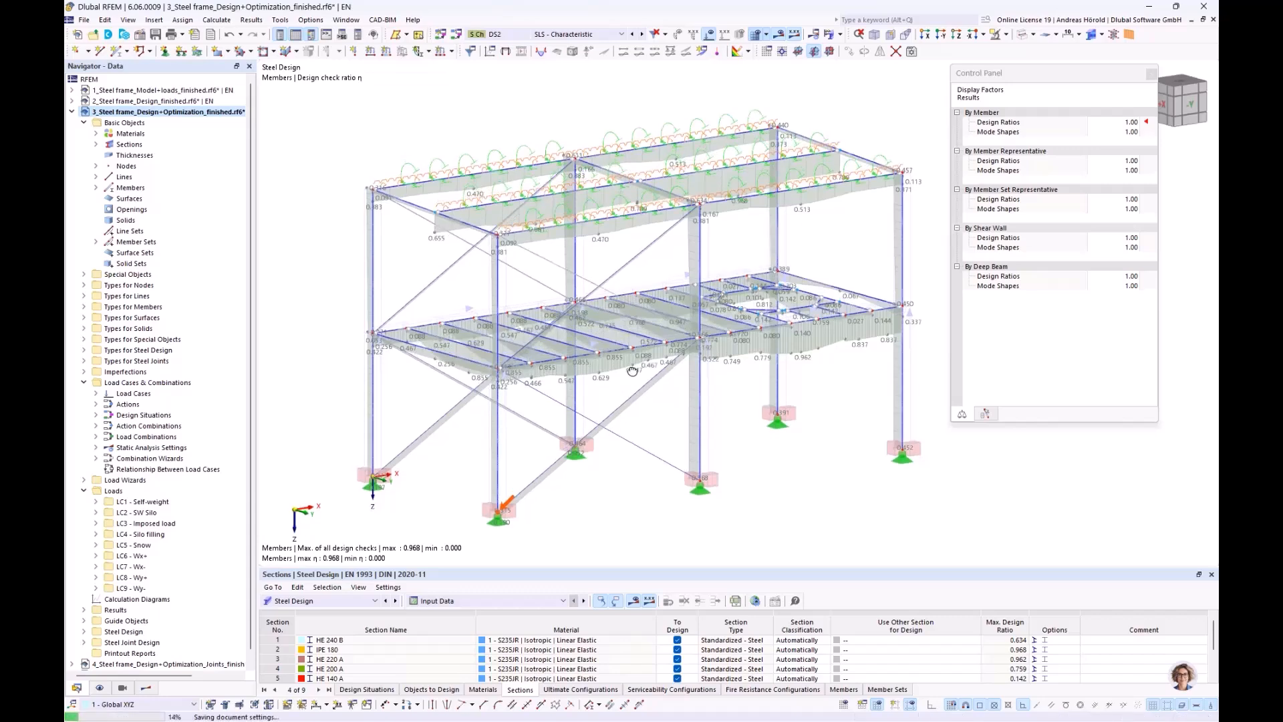
scroll(623, 289, up, 3)
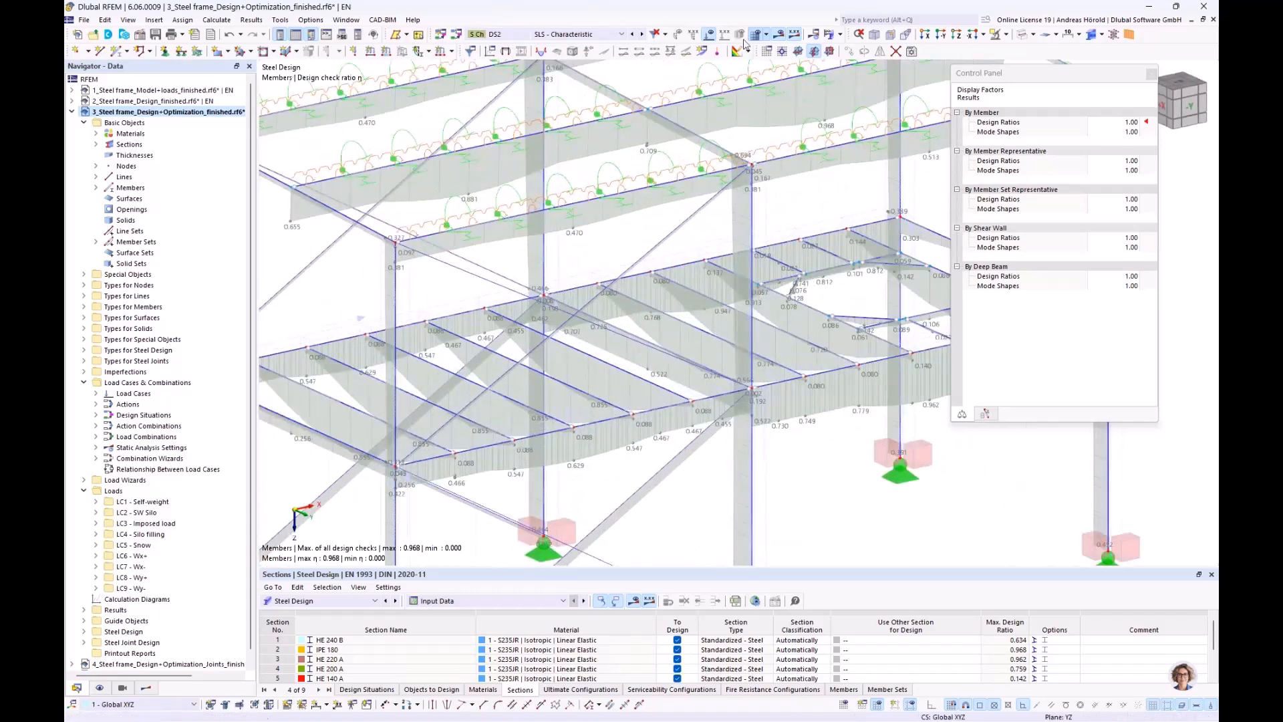
click(779, 36)
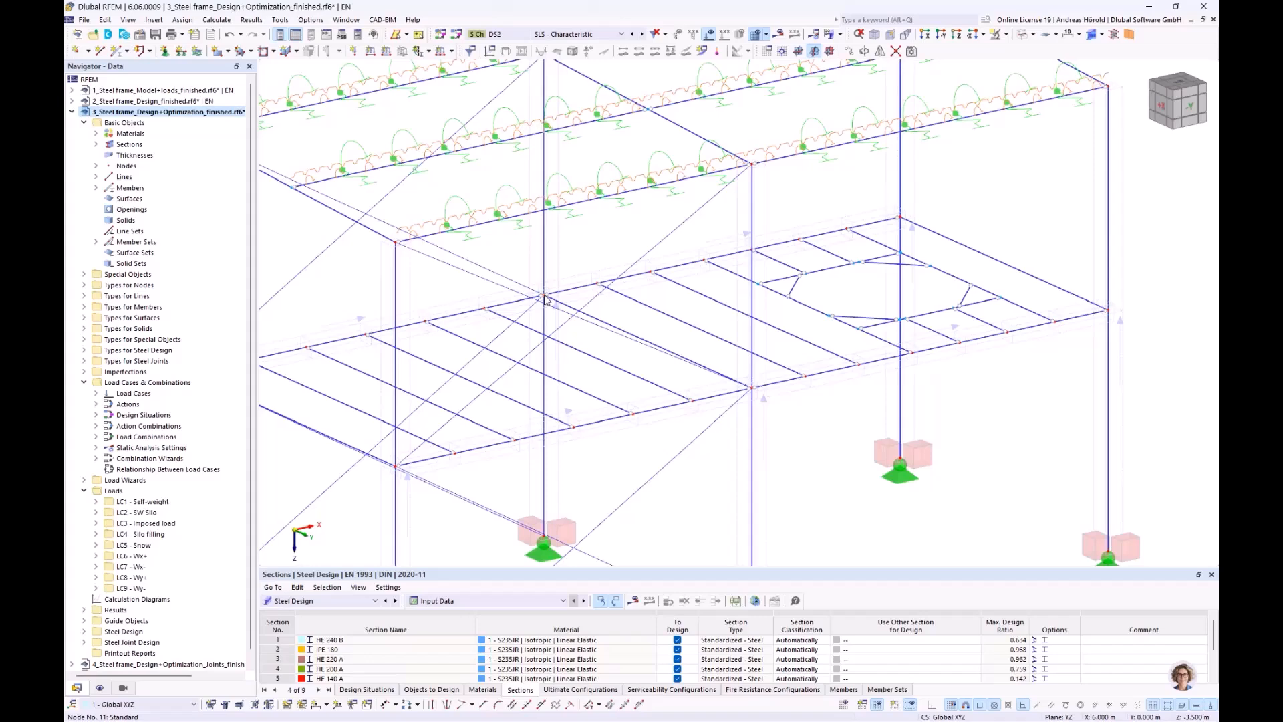
right_click(545, 299)
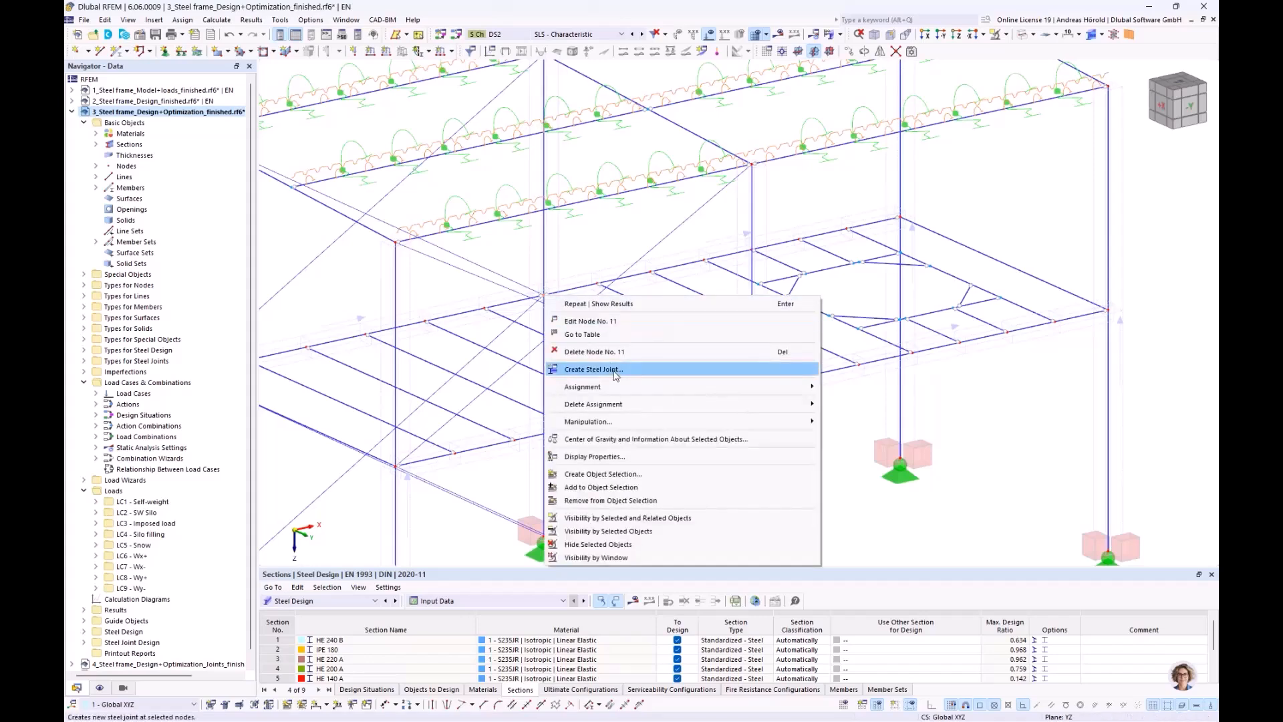
click(591, 246)
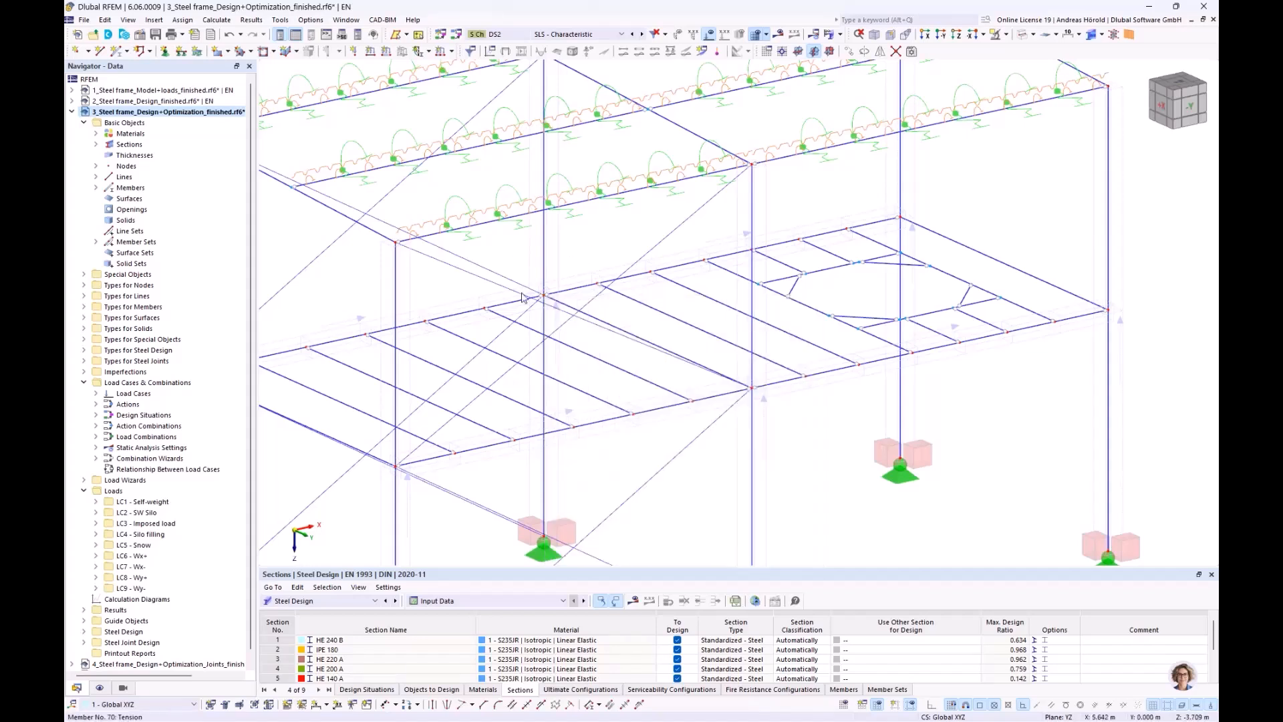
Step: Create a new steel joint and assign it to node 11 by picking the node in the model
click(84, 362)
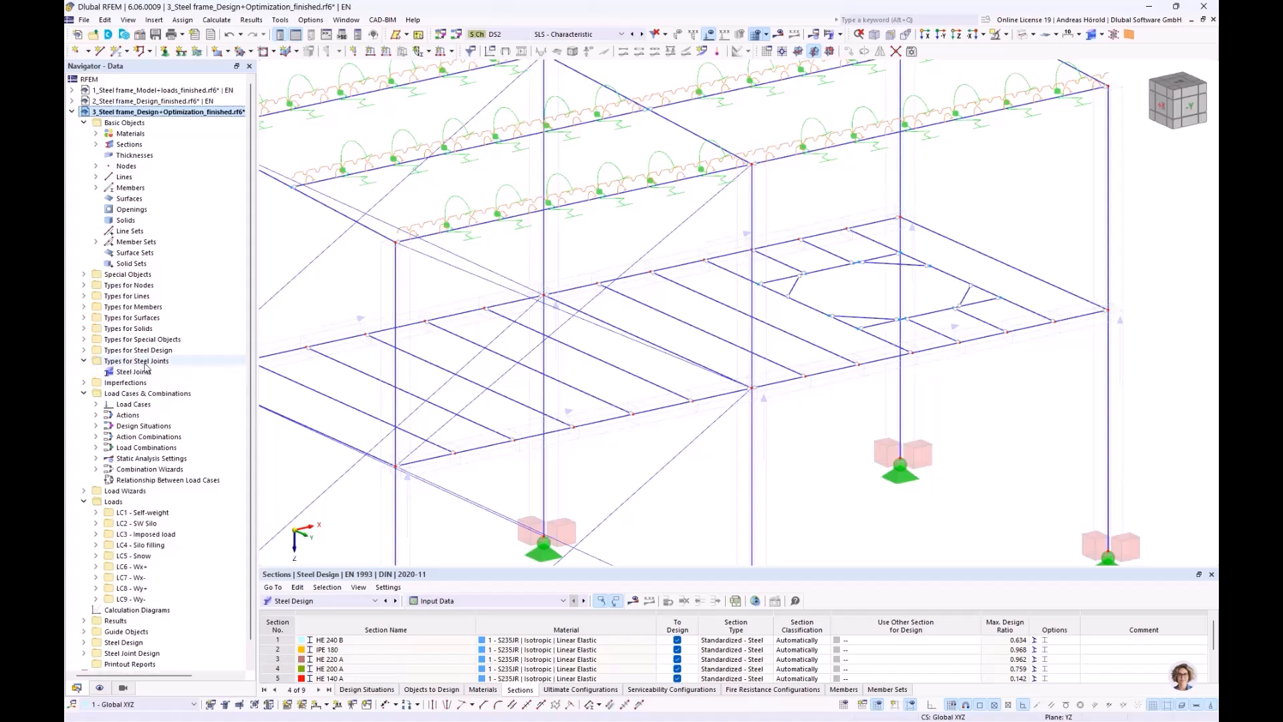
right_click(130, 373)
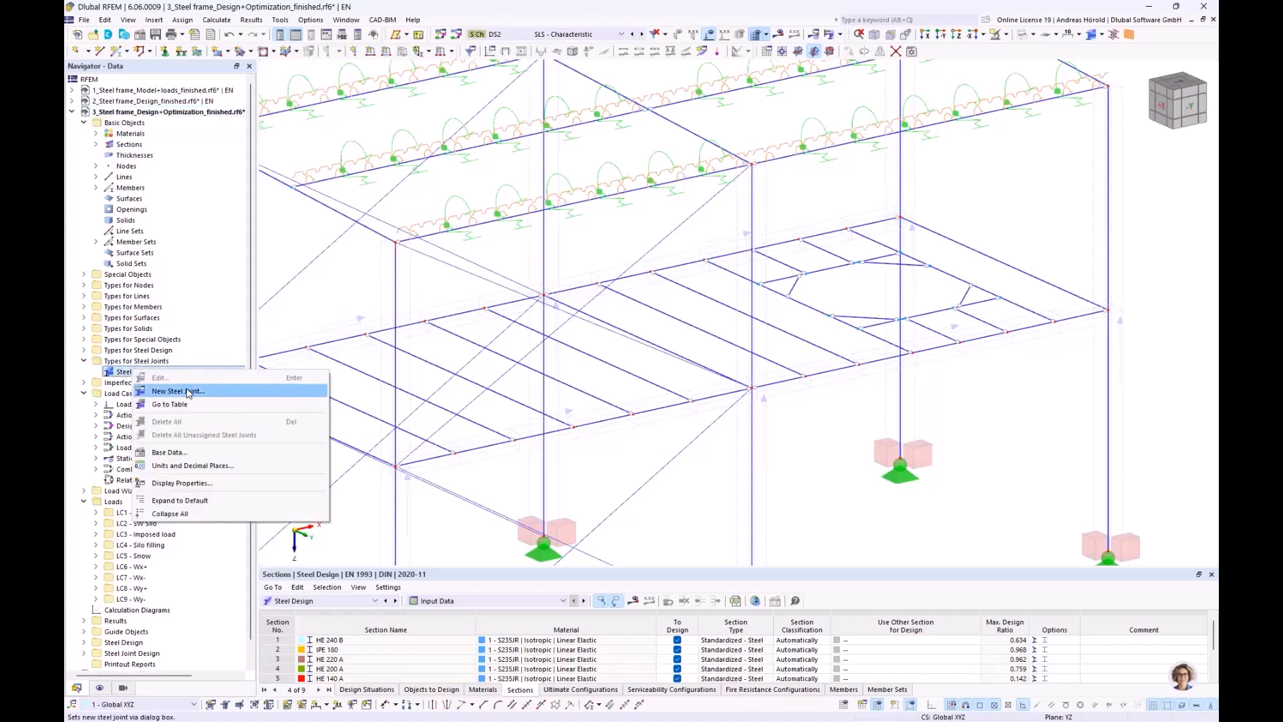
click(193, 394)
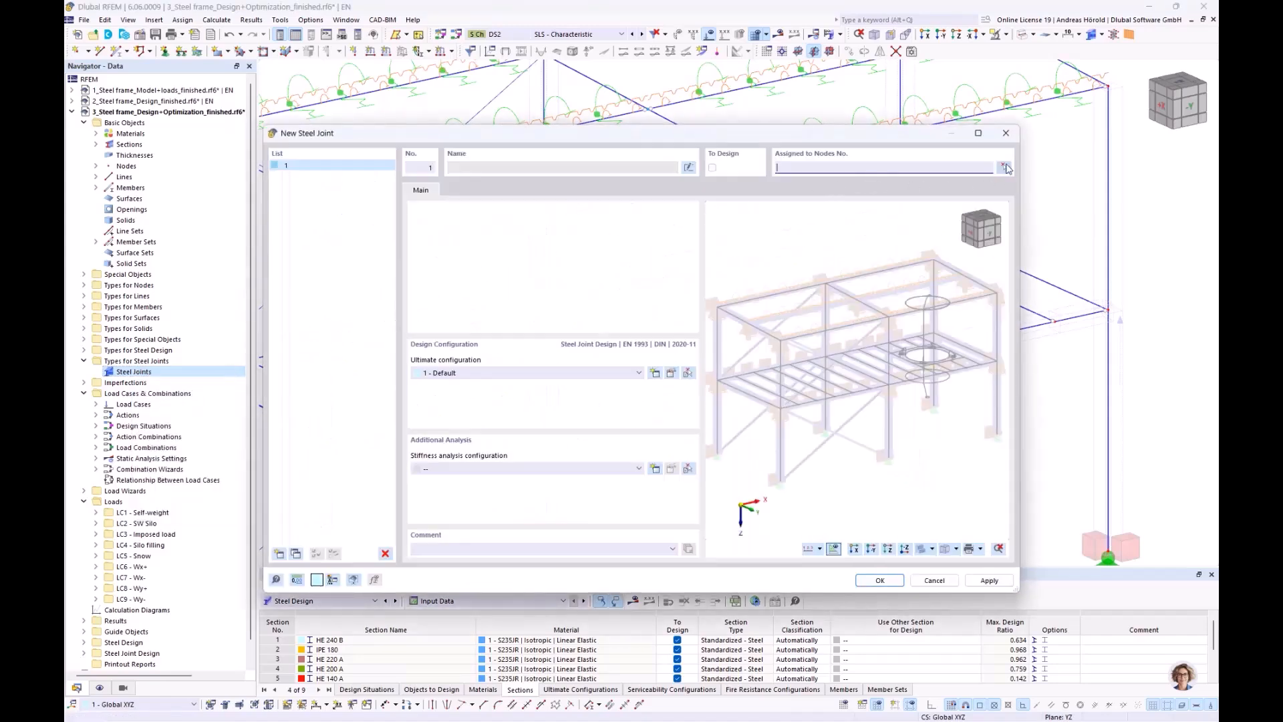
click(1005, 168)
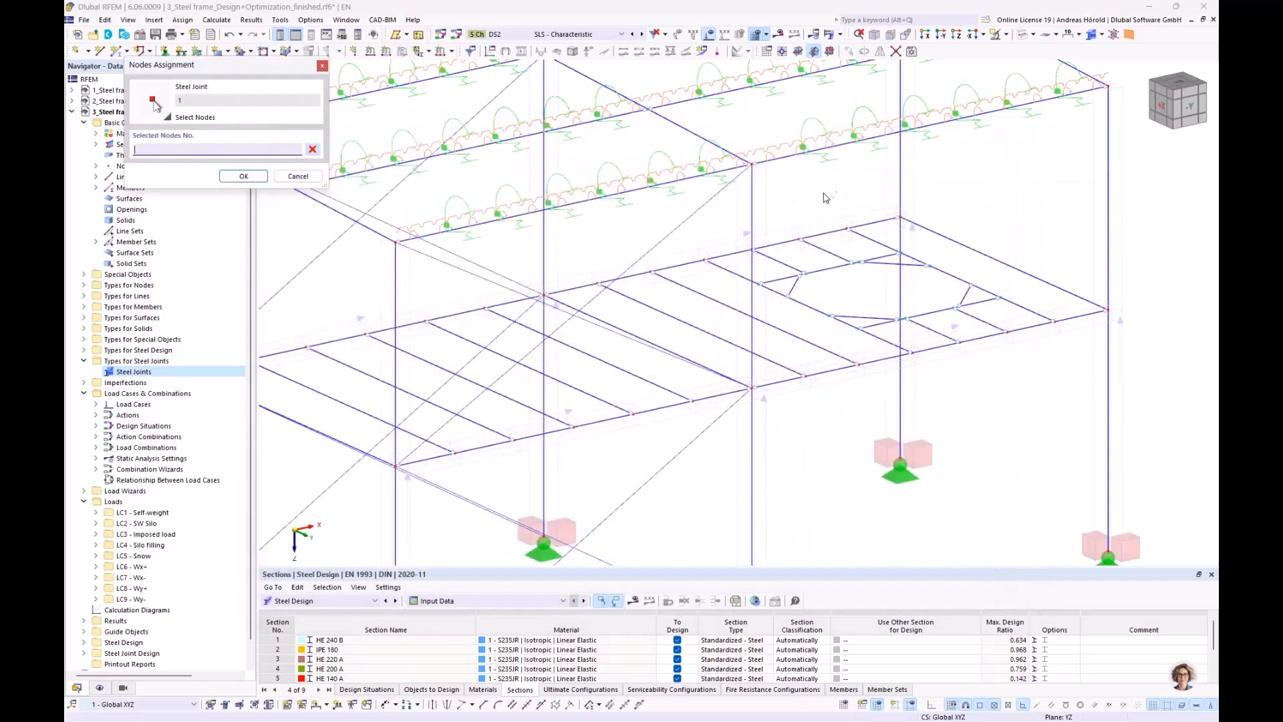
click(546, 295)
click(243, 176)
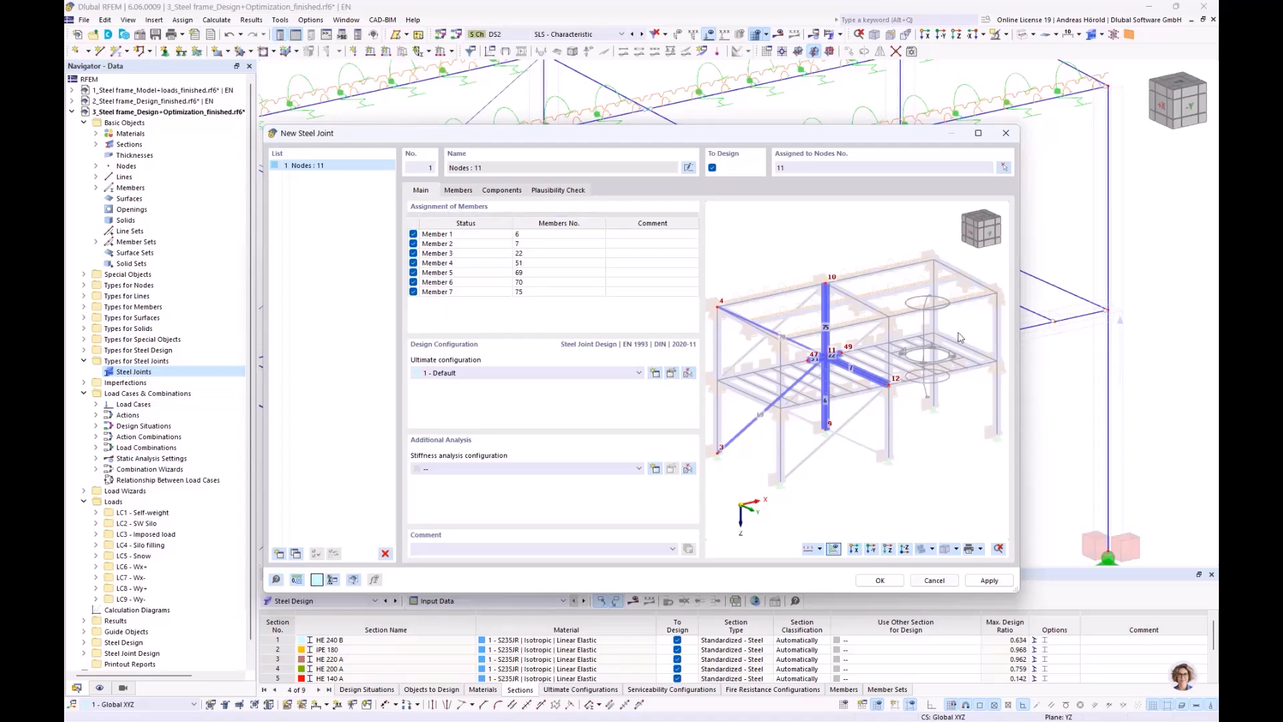
Step: Identify the joint's connected members in the preview and exclude Member 3 (No. 22) and Member 4 (No. 51) from the joint
scroll(818, 352, up, 5)
scroll(818, 351, up, 1)
middle_drag(829, 351, 868, 327)
double_click(465, 235)
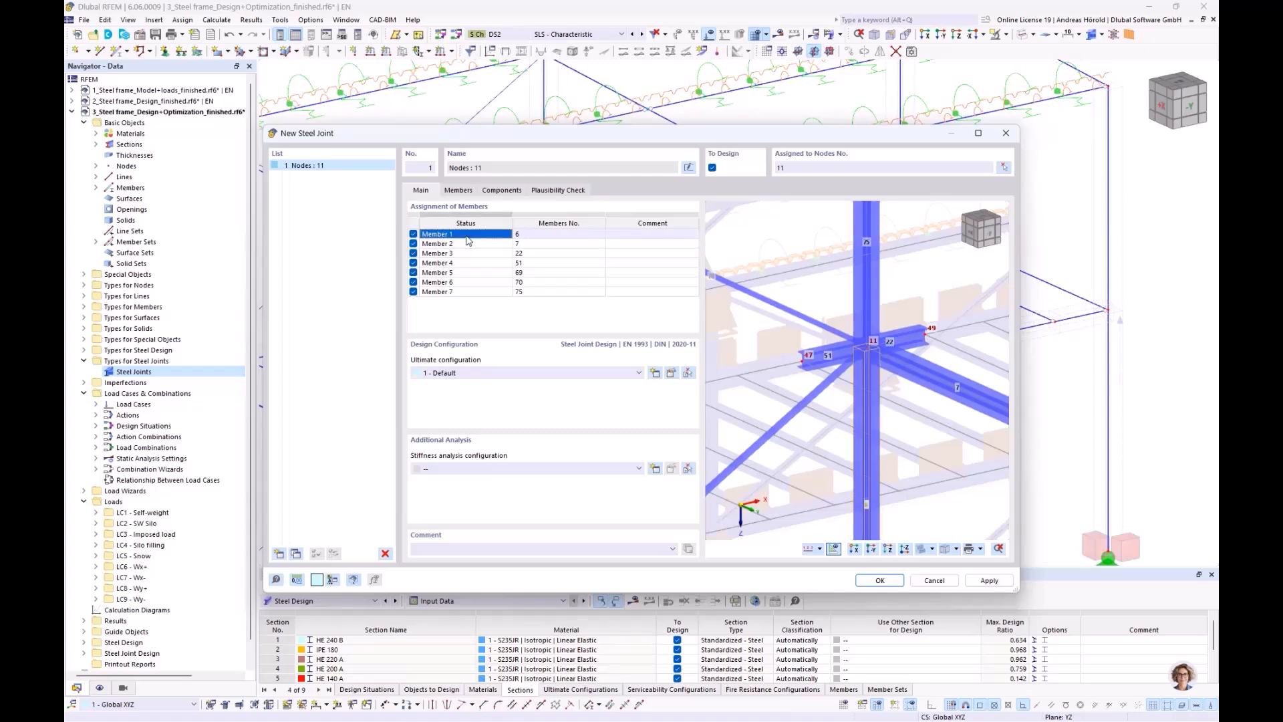
double_click(469, 244)
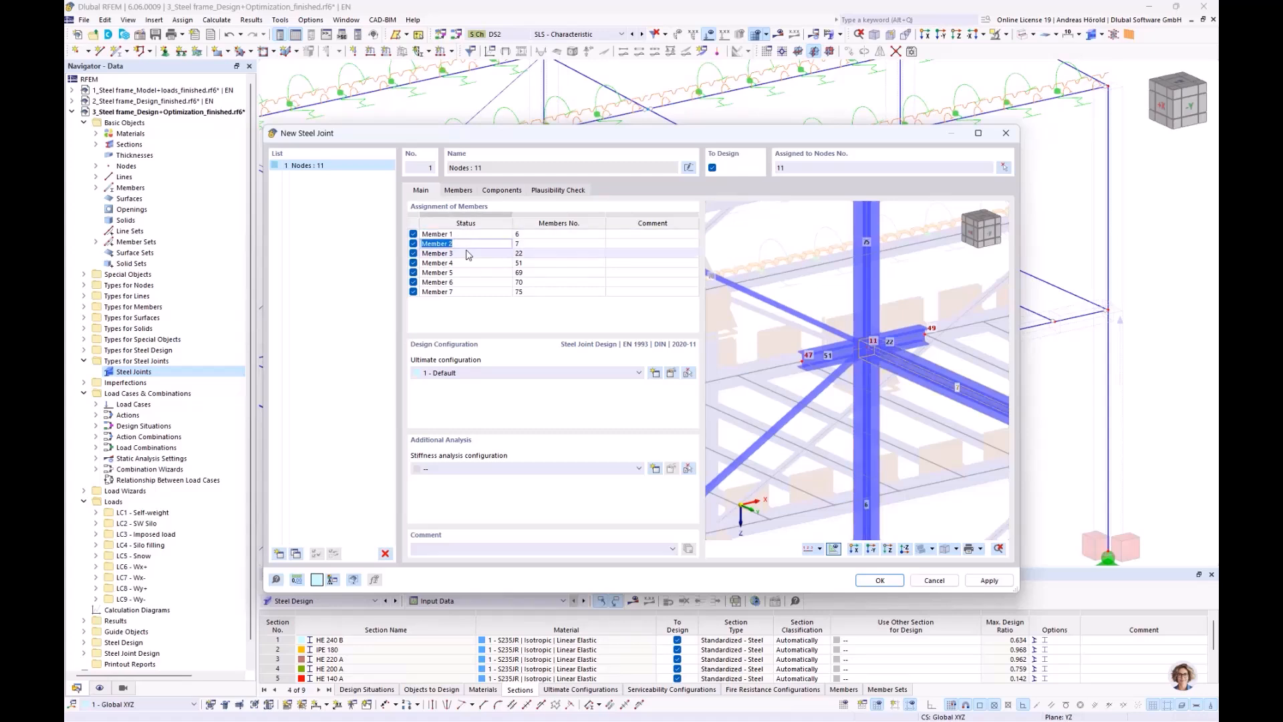
double_click(467, 254)
click(414, 254)
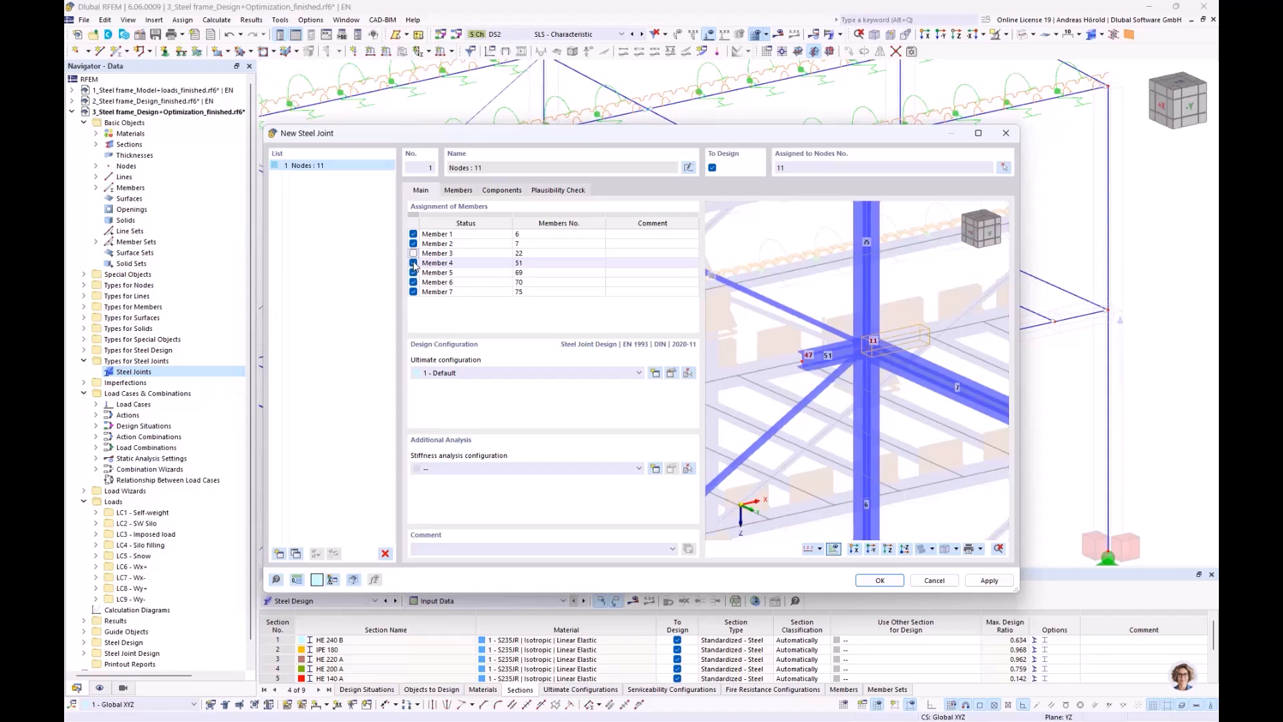
click(414, 264)
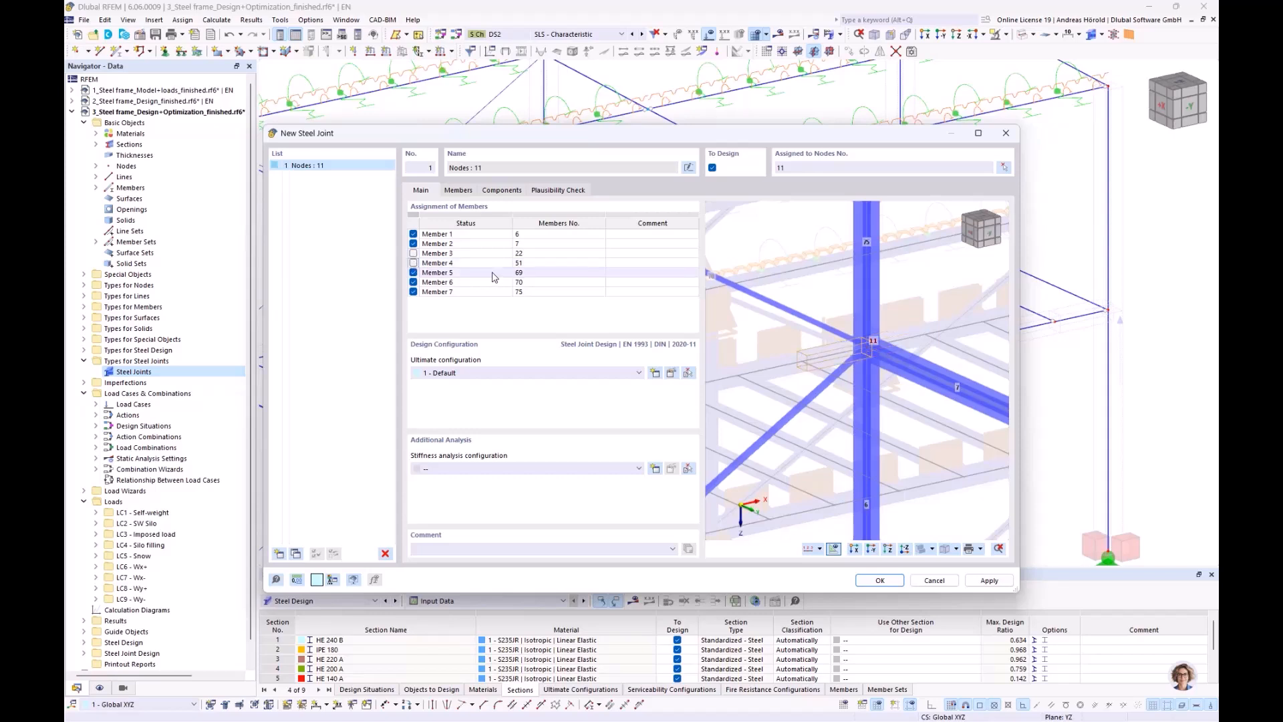
Step: Exclude the diagonals Member 5 (No. 69) and Member 6 (No. 70) from the joint, keeping Member 7 (No. 75) included
double_click(414, 274)
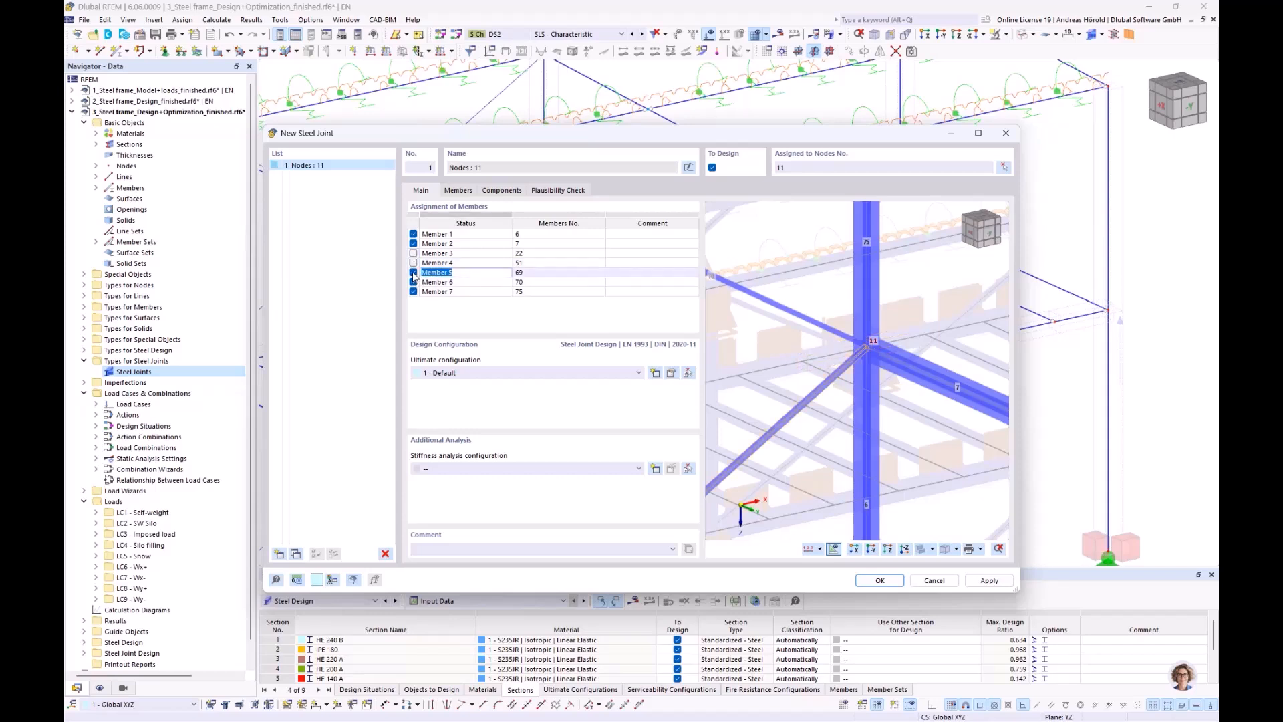
click(413, 273)
double_click(460, 282)
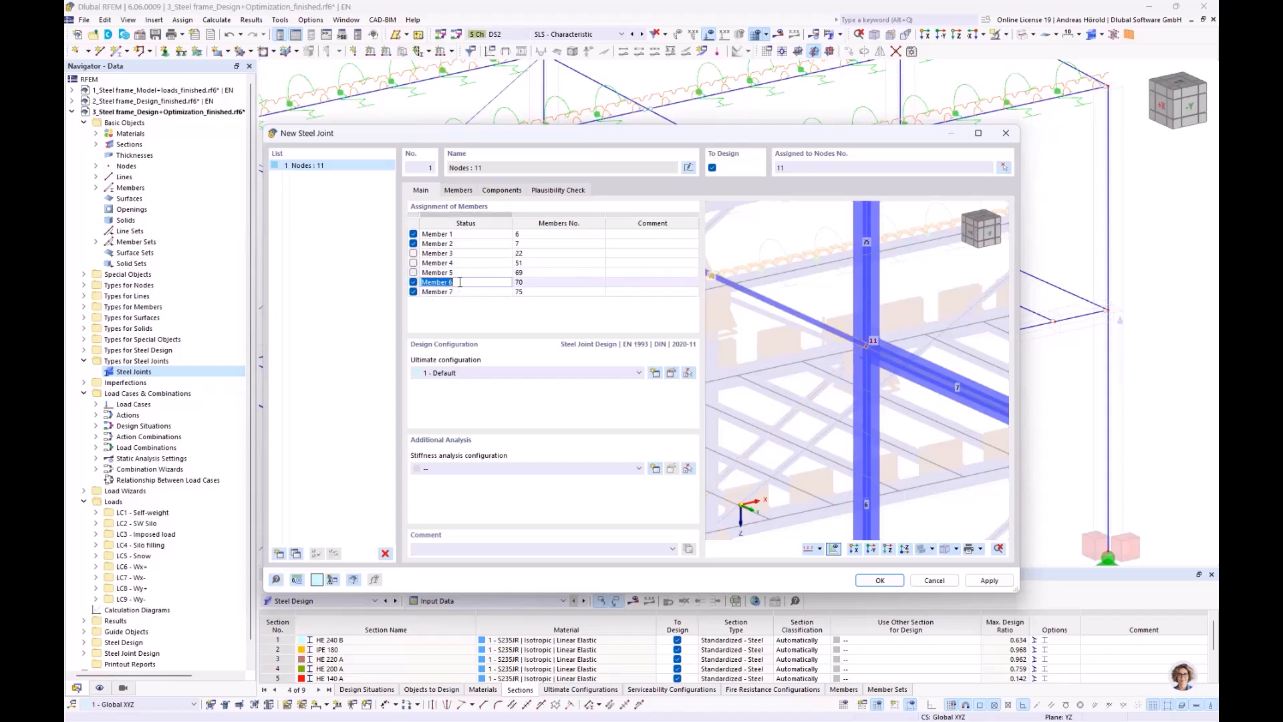
click(414, 282)
double_click(465, 292)
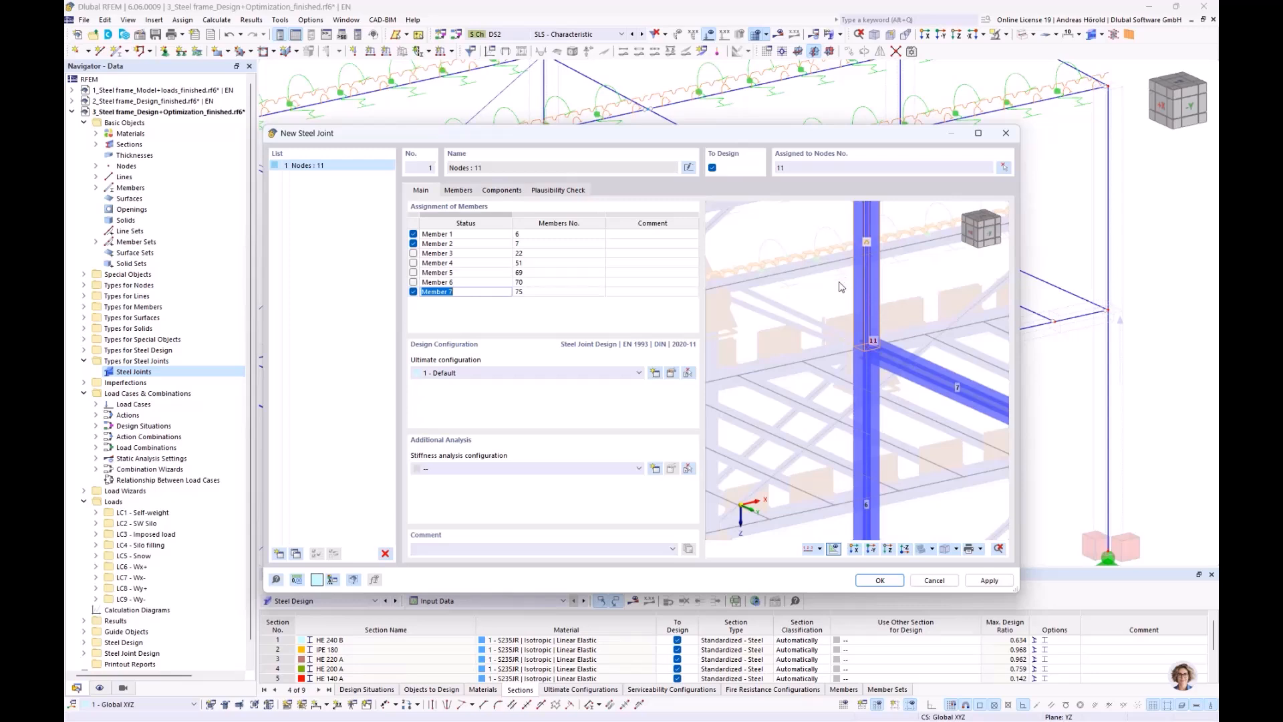
Step: Assign the "Initial stiffness | No interaction" stiffness analysis configuration to the joint and review its parameters, leaving them as they are
click(479, 470)
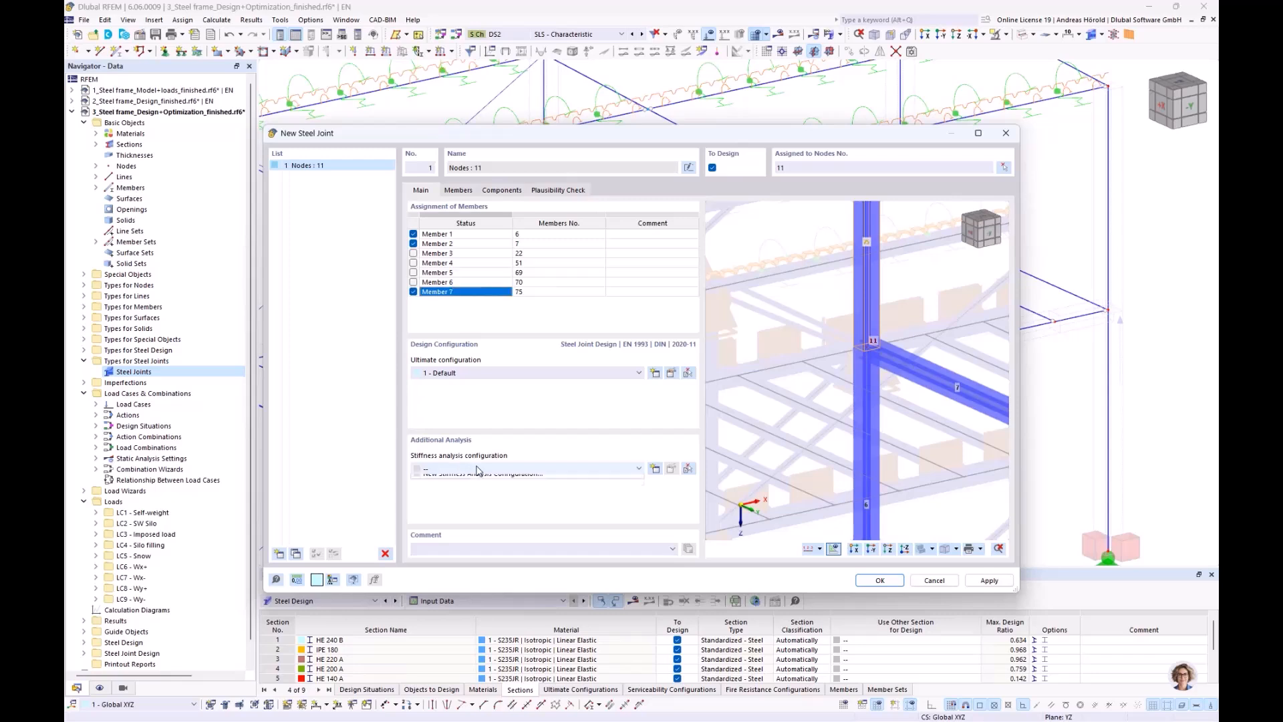
click(480, 486)
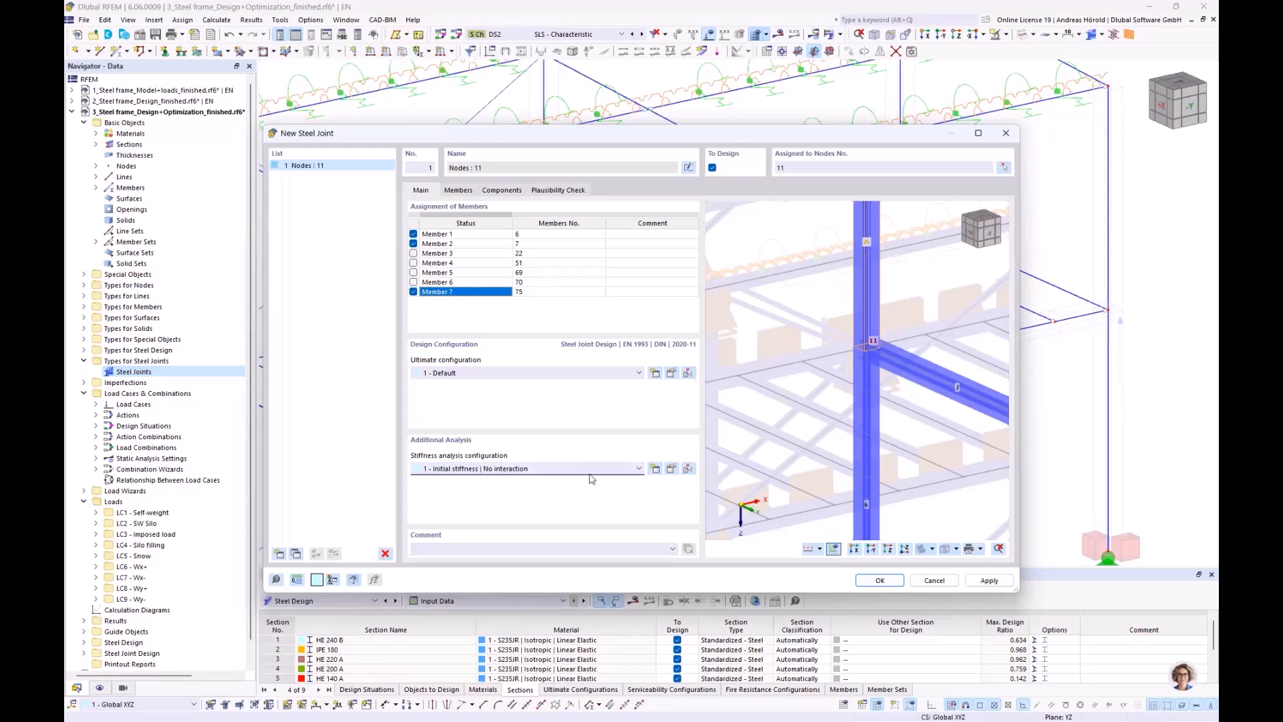
click(671, 468)
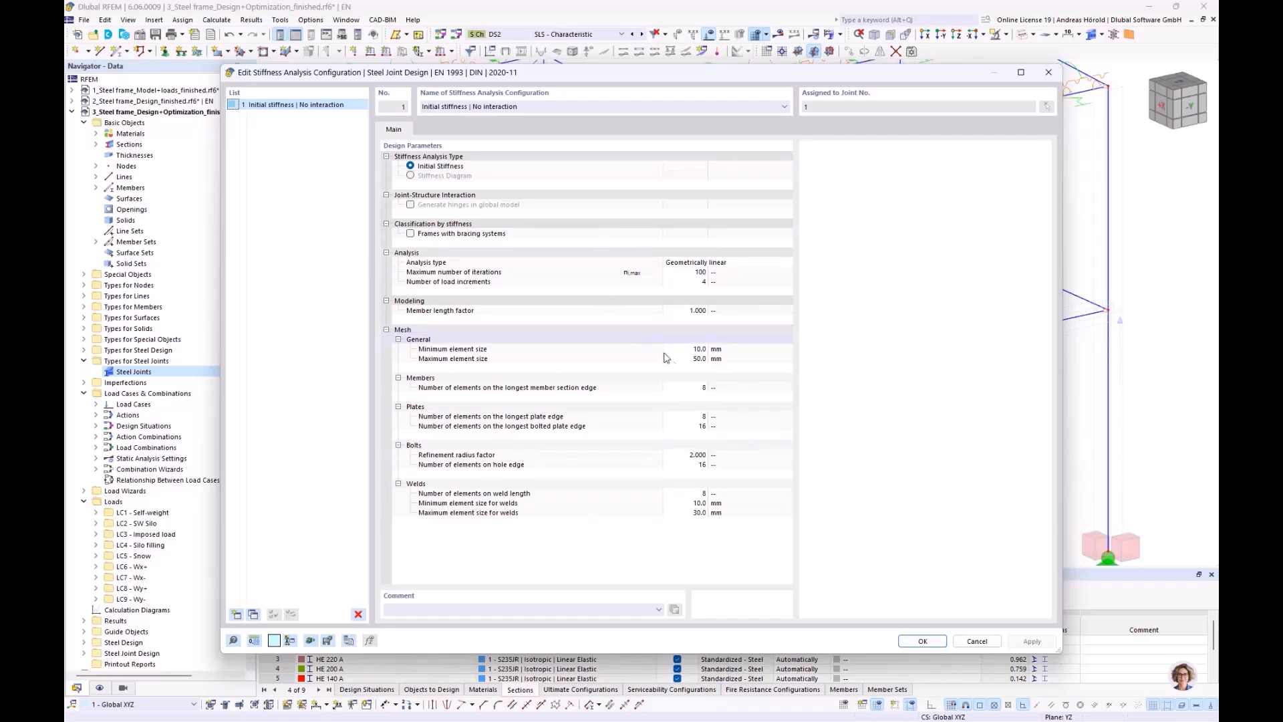
click(923, 641)
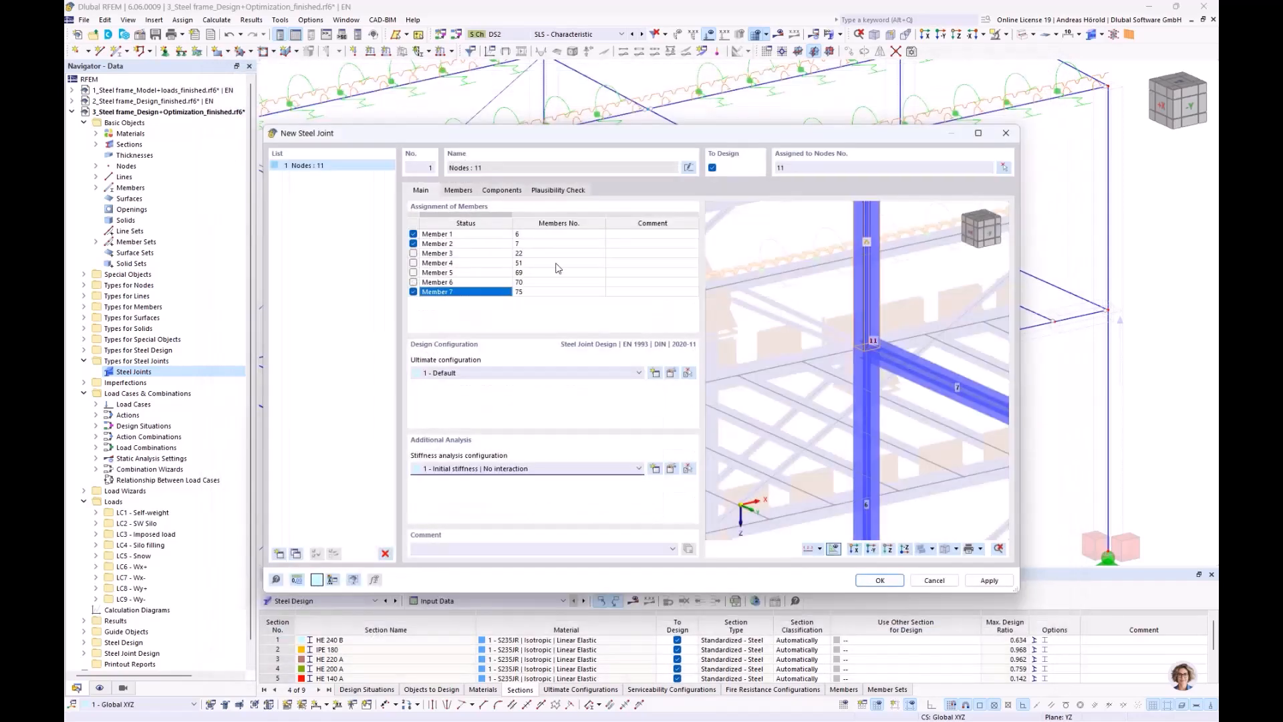
Step: Set the type of the column members, Member 1 and Member 7, to Continuous in the joint's member definitions
click(455, 190)
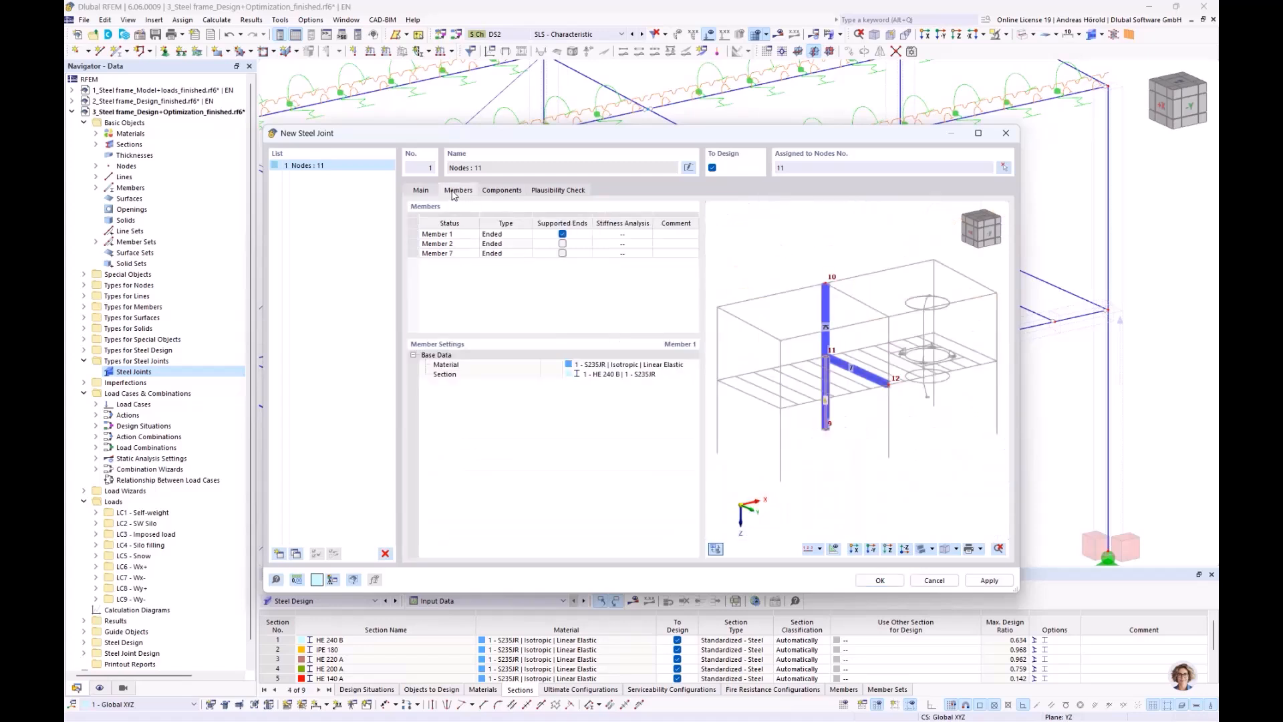
click(540, 235)
scroll(840, 361, up, 5)
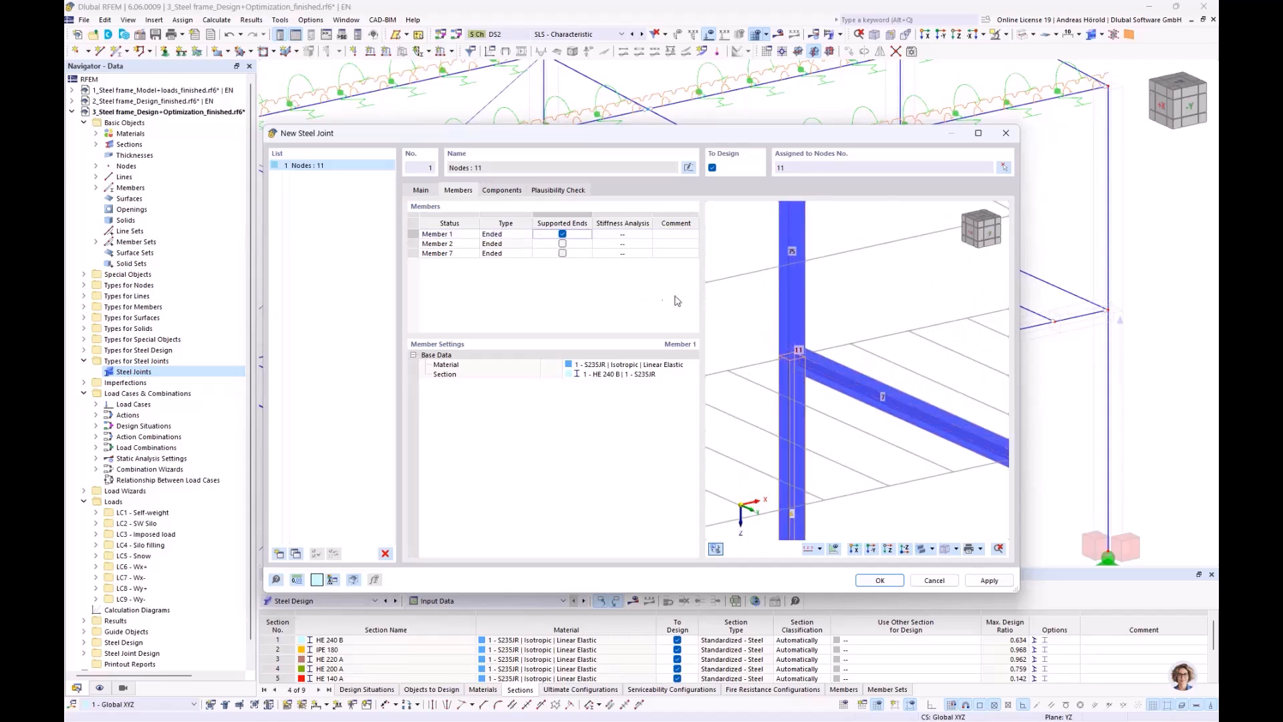
click(504, 234)
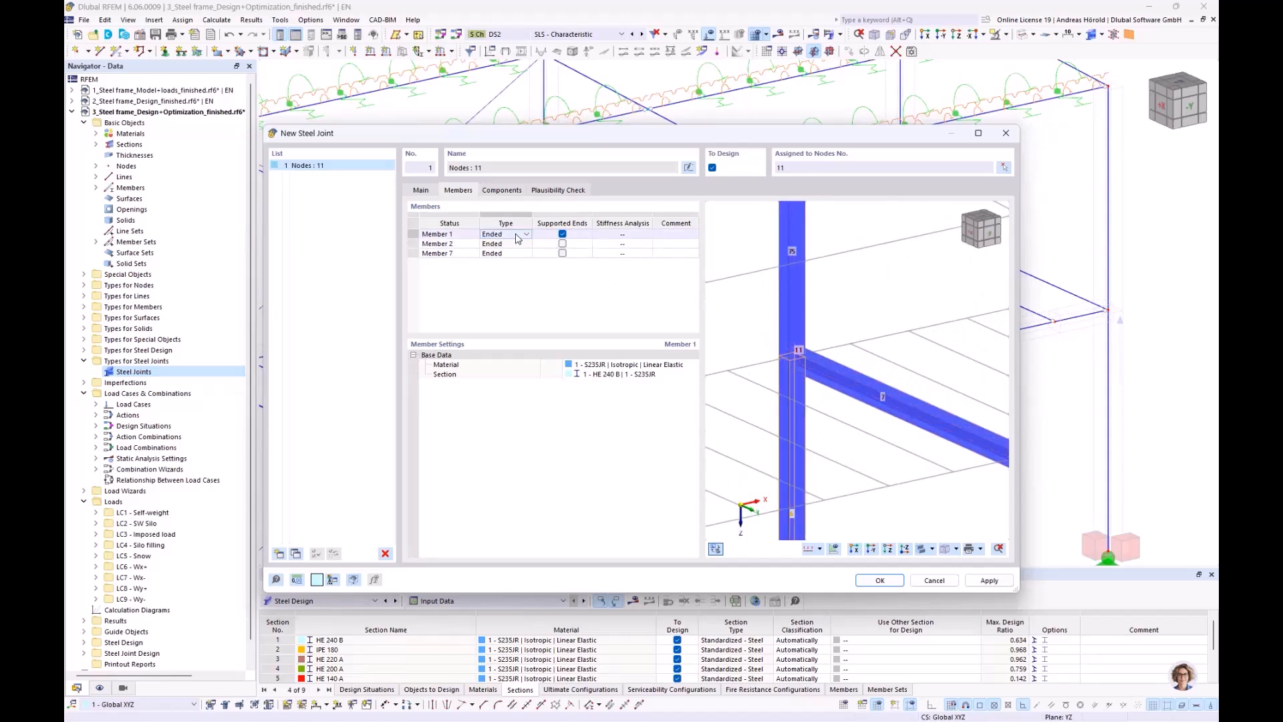
click(527, 234)
click(521, 252)
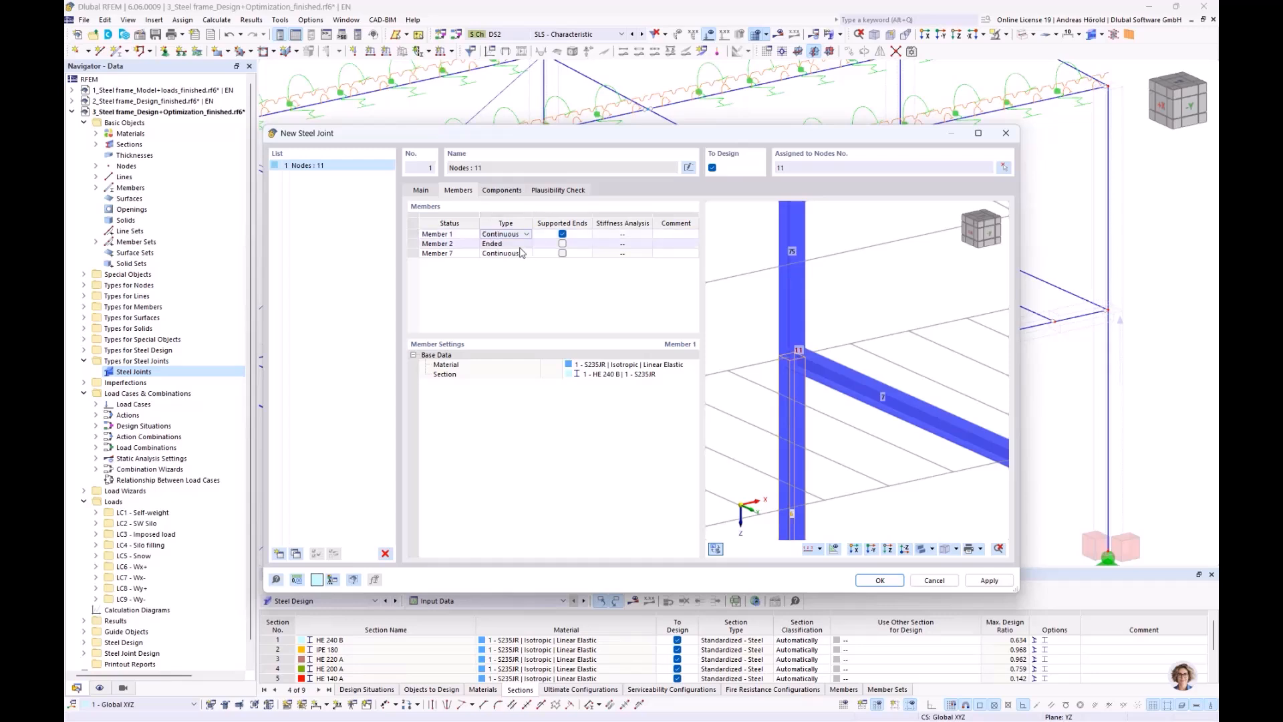
click(523, 253)
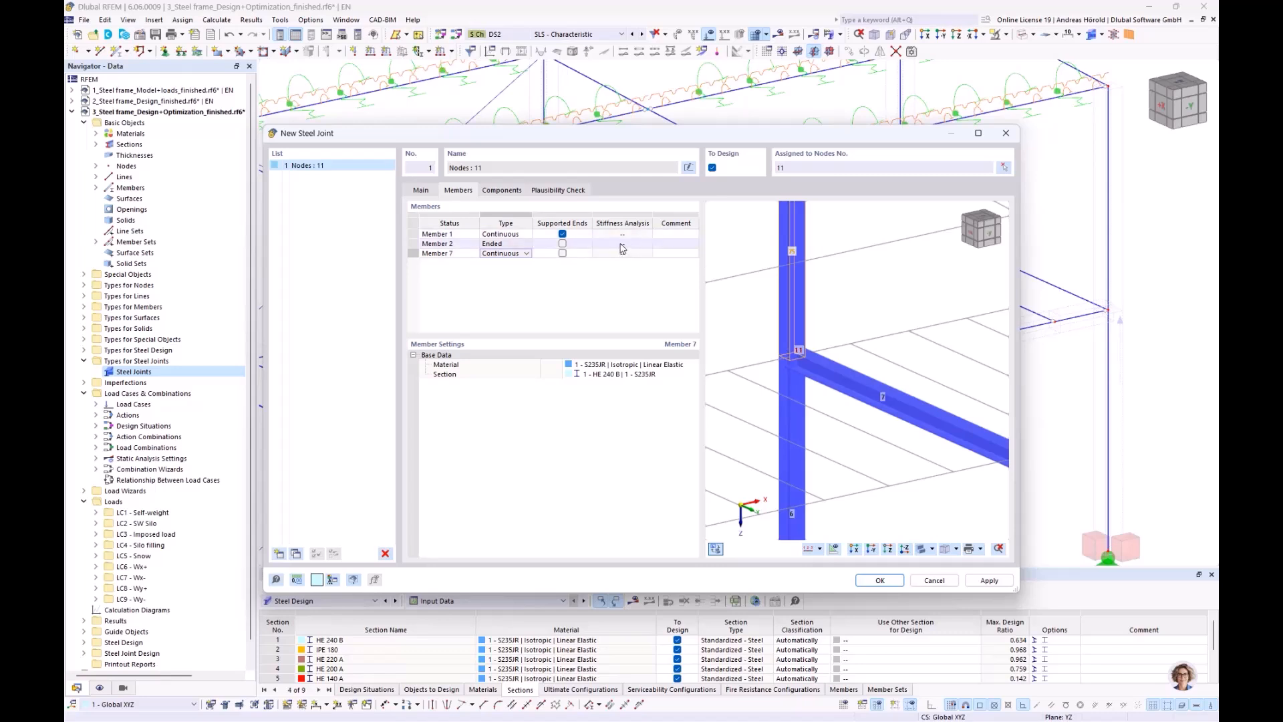
Step: Review the stiffness analysis options N, My and Mz offered for Member 2, the beam ending at the joint
click(622, 245)
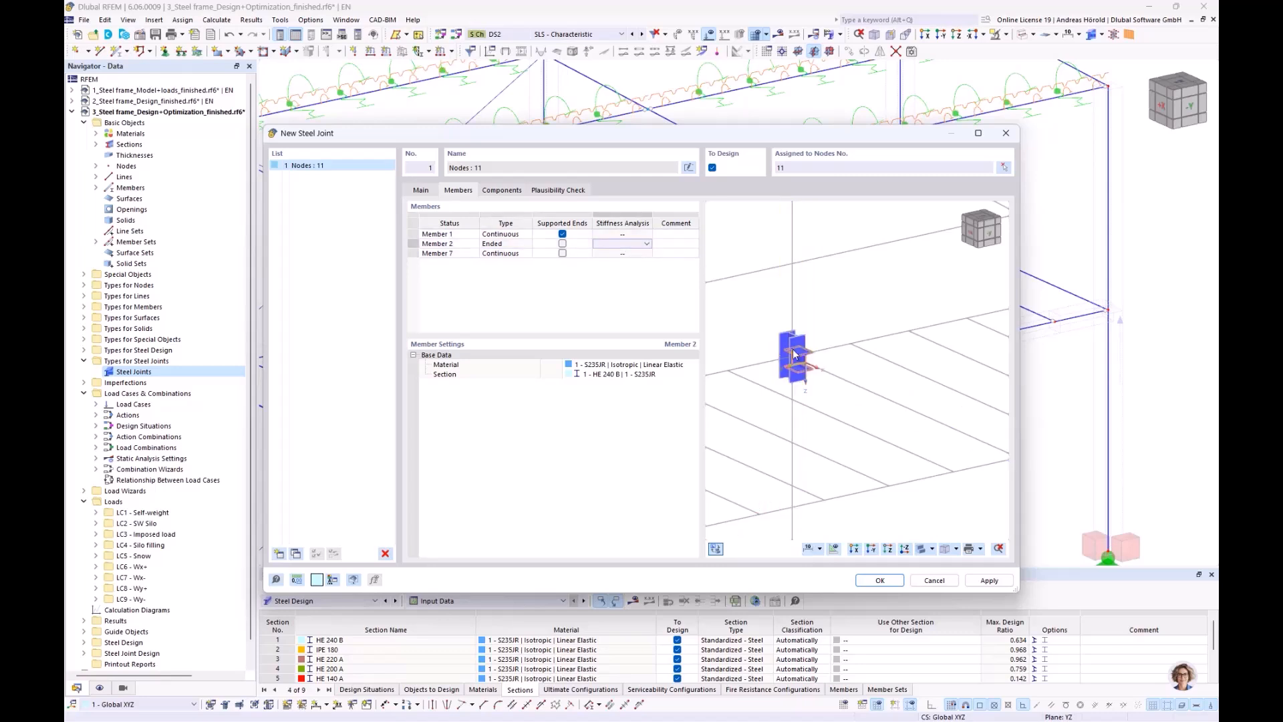
scroll(792, 349, up, 5)
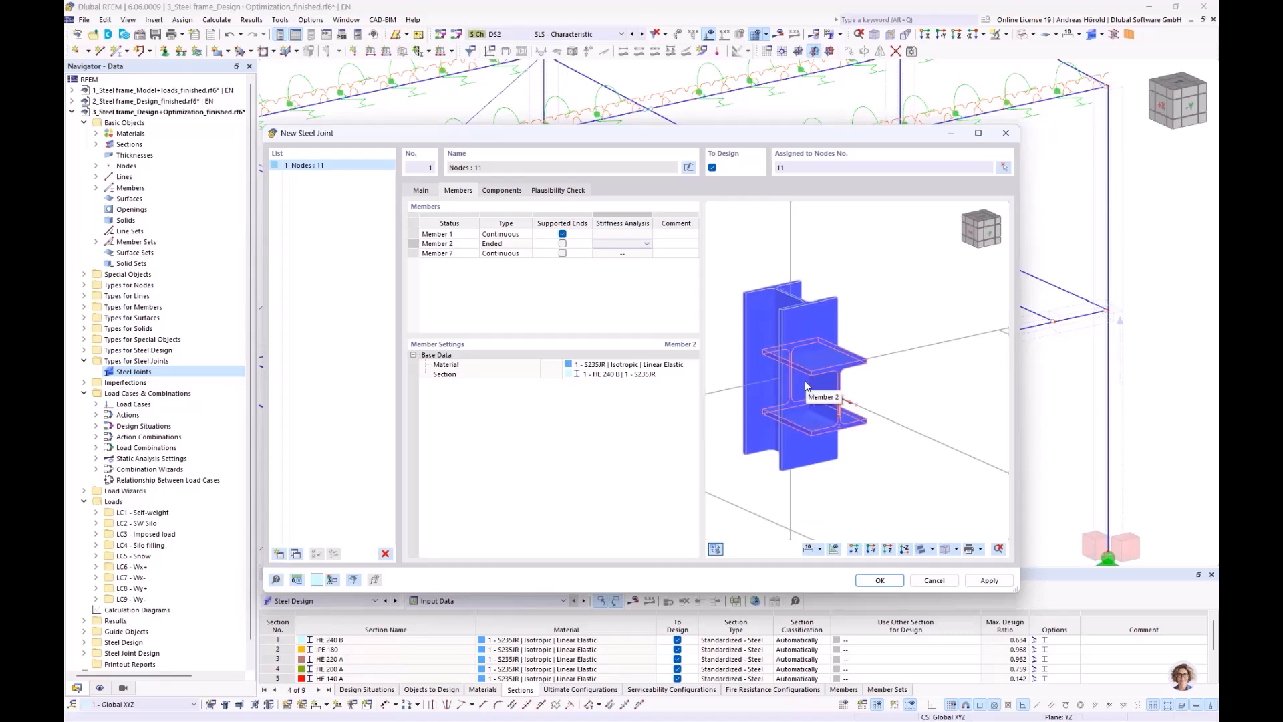
click(648, 245)
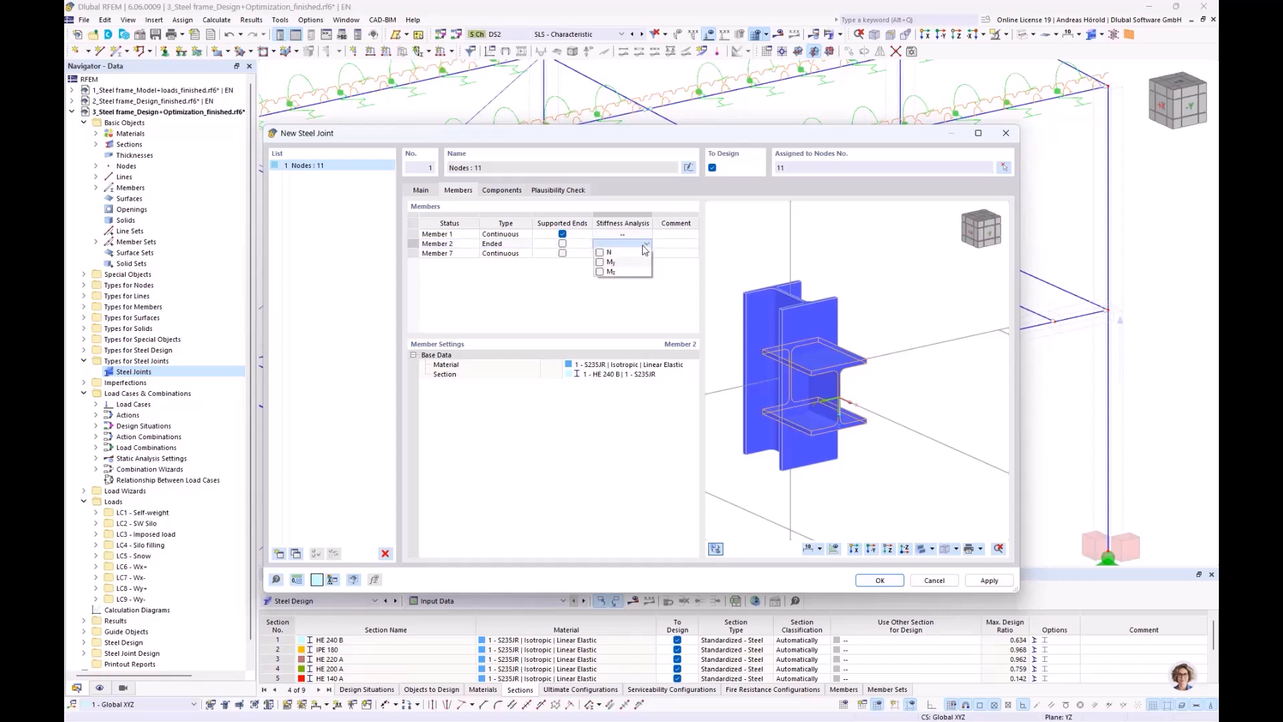
click(600, 254)
click(600, 262)
click(535, 298)
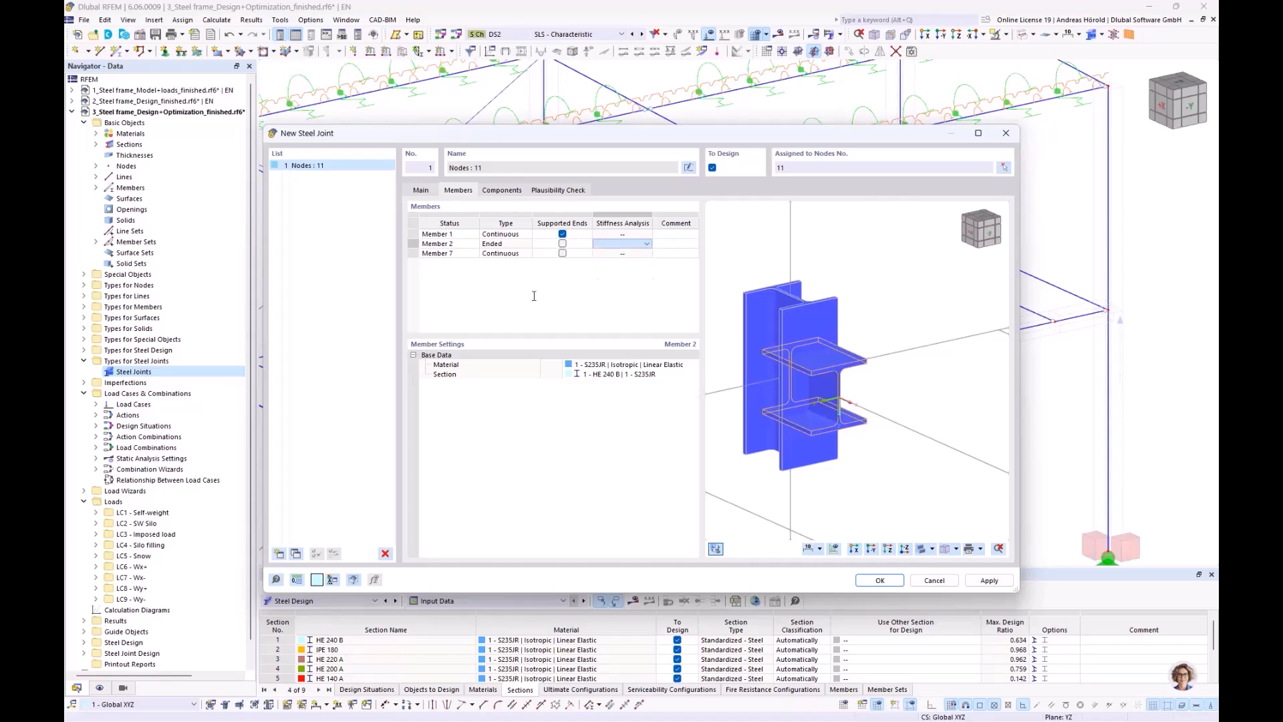
Step: Insert the joint components from the "End Plate | Column Stiffeners" template in the Beam to Continuous Column subcategory and inspect the preview
click(503, 191)
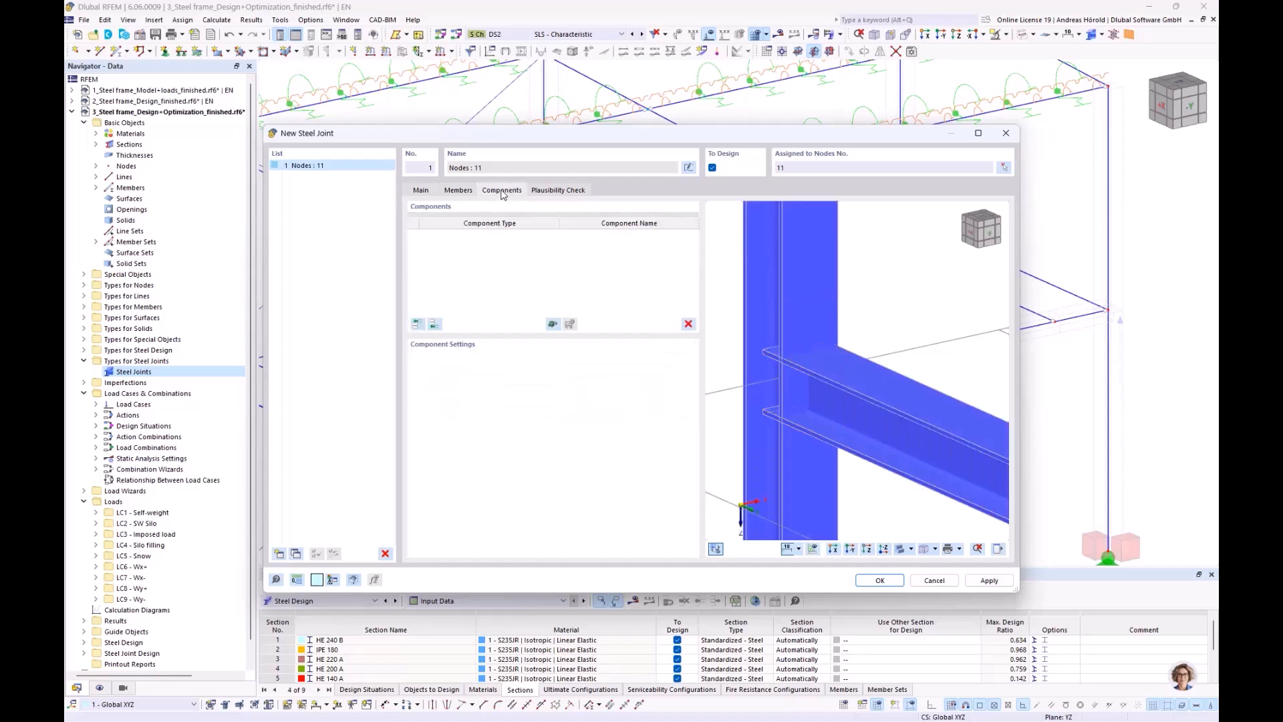
click(553, 324)
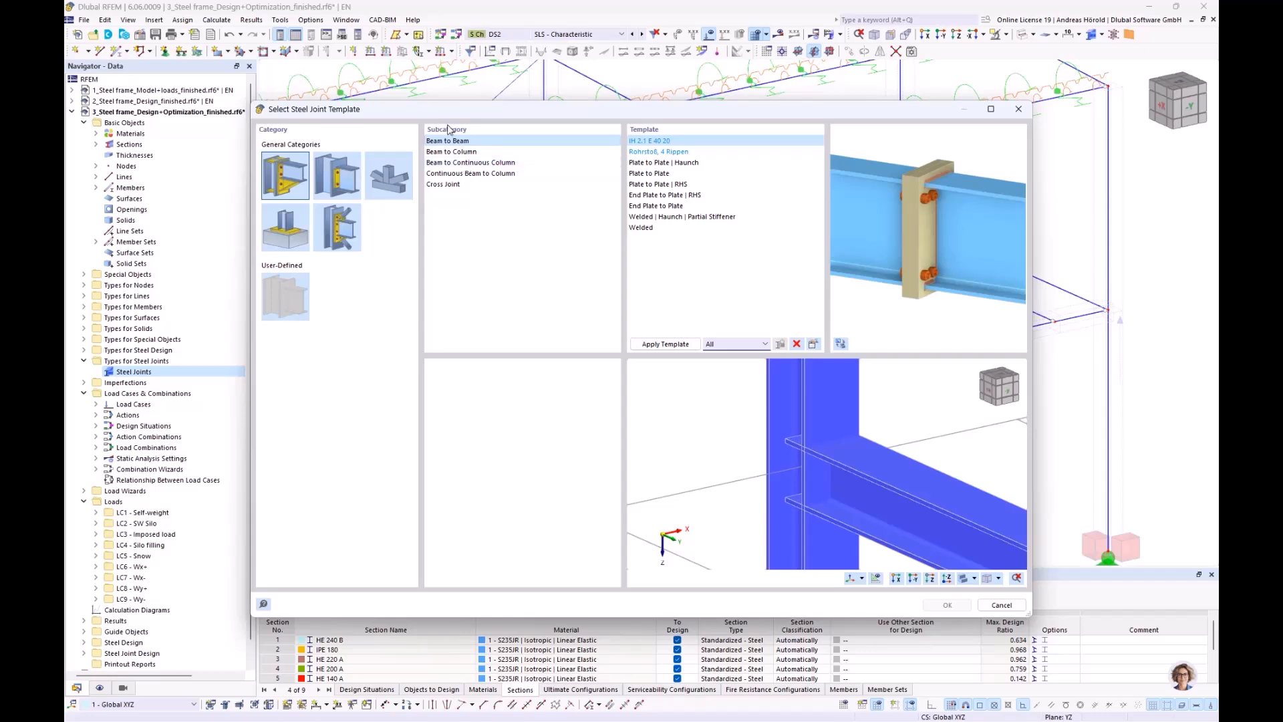
click(459, 164)
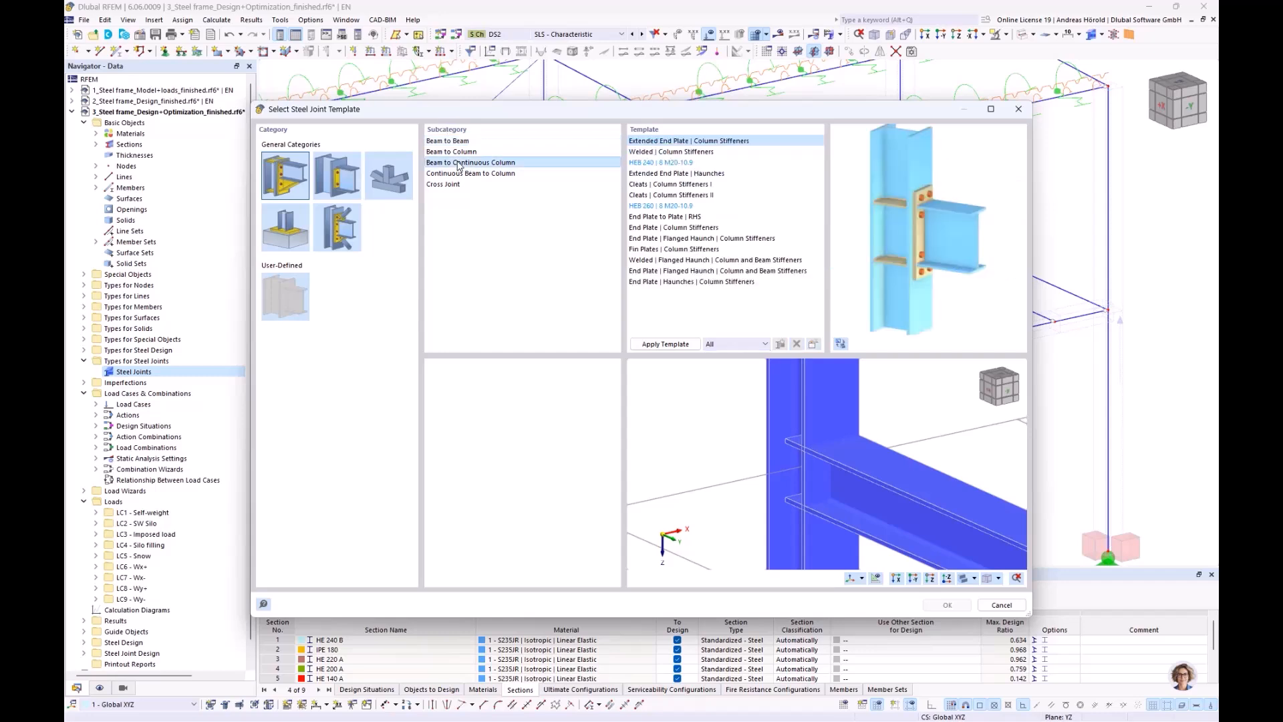
click(690, 229)
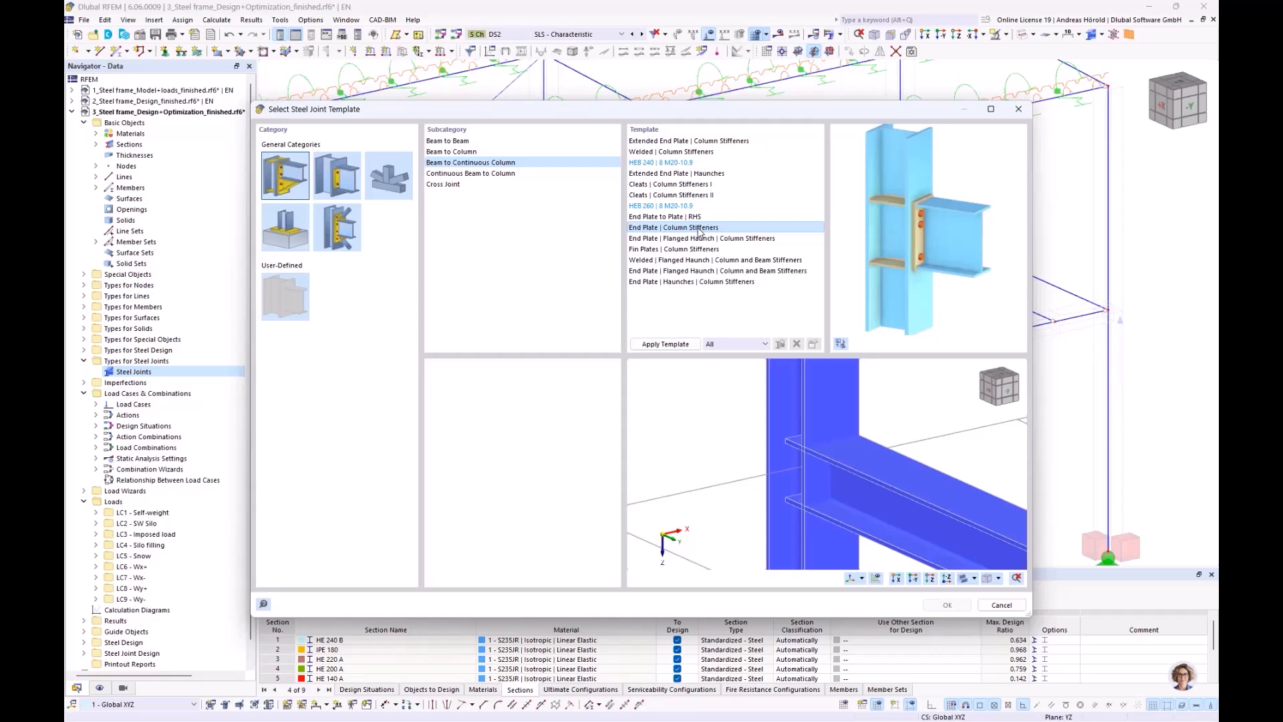
click(667, 341)
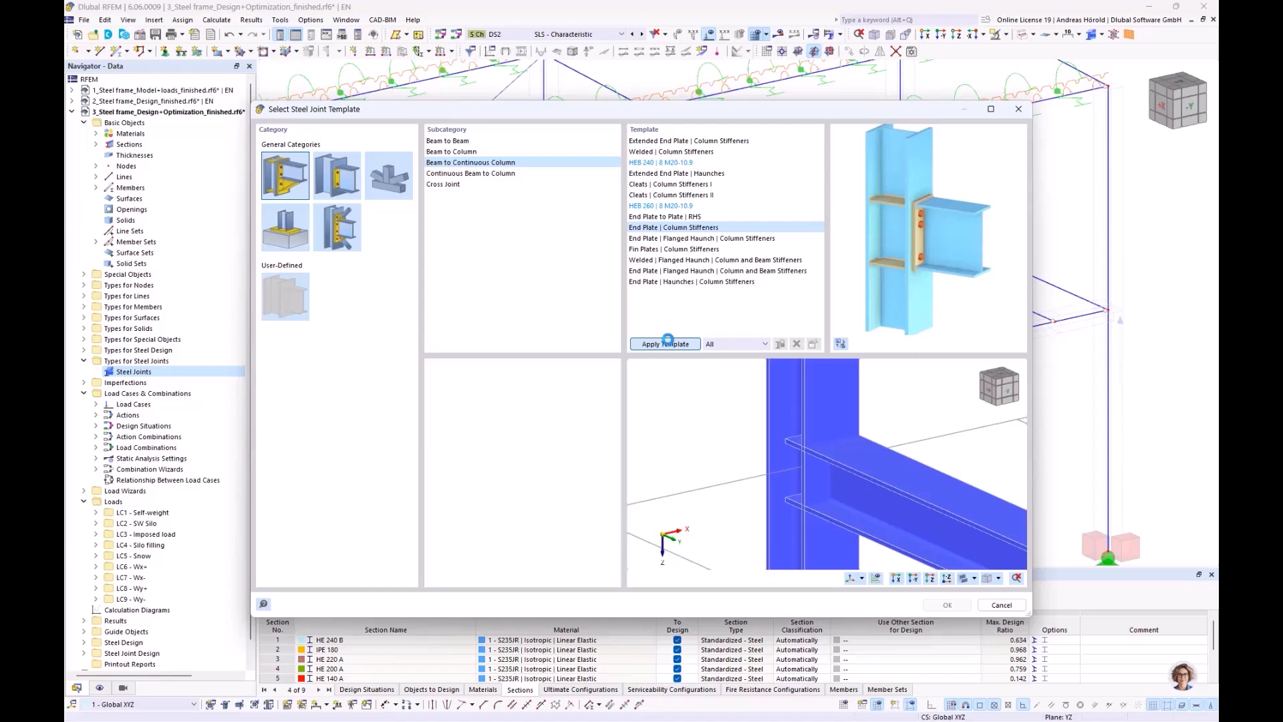
click(668, 339)
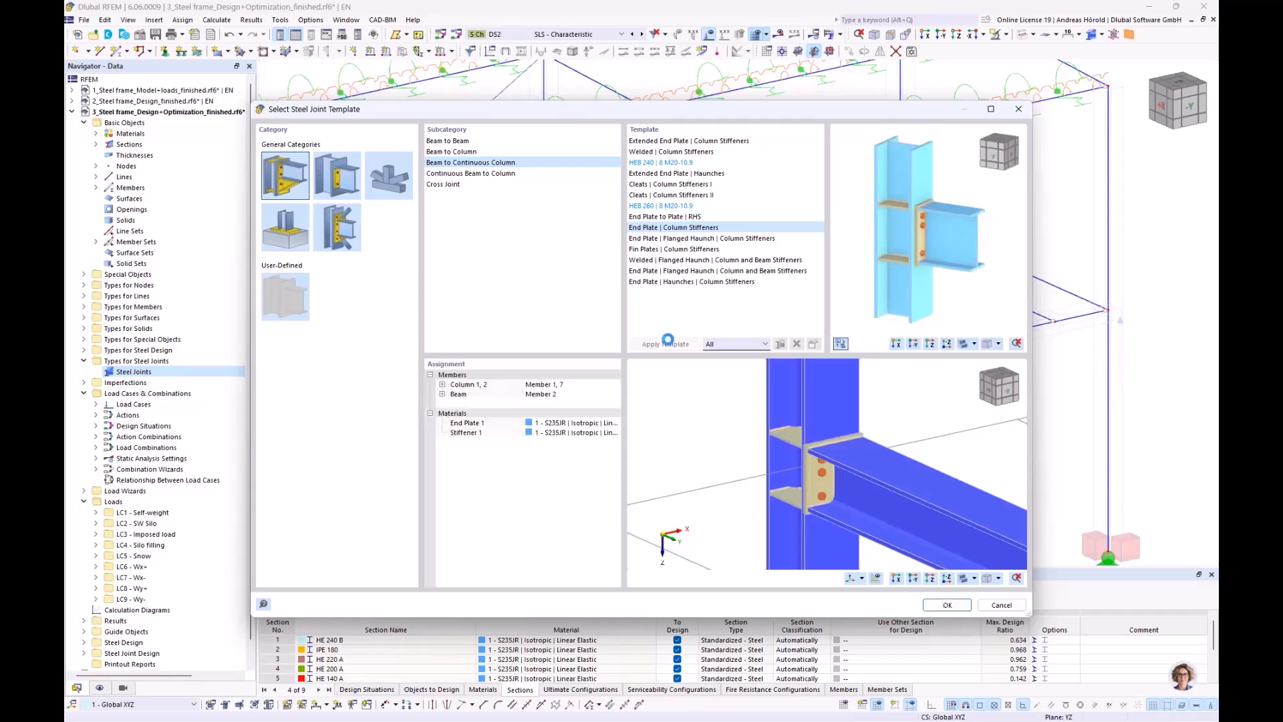
scroll(805, 477, up, 3)
ctrl+middle_drag(805, 477, 803, 438)
scroll(849, 461, down, 2)
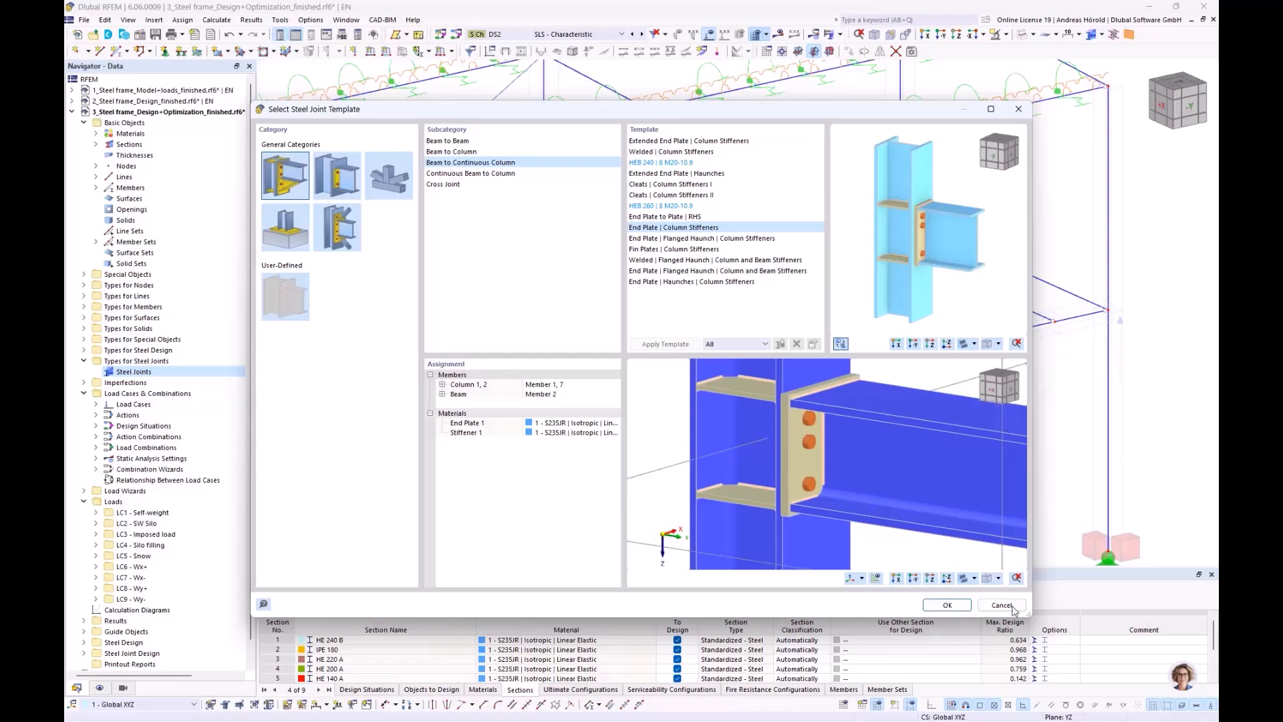
click(942, 606)
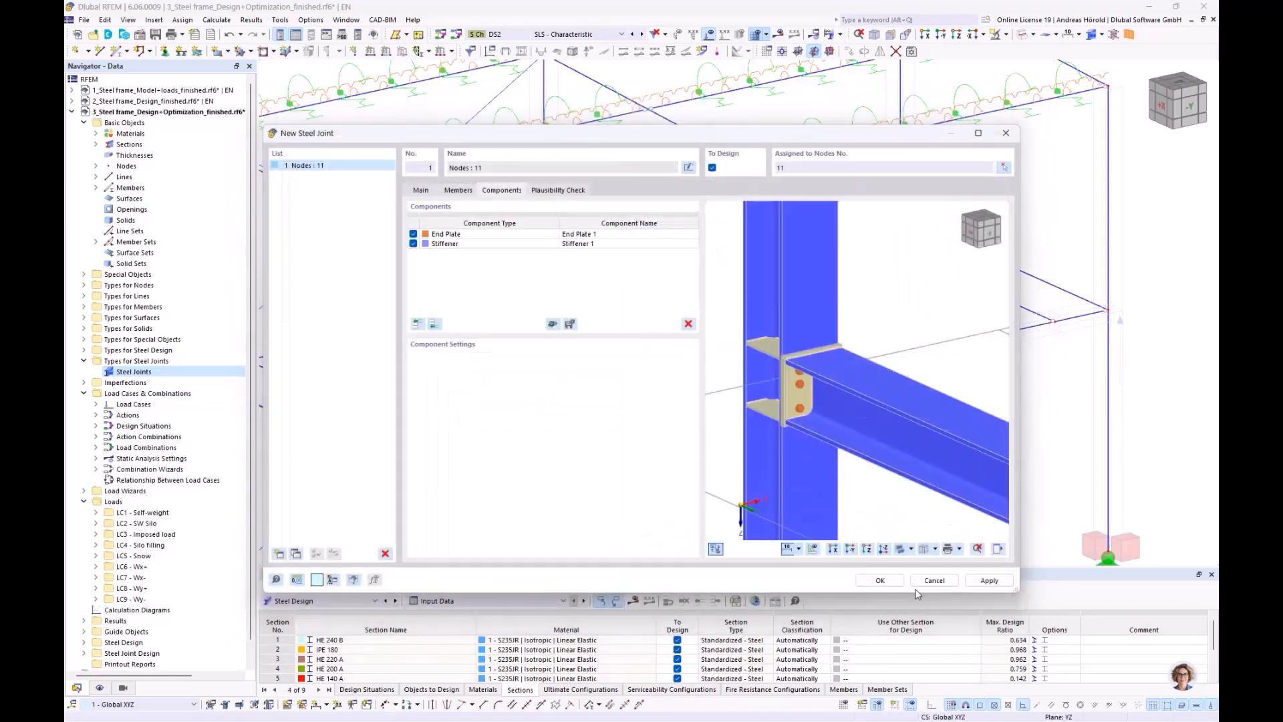
Step: Select the End Plate 1 component, inspect it in the preview and set its plate thickness to 25 mm
click(611, 237)
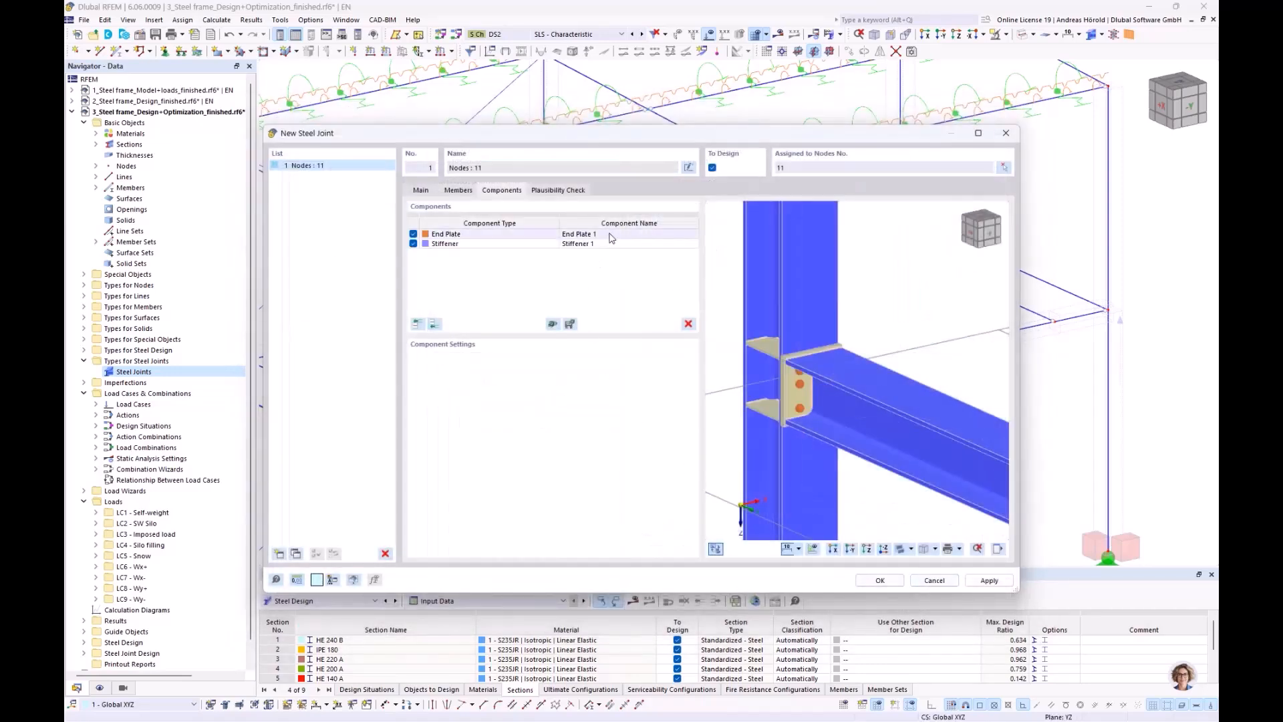
click(616, 238)
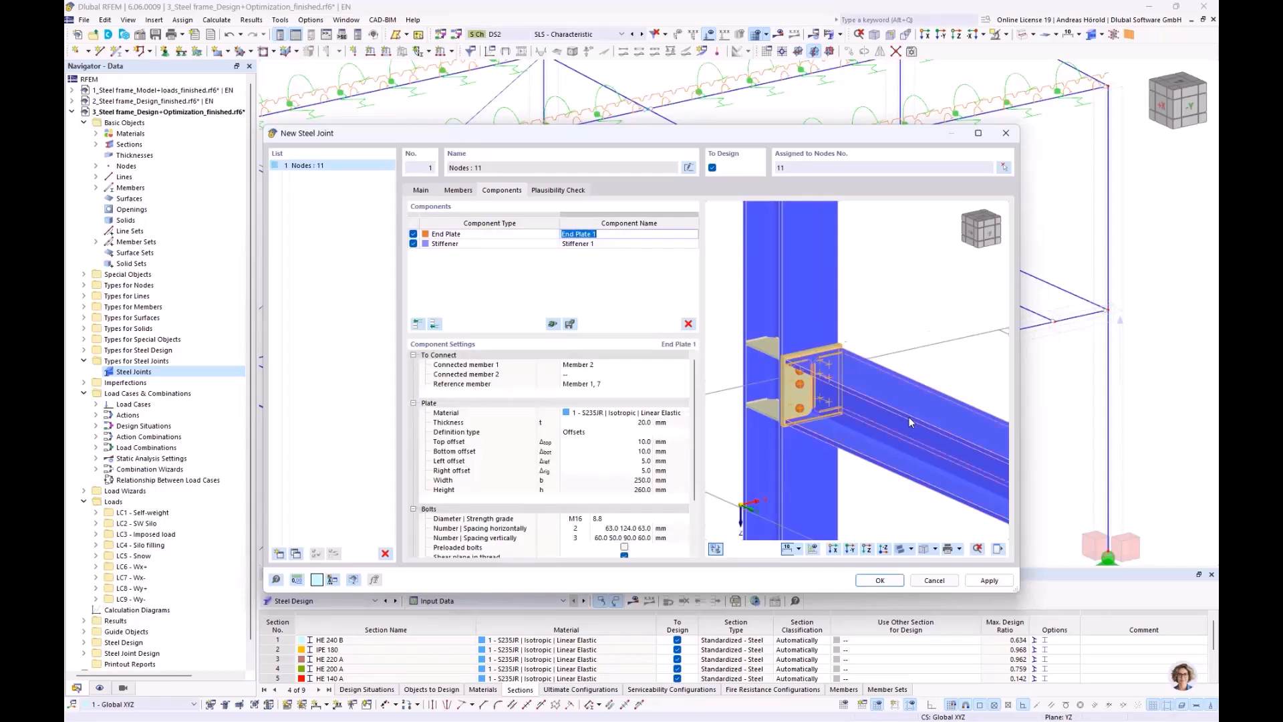
scroll(751, 363, up, 4)
mouse_move(872, 382)
middle_down()
mouse_move(902, 386)
mouse_move(872, 404)
mouse_move(877, 384)
middle_up()
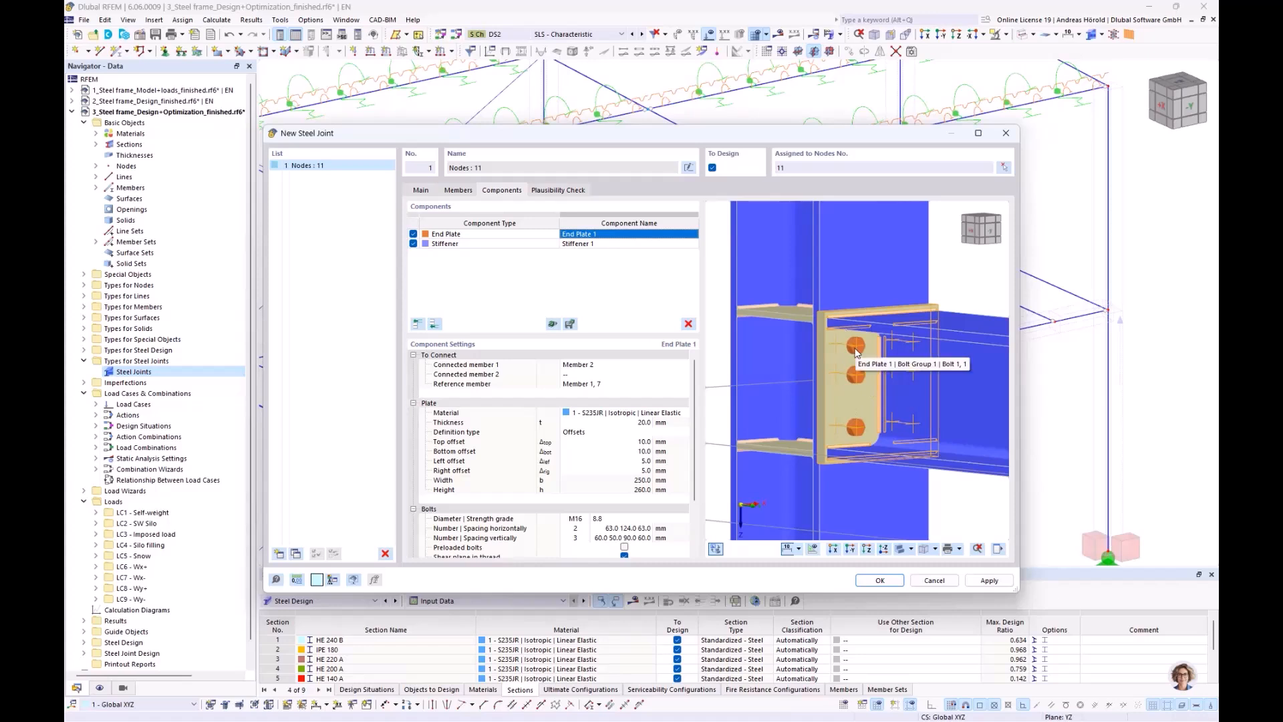
click(638, 424)
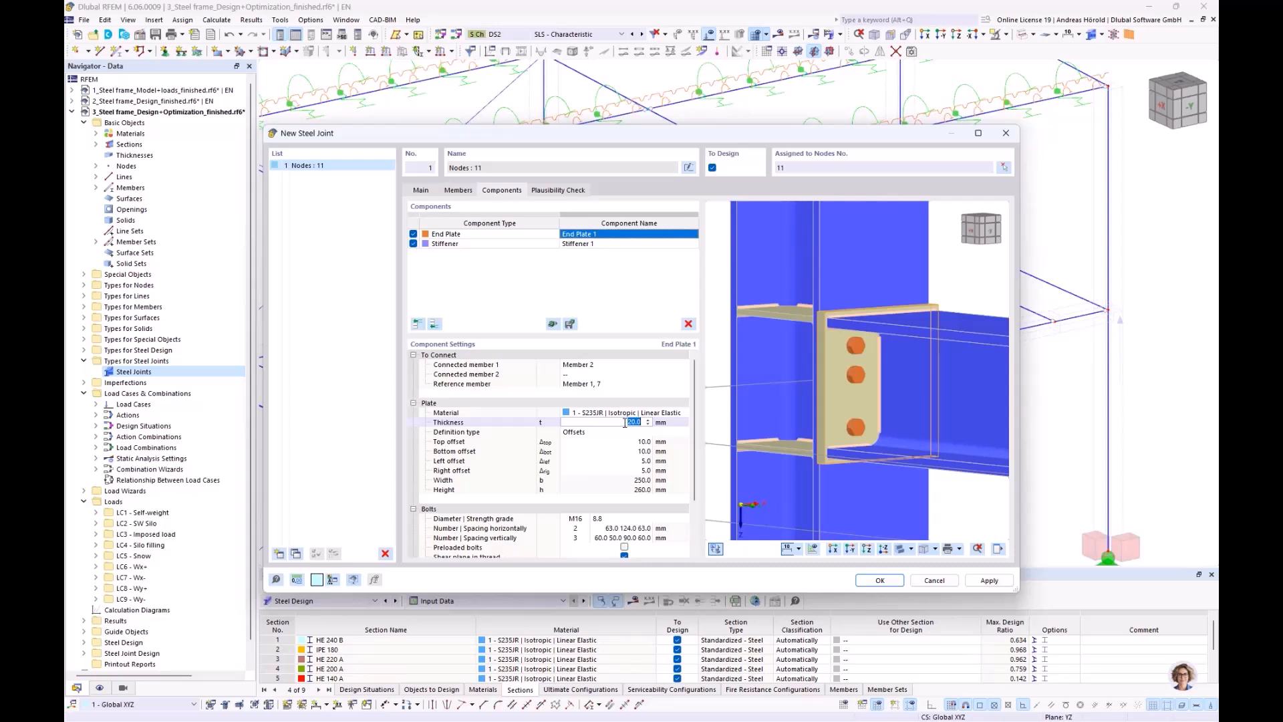
text(25)
Step: Set the end plate's top and bottom offsets to 90 mm and its left and right offsets to 0 mm
click(637, 442)
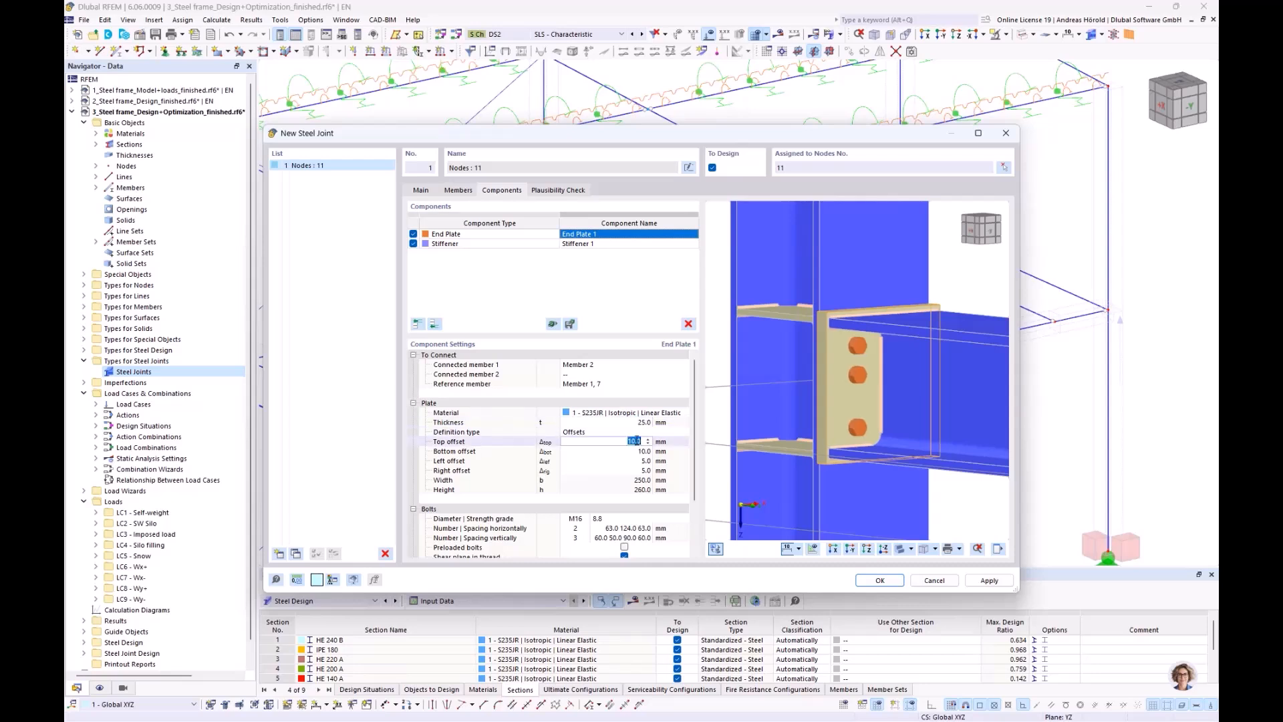
text(5.)
text(0)
click(643, 452)
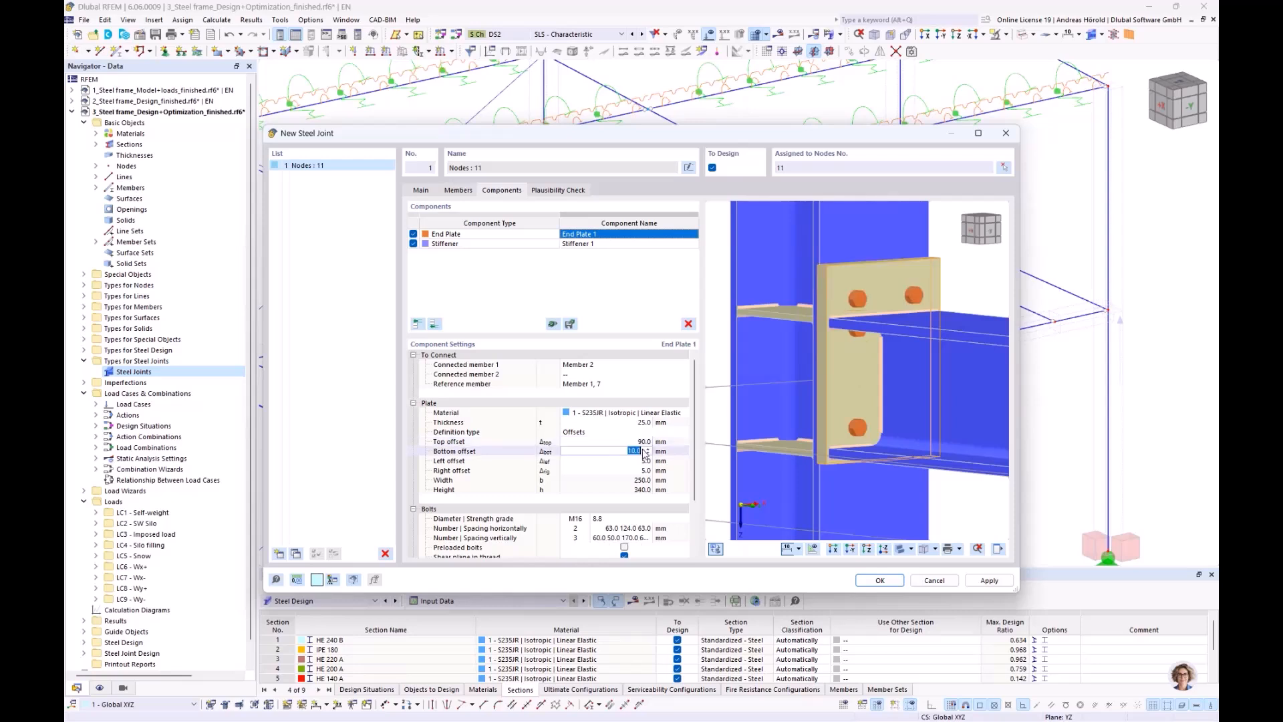
text(90)
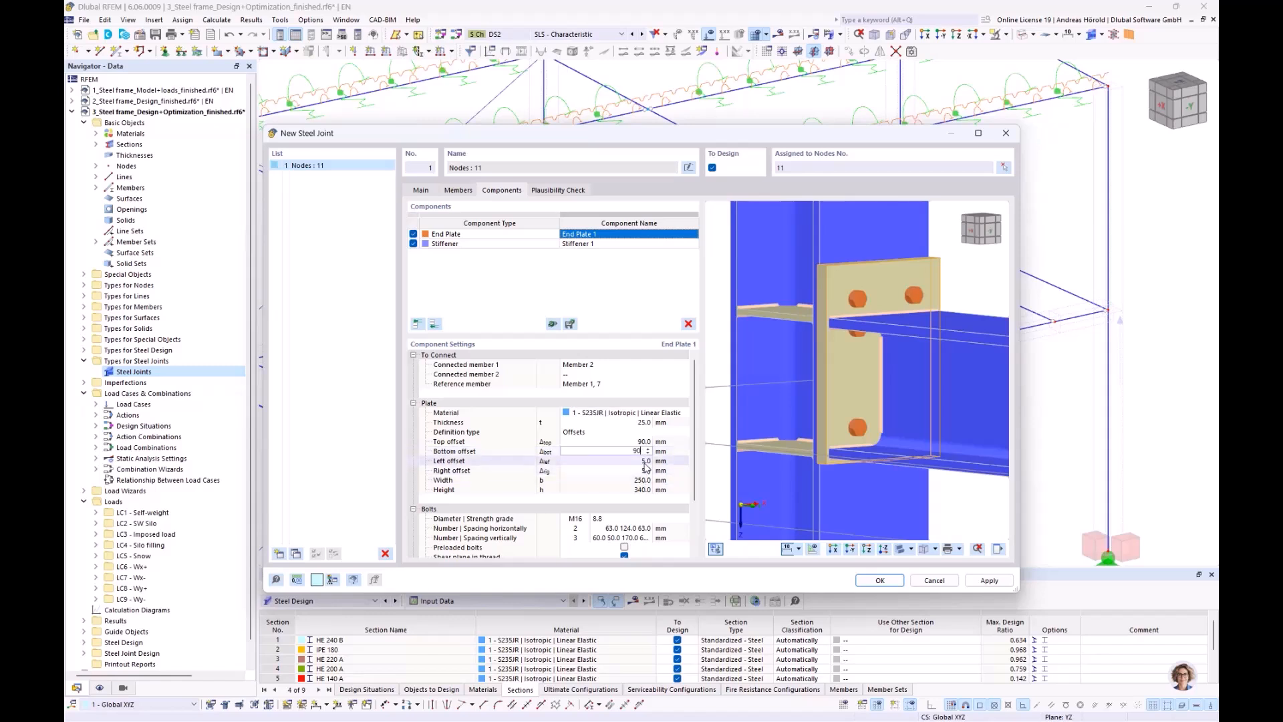
click(645, 464)
text(0)
click(643, 472)
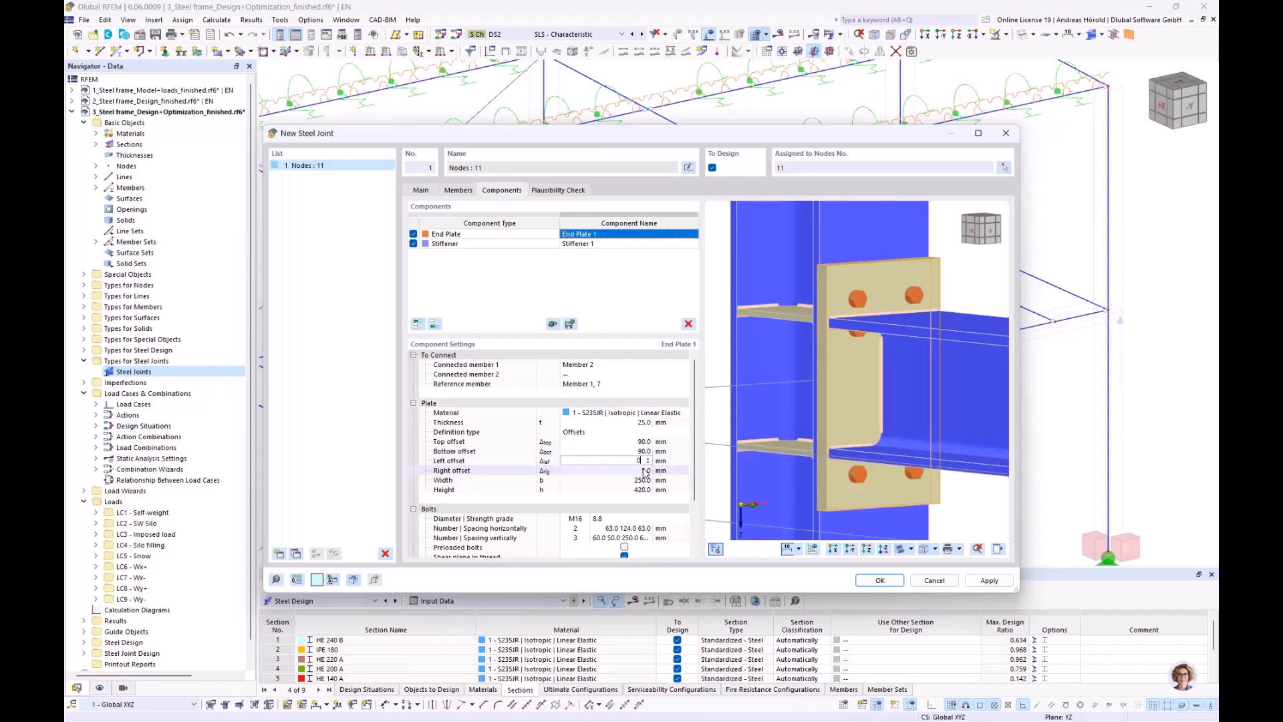
text(0)
click(644, 480)
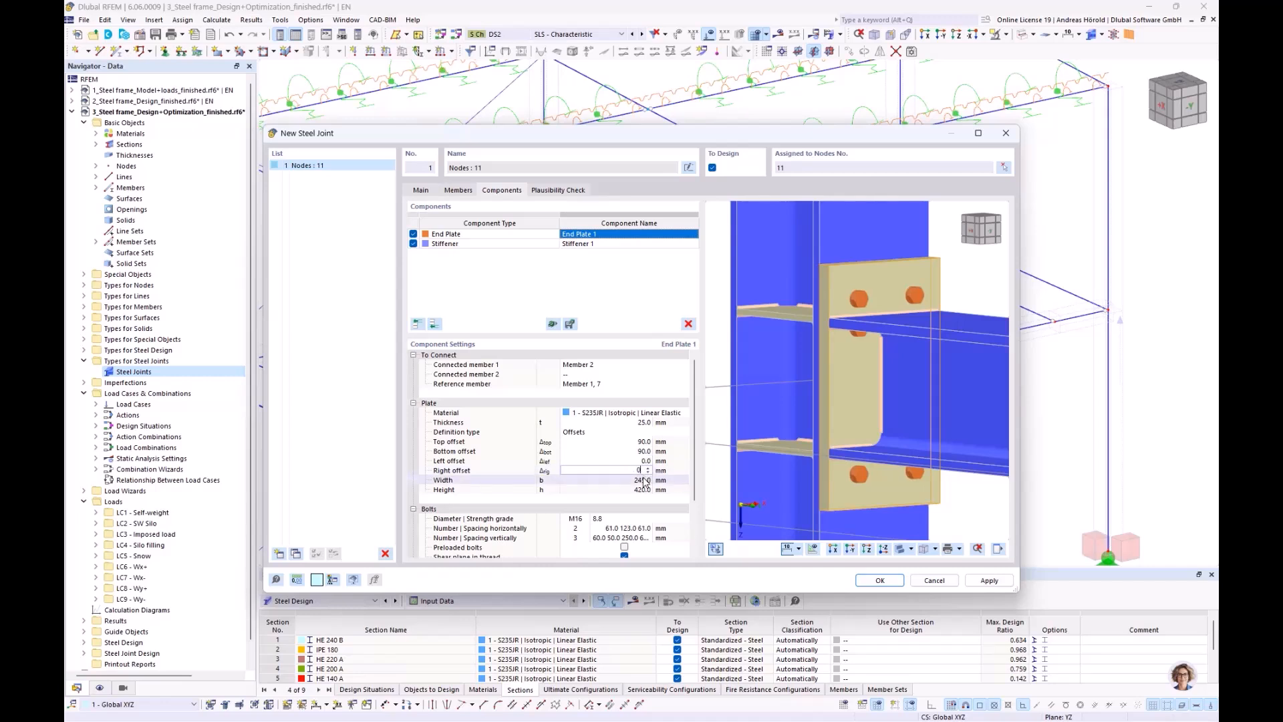
Step: Set the end plate's bolts to diameter M24 with strength grade 10.9
scroll(643, 480, down, 2)
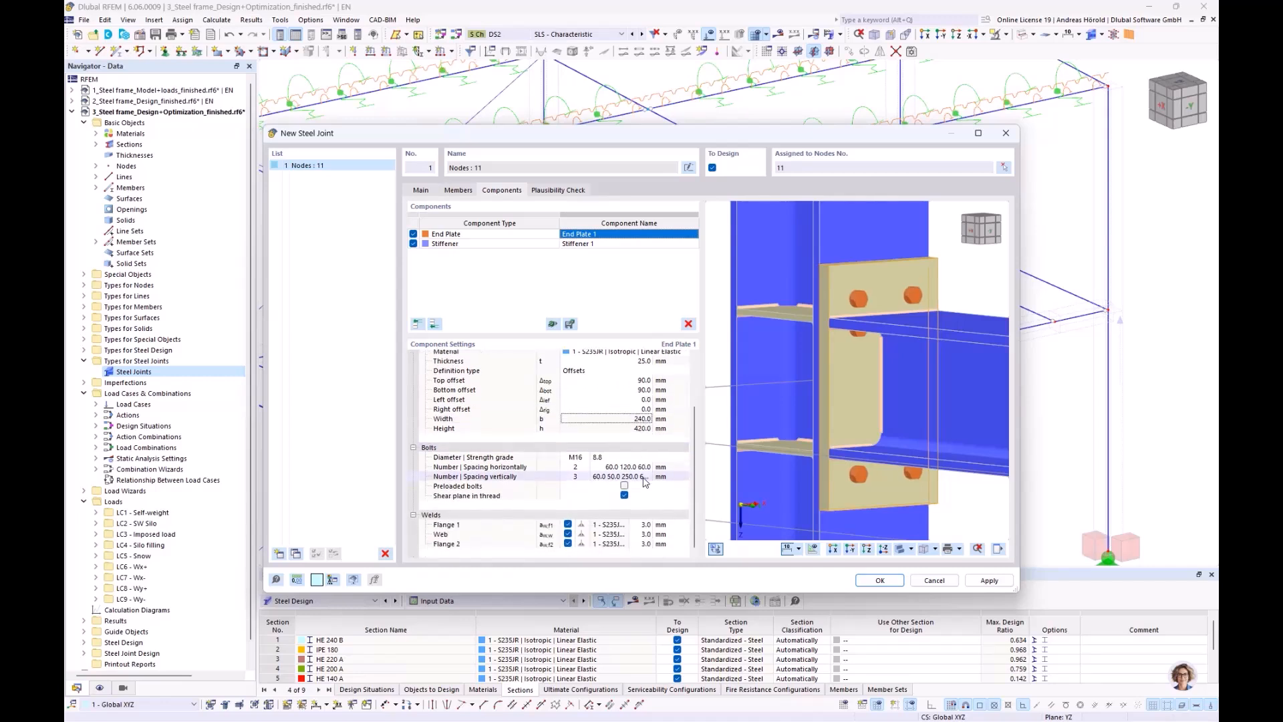
click(579, 458)
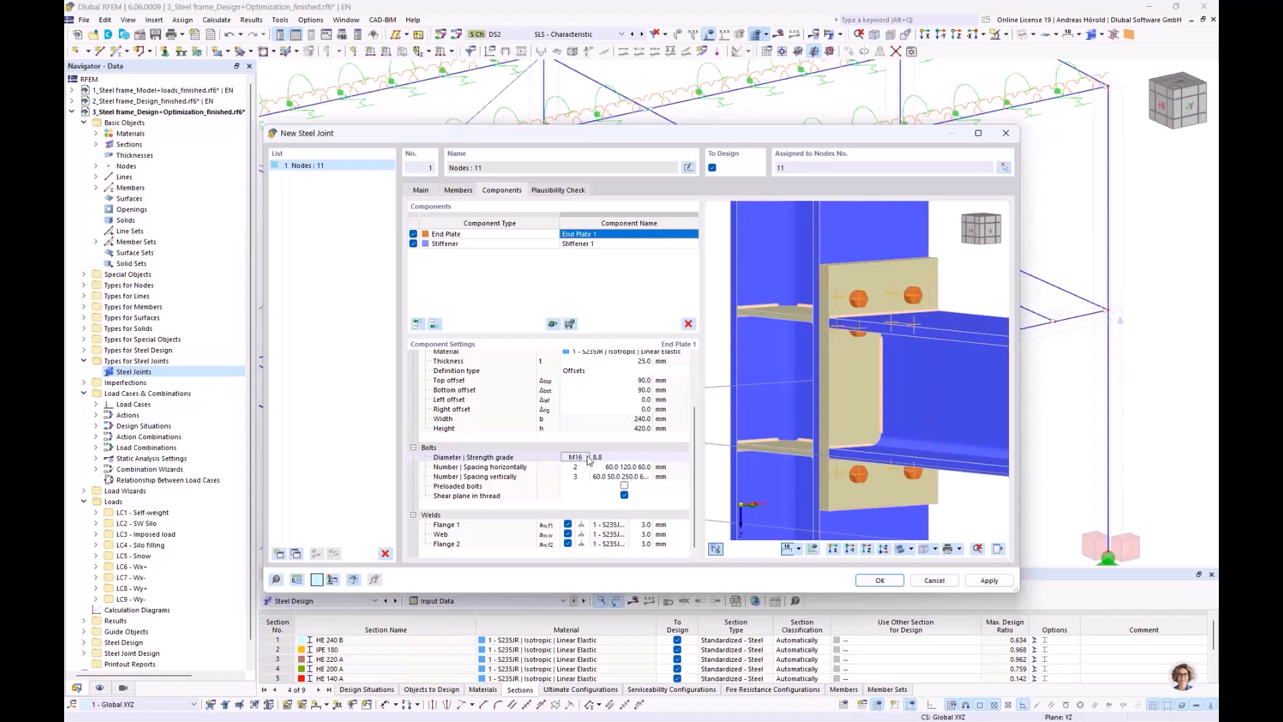
click(585, 457)
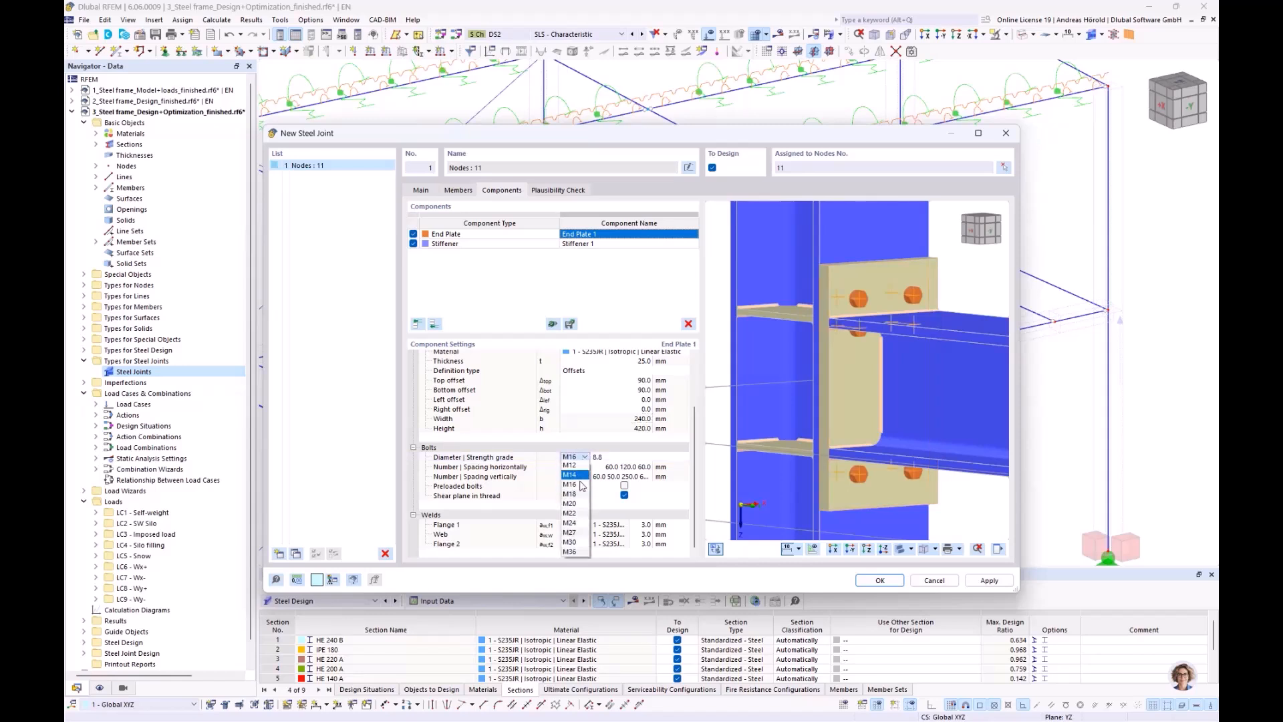
click(570, 523)
click(612, 458)
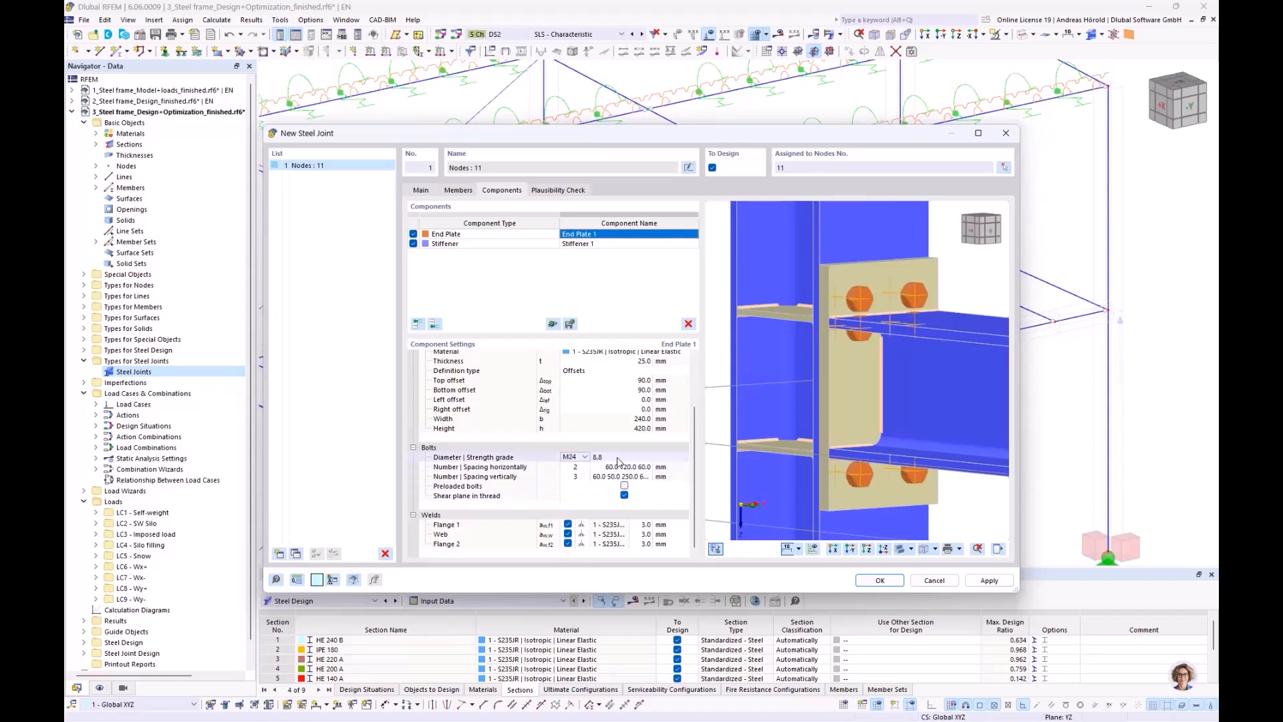
click(640, 459)
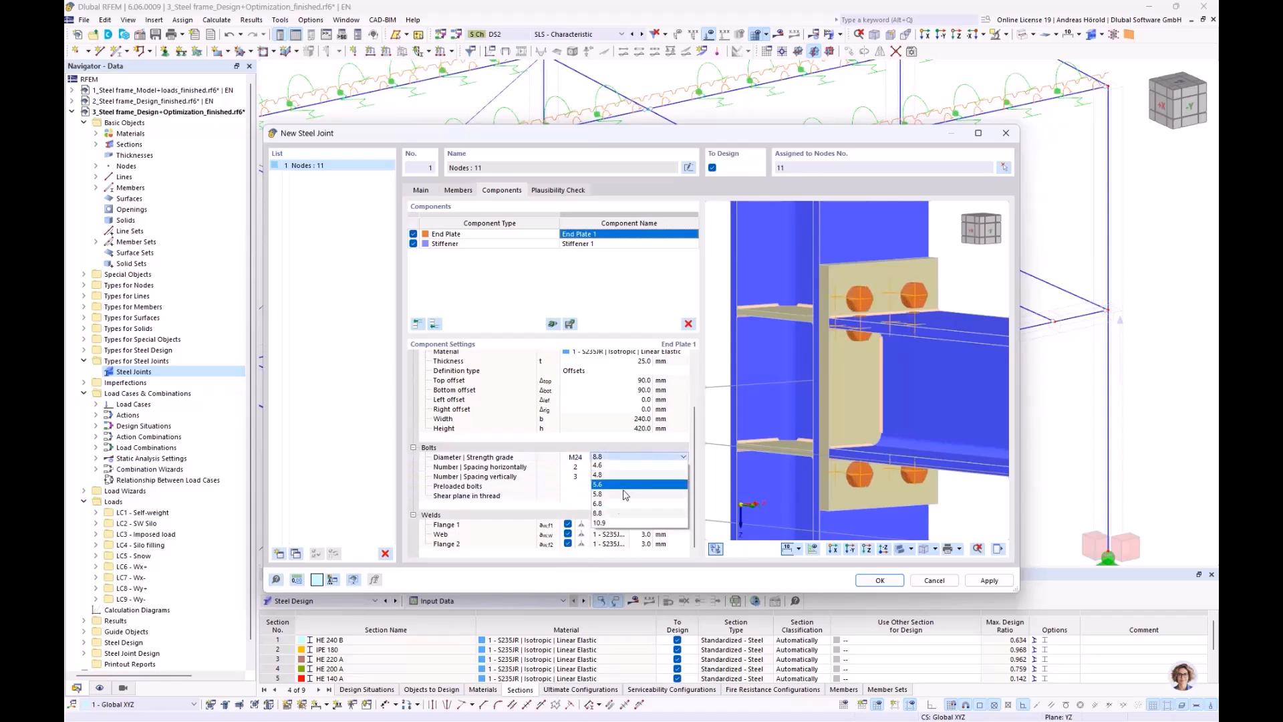
click(615, 528)
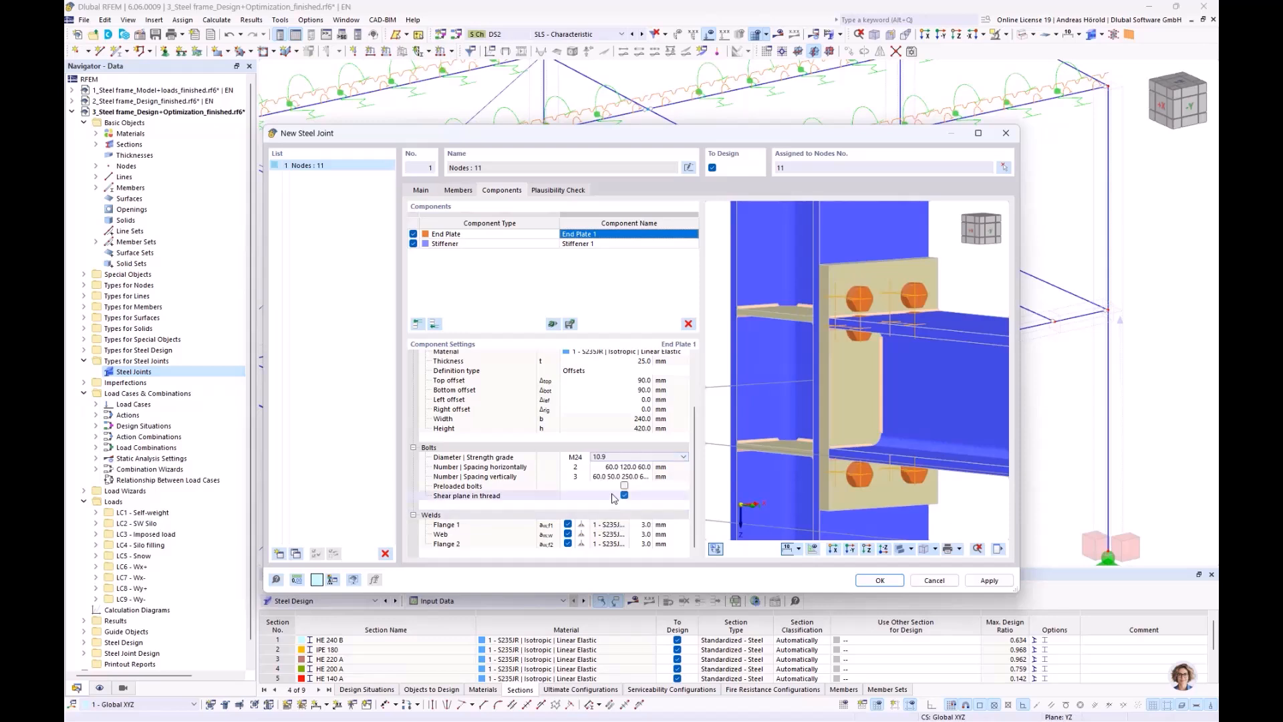
Step: Set the end plate's bolts to 4 vertically with spacings 45, 100, 130, 100 and 45 mm, and widen the dialog to check them
click(627, 468)
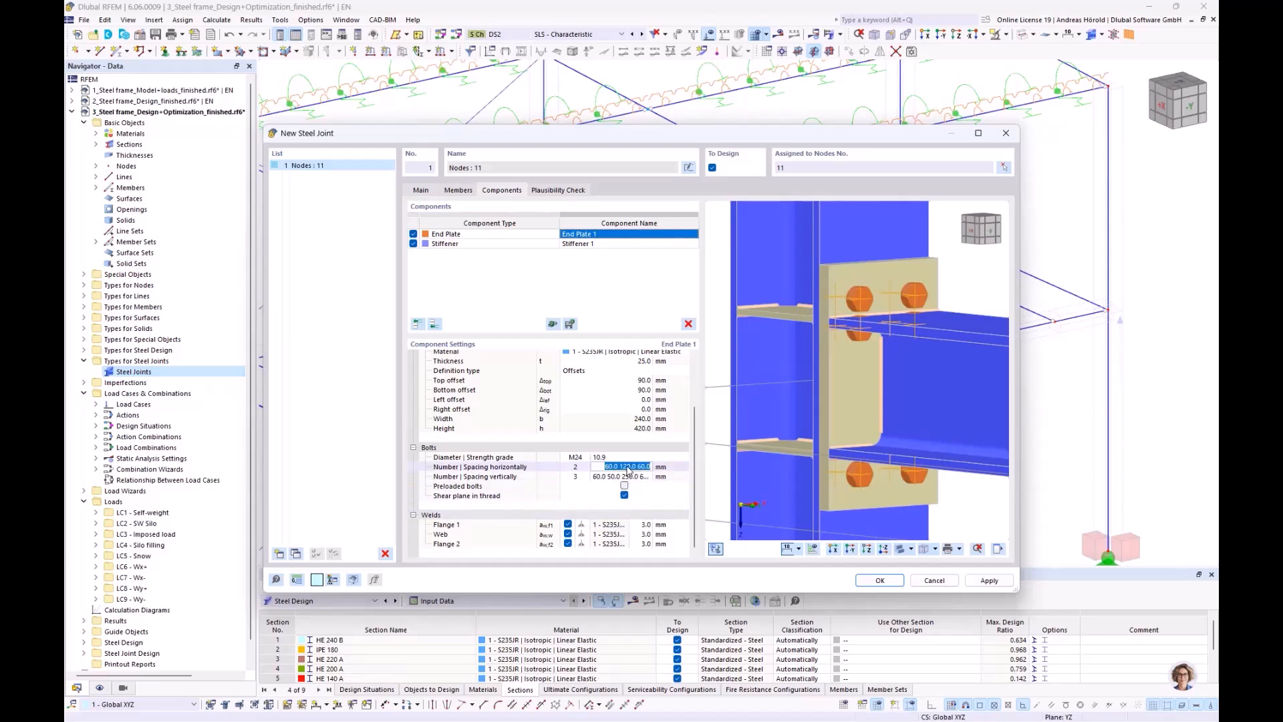
click(614, 477)
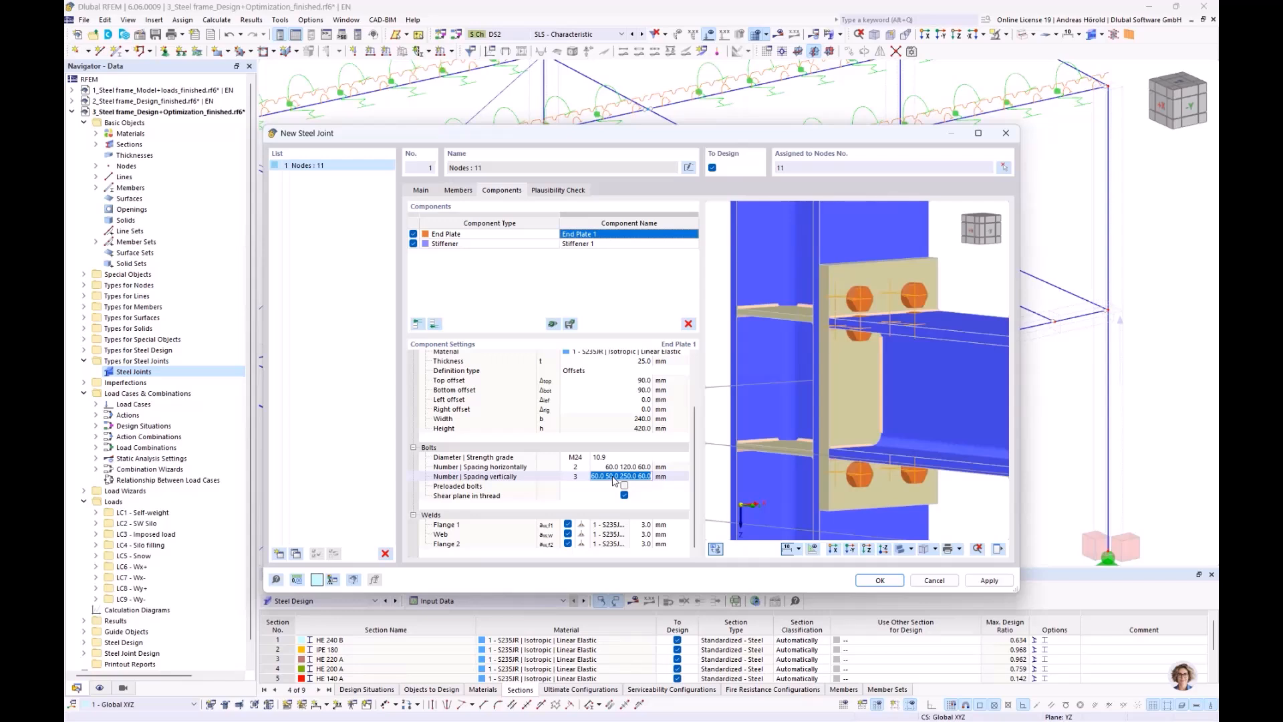
text(45 100 130)
key(Return)
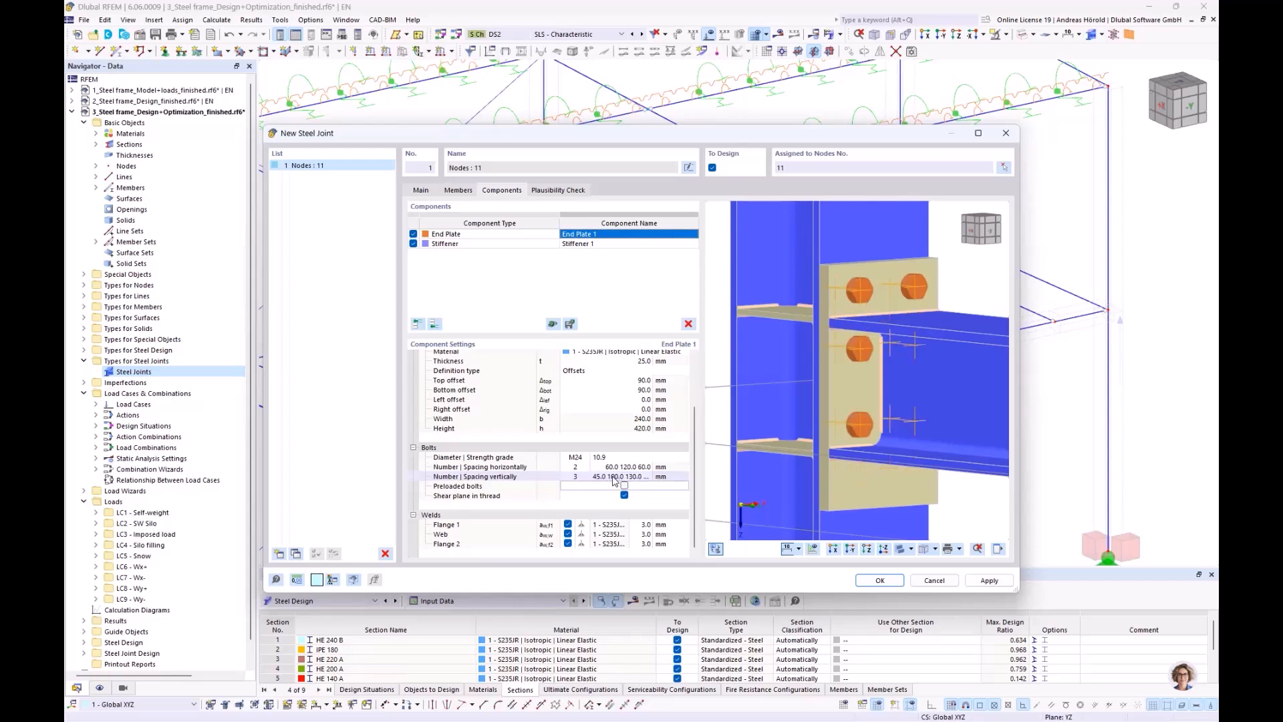
click(580, 477)
text(4)
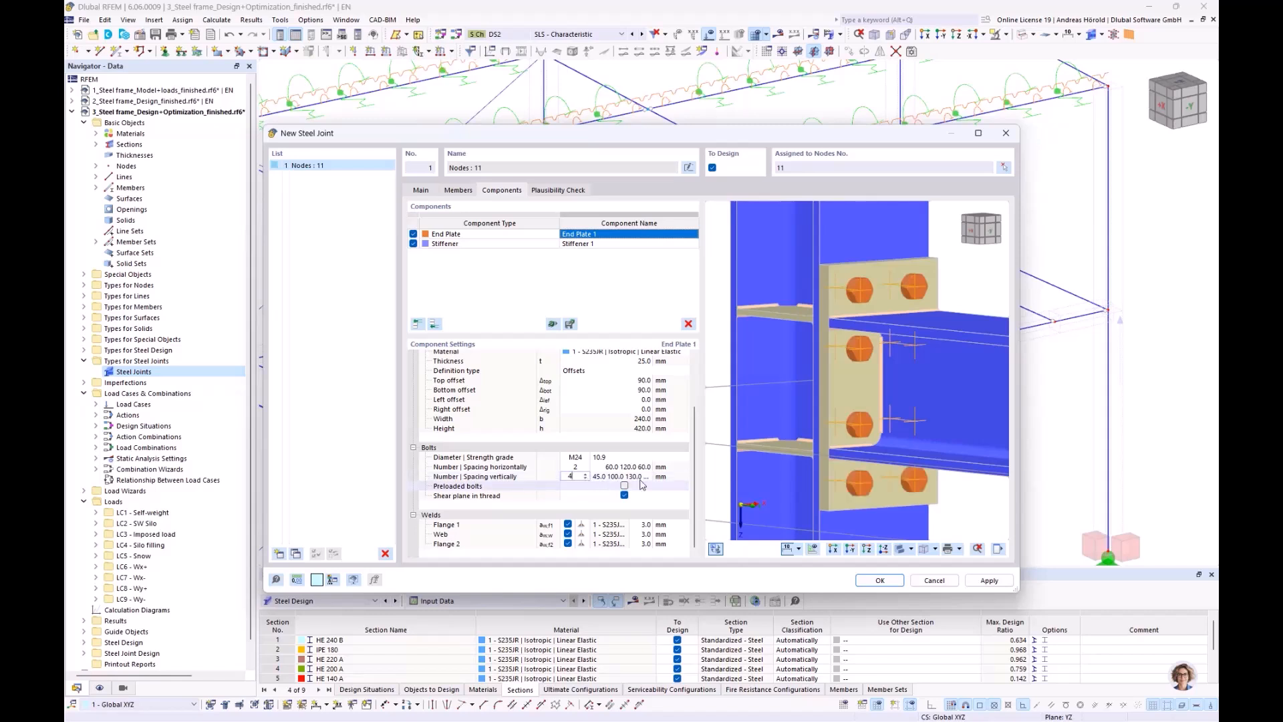
click(612, 477)
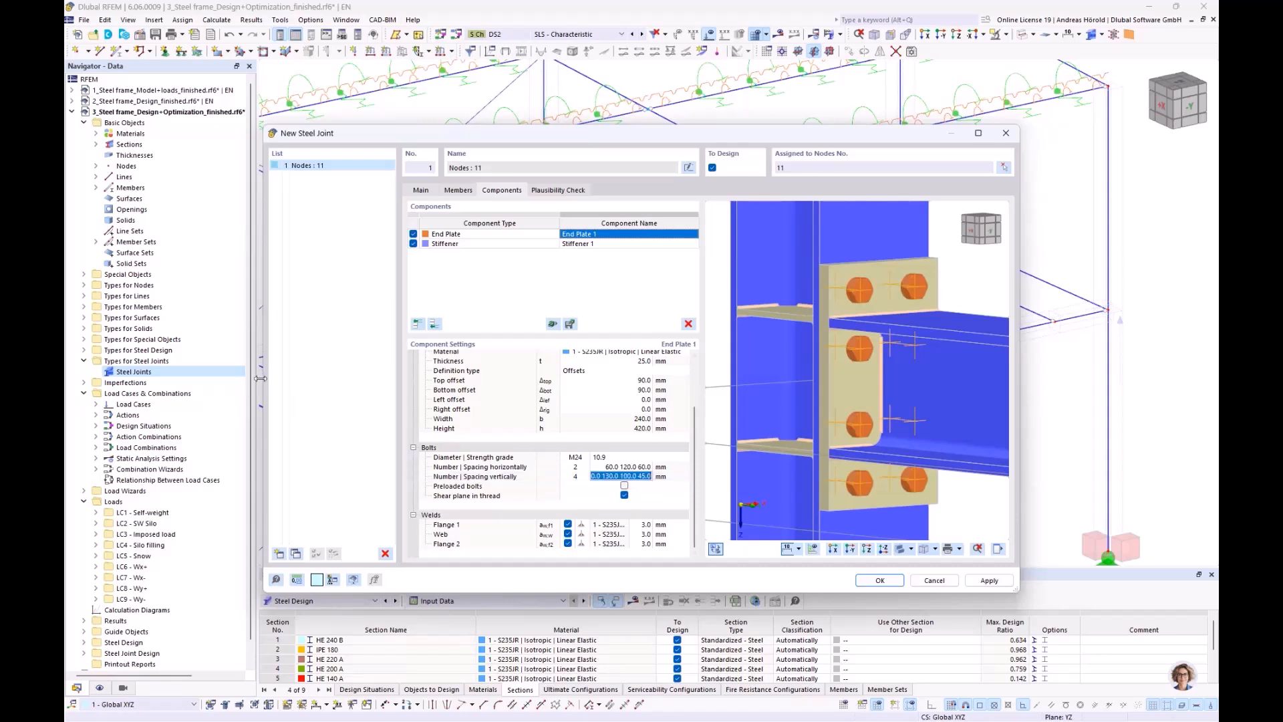
drag(265, 381, 83, 367)
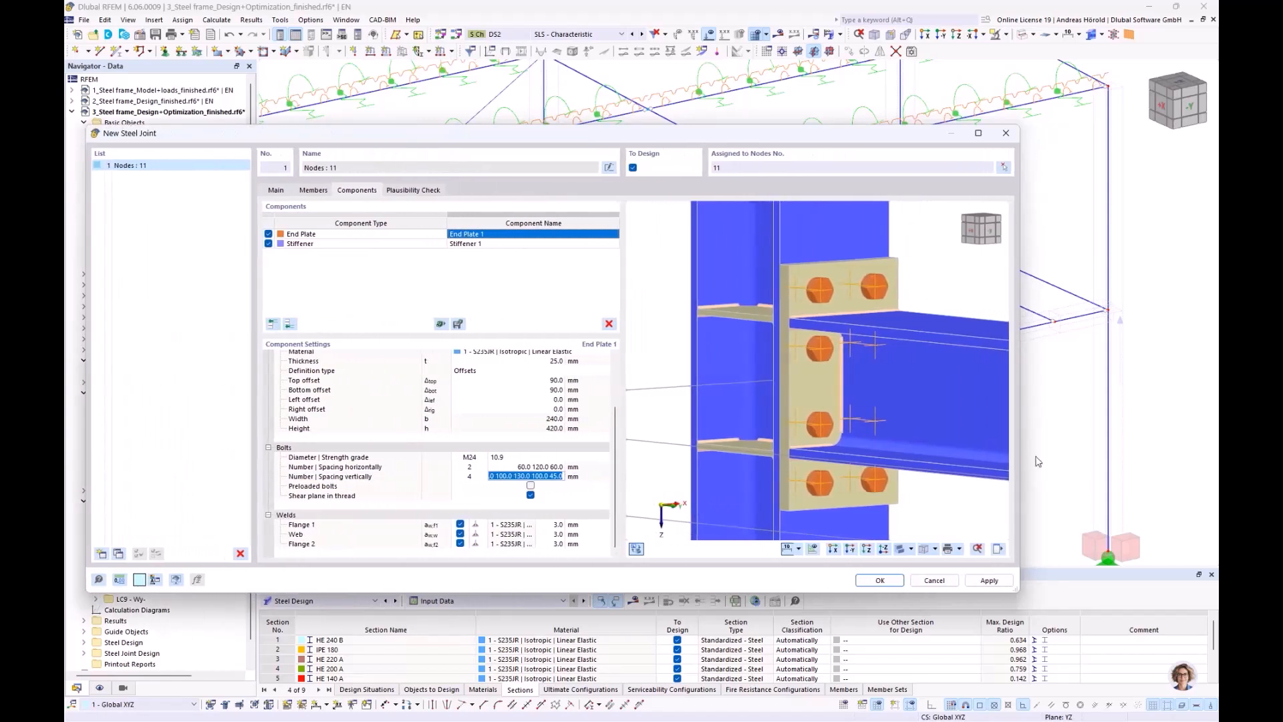
drag(1020, 439, 1152, 444)
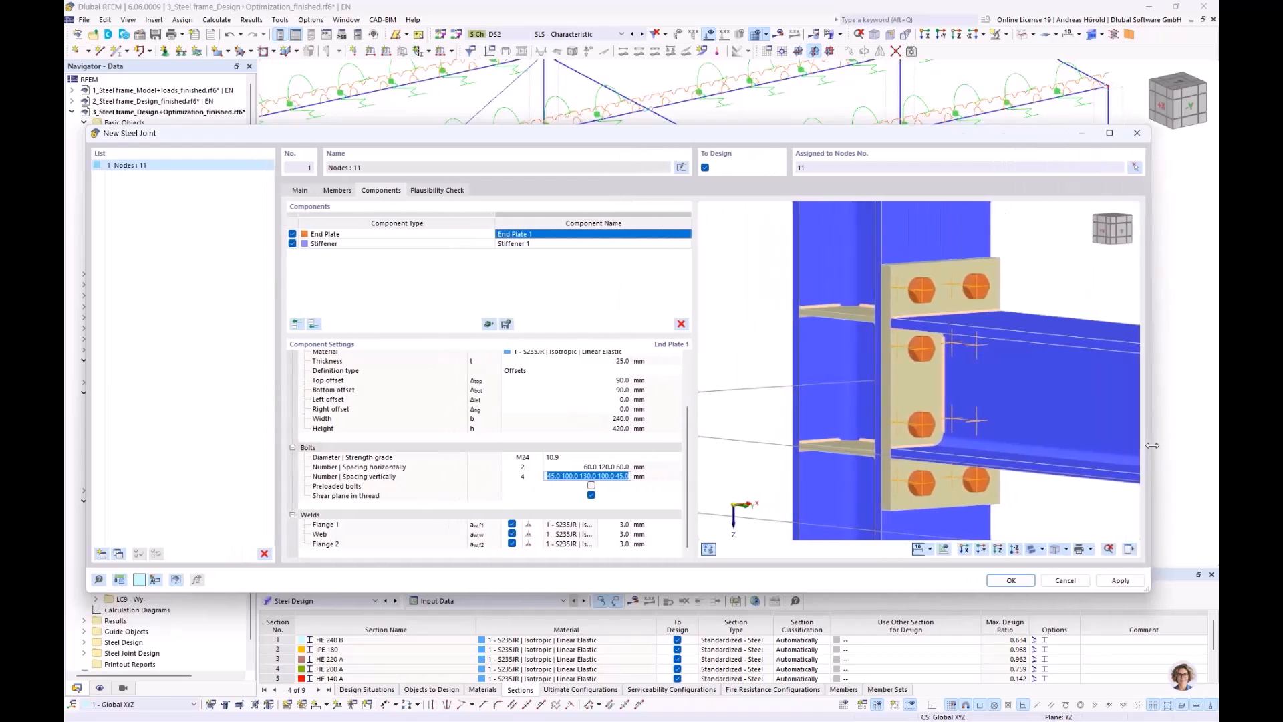
click(597, 486)
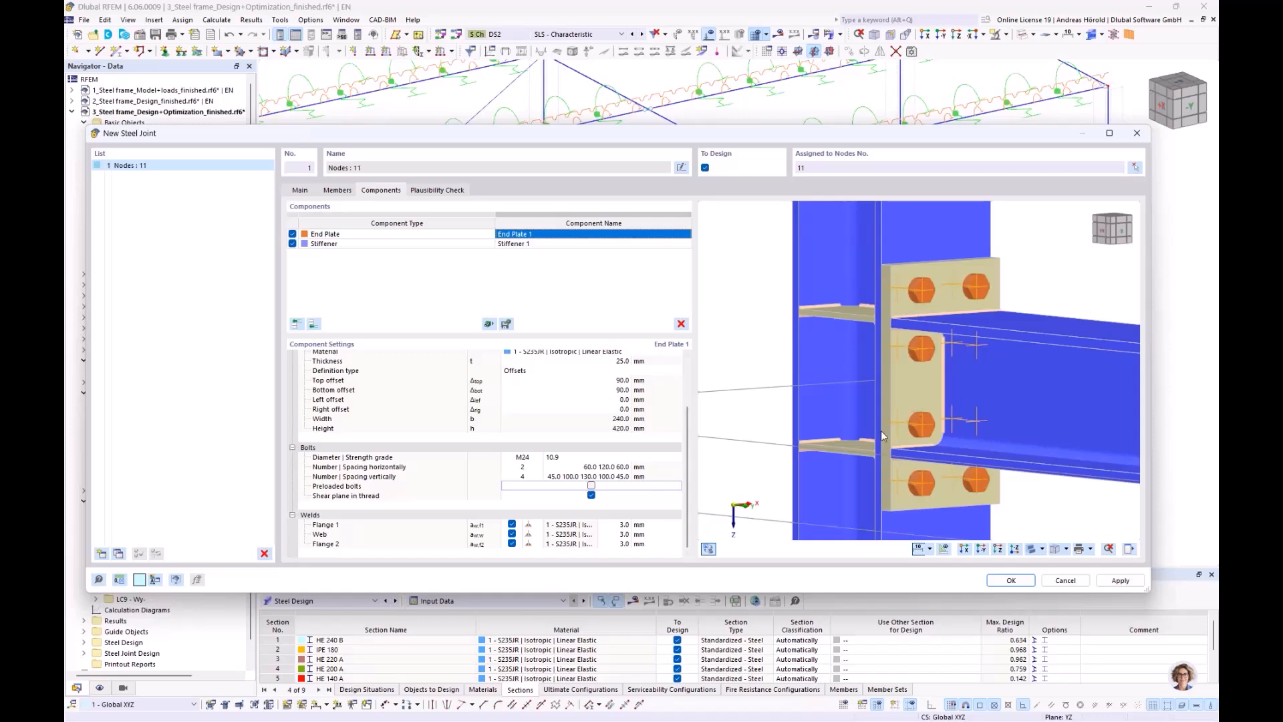
Step: Make the end plate's bolts preloaded without the shear plane in the thread, and set its welds to 6 mm at both flanges and 4 mm at the web
click(591, 486)
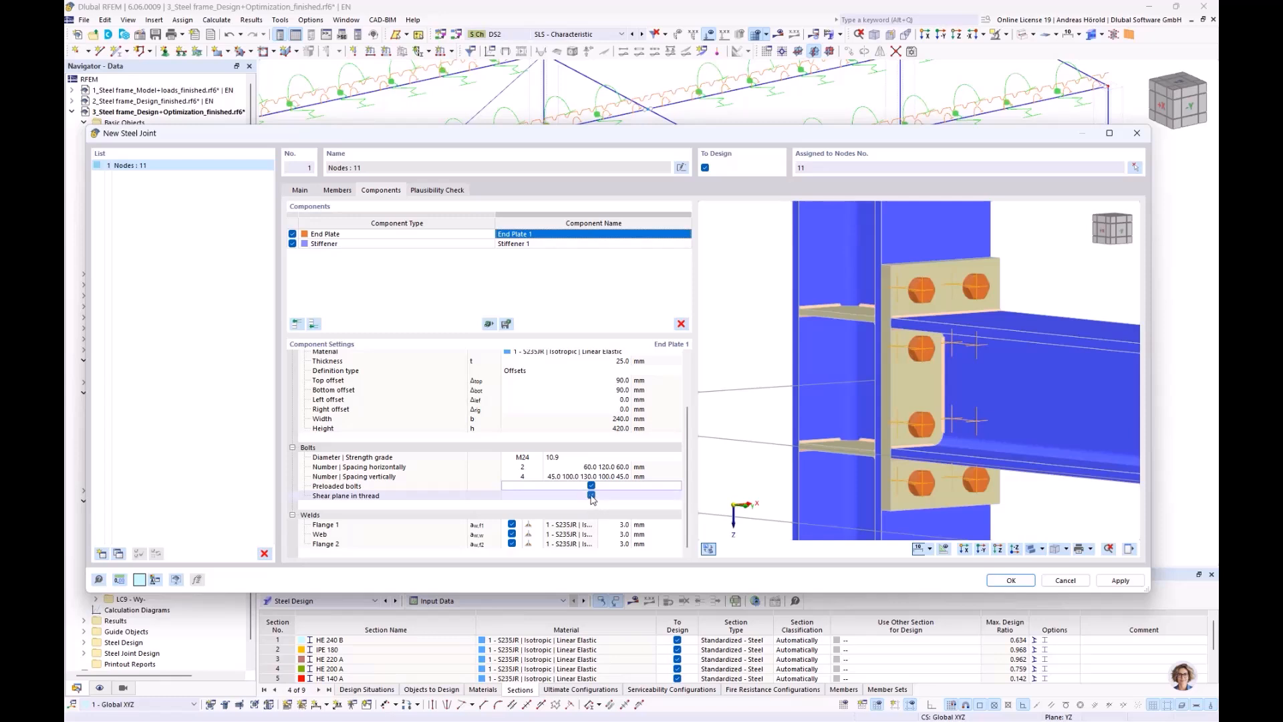
click(592, 495)
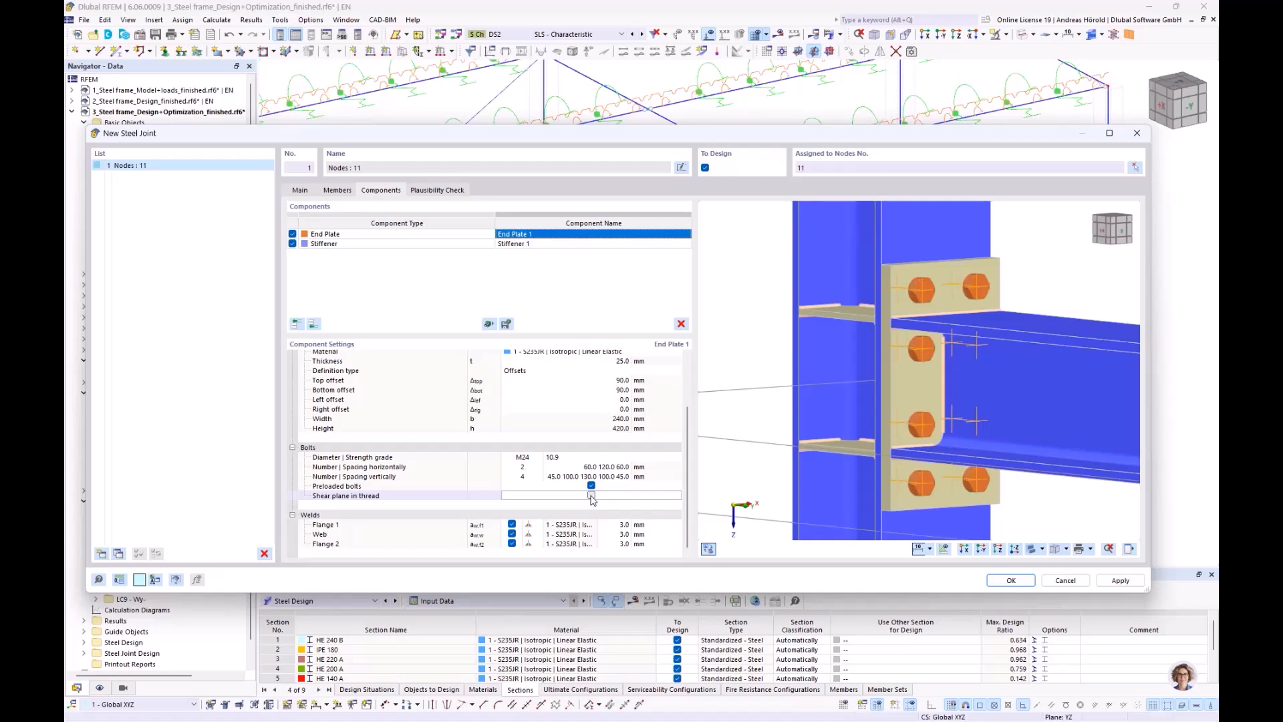
click(623, 525)
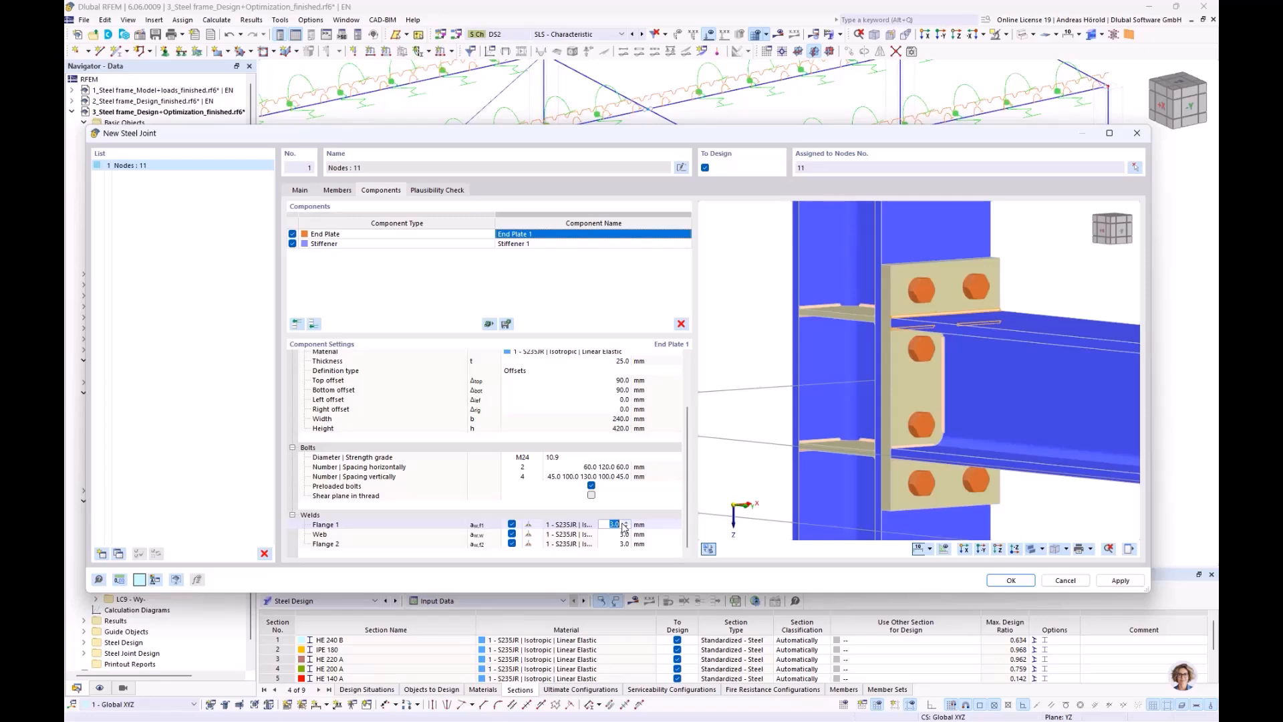
text(6)
click(616, 535)
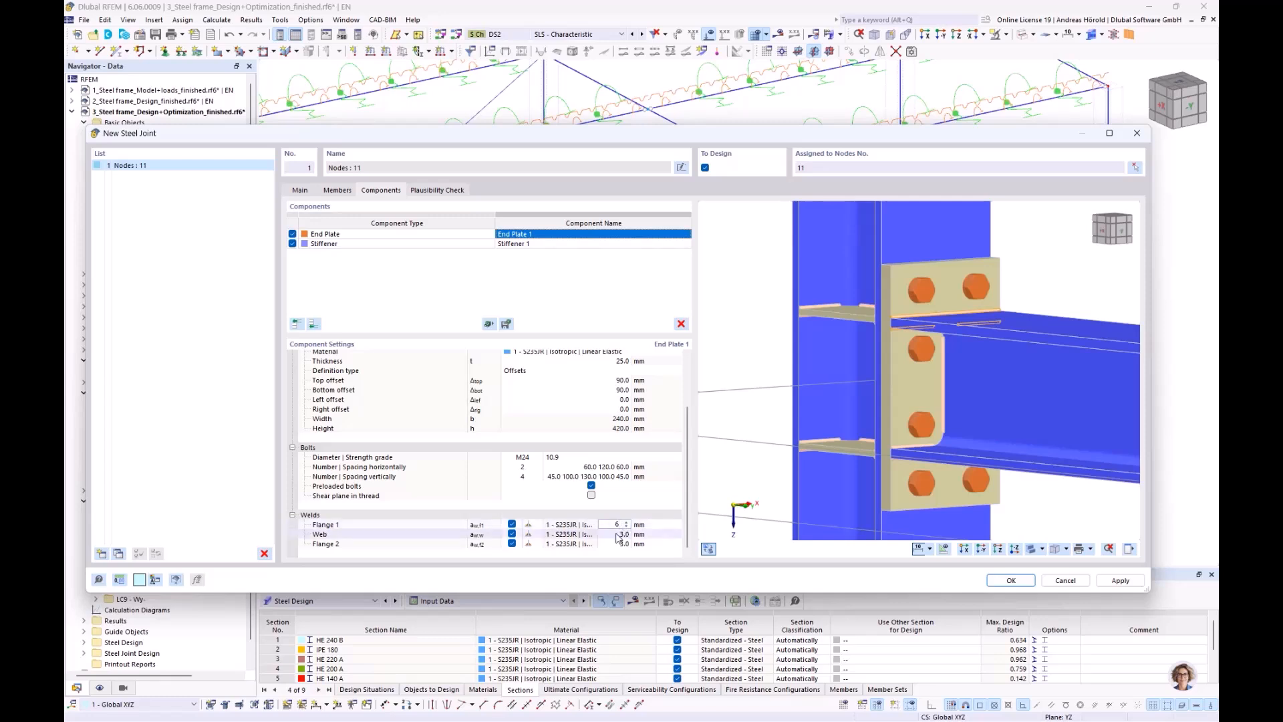
text(4)
click(616, 544)
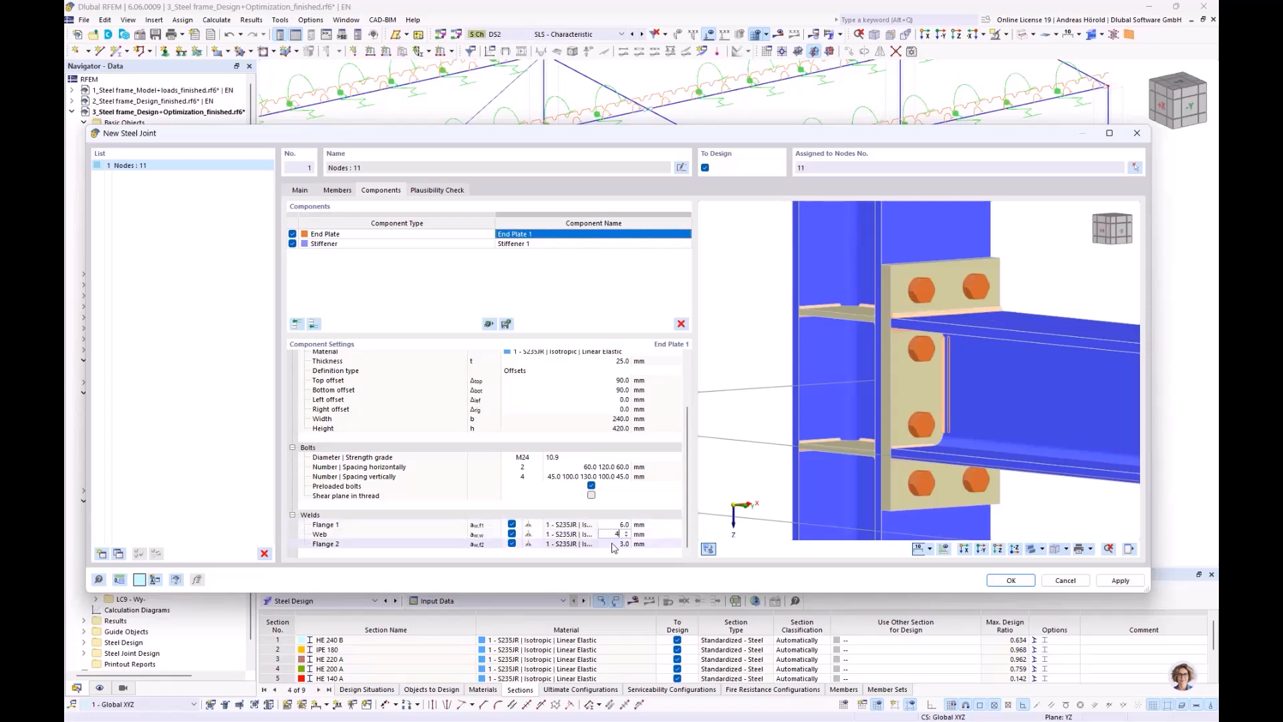
text(6)
click(638, 526)
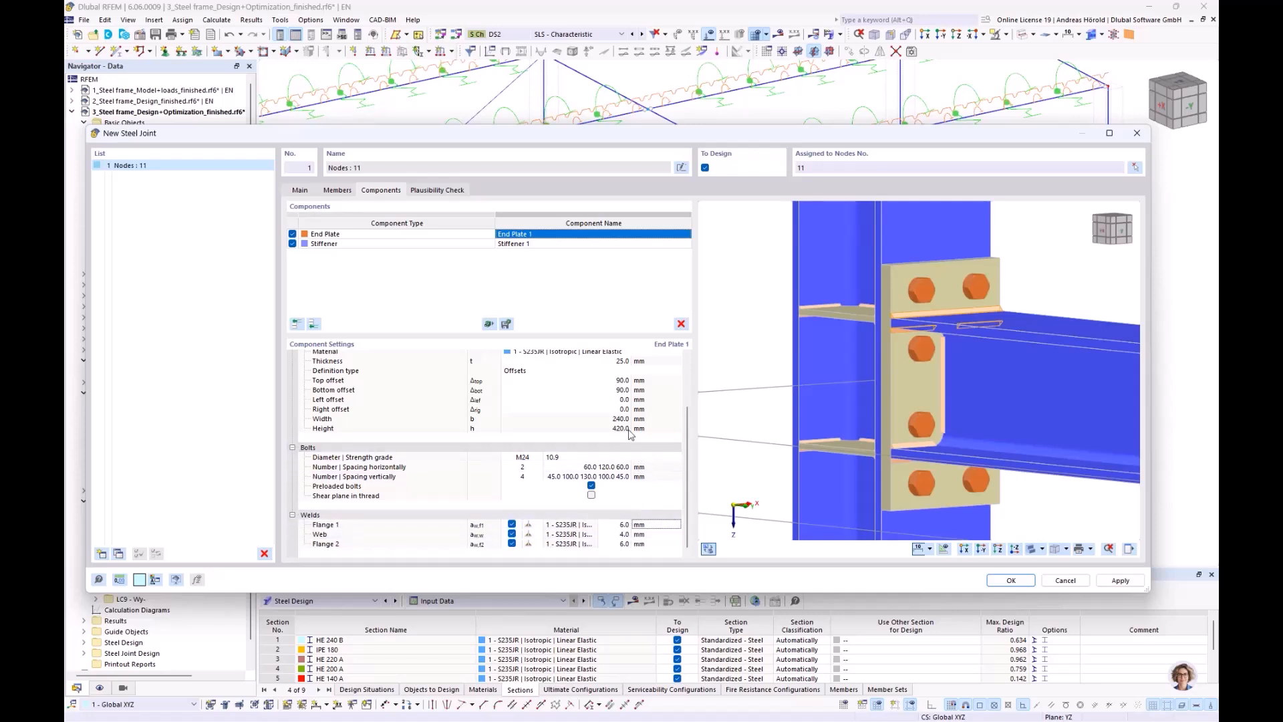
Step: Select the Stiffener 1 component and set its Flange 1 and Flange 2 welds to 5 mm
click(535, 244)
click(535, 243)
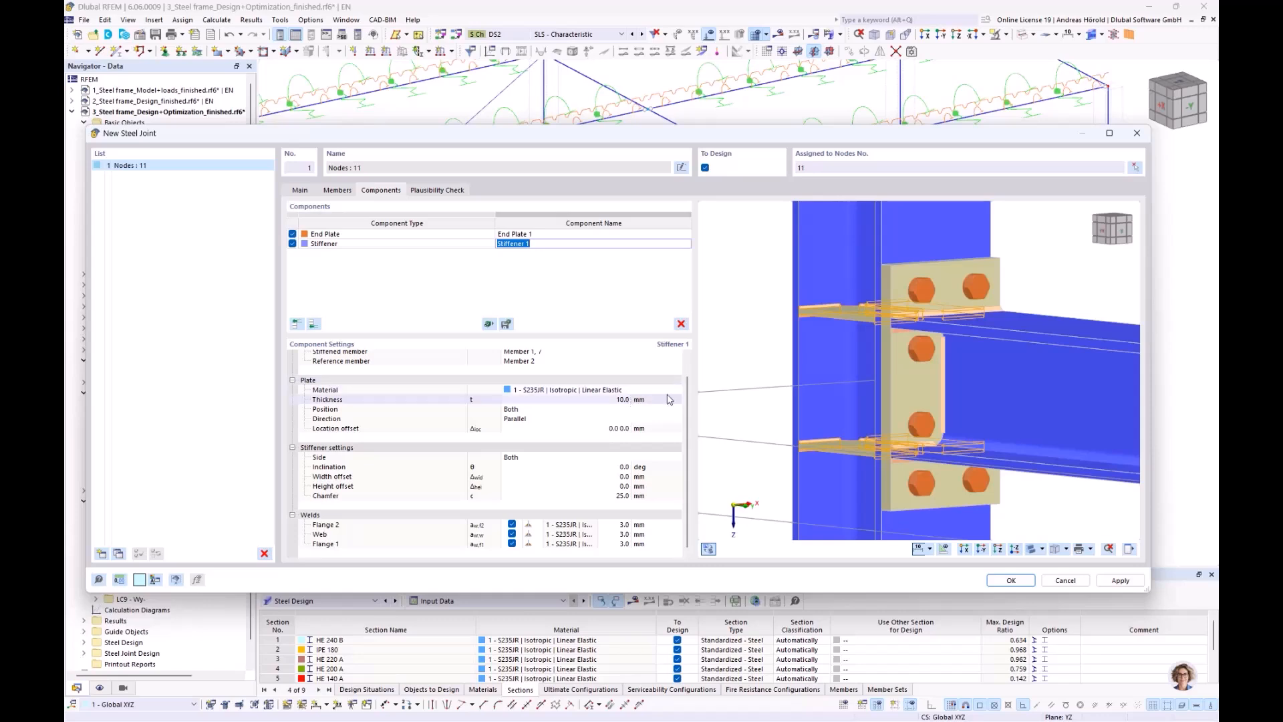
ctrl+middle_drag(839, 400, 886, 401)
scroll(876, 406, up, 1)
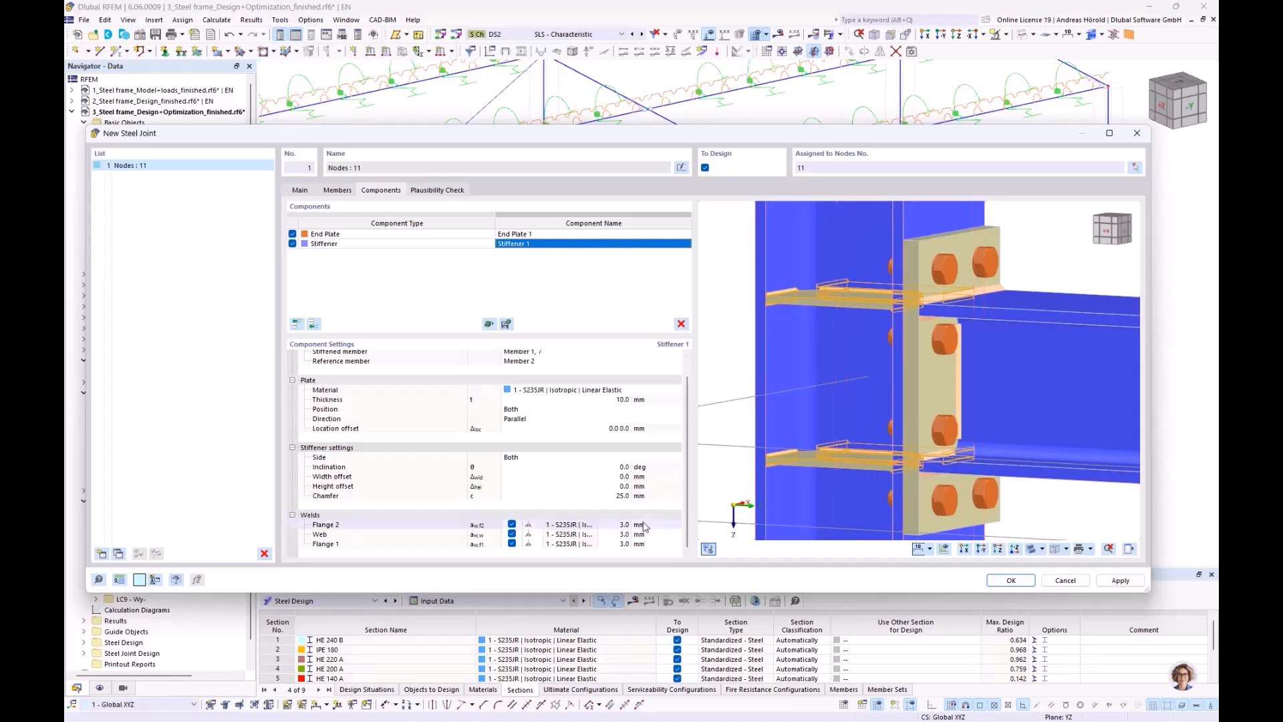
click(620, 525)
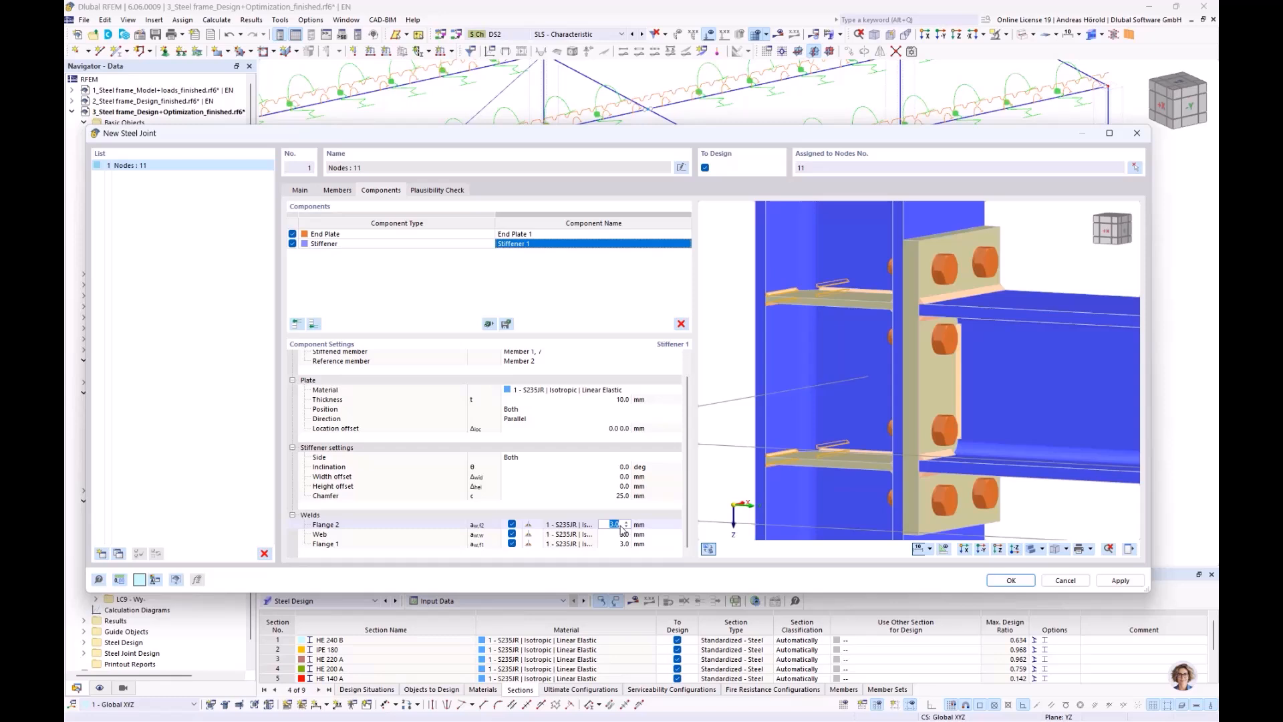
text(5)
click(626, 544)
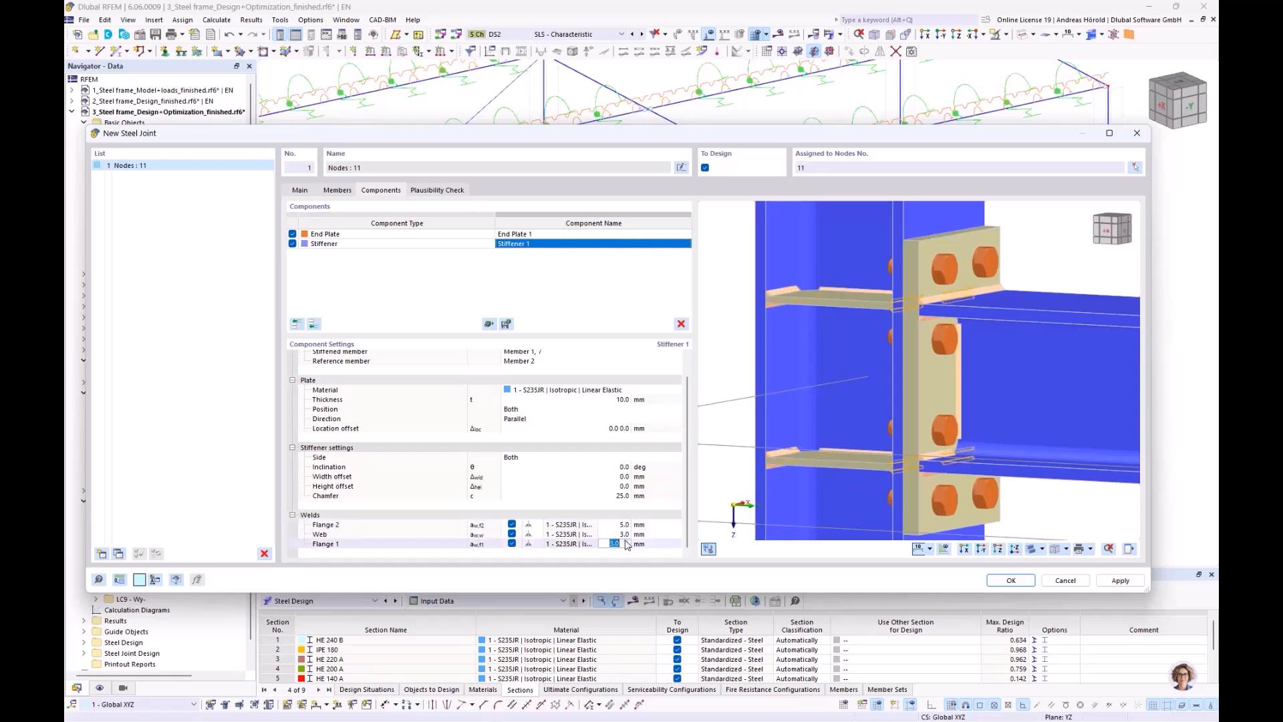
text(5)
click(616, 525)
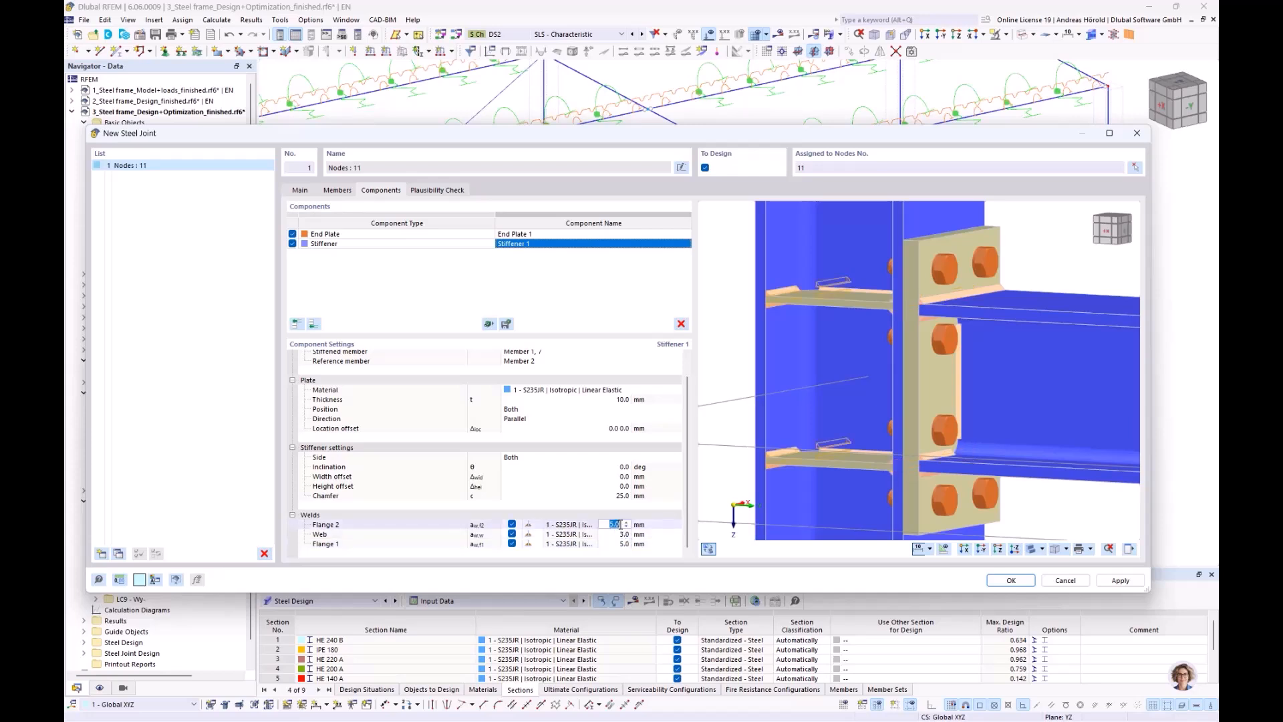
Step: Run the joint's plausibility check, assign the joint to node 12 as well, and confirm the new steel joint
click(443, 192)
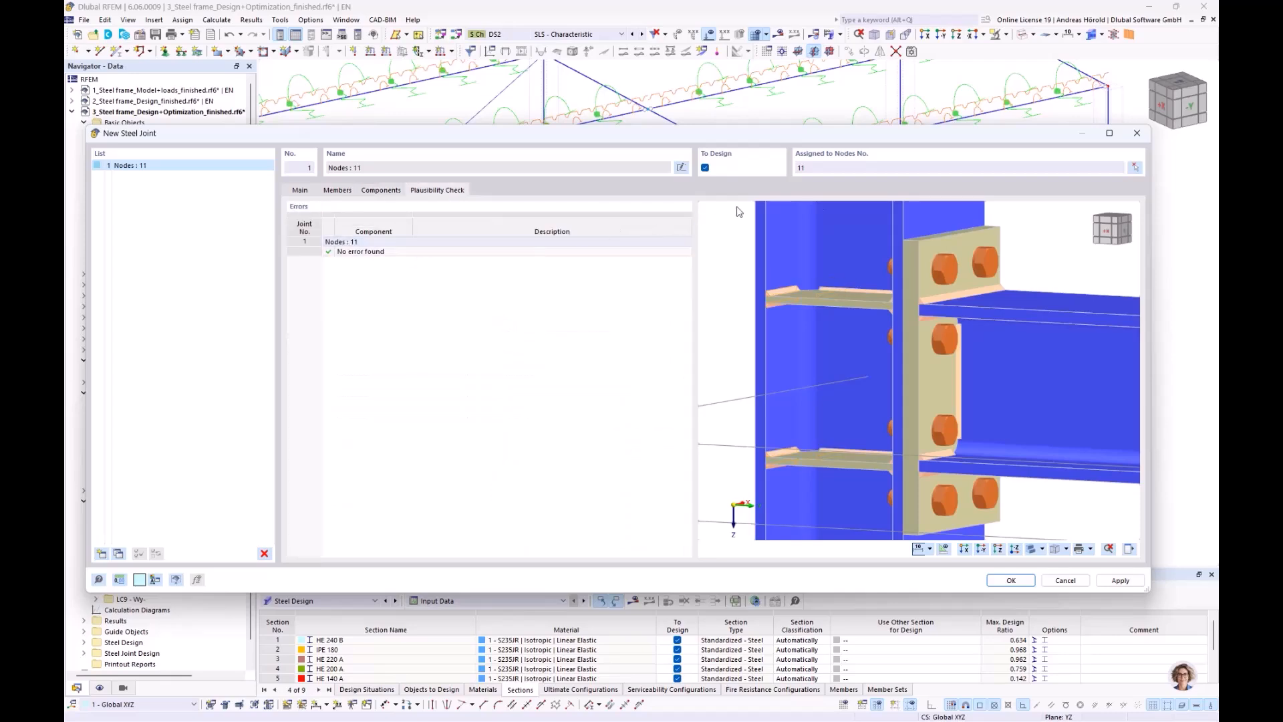
click(1136, 168)
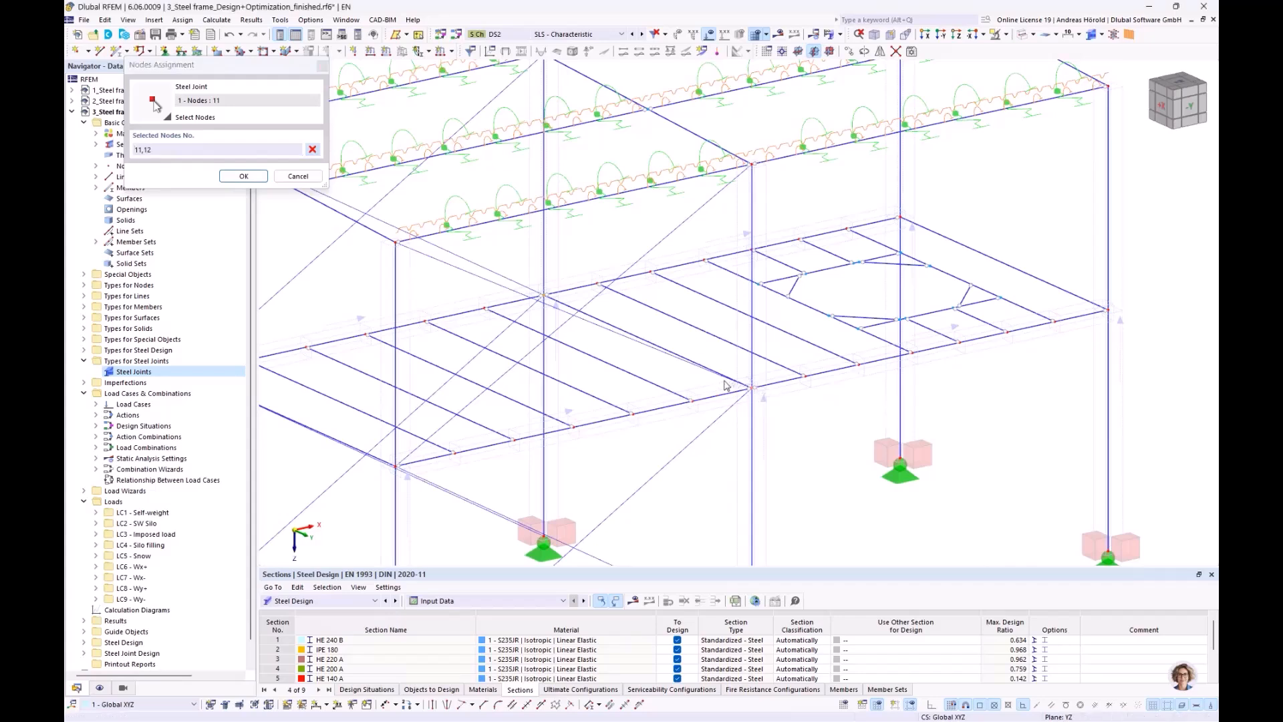
click(244, 176)
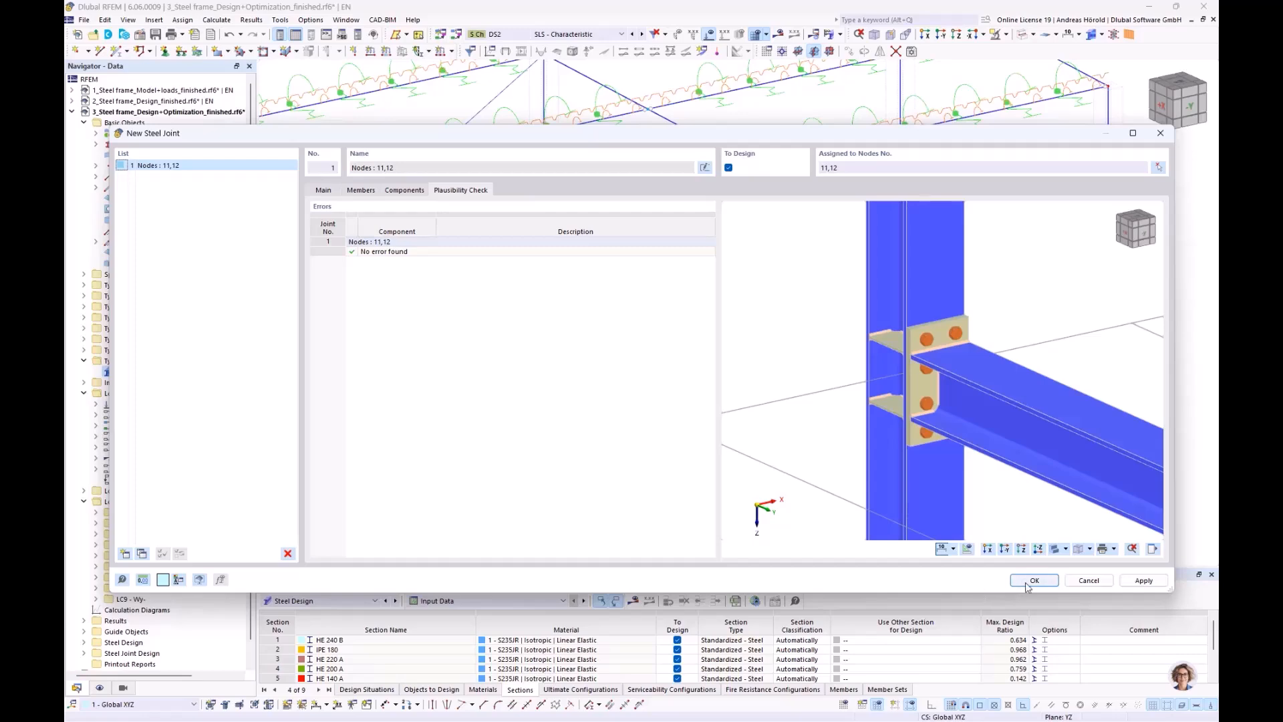
click(1031, 578)
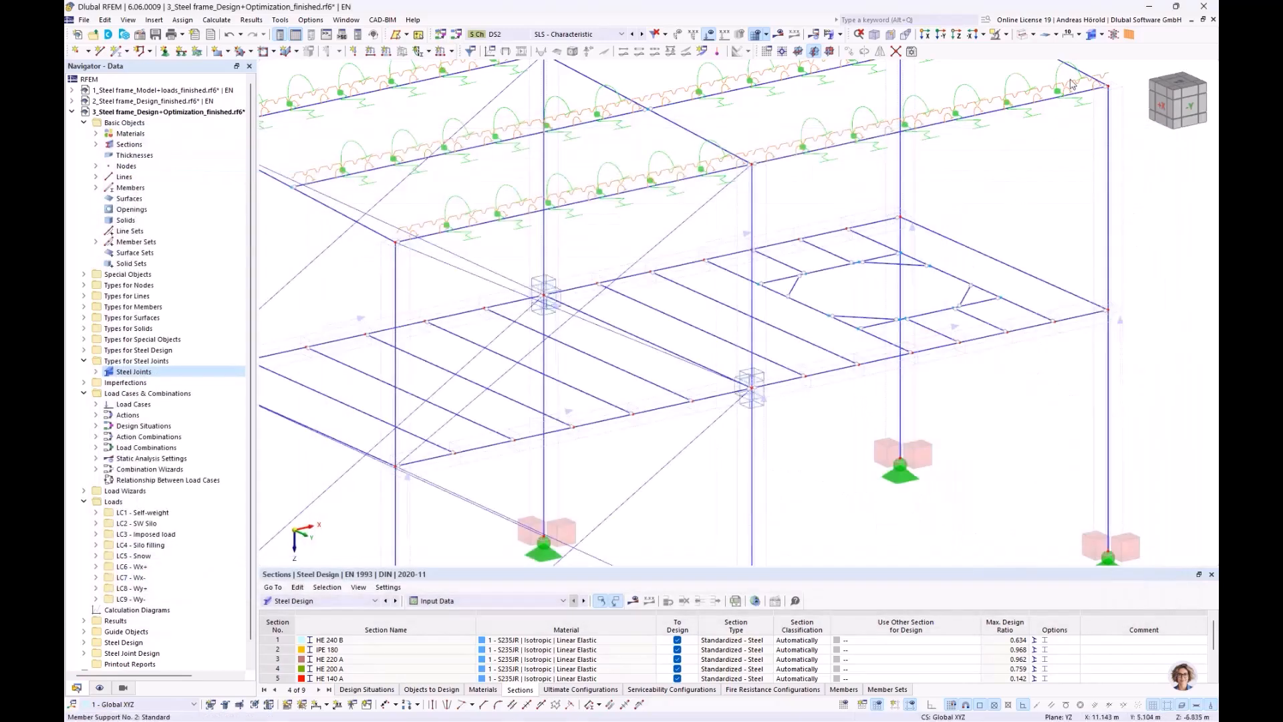
Step: Display the steel joints in the frame as detailed joint models and view the whole structure
click(1102, 34)
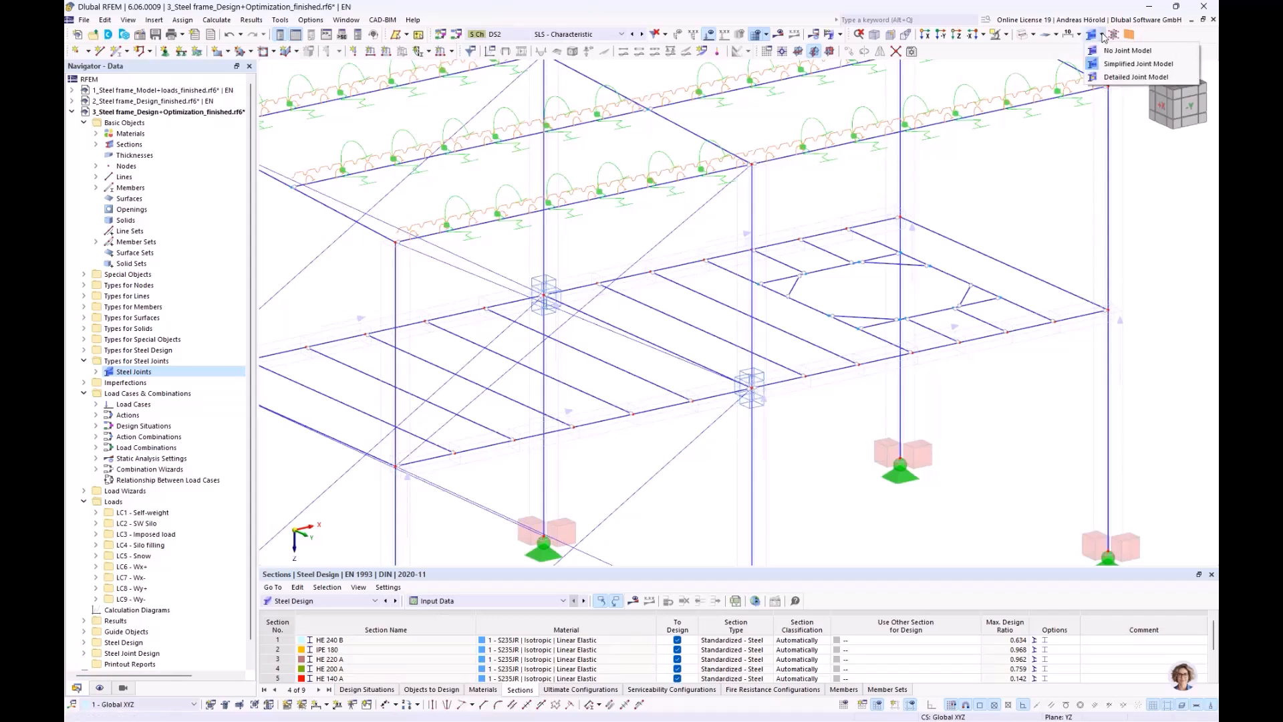
click(1119, 77)
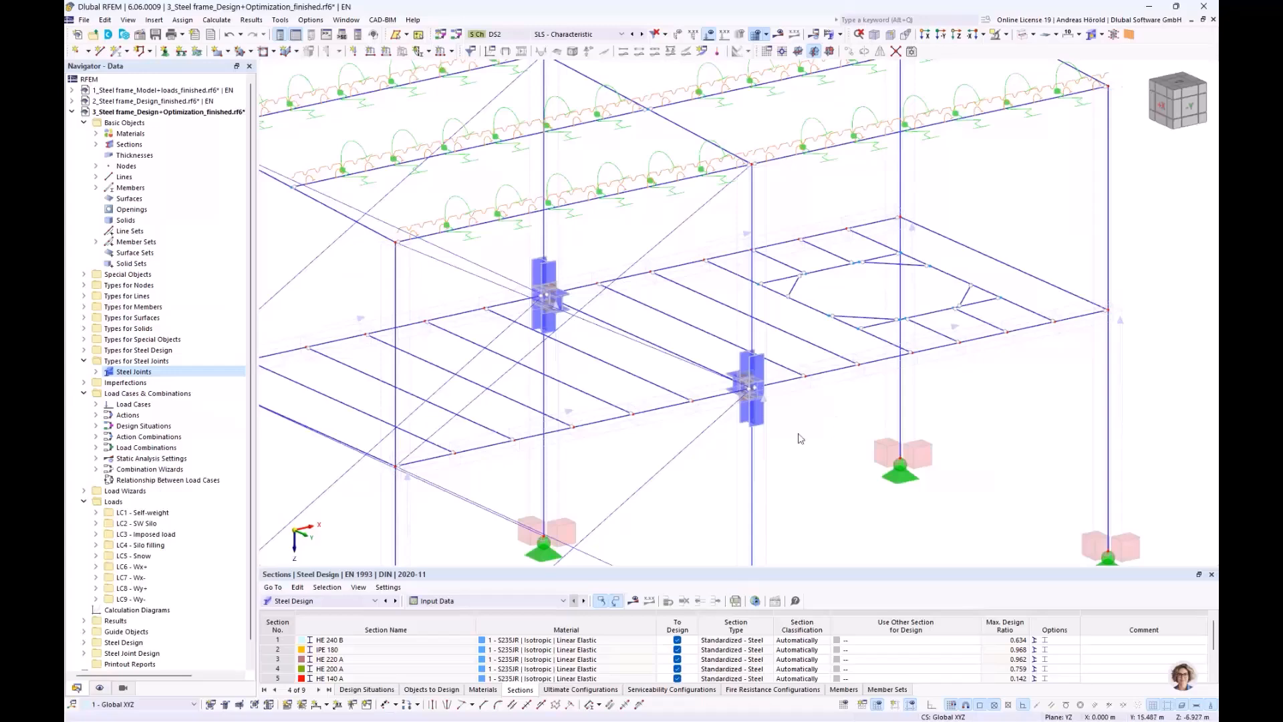
scroll(782, 443, down, 3)
mouse_move(780, 441)
ctrl+middle_down()
mouse_move(804, 414)
mouse_move(788, 426)
ctrl+middle_up()
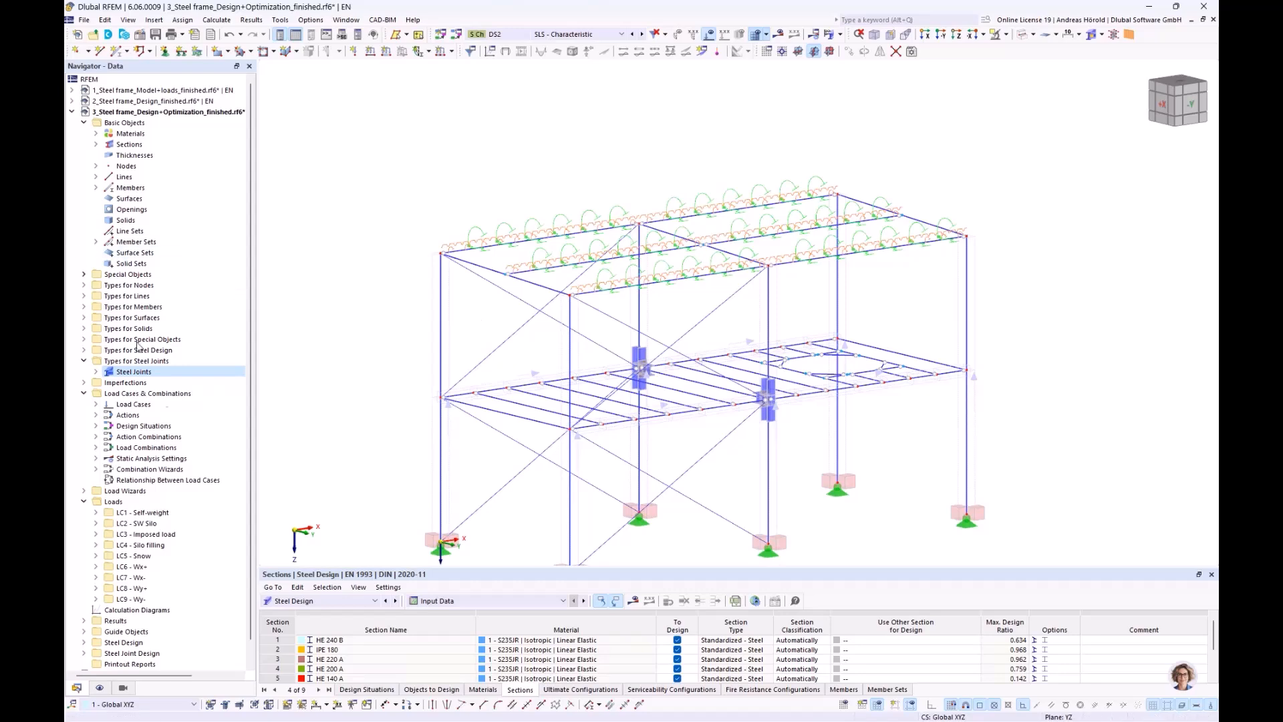
Step: Switch to the model 4_Steel frame_Design+Optimization_Joints_finished.rf6 and bring the whole frame into view
click(75, 112)
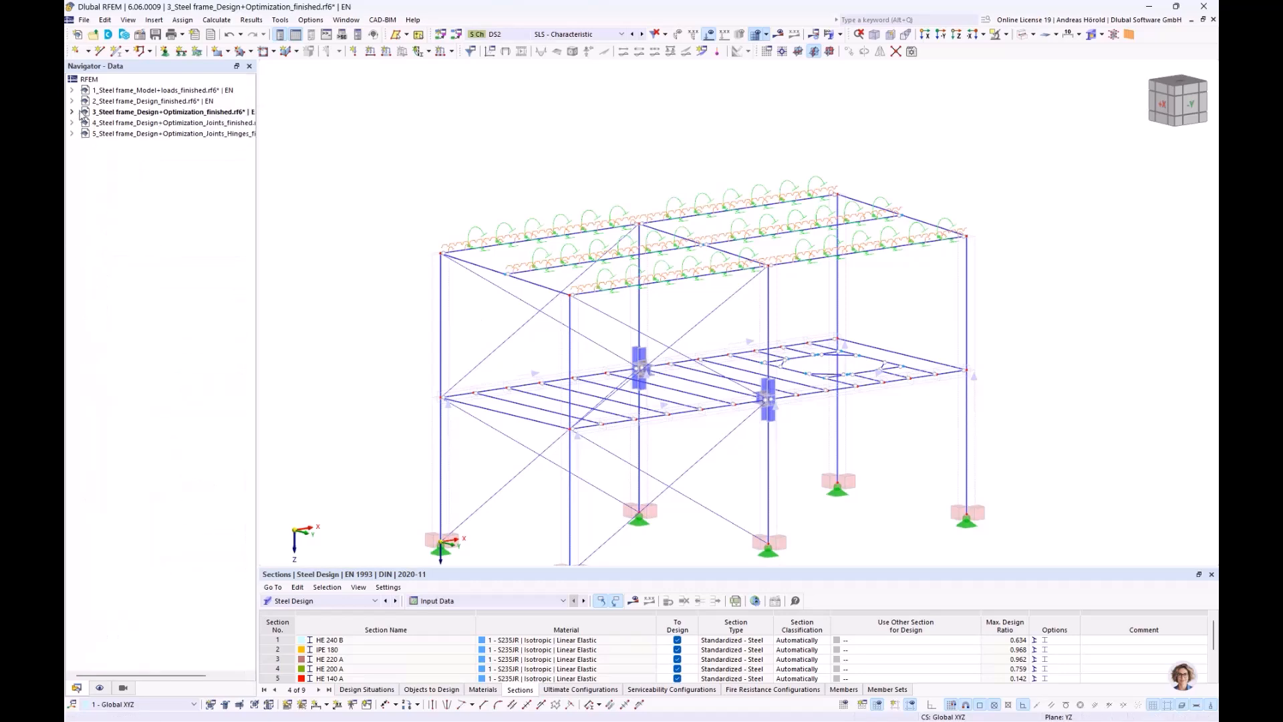
click(141, 123)
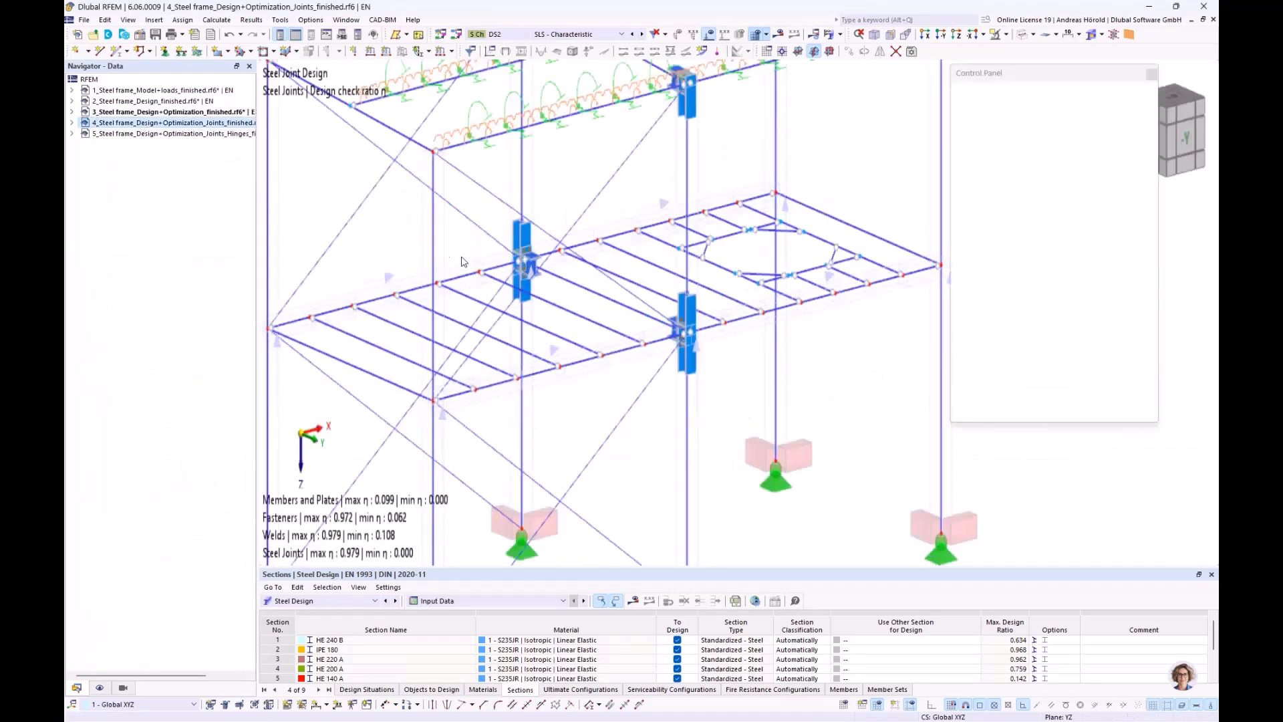
middle_drag(601, 243, 630, 290)
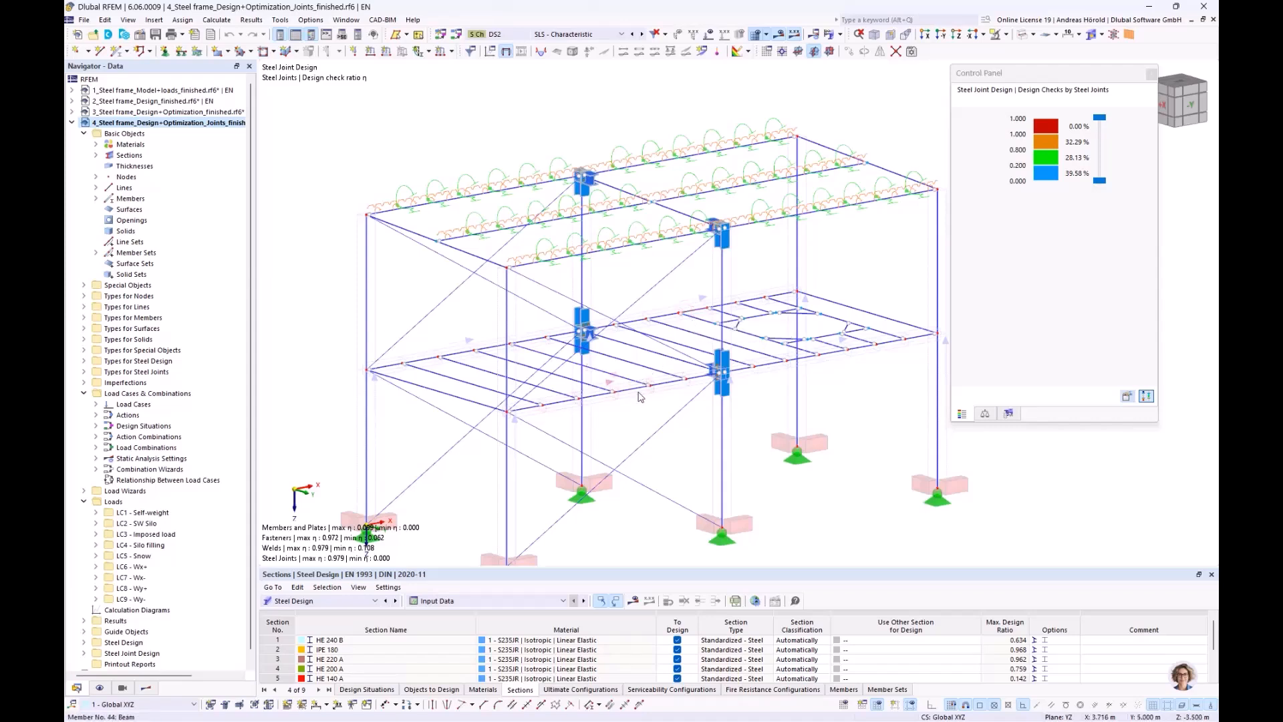
Step: Show the Steel Joint Design stress-strain results in an enlarged table and list the design ratios by joint
click(514, 599)
click(344, 603)
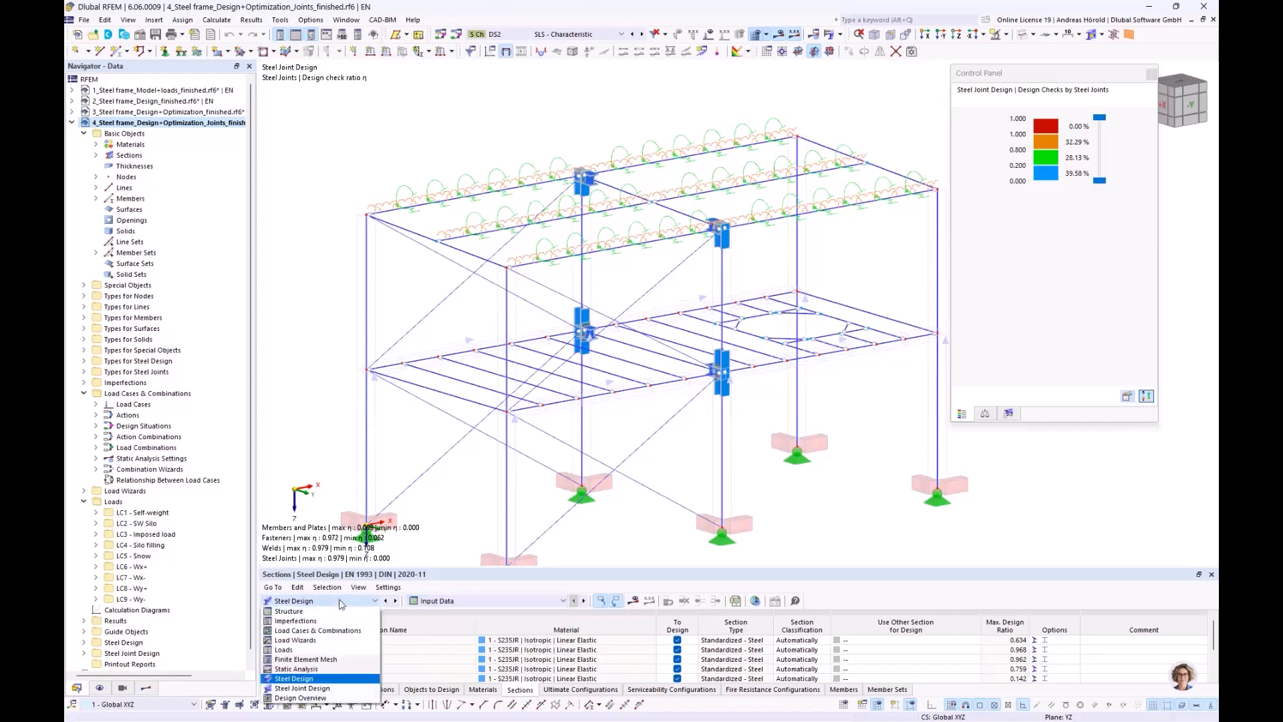
click(344, 688)
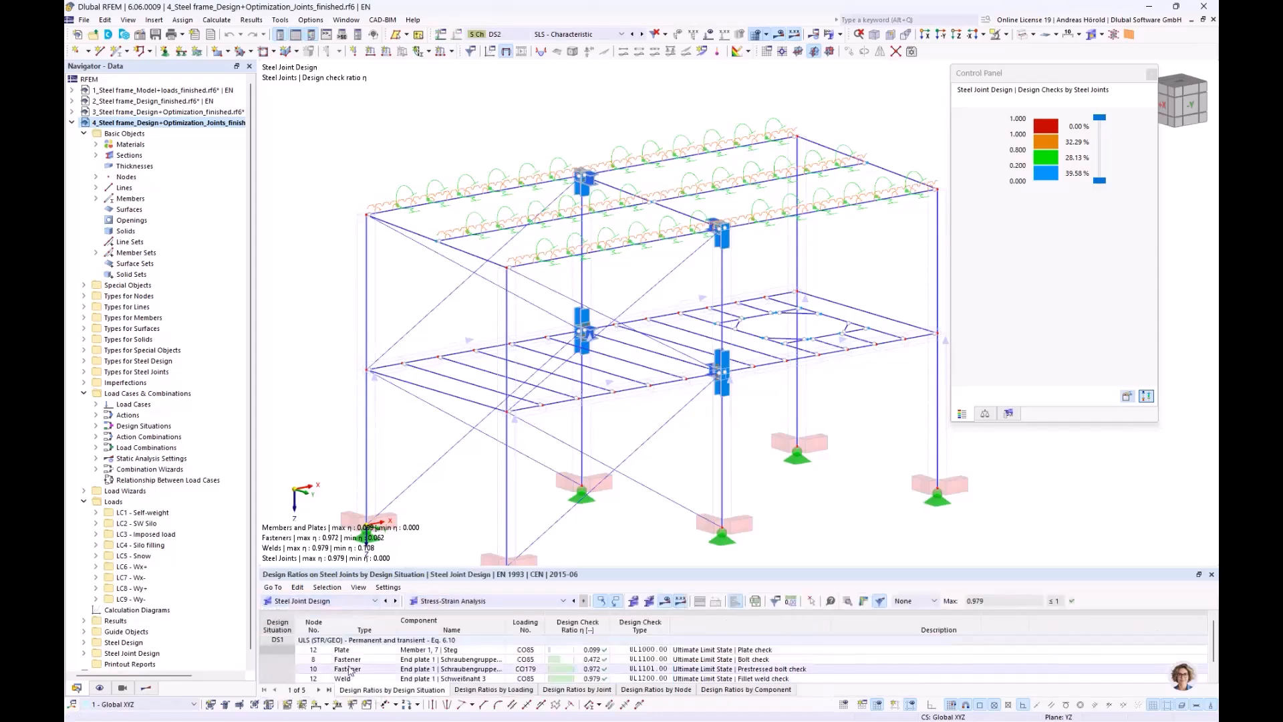
drag(634, 576, 637, 477)
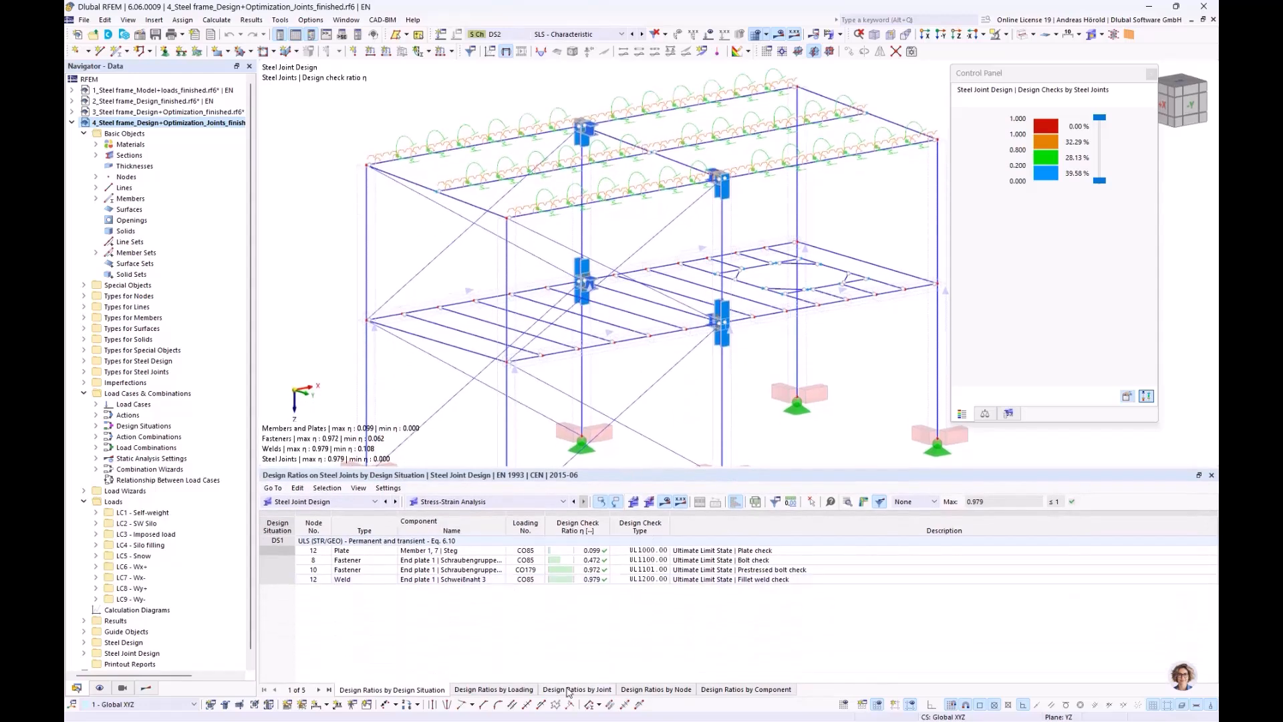
click(564, 689)
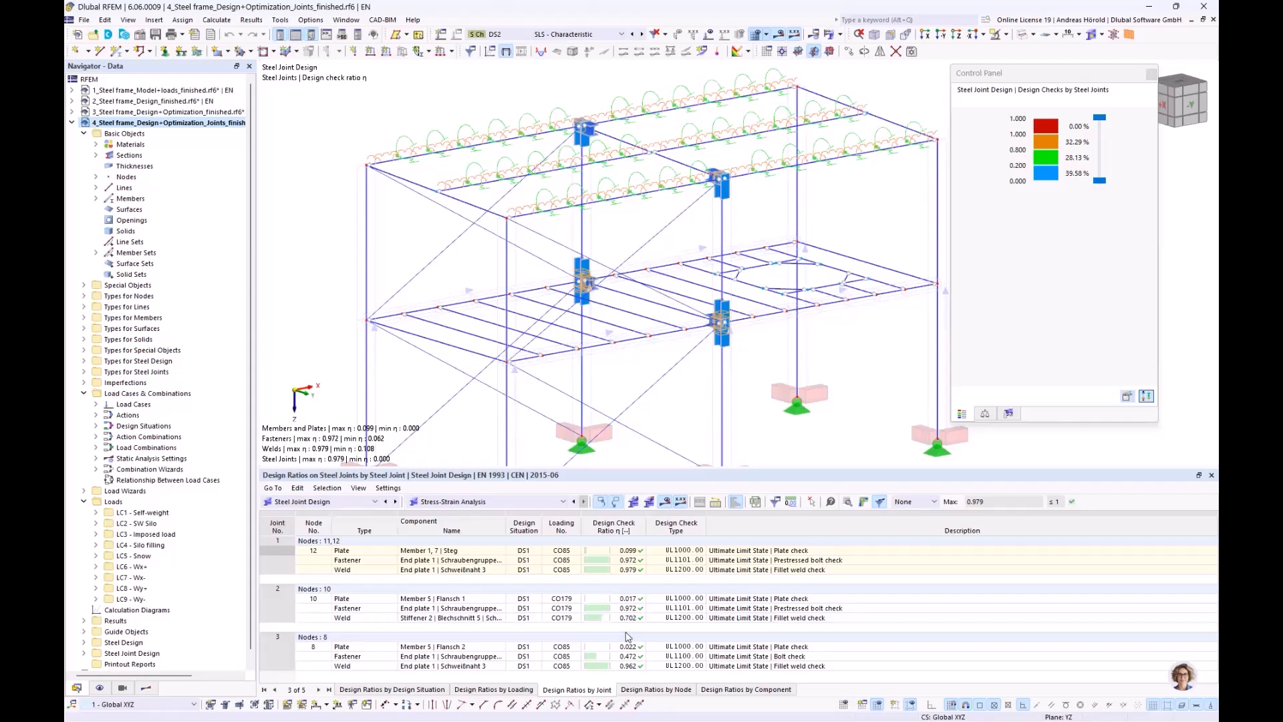
Step: Open the Stiffness Analysis results and examine the rotational stiffnesses of the joints at nodes 11,12, node 10 and node 8
click(477, 502)
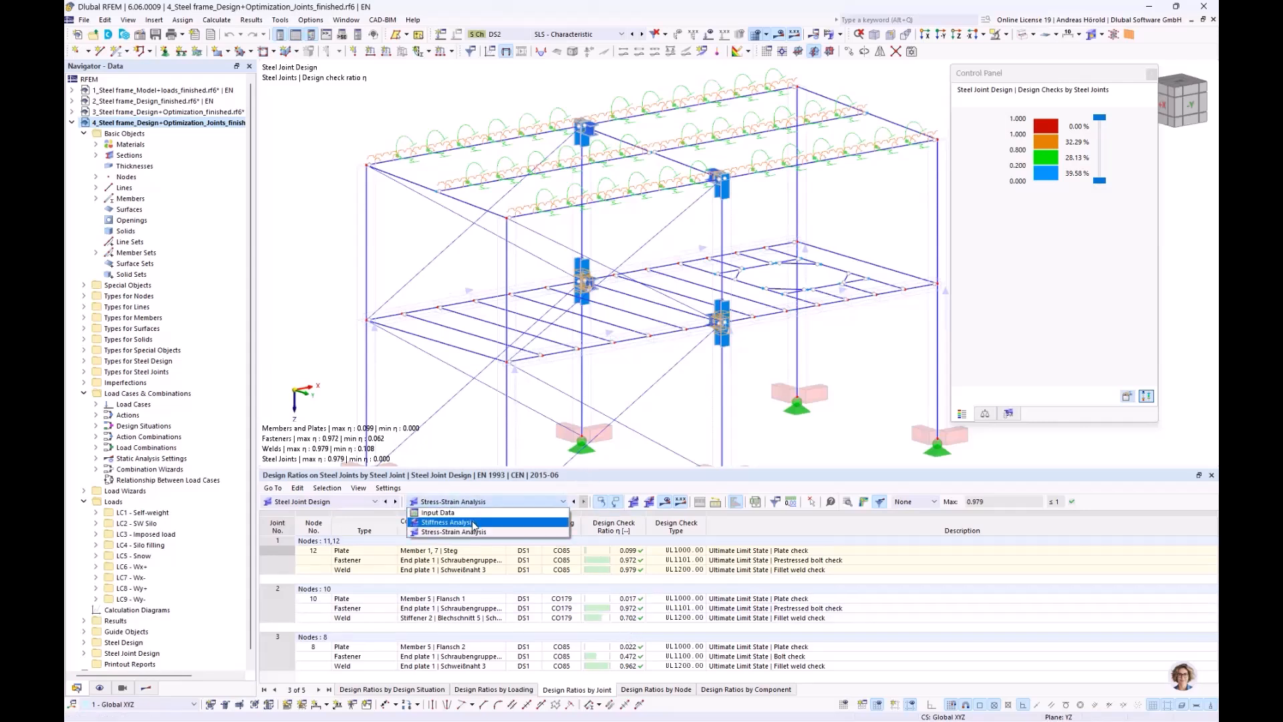
click(447, 523)
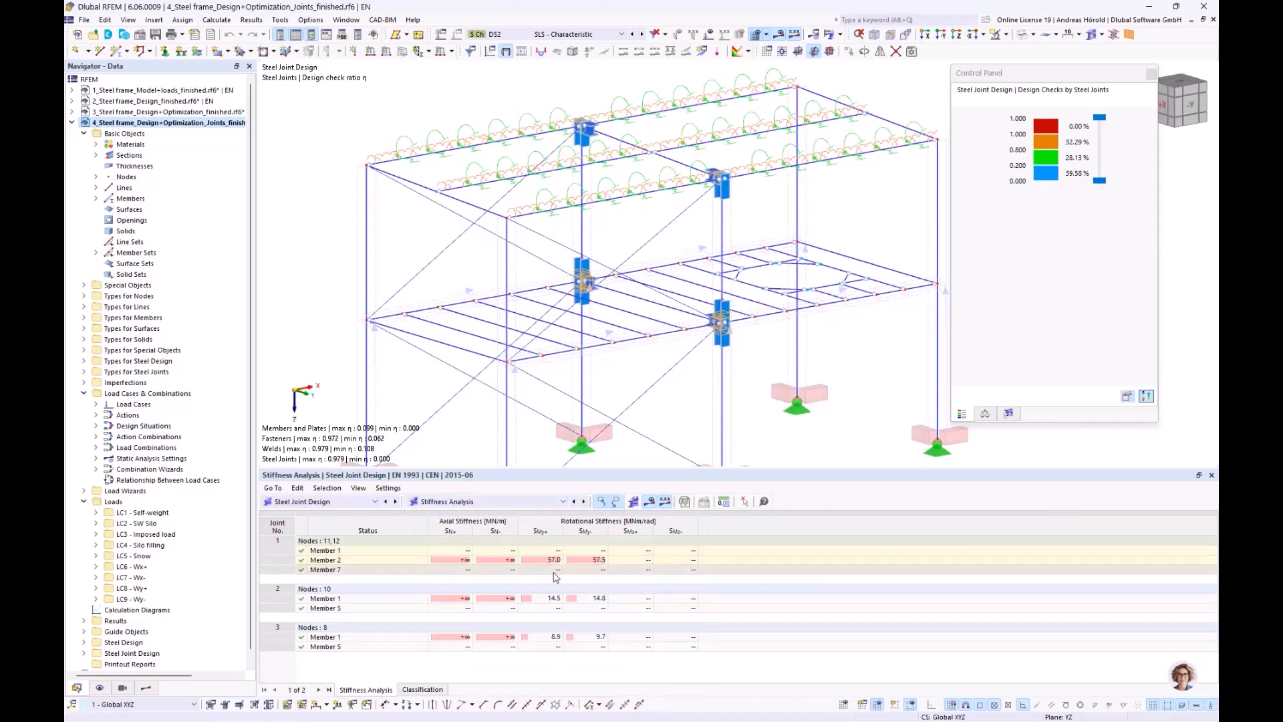
click(540, 560)
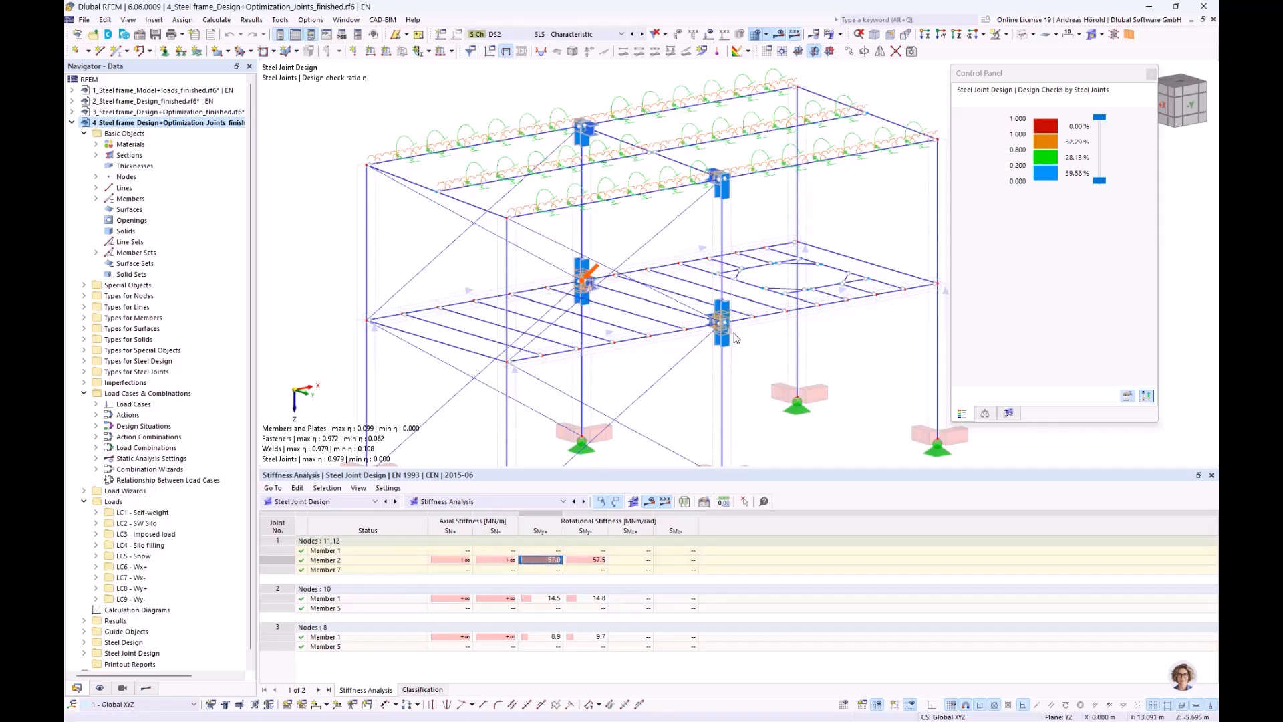
click(546, 598)
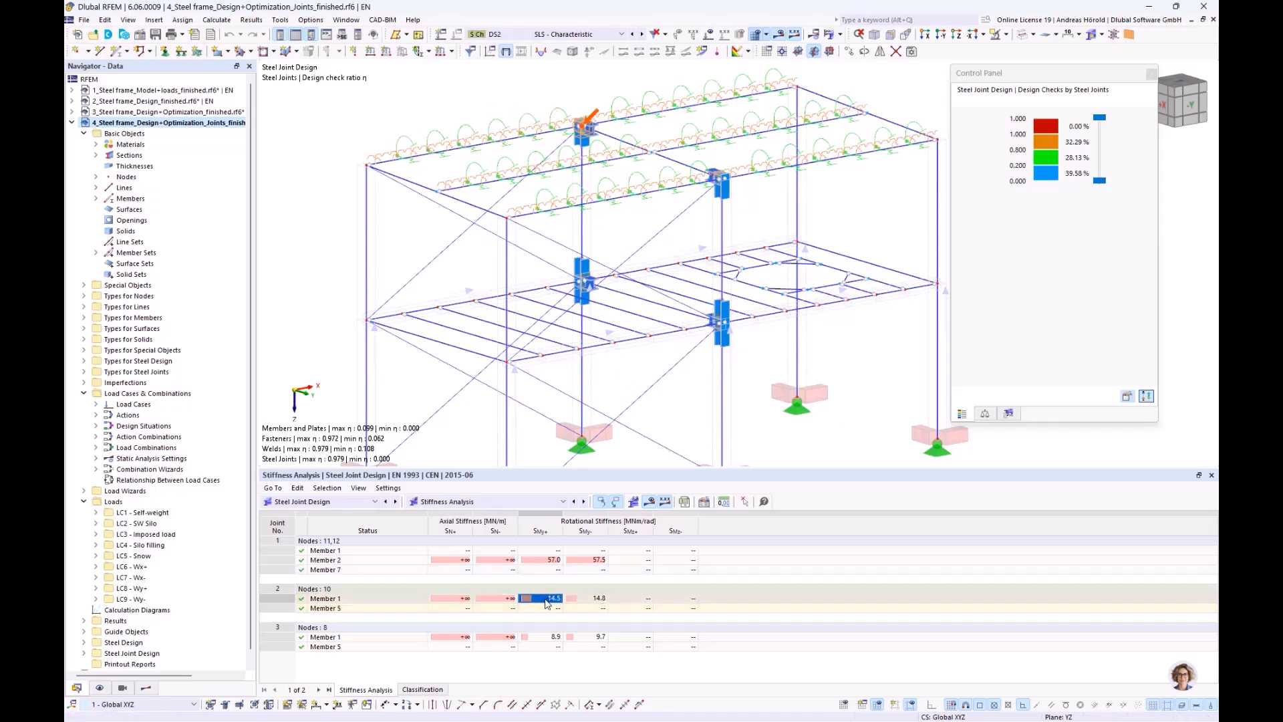
click(559, 638)
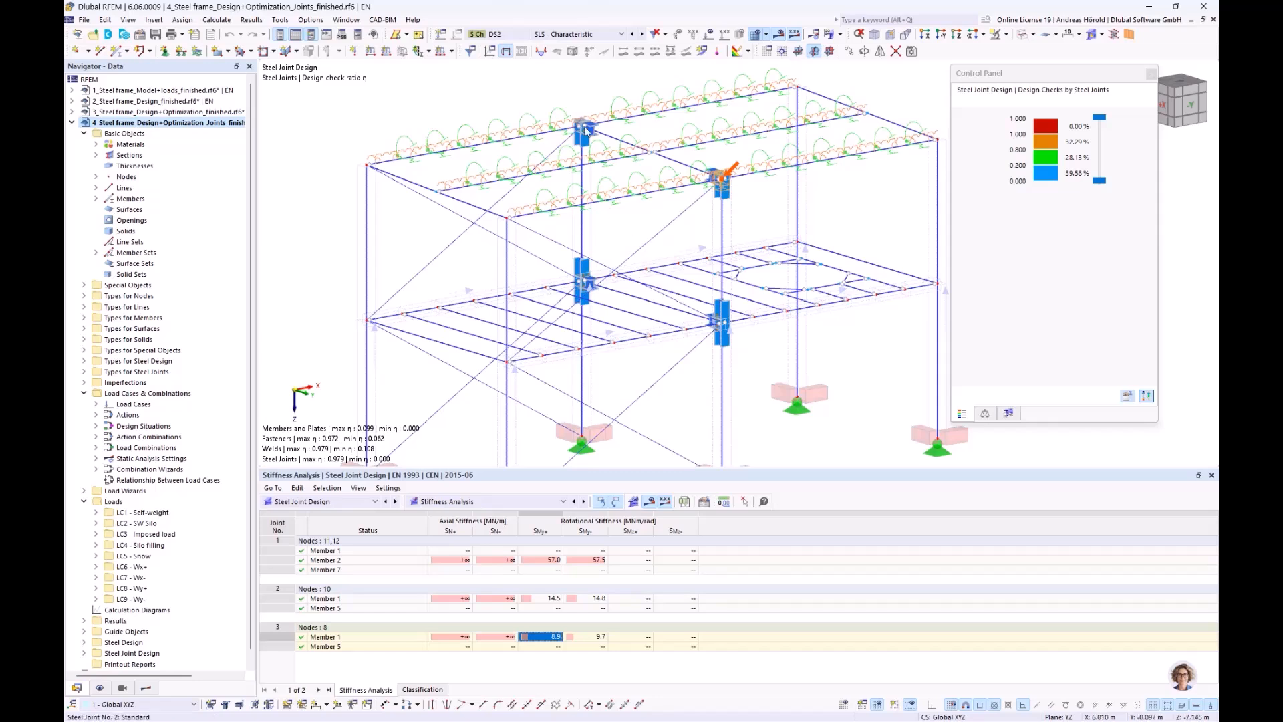
click(555, 599)
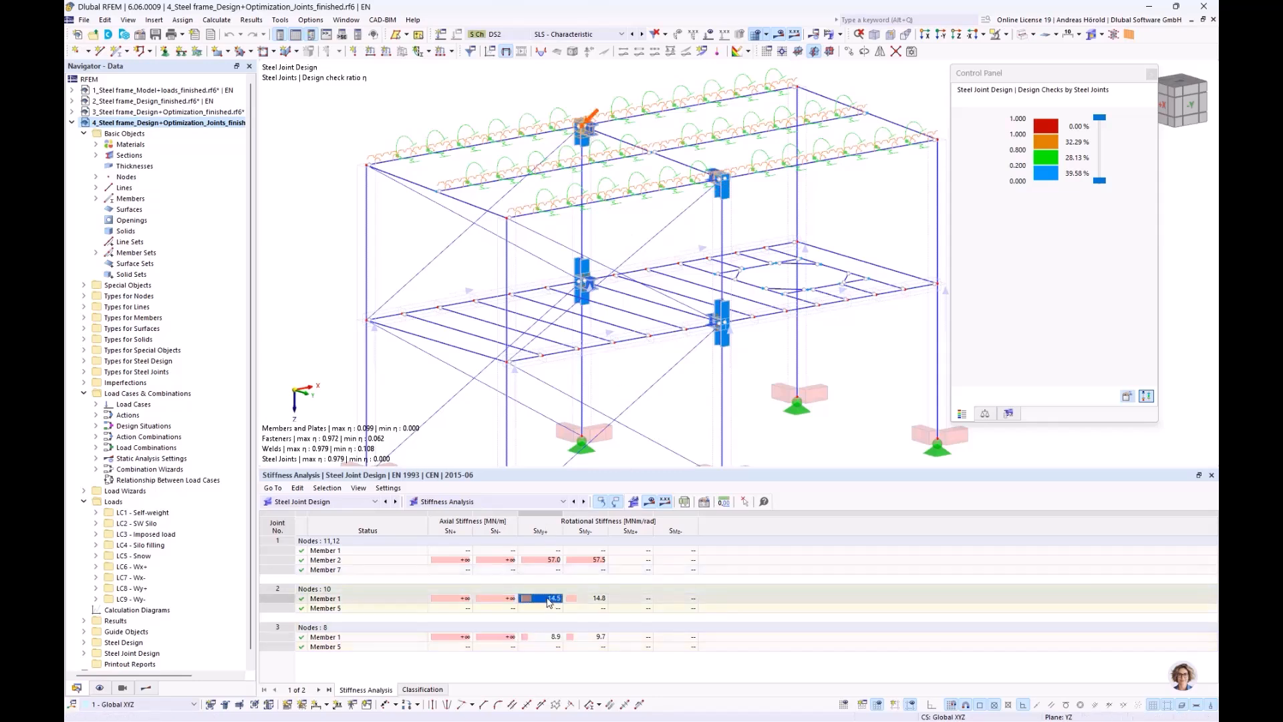
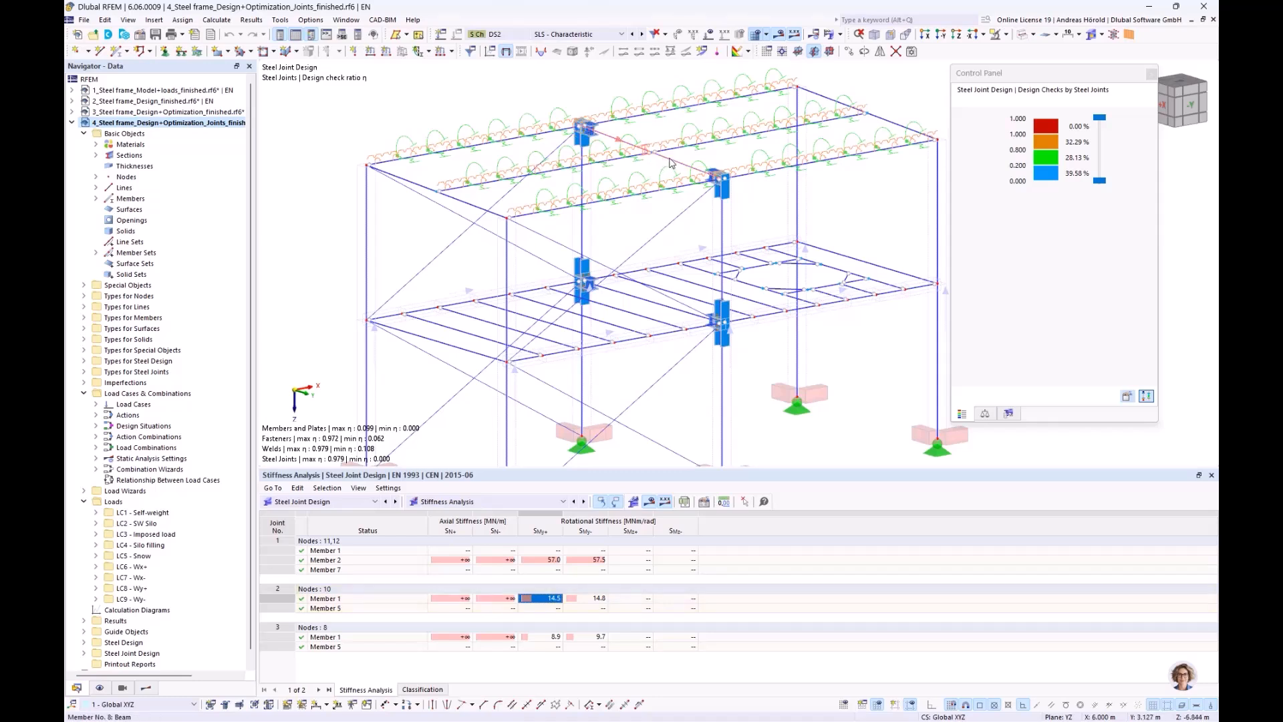
Step: Create a hinge at the start of roof beam member 8 with a rotational spring about y of 57000 kNm/rad
mouse_move(671, 162)
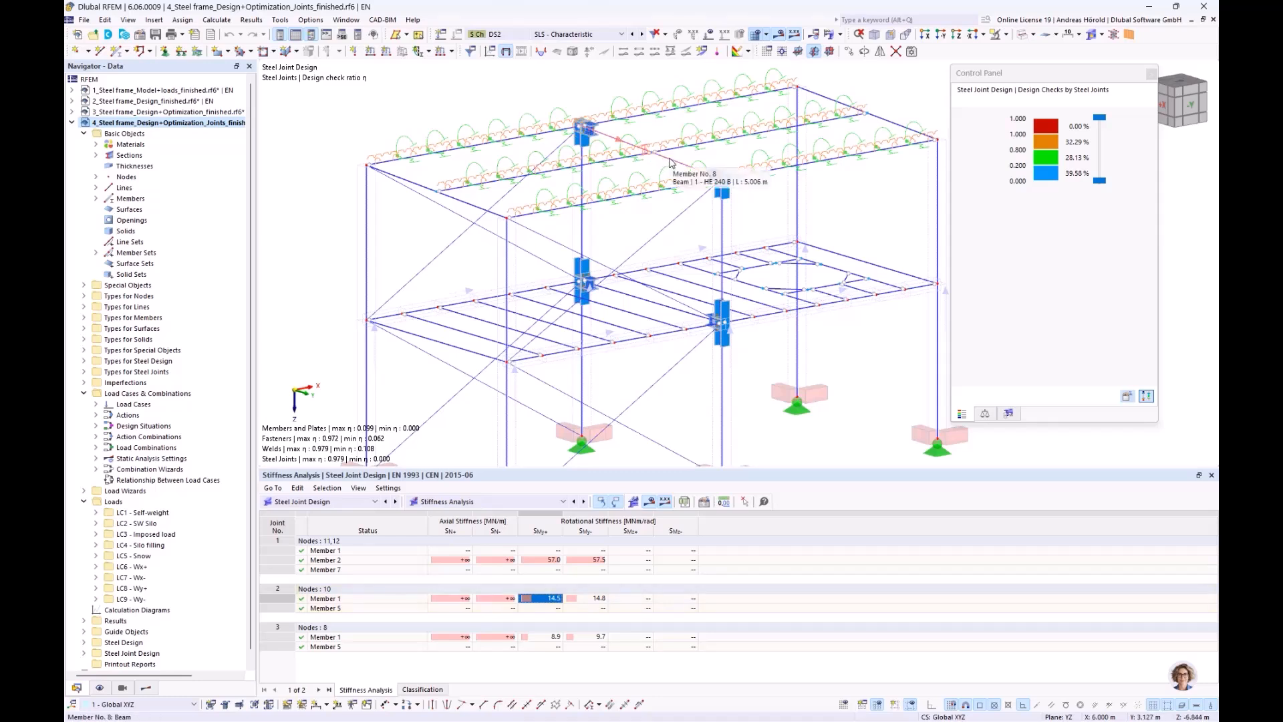
double_click(672, 162)
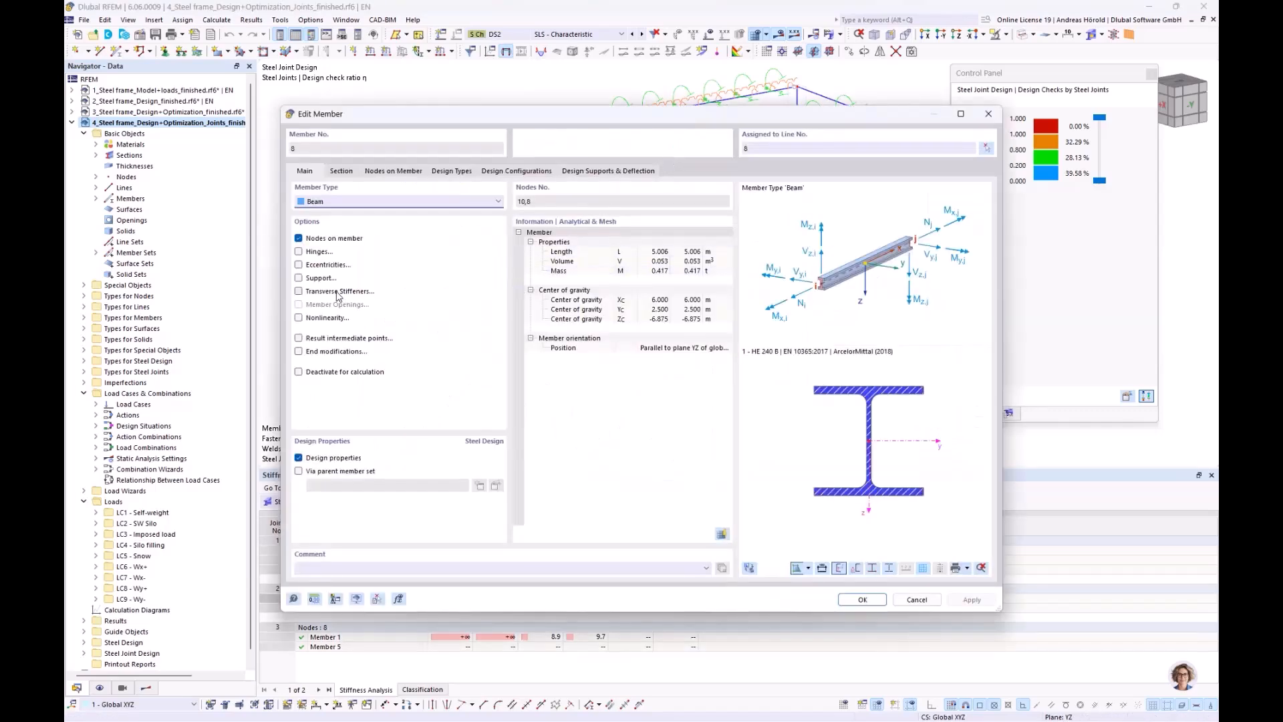
click(299, 252)
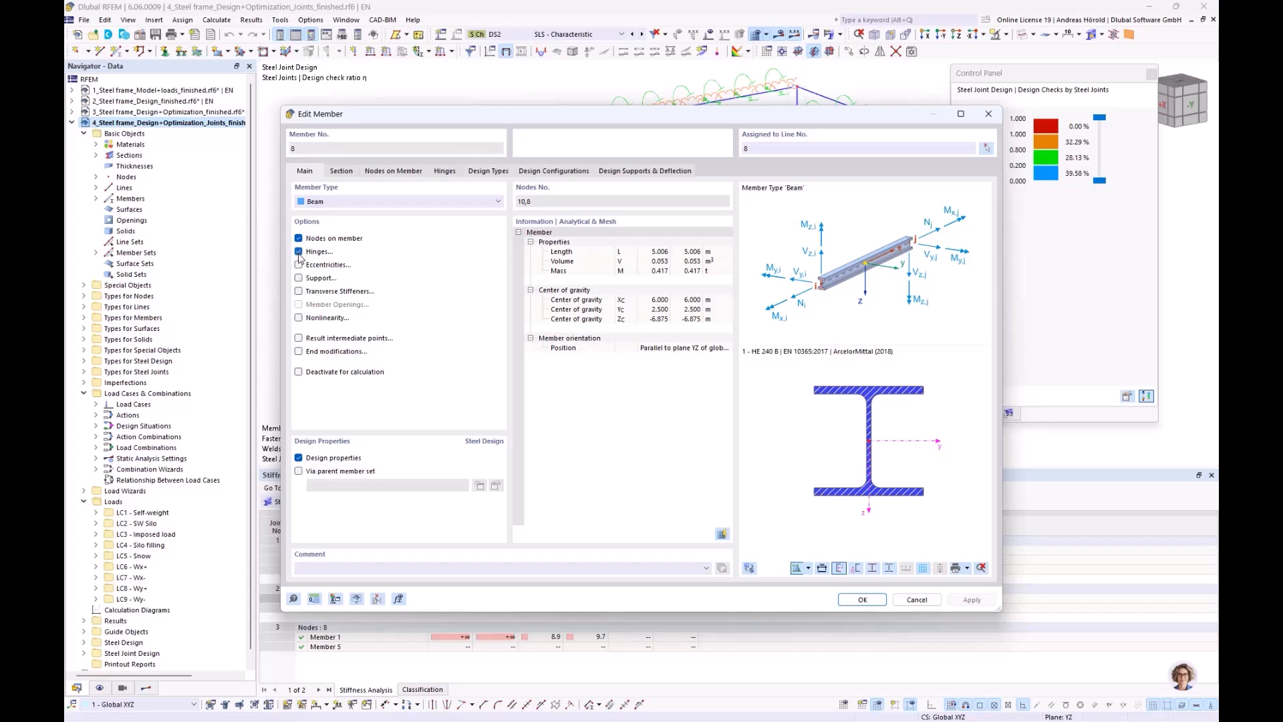
click(444, 171)
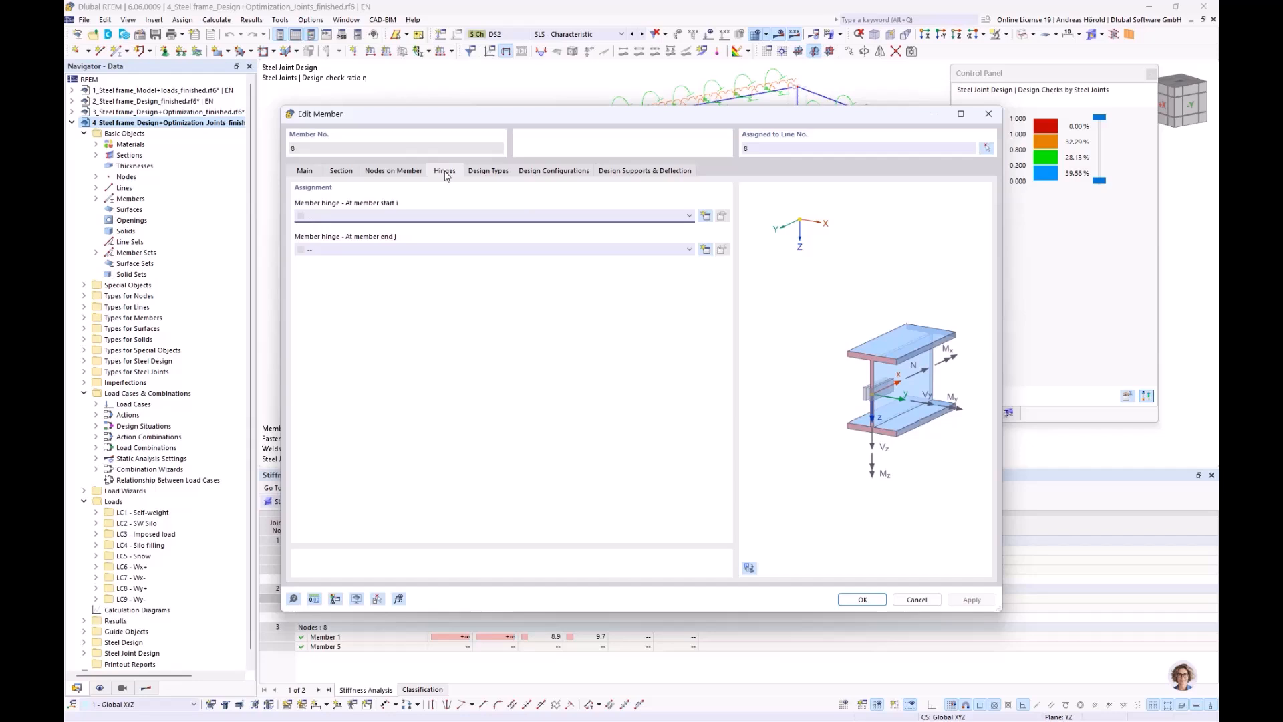
click(705, 217)
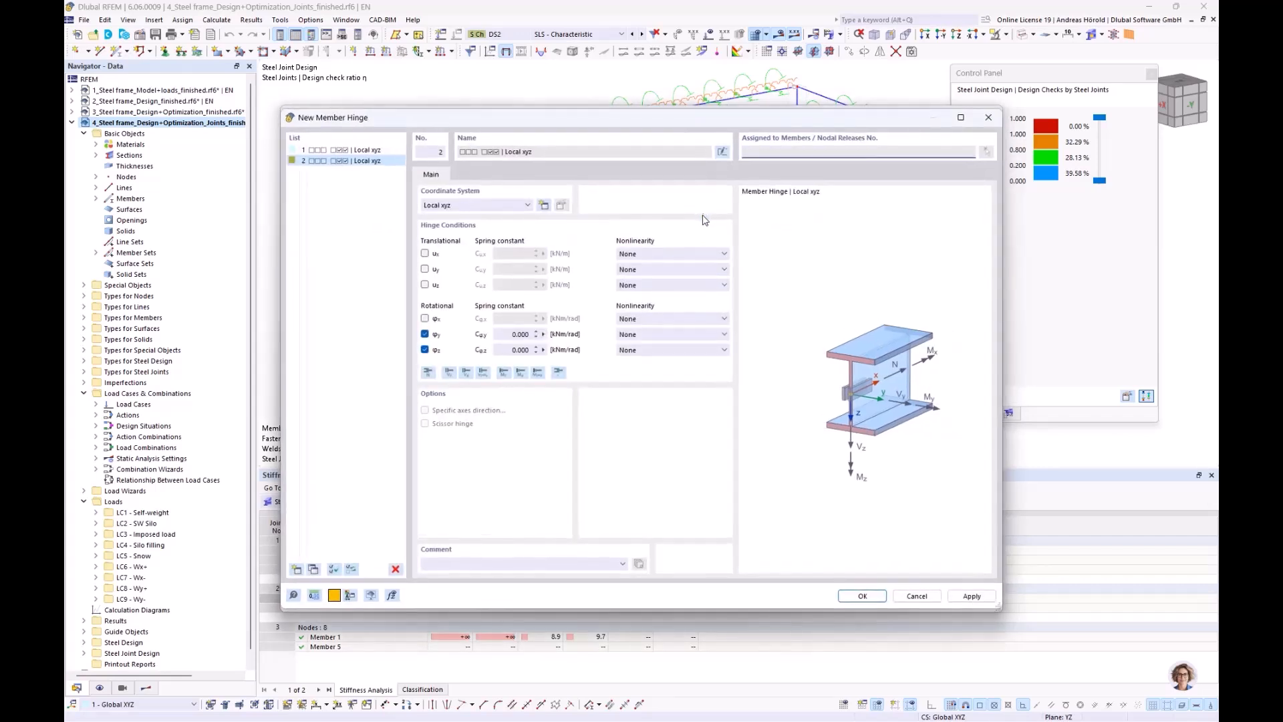
click(507, 335)
text(57)
drag(625, 116, 645, 83)
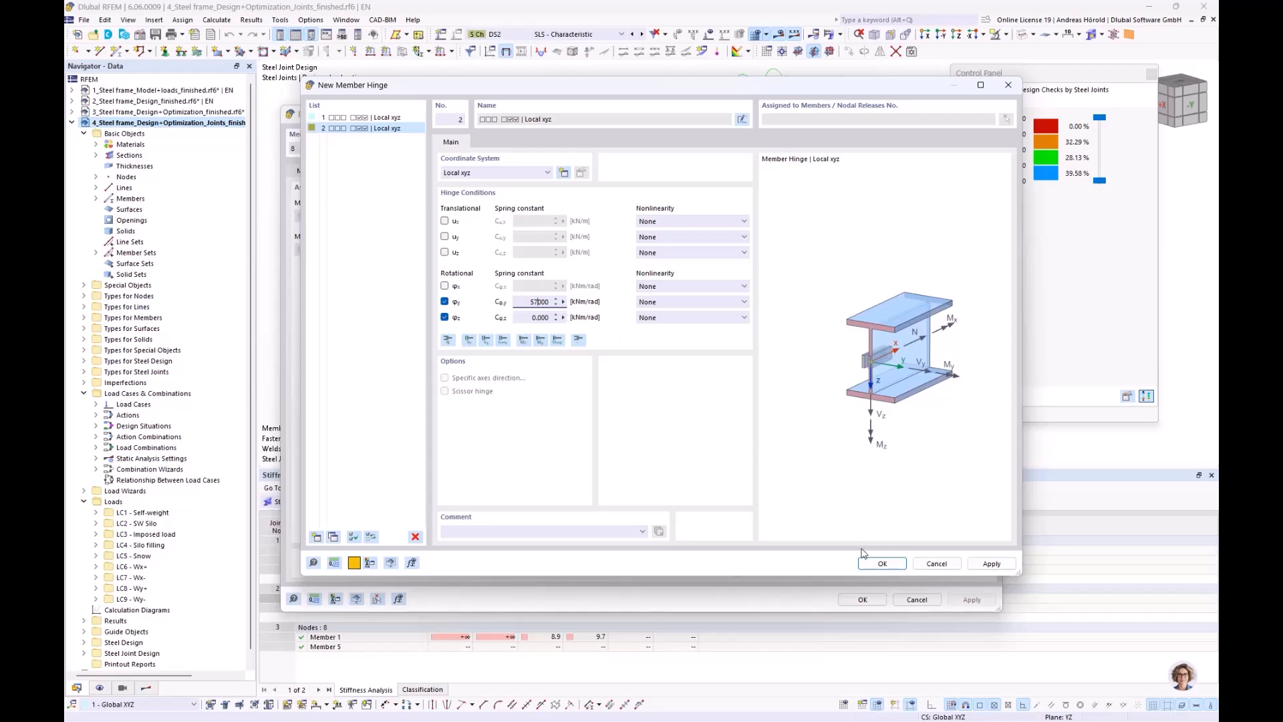
click(882, 564)
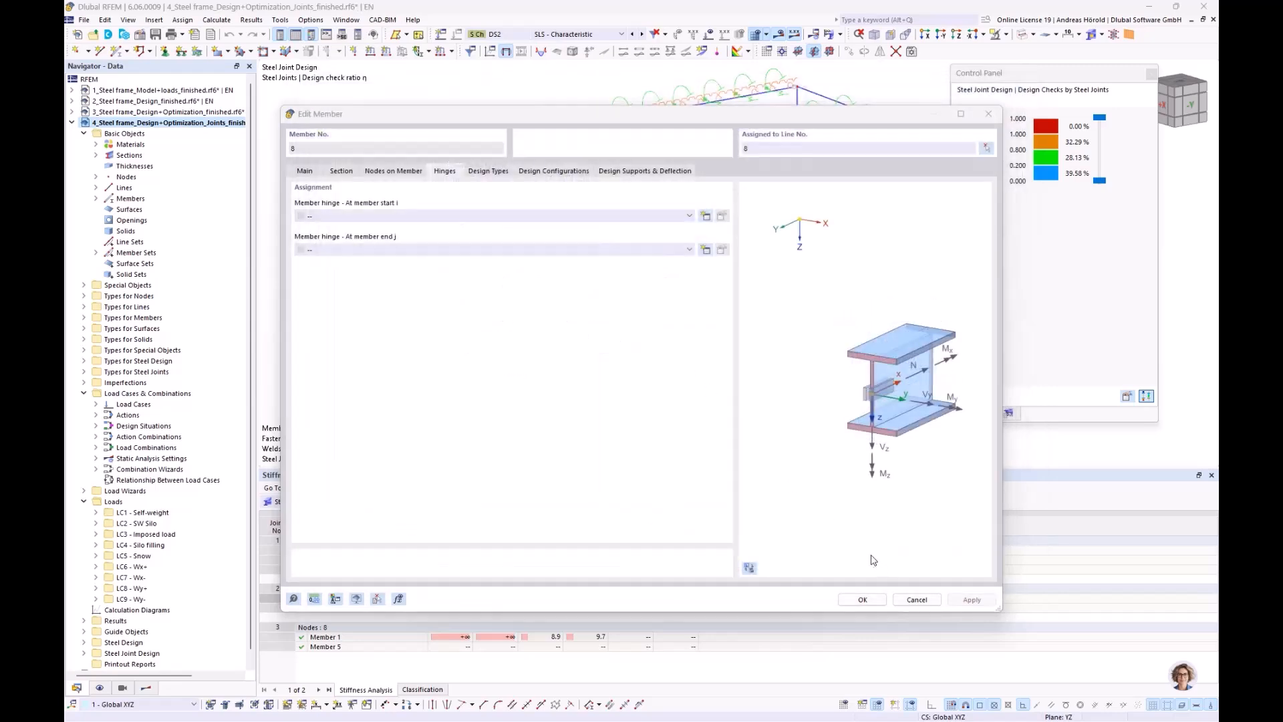
Step: Assign the same hinge to the end of member 8 and apply the change, accepting deletion of the results
click(558, 251)
click(560, 279)
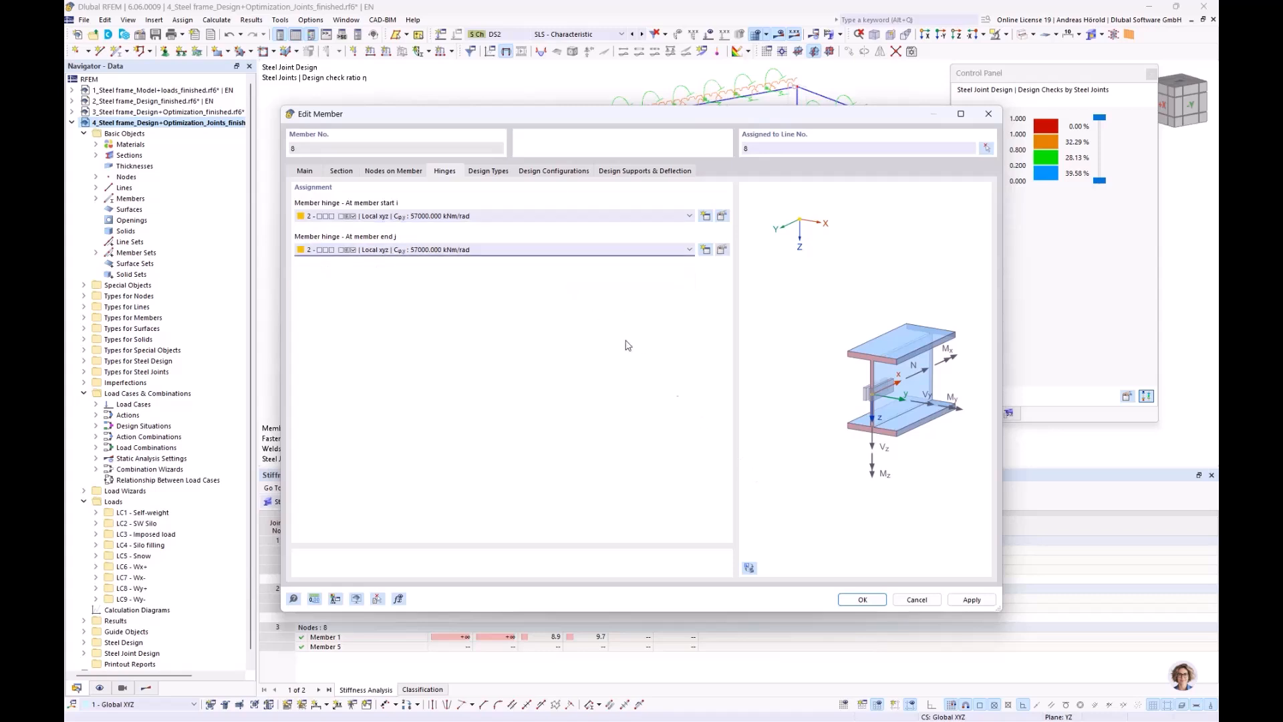
click(863, 601)
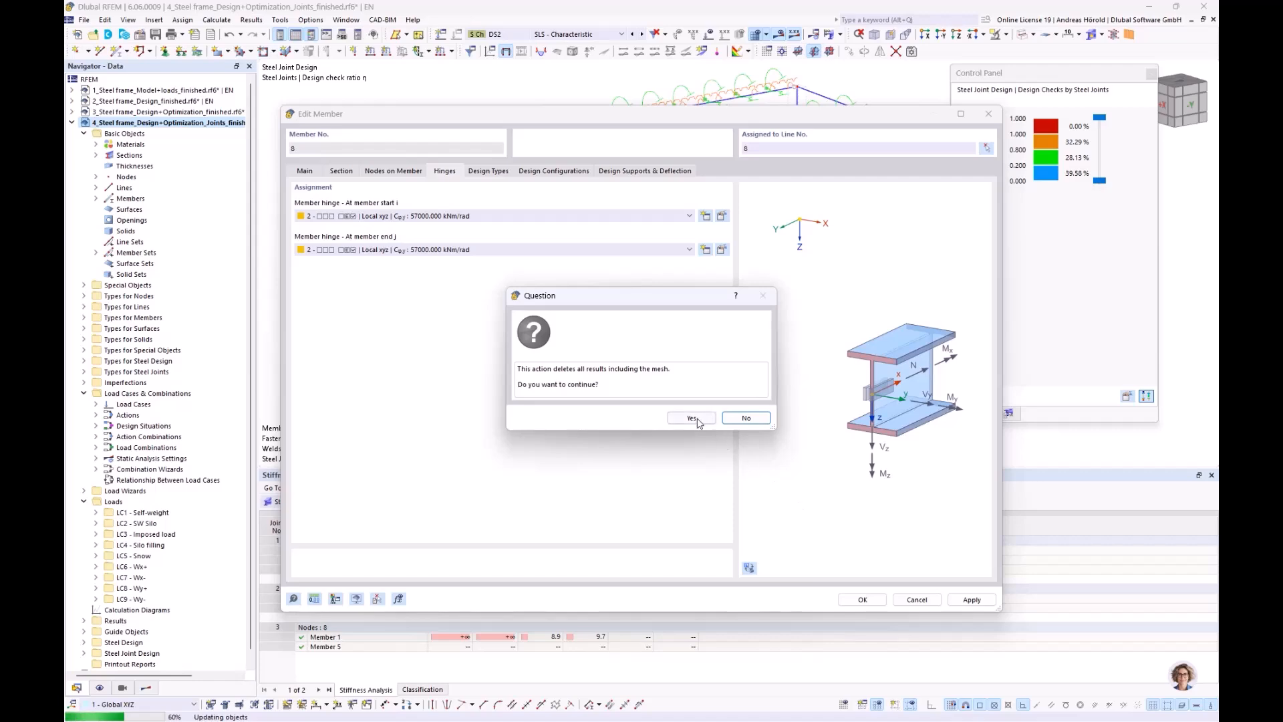
click(695, 417)
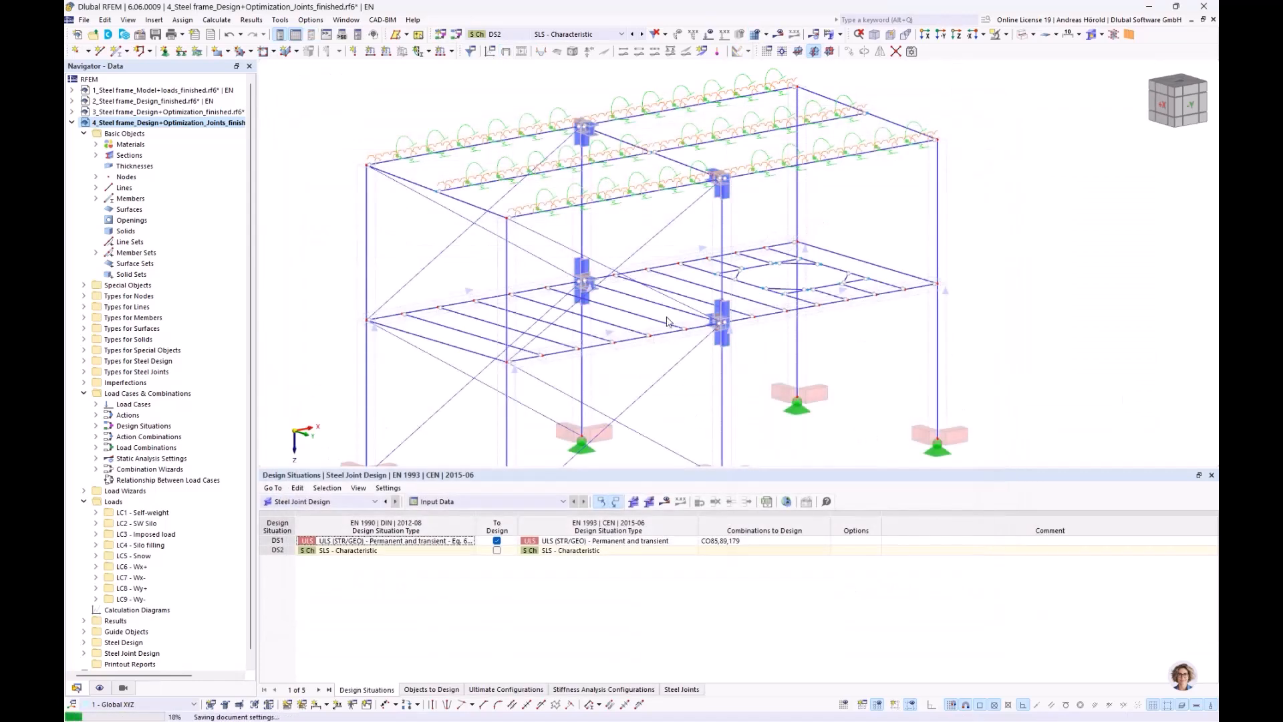
double_click(669, 311)
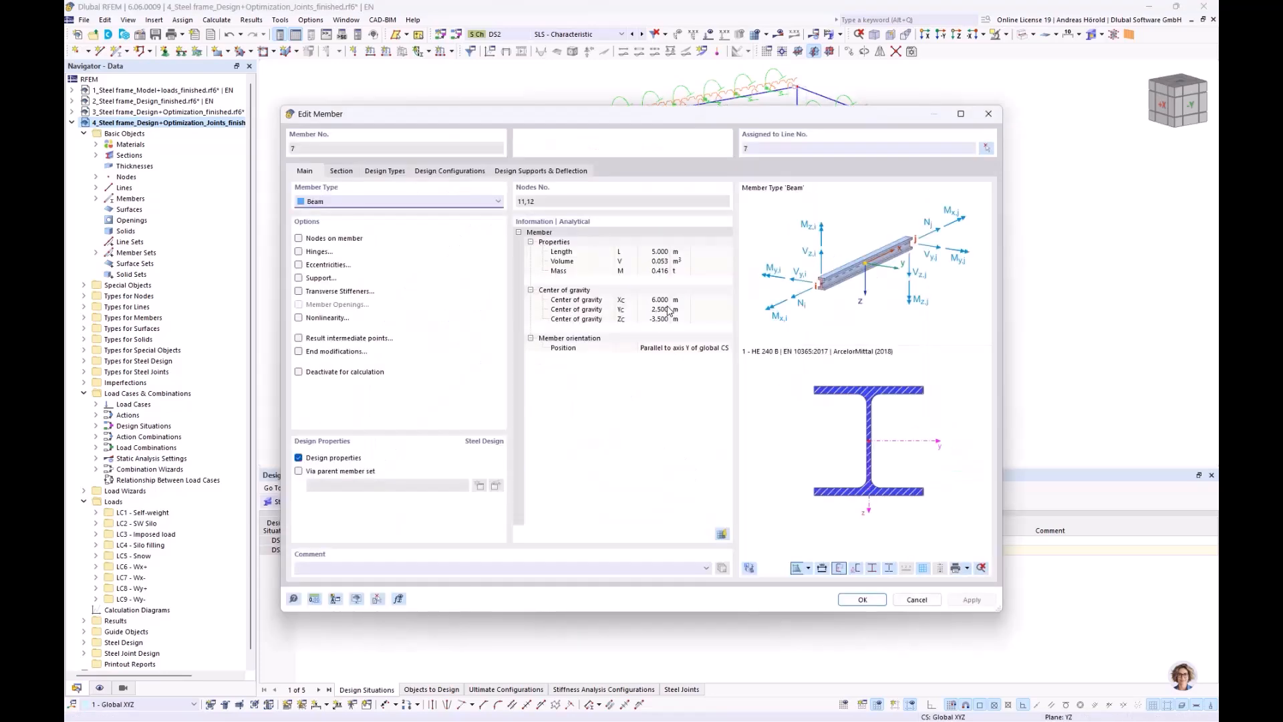
click(298, 252)
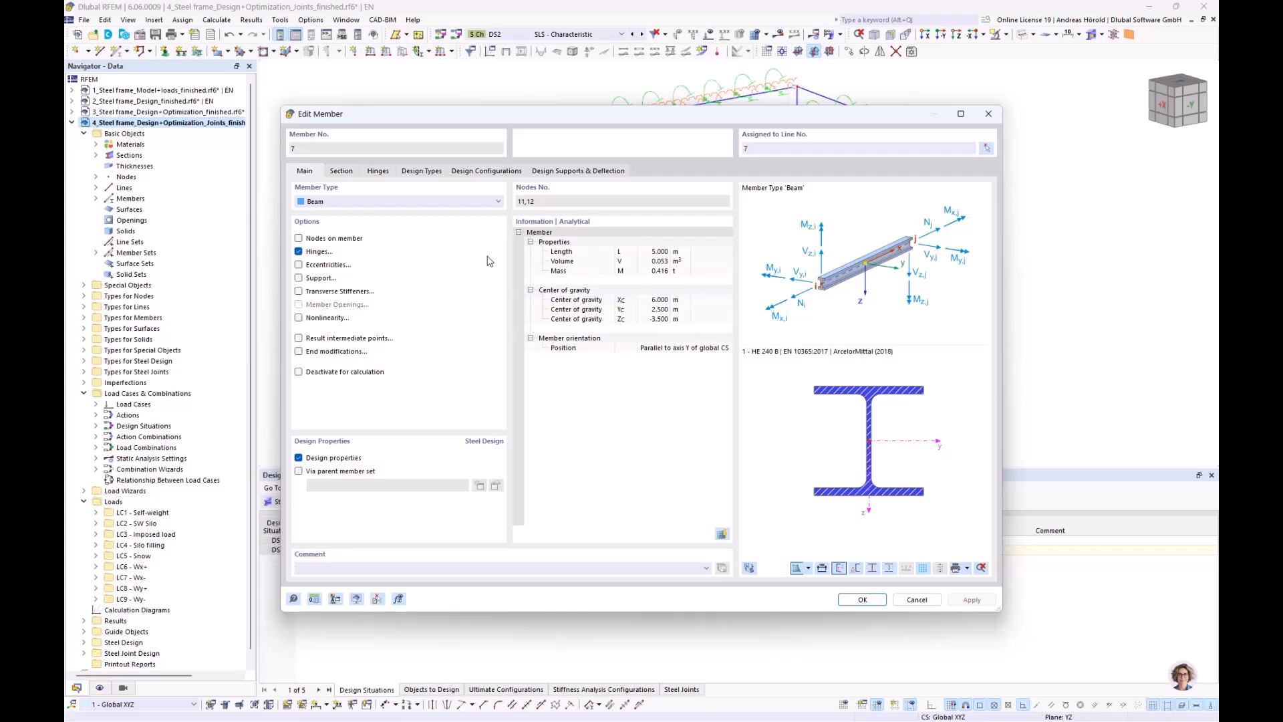
click(918, 600)
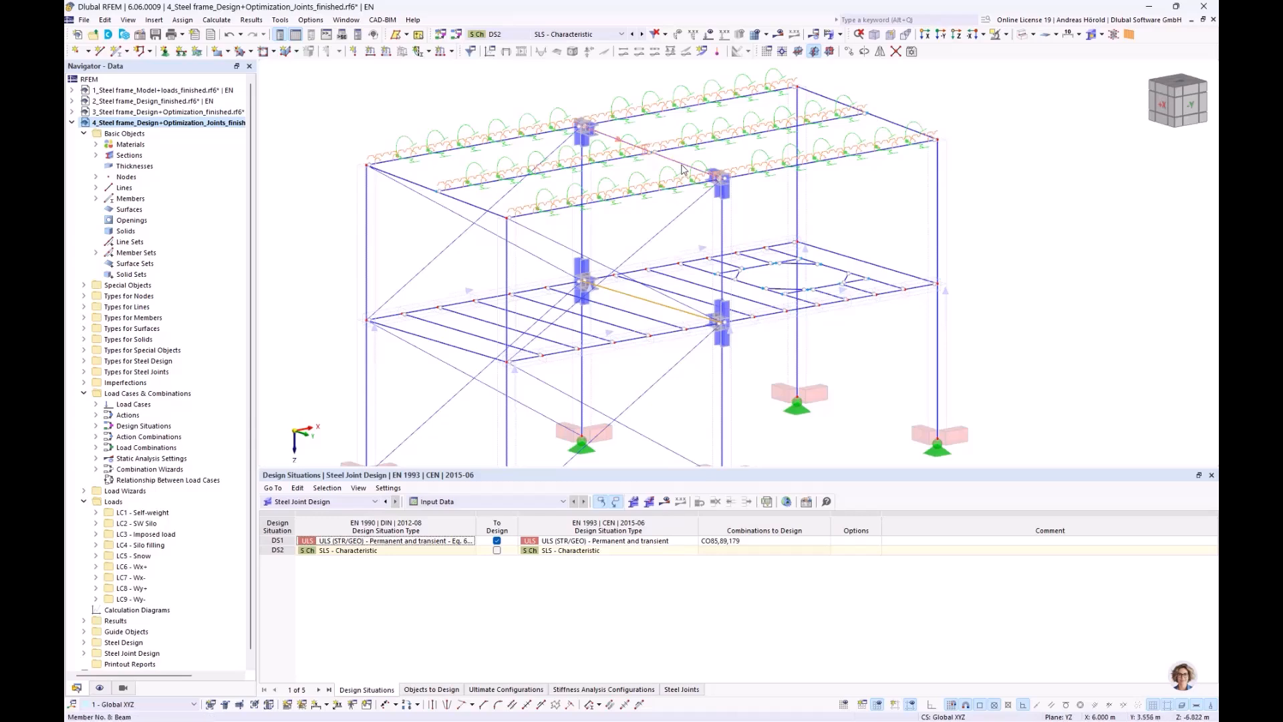
Step: Set the rotational spring about y of the hinge on roof beam member 8 to 14500 kNm/rad
click(681, 164)
double_click(681, 168)
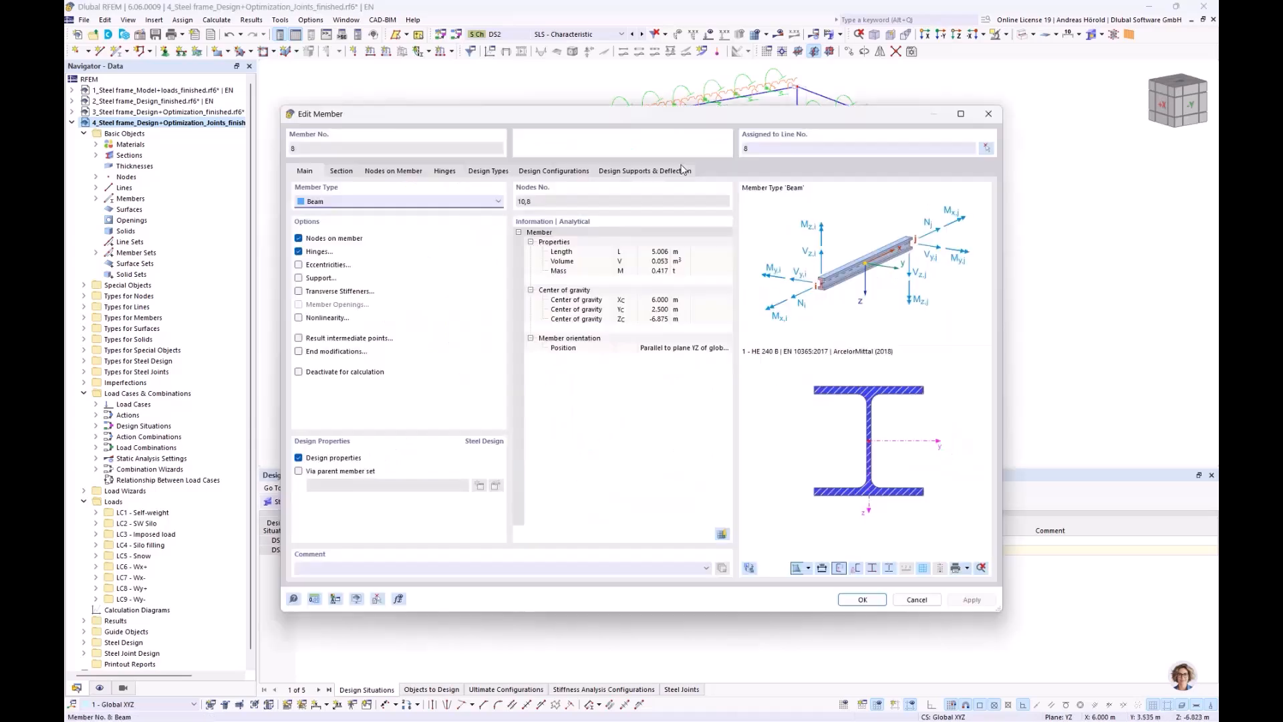
click(445, 171)
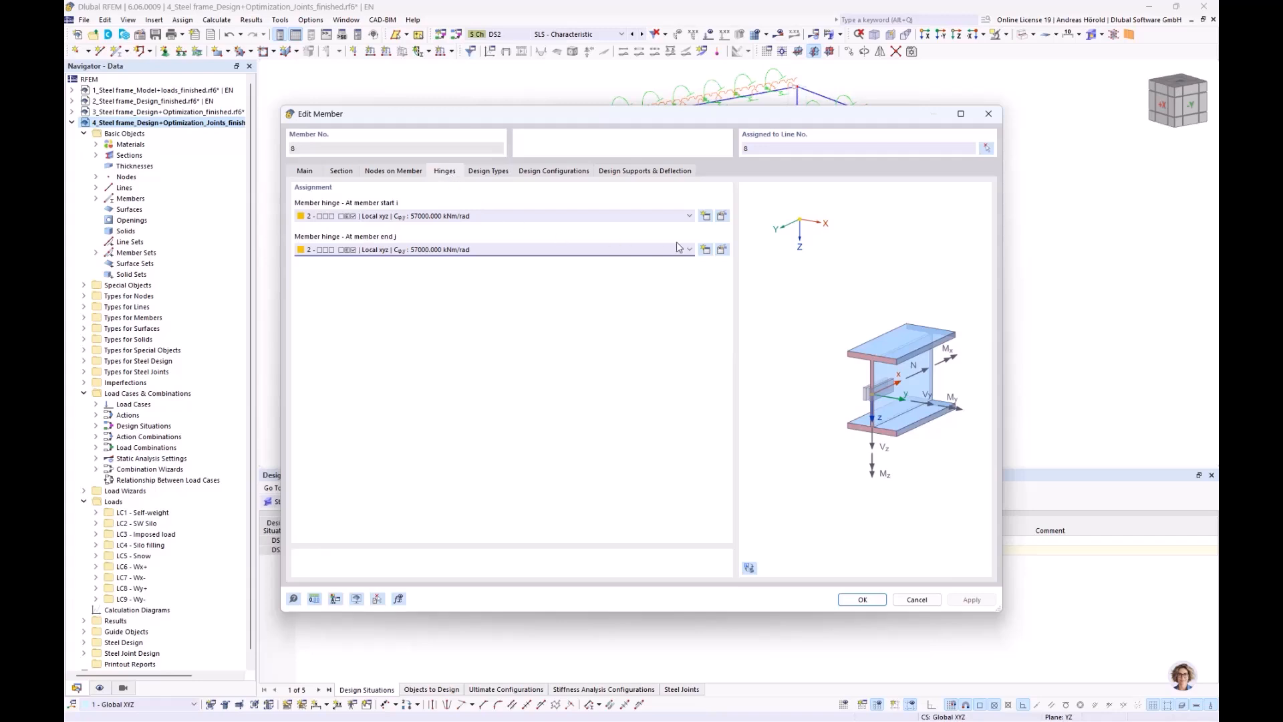
click(722, 217)
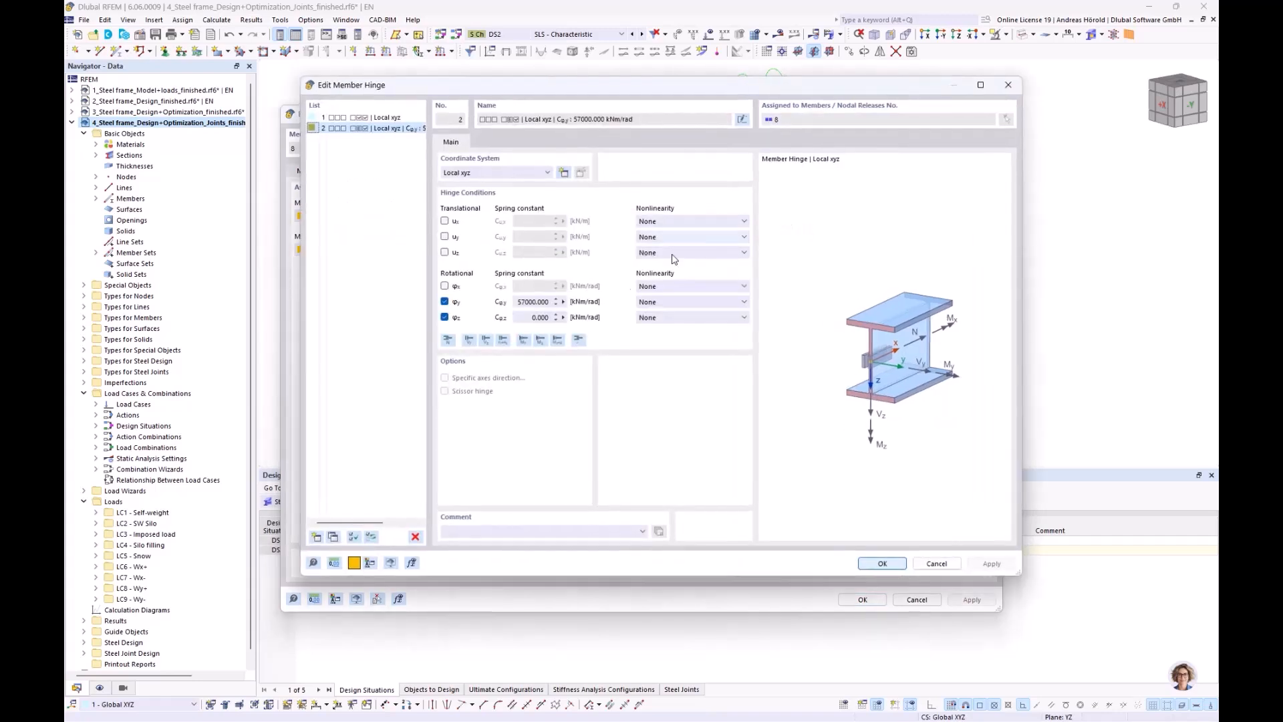
drag(517, 302, 557, 304)
text(14)
text(501.0)
click(556, 299)
double_click(532, 302)
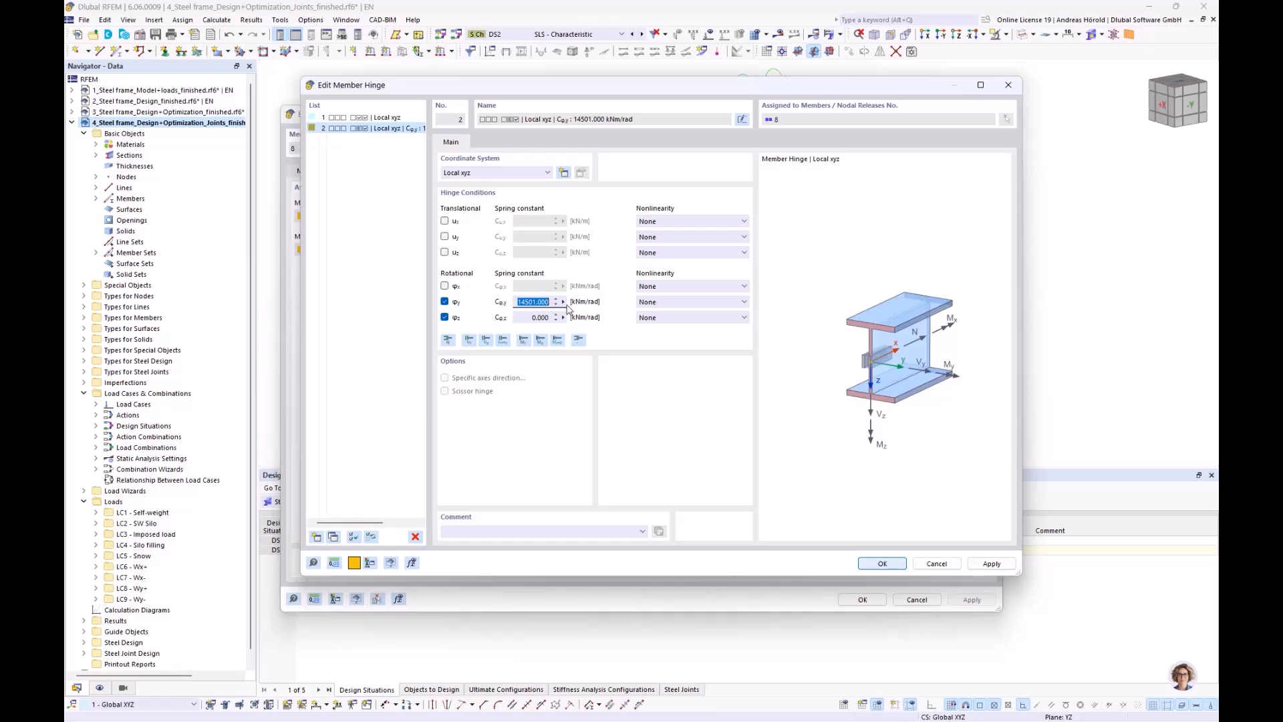
text(1)
click(872, 564)
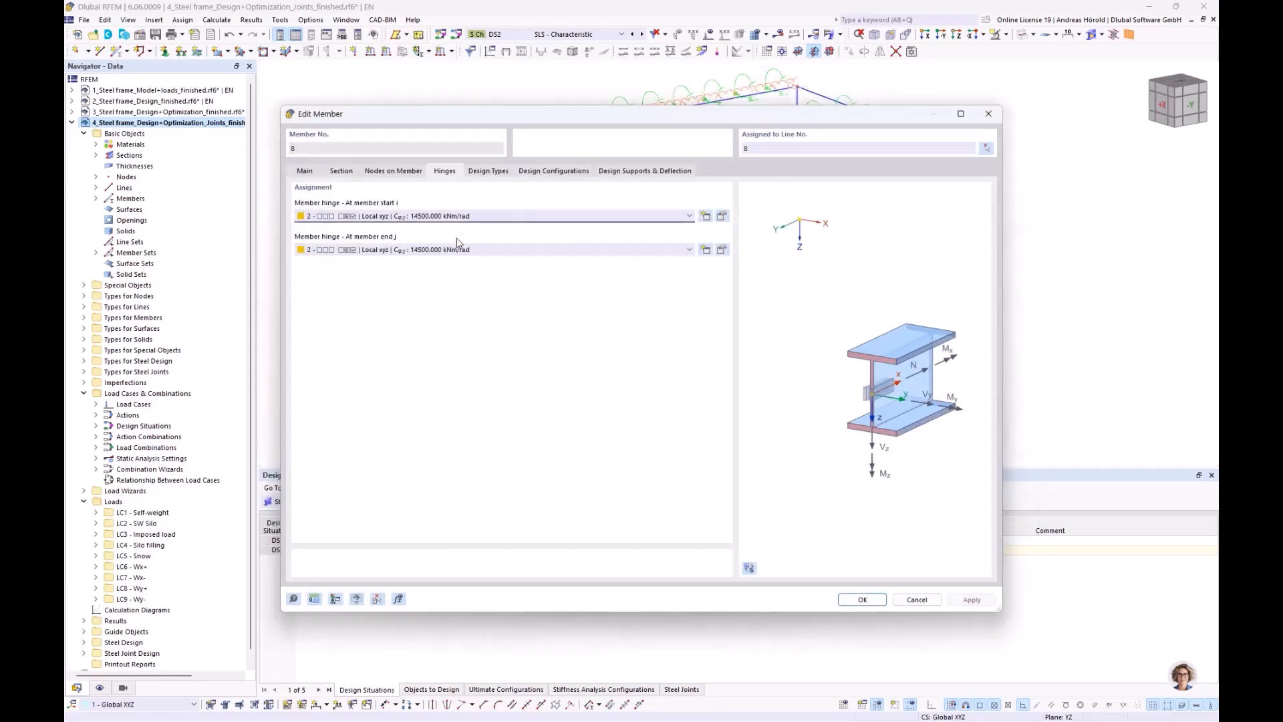
click(856, 599)
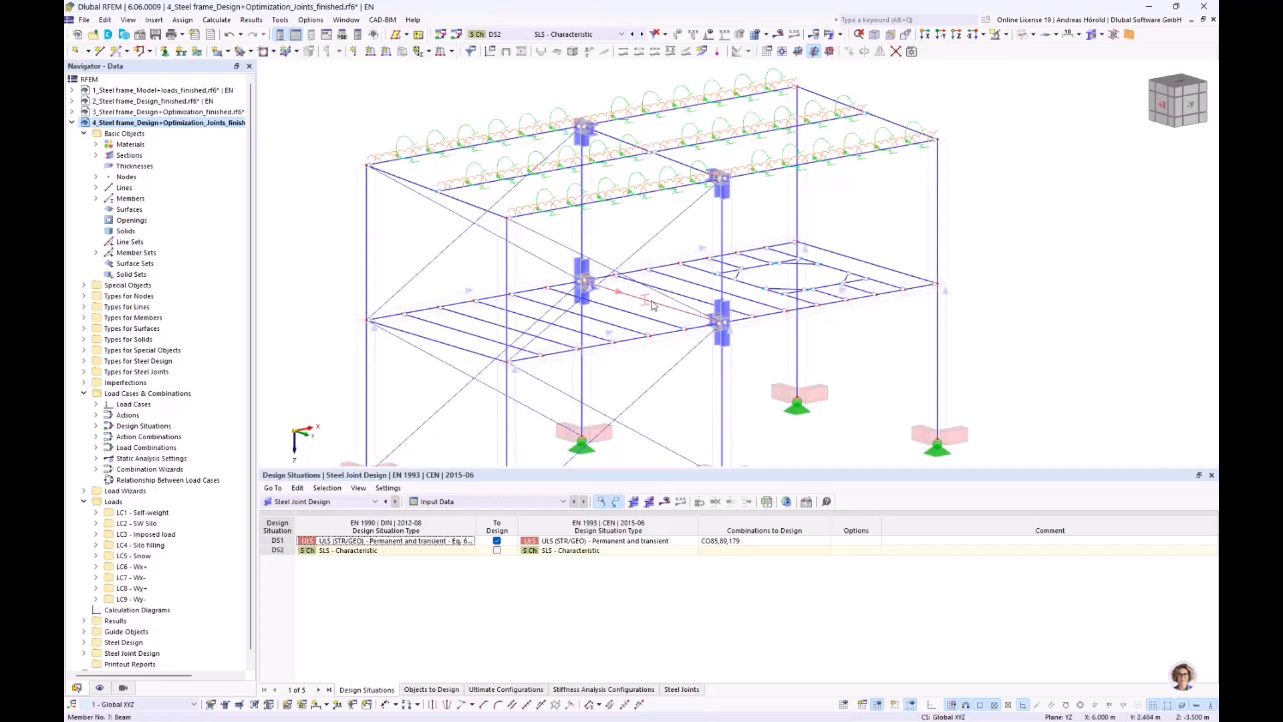
Step: Activate hinges on floor beam member 7 and create a start hinge with a rotational spring about y of 57000 kNm/rad
double_click(653, 305)
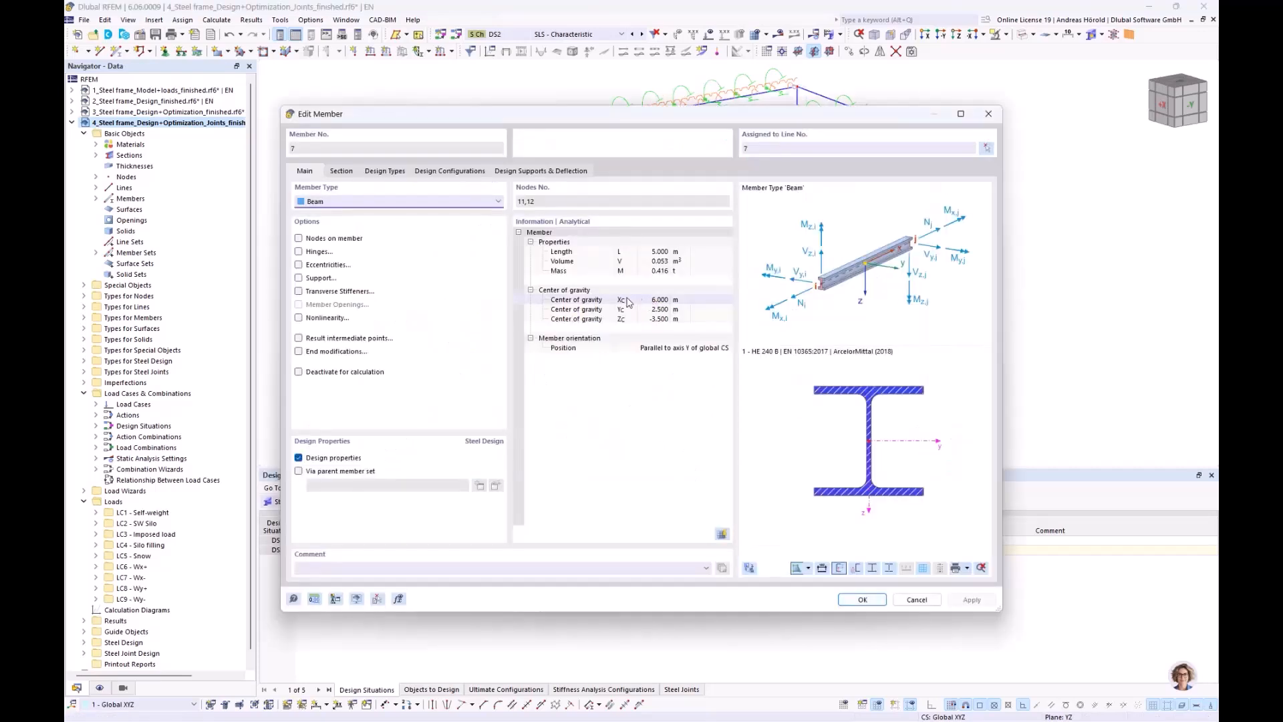
click(299, 252)
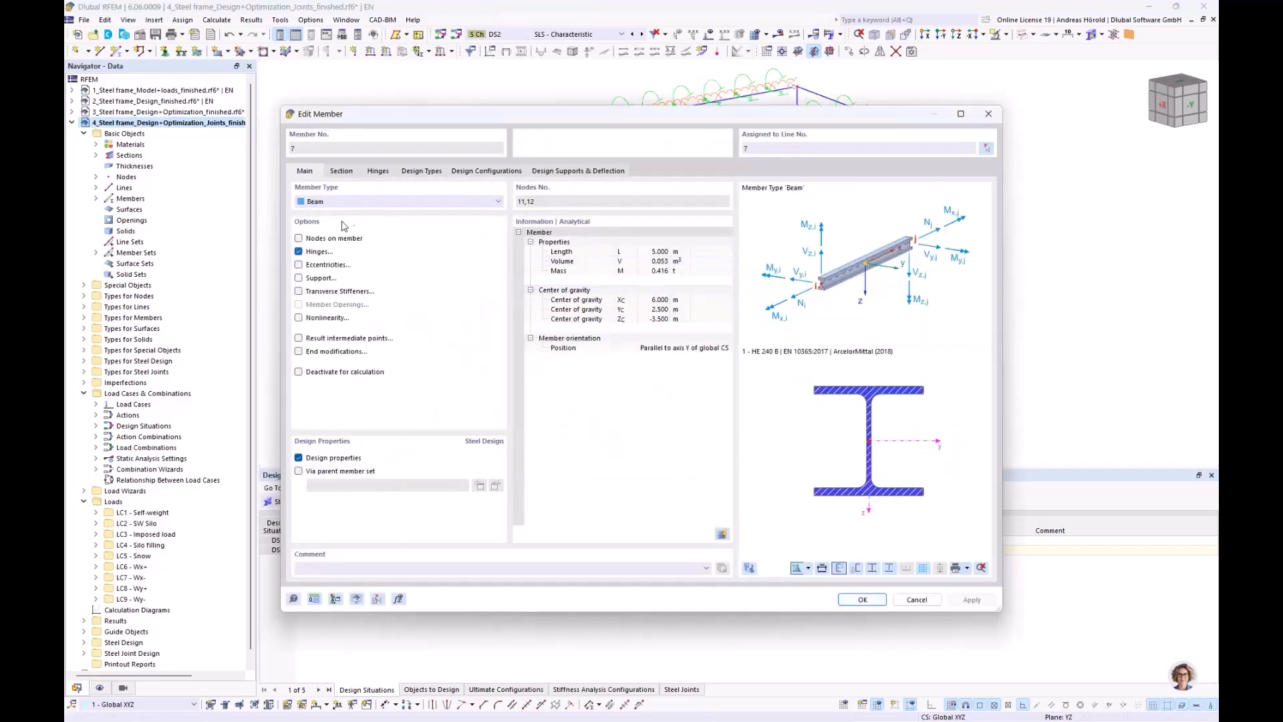
click(378, 173)
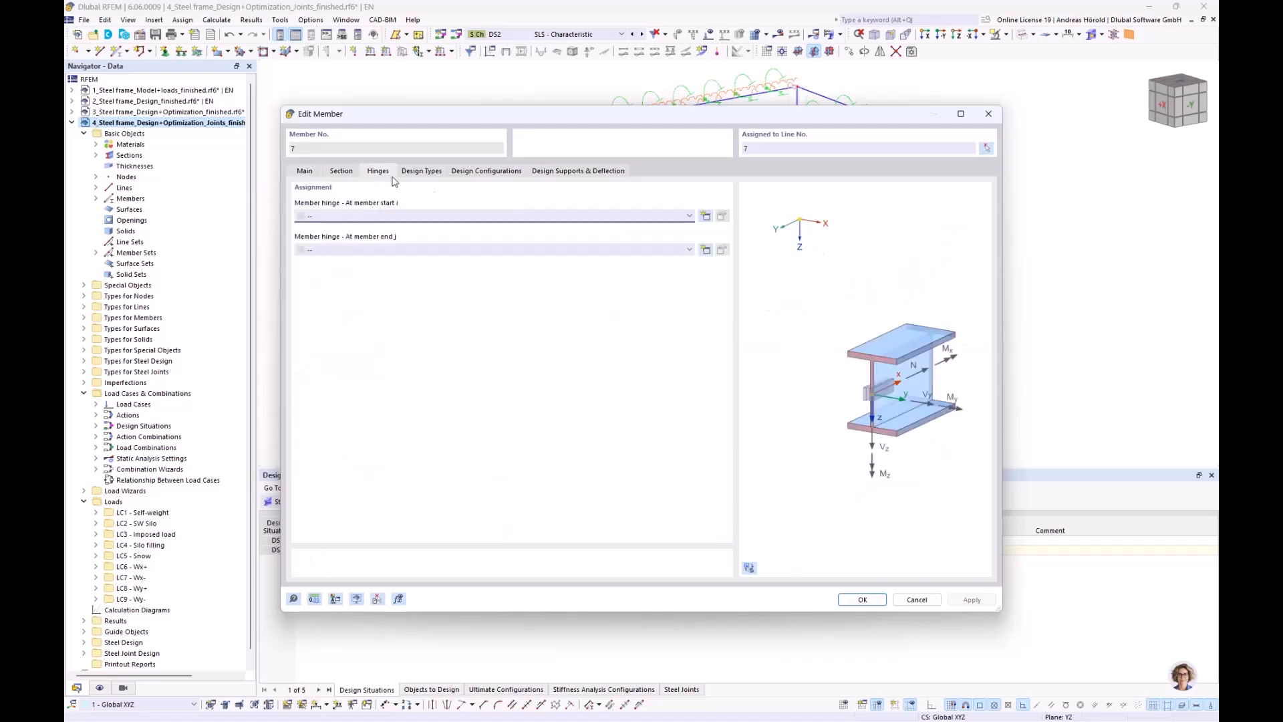
click(706, 217)
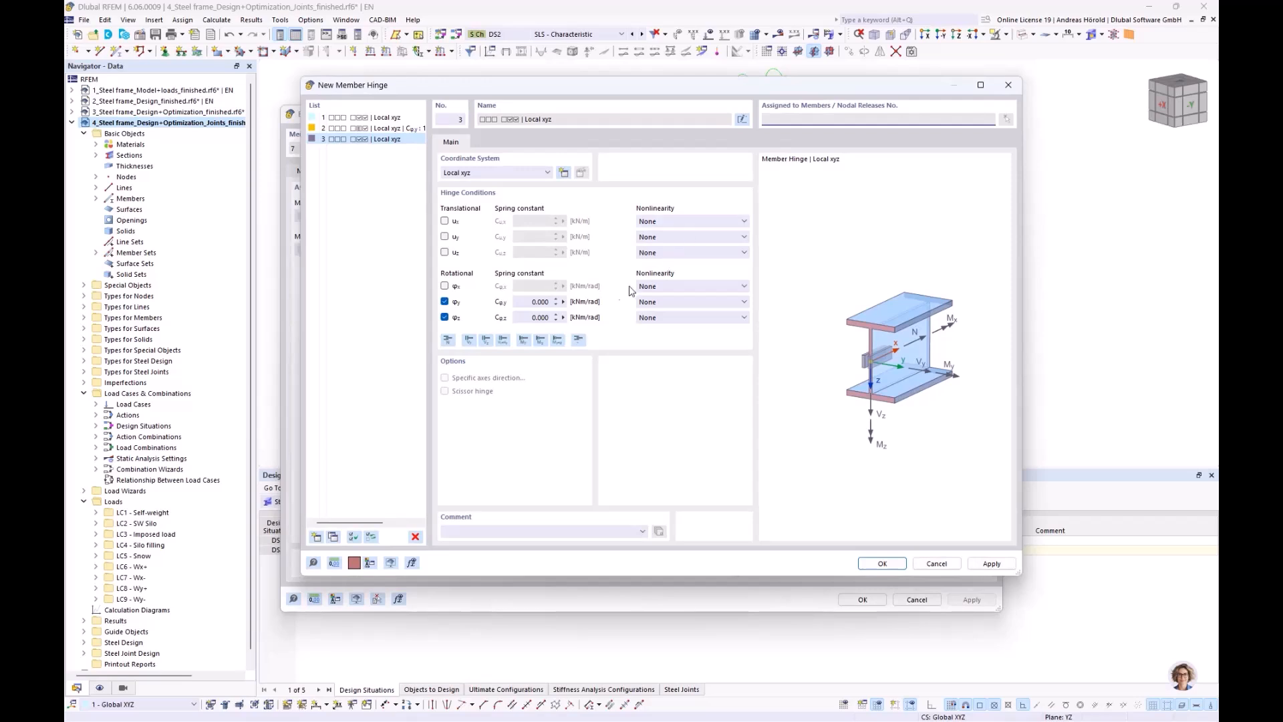
click(528, 302)
text(57)
click(881, 564)
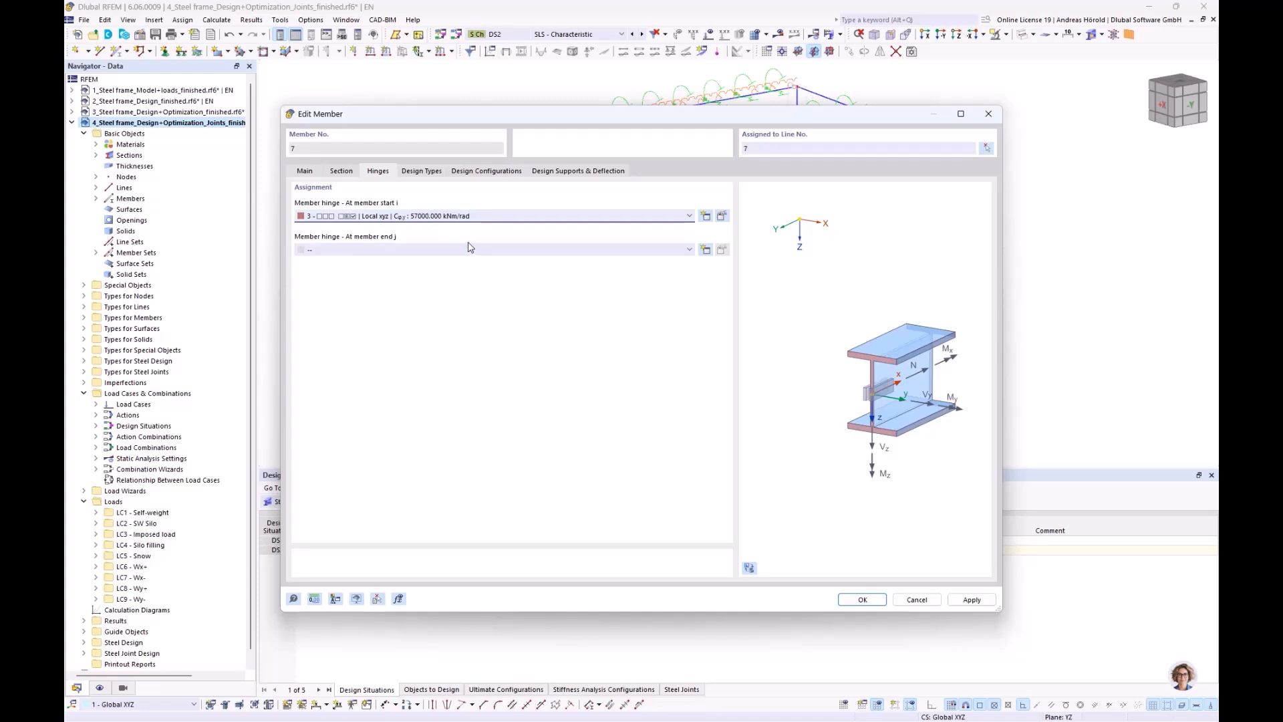
Step: Assign the 57000 kNm/rad hinge to the end of member 7 as well and apply the member changes
click(481, 251)
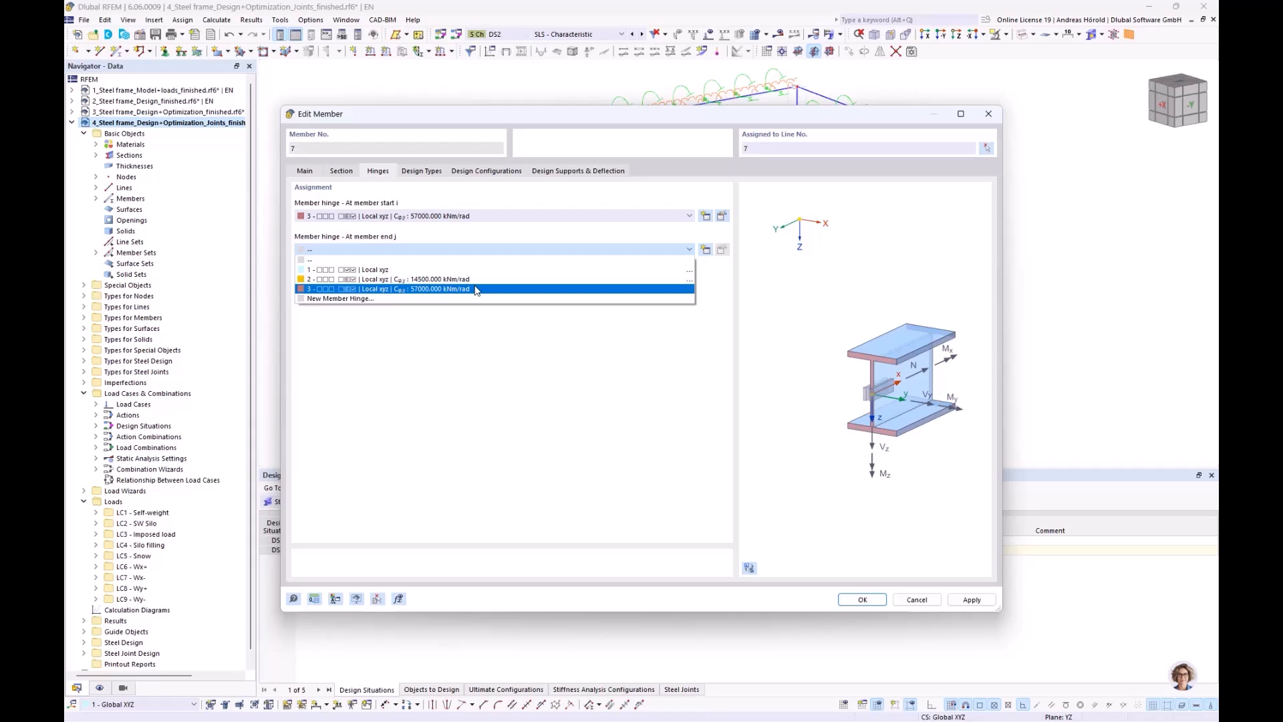
click(477, 290)
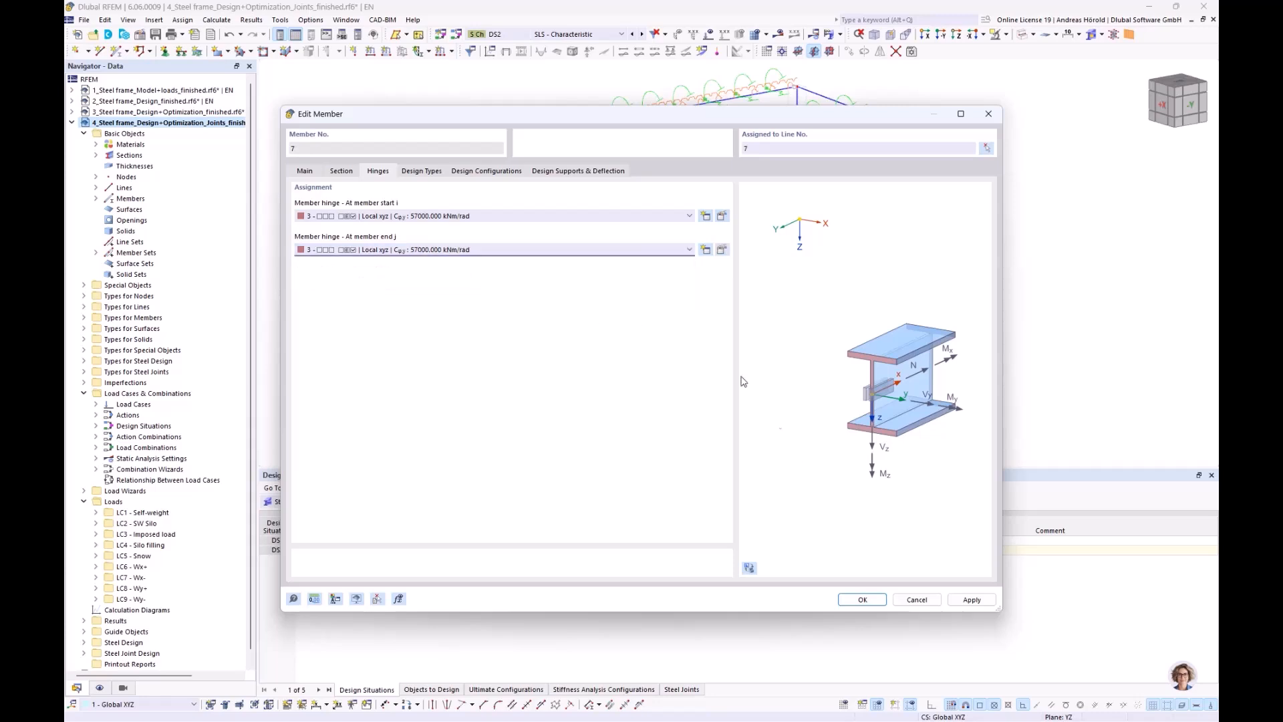
click(863, 600)
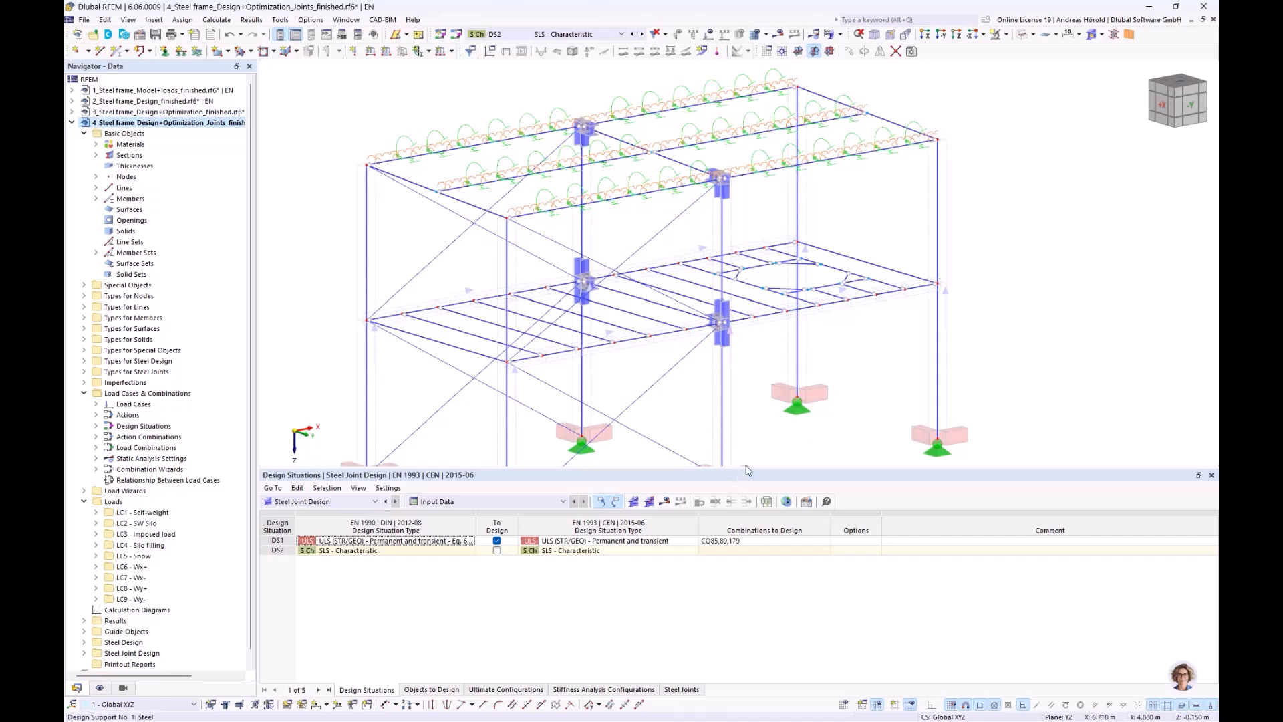
Step: Enlarge the model view and switch to the model 5_Steel frame_Design+Optimization_Joints_Hinges_finished
drag(747, 469, 741, 549)
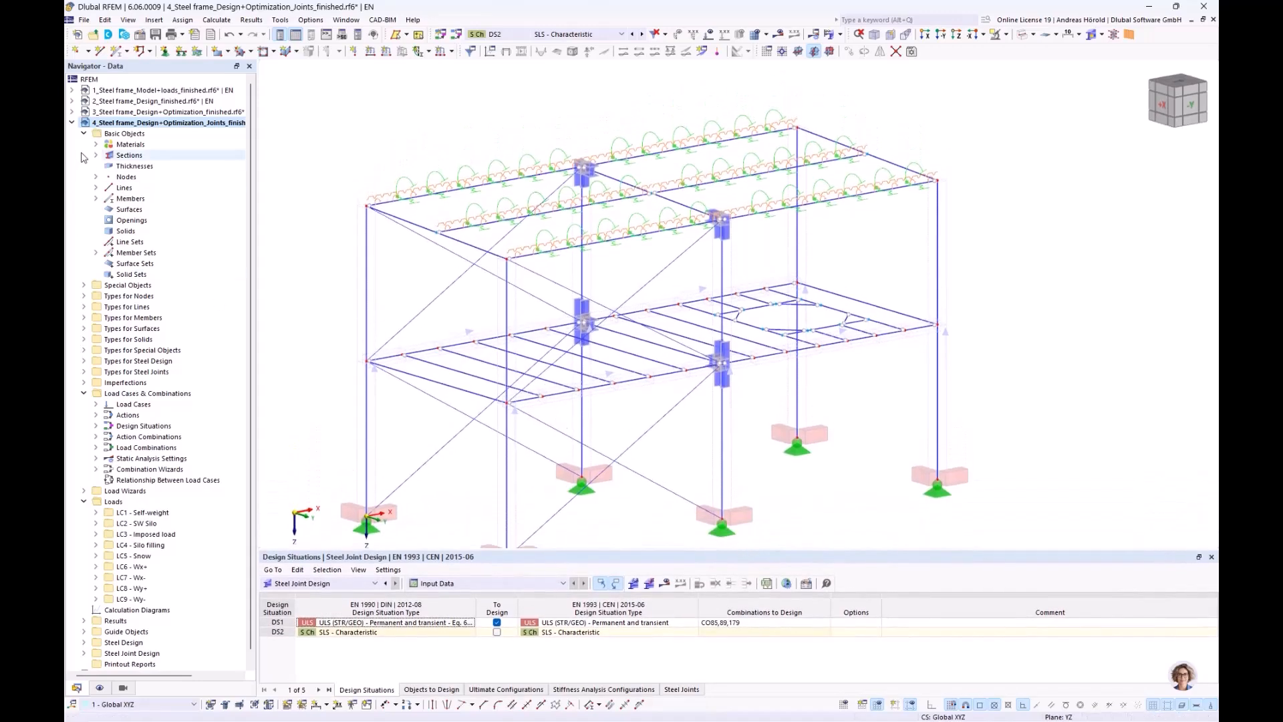
click(71, 123)
click(141, 134)
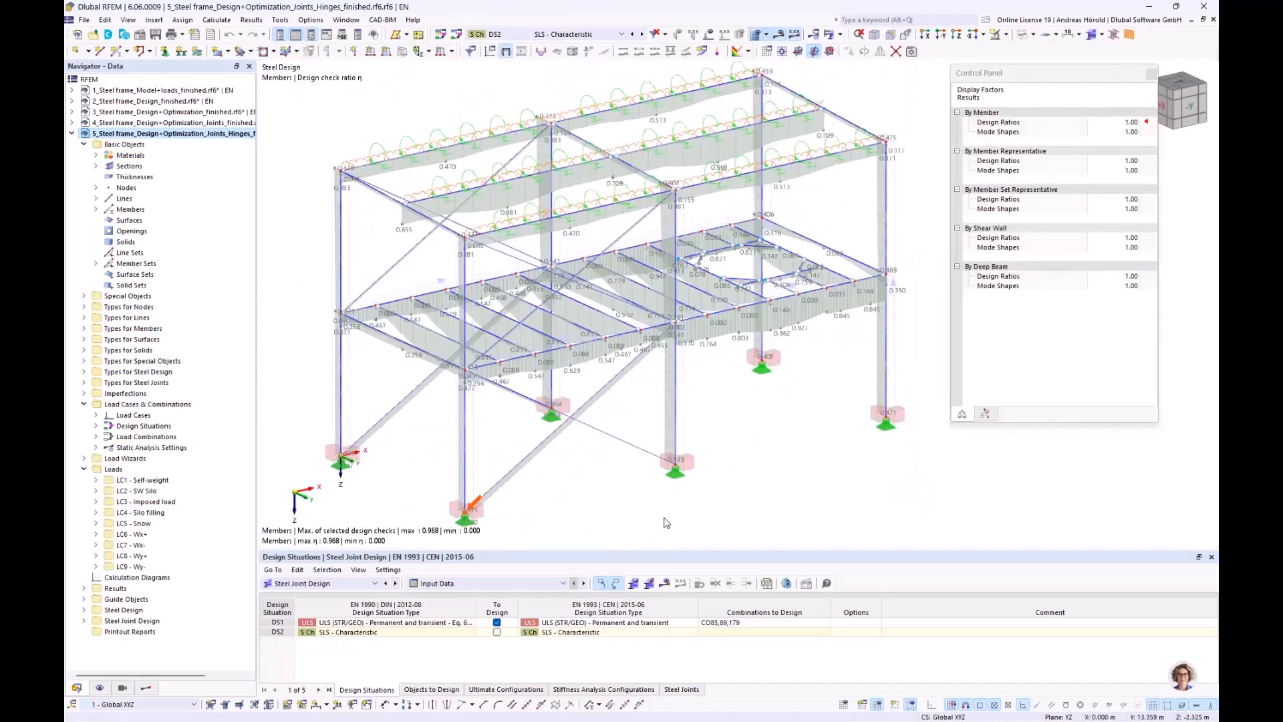
Step: Show the Steel Joint Design stress-strain design ratios by joint in an enlarged results table
click(665, 586)
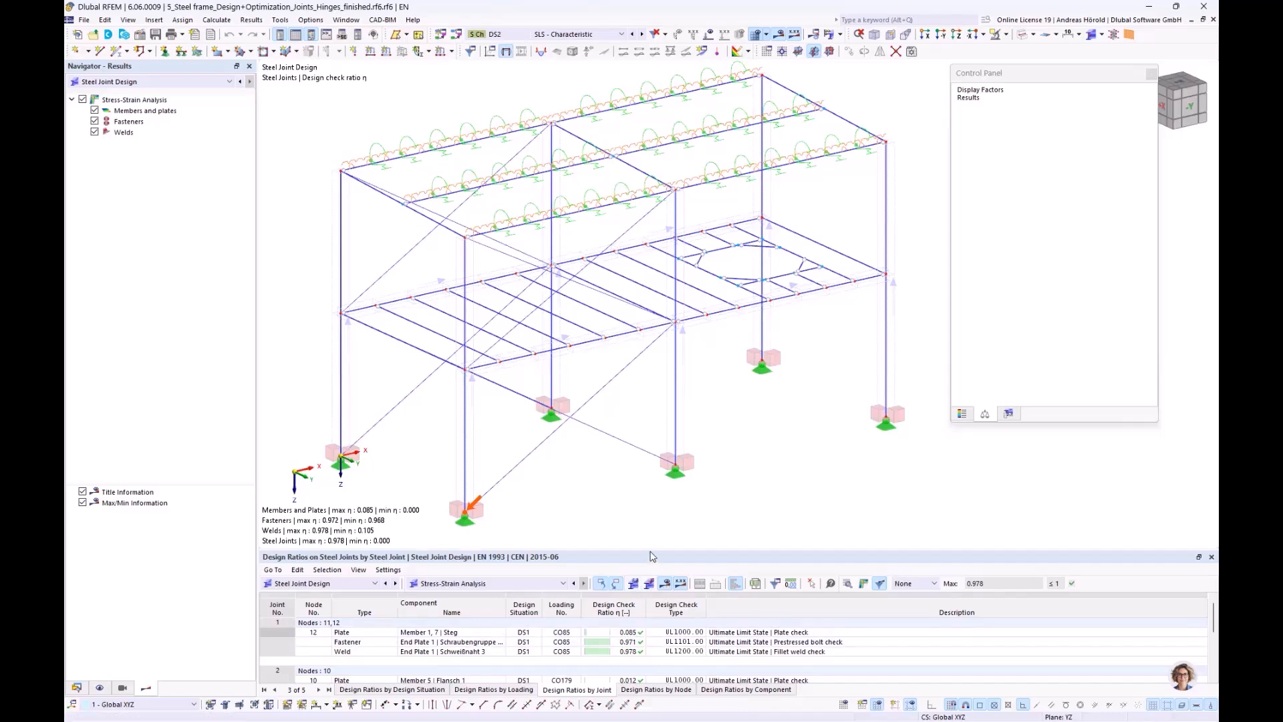
drag(651, 549, 650, 464)
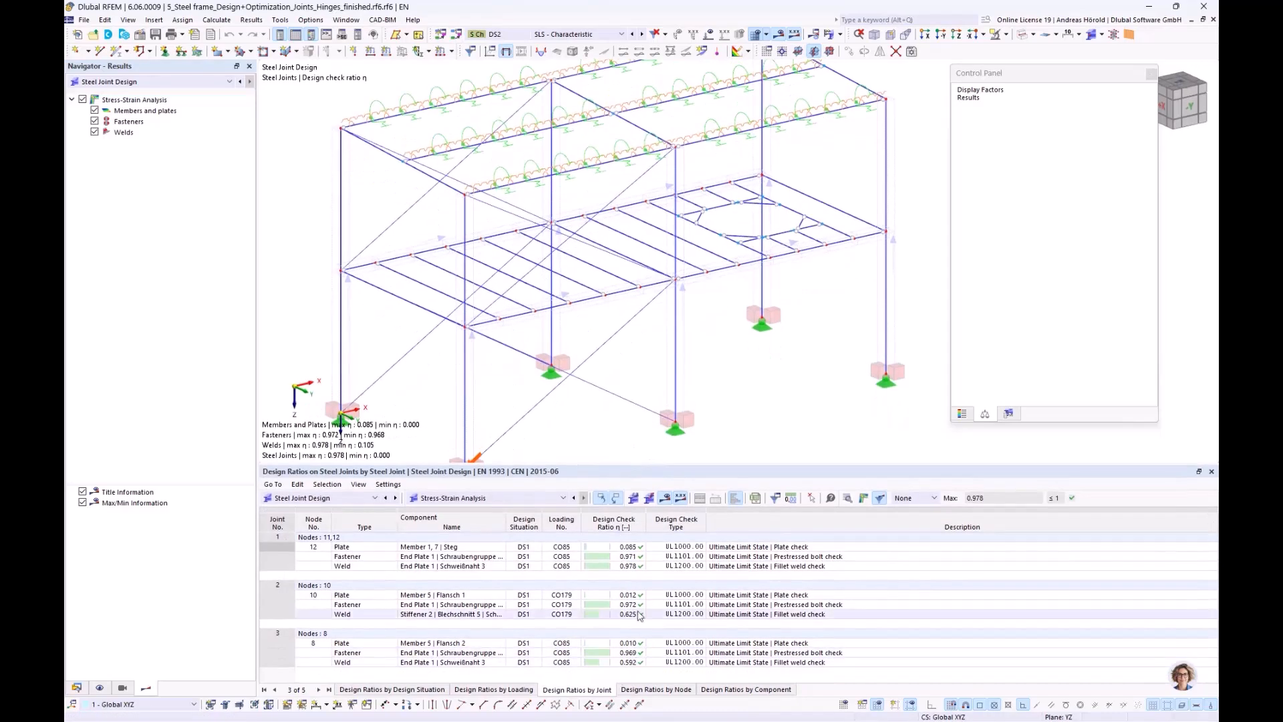
click(352, 498)
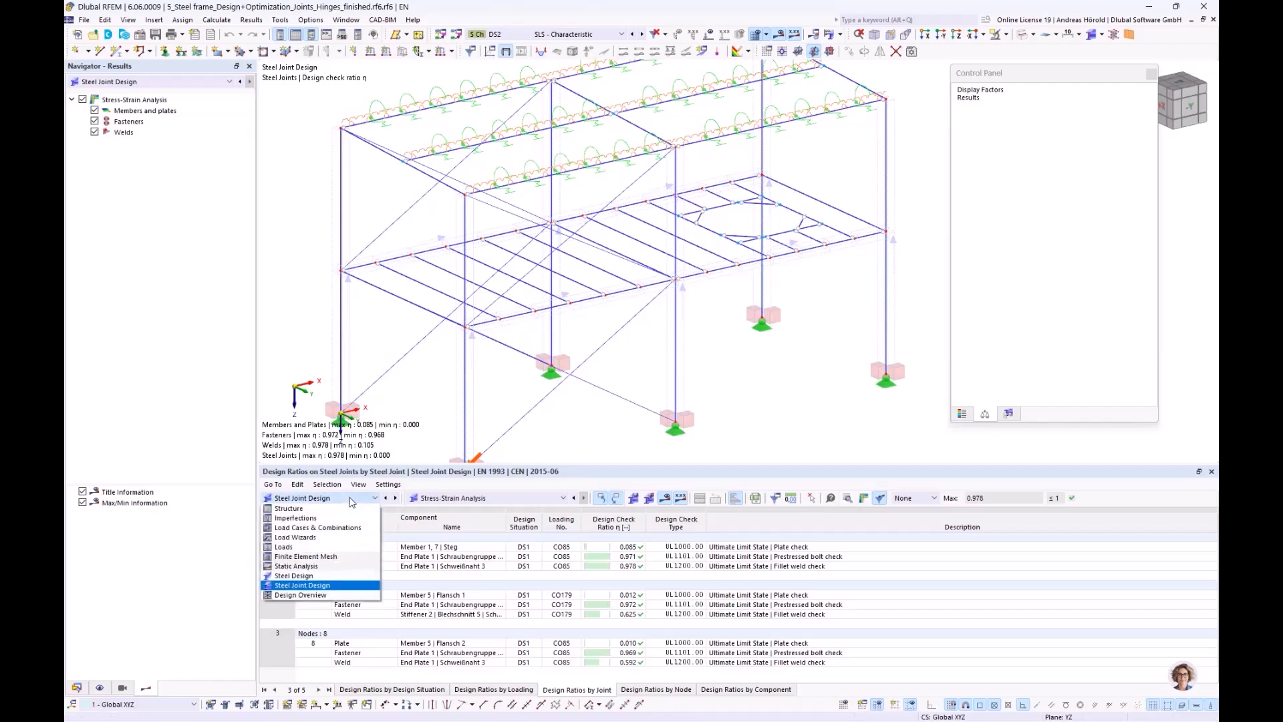
click(348, 586)
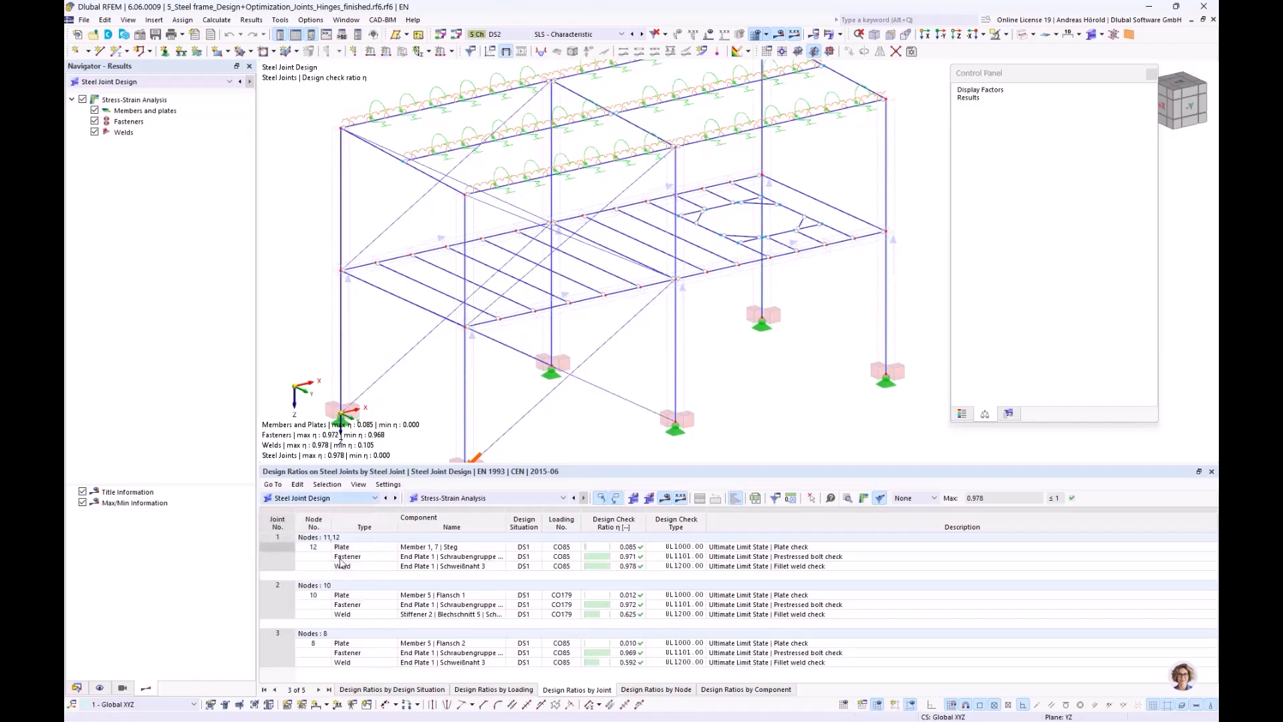
Step: Switch the results table to Steel Design and examine the design ratios on members by section
click(346, 498)
click(331, 578)
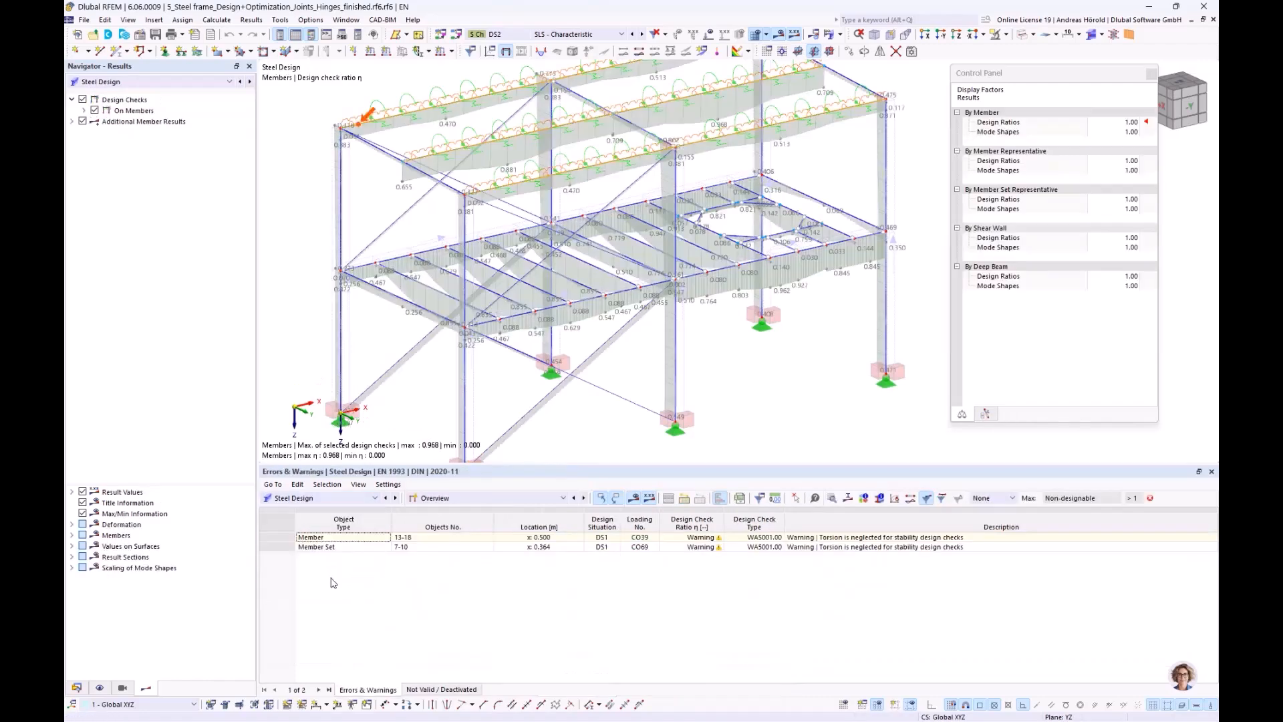
click(507, 499)
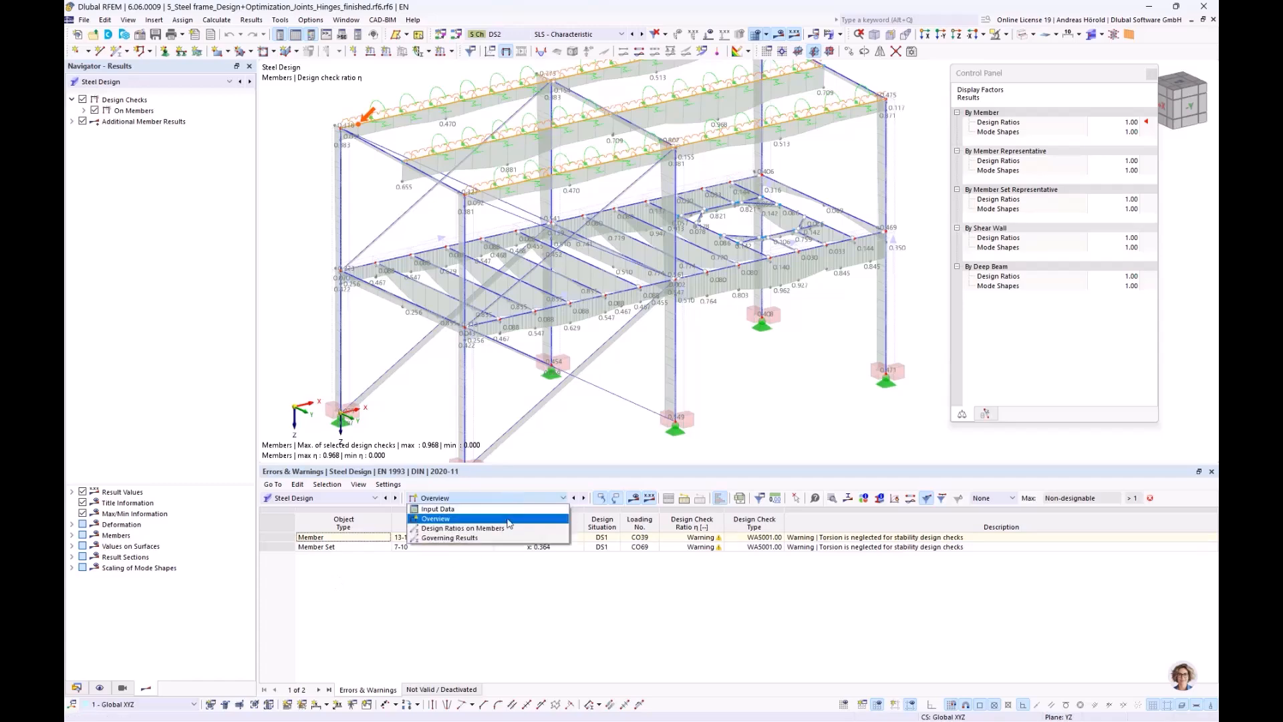
click(509, 529)
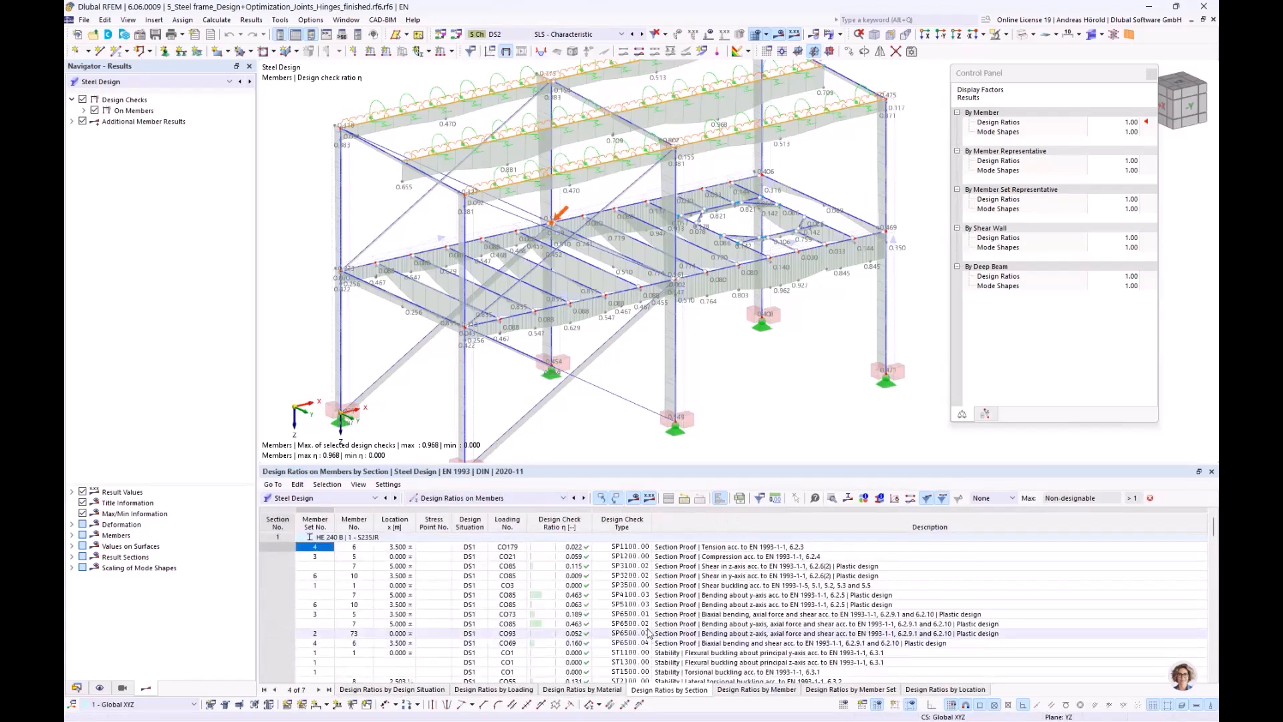
scroll(637, 588, down, 5)
scroll(637, 588, up, 4)
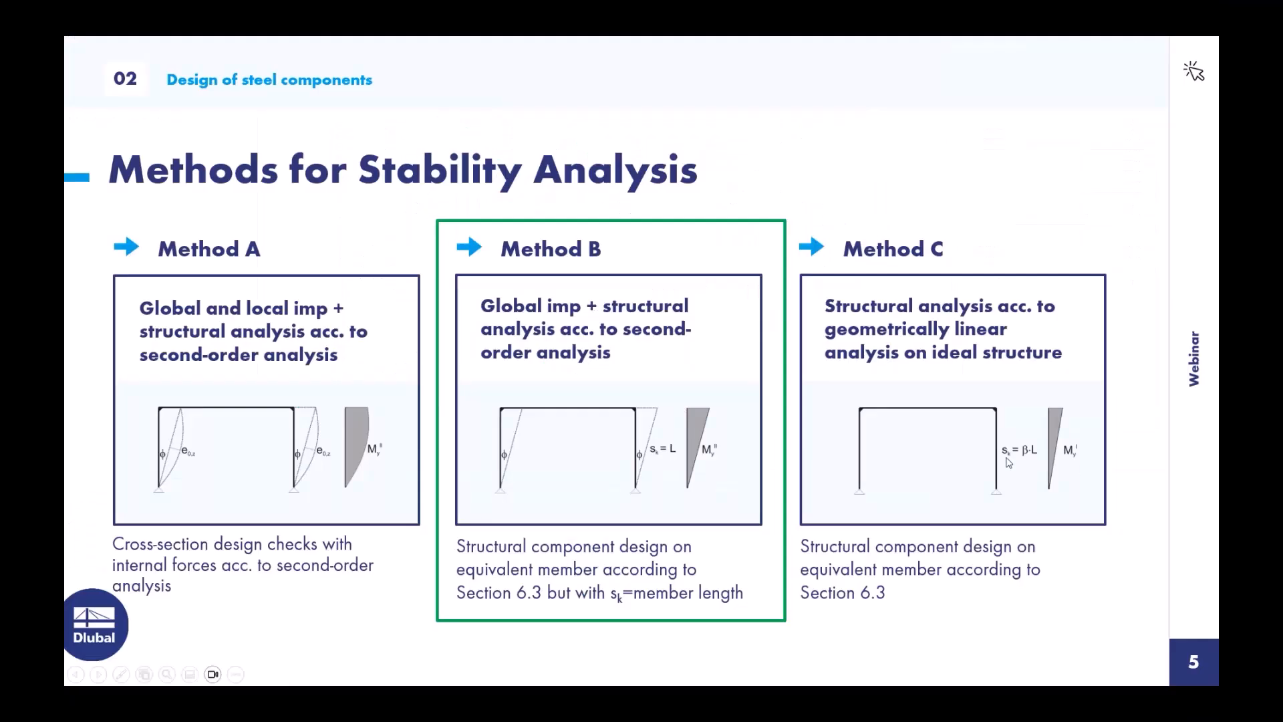
click(1027, 426)
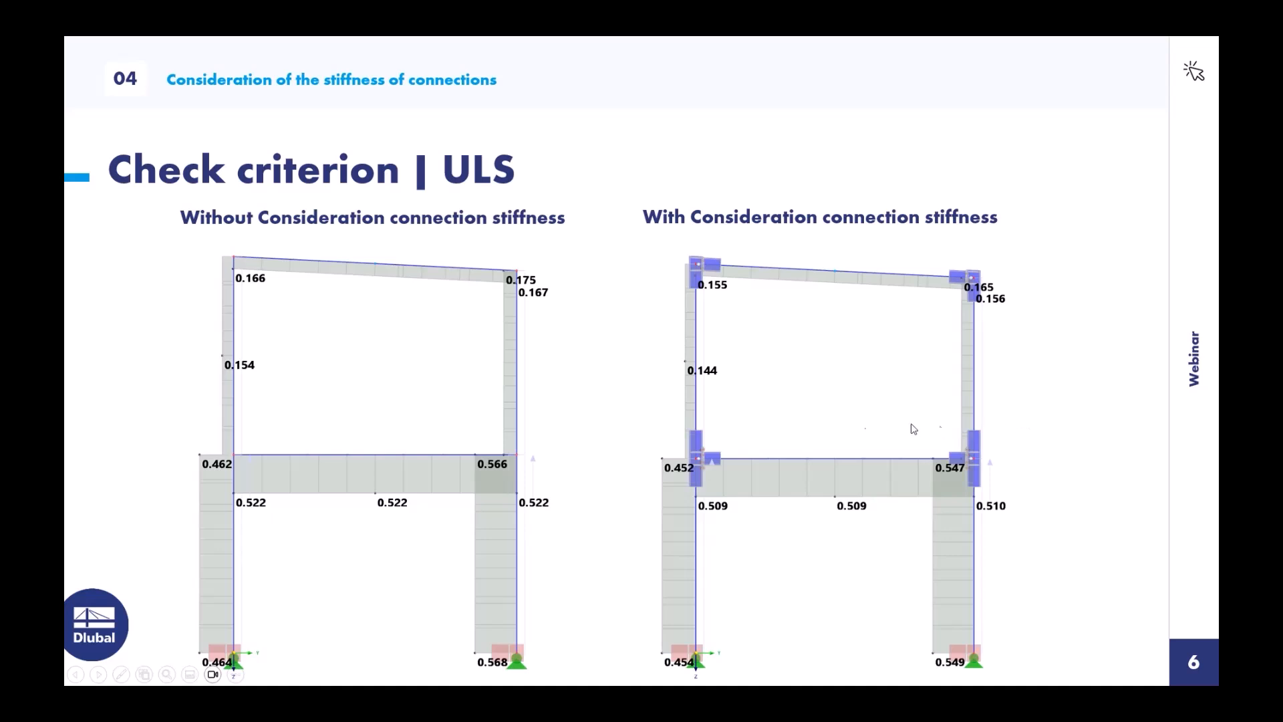
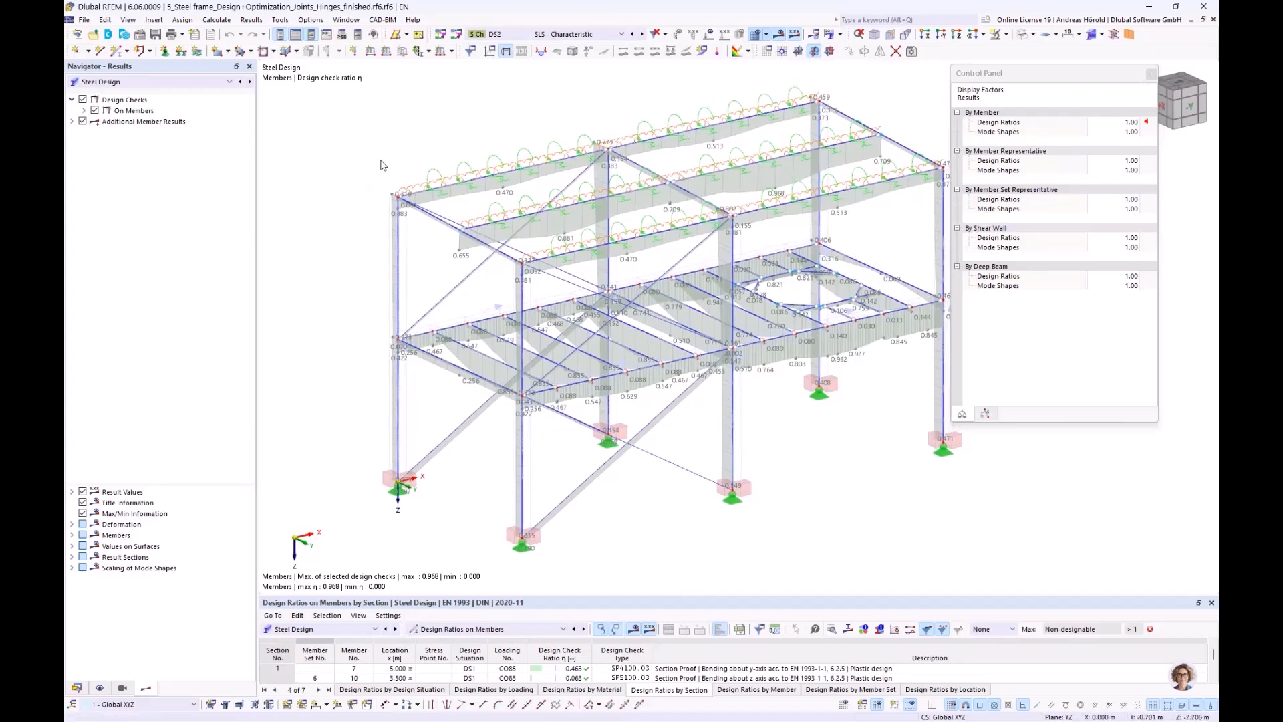
Step: Send the current Steel Design graphic to a new printout report as a window-filling picture, then save and show the report
click(183, 34)
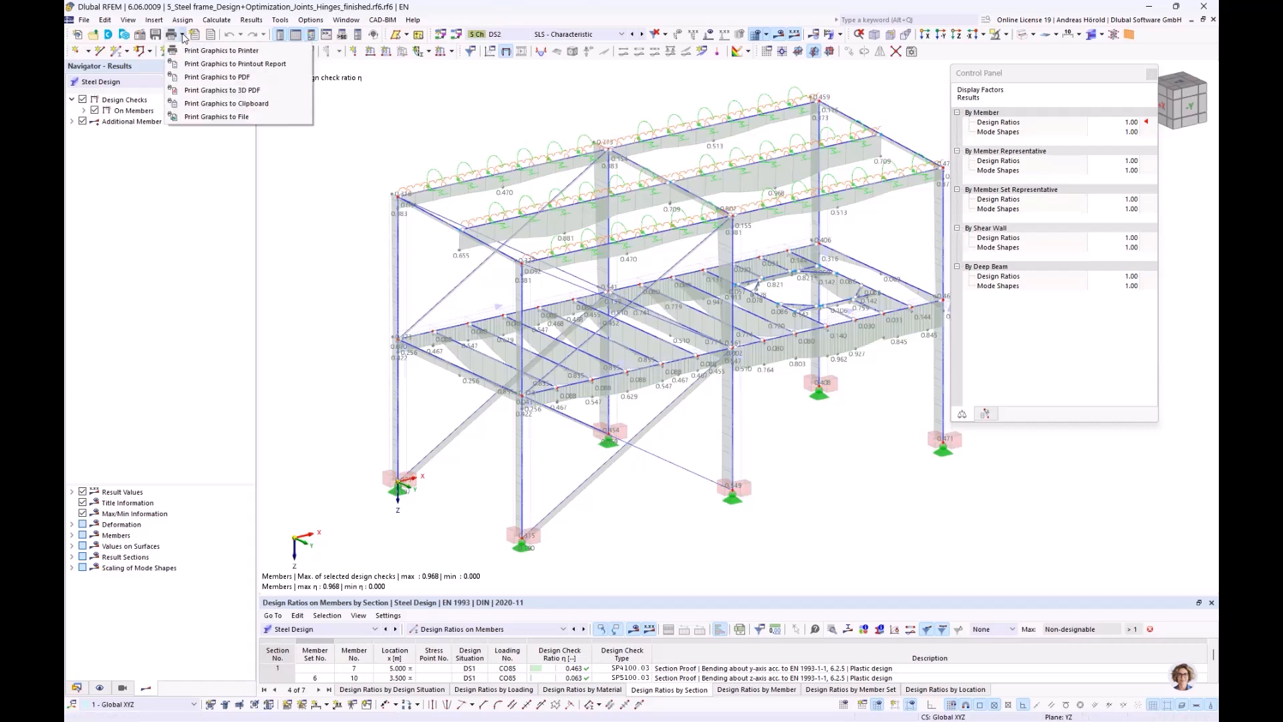
click(215, 65)
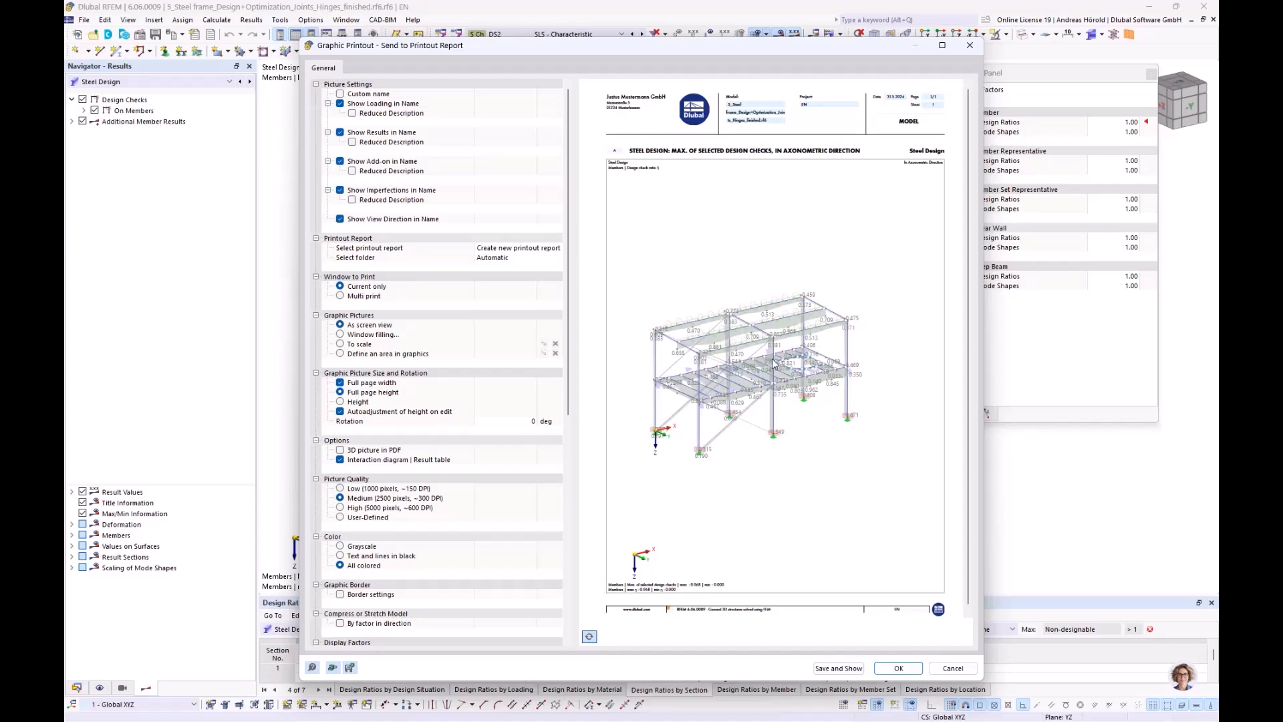
click(341, 334)
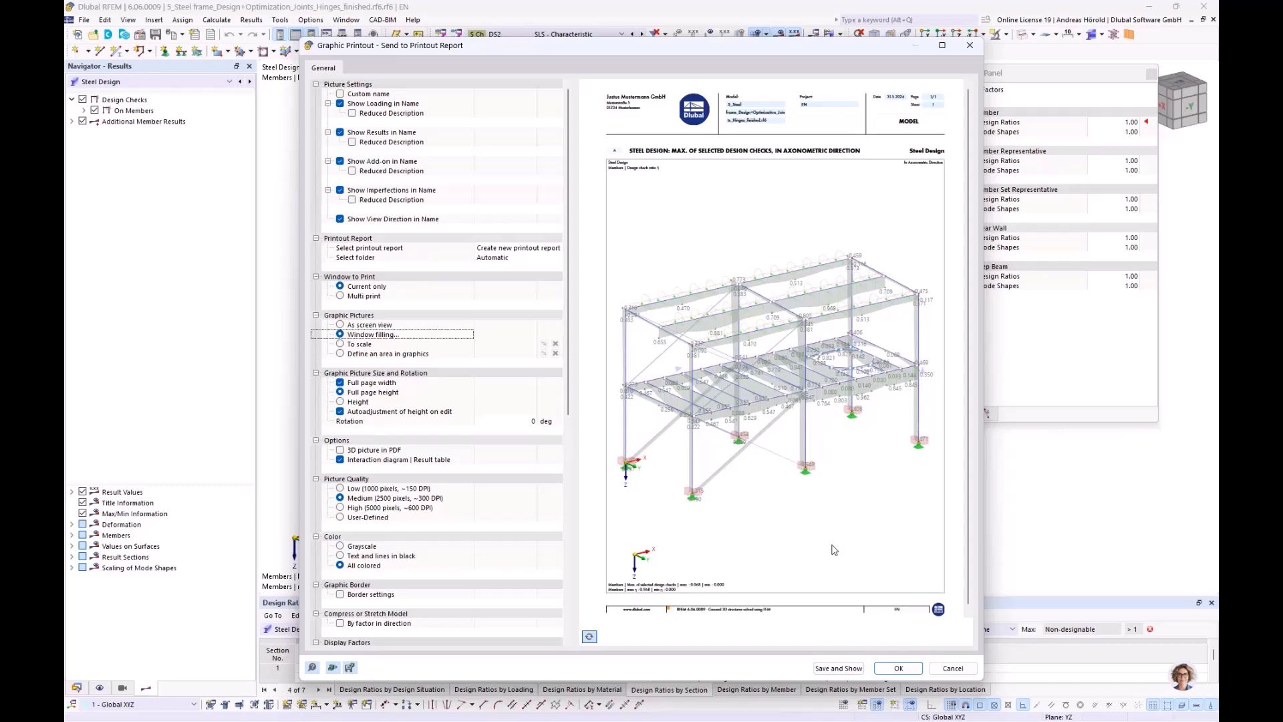
click(839, 669)
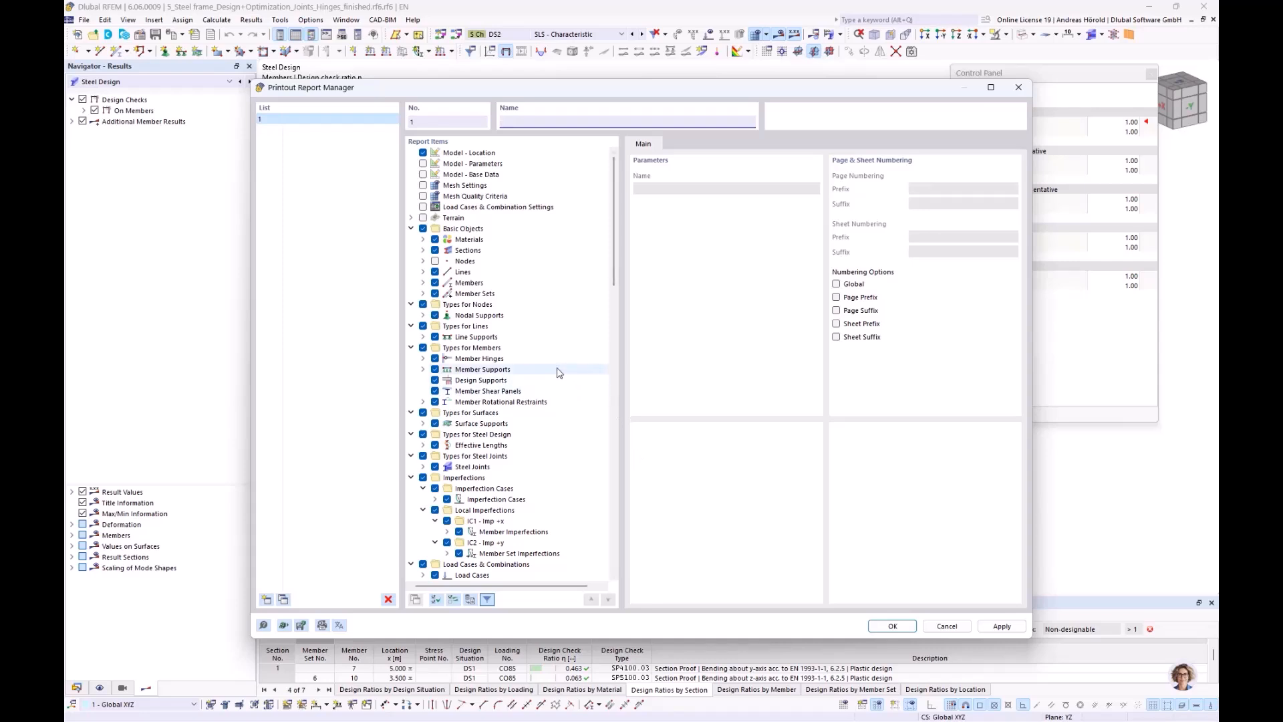
Step: Check the preselected Steel Design and Steel Joint Design report items and generate the printout report with them
scroll(517, 319, down, 2)
scroll(516, 319, down, 15)
scroll(518, 406, down, 8)
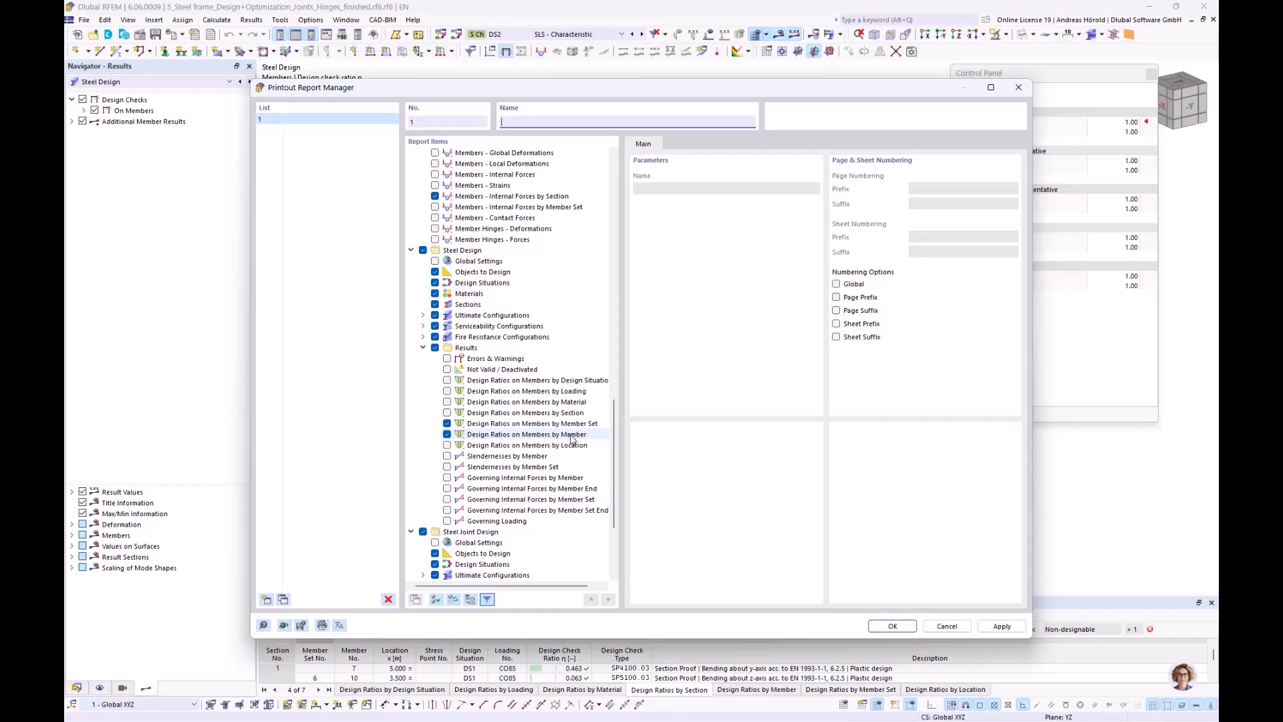
scroll(558, 458, down, 4)
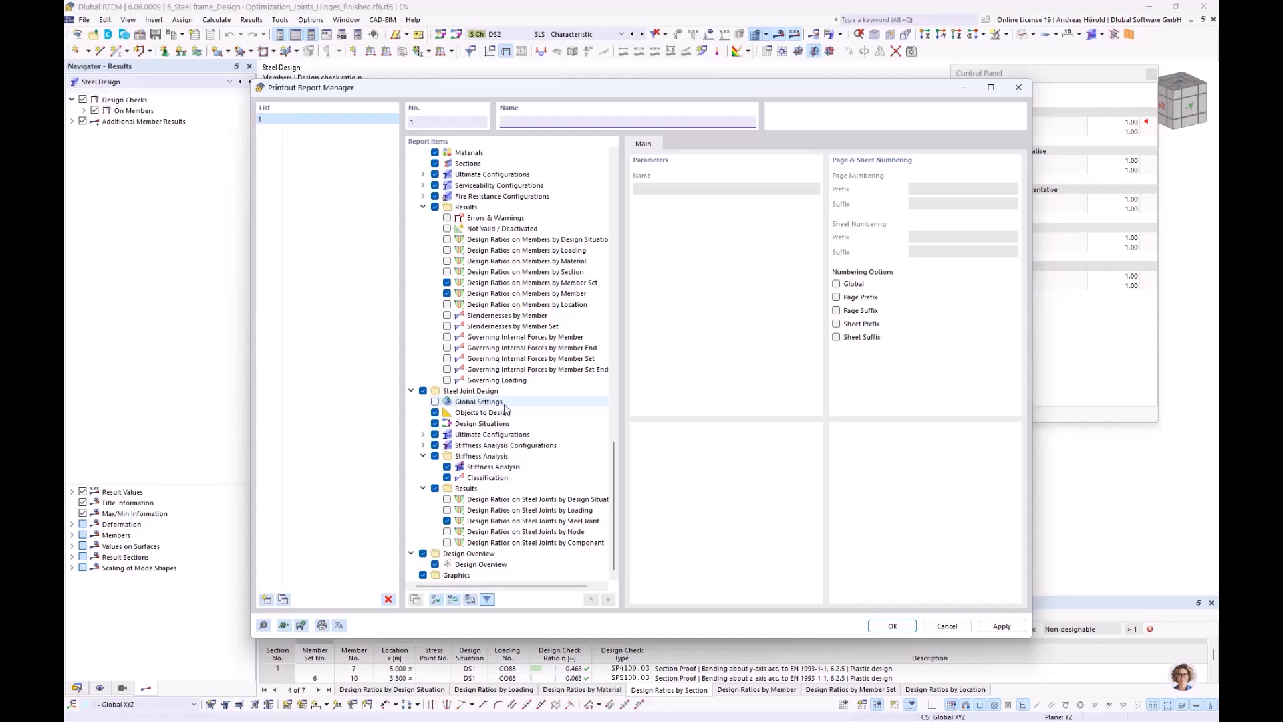
scroll(505, 409, up, 4)
scroll(504, 409, down, 4)
click(890, 626)
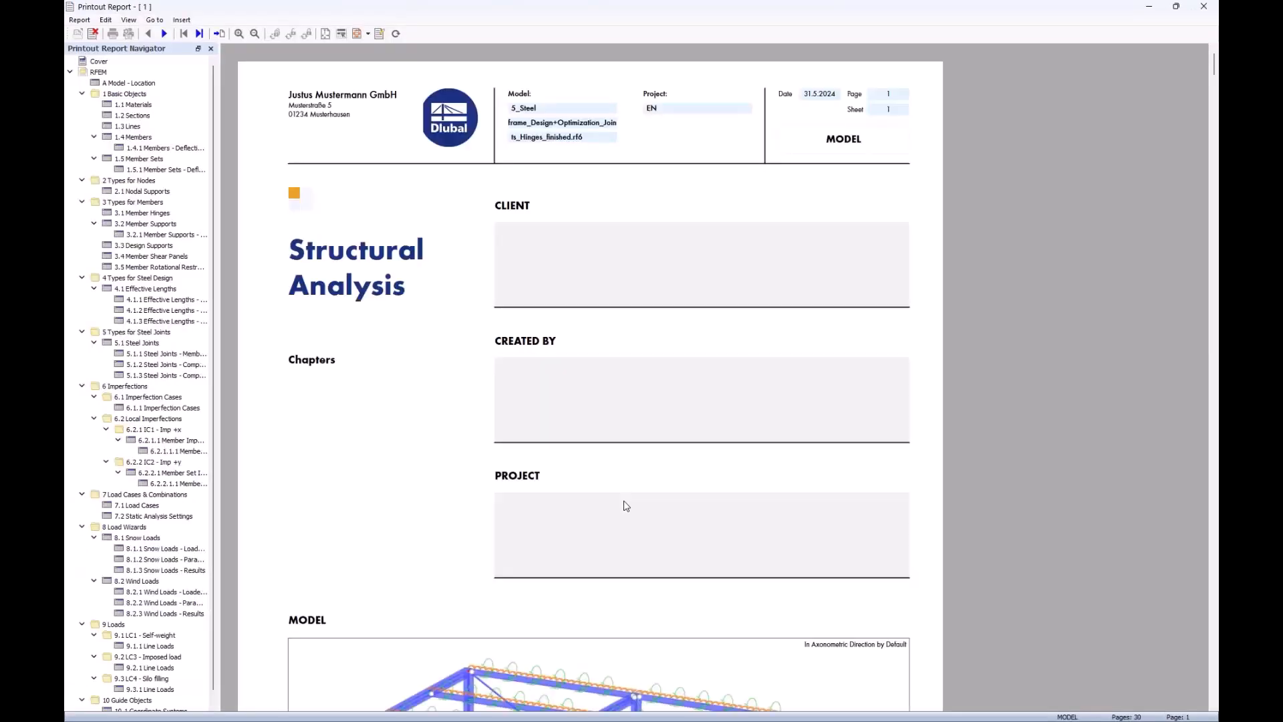
Step: Examine the report's cover page and look through its chapters down to the steel design results
scroll(439, 458, down, 1)
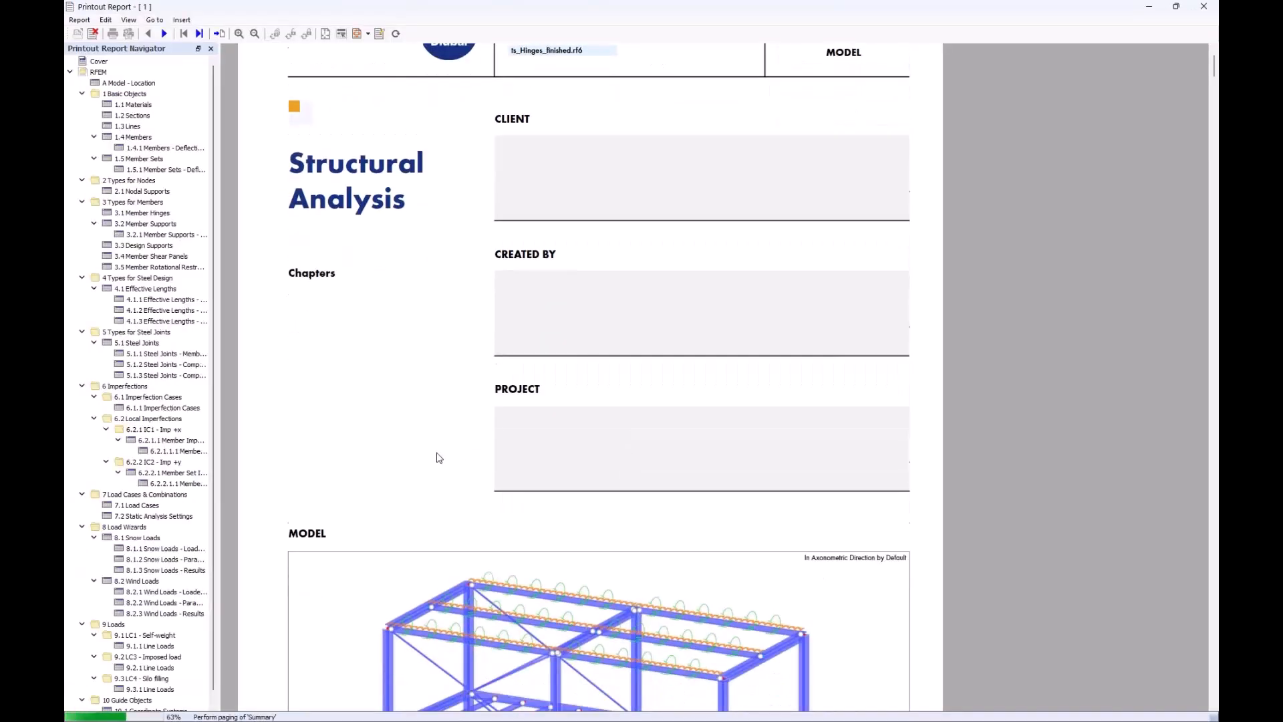
scroll(439, 458, down, 5)
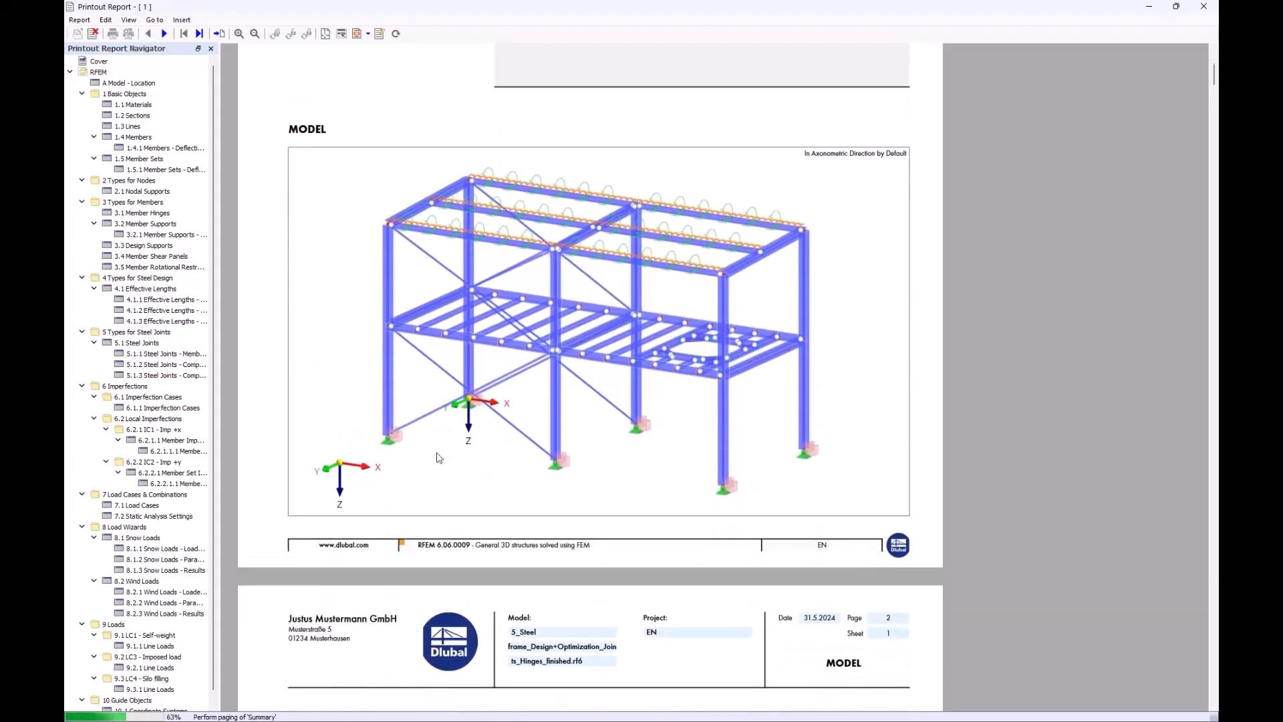
scroll(439, 458, up, 6)
scroll(439, 457, down, 1)
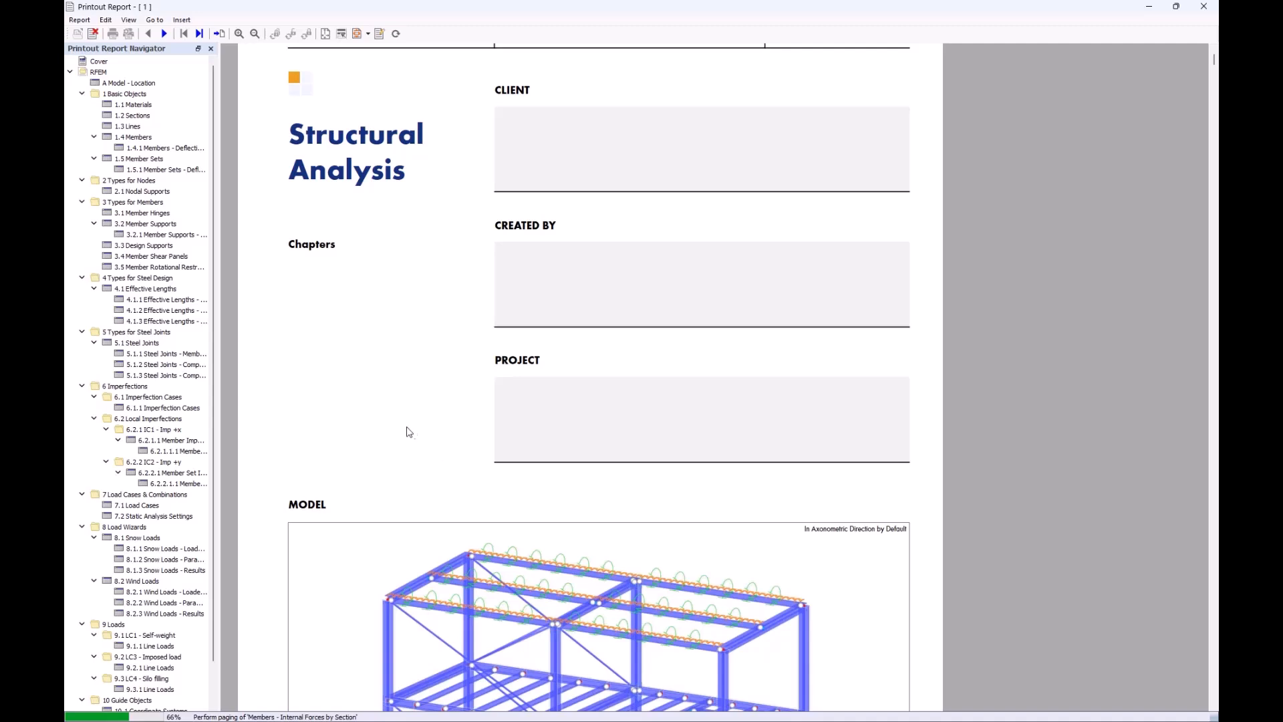
scroll(164, 437, down, 1)
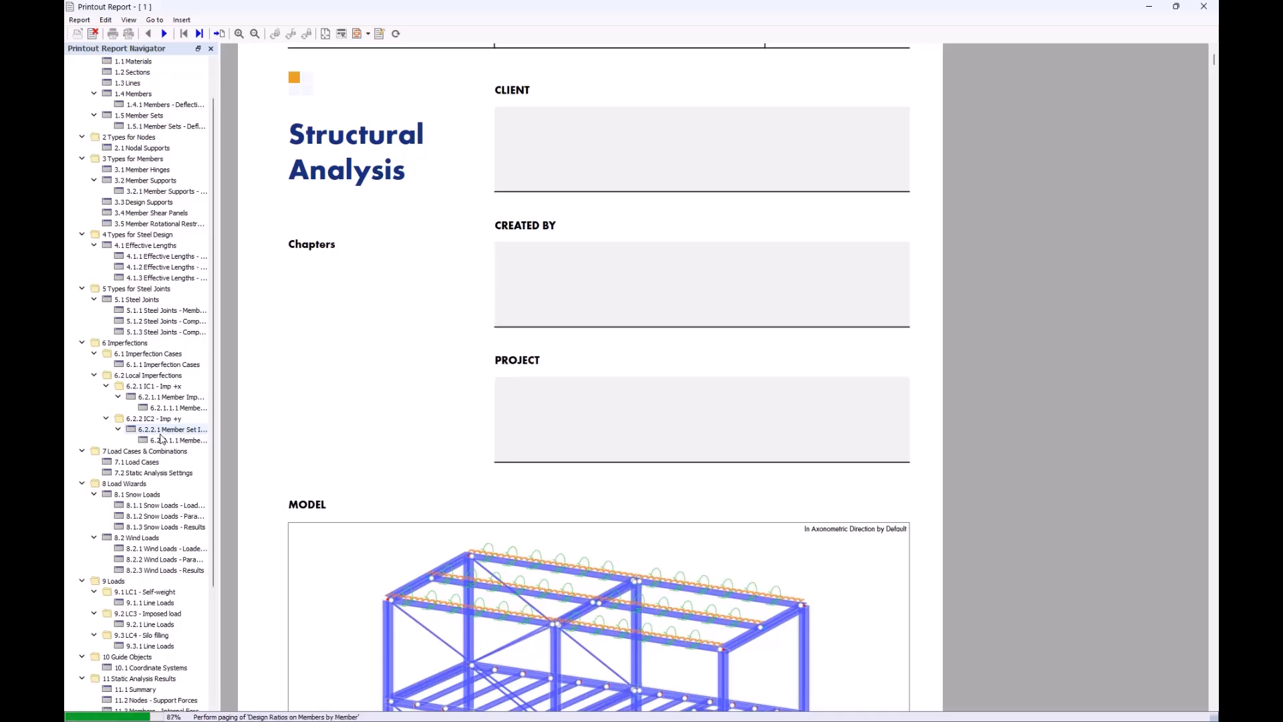
scroll(161, 435, down, 10)
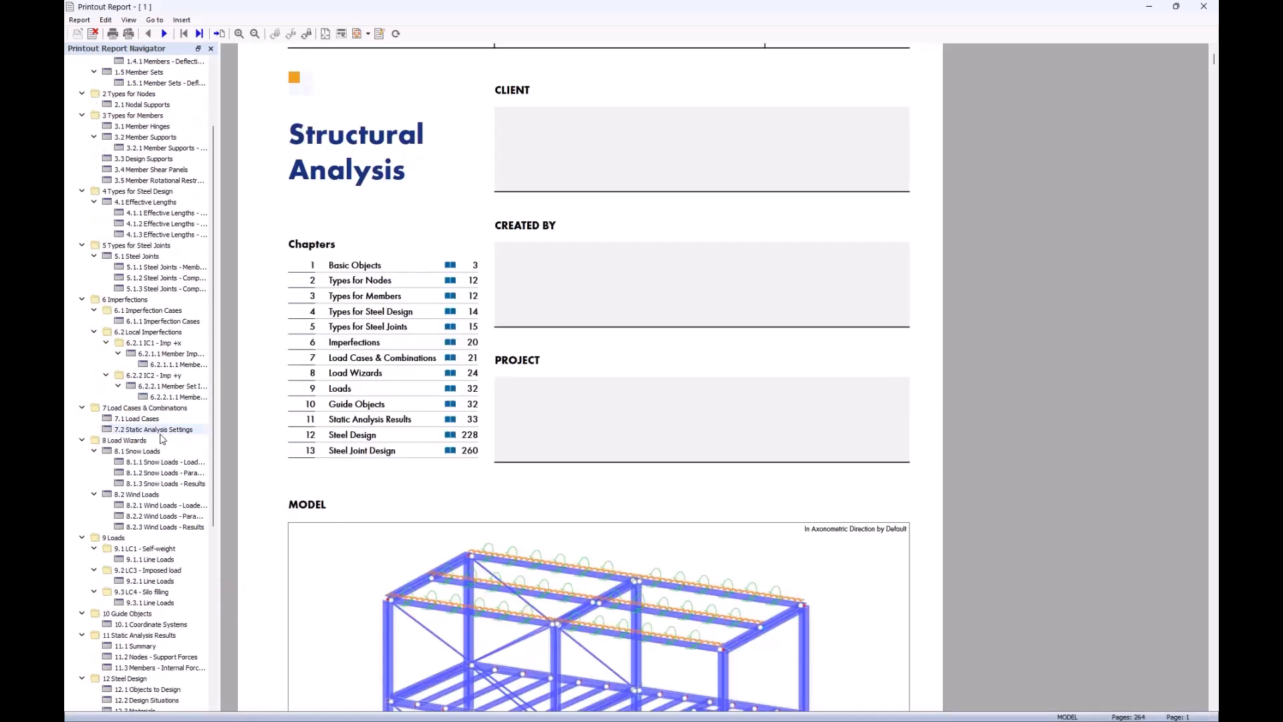
scroll(160, 437, up, 2)
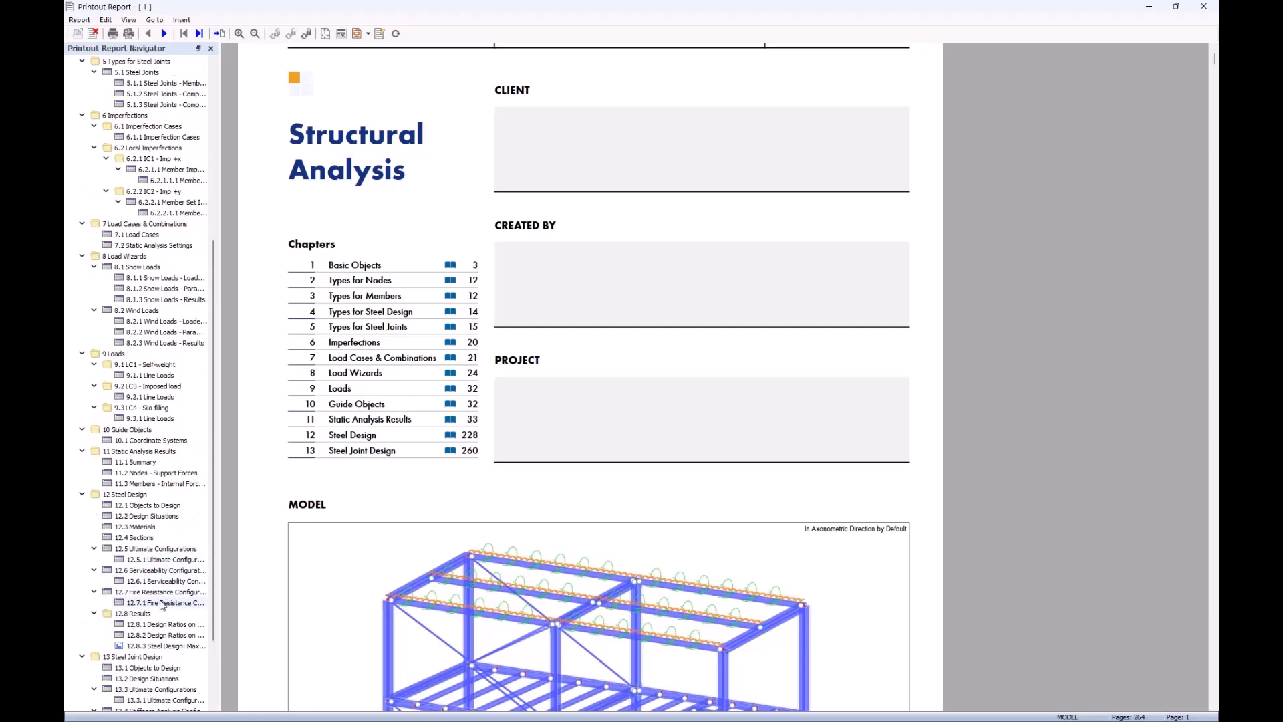
Step: Show the Steel Design graphic of the maximum selected design checks in report section 12.8.3
click(149, 644)
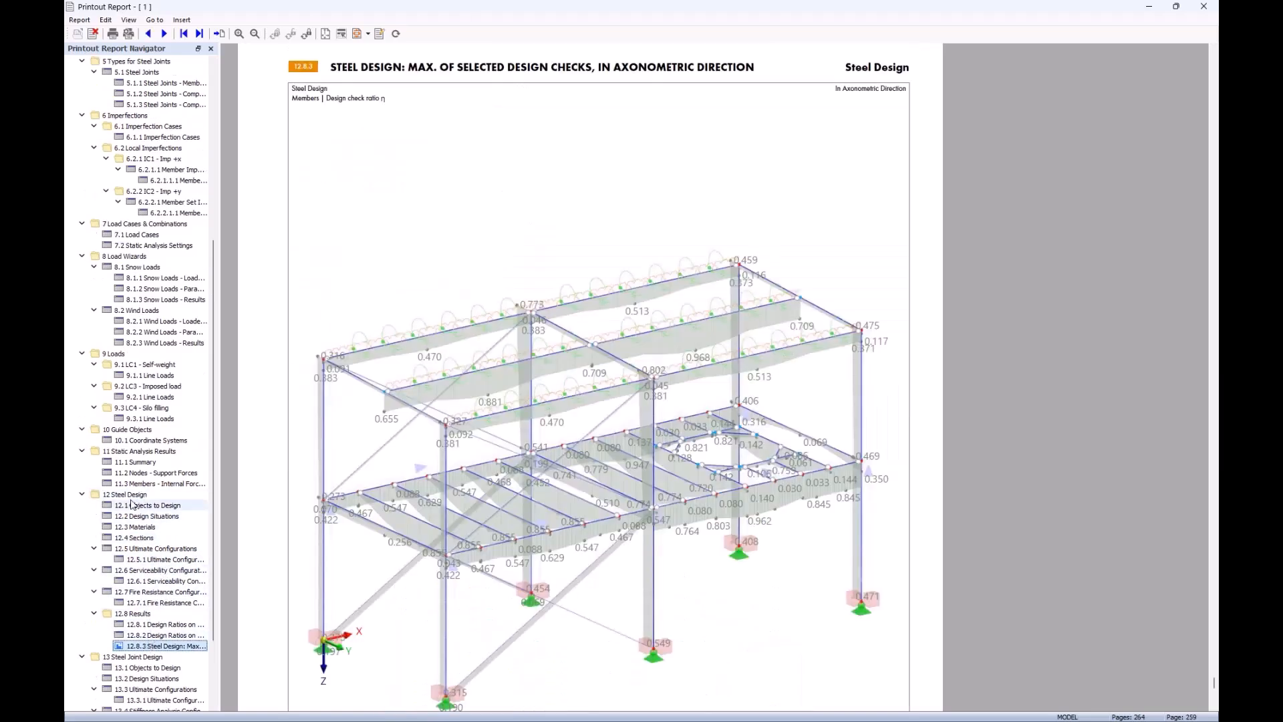
scroll(148, 528, down, 3)
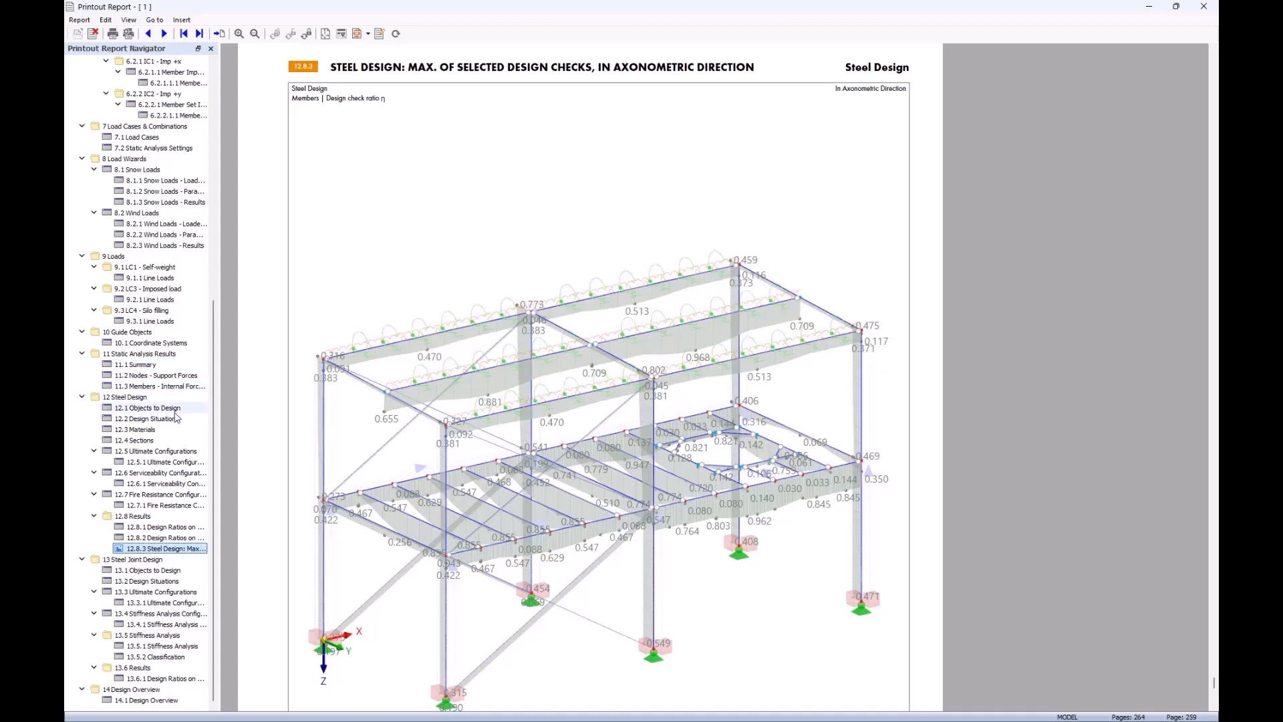
scroll(373, 419, down, 1)
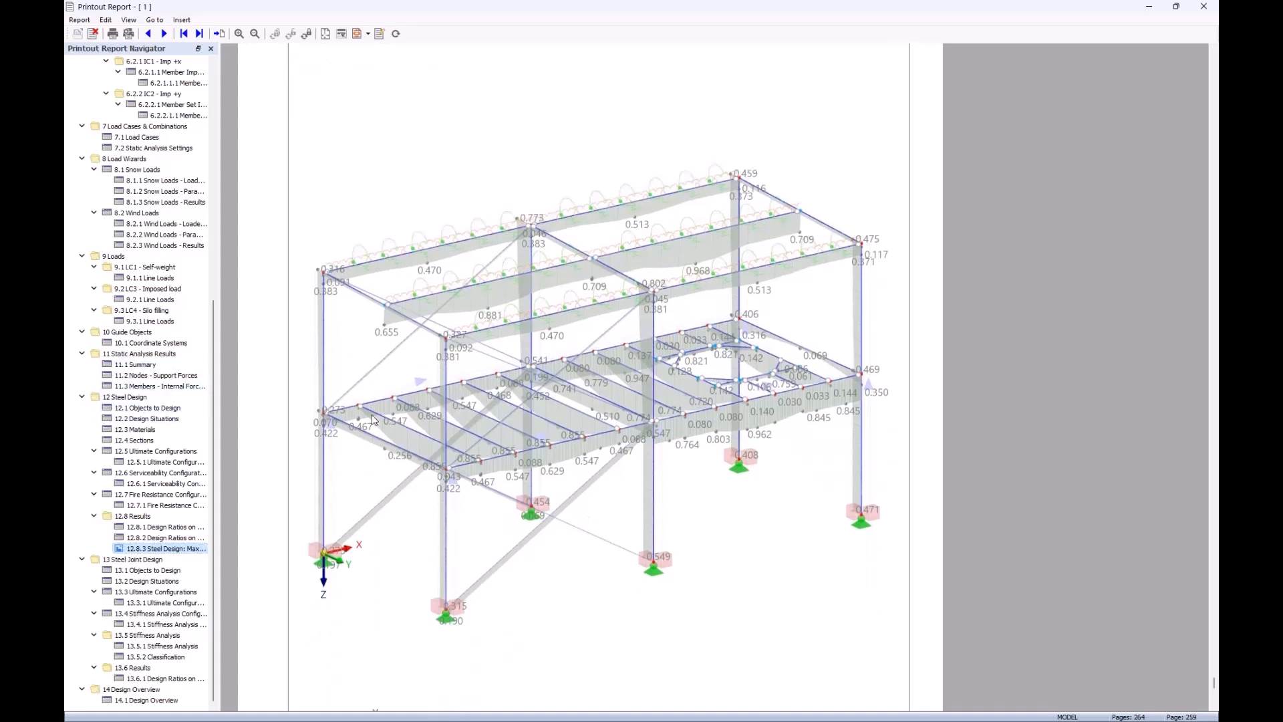
Step: Read through the Design Ratios on Members by Member table in report section 12.8.2
click(161, 538)
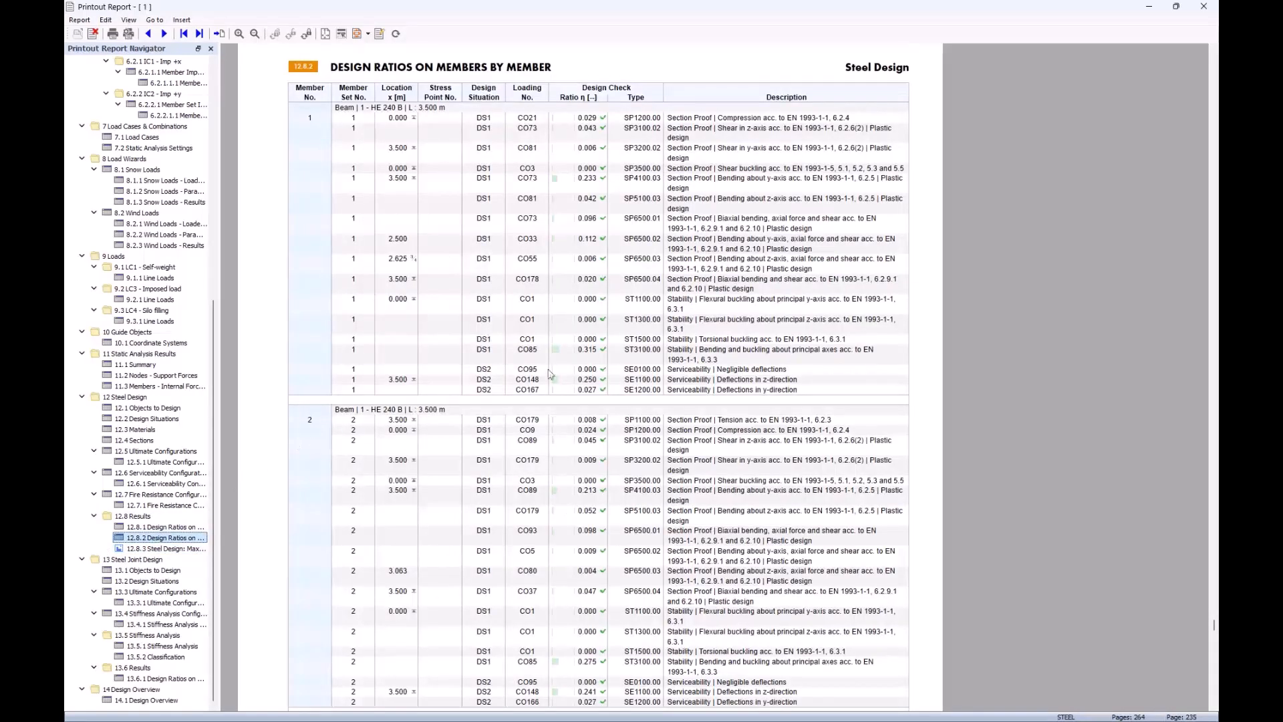
scroll(591, 362, down, 10)
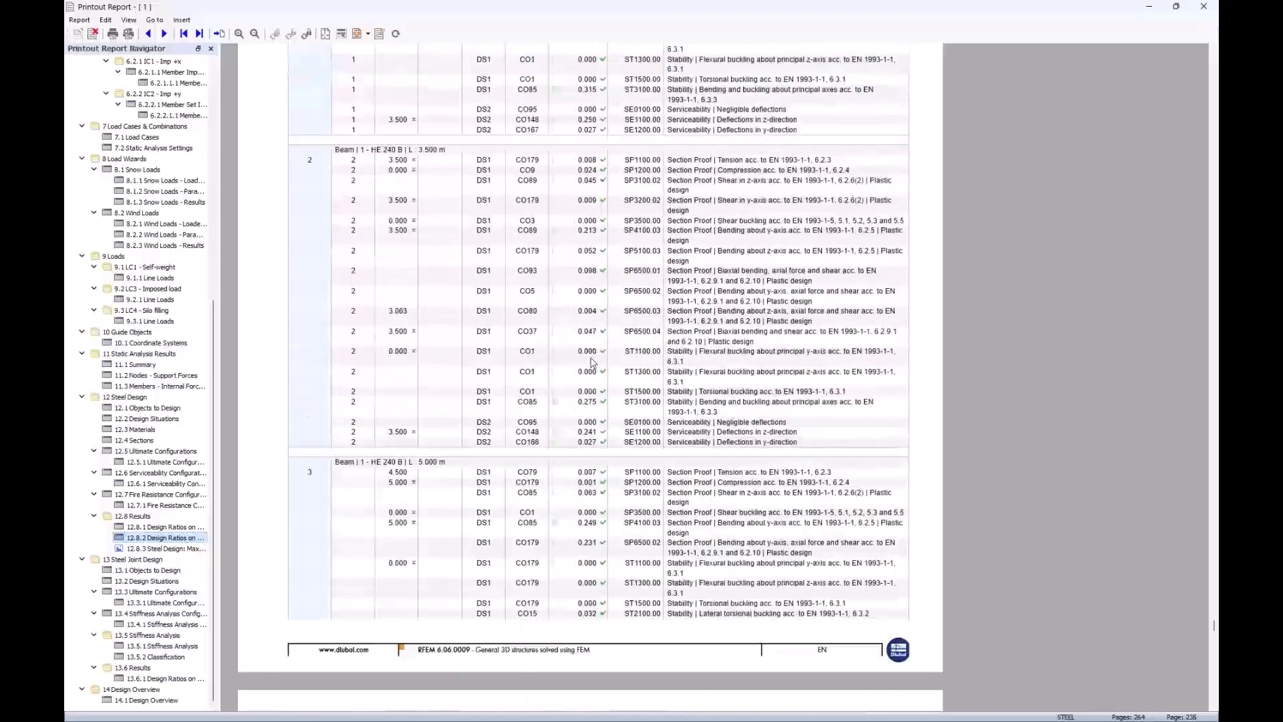
scroll(591, 362, down, 8)
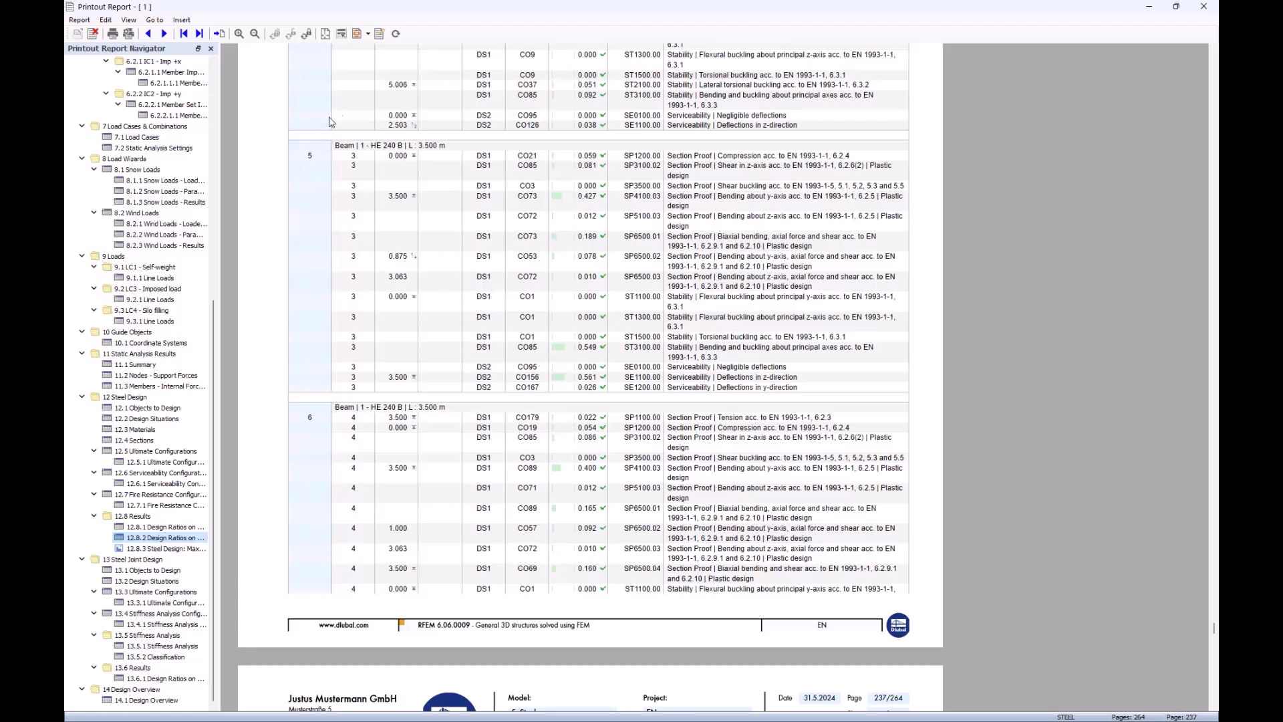
Step: Reopen the report's content selection, look through the available items and leave it without changes
click(380, 33)
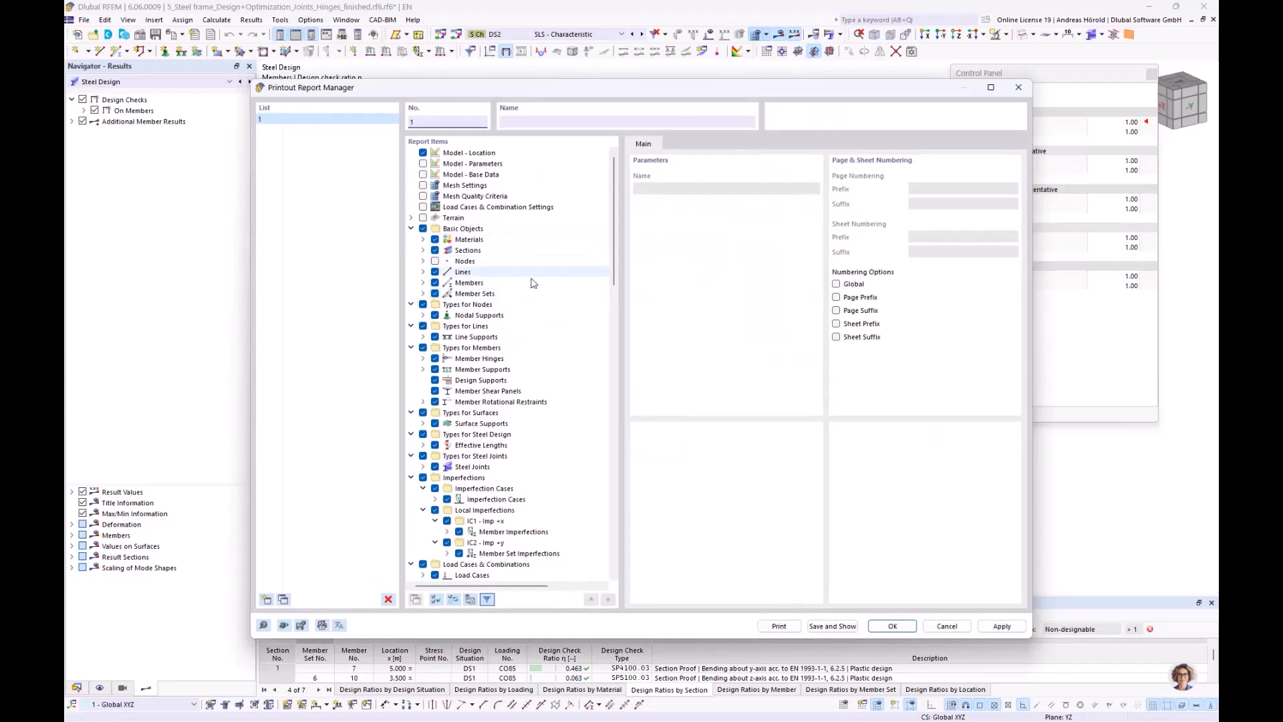
scroll(557, 354, down, 15)
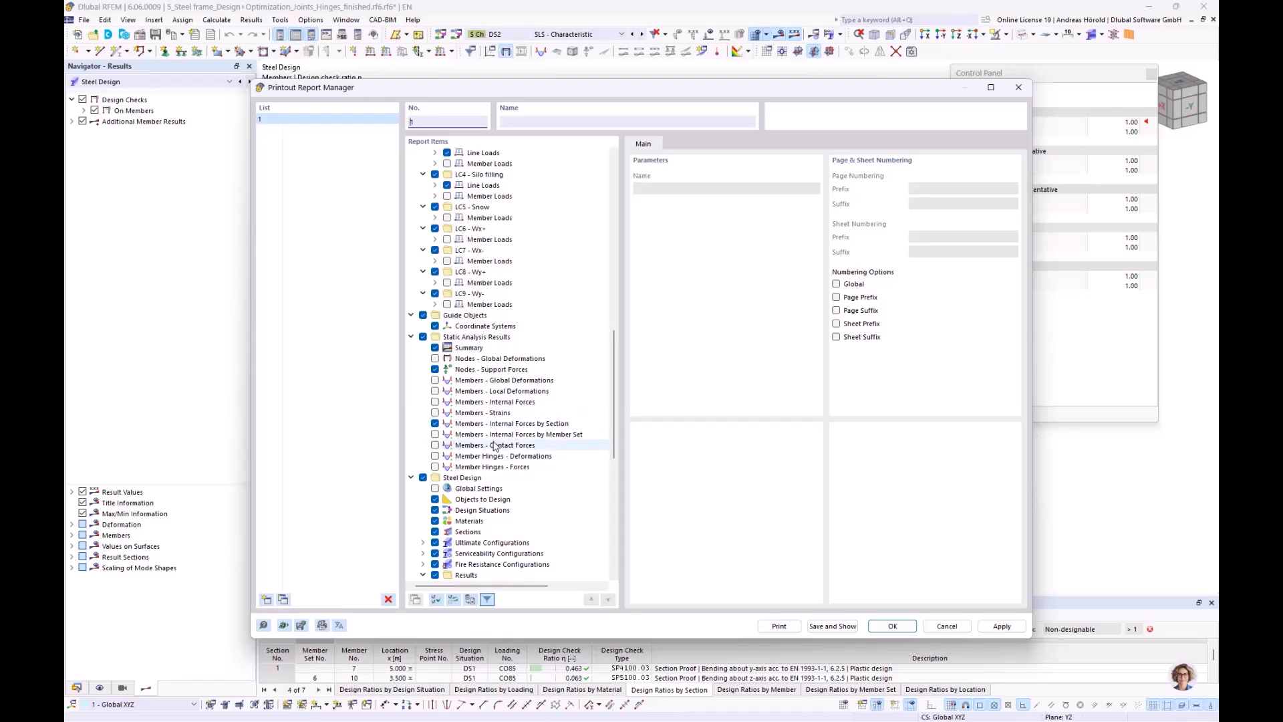
scroll(491, 445, down, 1)
click(946, 627)
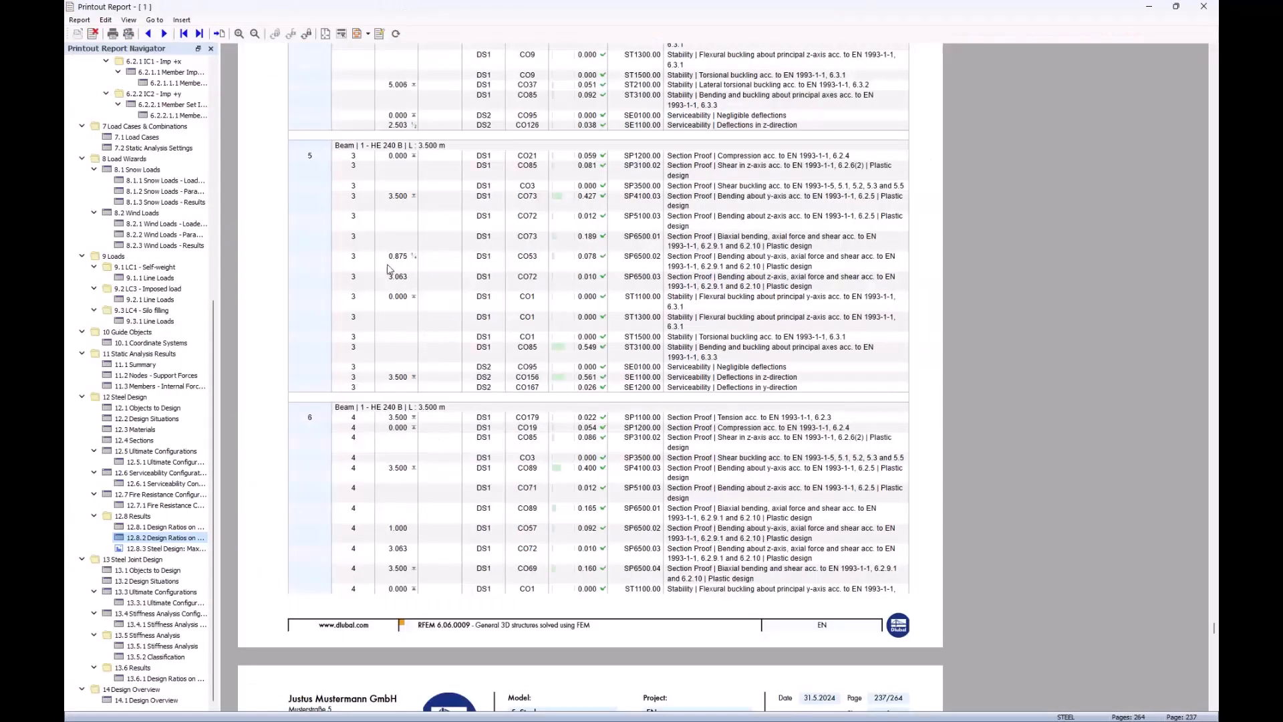
Step: Return from the member design ratios to the report's cover page
scroll(390, 269, up, 4)
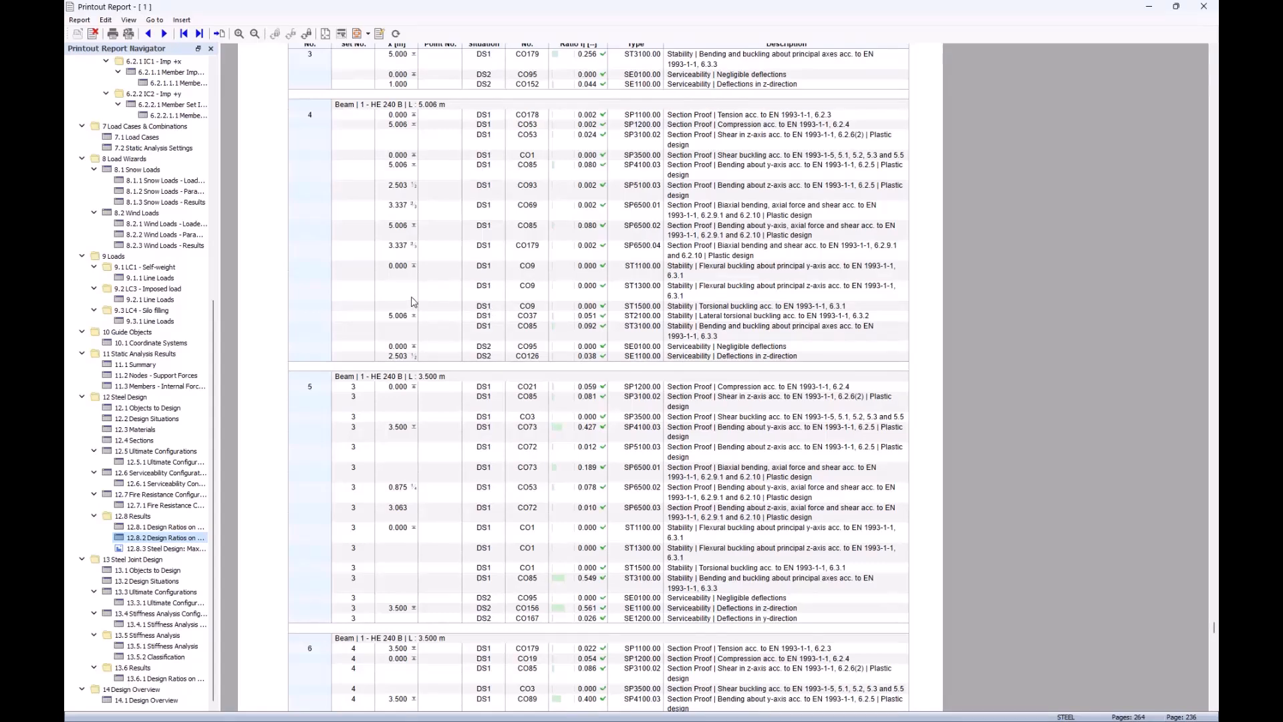
scroll(412, 302, up, 5)
click(213, 97)
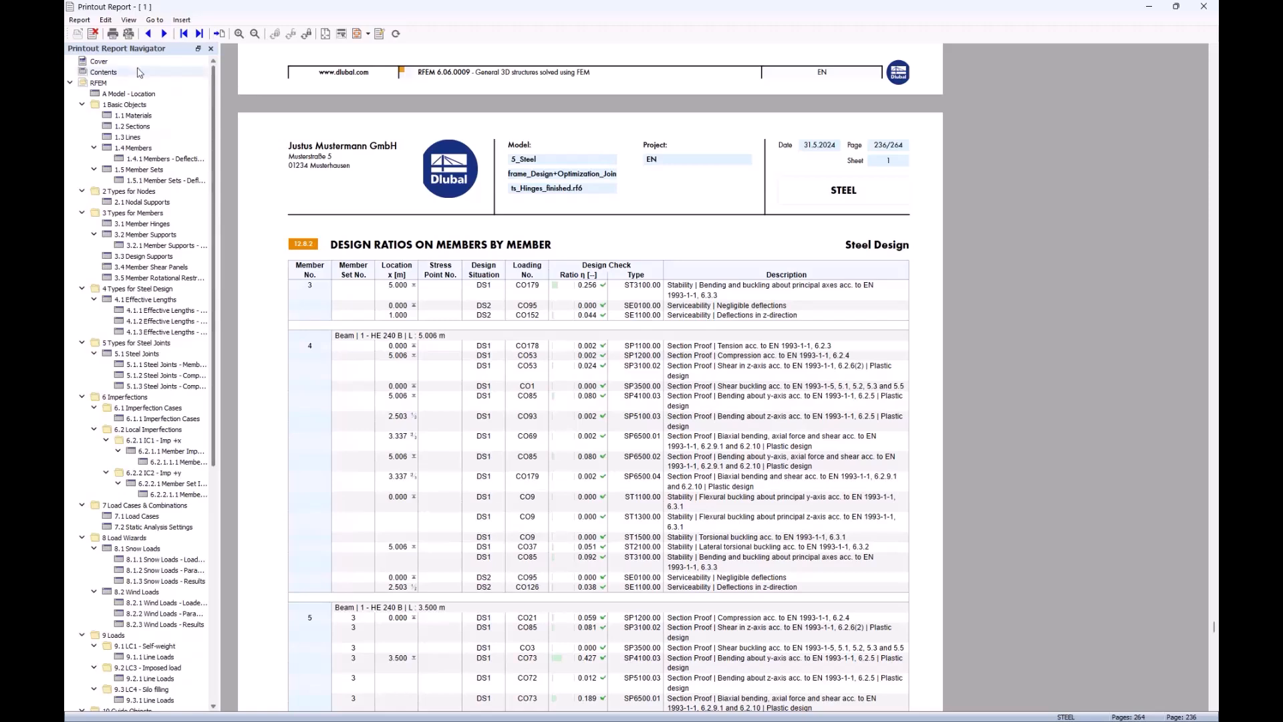
click(111, 60)
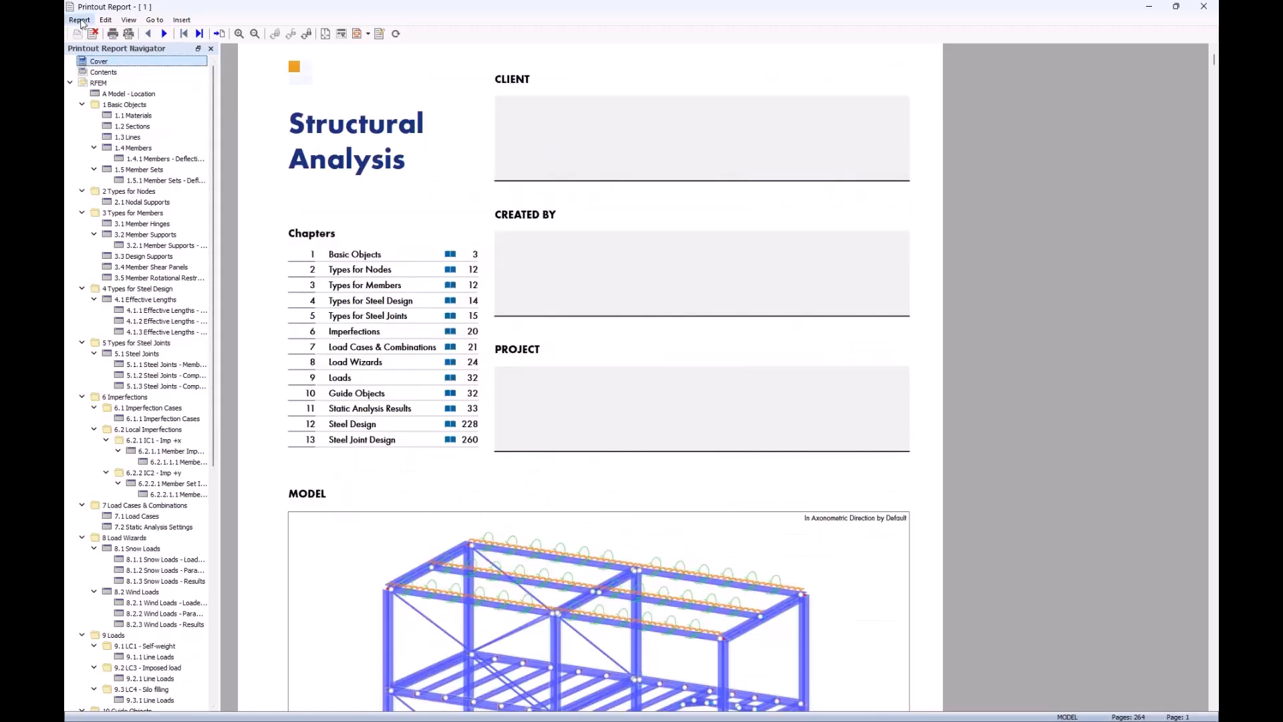
Step: Open the cover page for editing and review the page setup and the header, footer, color and numbering settings
right_click(127, 61)
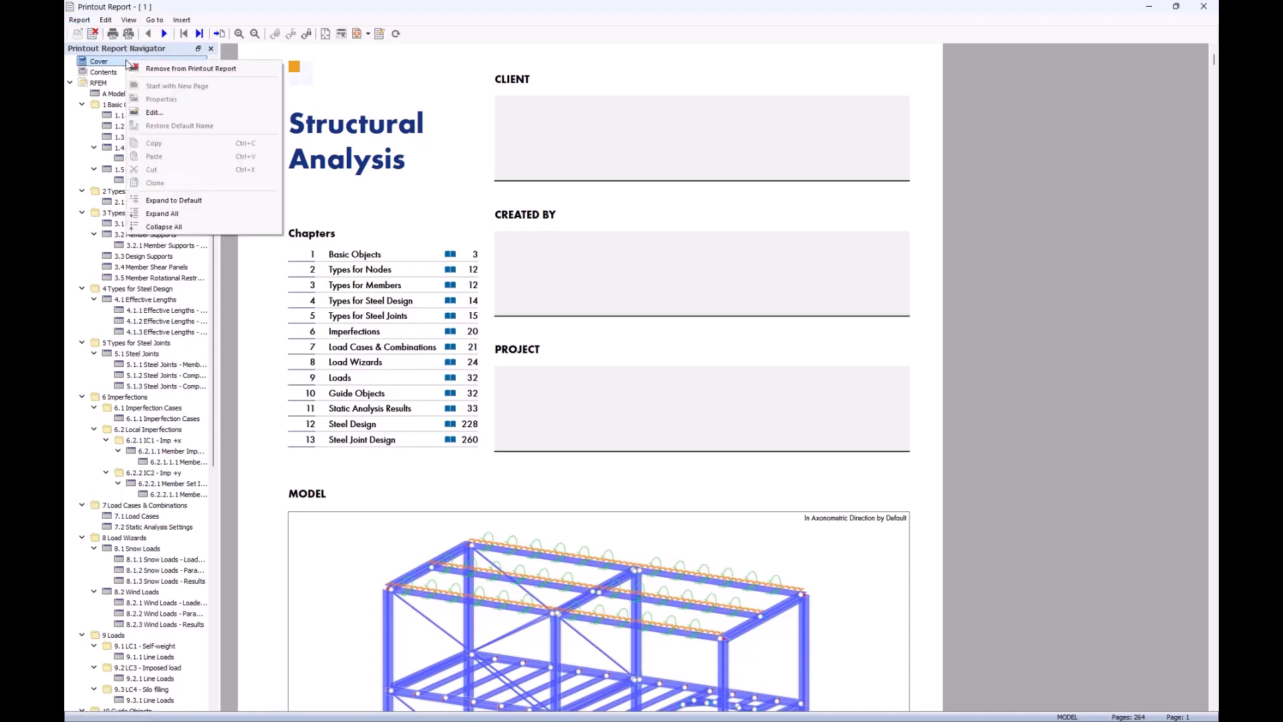
click(169, 114)
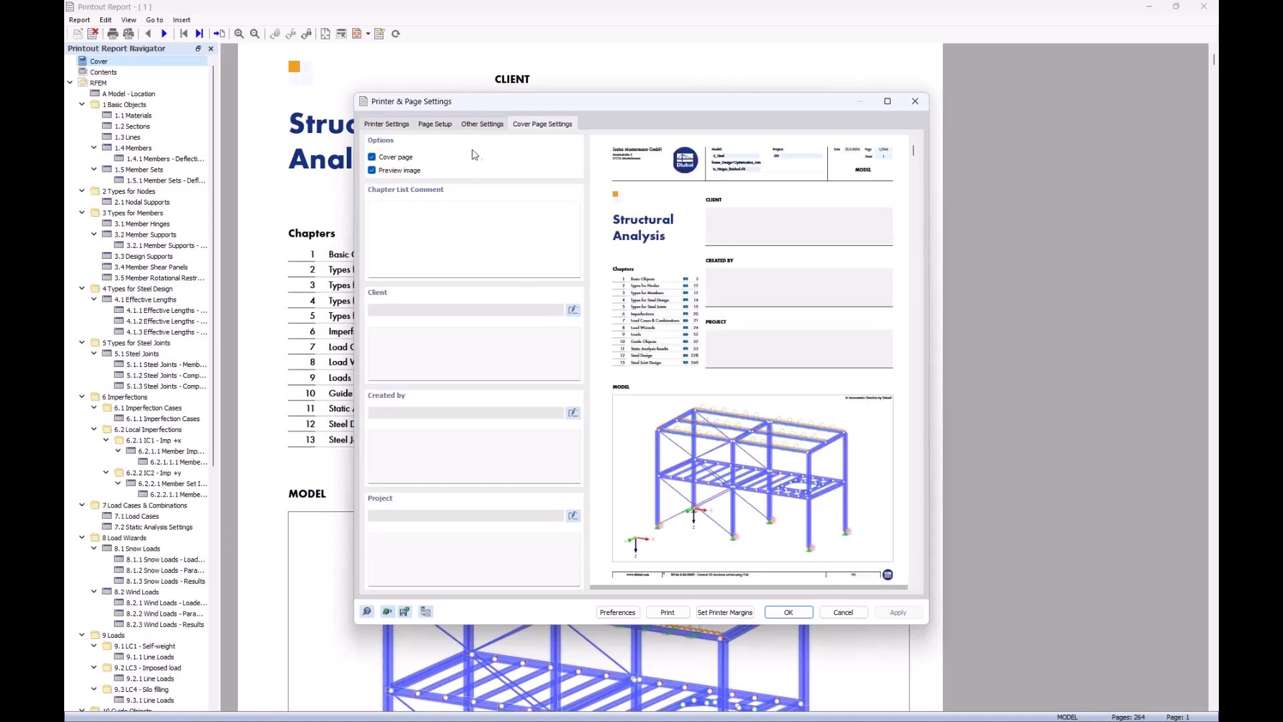
click(436, 126)
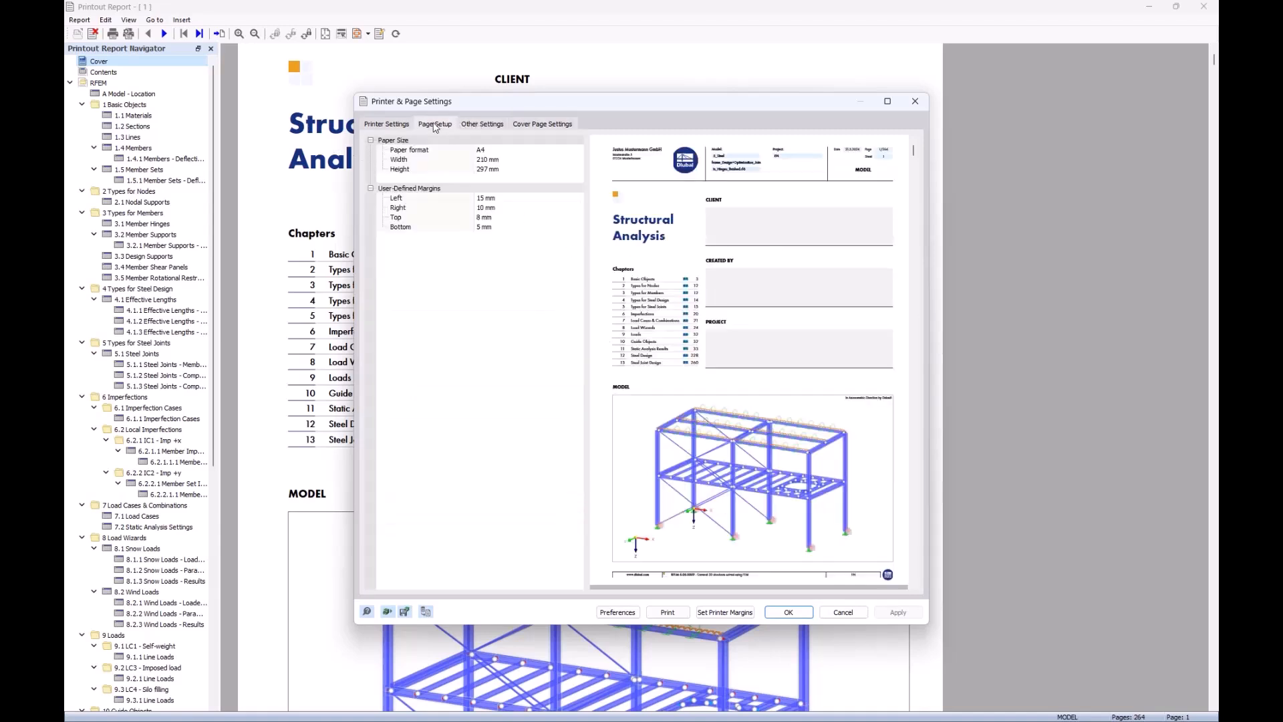
click(480, 126)
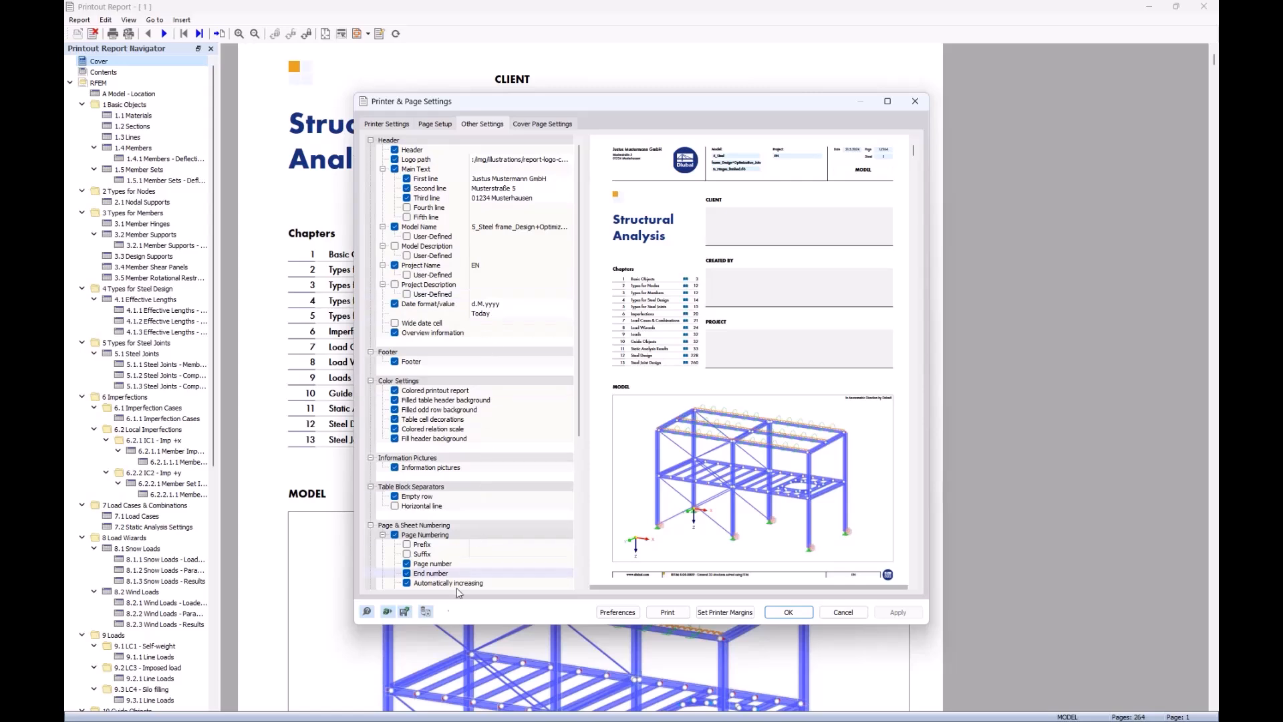
Step: Load the Dlubal page settings template for the report and set the bottom page margin to 10 mm
click(388, 612)
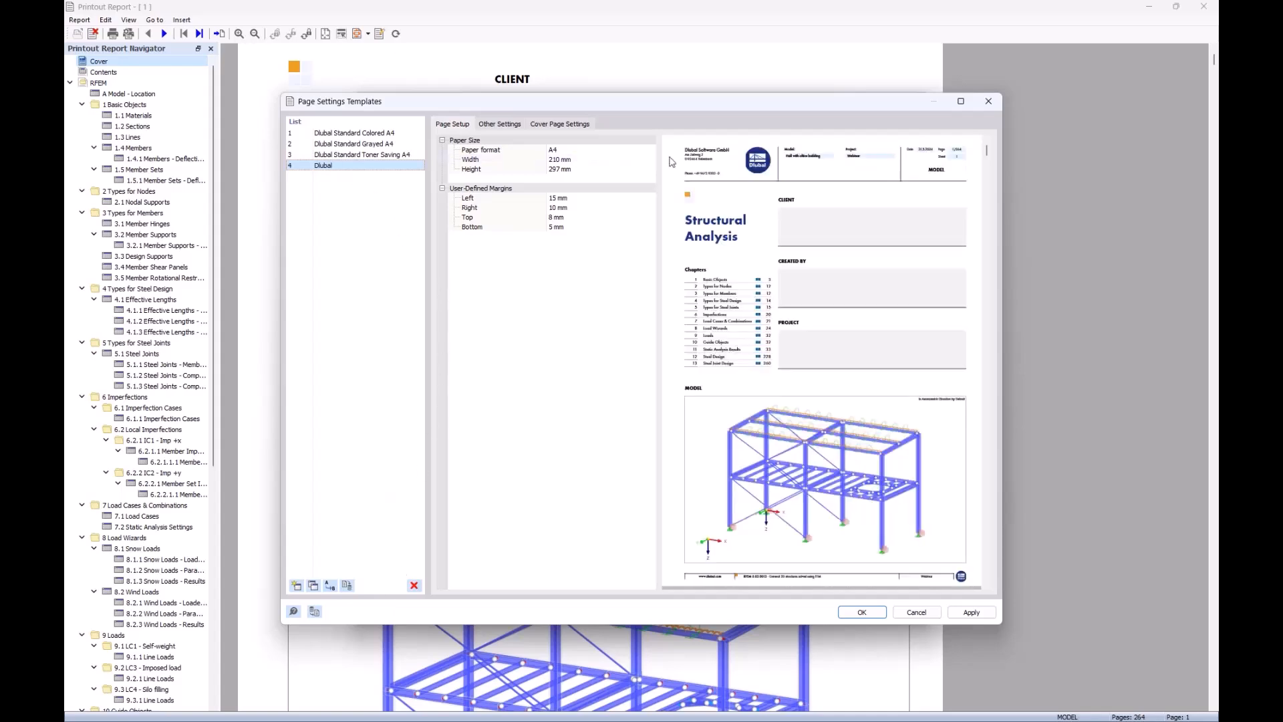
click(860, 612)
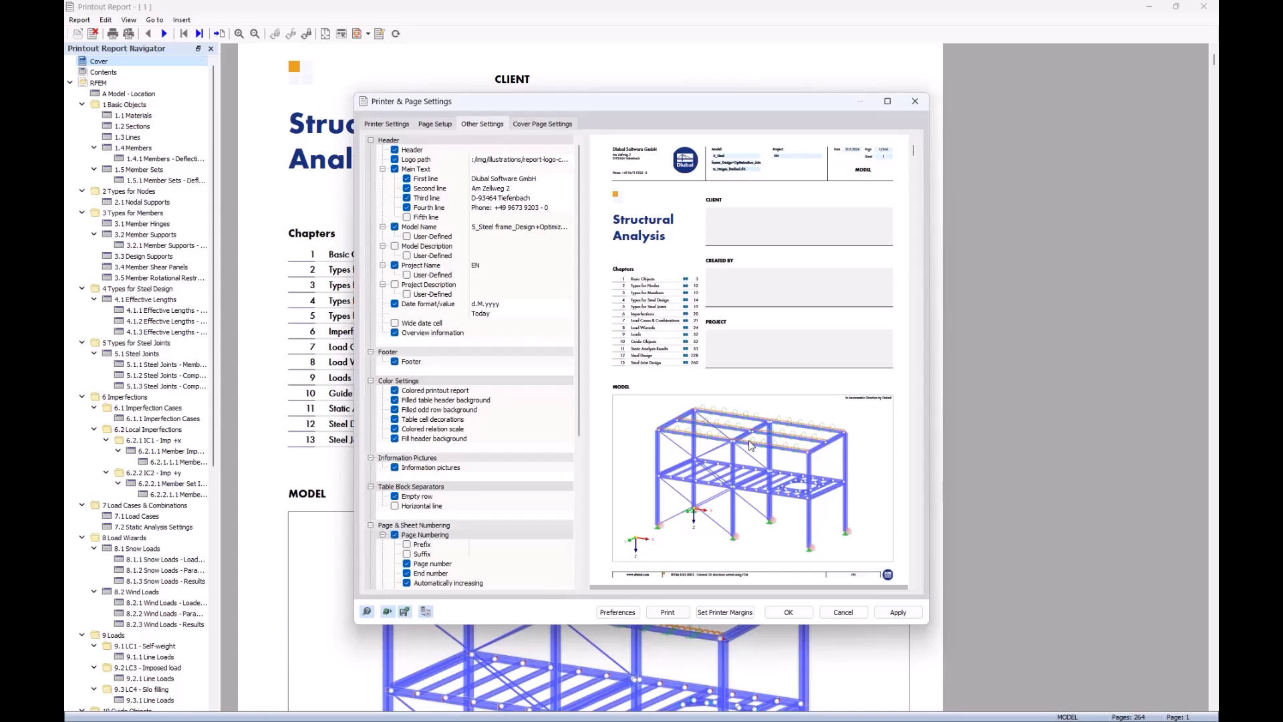
click(789, 612)
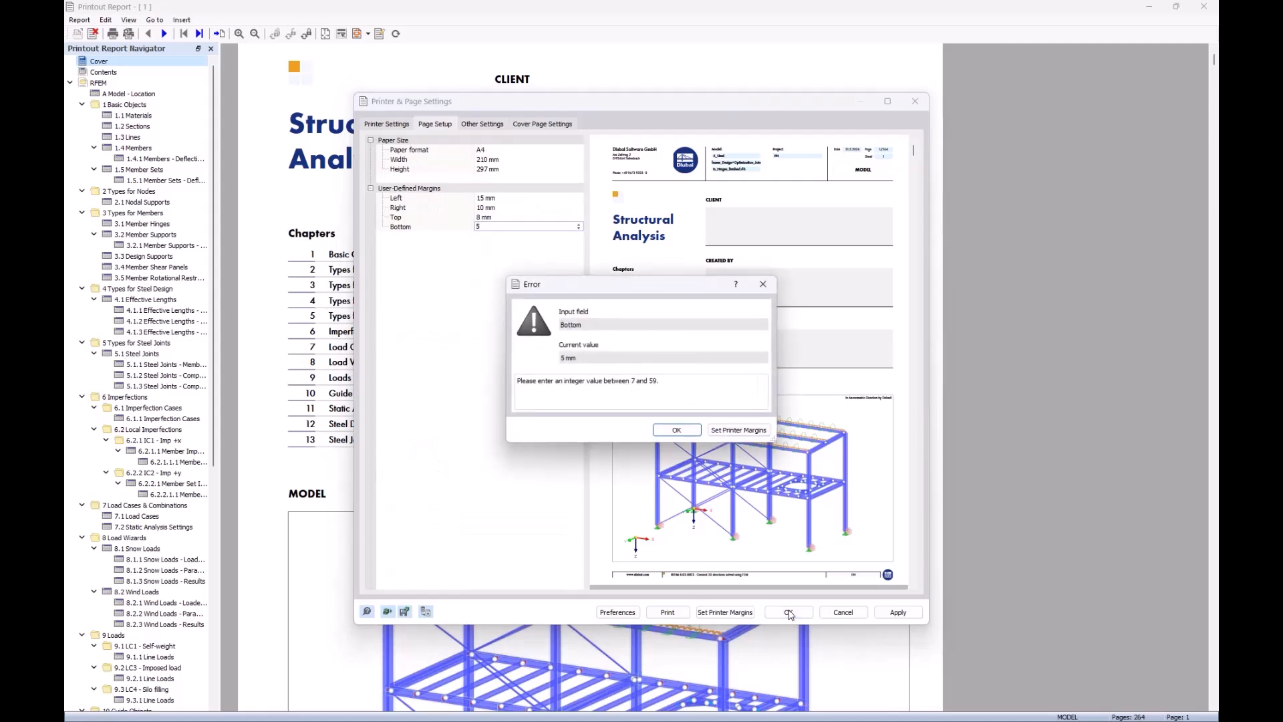
click(676, 429)
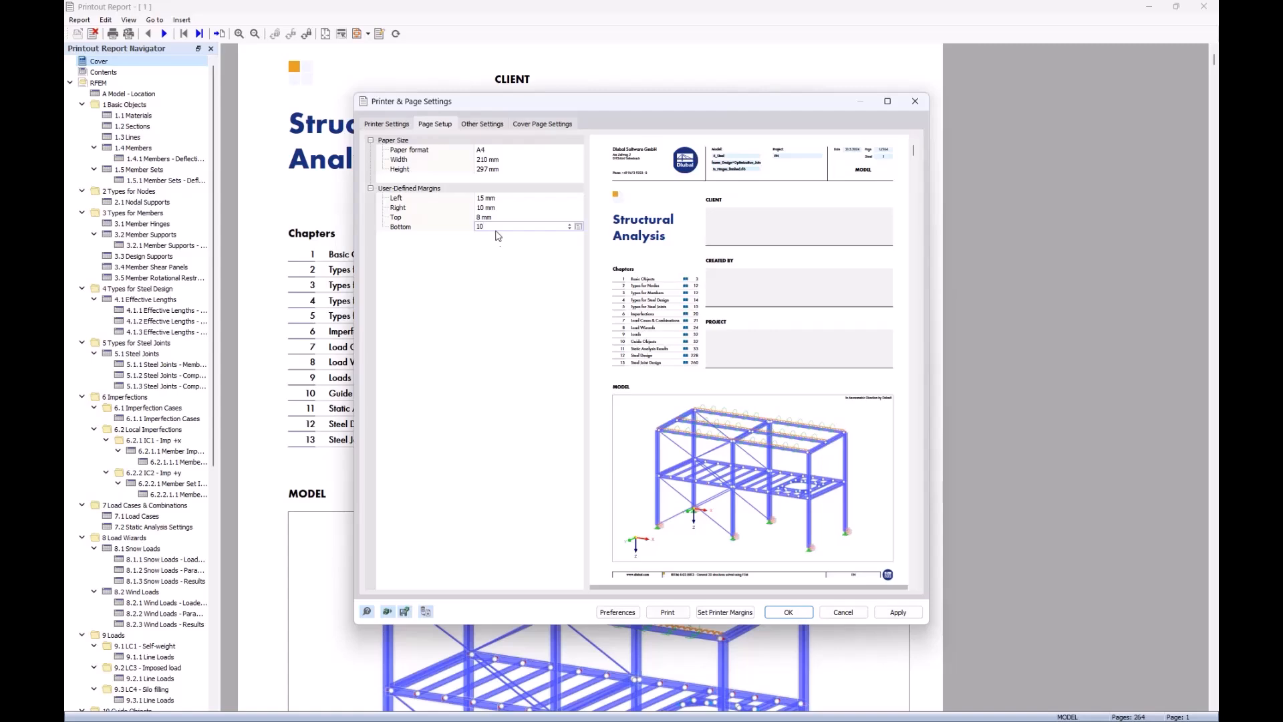
click(789, 612)
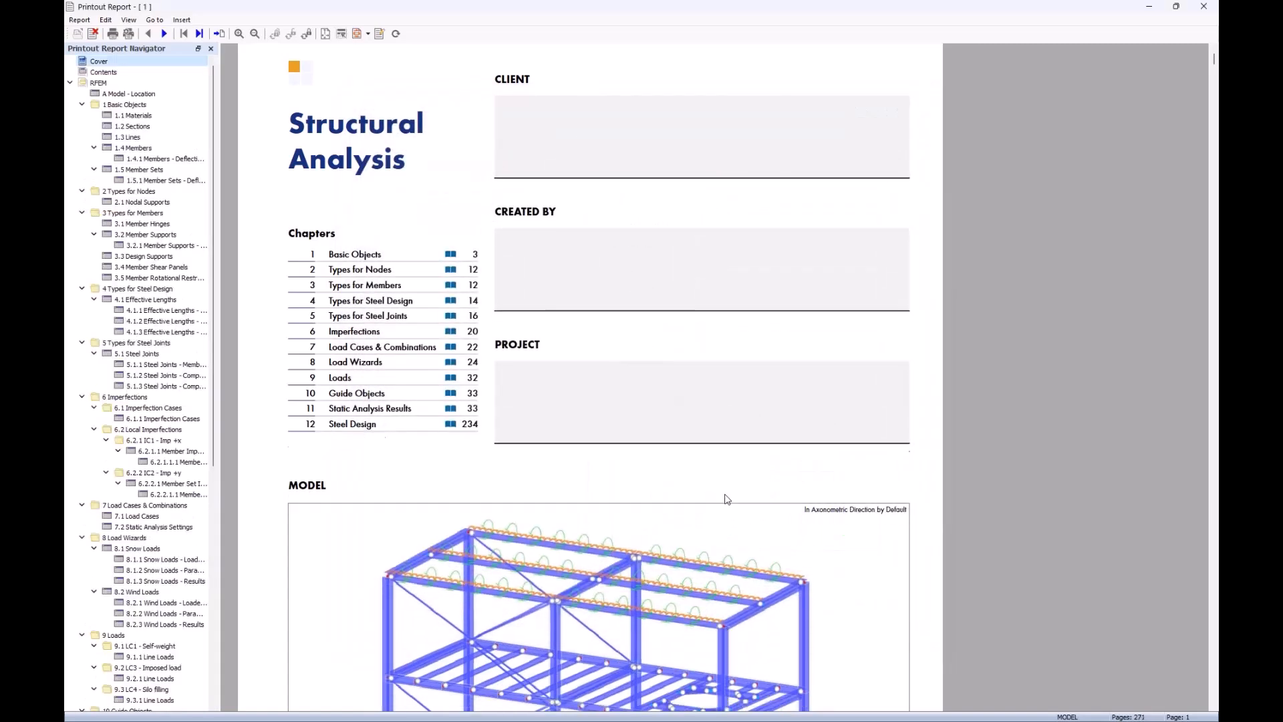
Step: Reopen the report's cover page settings, enable custom text for the Client field and enter the client's full name
scroll(726, 497, up, 3)
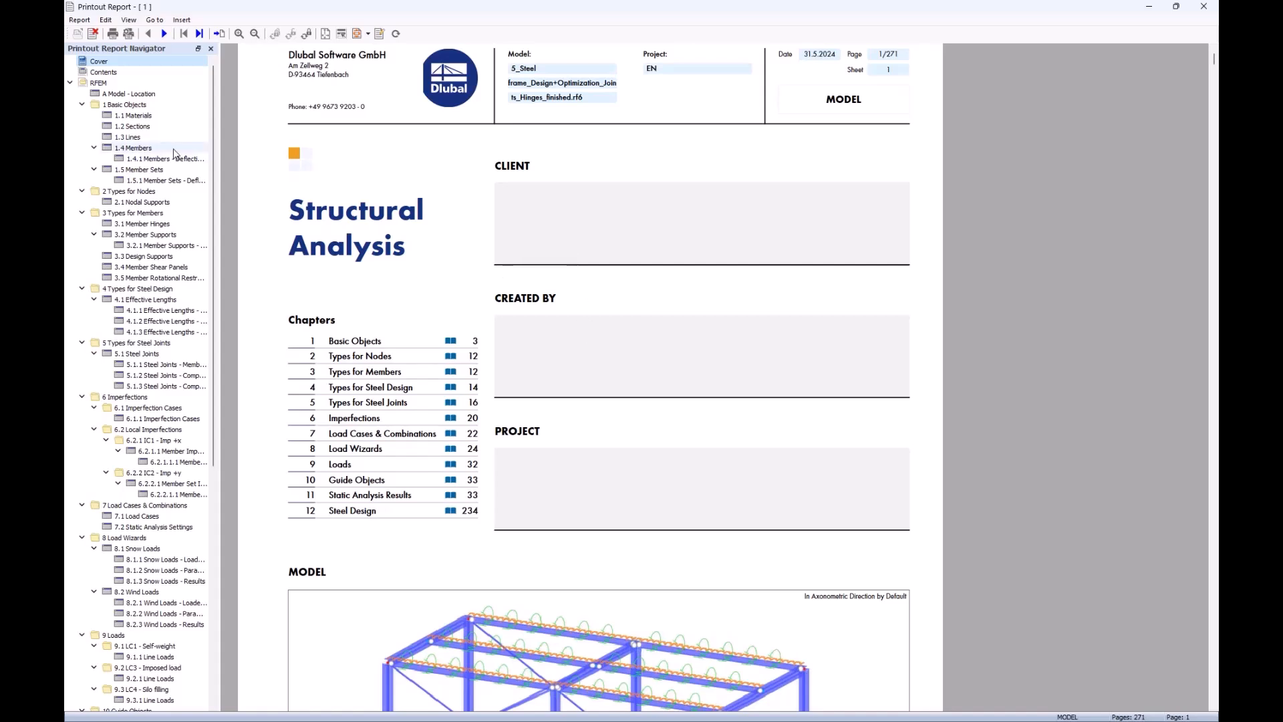
right_click(110, 63)
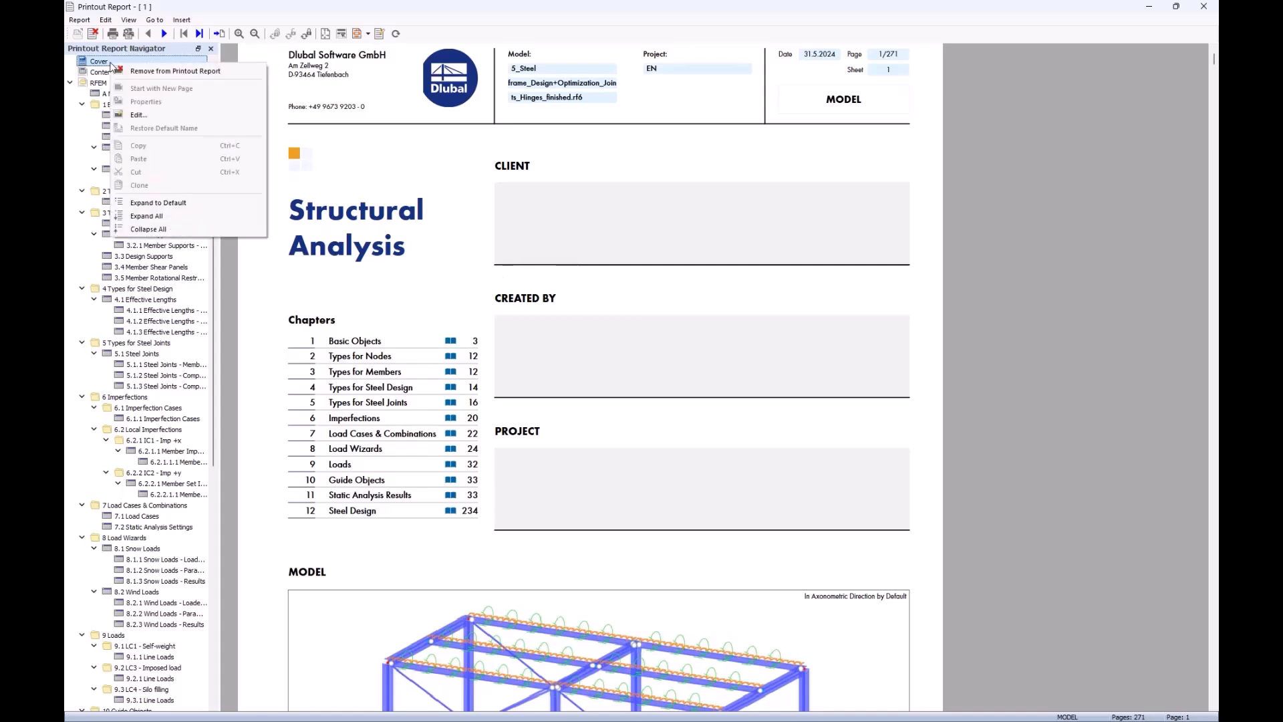
click(154, 116)
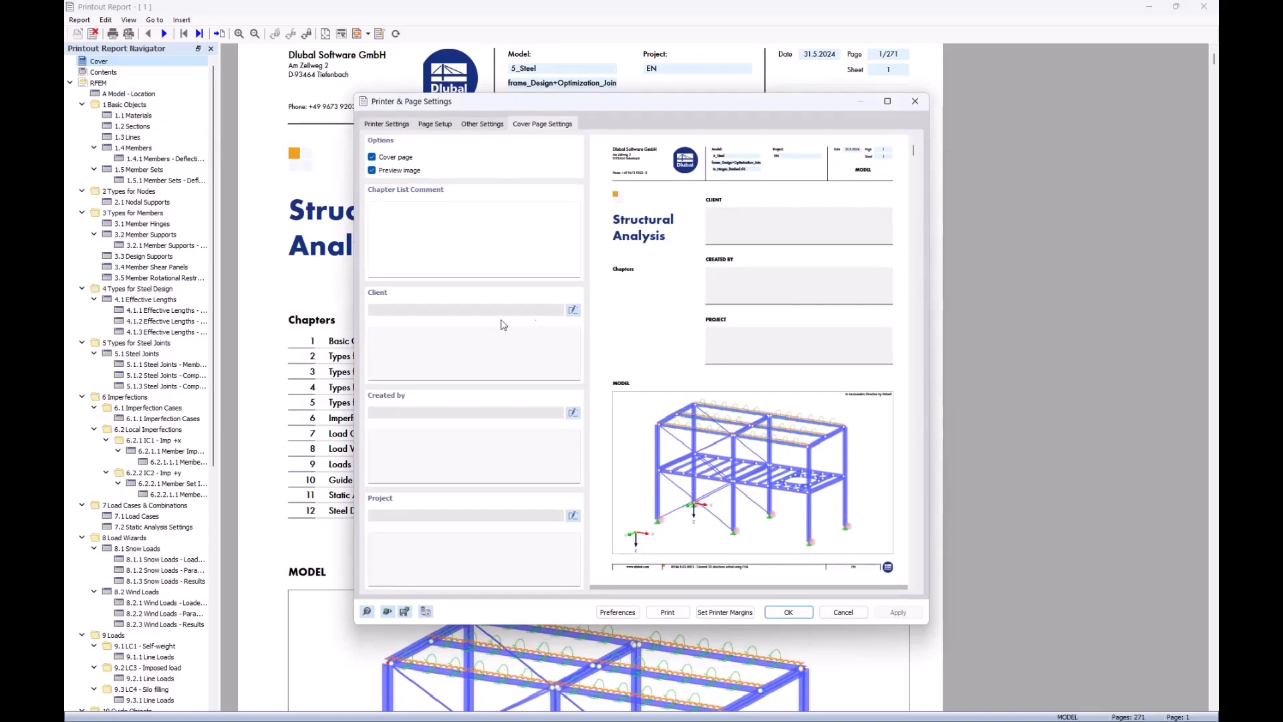
click(574, 309)
click(468, 338)
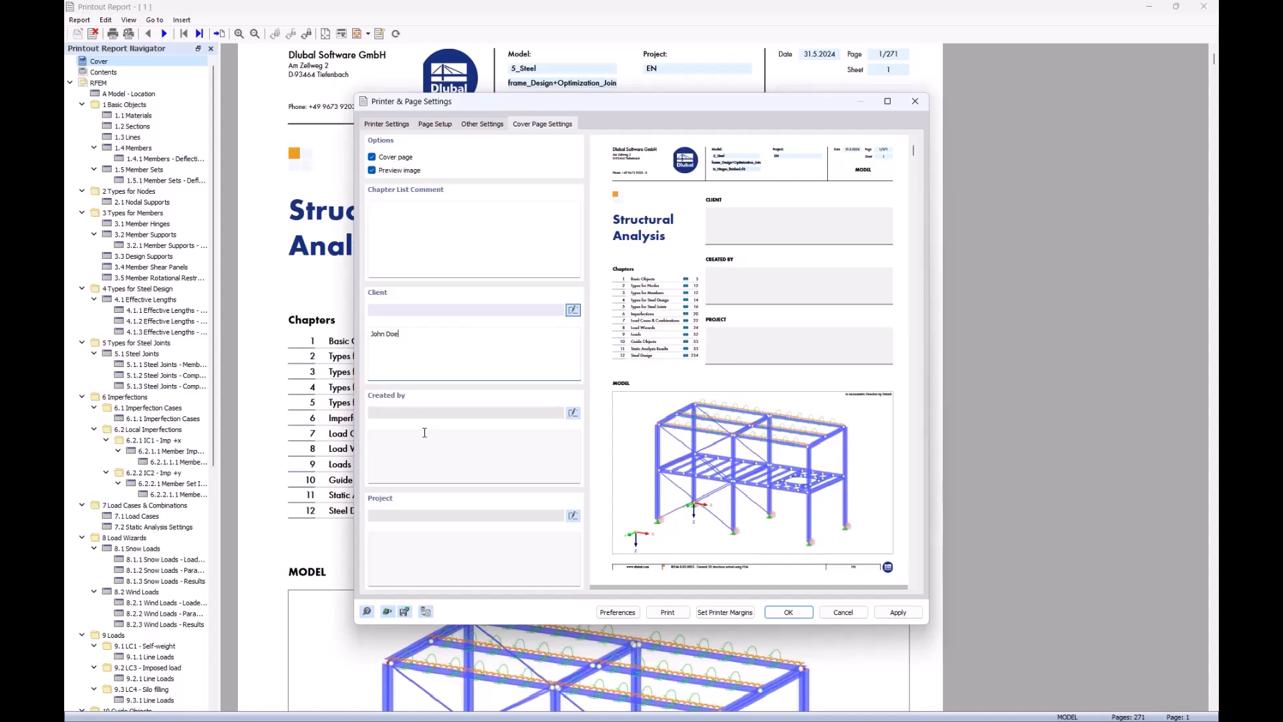
click(788, 612)
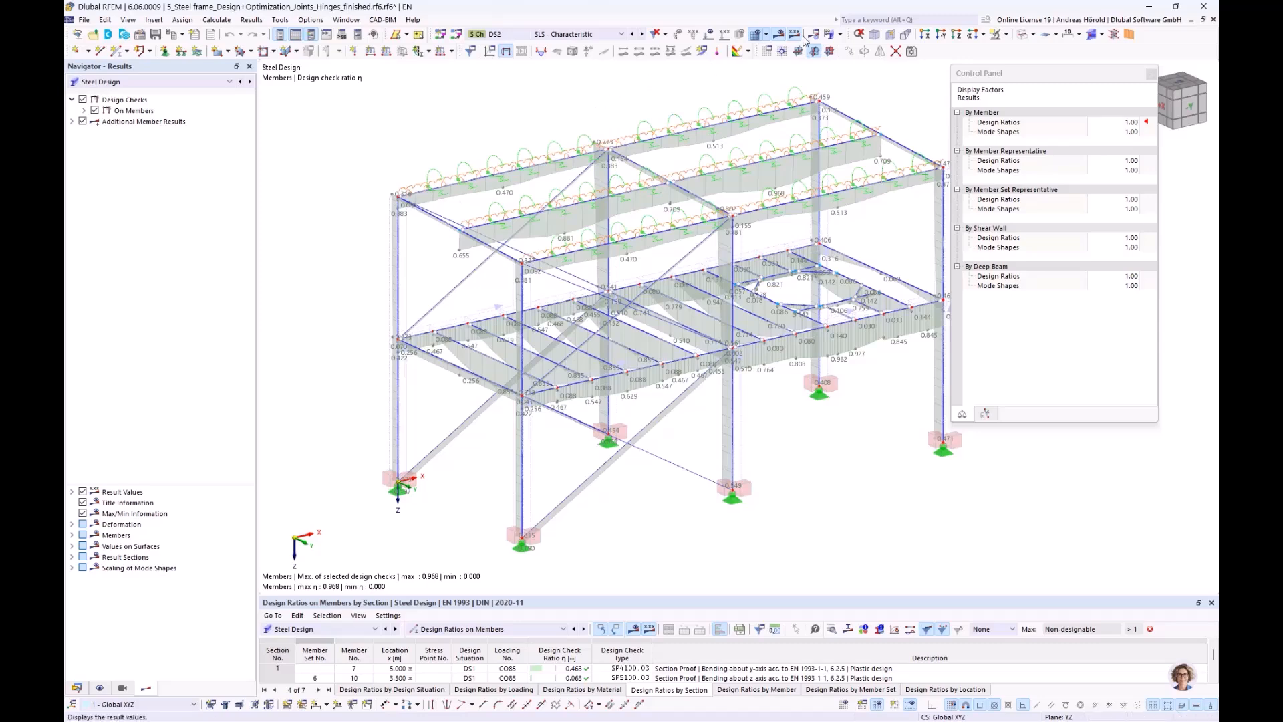
Step: Hide the results on the model and set up a graphic printout to the printout report using multi print
click(782, 34)
mouse_move(1026, 372)
middle_down()
mouse_move(1008, 367)
mouse_move(1041, 372)
middle_up()
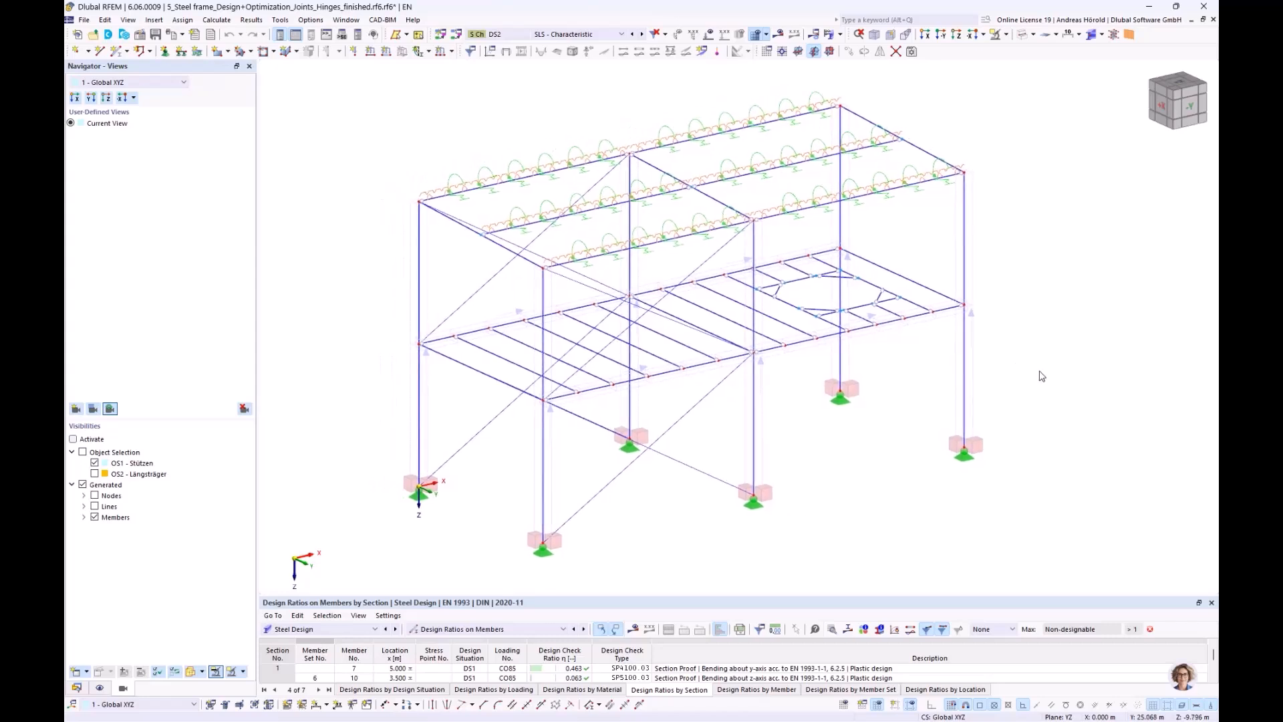
click(184, 35)
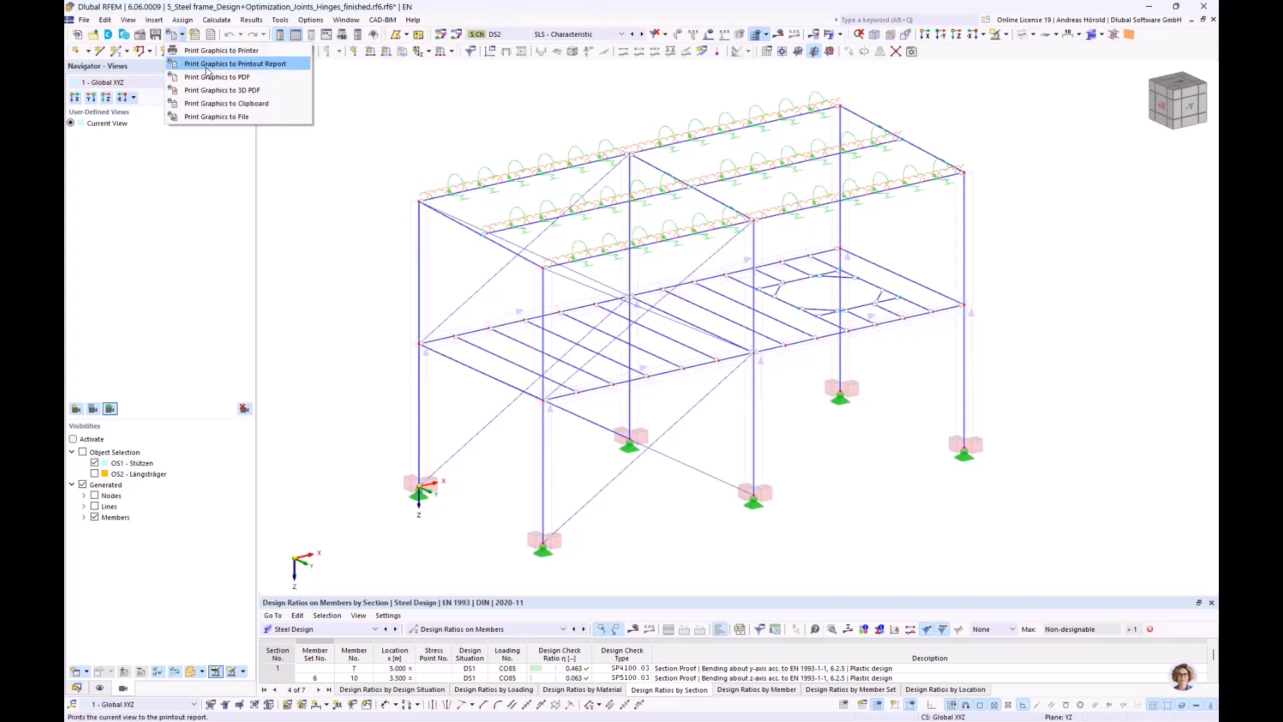
click(266, 65)
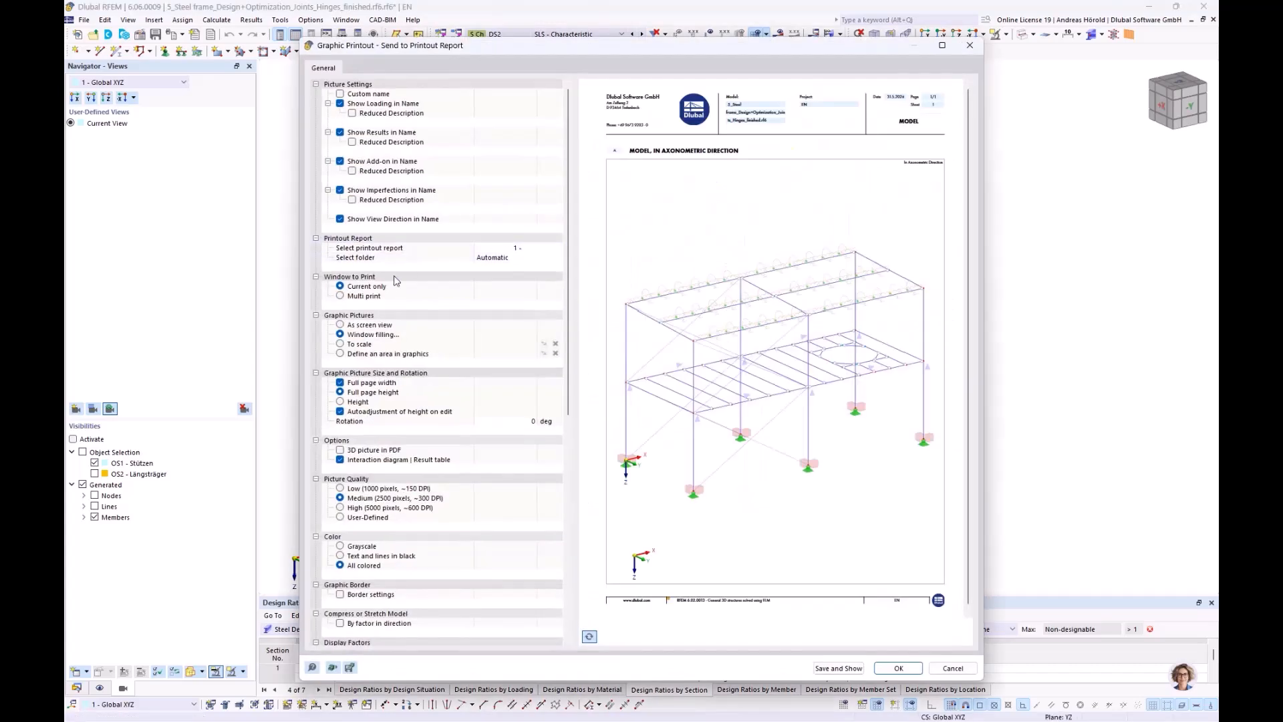
click(341, 297)
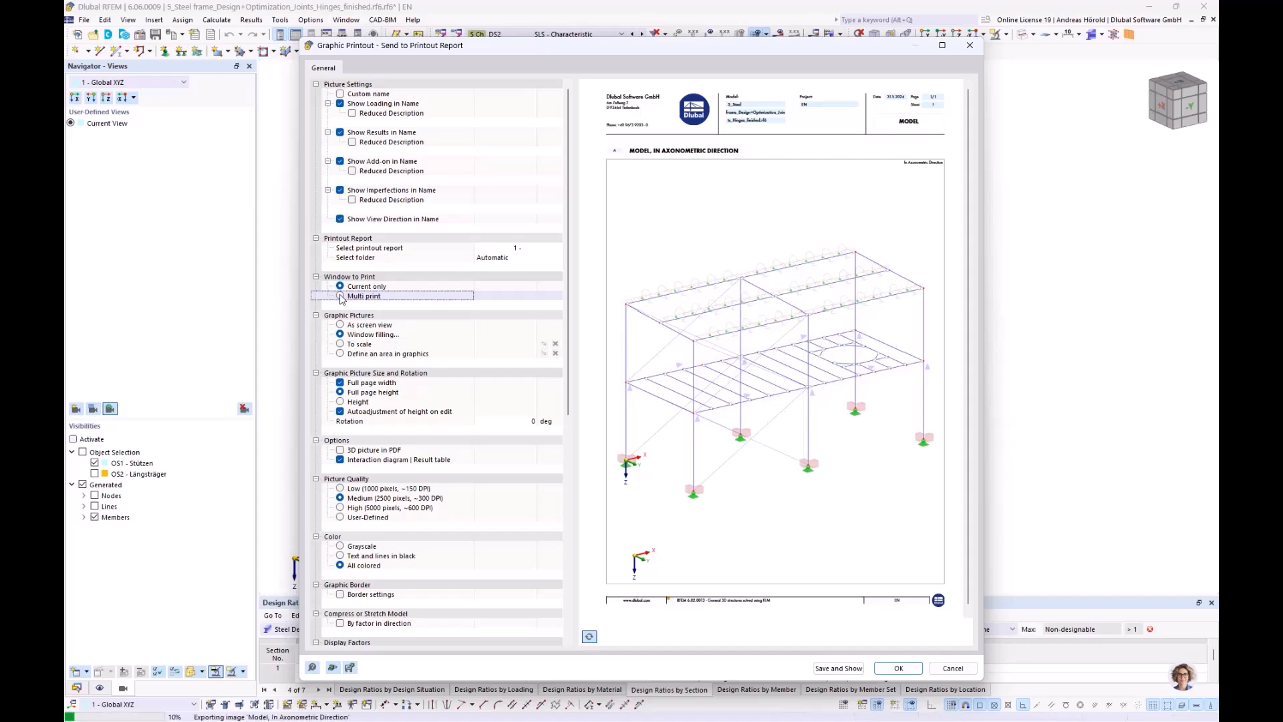
click(341, 296)
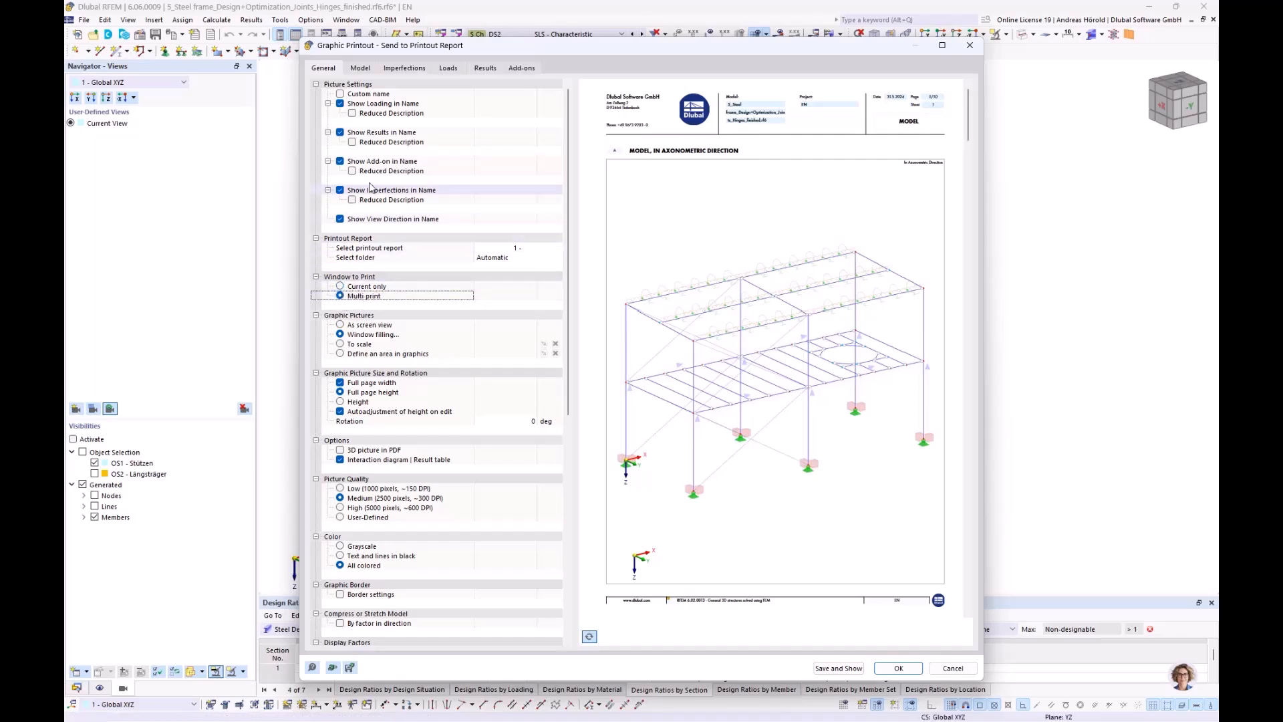
Step: Exclude the model view and the load case and combination graphics from the multi print
click(360, 69)
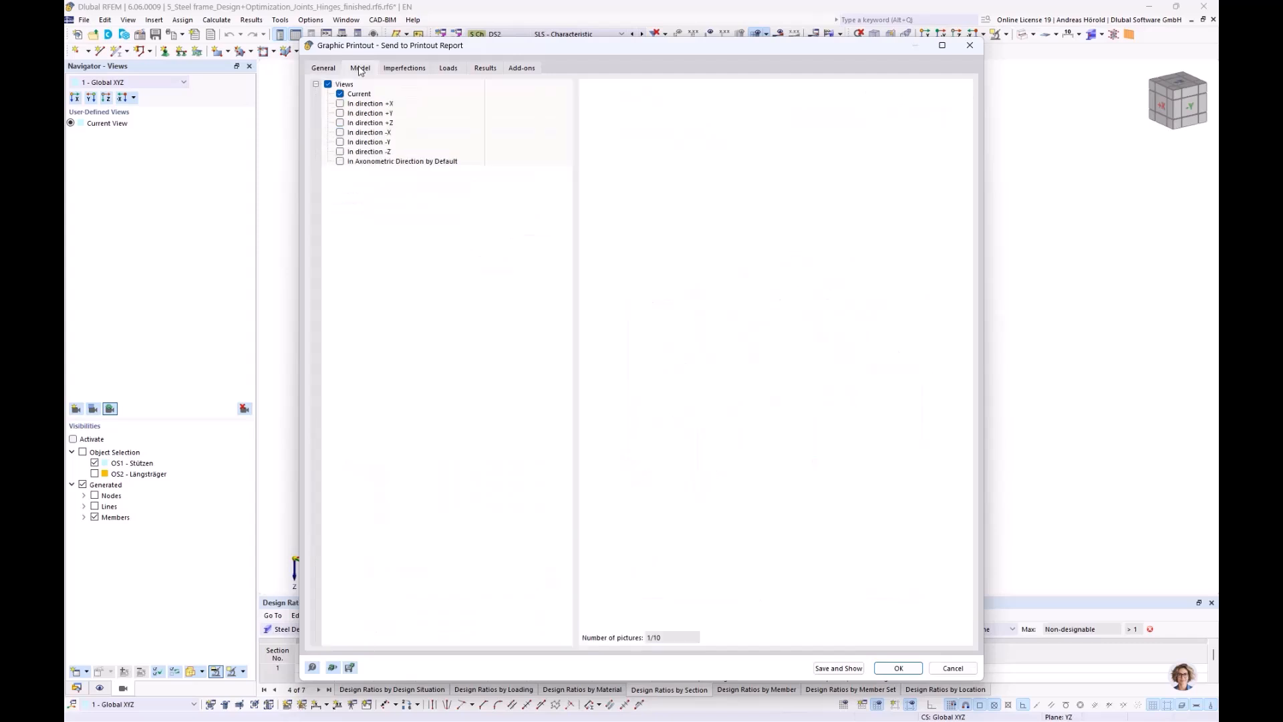
click(328, 85)
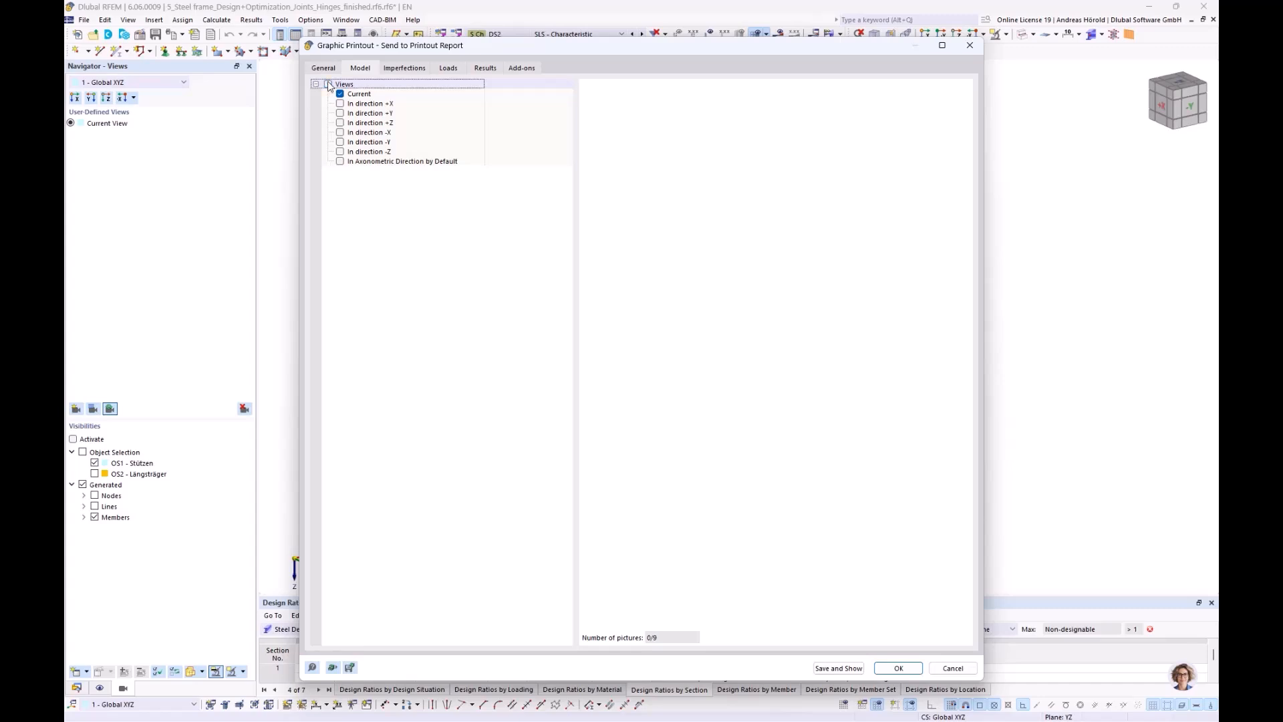
click(405, 71)
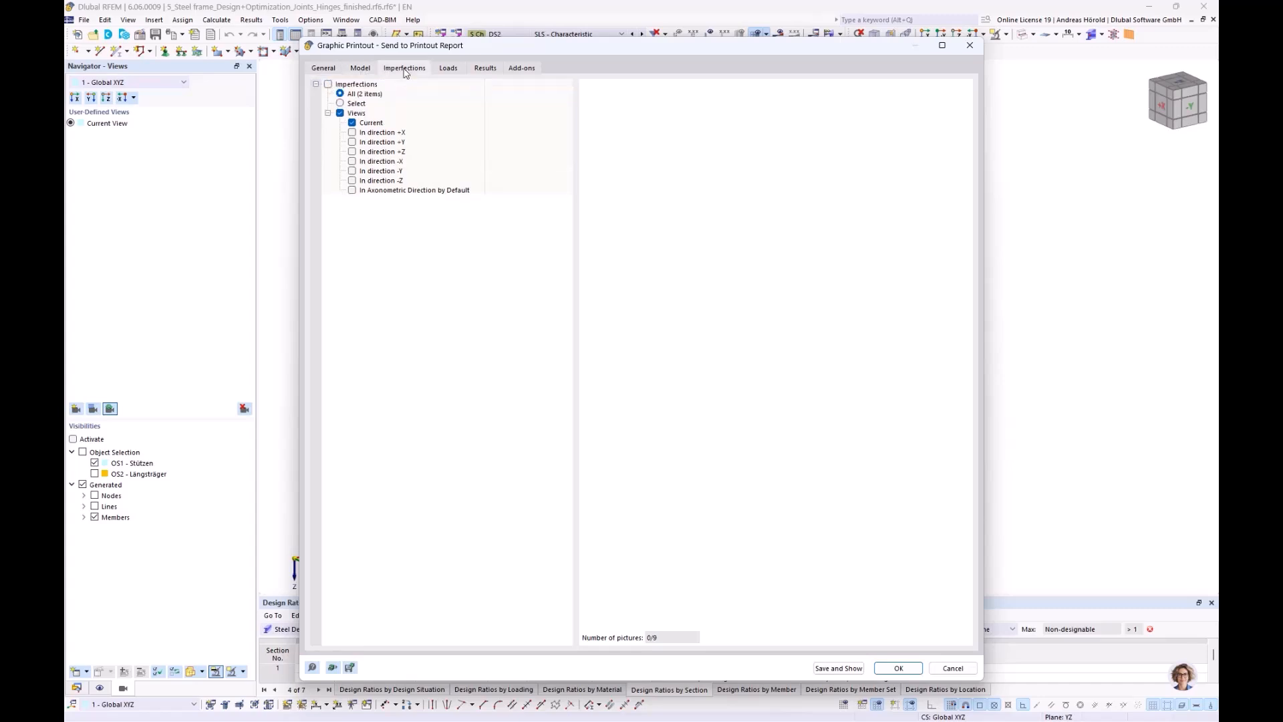
click(446, 70)
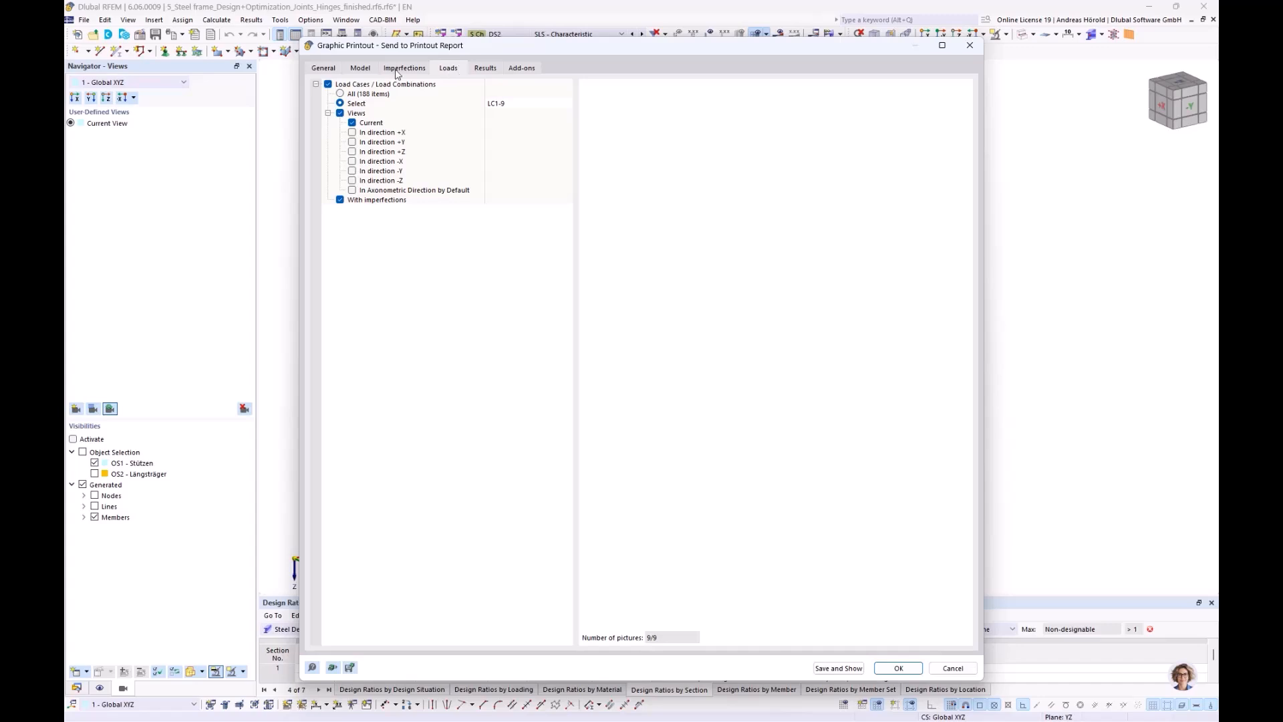
click(328, 84)
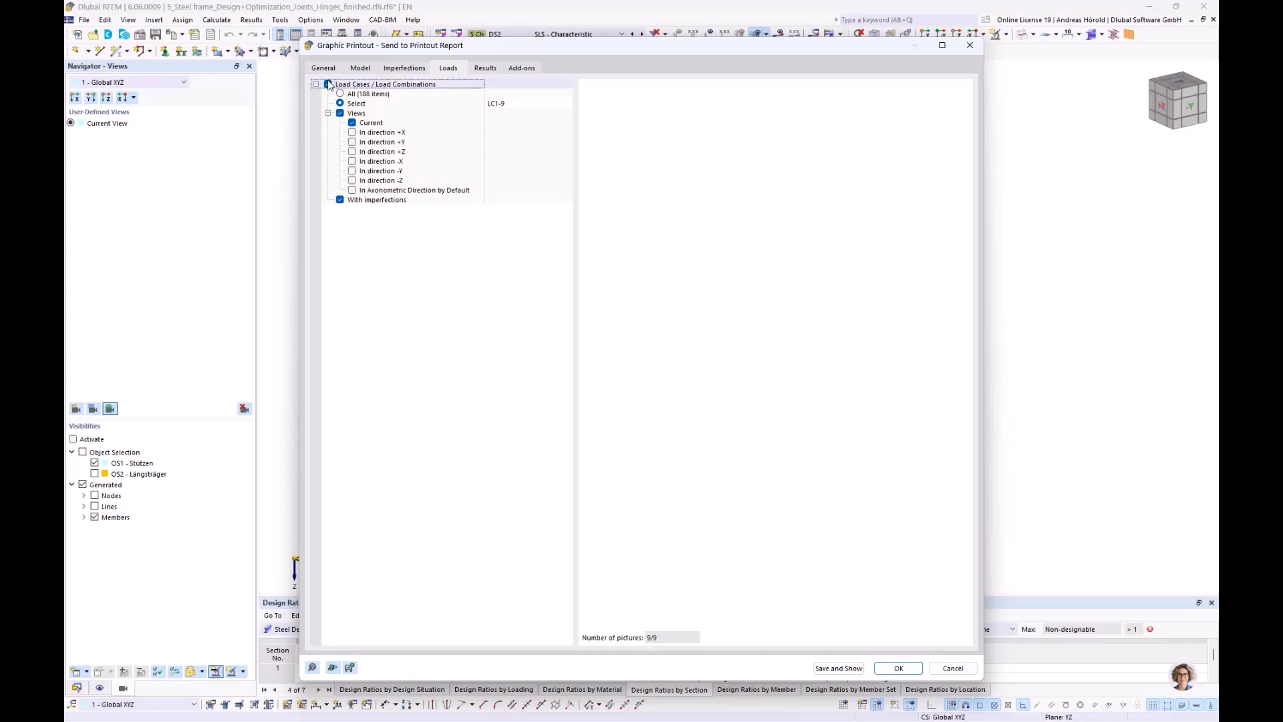
click(328, 84)
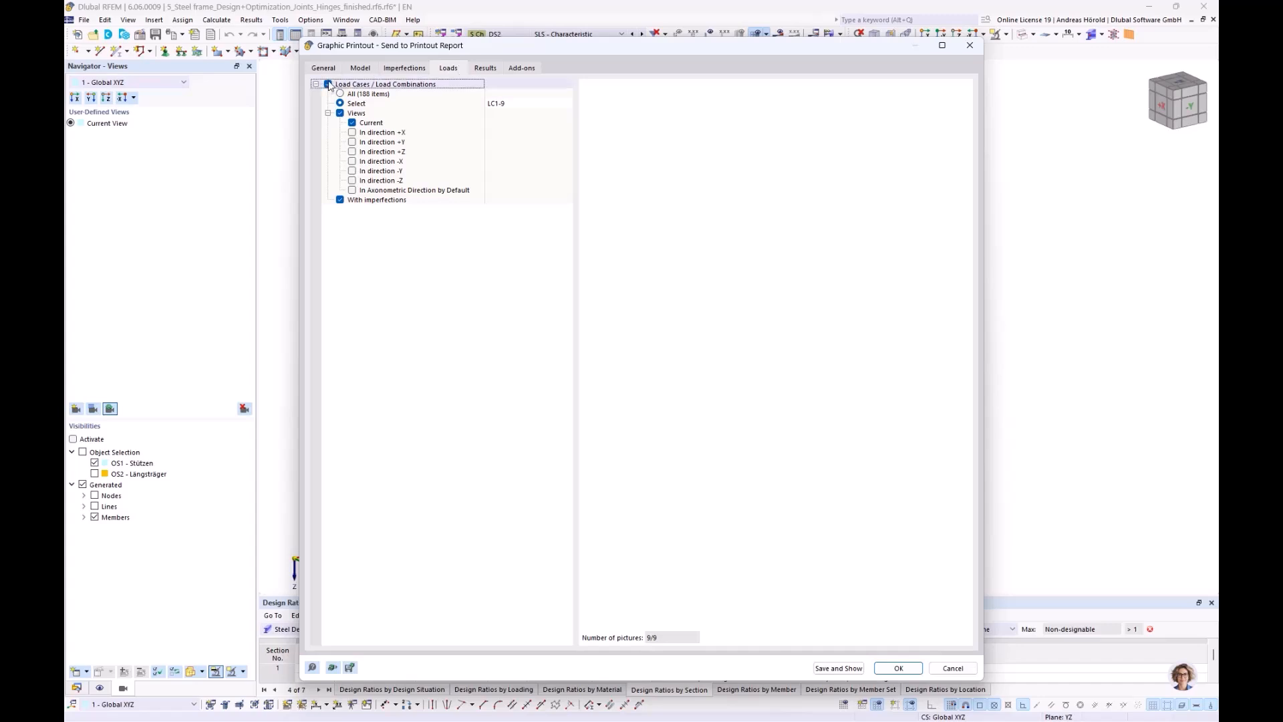
Step: Restrict the results graphics to selected loading and choose design situation DS1, ULS (STR/GEO) - Permanent and transient
click(487, 69)
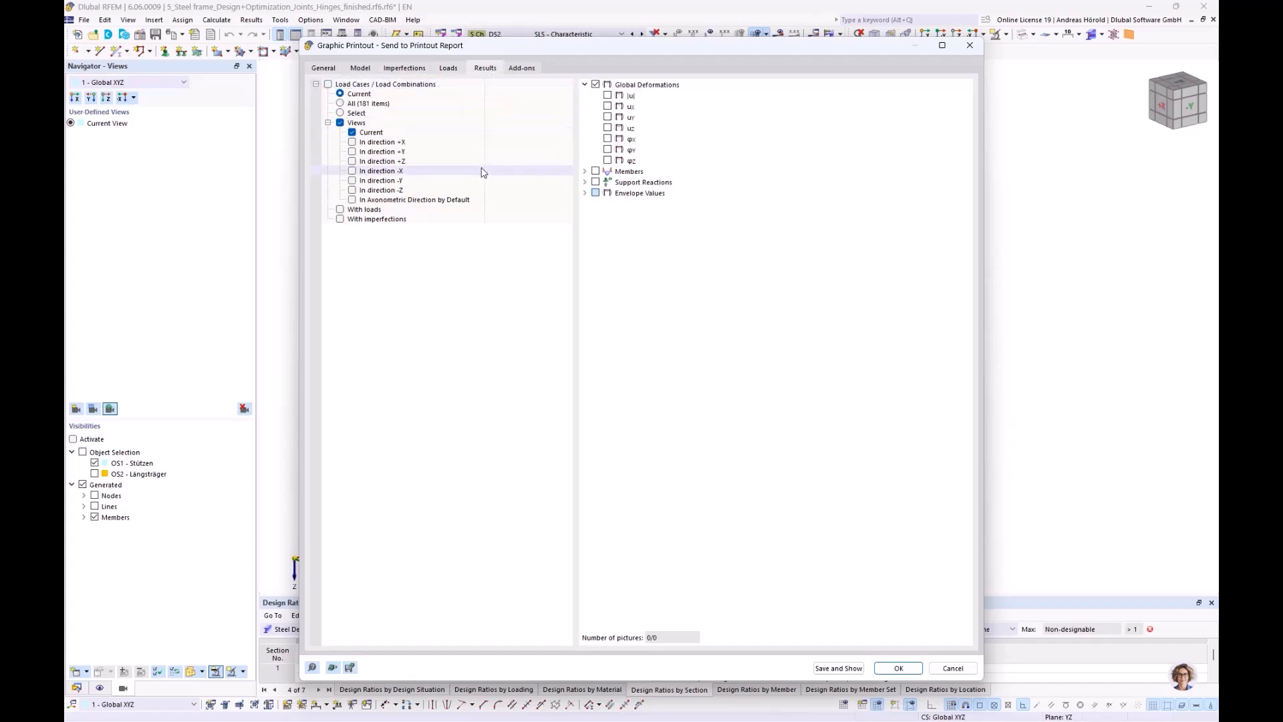
click(340, 114)
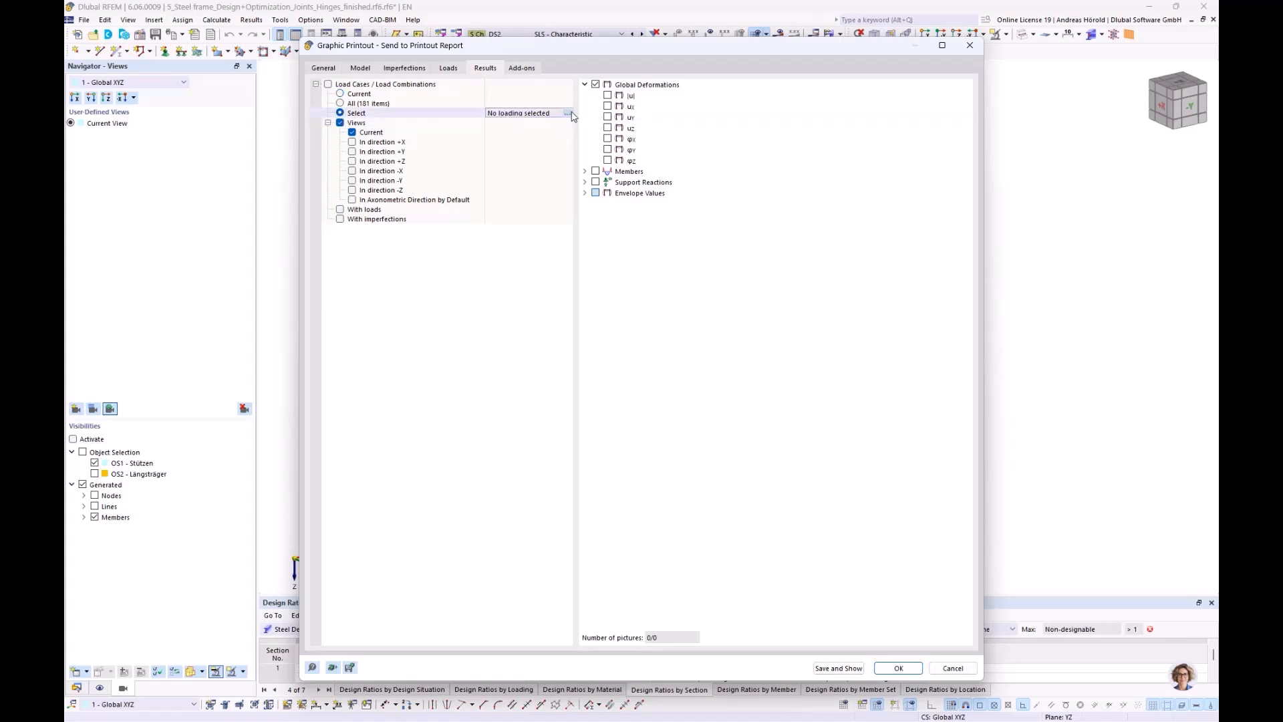
click(572, 115)
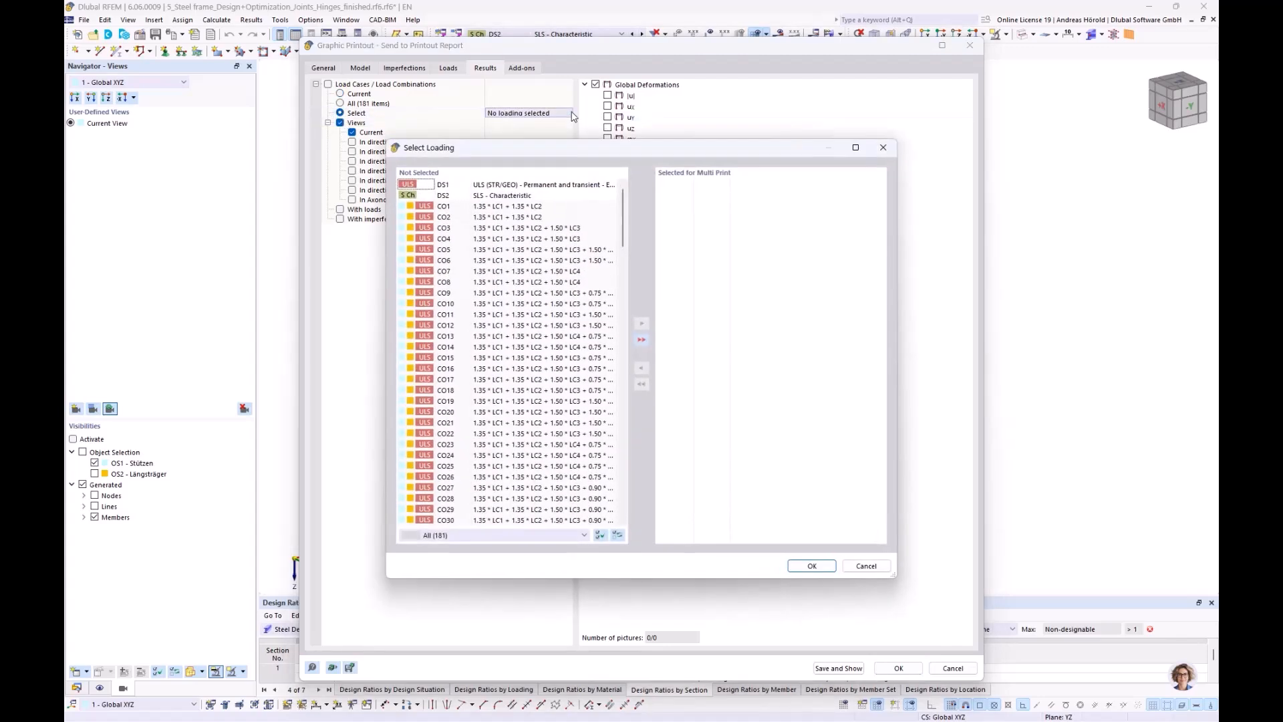
double_click(510, 186)
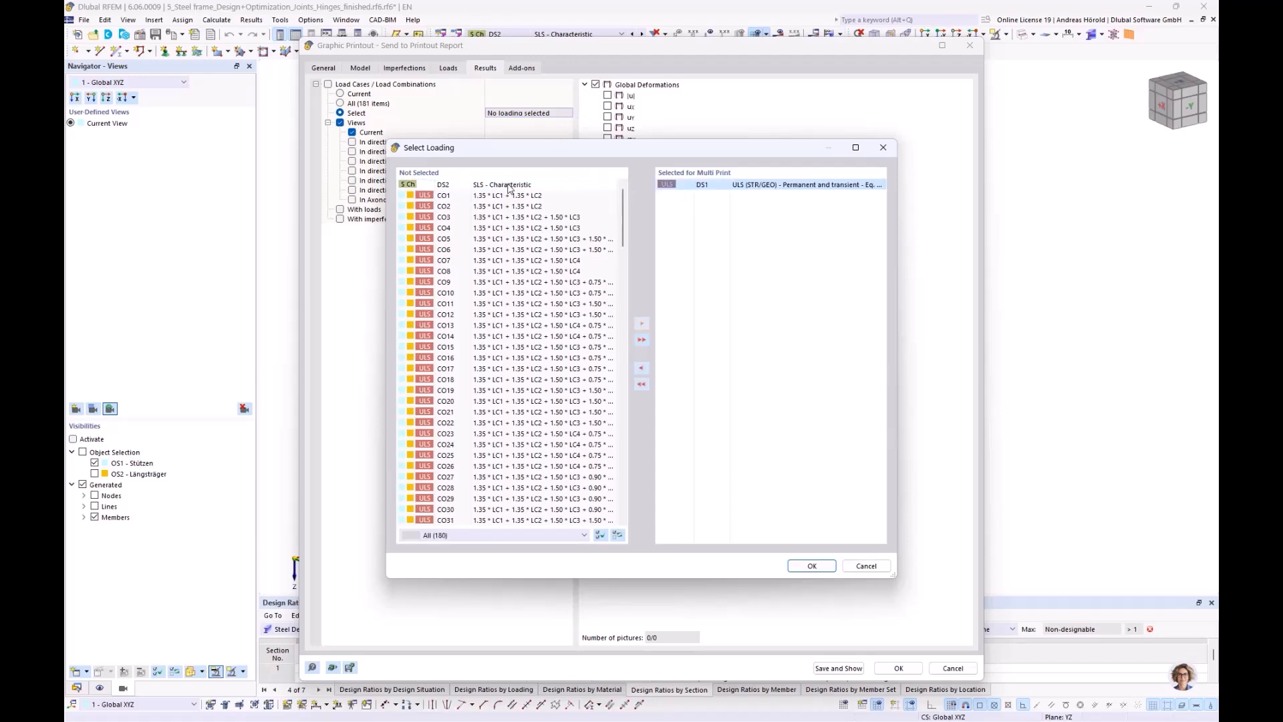
click(812, 566)
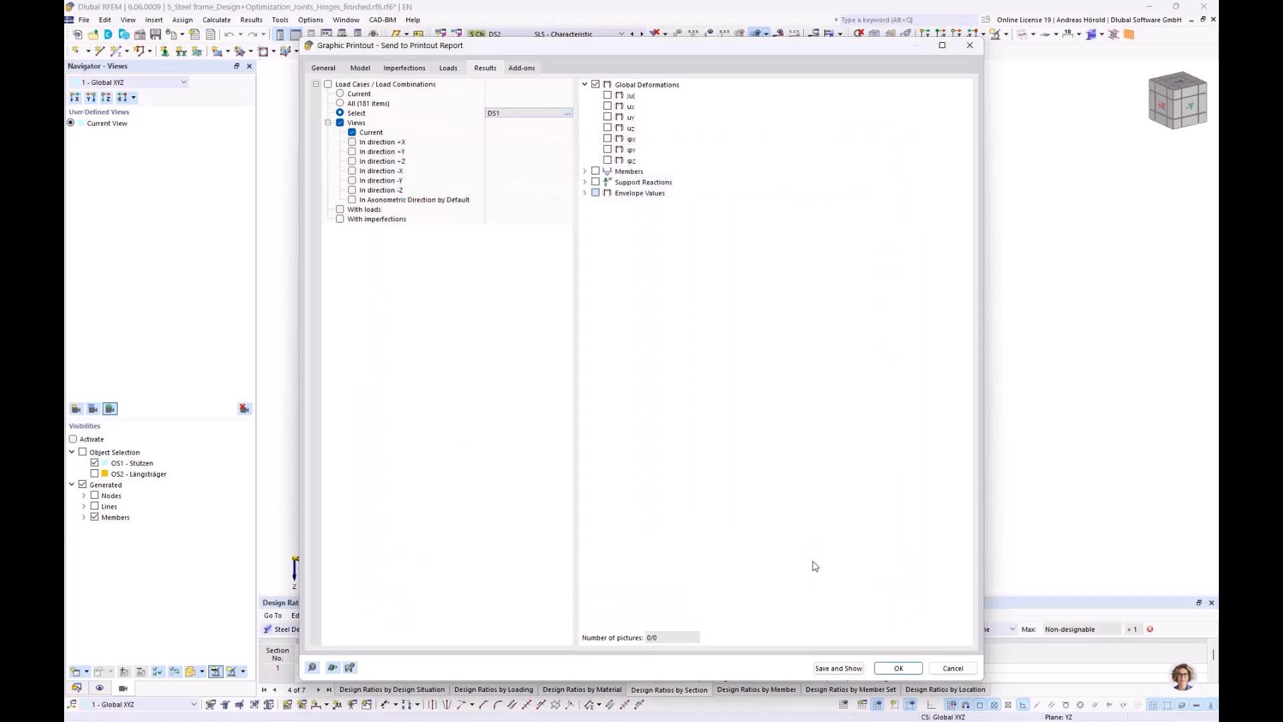
Step: Exclude global deformations from the results graphics and include the member internal forces N, Vy/Vu, Vz/Vv, MT, My/Mu and Mz/Mv
click(596, 87)
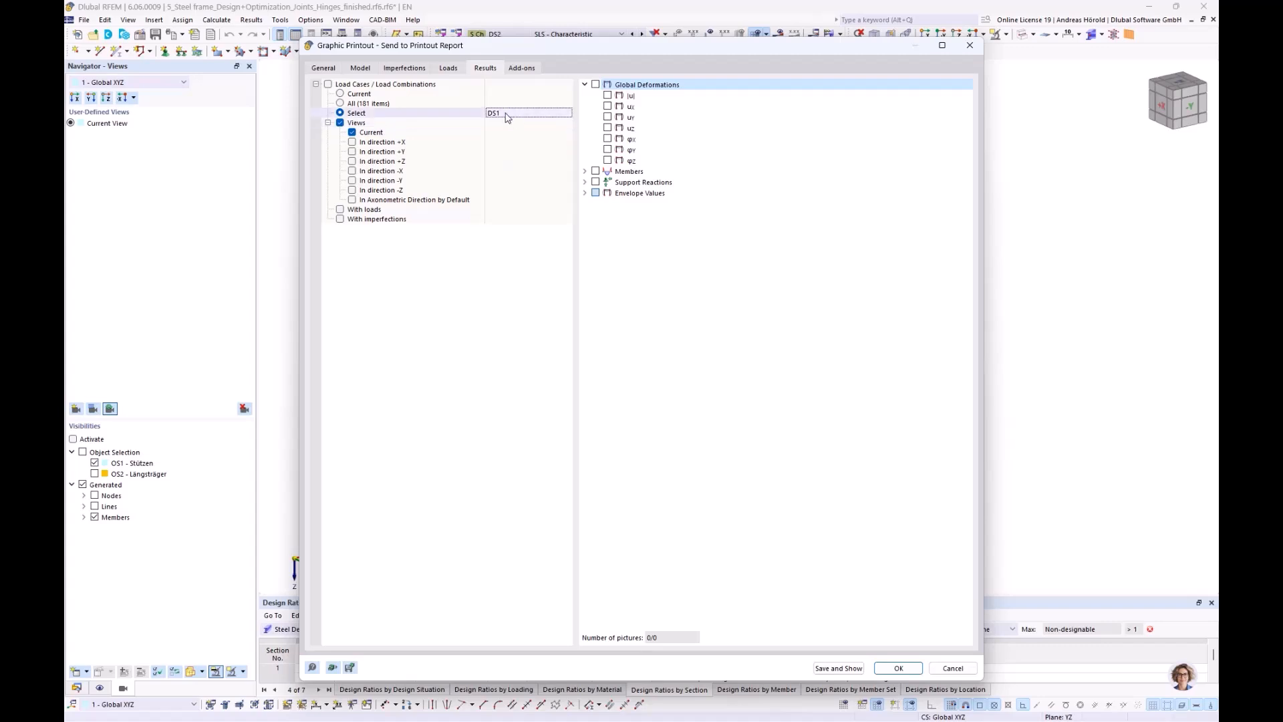
click(584, 172)
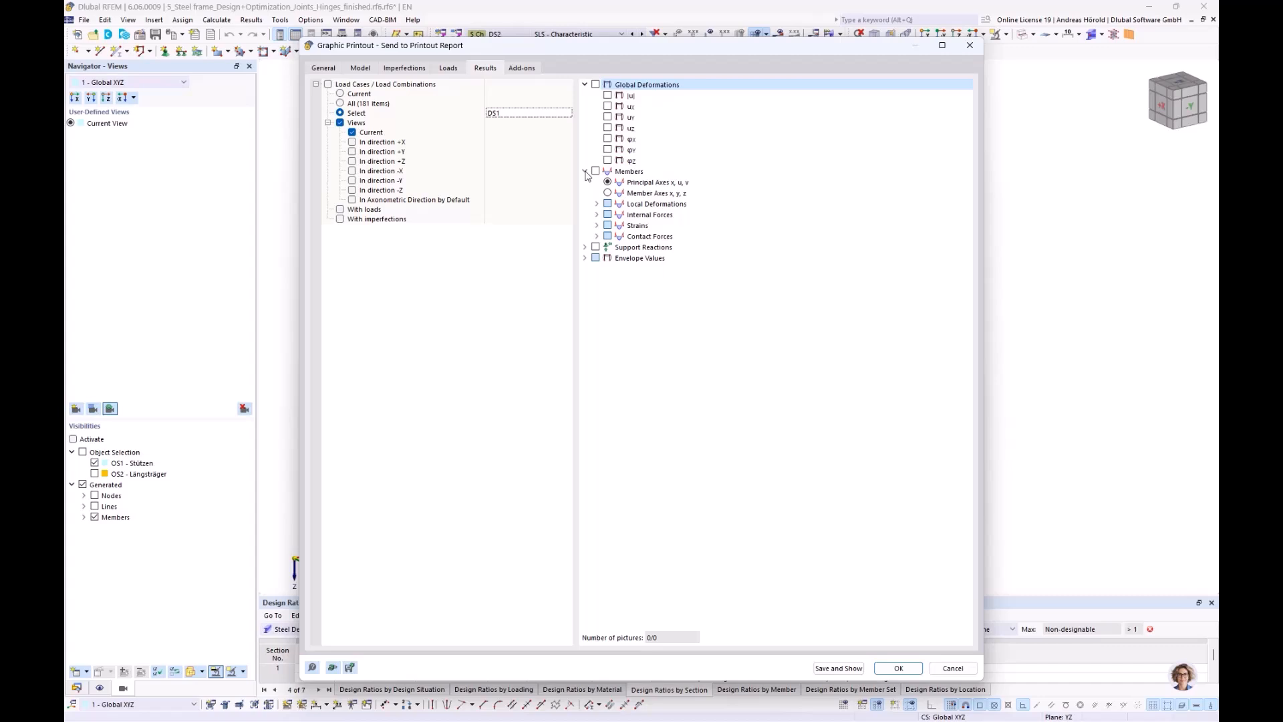
click(596, 172)
click(596, 215)
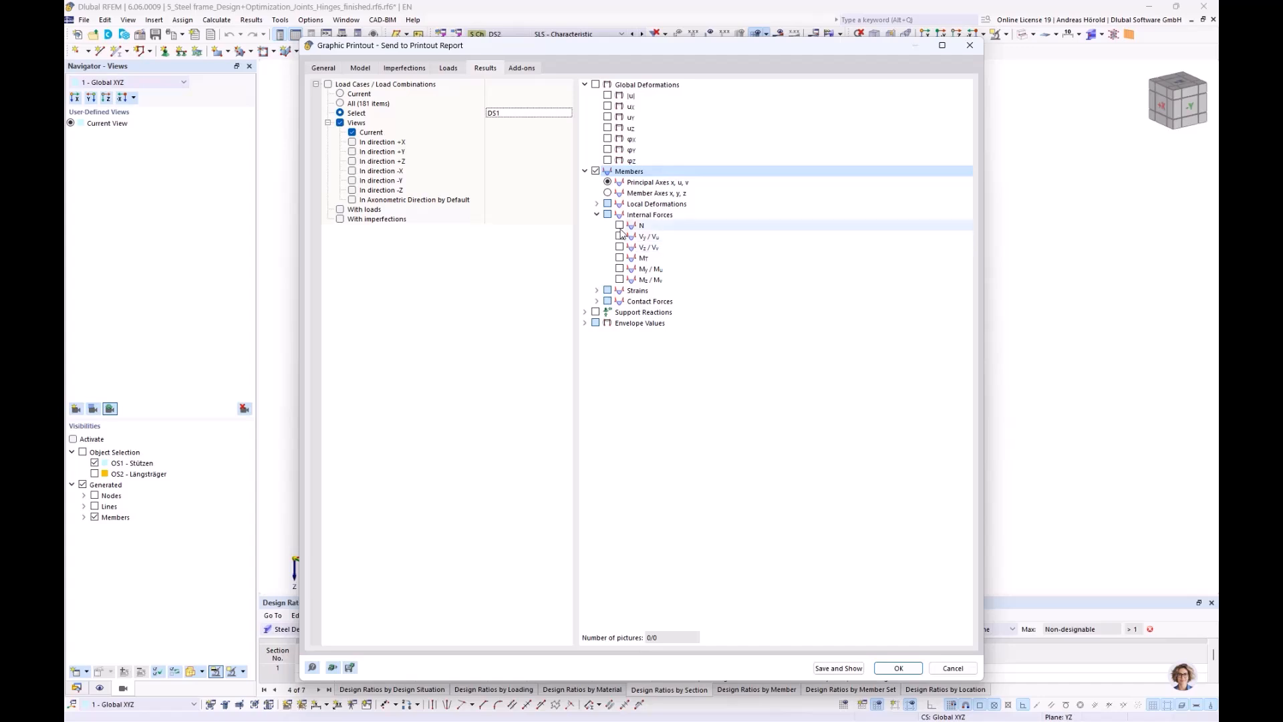
click(620, 226)
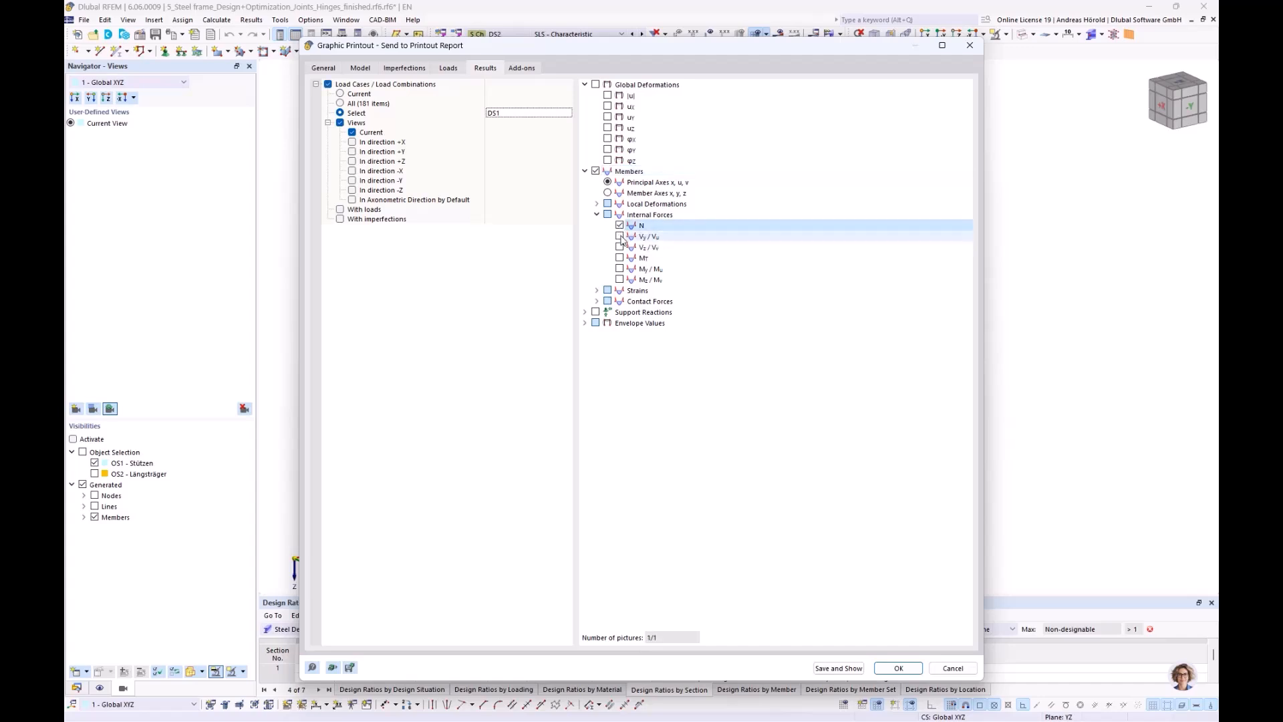
click(619, 236)
click(619, 247)
click(619, 258)
click(620, 269)
click(620, 280)
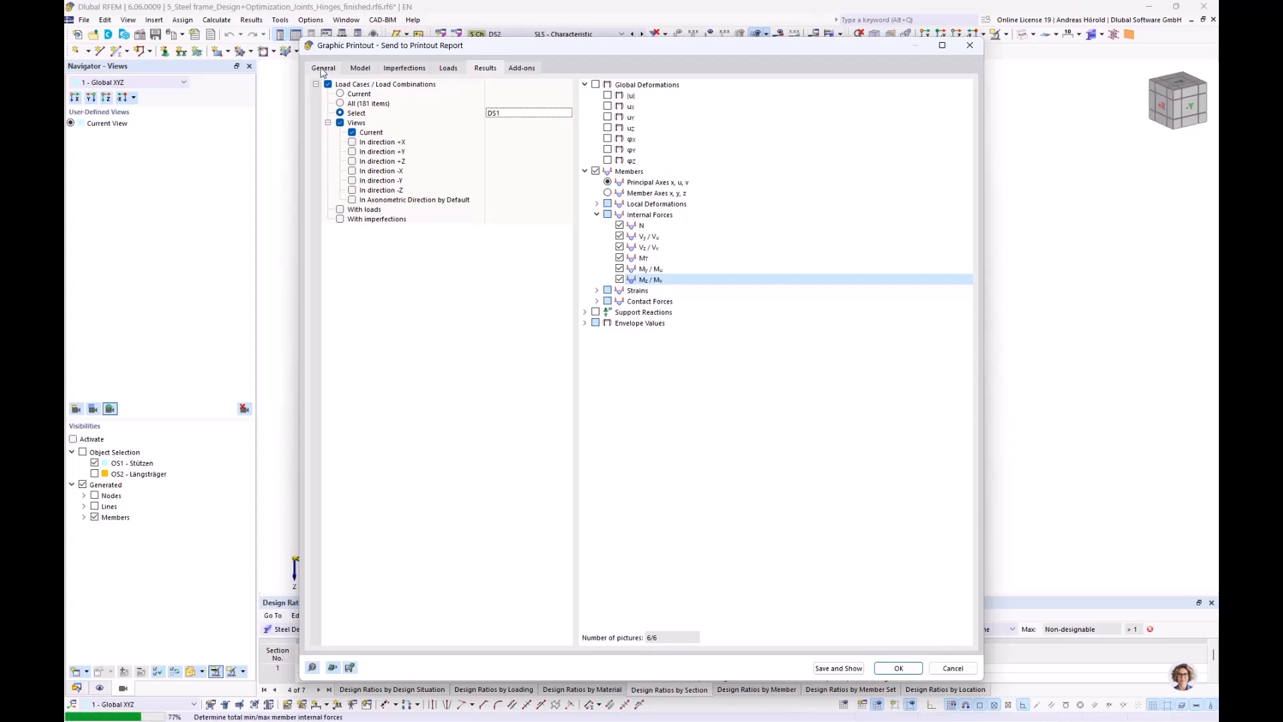
Step: Preview the report pages with the DS1 member internal force graphics in the multi print
click(325, 68)
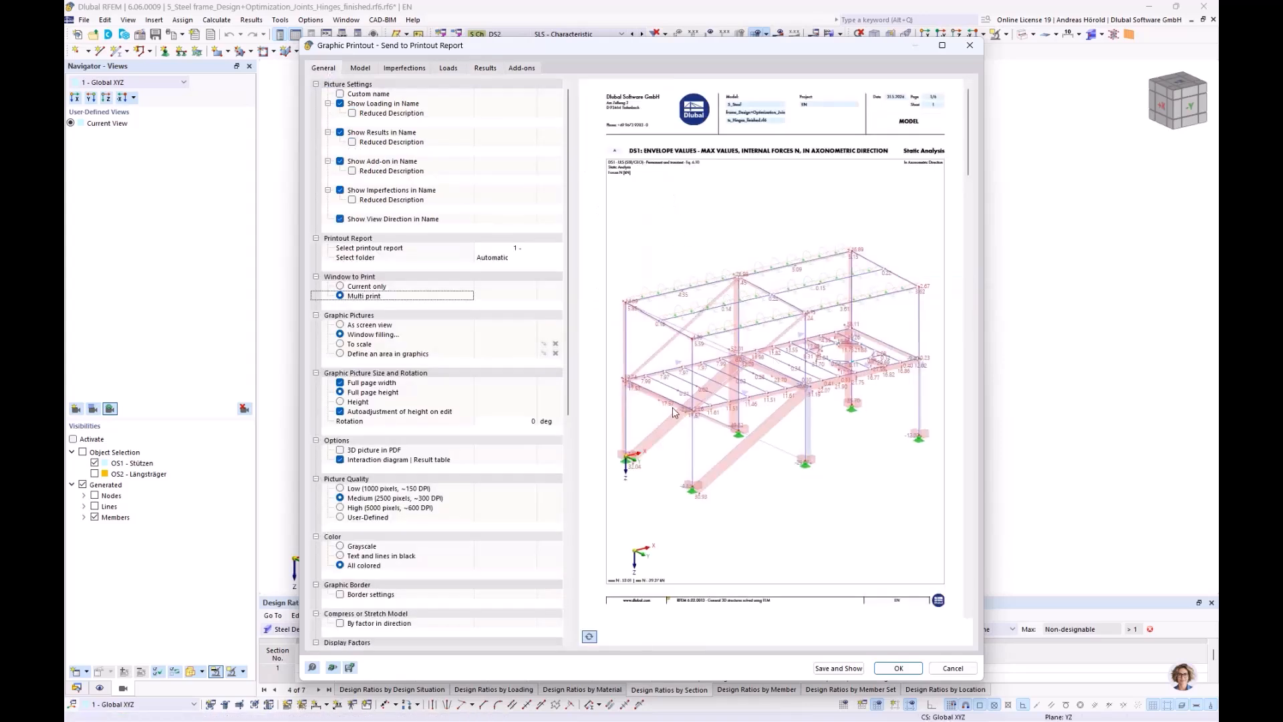
scroll(636, 330, down, 1)
scroll(754, 293, down, 1)
scroll(754, 293, up, 1)
scroll(754, 293, down, 5)
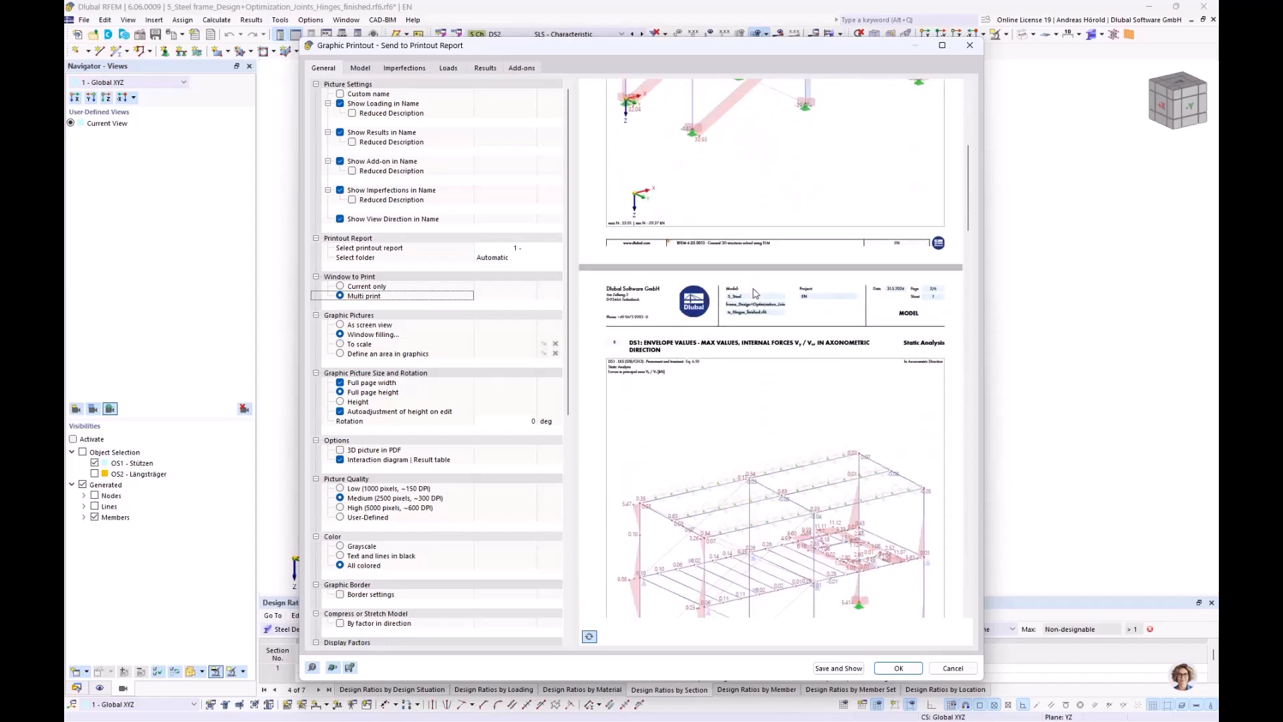
scroll(754, 293, down, 9)
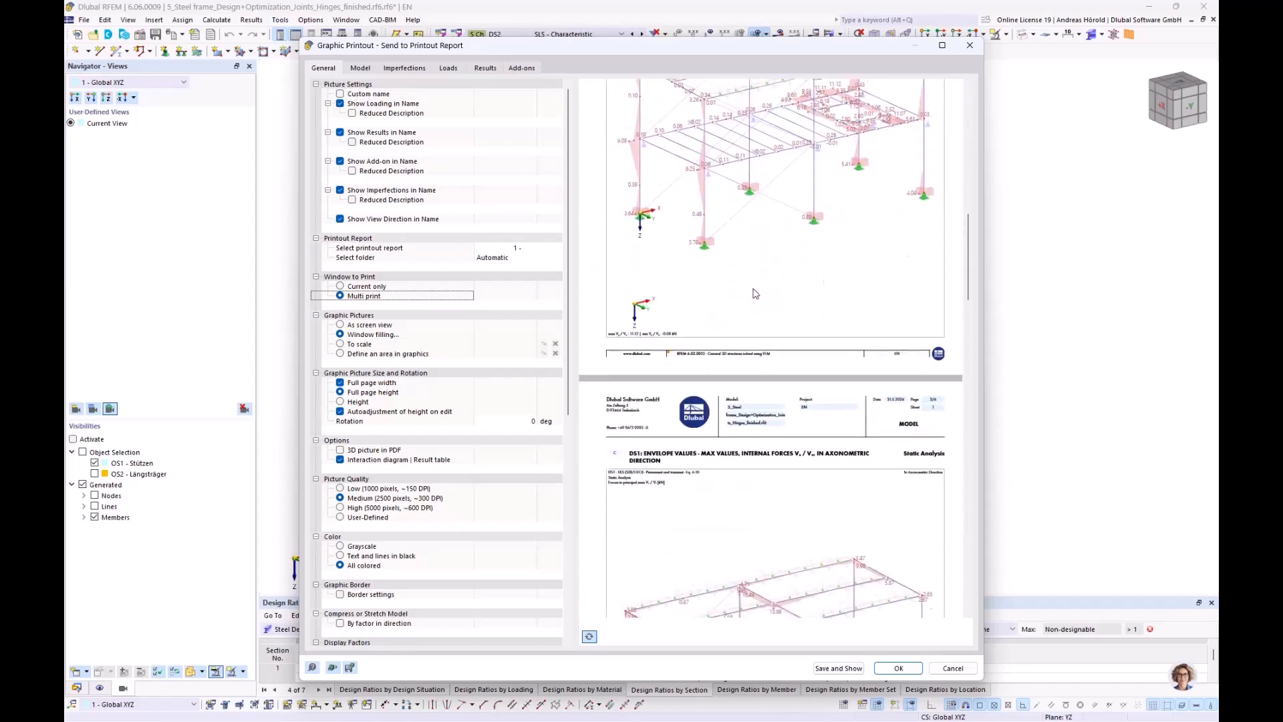
scroll(754, 293, down, 9)
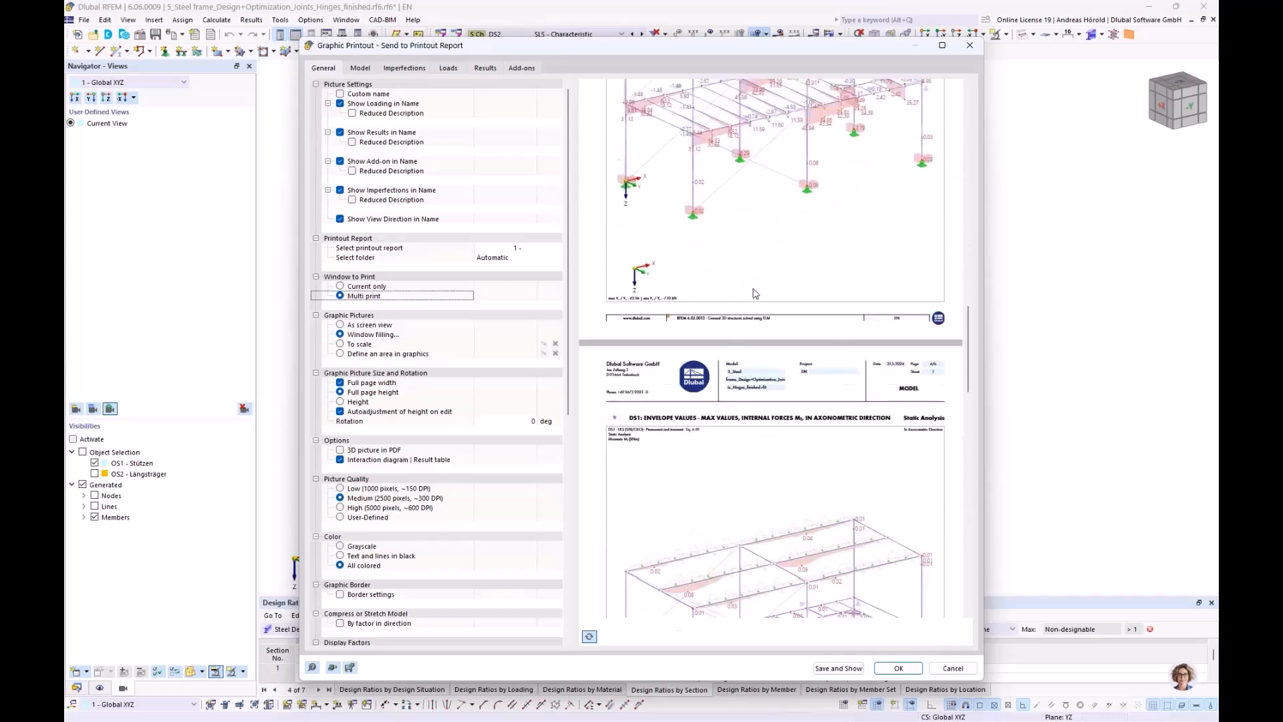
Step: Check the remaining preview pages for MT, My/Mu and Mz/Mv, then save the multi-print graphics to the printout report and show it
scroll(754, 293, down, 2)
scroll(754, 293, down, 1)
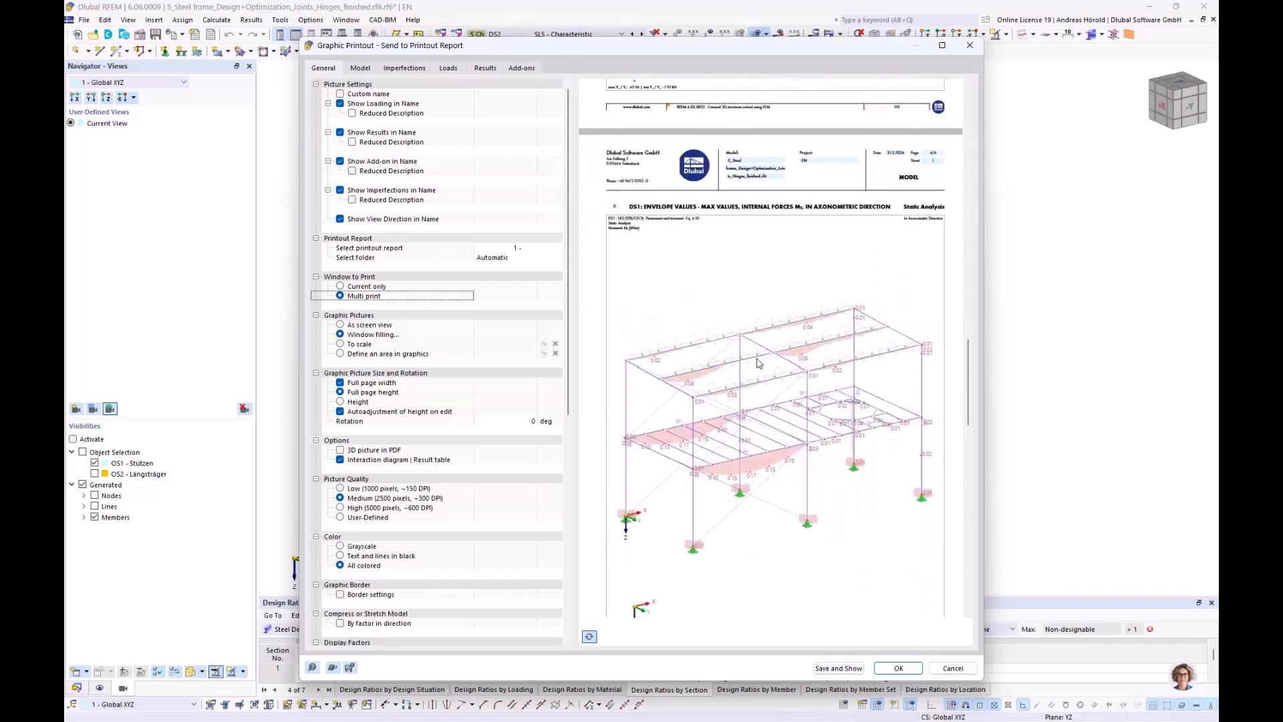
scroll(698, 267, down, 3)
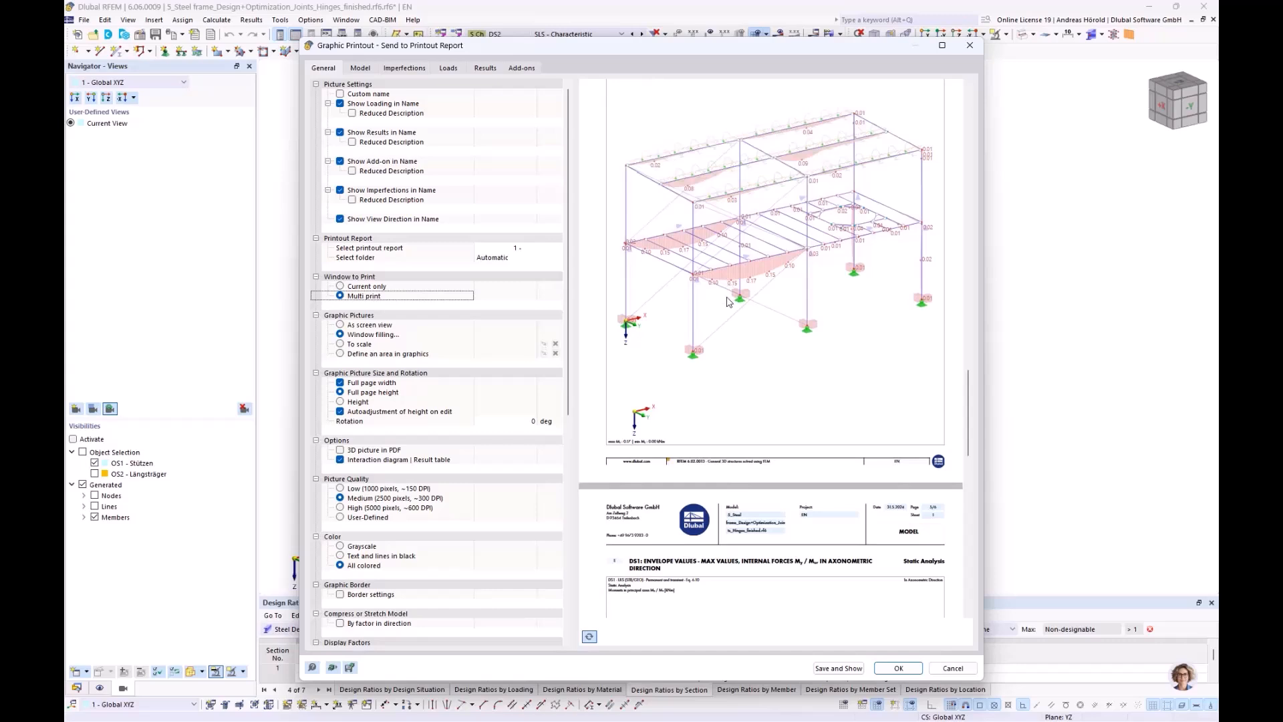
scroll(728, 302, down, 9)
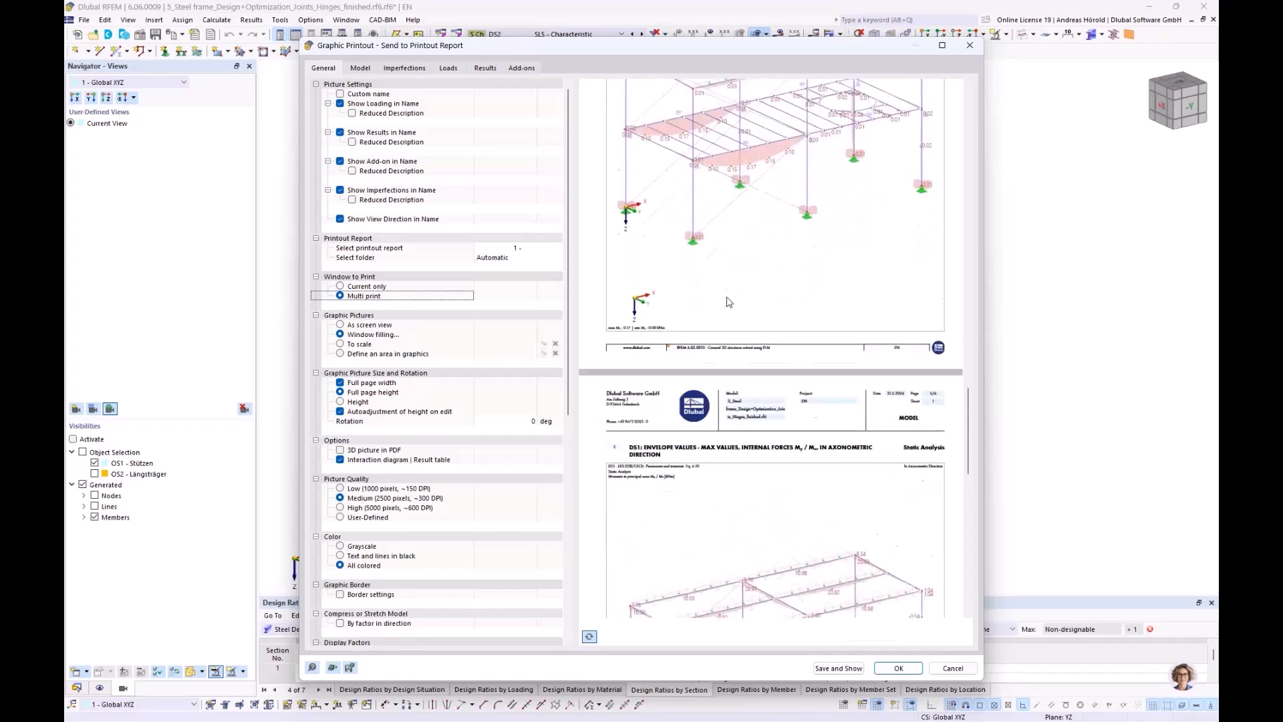
scroll(728, 302, down, 2)
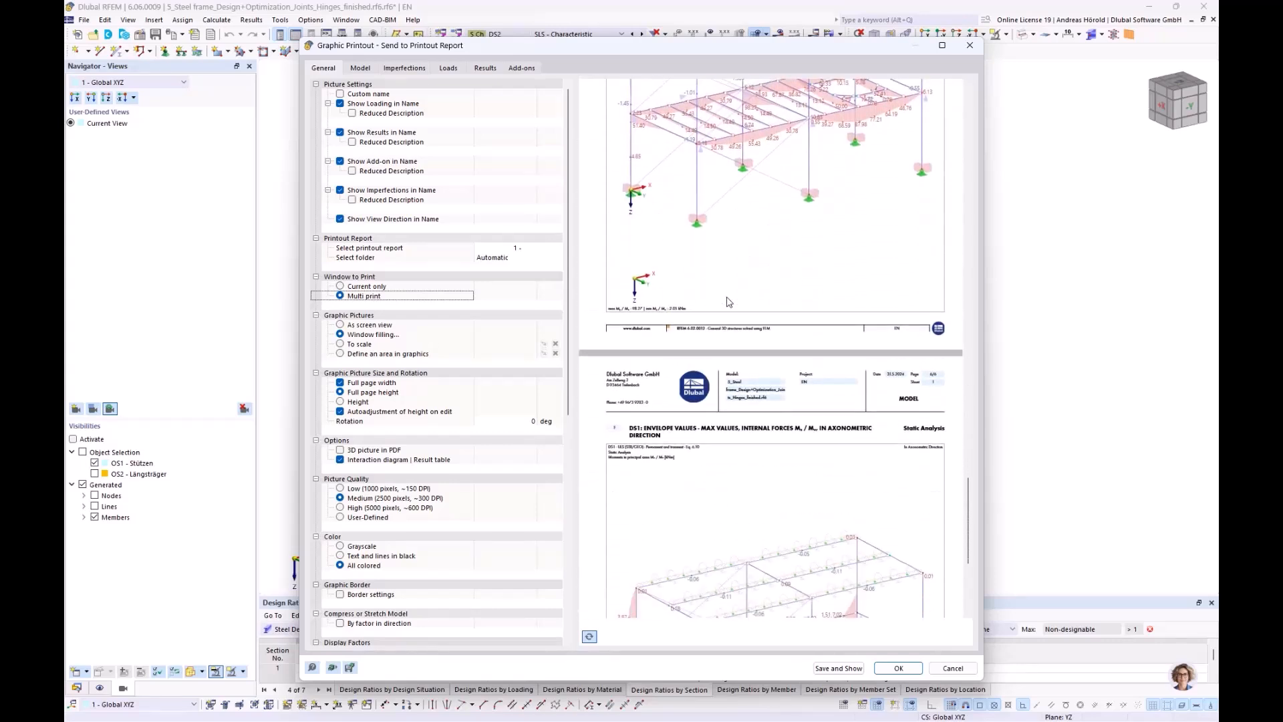
scroll(729, 302, down, 2)
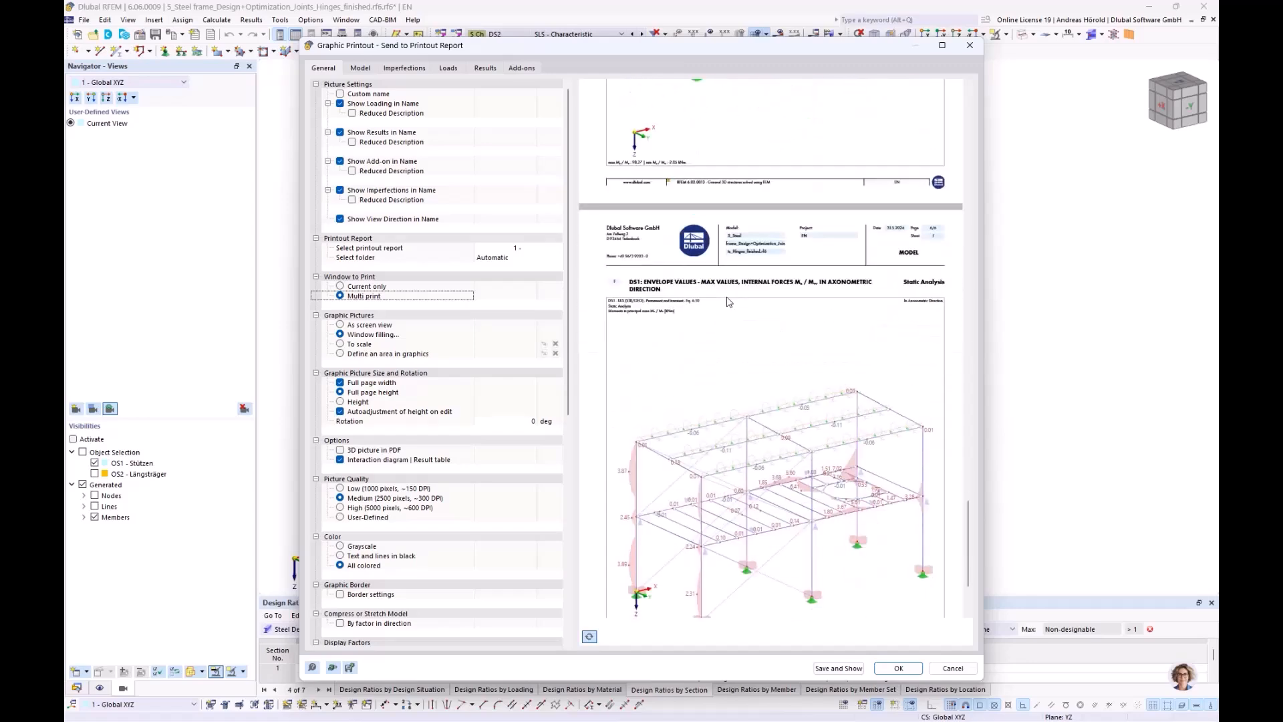
click(839, 668)
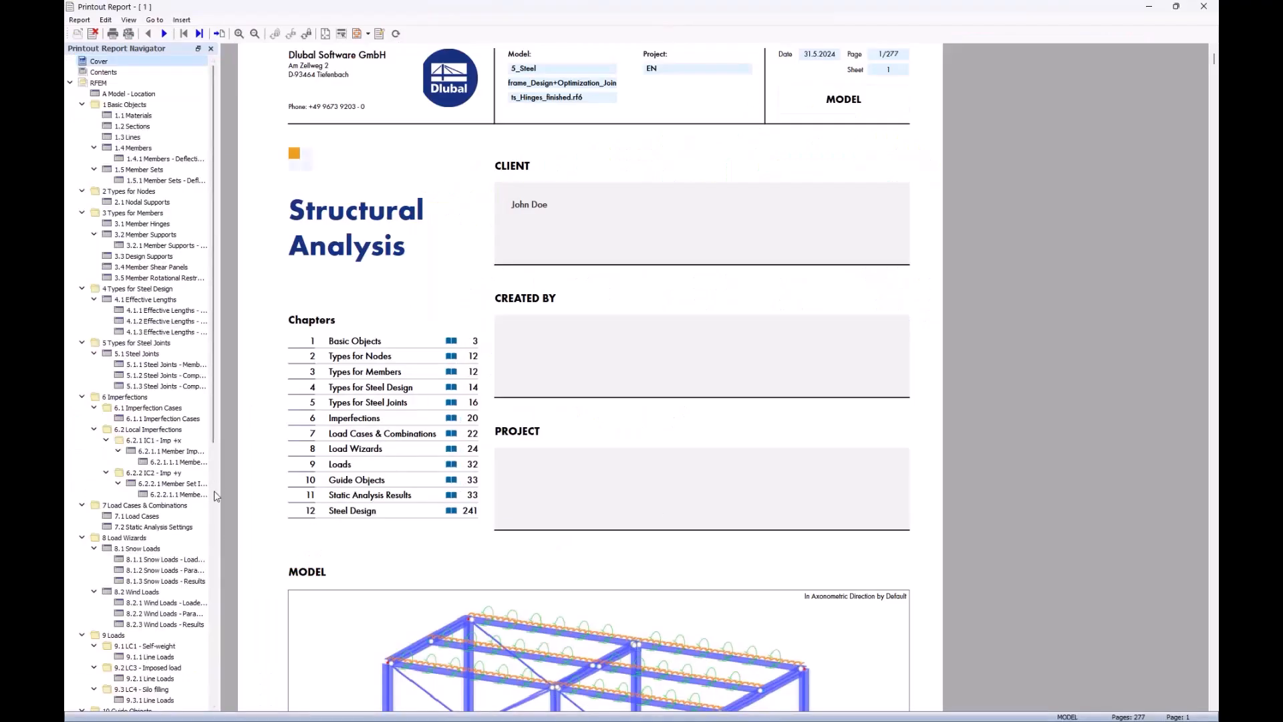
Step: Review the DS1 envelope internal force graphics in sections 11.4 to 11.8 of the report's static analysis results
scroll(173, 514, down, 8)
scroll(172, 514, down, 5)
click(153, 354)
click(155, 364)
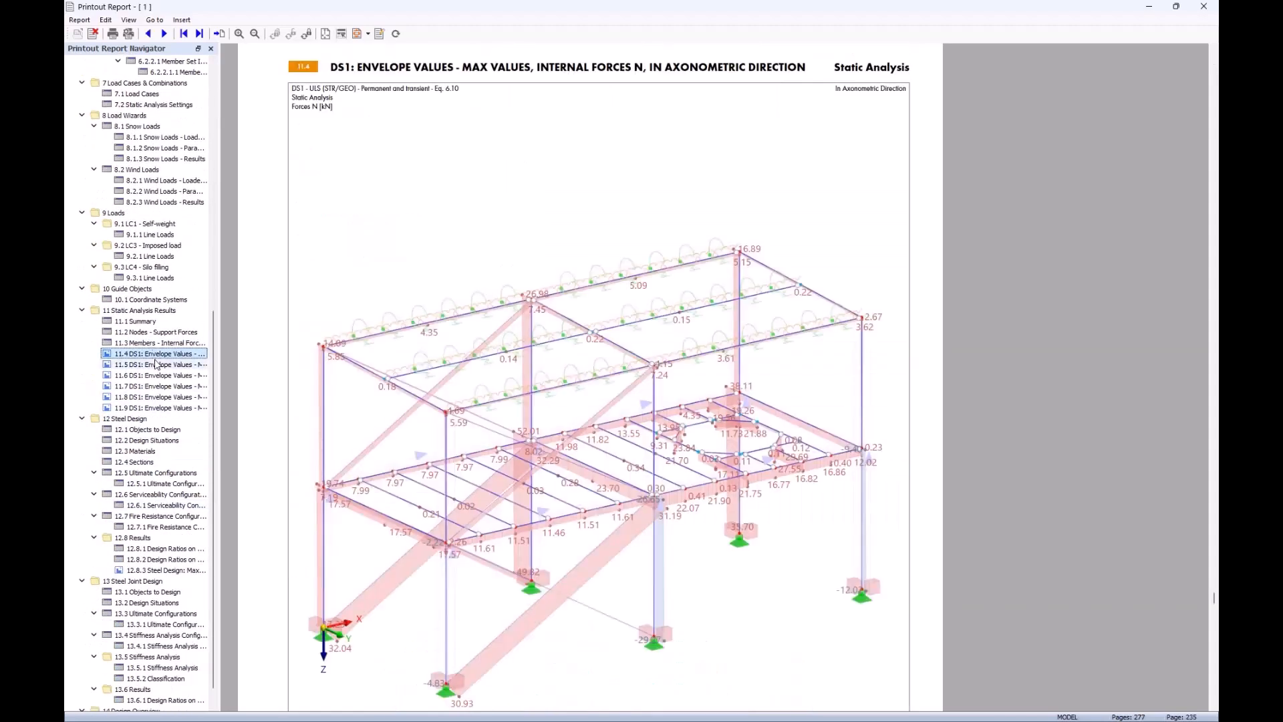
click(157, 375)
click(159, 386)
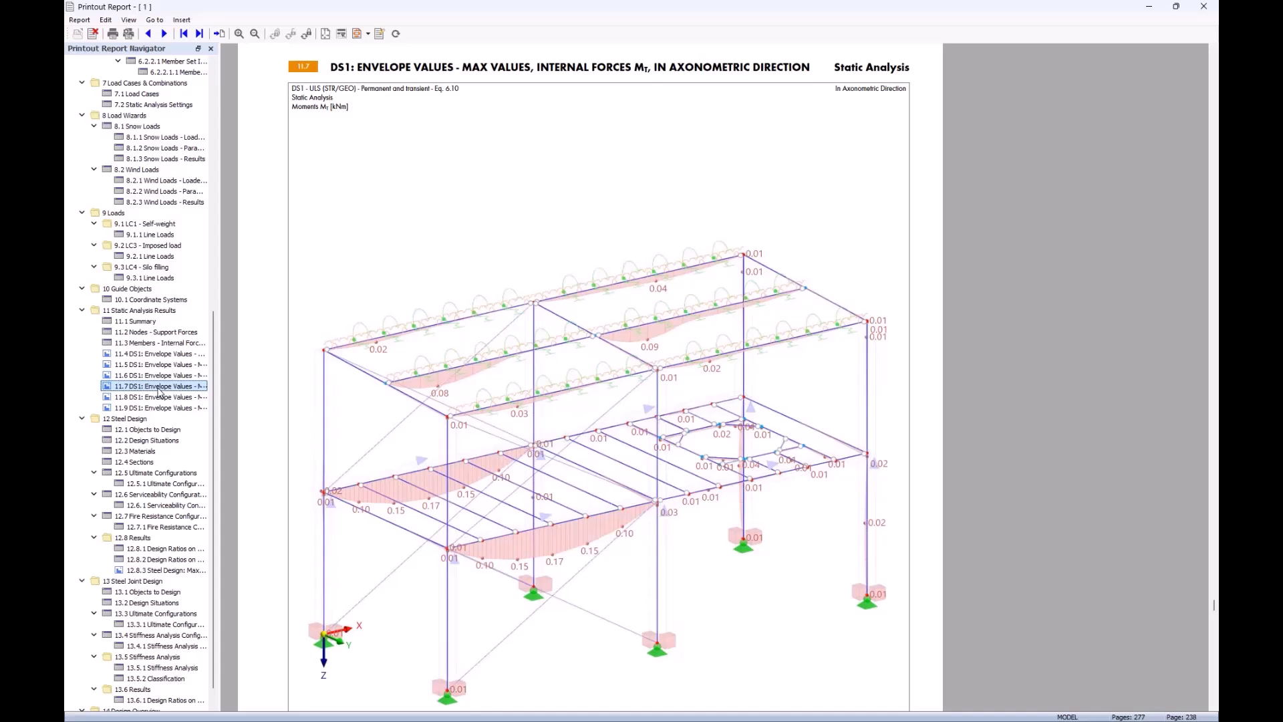
click(159, 397)
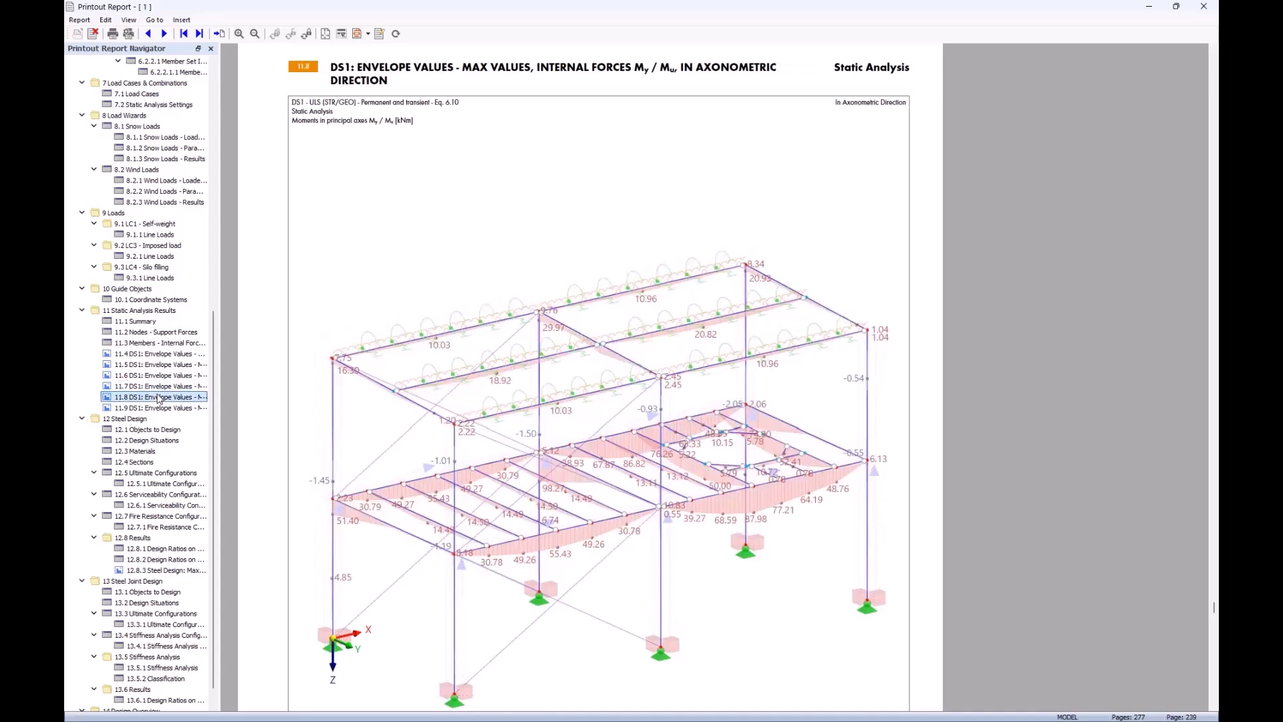